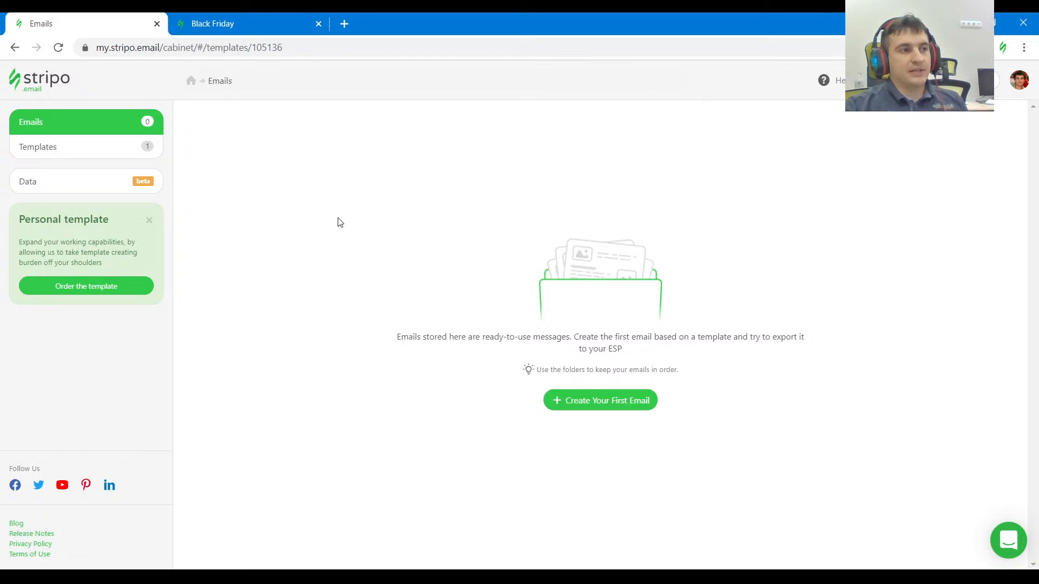
Check the contact options in the support chat and close it.
{"action": "left_click", "coordinate": [1012, 551]}
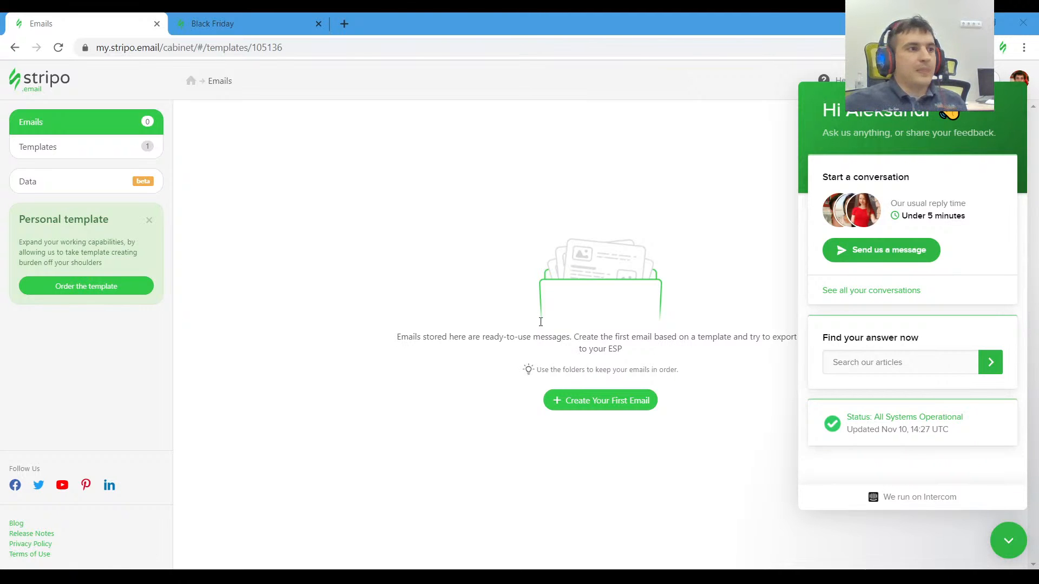
{"action": "left_click", "coordinate": [1005, 550]}
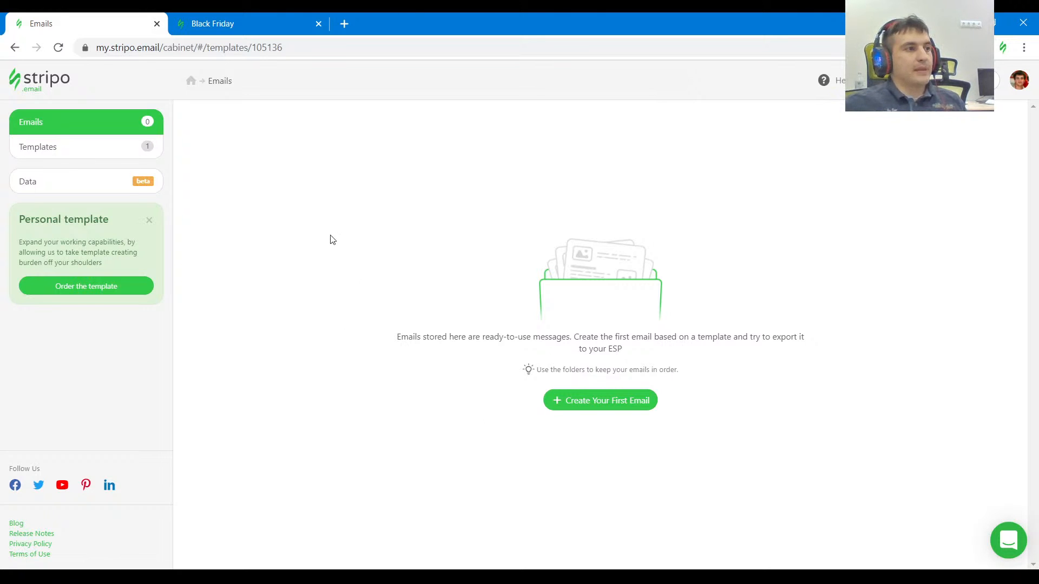
Review the Black Friday email page from its header through the product offers to the blog section.
{"action": "left_click", "coordinate": [261, 23]}
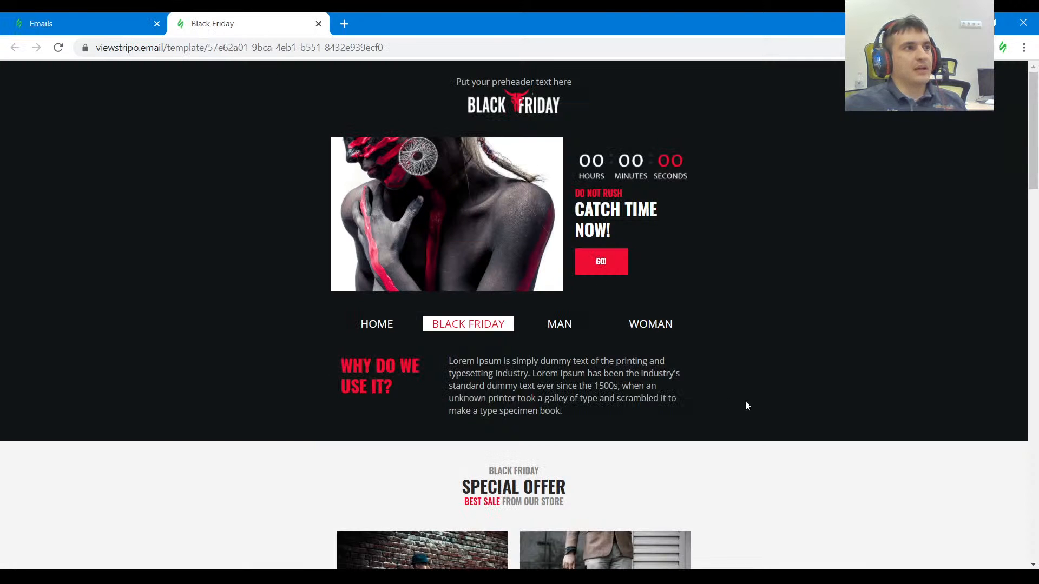
{"action": "scroll", "coordinate": [754, 397], "scroll_direction": "down", "scroll_amount": 5}
{"action": "scroll", "coordinate": [750, 397], "scroll_direction": "up", "scroll_amount": 5}
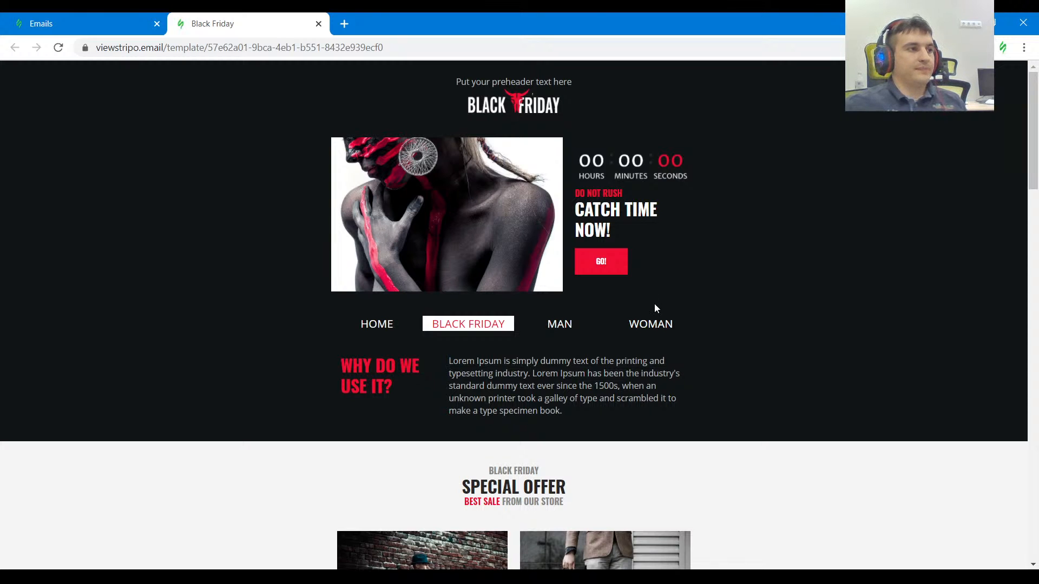
{"action": "scroll", "coordinate": [672, 324], "scroll_direction": "down", "scroll_amount": 8}
{"action": "scroll", "coordinate": [682, 328], "scroll_direction": "up", "scroll_amount": 5}
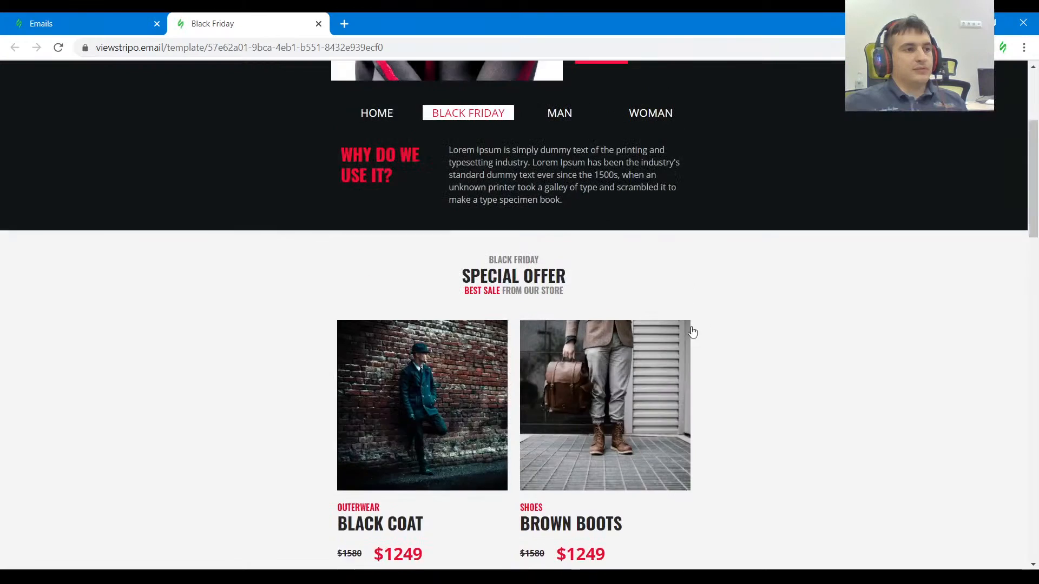
{"action": "scroll", "coordinate": [739, 340], "scroll_direction": "up", "scroll_amount": 4}
{"action": "scroll", "coordinate": [740, 342], "scroll_direction": "down", "scroll_amount": 6}
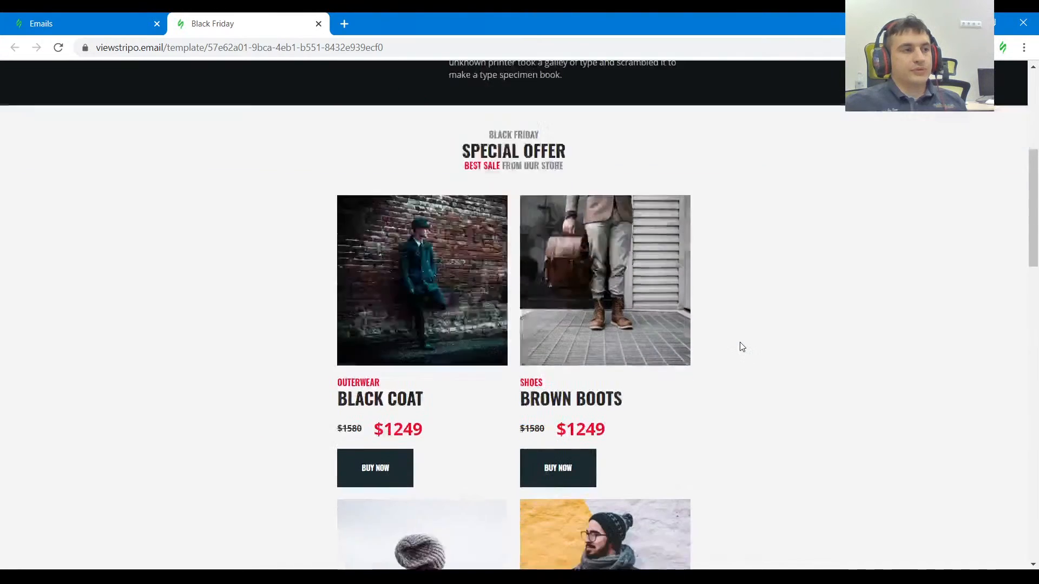
{"action": "scroll", "coordinate": [742, 347], "scroll_direction": "down", "scroll_amount": 4}
{"action": "scroll", "coordinate": [740, 349], "scroll_direction": "down", "scroll_amount": 11}
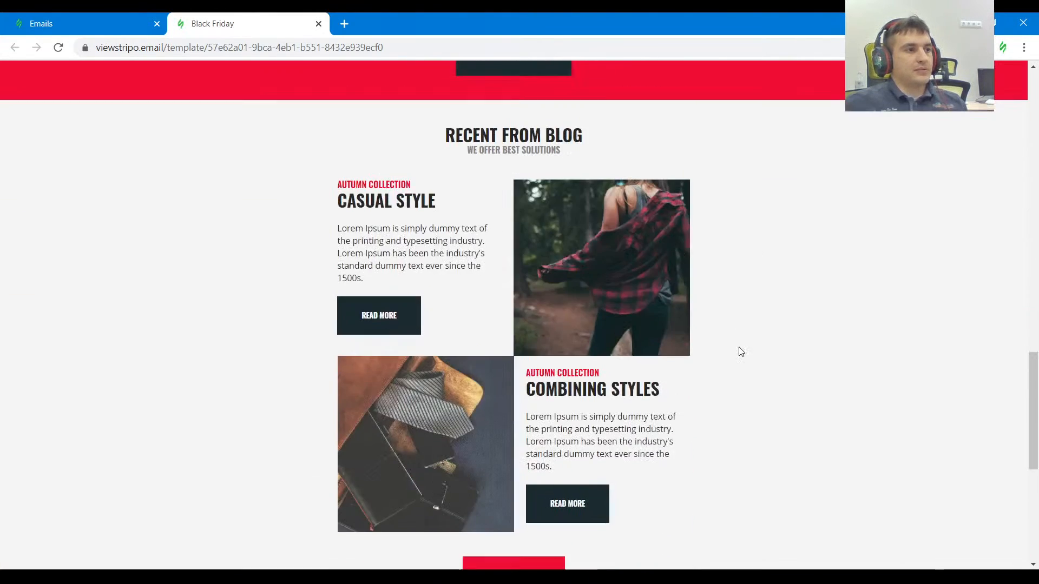
{"action": "scroll", "coordinate": [738, 352], "scroll_direction": "up", "scroll_amount": 20}
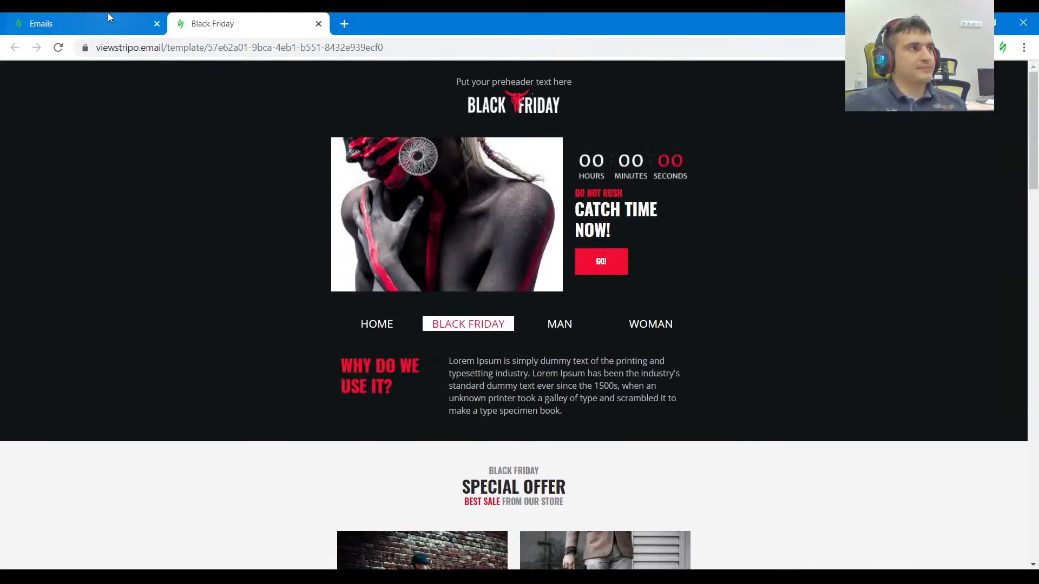
Return to the Emails page and create the first email from the basic Empty Template, dismissing the update notice.
{"action": "left_click", "coordinate": [109, 17]}
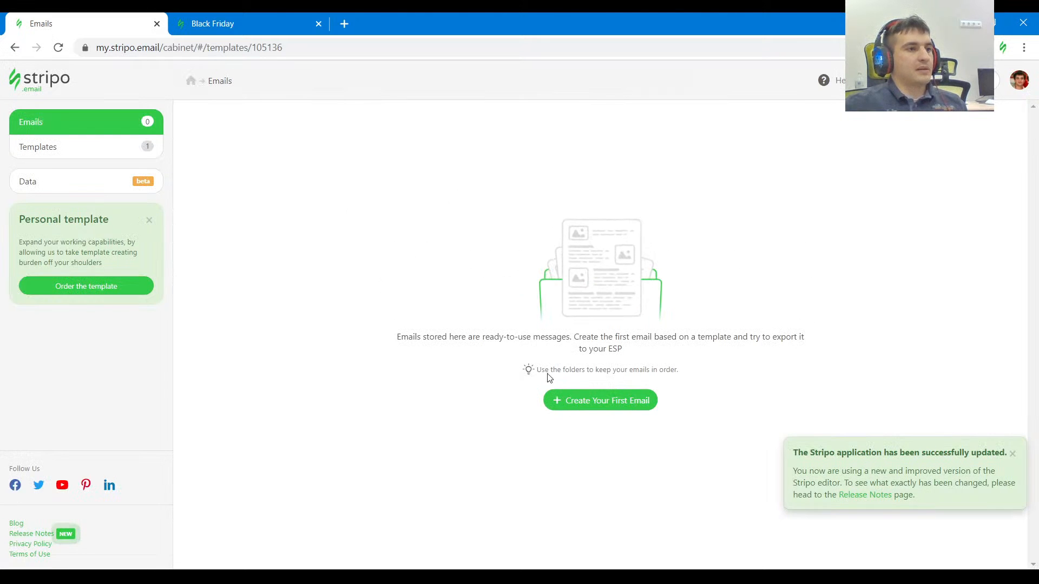
{"action": "left_click", "coordinate": [601, 401]}
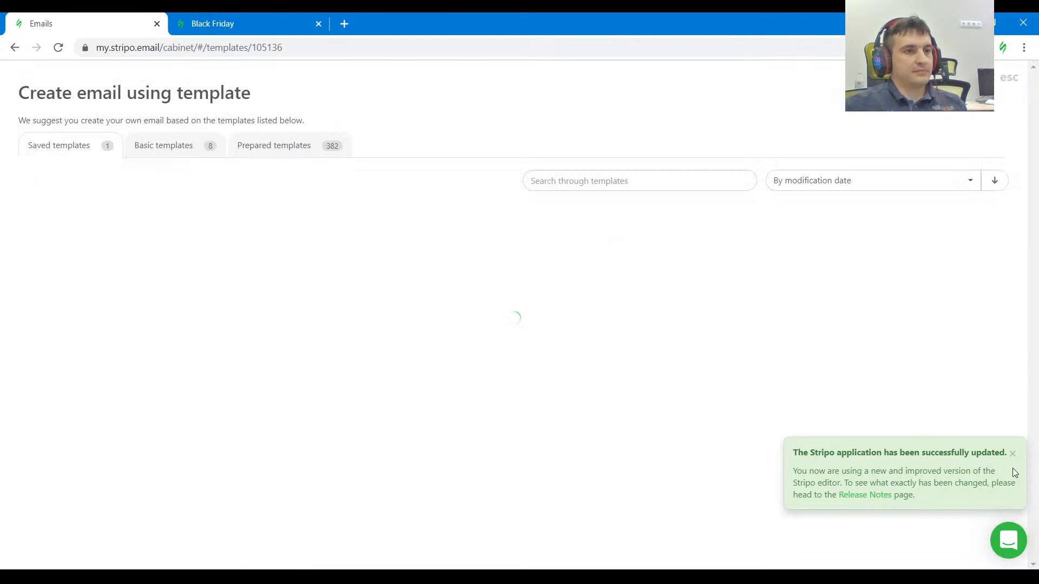
{"action": "left_click", "coordinate": [1013, 453]}
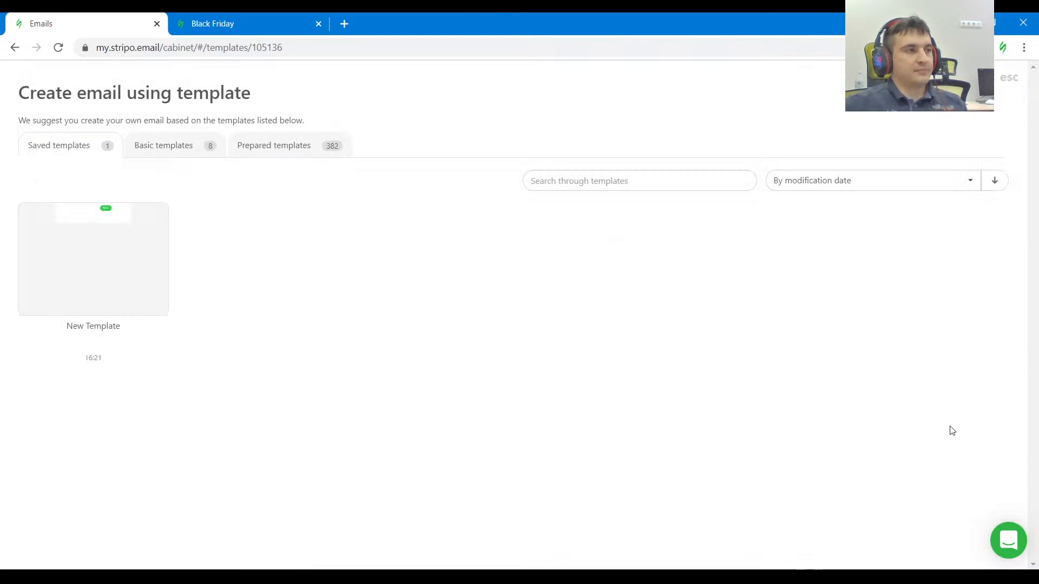
{"action": "left_click", "coordinate": [167, 145]}
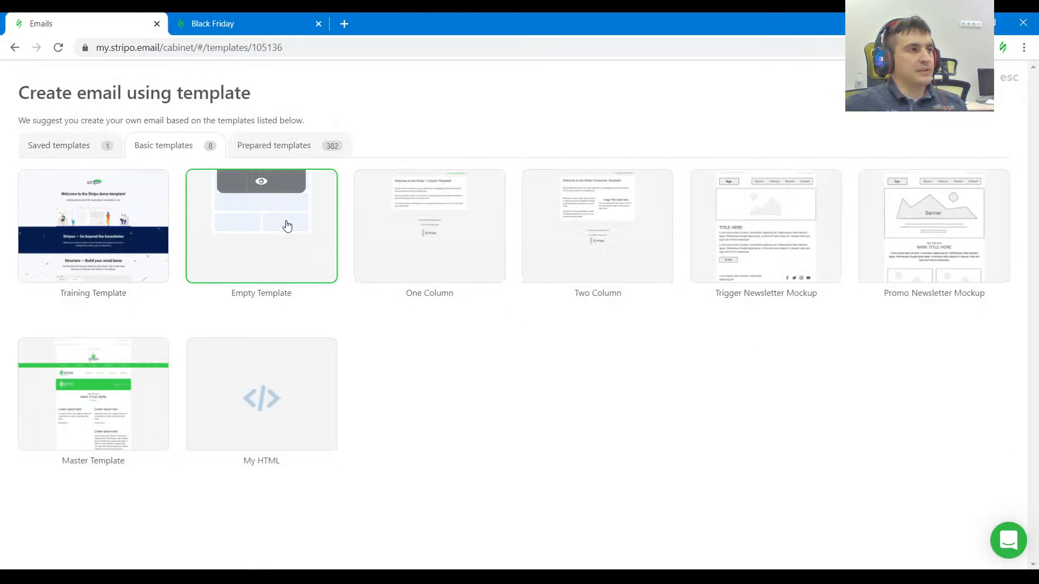
{"action": "left_click", "coordinate": [286, 226]}
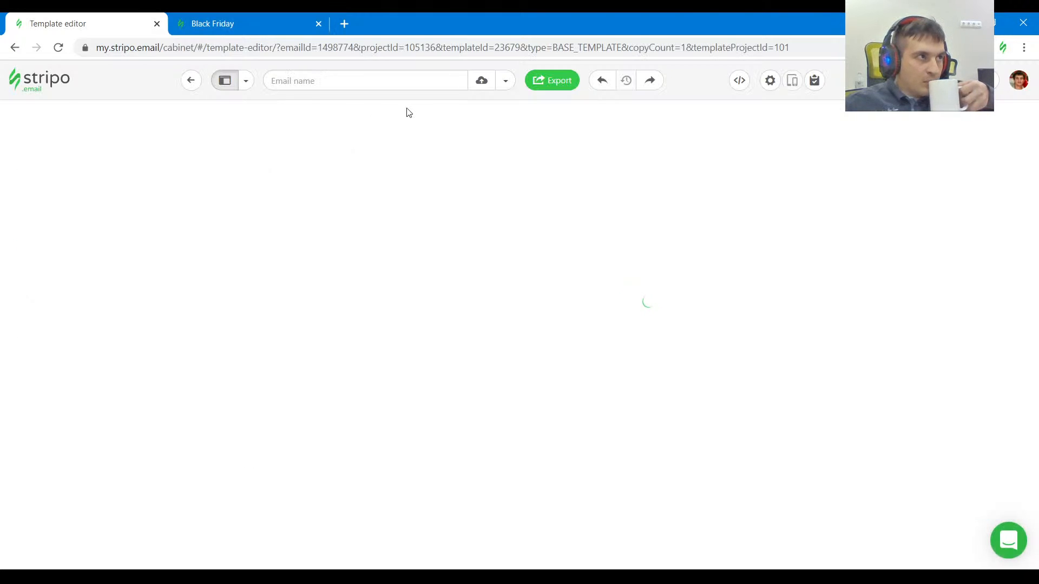
Inspect the dark header background of the Black Friday page in the developer tools and copy its bgcolor value #111517.
{"action": "left_click", "coordinate": [269, 22]}
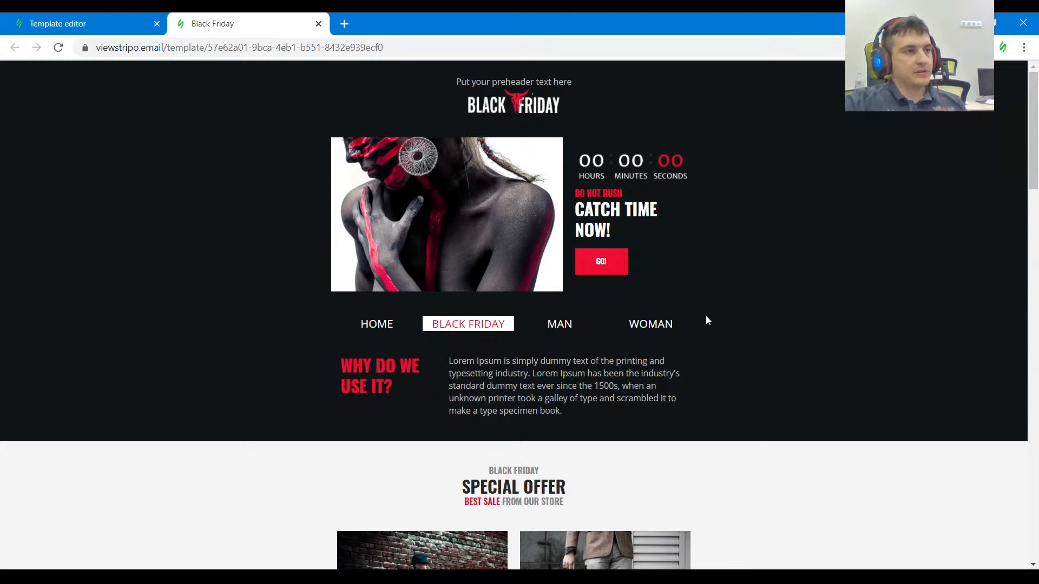
{"action": "key", "text": "ctrl+shift+j"}
{"action": "left_click_drag", "start_coordinate": [705, 406], "coordinate": [698, 388]}
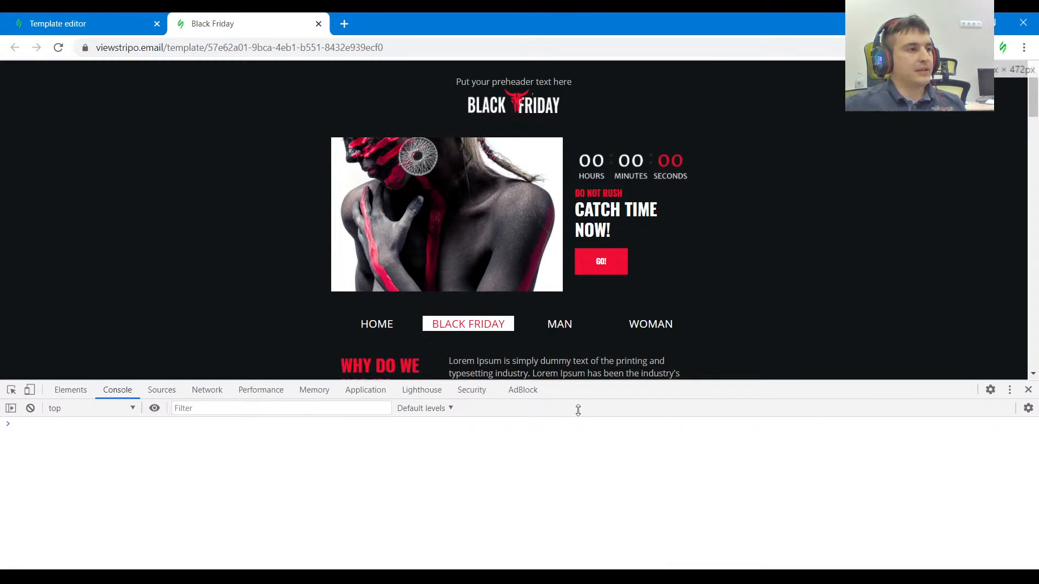
{"action": "left_click", "coordinate": [11, 391]}
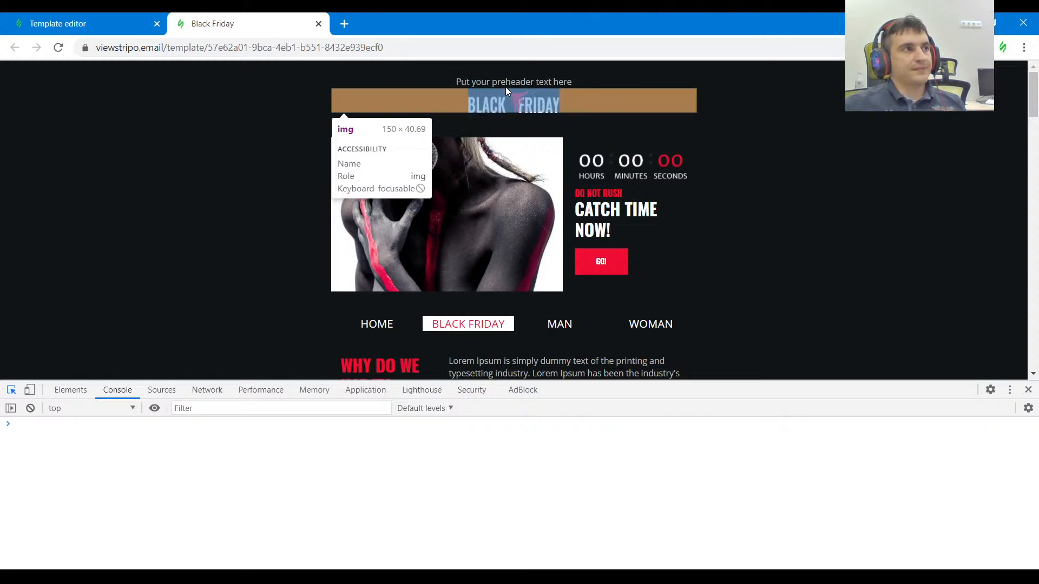
{"action": "scroll", "coordinate": [257, 237], "scroll_direction": "down", "scroll_amount": 1}
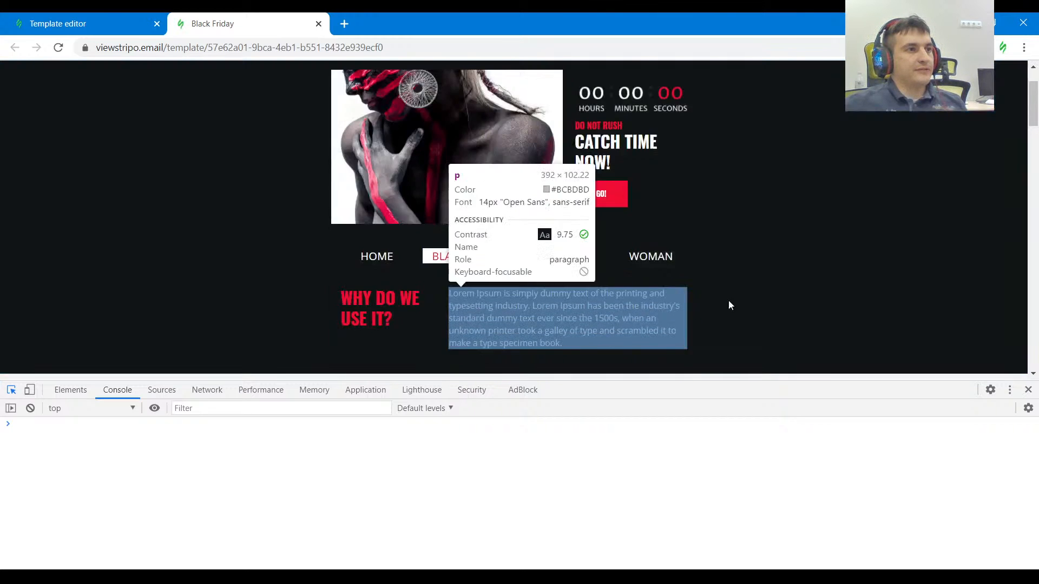
{"action": "scroll", "coordinate": [838, 281], "scroll_direction": "up", "scroll_amount": 1}
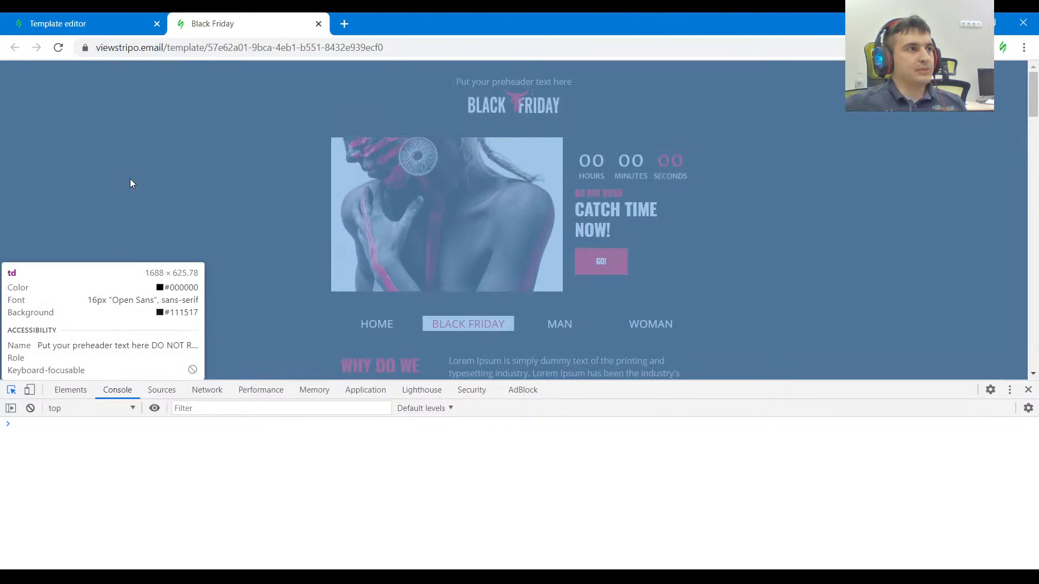
{"action": "left_click", "coordinate": [146, 188]}
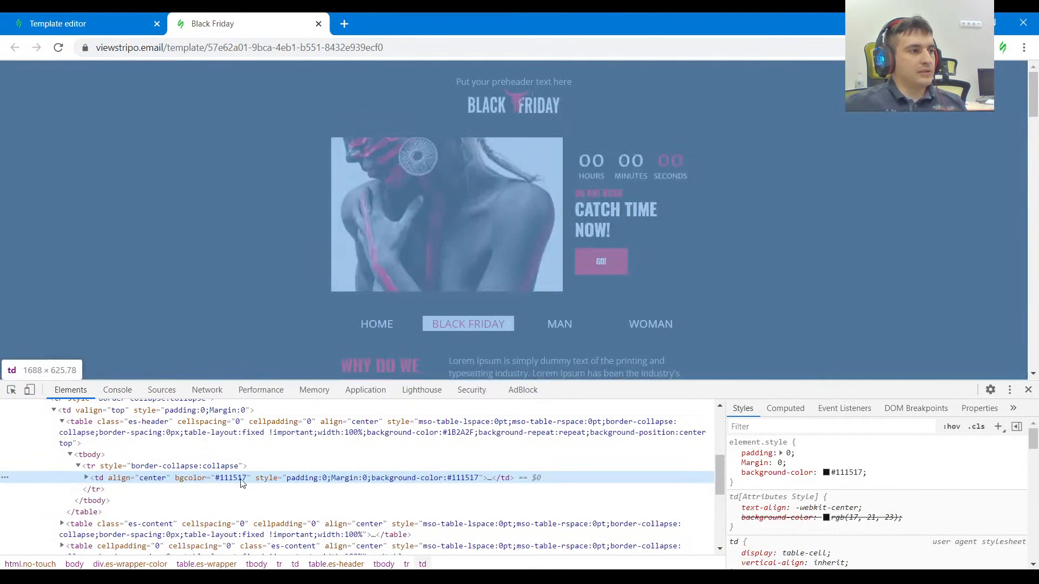
{"action": "double_click", "coordinate": [236, 478]}
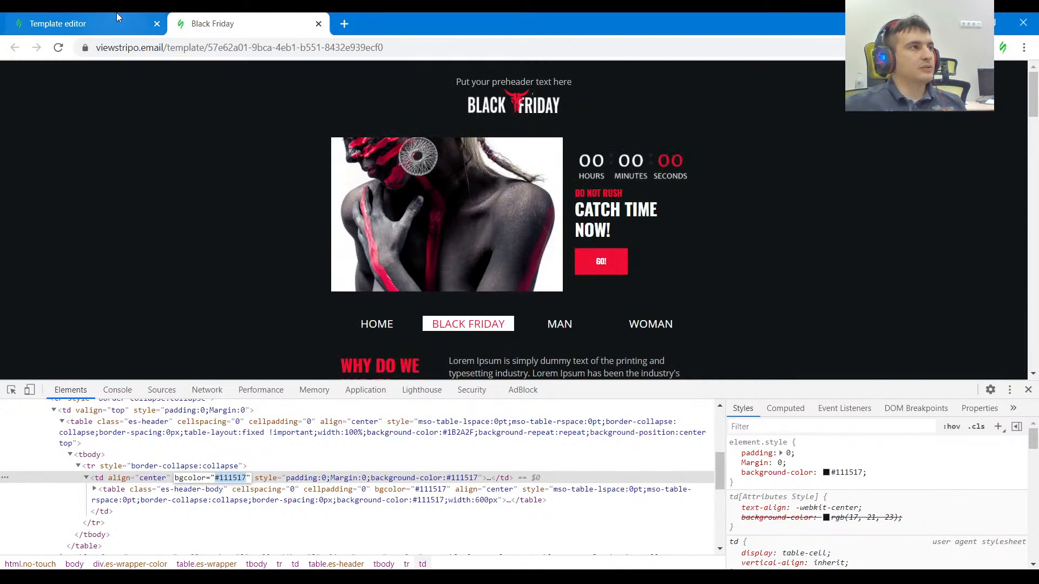
Return to the template editor and duplicate the content stripe.
{"action": "left_click", "coordinate": [118, 18]}
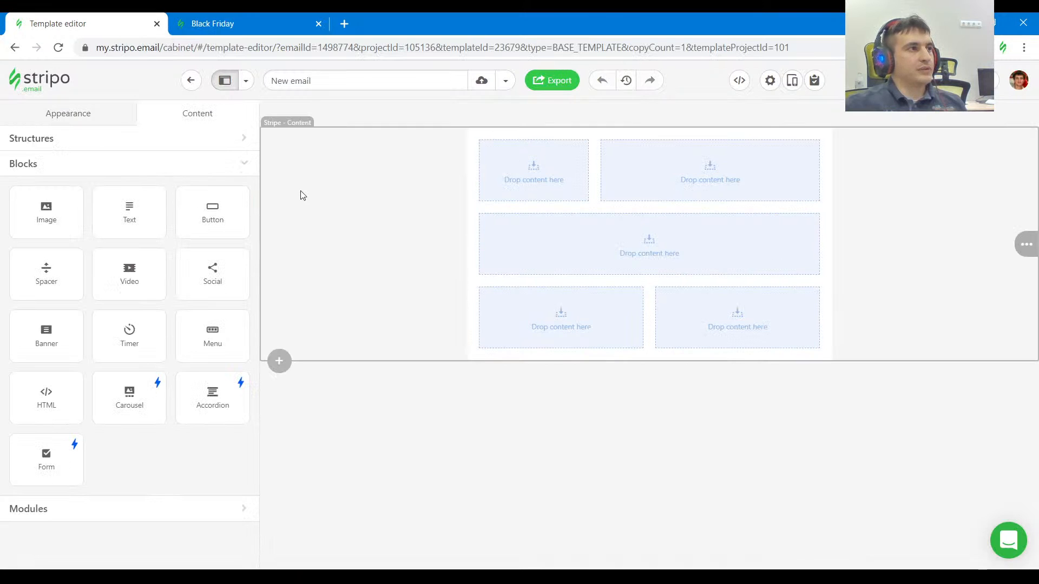
{"action": "left_click", "coordinate": [303, 195]}
{"action": "mouse_move", "coordinate": [1026, 244]}
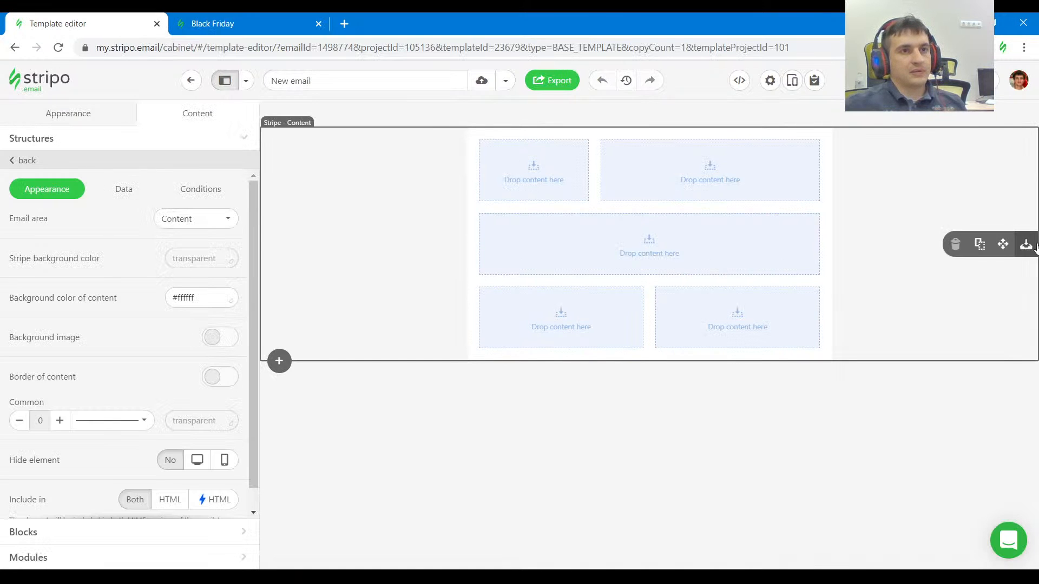
{"action": "left_click", "coordinate": [979, 244]}
Set the upper stripe's background color to #111517.
{"action": "left_click", "coordinate": [726, 354]}
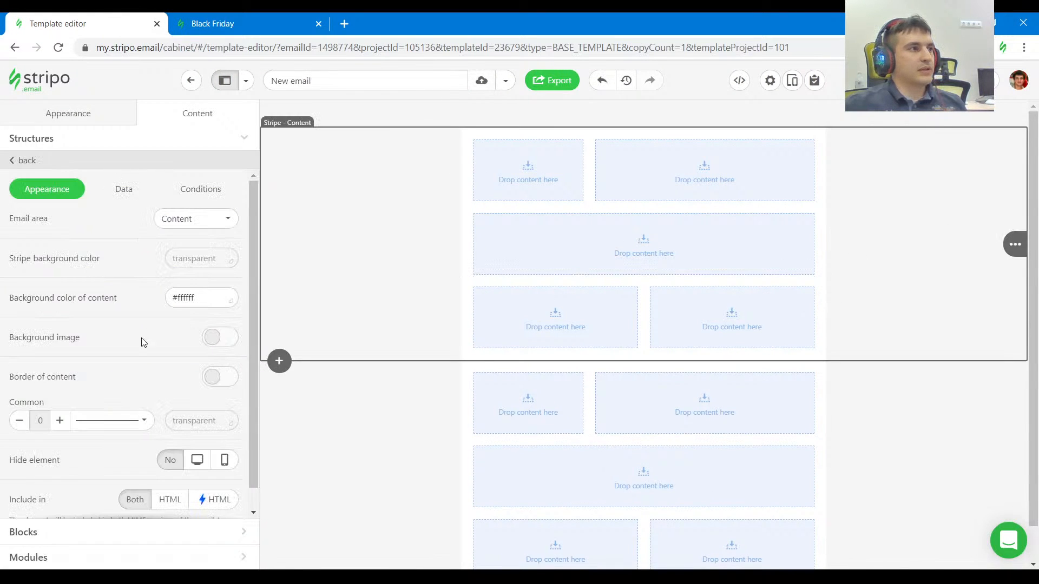
{"action": "left_click", "coordinate": [206, 258]}
{"action": "left_click", "coordinate": [172, 394]}
{"action": "left_click", "coordinate": [142, 271]}
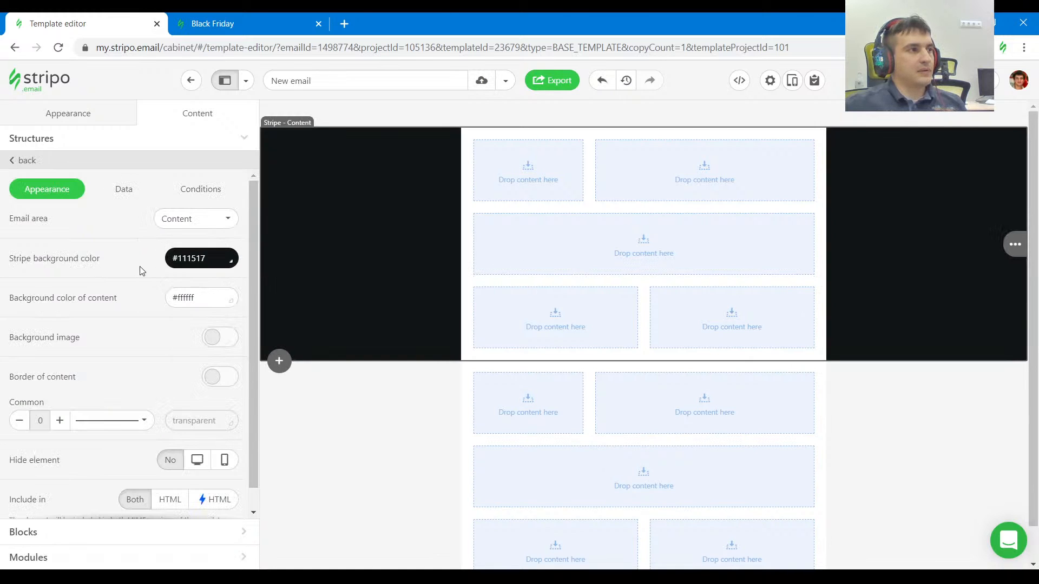
Try #111517 as the upper stripe's content background color, and reset that color to transparent.
{"action": "left_click_drag", "start_coordinate": [207, 289], "coordinate": [124, 299]}
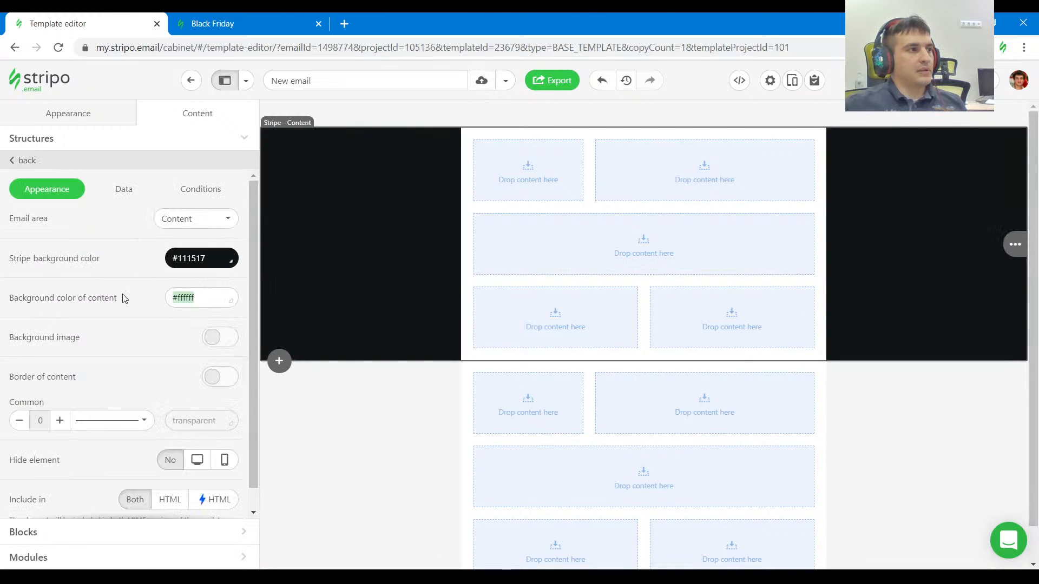
{"action": "left_click", "coordinate": [216, 295]}
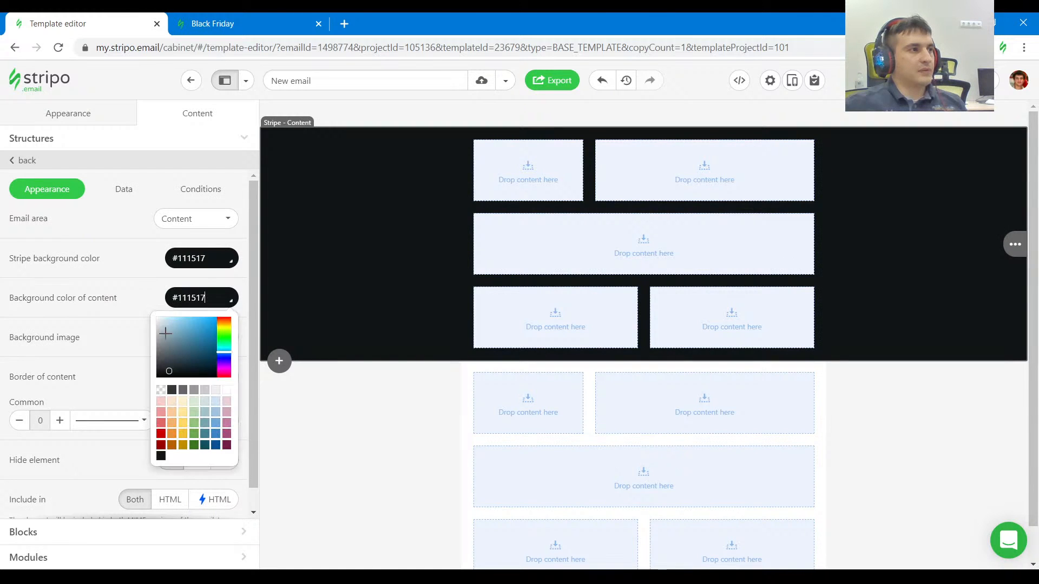
{"action": "left_click", "coordinate": [205, 298]}
{"action": "left_click", "coordinate": [161, 390]}
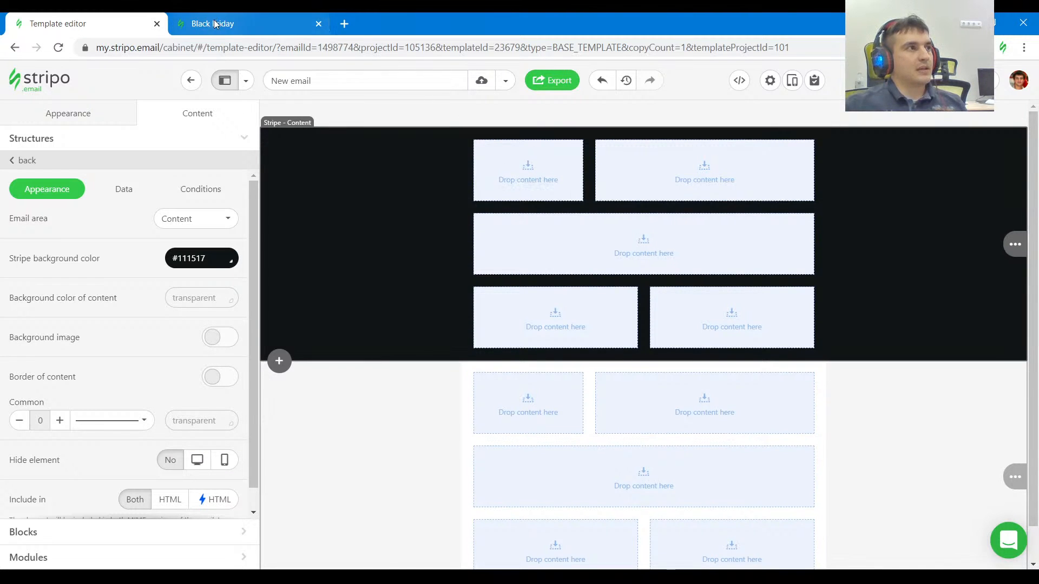
Inspect the logo image on the Black Friday page and copy its source URL.
{"action": "left_click", "coordinate": [229, 27]}
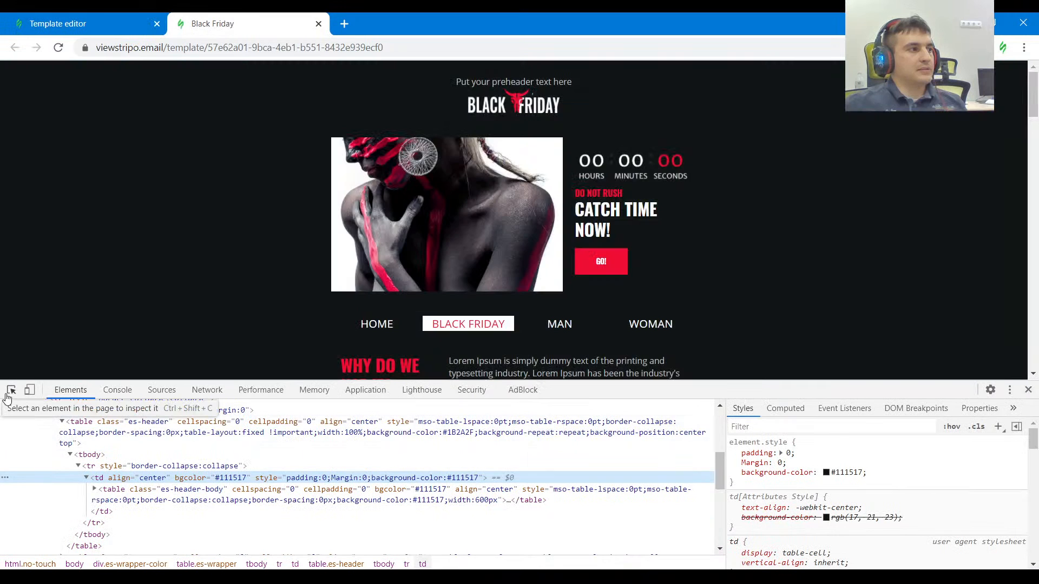
{"action": "left_click", "coordinate": [11, 389]}
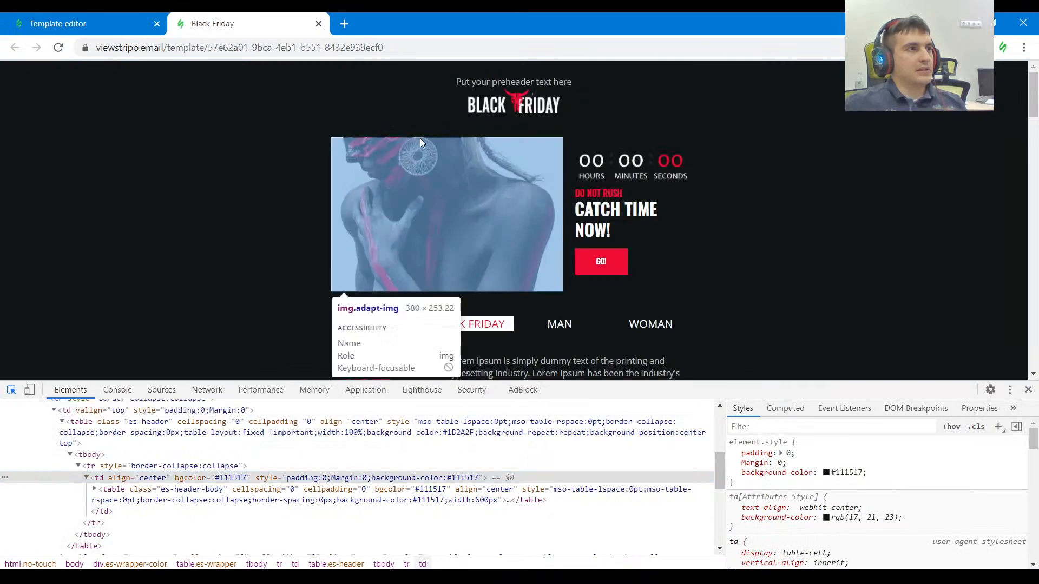
{"action": "left_click", "coordinate": [497, 106]}
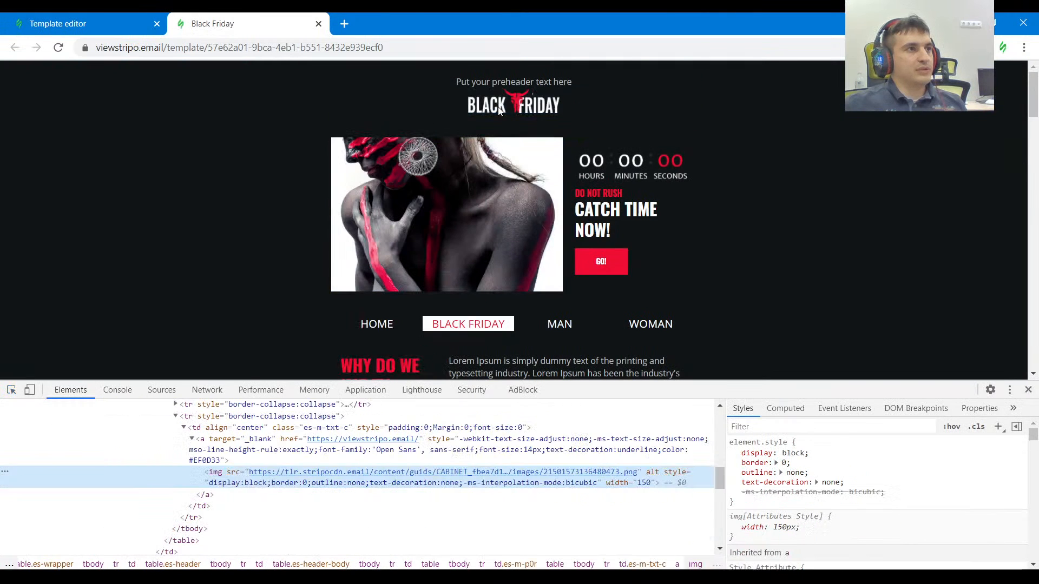
{"action": "double_click", "coordinate": [481, 482]}
{"action": "key", "text": "alt+Tab"}
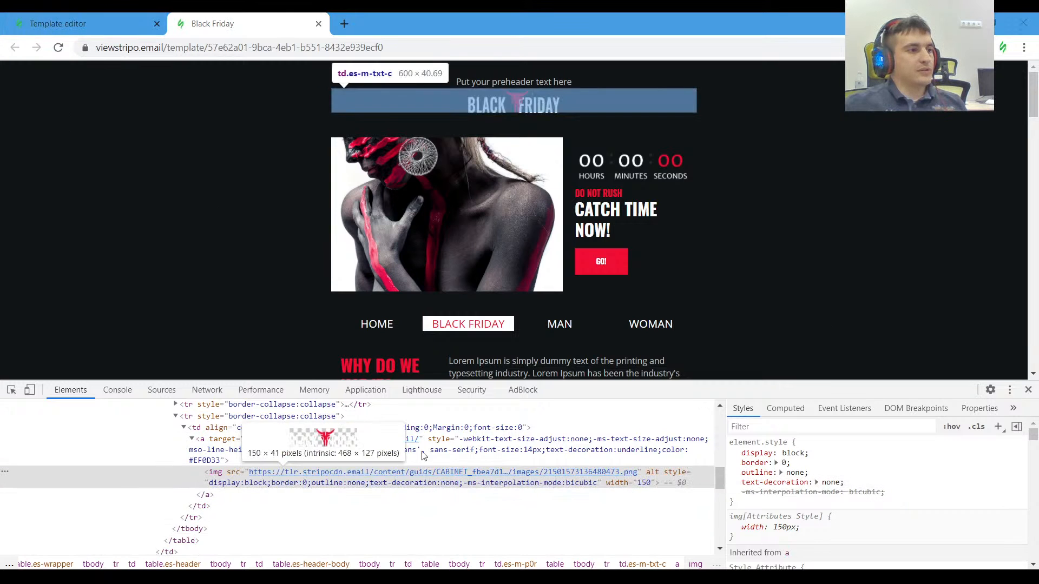
Back in the template editor, move the full-width structure to the top of the dark stripe and add an image block to it.
{"action": "left_click", "coordinate": [84, 21]}
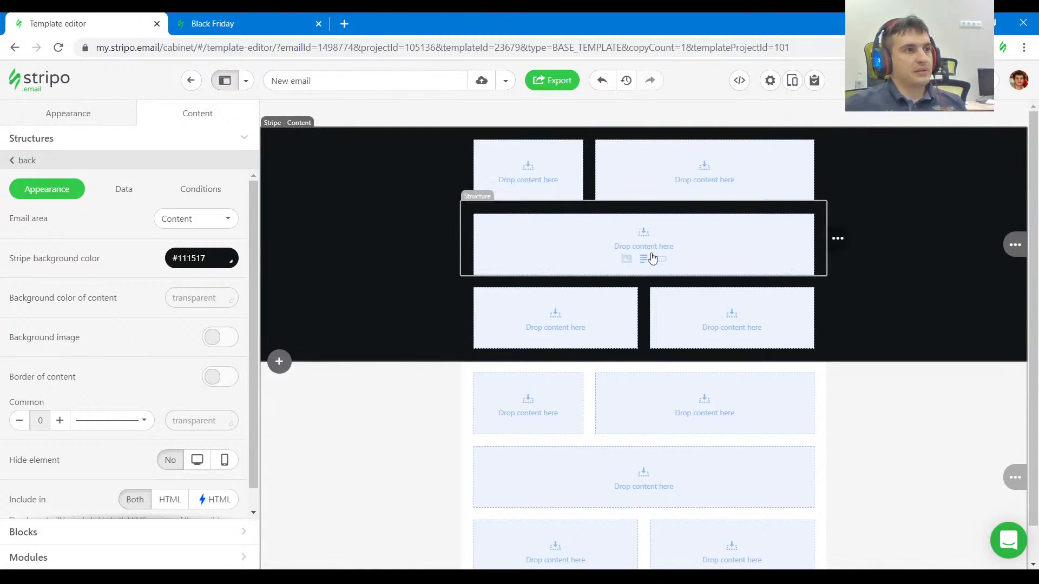
{"action": "mouse_move", "coordinate": [838, 238]}
{"action": "left_click_drag", "start_coordinate": [840, 239], "coordinate": [622, 147]}
{"action": "left_click", "coordinate": [623, 186]}
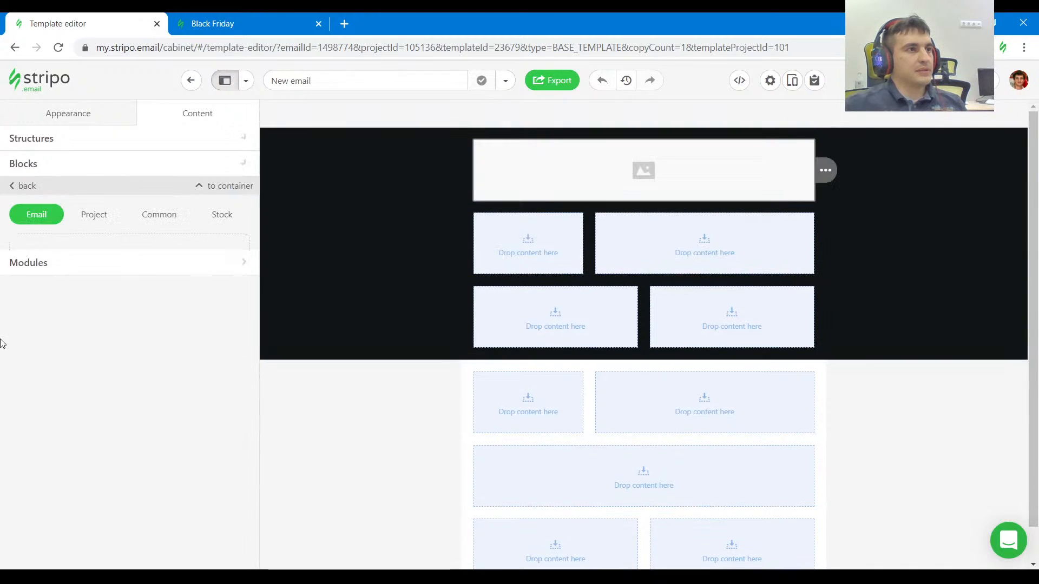
Insert the Black Friday logo into the image block from the copied URL, leaving it as an external link.
{"action": "left_click", "coordinate": [74, 328]}
{"action": "key", "text": "ctrl+v"}
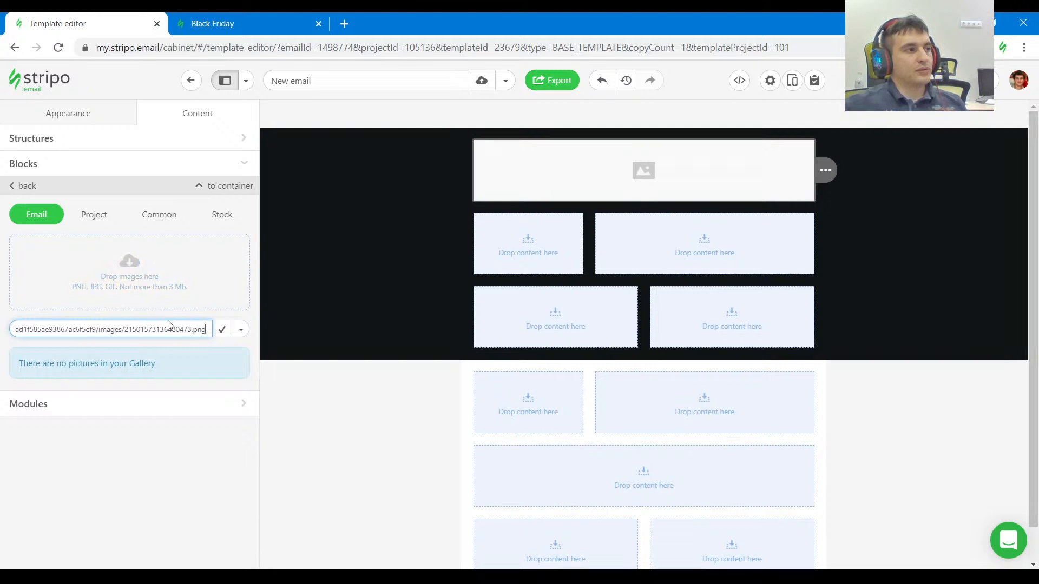
{"action": "left_click", "coordinate": [241, 331]}
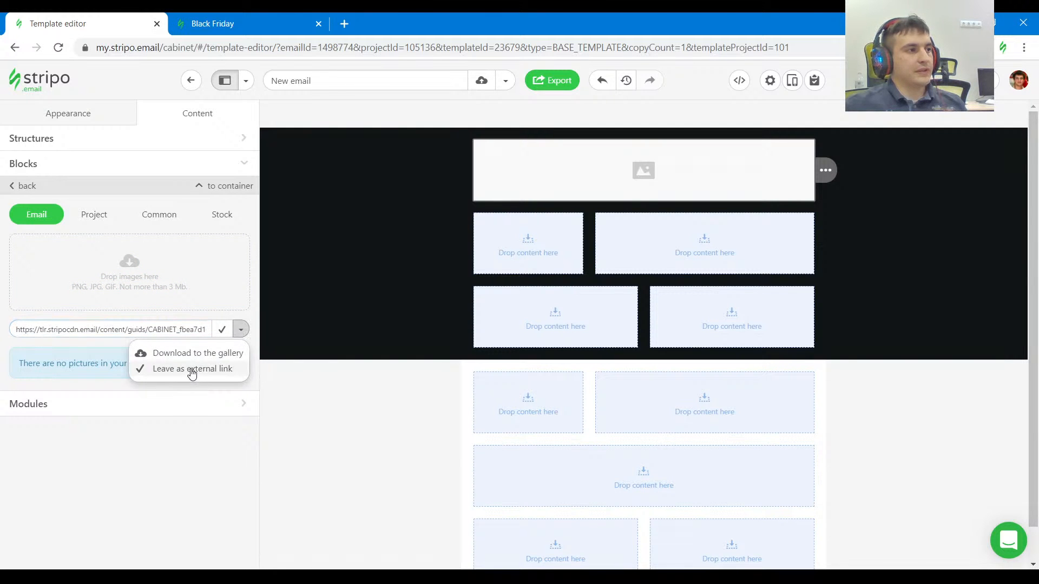
{"action": "left_click", "coordinate": [192, 370]}
{"action": "left_click", "coordinate": [222, 330]}
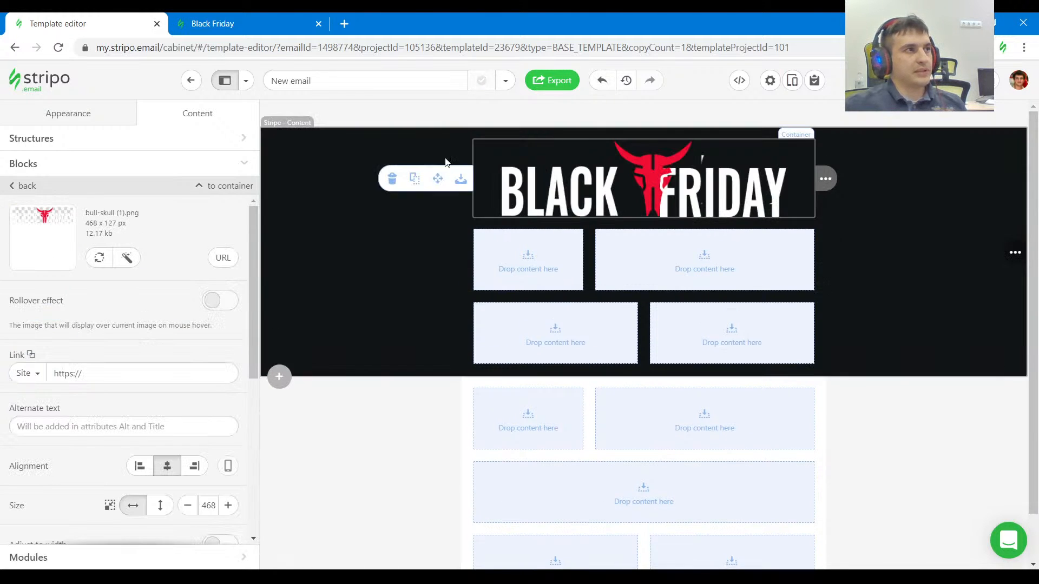
On the Black Friday page, inspect the preheader line and copy its text.
{"action": "left_click", "coordinate": [246, 21]}
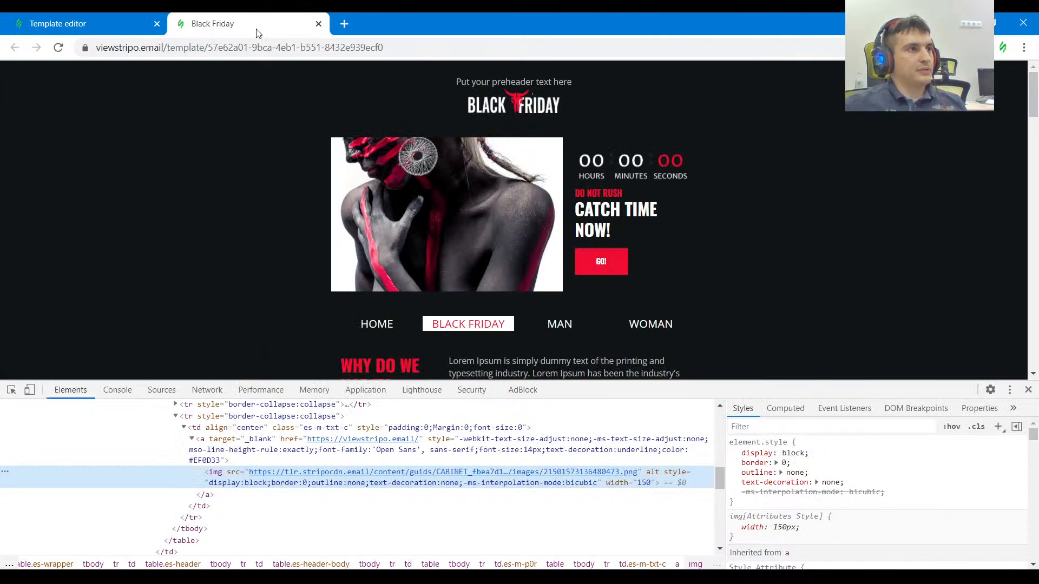
{"action": "left_click", "coordinate": [12, 390]}
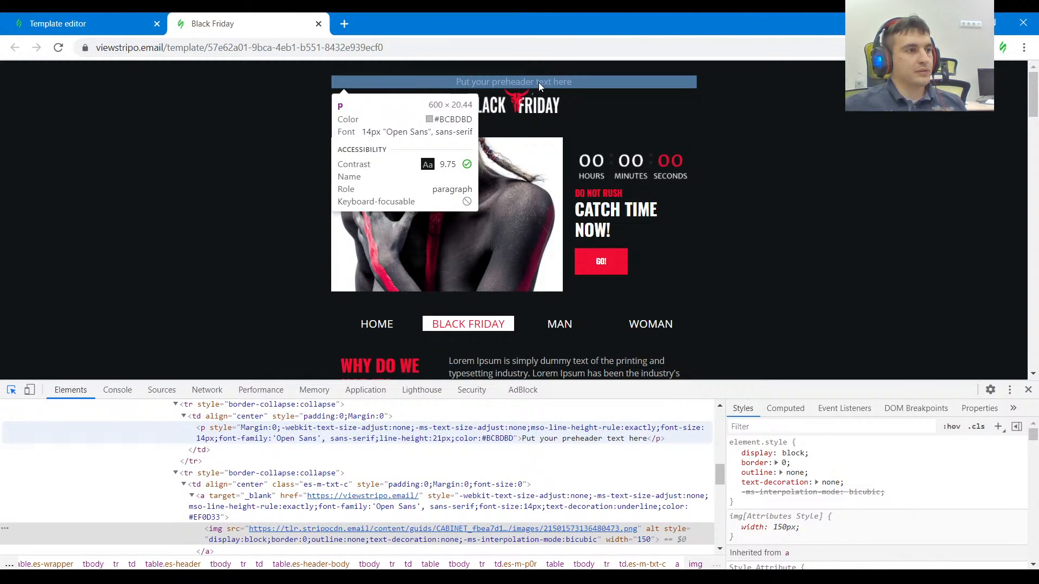
{"action": "left_click", "coordinate": [537, 83]}
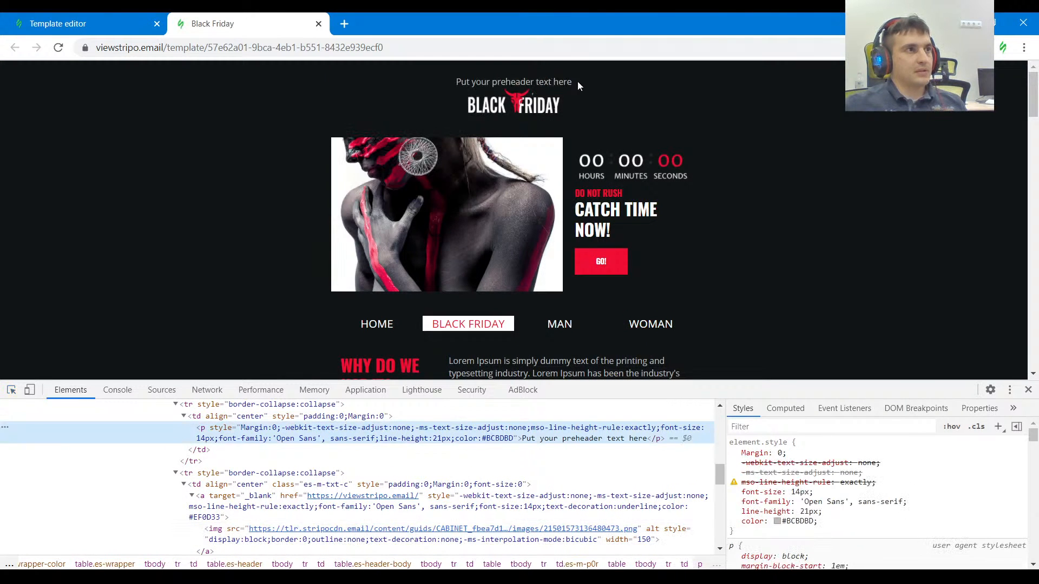
{"action": "left_click_drag", "start_coordinate": [577, 81], "coordinate": [465, 81]}
In the template editor, add a centered text block above the logo reading "Put your preheader text here".
{"action": "left_click", "coordinate": [86, 26]}
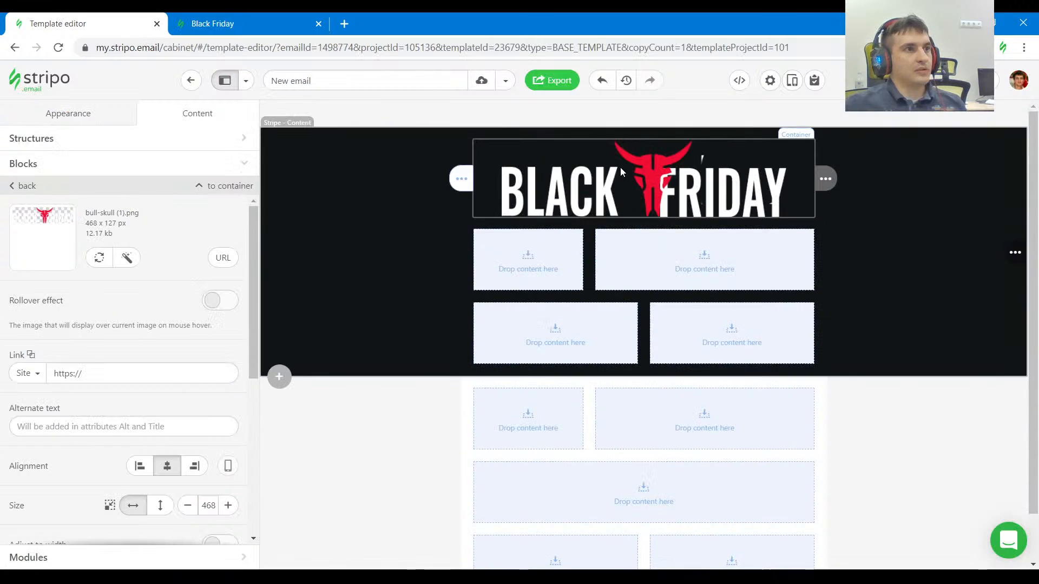
{"action": "left_click", "coordinate": [29, 164]}
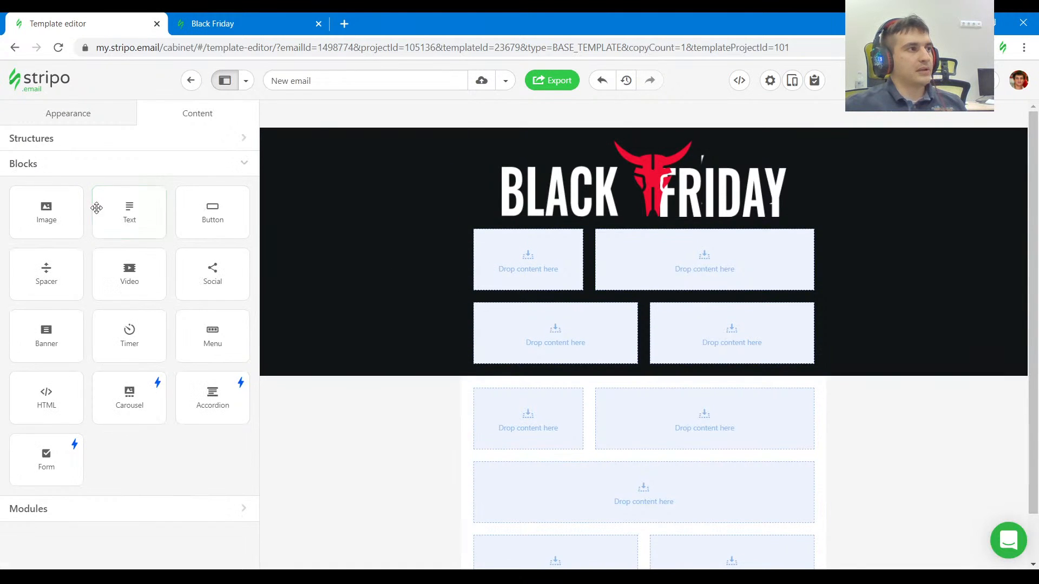
{"action": "left_click_drag", "start_coordinate": [130, 212], "coordinate": [596, 147]}
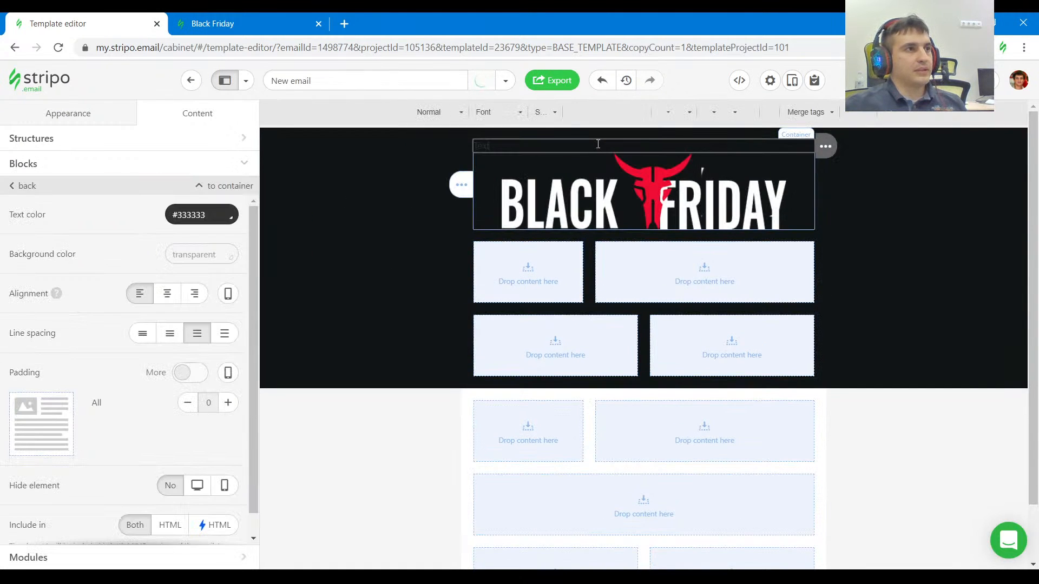
{"action": "key", "text": "ctrl+a"}
{"action": "type", "text": "Put your preheader text here"}
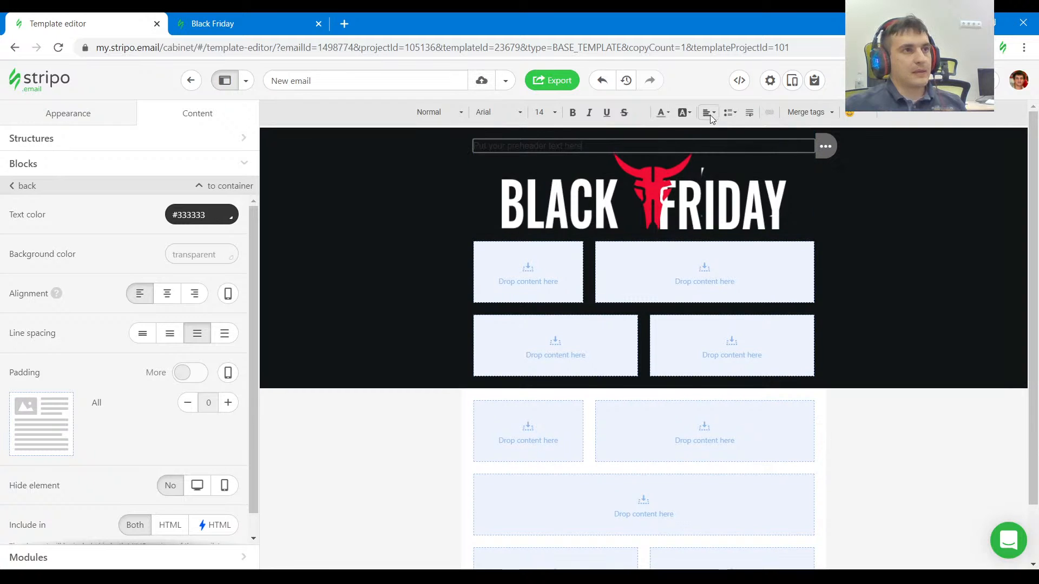
{"action": "left_click", "coordinate": [709, 112]}
{"action": "left_click", "coordinate": [716, 144]}
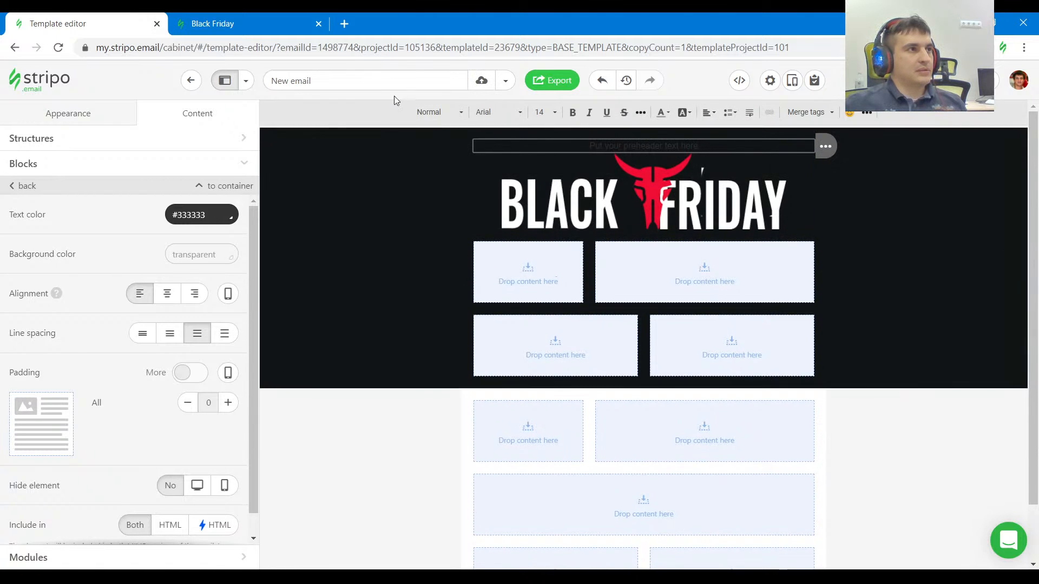
Copy the preheader's color code from the Black Friday page's code and set the text block's color to #bcbdbd.
{"action": "left_click", "coordinate": [270, 22]}
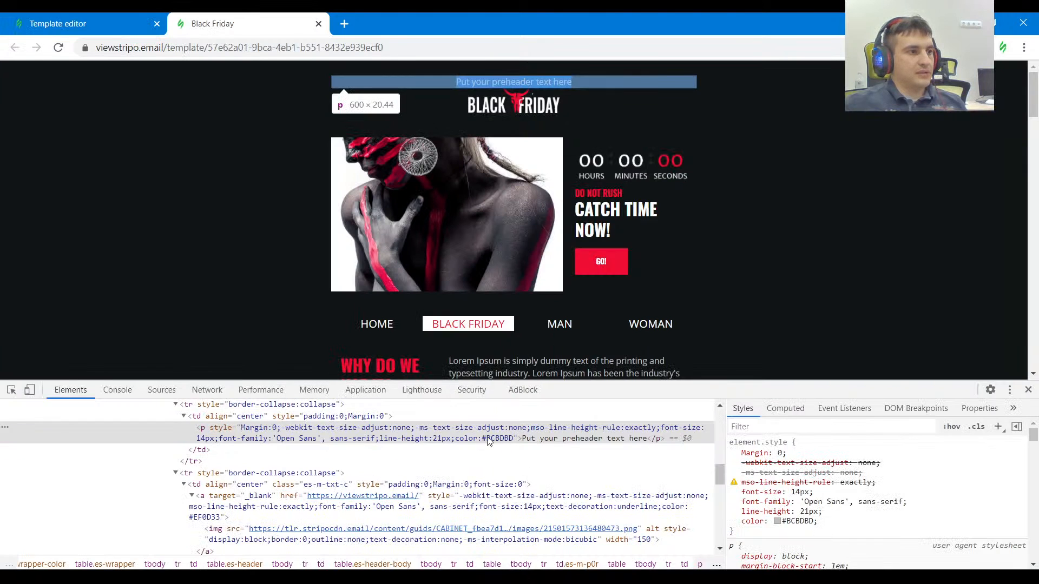
{"action": "double_click", "coordinate": [508, 441]}
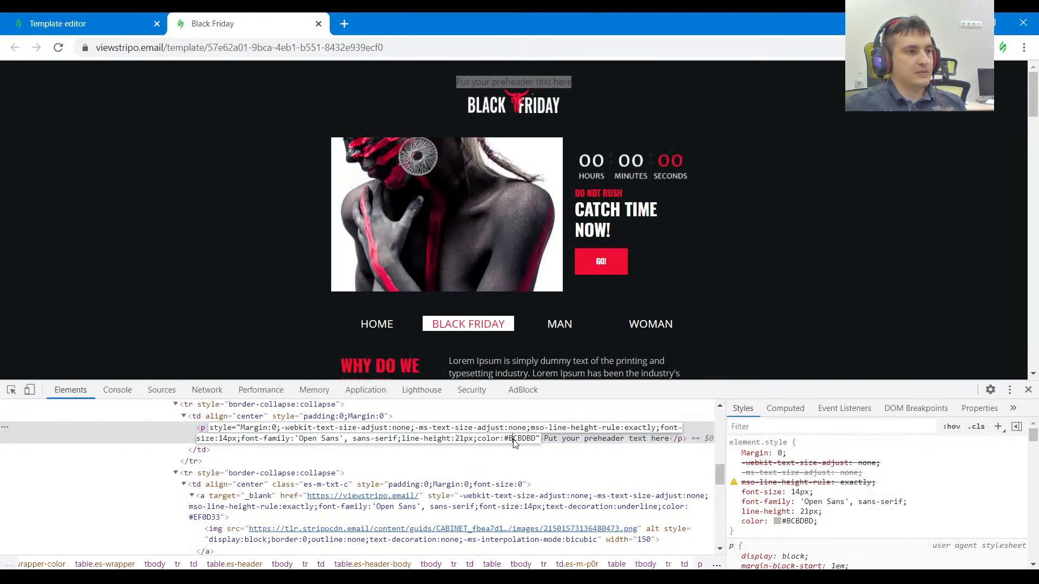
{"action": "left_click", "coordinate": [120, 26]}
{"action": "left_click_drag", "start_coordinate": [208, 215], "coordinate": [95, 219]}
{"action": "type", "text": "#bcbdbd"}
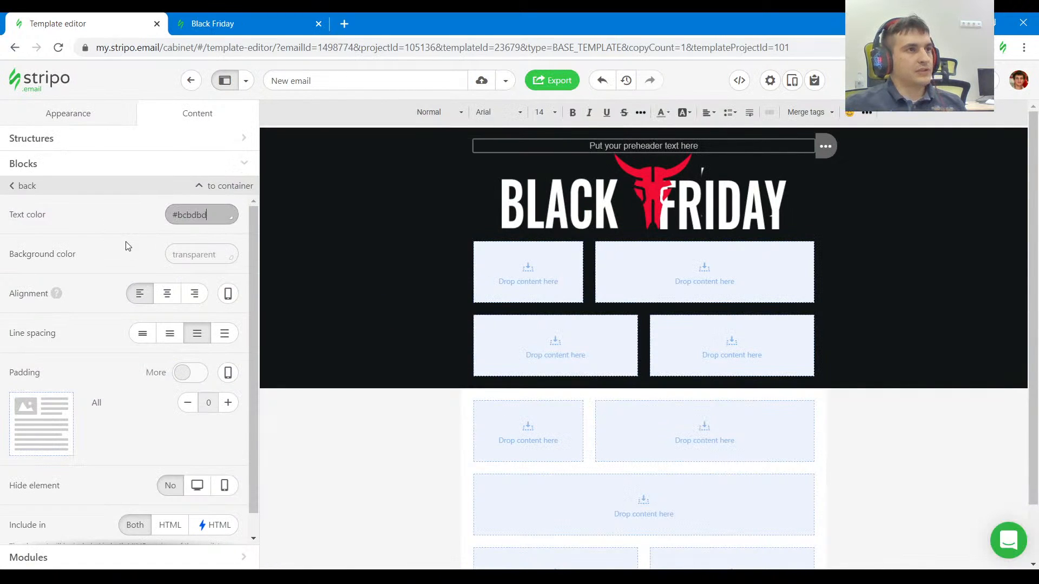
Inspect the preheader's font on the Black Friday page and set the template's general font to Open Sans.
{"action": "left_click", "coordinate": [303, 26]}
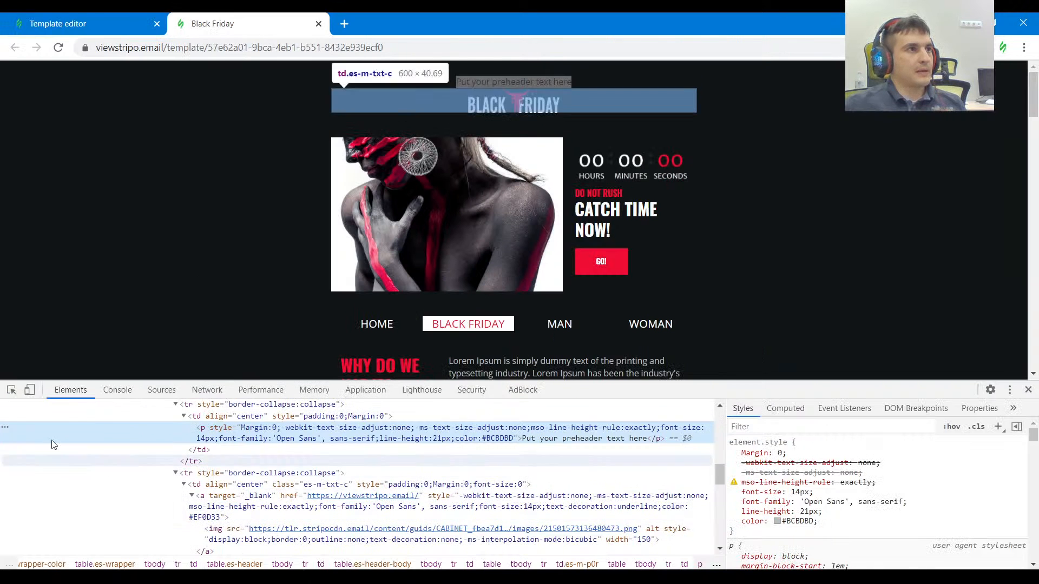
{"action": "left_click", "coordinate": [11, 389]}
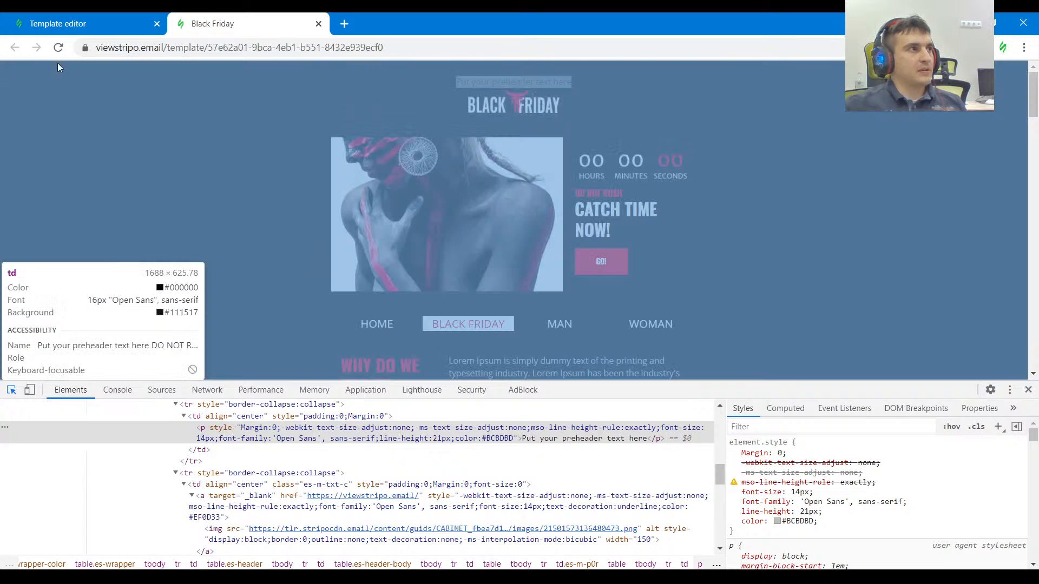
{"action": "left_click", "coordinate": [60, 24]}
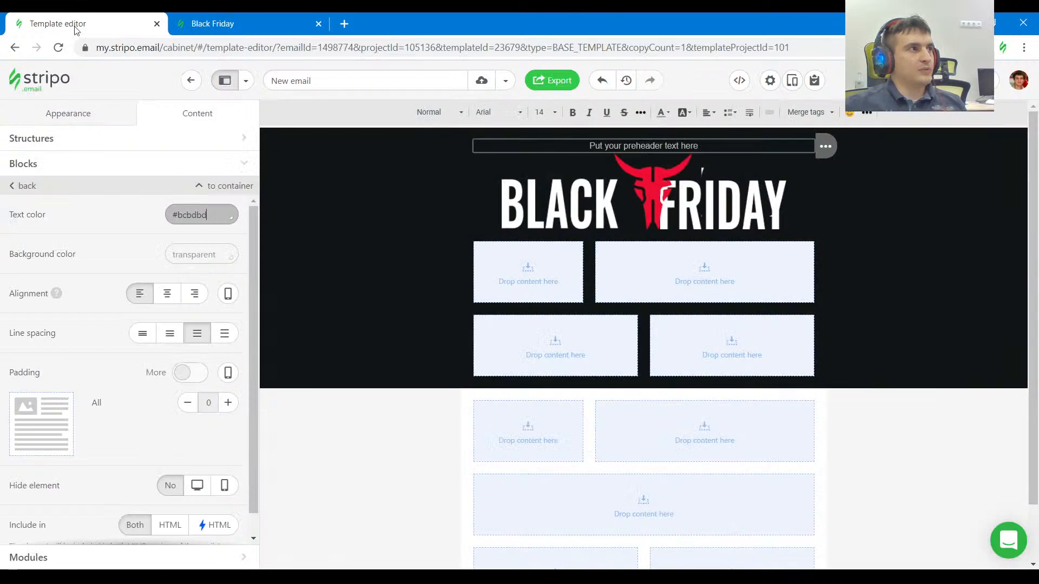
{"action": "left_click", "coordinate": [89, 118]}
{"action": "scroll", "coordinate": [137, 349], "scroll_direction": "down", "scroll_amount": 4}
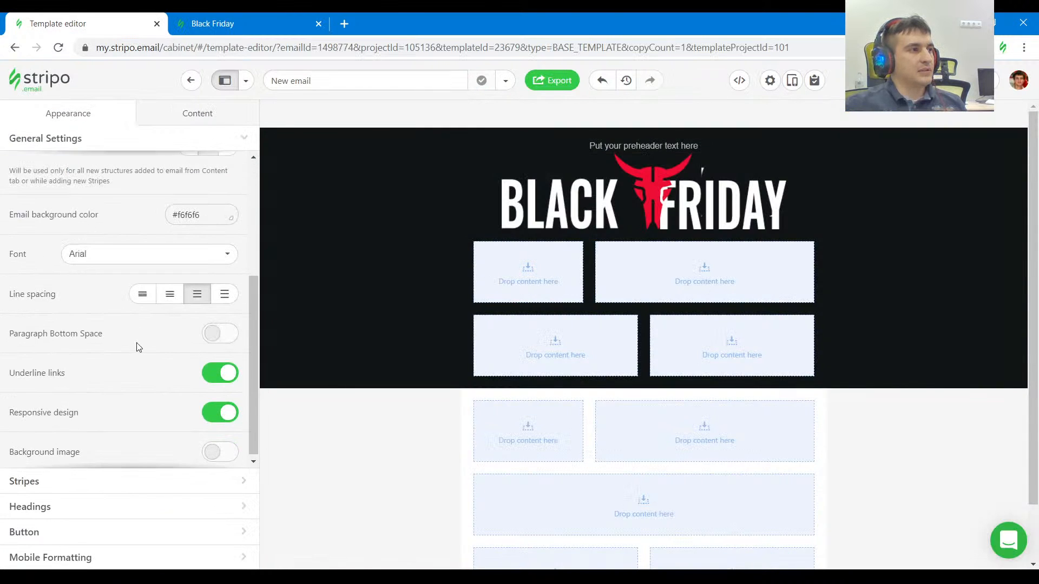
{"action": "scroll", "coordinate": [138, 352], "scroll_direction": "up", "scroll_amount": 4}
{"action": "scroll", "coordinate": [125, 378], "scroll_direction": "down", "scroll_amount": 1}
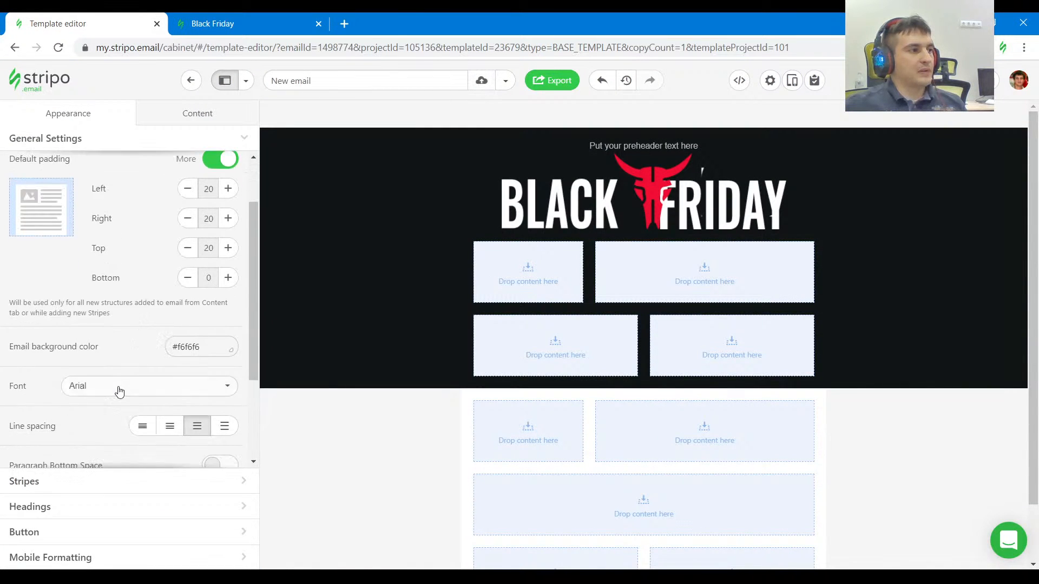
{"action": "left_click", "coordinate": [119, 387]}
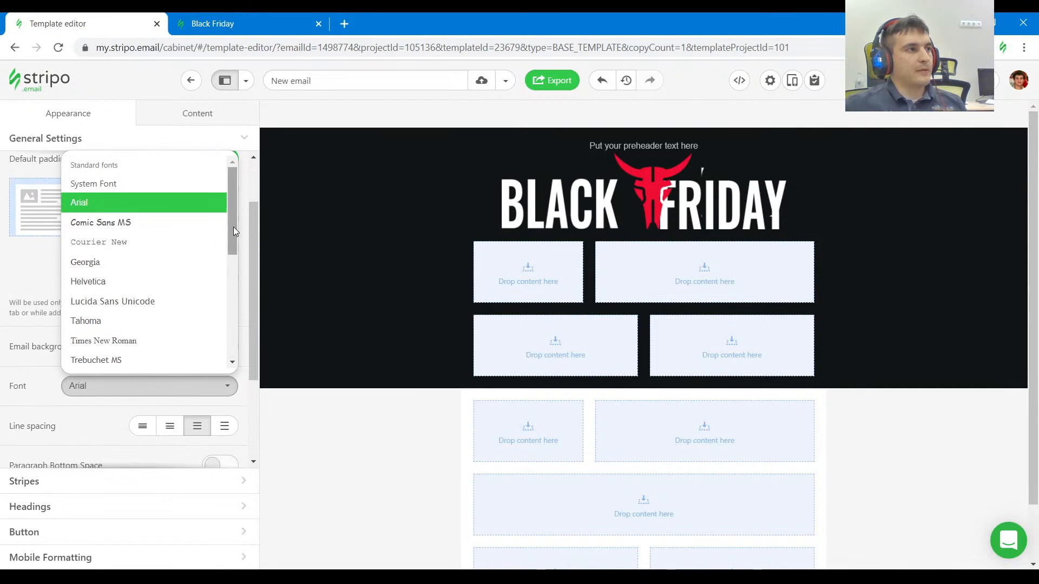
{"action": "left_click_drag", "start_coordinate": [232, 226], "coordinate": [233, 239]}
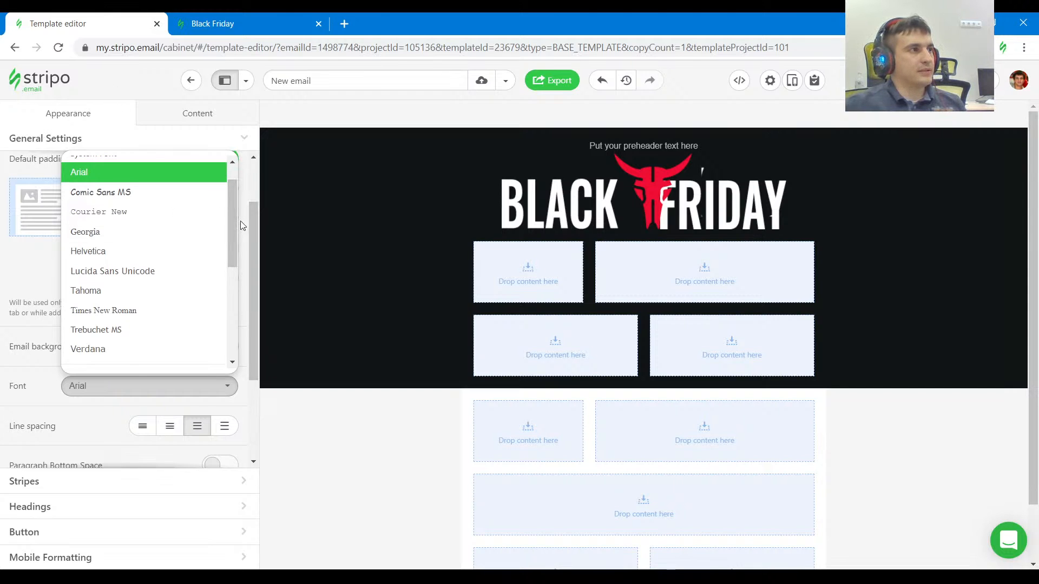
{"action": "left_click_drag", "start_coordinate": [232, 222], "coordinate": [234, 316]}
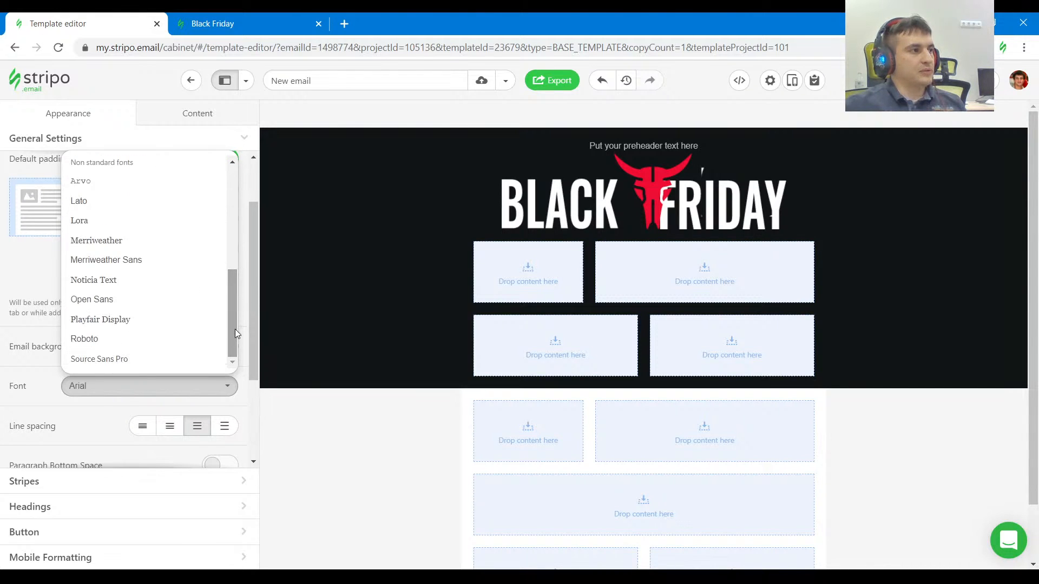
{"action": "left_click", "coordinate": [110, 299]}
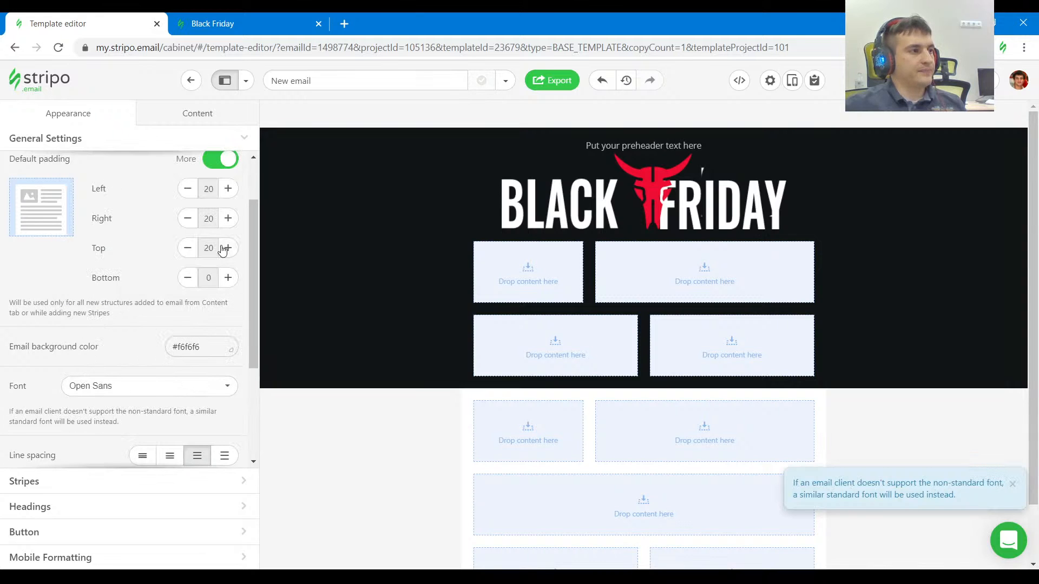
Set the font of the template's headings to Open Sans.
{"action": "left_click", "coordinate": [42, 515]}
{"action": "left_click", "coordinate": [162, 222]}
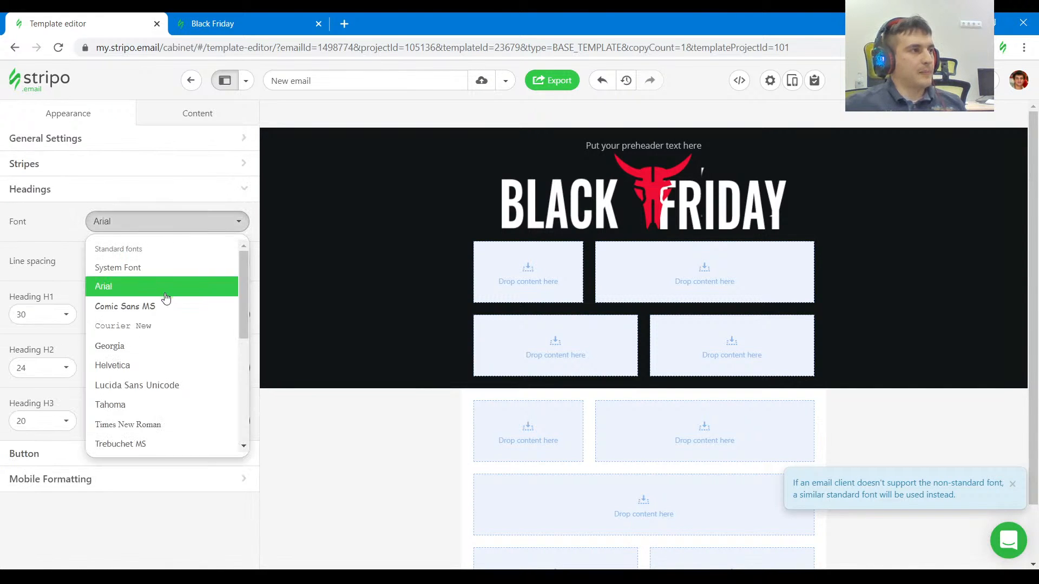
{"action": "left_click_drag", "start_coordinate": [242, 312], "coordinate": [244, 426]}
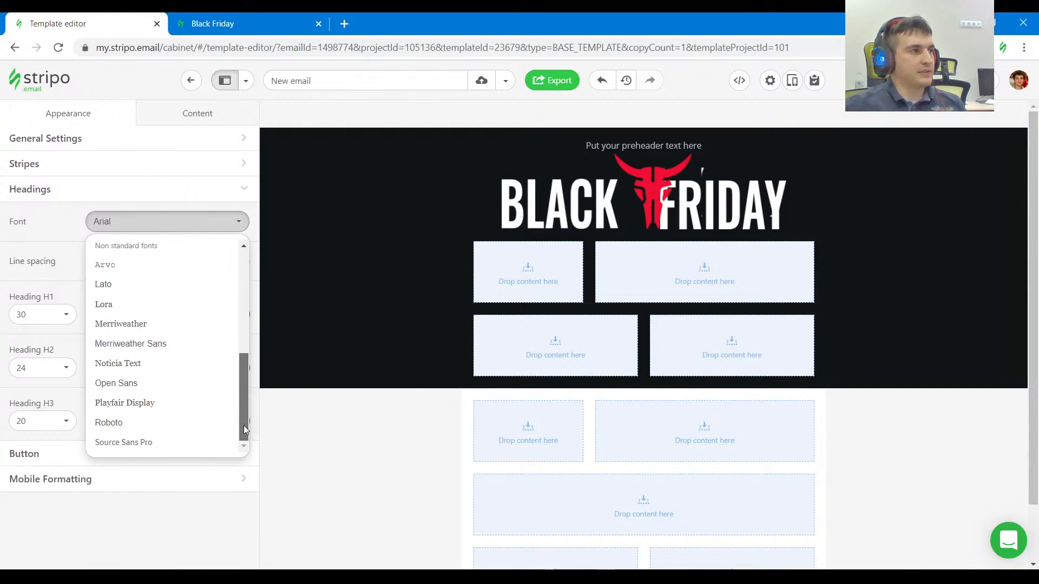
{"action": "left_click", "coordinate": [142, 383]}
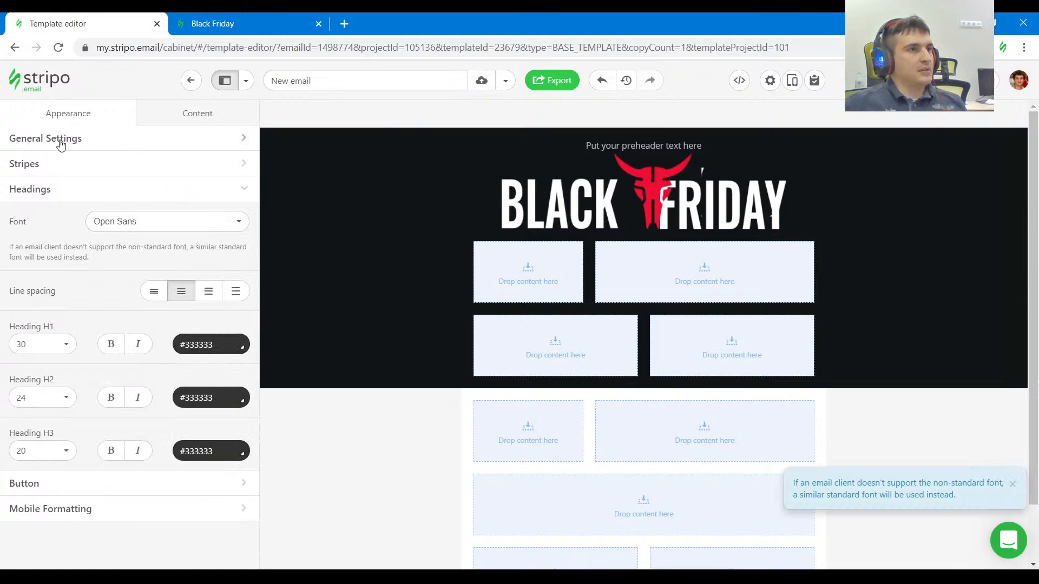
Inspect the header's padding on the Black Friday page and set the logo structure's bottom padding to 40.
{"action": "left_click", "coordinate": [622, 146]}
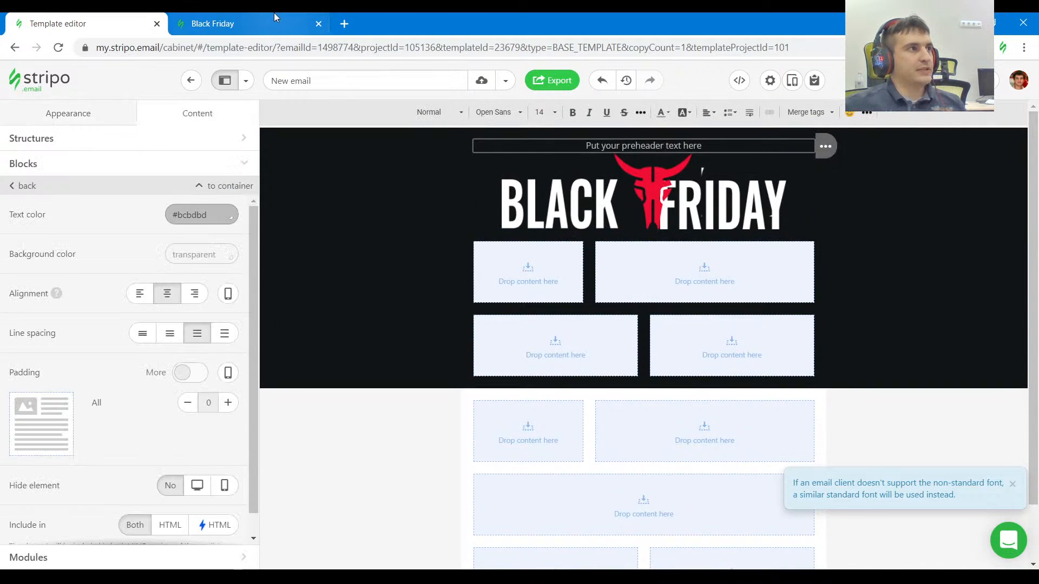
{"action": "left_click", "coordinate": [258, 21]}
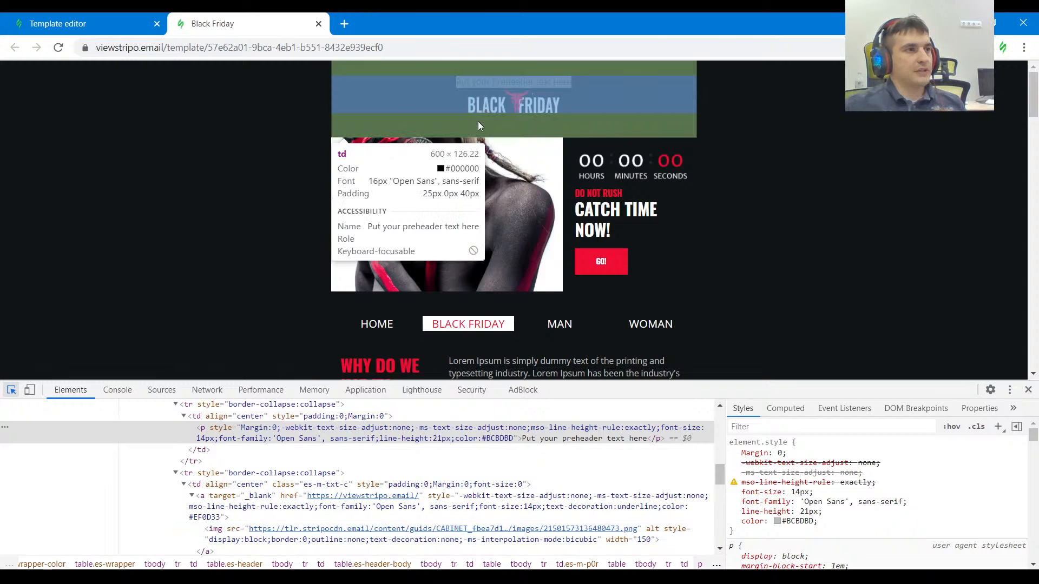
{"action": "left_click", "coordinate": [76, 25]}
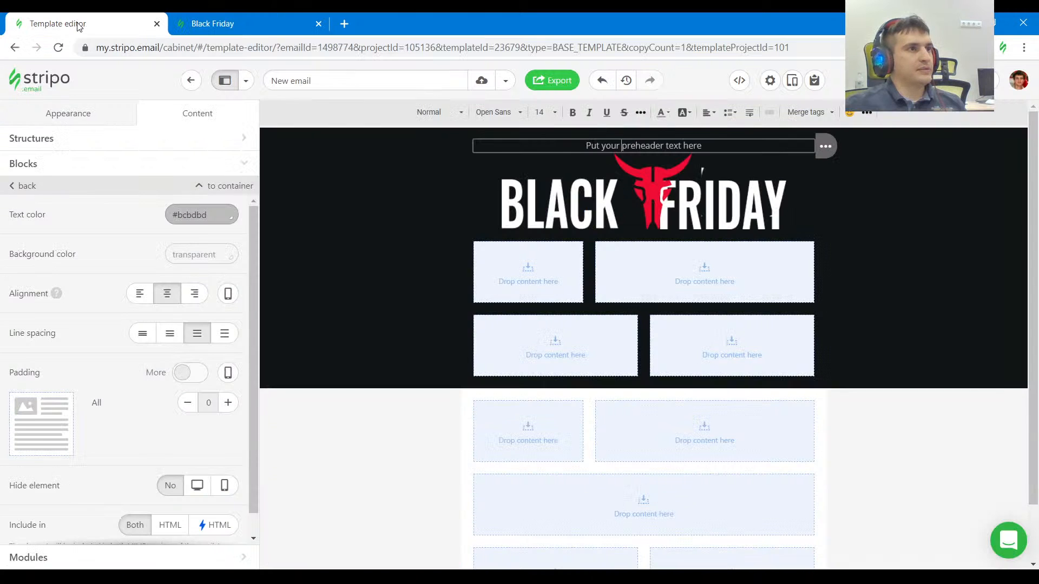
{"action": "left_click", "coordinate": [490, 134]}
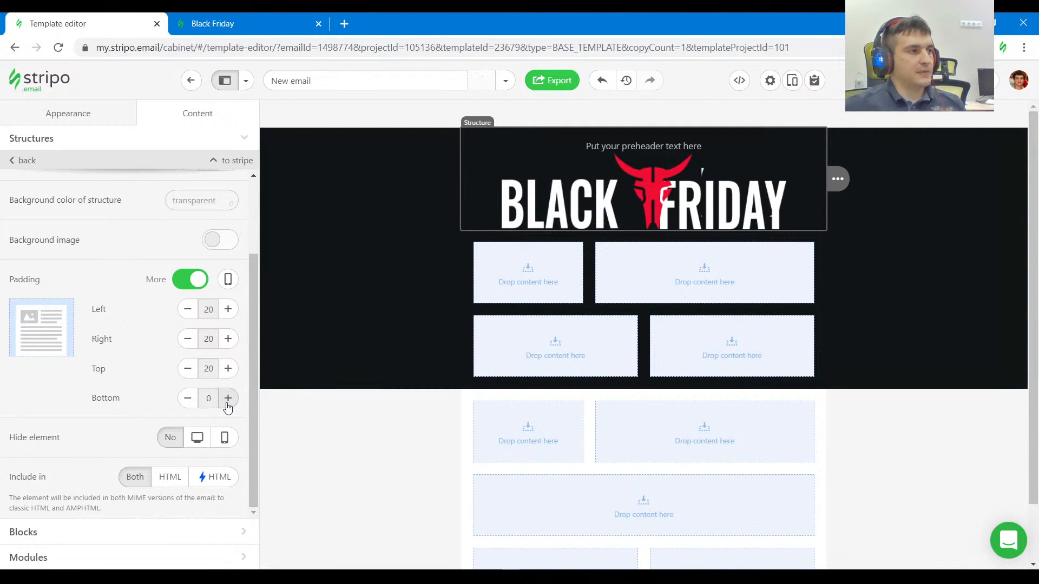
{"action": "left_click", "coordinate": [228, 398]}
{"action": "left_click", "coordinate": [228, 399]}
{"action": "left_click", "coordinate": [228, 399]}
{"action": "left_click", "coordinate": [227, 399]}
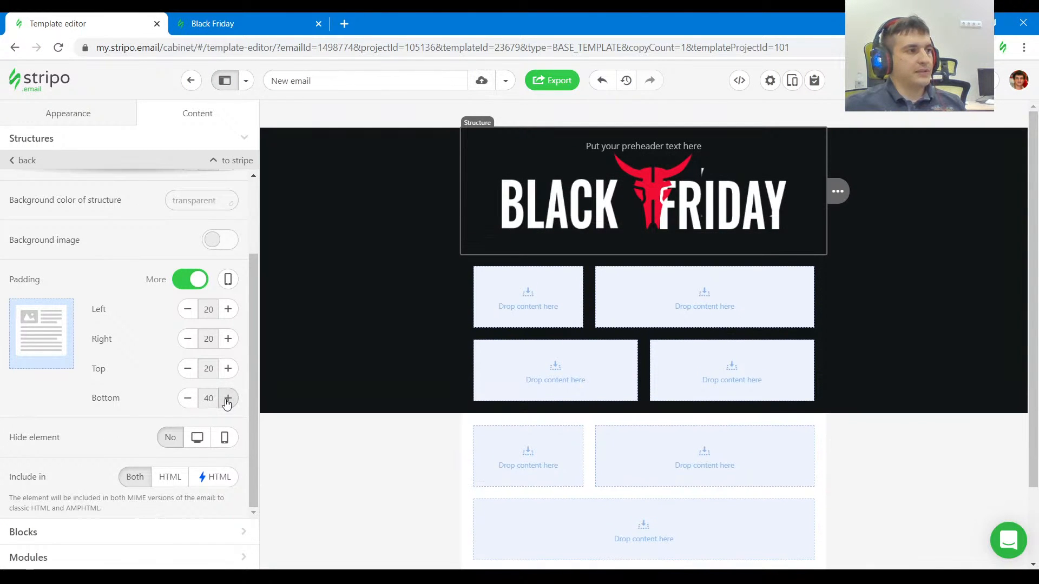
Check the header on the Black Friday page again, and set the logo image's width to 150 in the template.
{"action": "key", "text": "ctrl+Tab"}
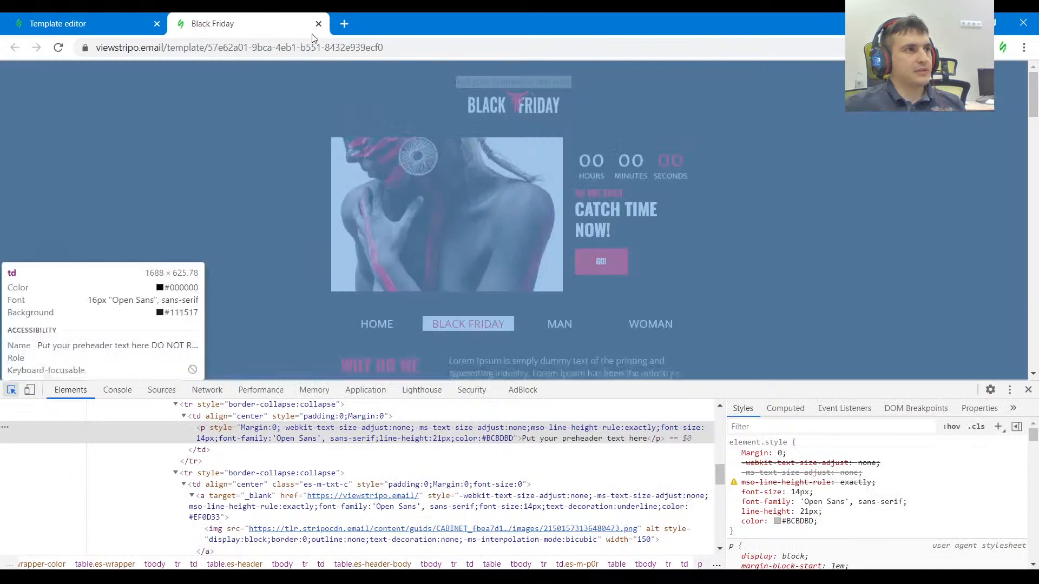
{"action": "left_click", "coordinate": [135, 17]}
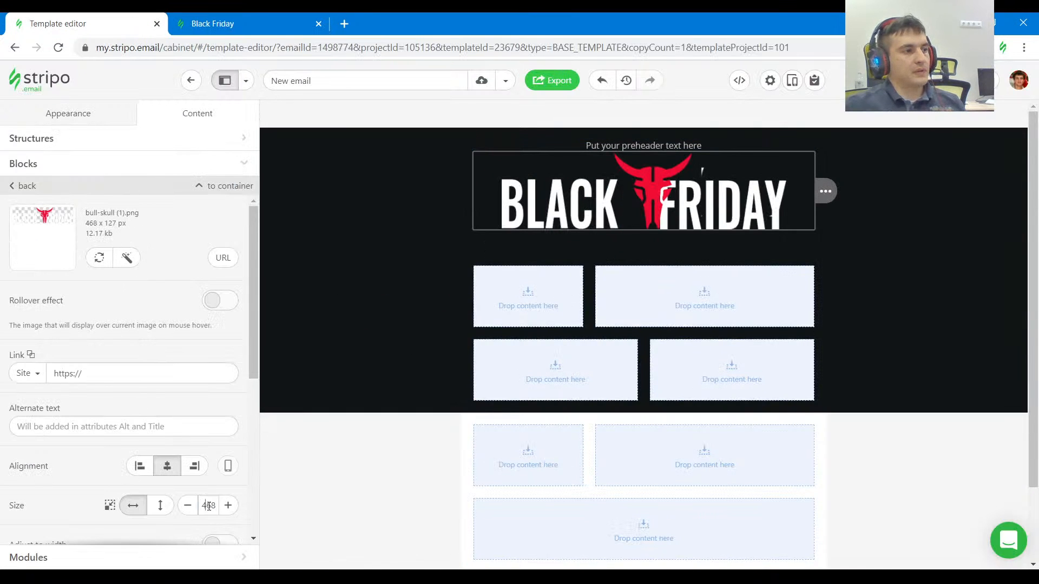
{"action": "double_click", "coordinate": [209, 506]}
{"action": "key", "text": "Return"}
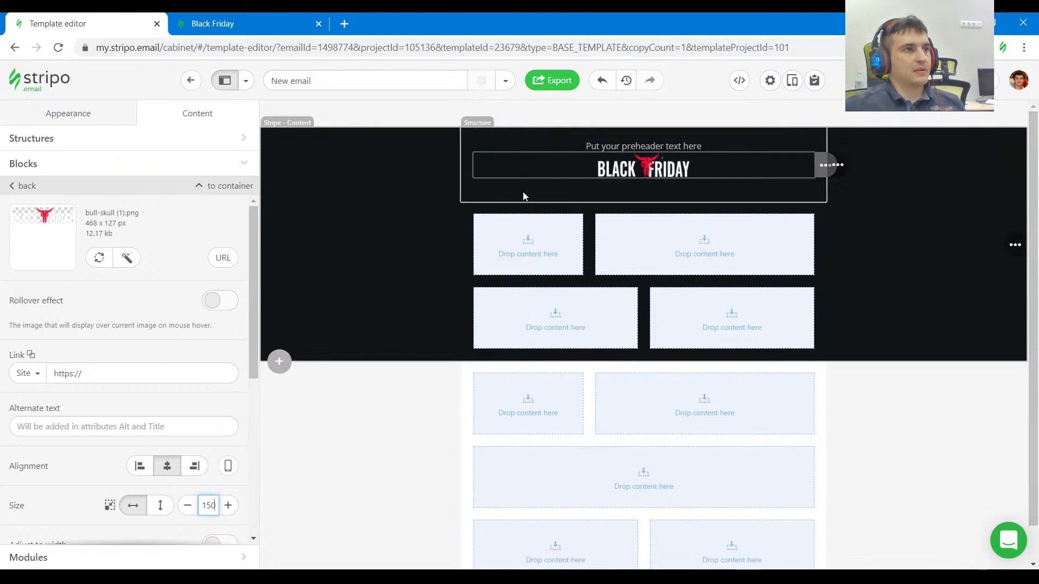
Inspect the large photo beside the countdown timer on the Black Friday page and copy its source URL.
{"action": "left_click", "coordinate": [466, 214]}
{"action": "left_click", "coordinate": [246, 25]}
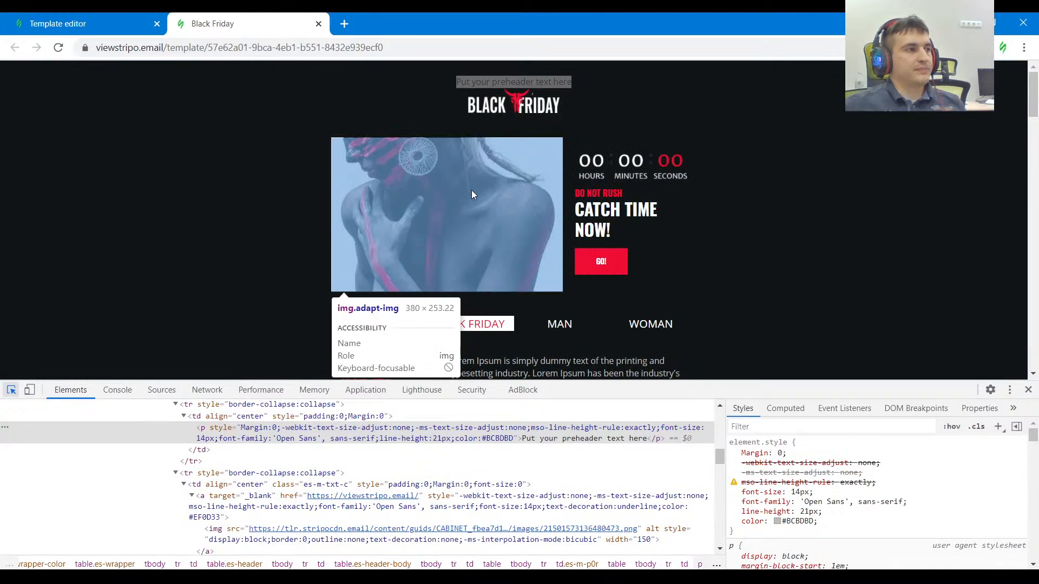
{"action": "left_click", "coordinate": [472, 190]}
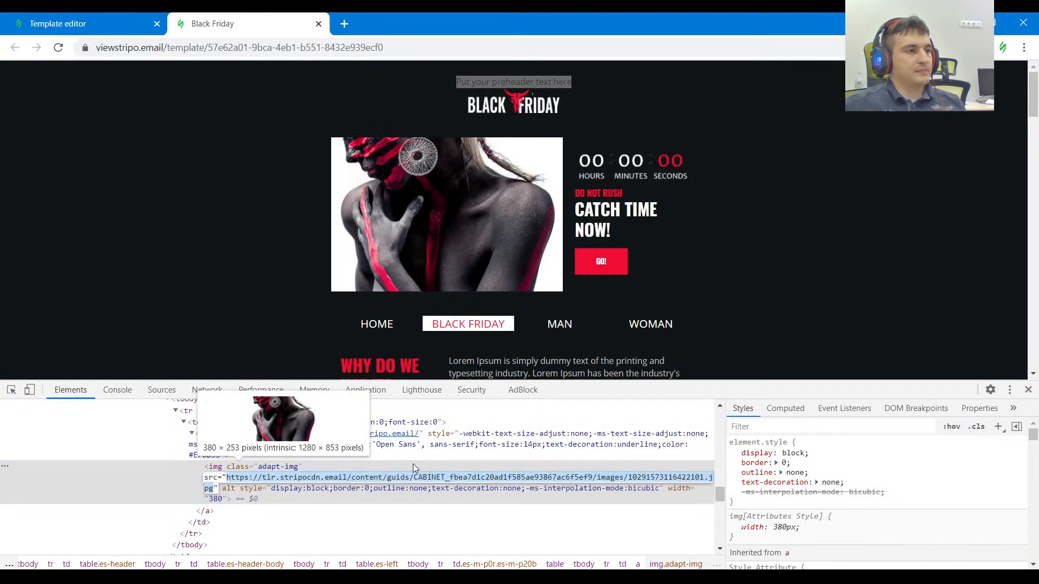
In the template editor, insert the photo from the copied source URL as an image in the narrow container below the logo.
{"action": "left_click", "coordinate": [96, 16]}
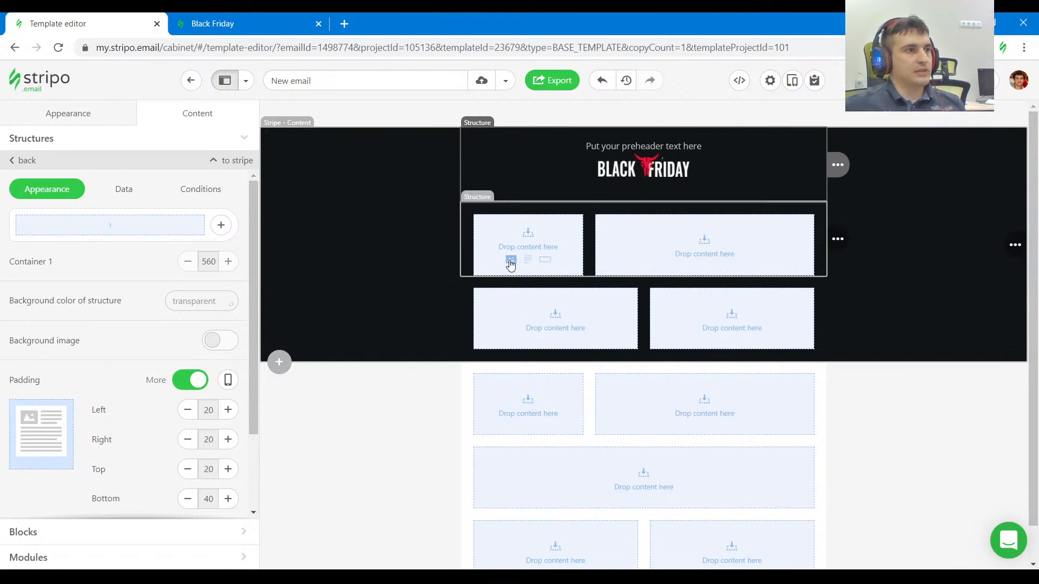
{"action": "left_click", "coordinate": [510, 262]}
{"action": "left_click", "coordinate": [93, 330]}
{"action": "key", "text": "ctrl+v"}
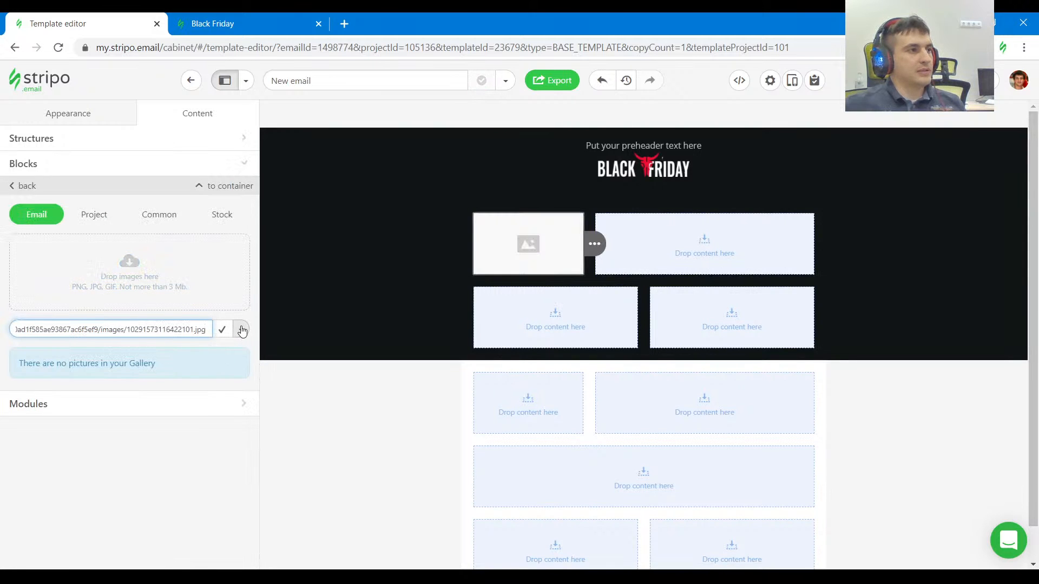
{"action": "left_click", "coordinate": [241, 330]}
{"action": "left_click", "coordinate": [182, 372]}
{"action": "left_click", "coordinate": [222, 329]}
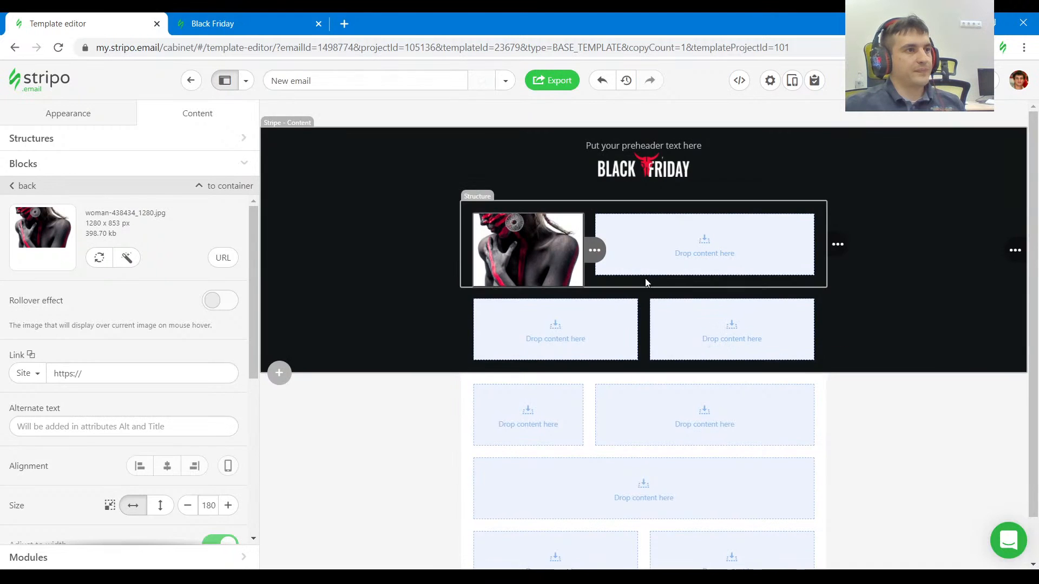
Inspect the padding around the countdown timer on the Black Friday page and set all padding of the template's photo structure to 0.
{"action": "key", "text": "ctrl+Tab"}
{"action": "left_click", "coordinate": [10, 390]}
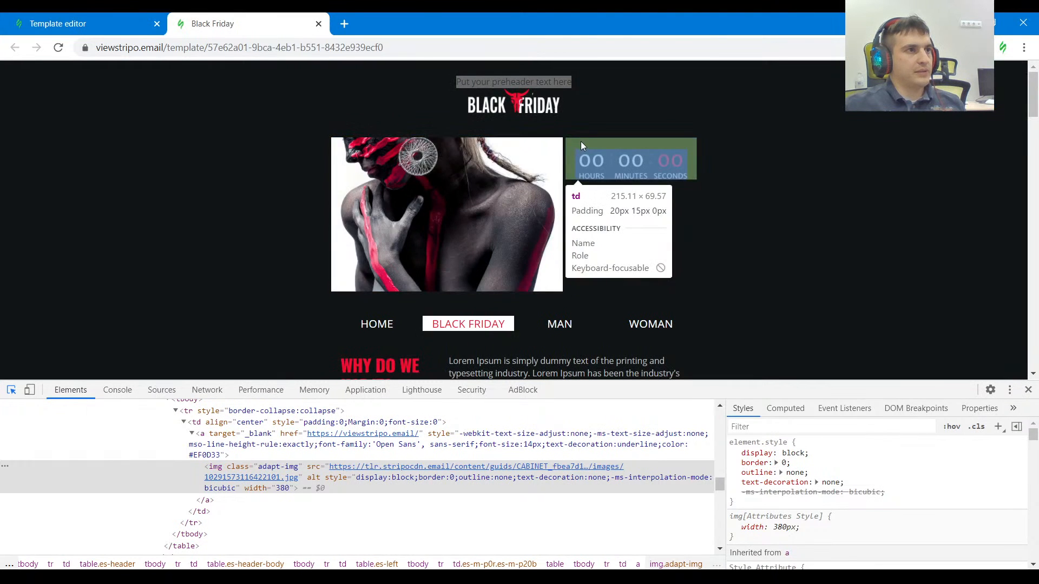
{"action": "left_click", "coordinate": [81, 23]}
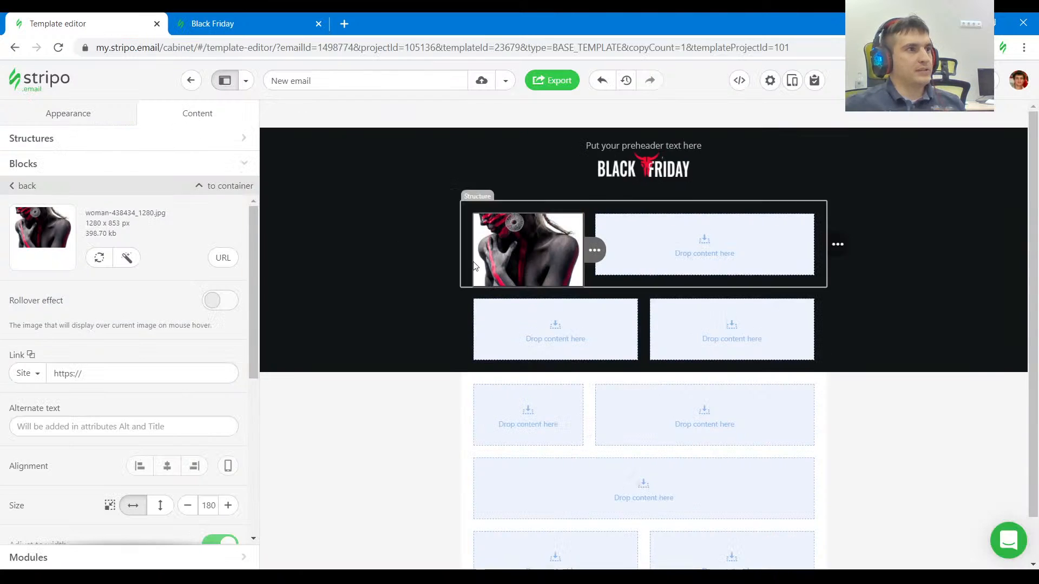
{"action": "left_click", "coordinate": [619, 282]}
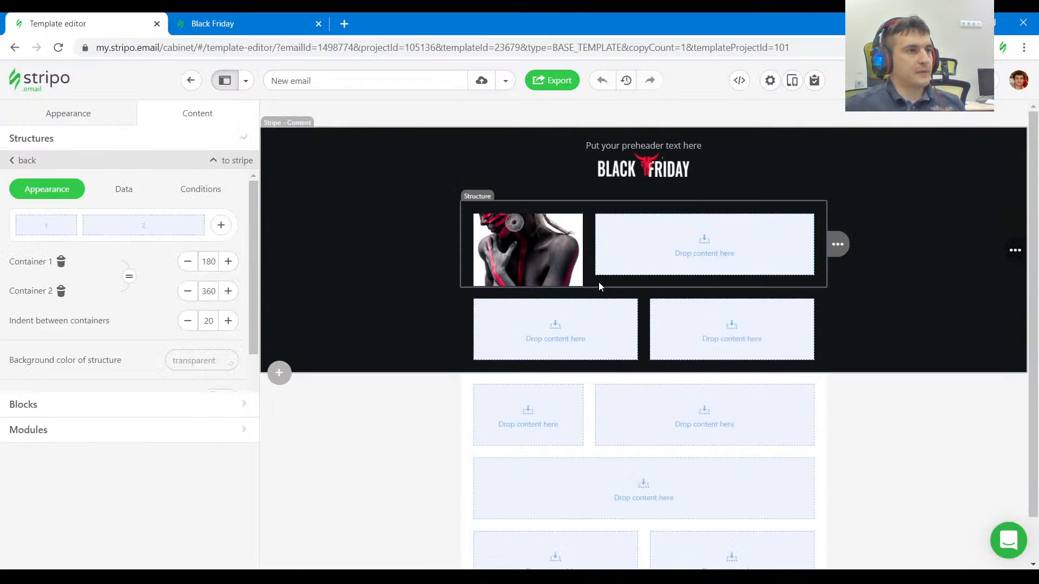
{"action": "scroll", "coordinate": [95, 412], "scroll_direction": "down", "scroll_amount": 4}
{"action": "scroll", "coordinate": [178, 319], "scroll_direction": "up", "scroll_amount": 2}
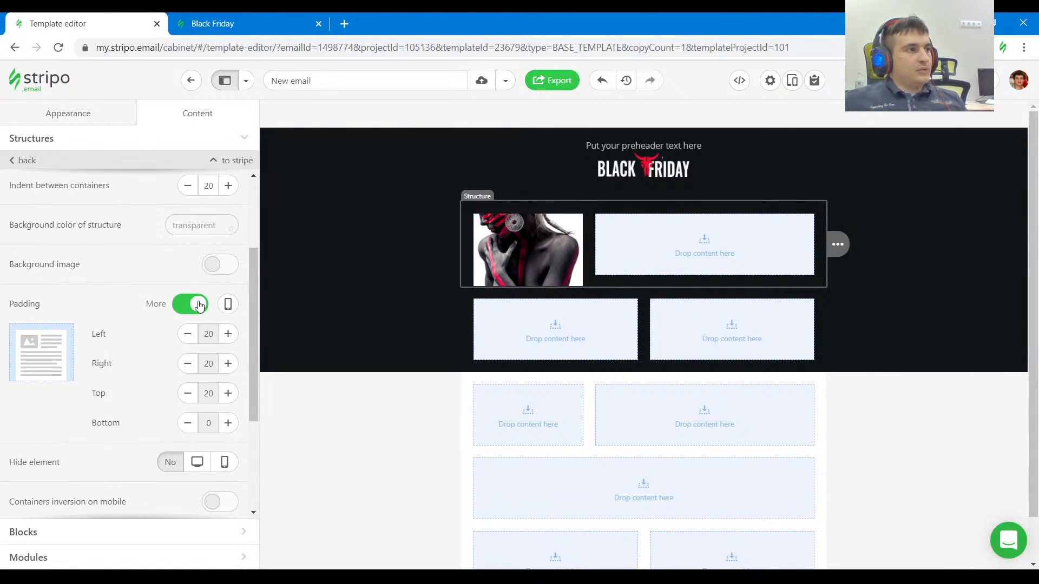
{"action": "left_click", "coordinate": [198, 304]}
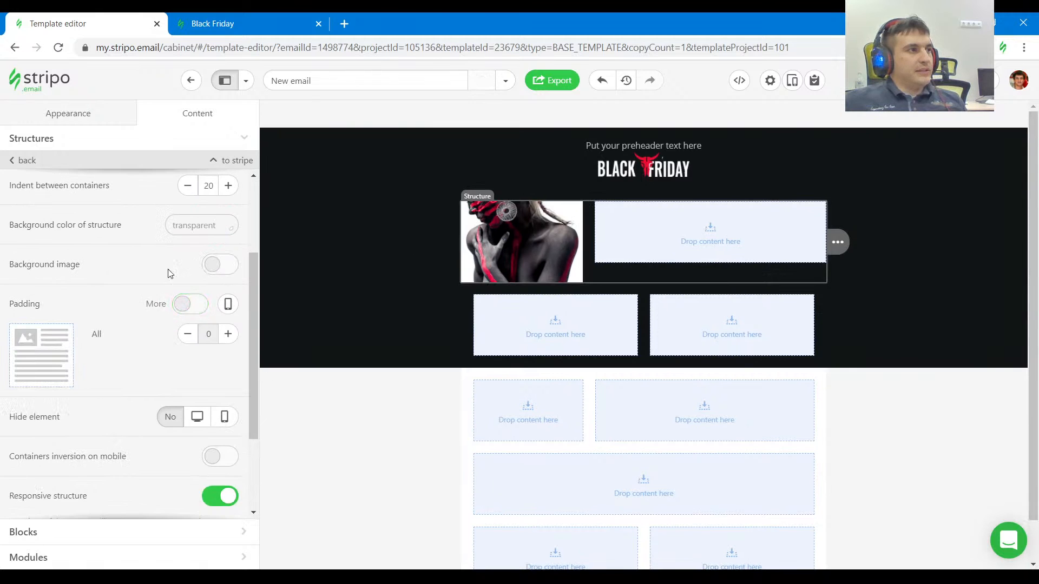
Widen the photo's container to 380, leaving 200 for the container beside it.
{"action": "scroll", "coordinate": [117, 204], "scroll_direction": "up", "scroll_amount": 3}
{"action": "left_click_drag", "start_coordinate": [78, 217], "coordinate": [141, 226]}
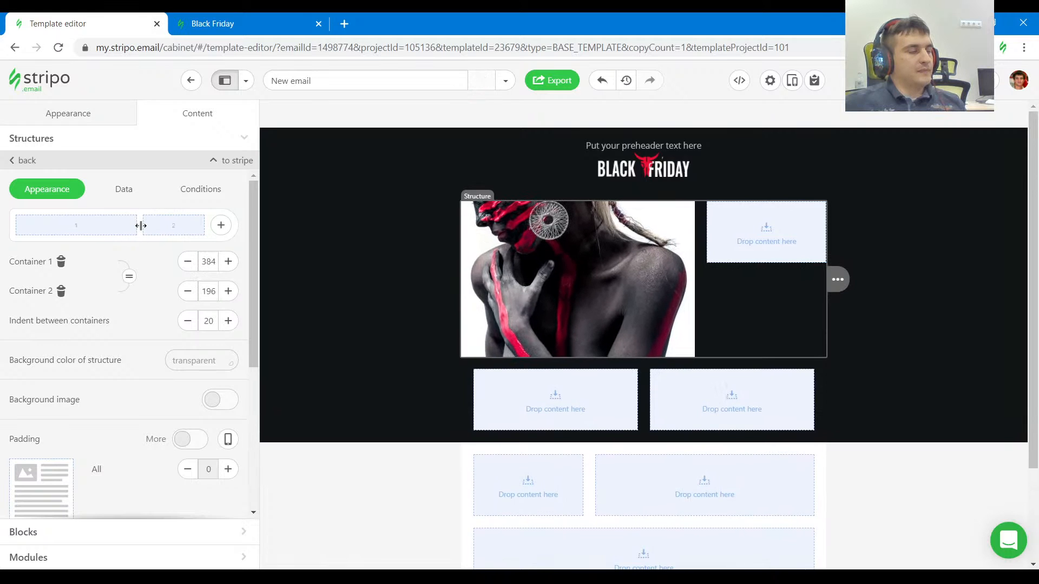
{"action": "left_click", "coordinate": [189, 267]}
{"action": "left_click", "coordinate": [190, 268]}
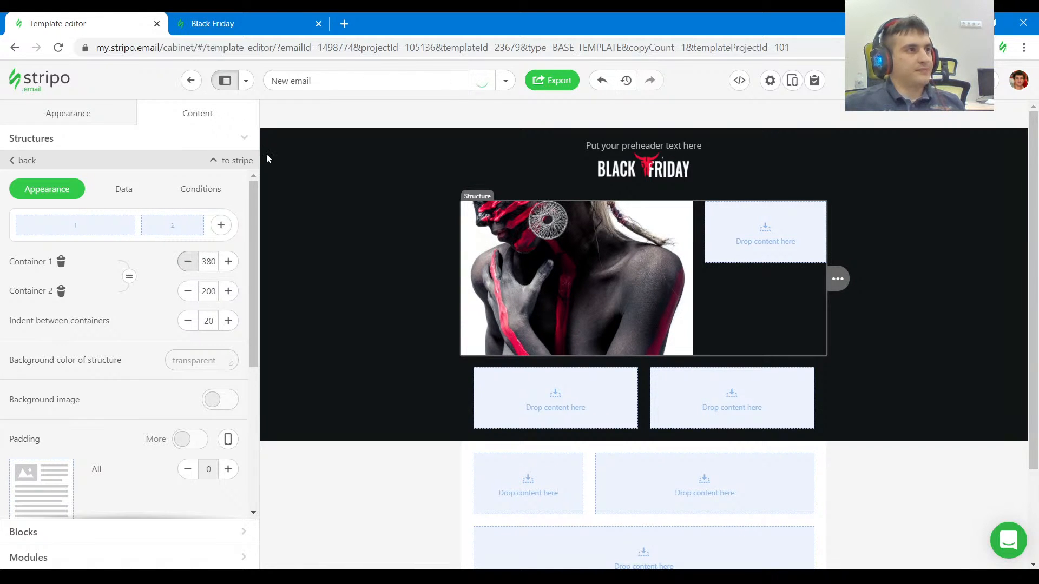
Check the gap beside the photo on the Black Friday page and set the structure's indent between containers to 5.
{"action": "left_click", "coordinate": [261, 21]}
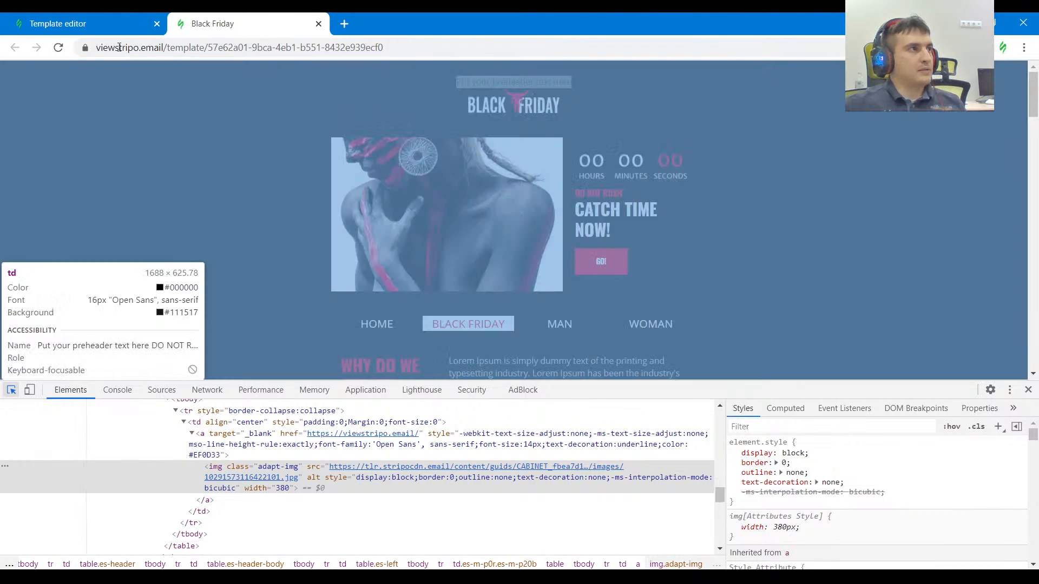
{"action": "left_click", "coordinate": [113, 25]}
{"action": "left_click", "coordinate": [187, 321]}
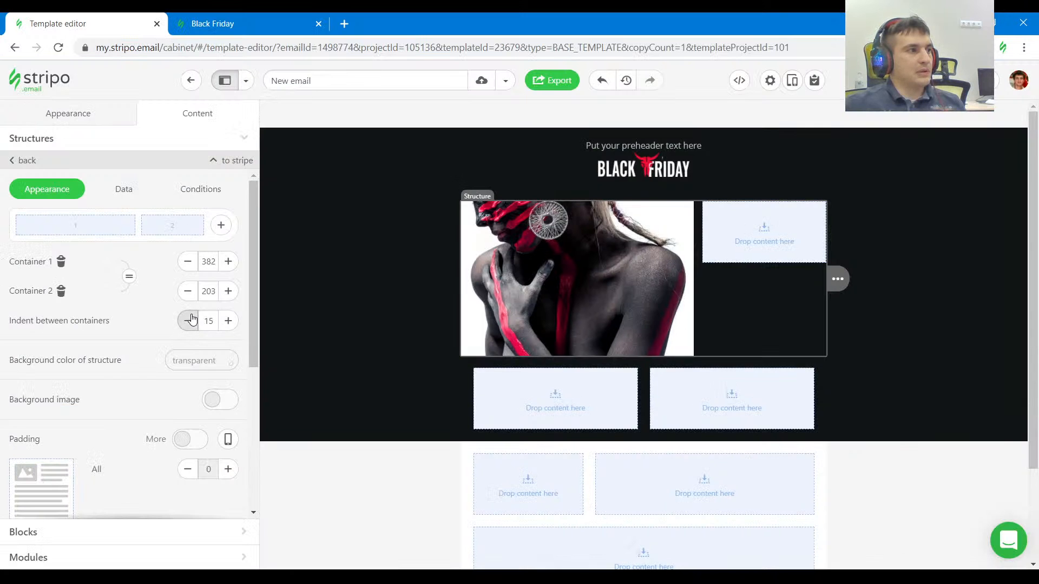
{"action": "left_click", "coordinate": [190, 323]}
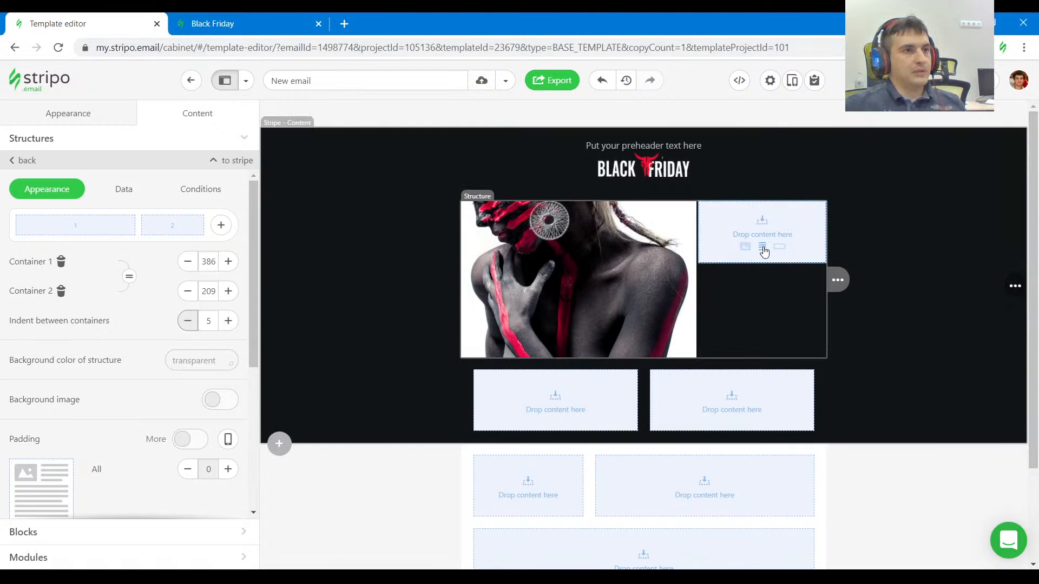
Fill the container beside the photo with a timer ending 10 November 2020, two text blocks below it and a button, following the Black Friday page.
{"action": "left_click", "coordinate": [762, 248]}
{"action": "left_click", "coordinate": [254, 24]}
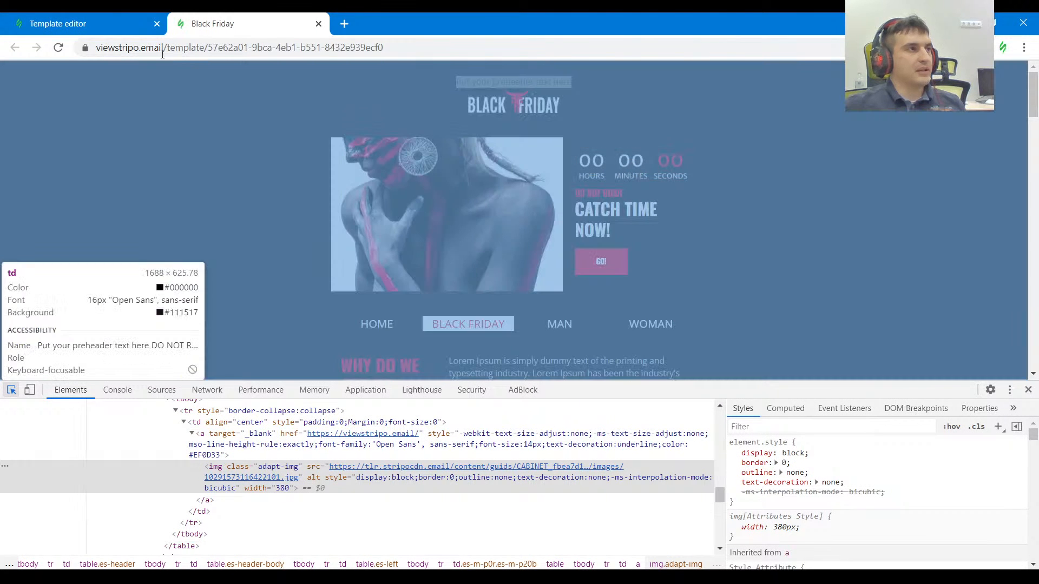
{"action": "left_click", "coordinate": [107, 26]}
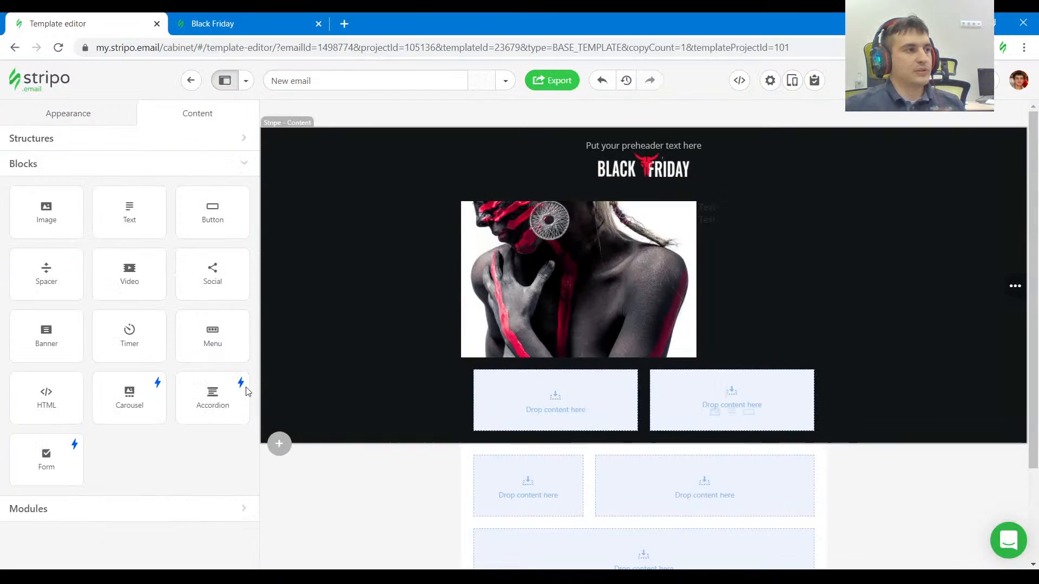
{"action": "left_click_drag", "start_coordinate": [199, 215], "coordinate": [783, 226]}
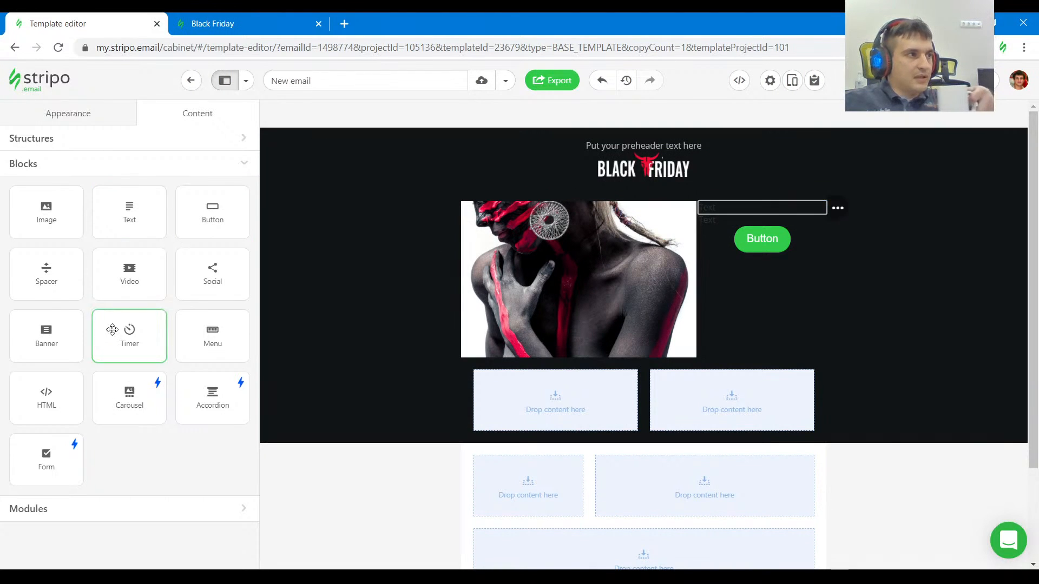
{"action": "left_click_drag", "start_coordinate": [45, 279], "coordinate": [770, 208]}
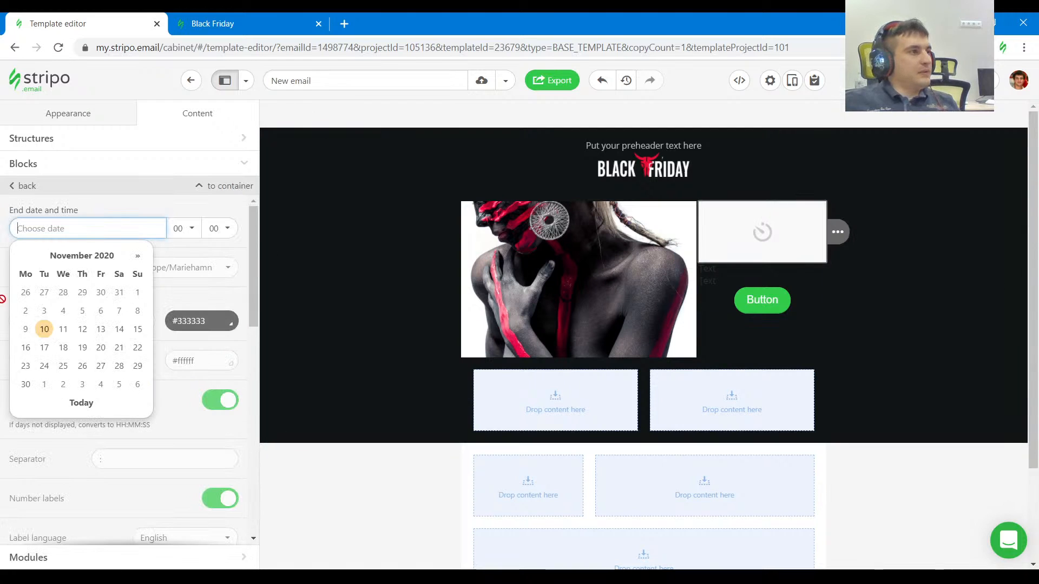
{"action": "left_click", "coordinate": [44, 329]}
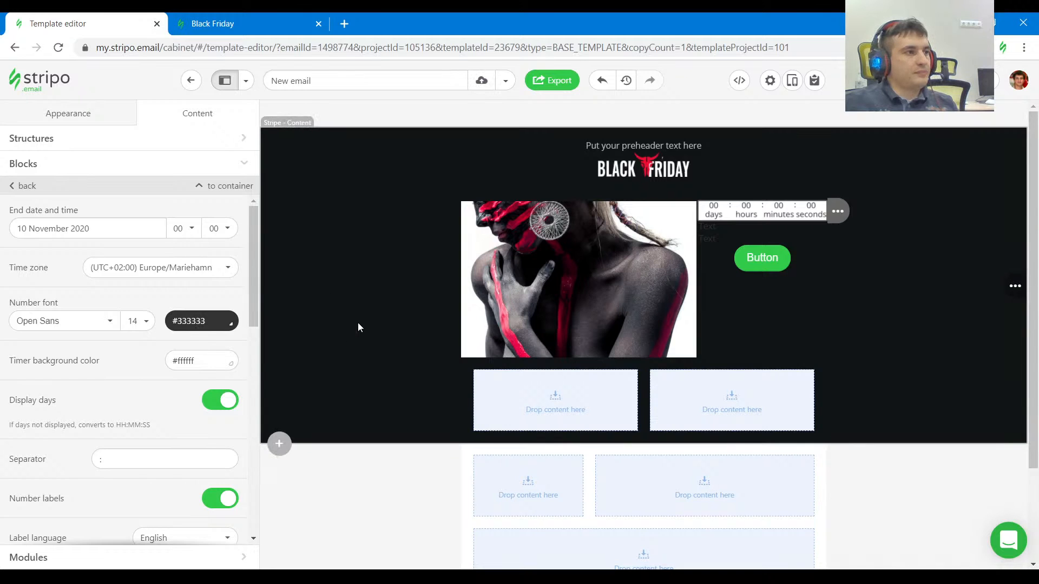
Copy the stripe's background color #111517 and apply it as the timer's background color.
{"action": "left_click", "coordinate": [333, 319]}
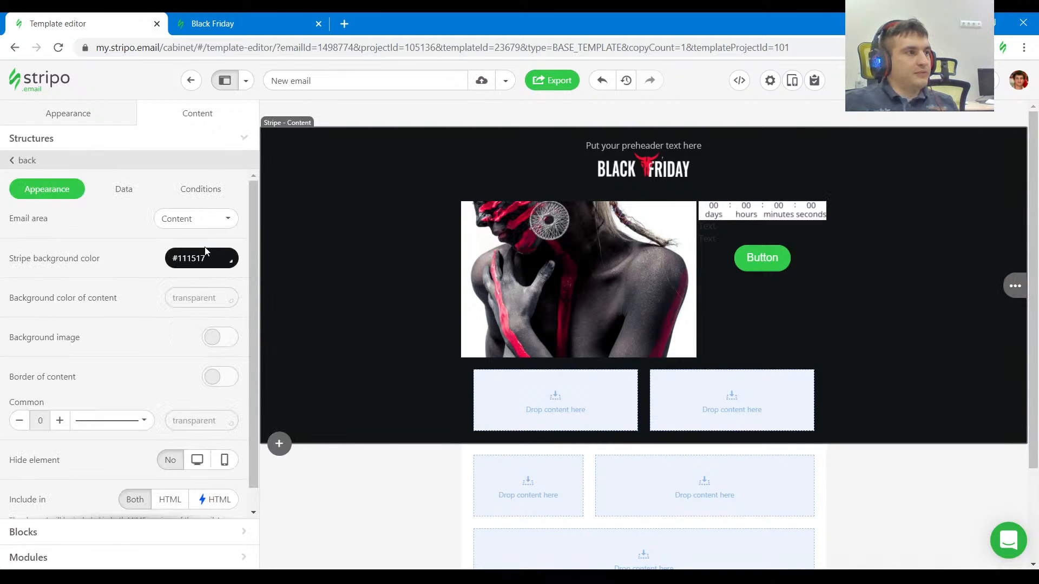
{"action": "left_click_drag", "start_coordinate": [208, 257], "coordinate": [156, 256]}
{"action": "key", "text": "ctrl+c"}
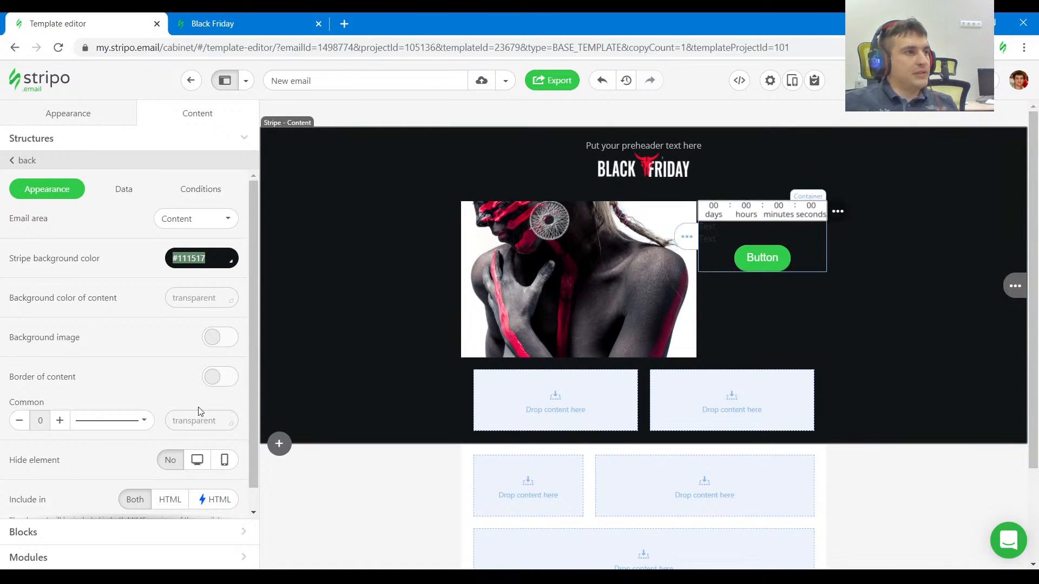
{"action": "left_click_drag", "start_coordinate": [194, 362], "coordinate": [109, 362]}
{"action": "key", "text": "ctrl+v"}
{"action": "left_click", "coordinate": [133, 377]}
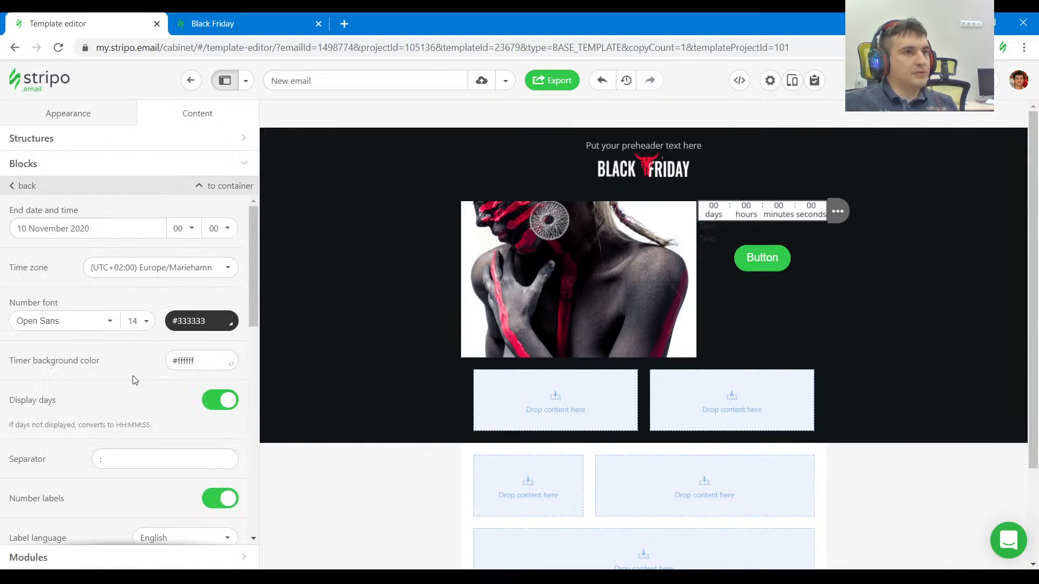
{"action": "left_click_drag", "start_coordinate": [200, 358], "coordinate": [165, 368]}
{"action": "key", "text": "ctrl+v"}
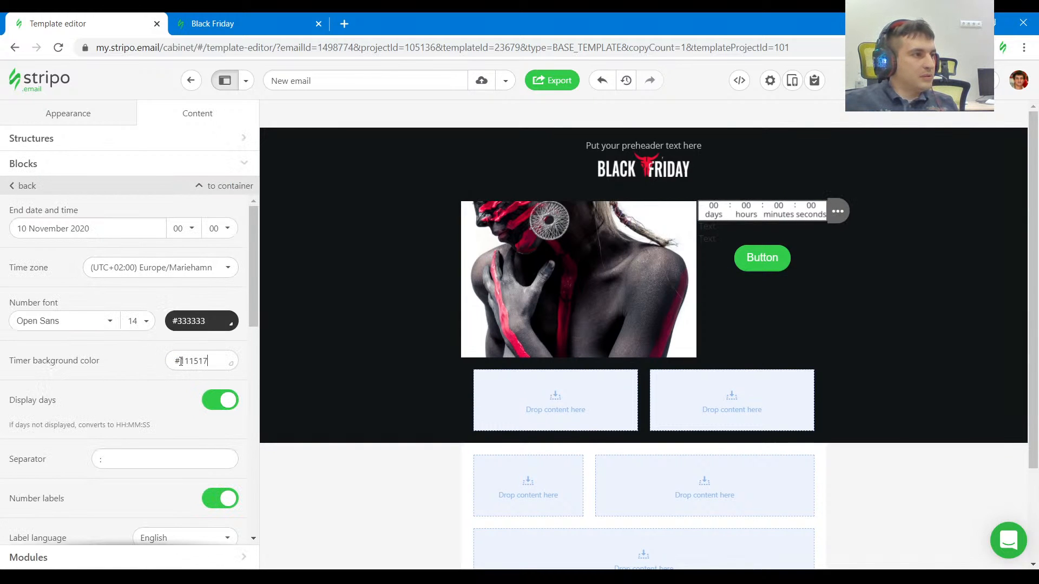
{"action": "left_click", "coordinate": [177, 360]}
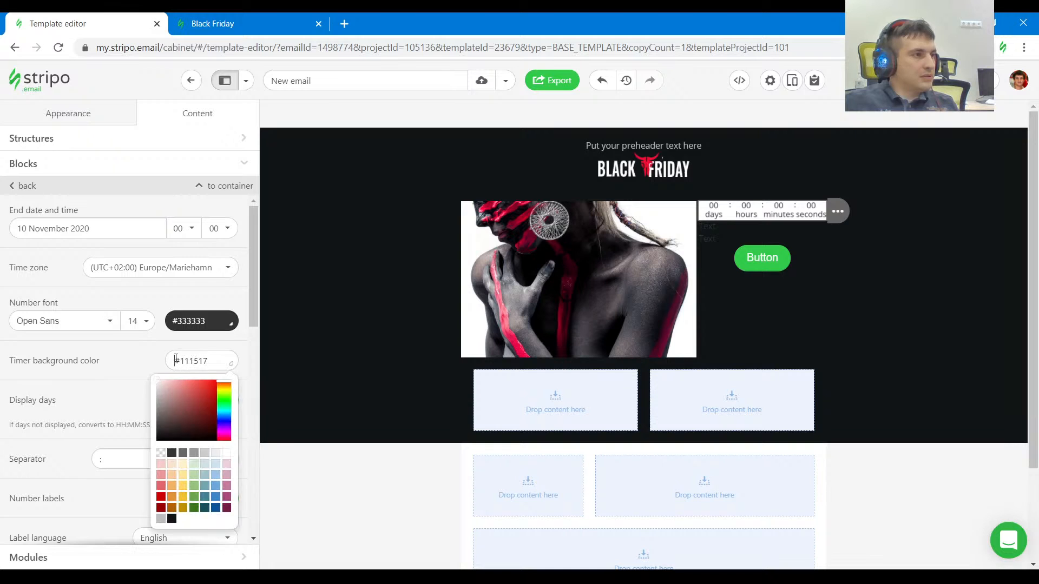
{"action": "left_click", "coordinate": [241, 390]}
{"action": "key", "text": "Return"}
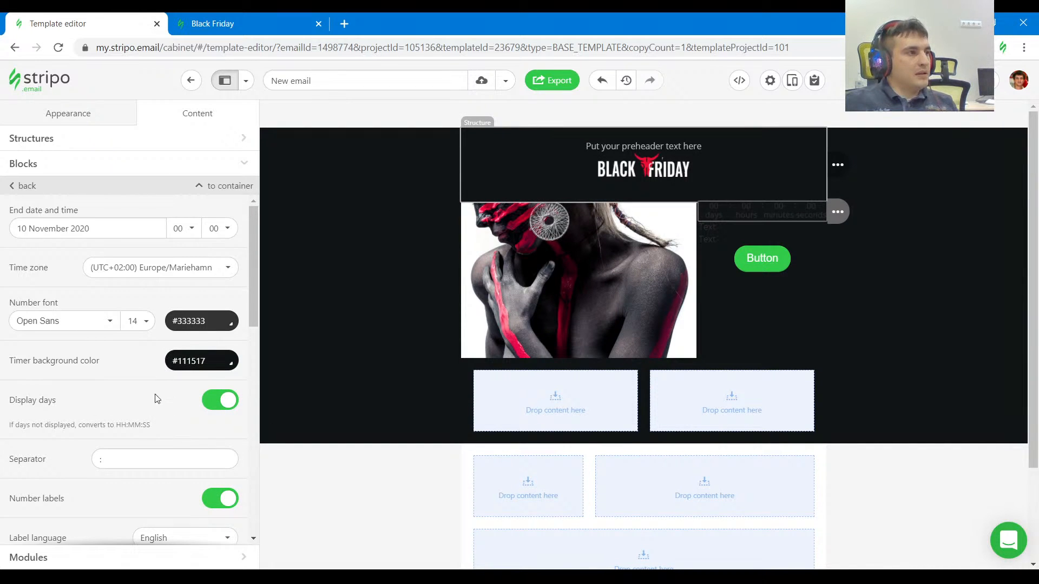
Set the color of the timer's numbers to #ffffff.
{"action": "scroll", "coordinate": [157, 399], "scroll_direction": "down", "scroll_amount": 3}
{"action": "scroll", "coordinate": [169, 396], "scroll_direction": "up", "scroll_amount": 3}
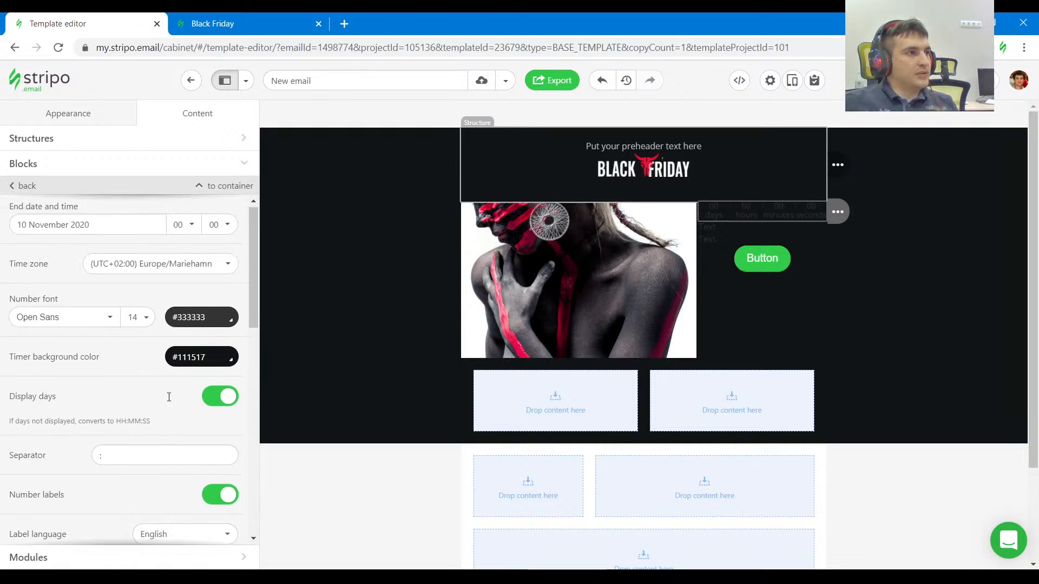
{"action": "left_click", "coordinate": [214, 321]}
{"action": "left_click", "coordinate": [227, 414]}
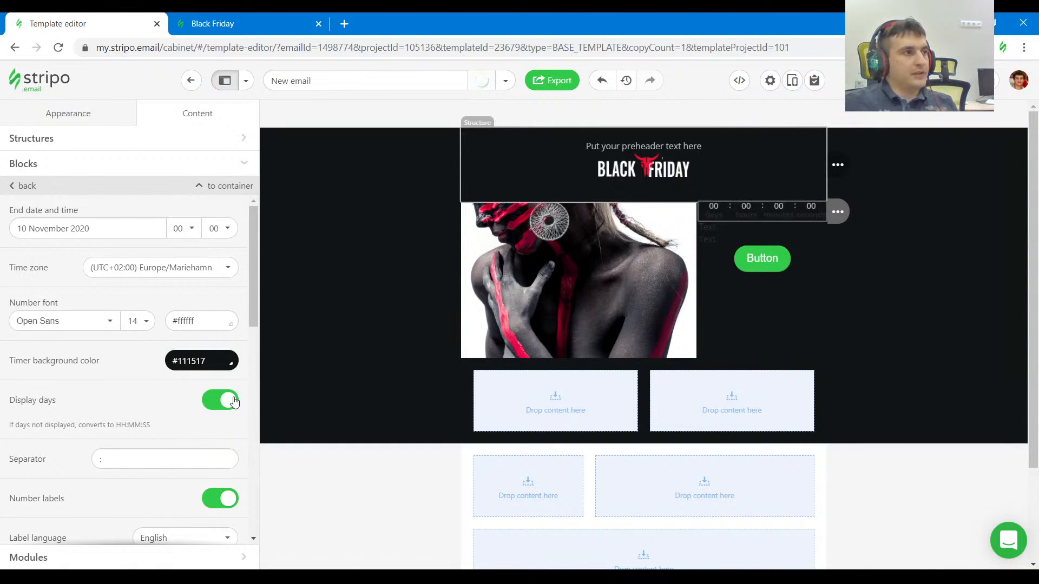
Set the timer's number font to Georgia at size 36.
{"action": "left_click", "coordinate": [111, 324]}
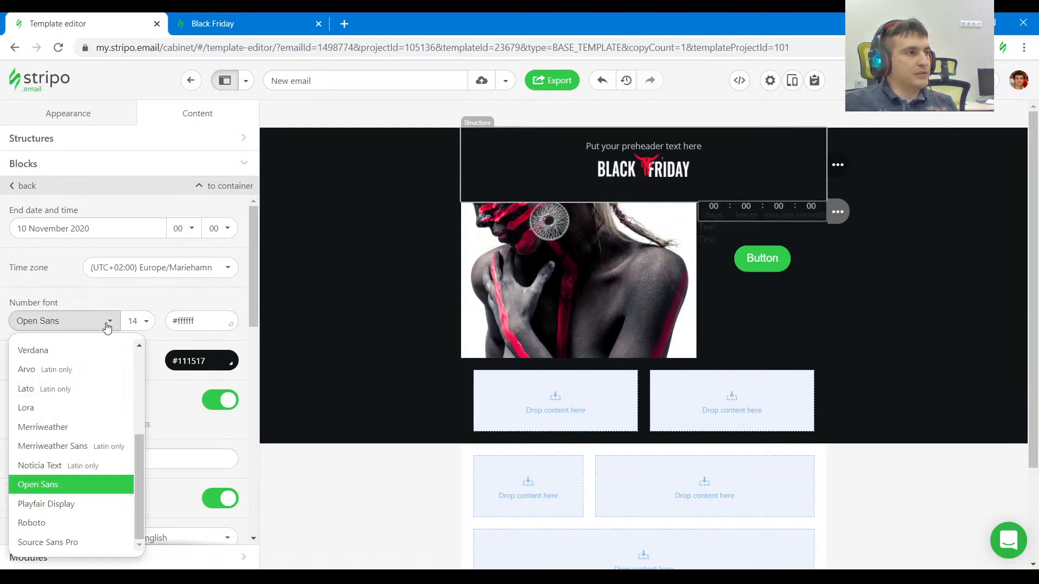
{"action": "scroll", "coordinate": [81, 464], "scroll_direction": "up", "scroll_amount": 3}
{"action": "scroll", "coordinate": [81, 464], "scroll_direction": "down", "scroll_amount": 2}
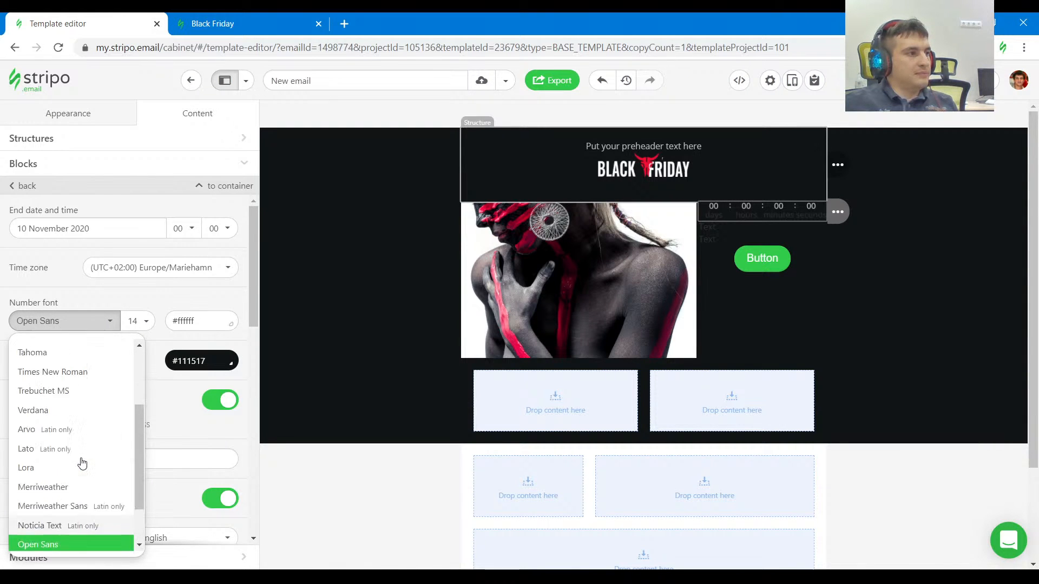
{"action": "scroll", "coordinate": [81, 463], "scroll_direction": "up", "scroll_amount": 3}
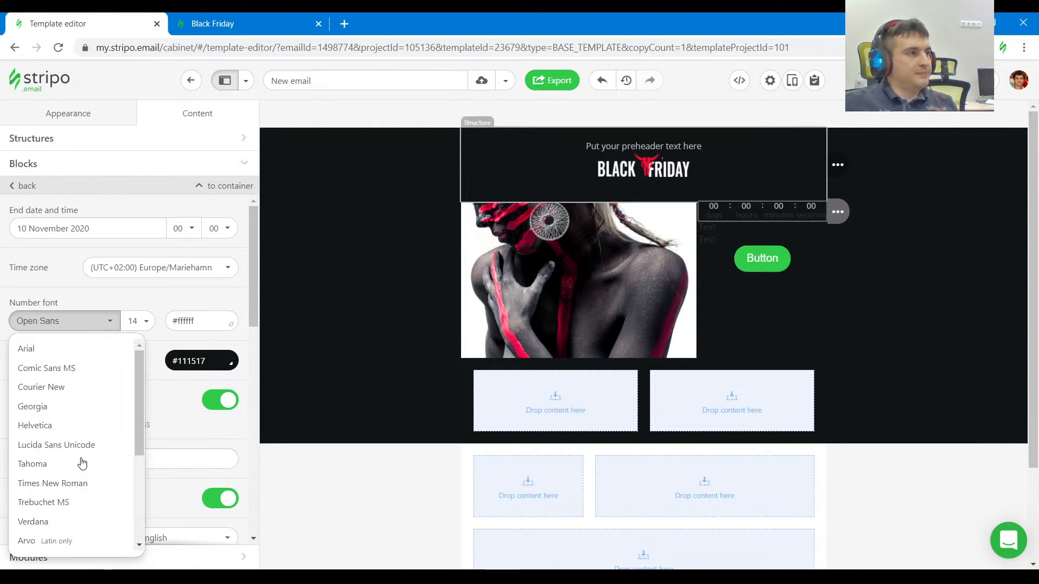
{"action": "left_click", "coordinate": [81, 410]}
{"action": "left_click", "coordinate": [135, 324]}
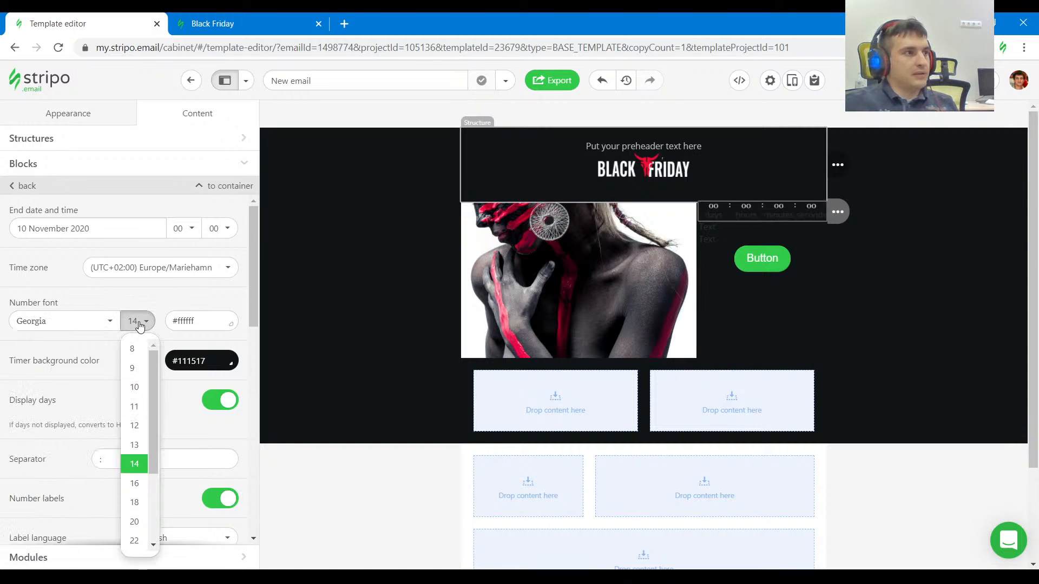
{"action": "left_click", "coordinate": [134, 485]}
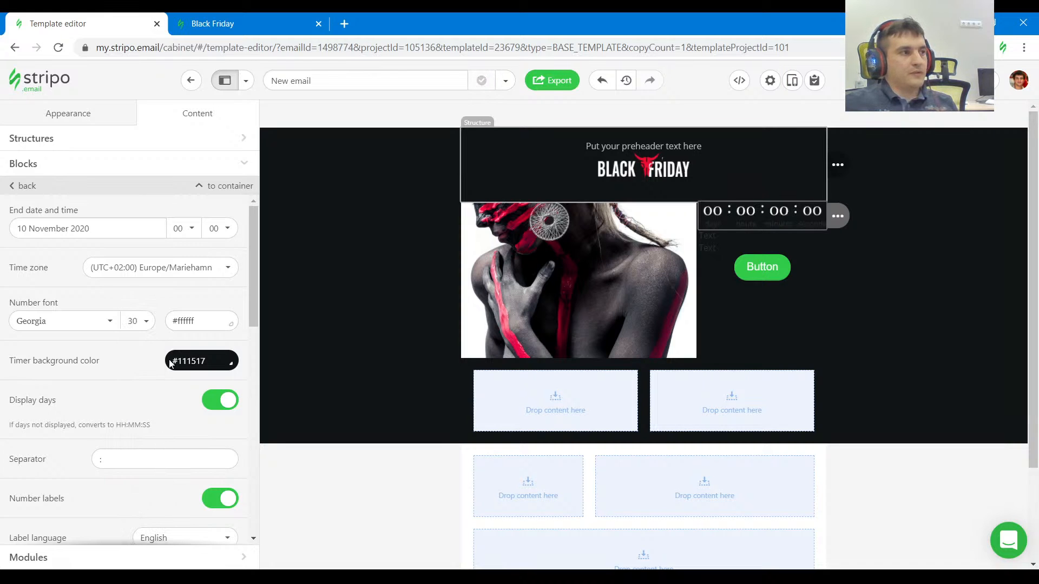
{"action": "left_click", "coordinate": [139, 321]}
{"action": "left_click", "coordinate": [135, 502]}
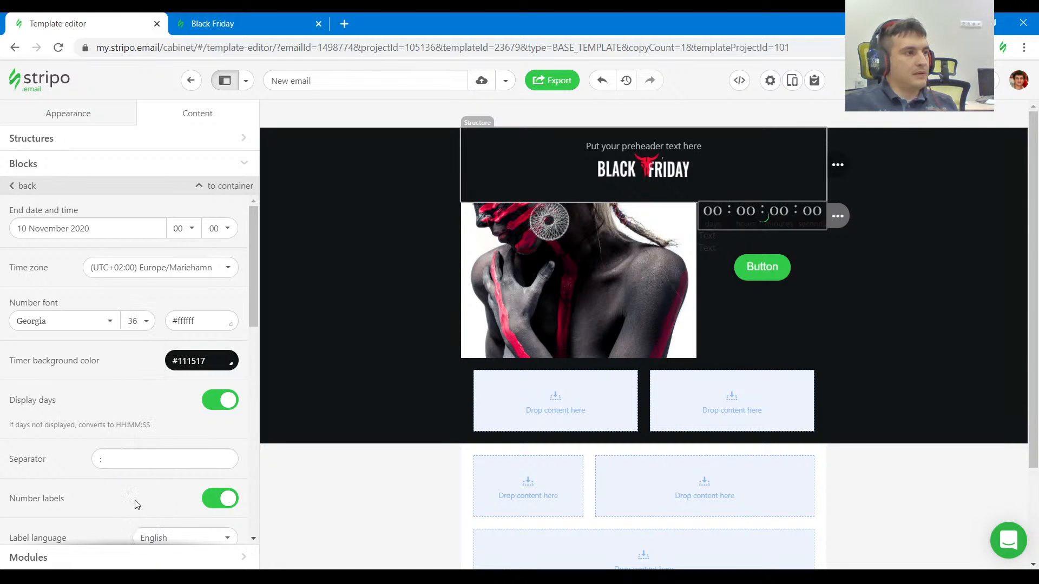
Compare with the timer on the Black Friday page and turn off the display of days in the template's timer.
{"action": "left_click", "coordinate": [227, 23]}
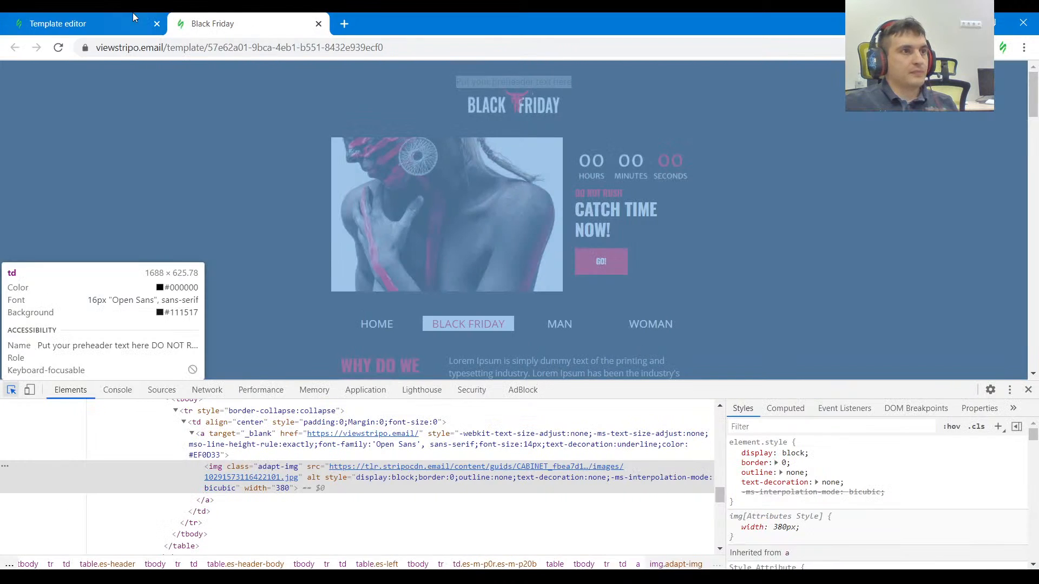
{"action": "left_click", "coordinate": [126, 17]}
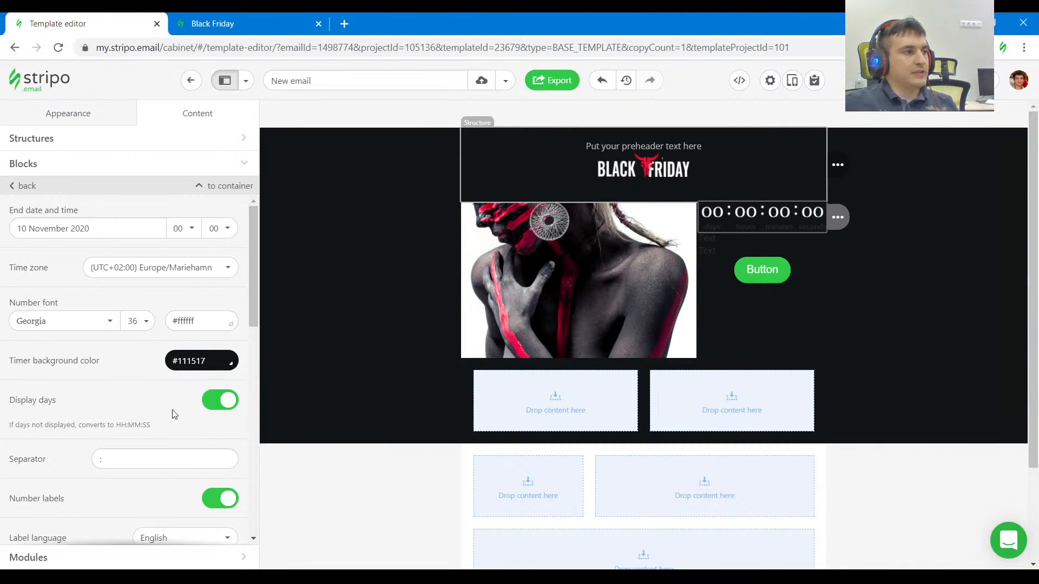
{"action": "left_click", "coordinate": [226, 408]}
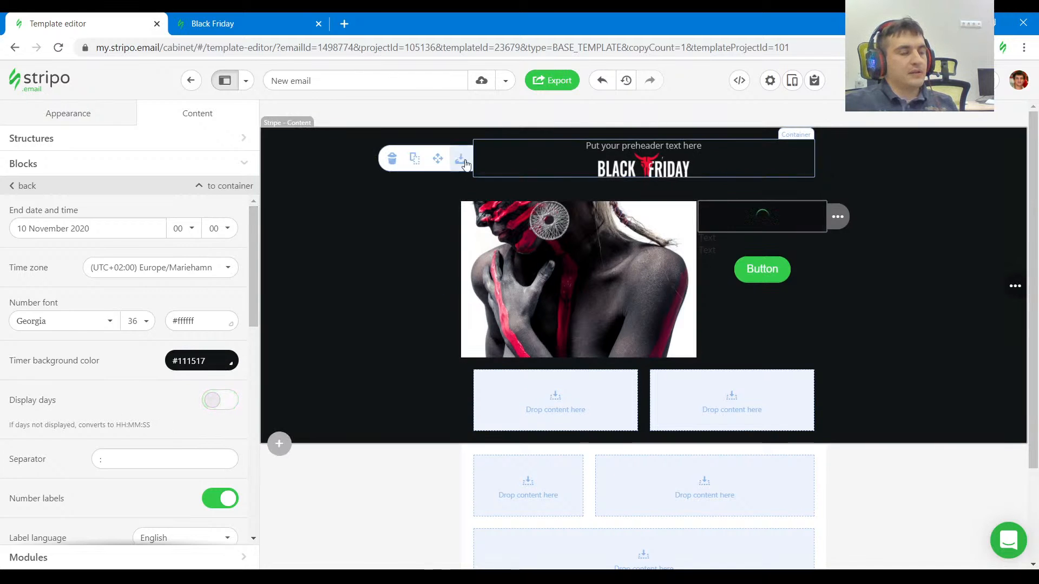
Compare with the countdown timer on the Black Friday page and enable the advanced settings for the template's timer.
{"action": "left_click", "coordinate": [248, 27]}
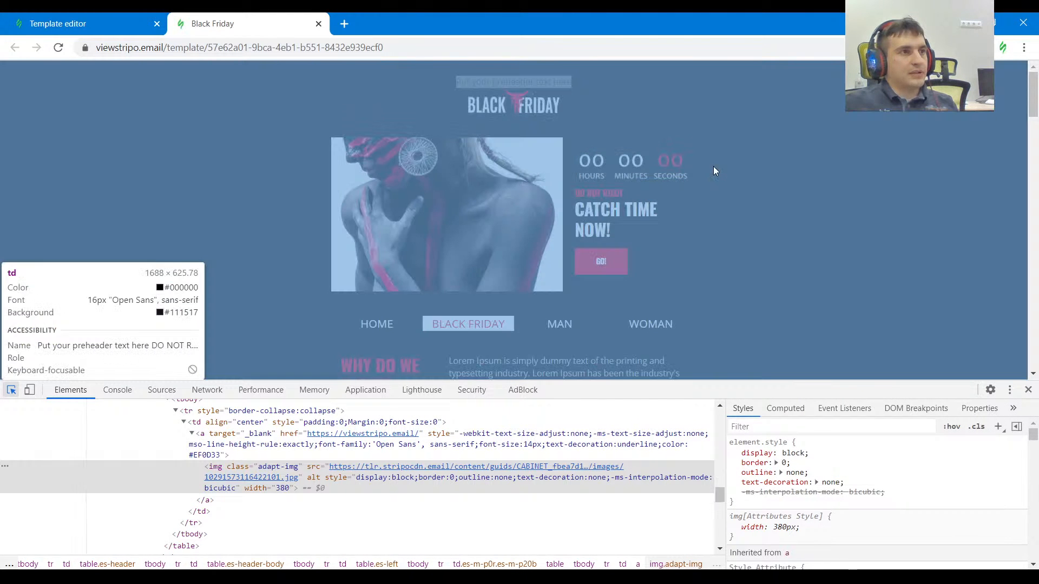
{"action": "left_click", "coordinate": [698, 172]}
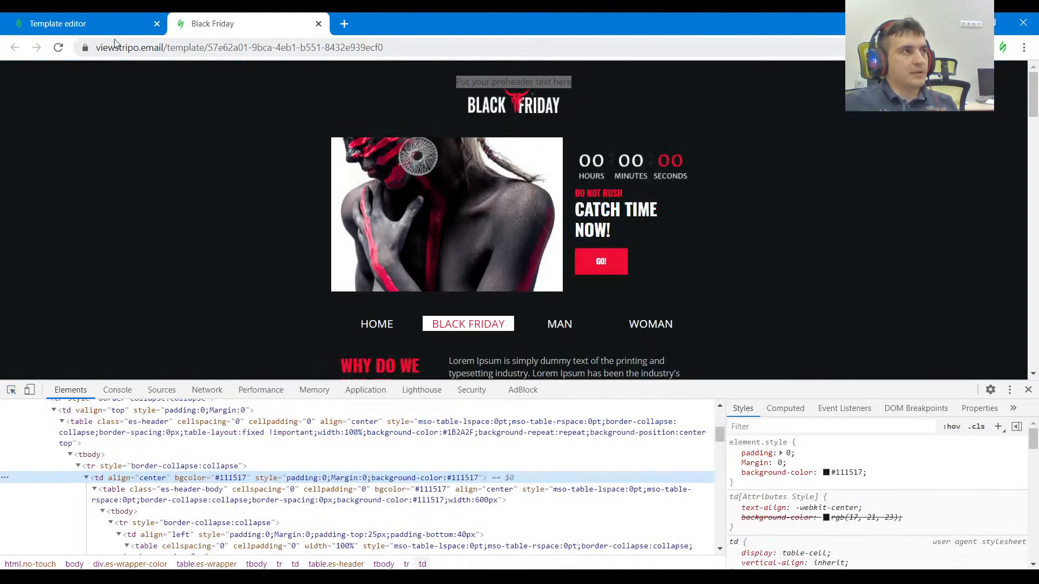
{"action": "left_click", "coordinate": [81, 23]}
{"action": "scroll", "coordinate": [187, 334], "scroll_direction": "down", "scroll_amount": 10}
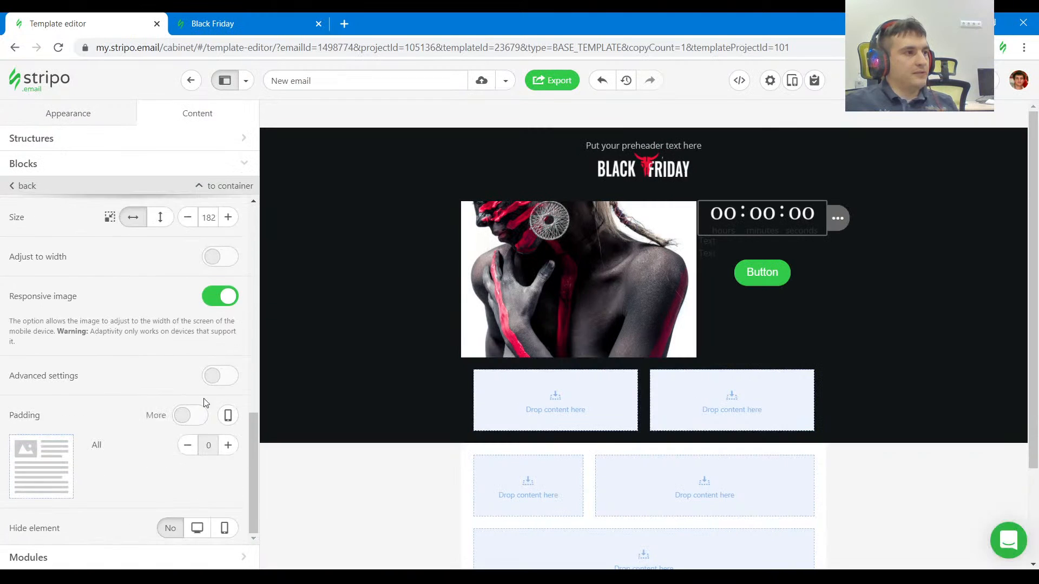
{"action": "left_click", "coordinate": [220, 376]}
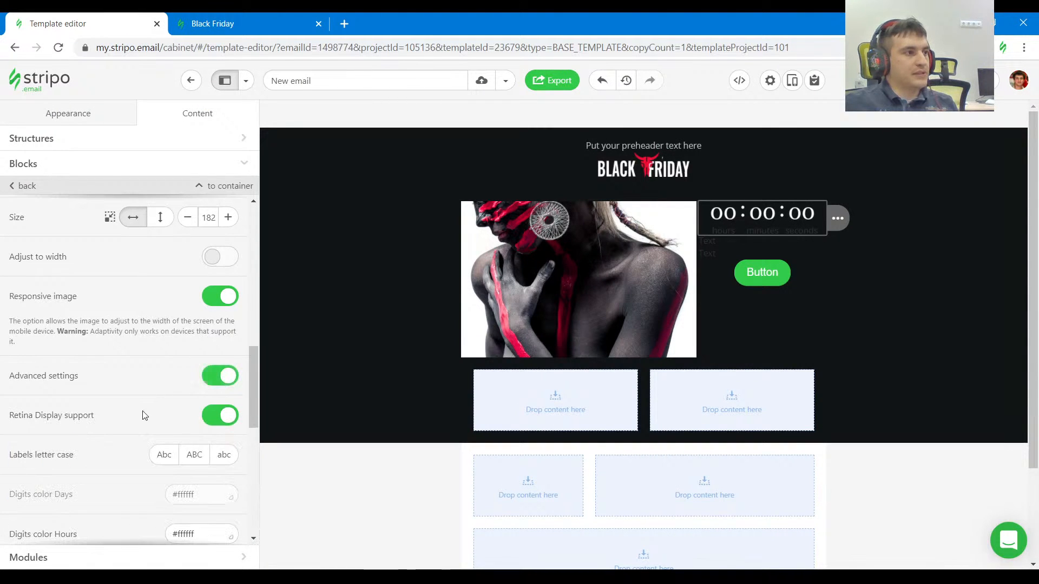
{"action": "scroll", "coordinate": [145, 415], "scroll_direction": "down", "scroll_amount": 4}
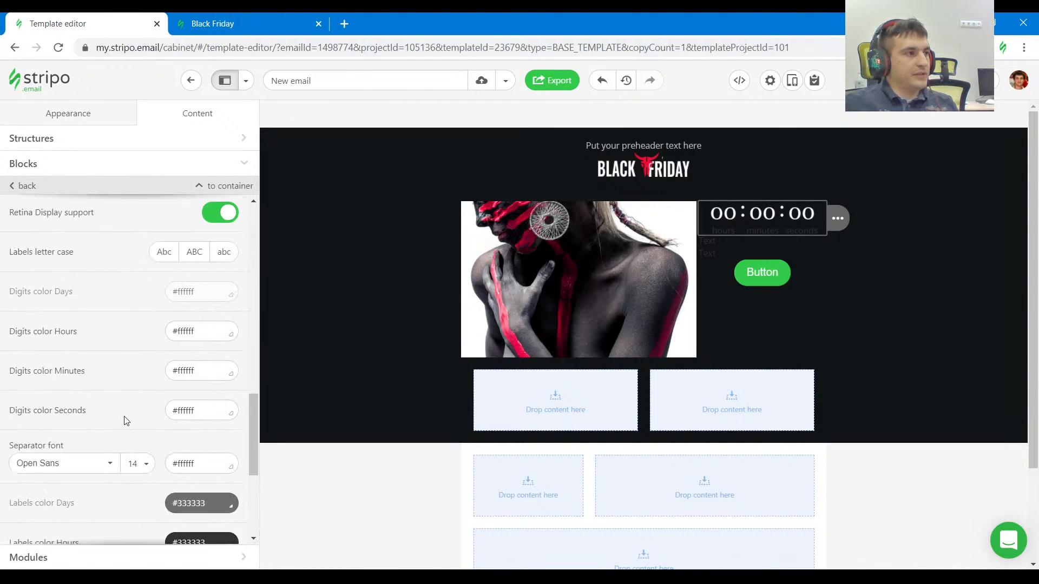
Inspect the GO! button on the Black Friday page and copy its border color #EF0D33.
{"action": "left_click", "coordinate": [256, 27]}
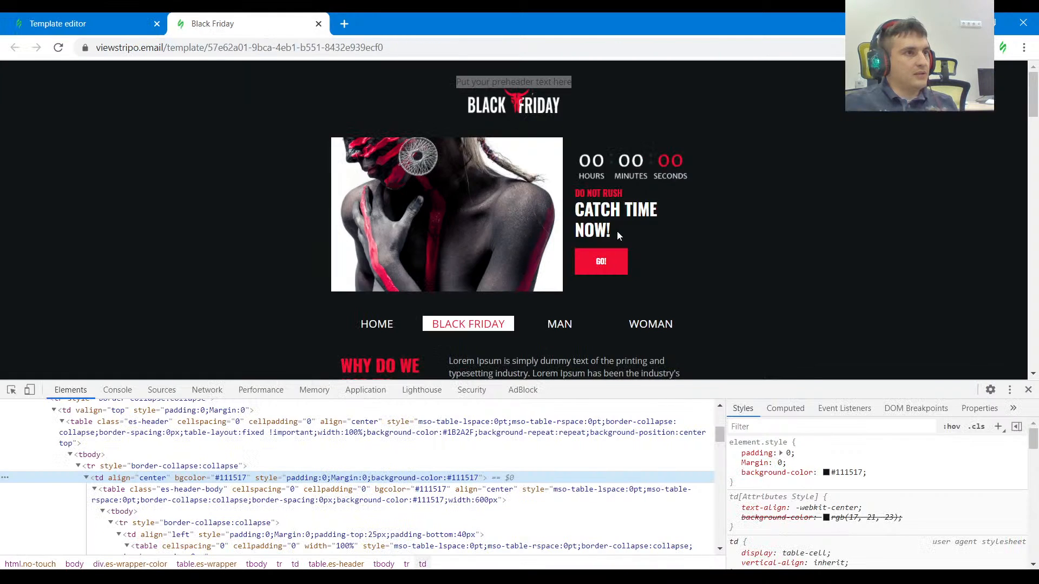
{"action": "key", "text": "ctrl+shift+c"}
{"action": "left_click", "coordinate": [605, 258]}
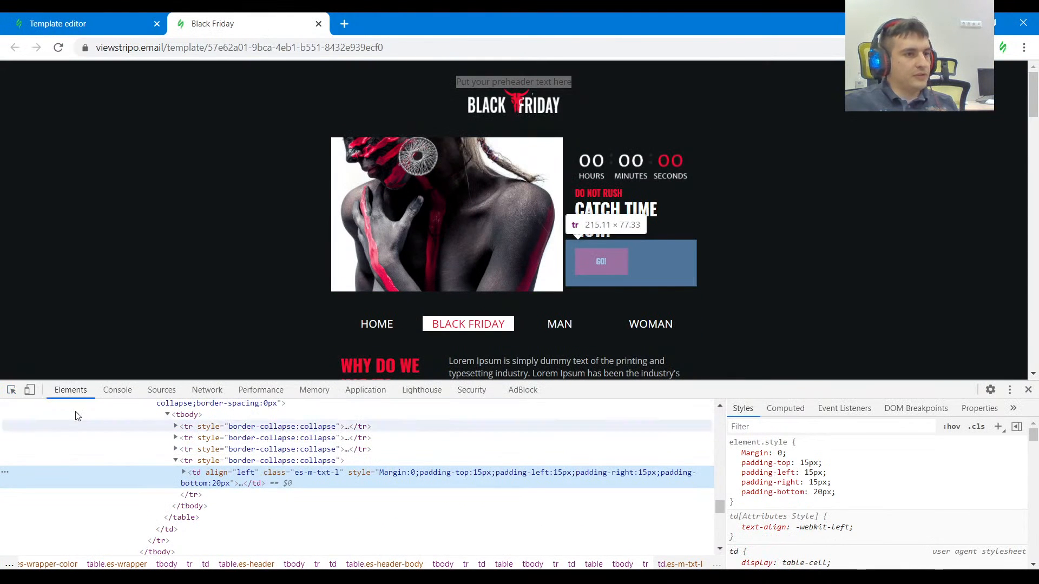
{"action": "left_click", "coordinate": [11, 391]}
{"action": "left_click", "coordinate": [619, 265]}
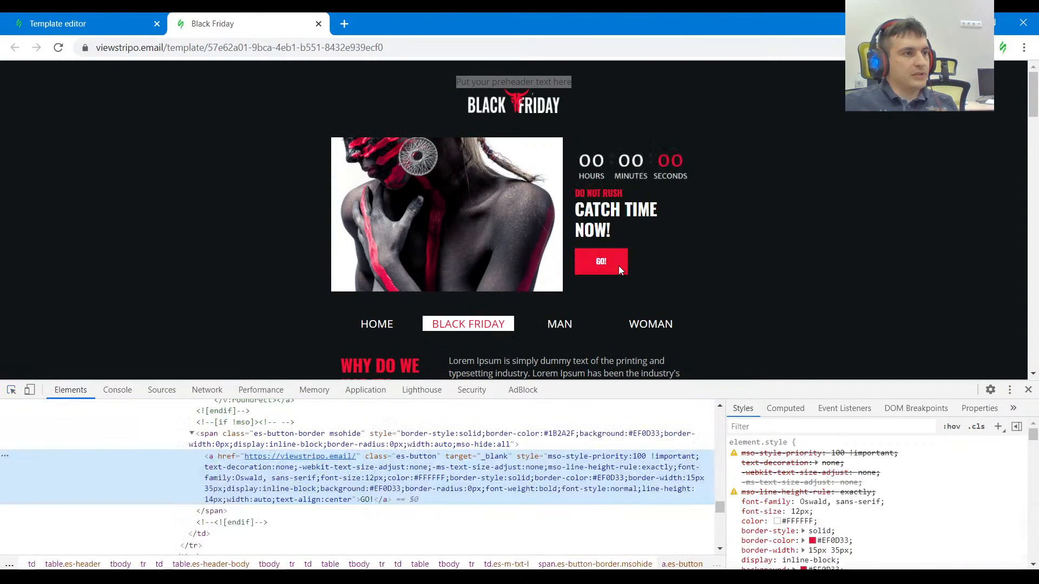
{"action": "left_click", "coordinate": [834, 540]}
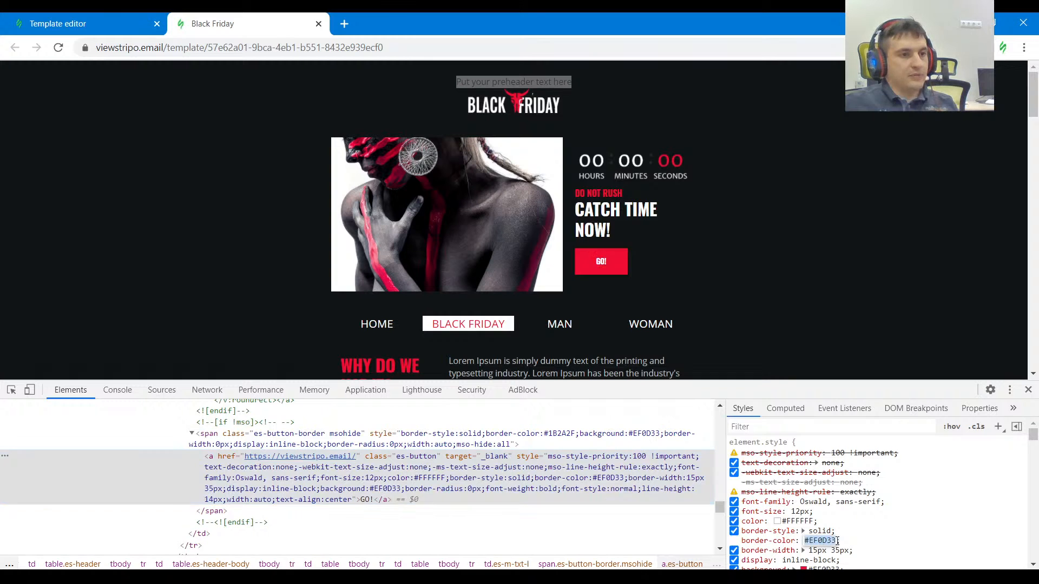
Set the seconds digits color of the template's timer to #ef0d33.
{"action": "left_click", "coordinate": [150, 20]}
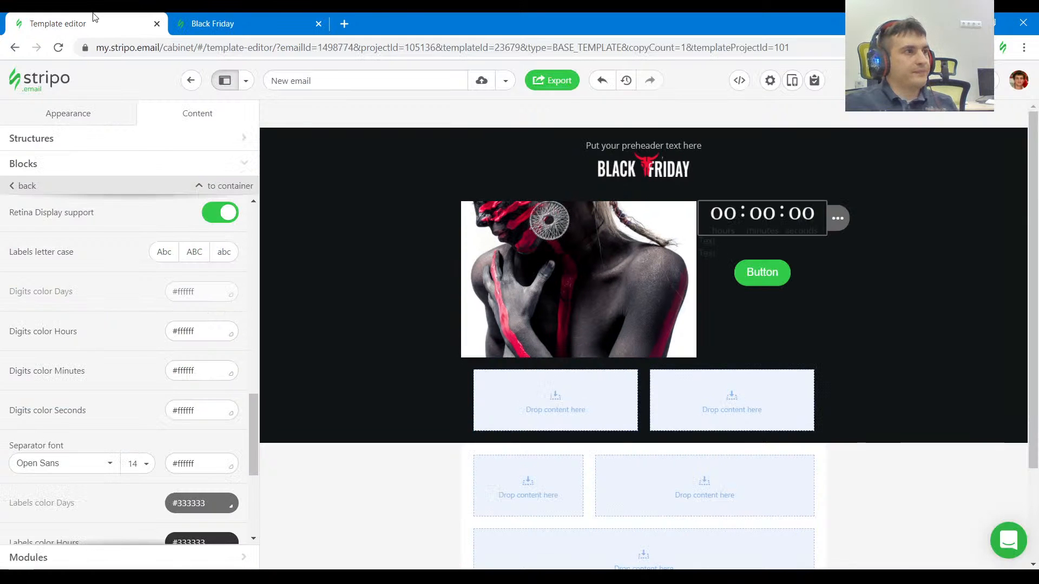
{"action": "left_click", "coordinate": [729, 277]}
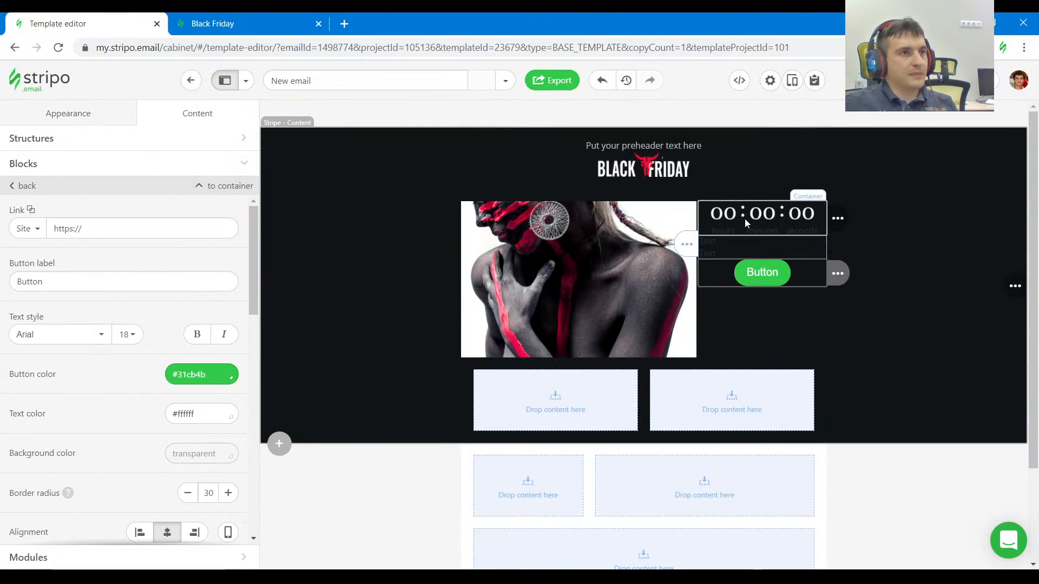
{"action": "scroll", "coordinate": [135, 428], "scroll_direction": "down", "scroll_amount": 8}
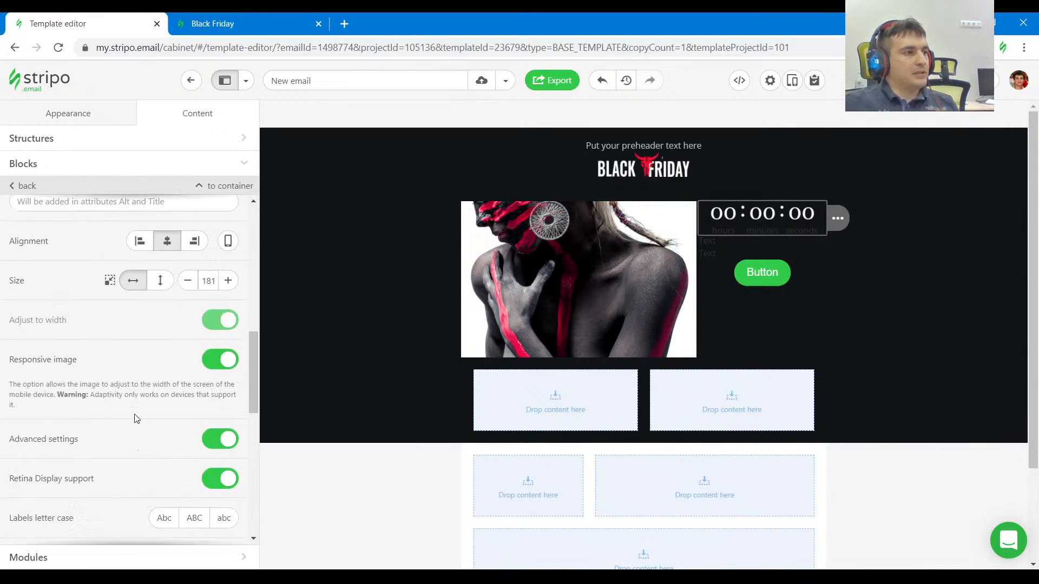
{"action": "scroll", "coordinate": [139, 421], "scroll_direction": "down", "scroll_amount": 5}
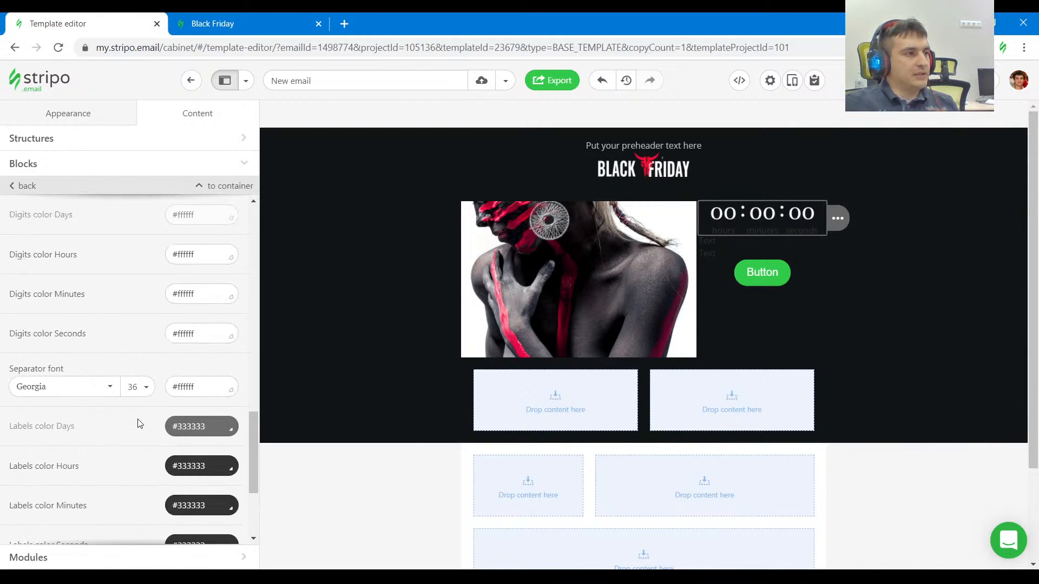
{"action": "scroll", "coordinate": [152, 419], "scroll_direction": "up", "scroll_amount": 1}
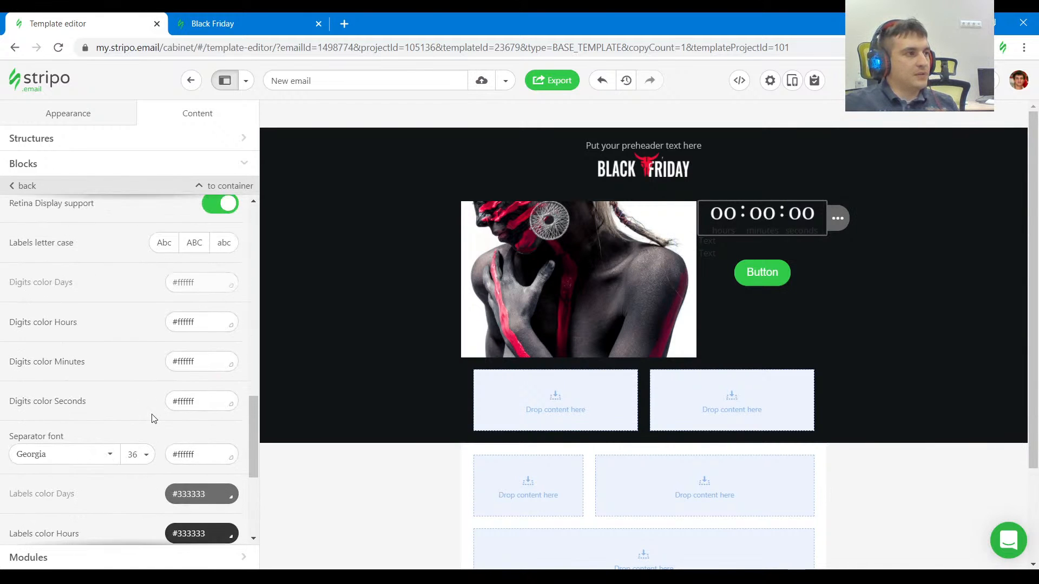
{"action": "triple_click", "coordinate": [183, 406]}
{"action": "key", "text": "ctrl+v"}
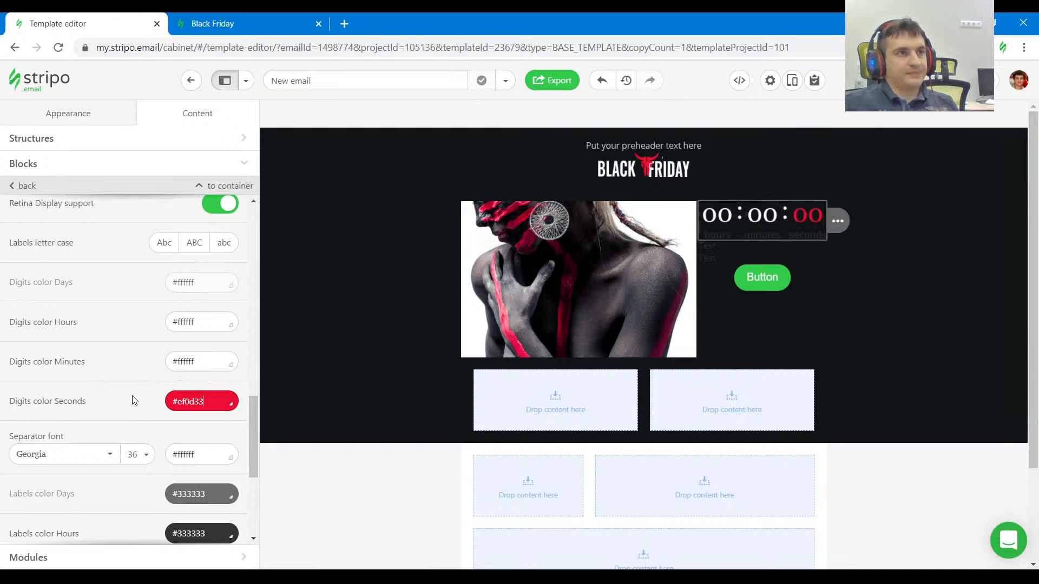
Check the timer on the Black Friday page and copy the text color #bcbdbd from the template's preheader text.
{"action": "scroll", "coordinate": [109, 390], "scroll_direction": "up", "scroll_amount": 8}
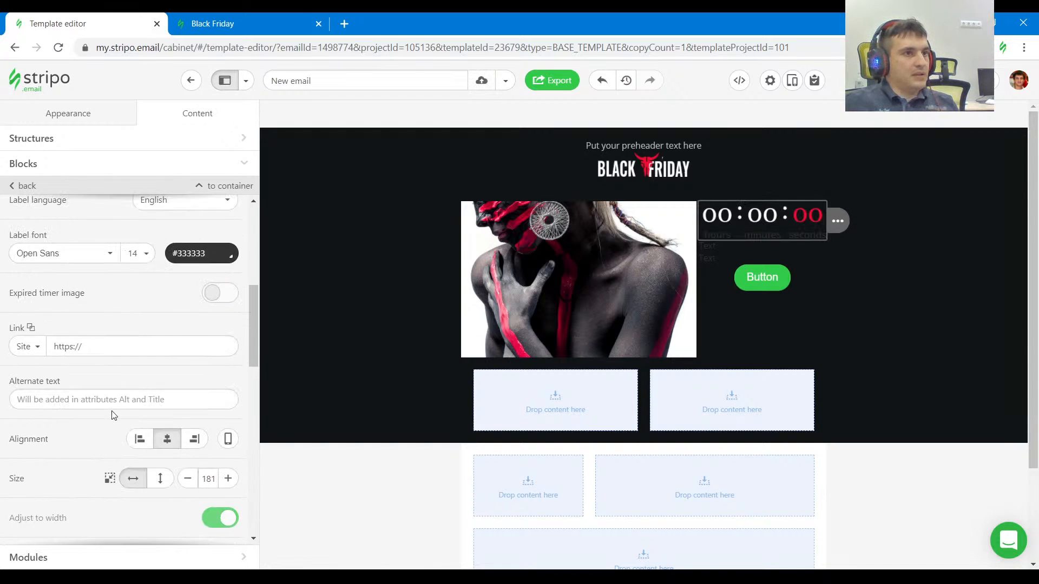
{"action": "left_click", "coordinate": [272, 24]}
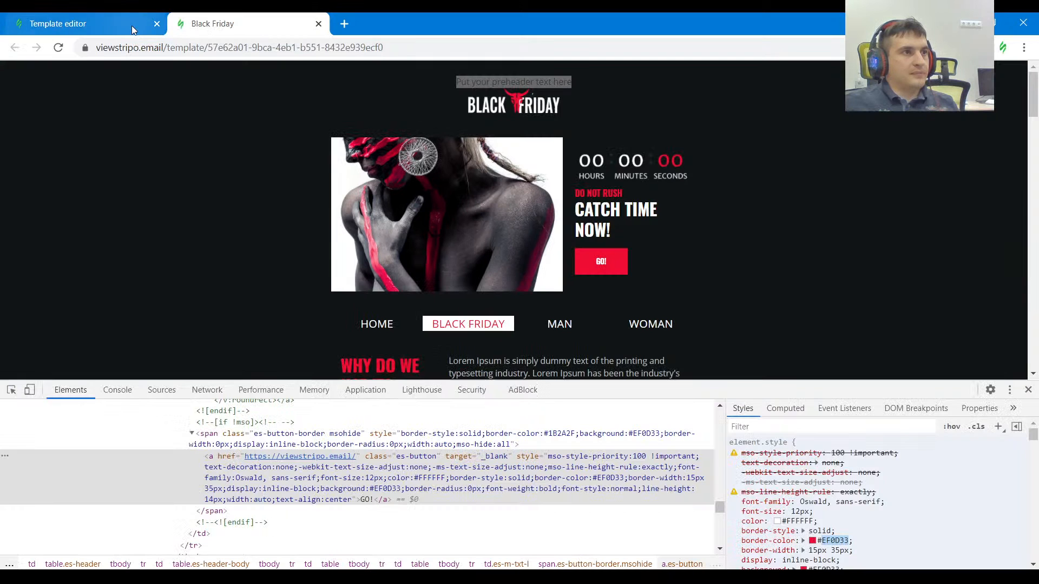
{"action": "left_click", "coordinate": [114, 27]}
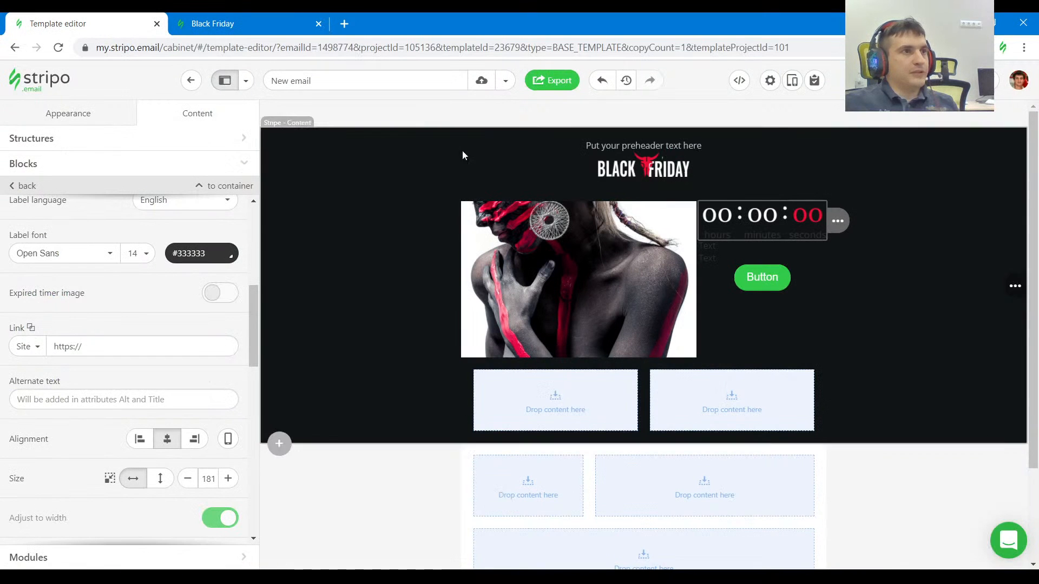
{"action": "left_click", "coordinate": [616, 146]}
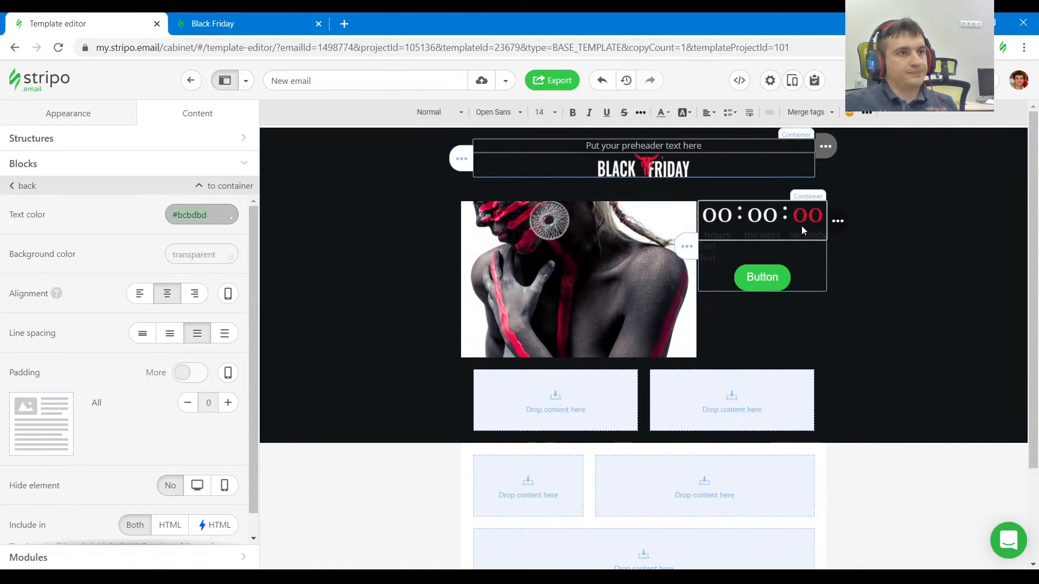
Apply the copied color #bcbdbd to the timer's separator.
{"action": "left_click", "coordinate": [765, 219]}
{"action": "scroll", "coordinate": [111, 355], "scroll_direction": "down", "scroll_amount": 6}
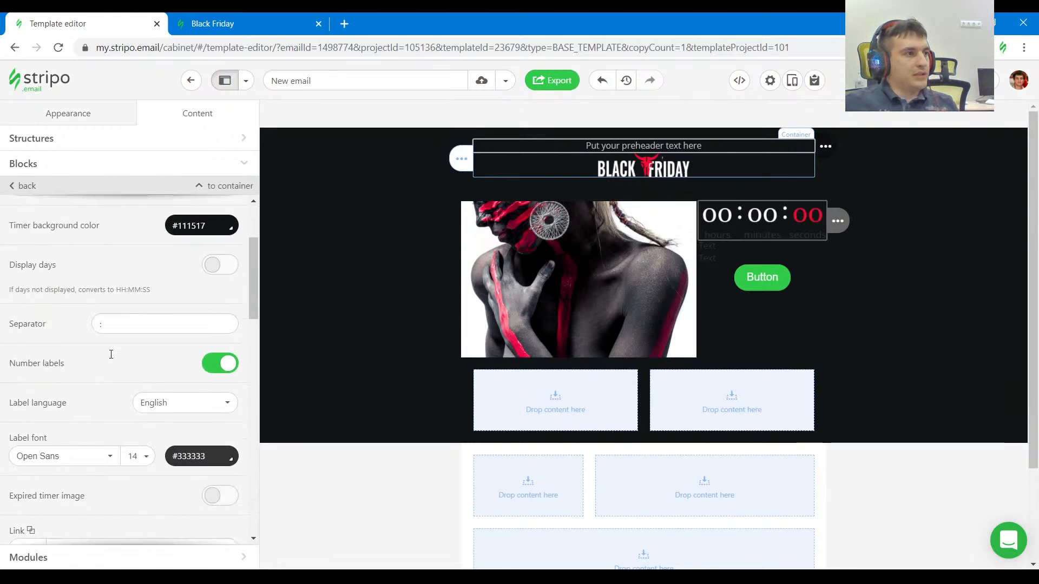
{"action": "scroll", "coordinate": [130, 422], "scroll_direction": "up", "scroll_amount": 3}
{"action": "scroll", "coordinate": [136, 430], "scroll_direction": "down", "scroll_amount": 3}
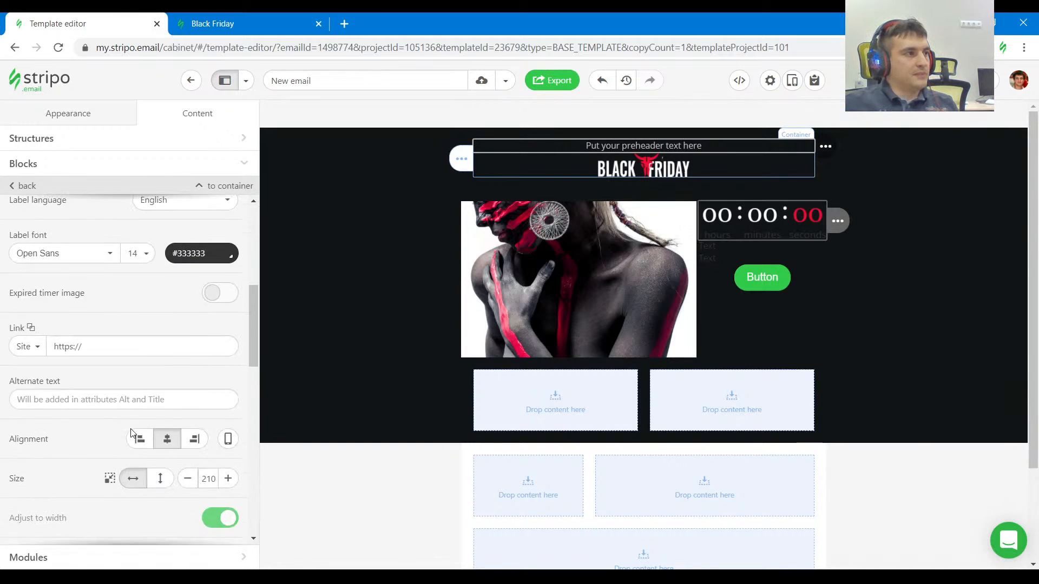
{"action": "scroll", "coordinate": [138, 431], "scroll_direction": "down", "scroll_amount": 5}
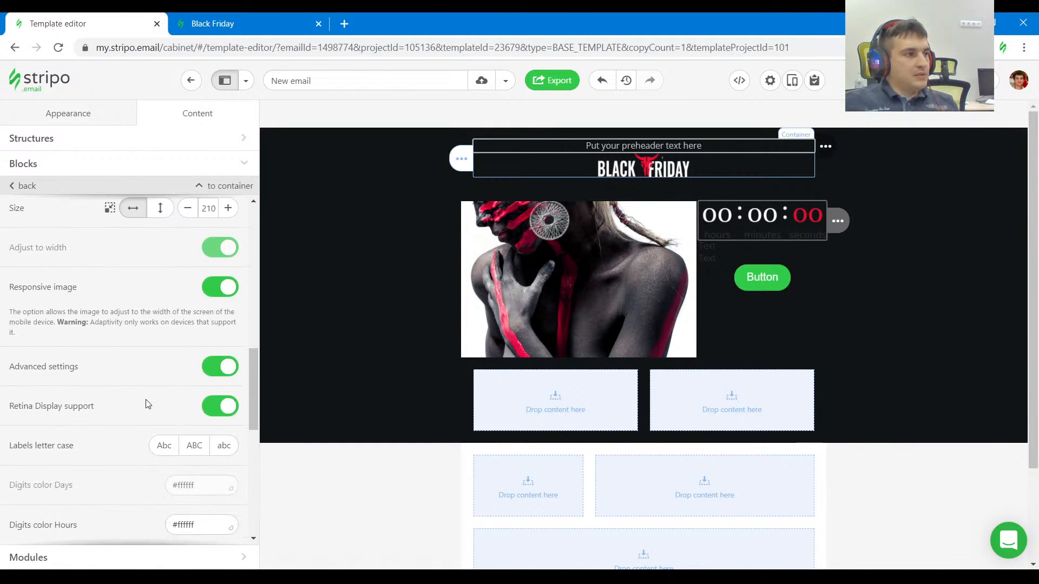
{"action": "scroll", "coordinate": [148, 406], "scroll_direction": "up", "scroll_amount": 3}
{"action": "scroll", "coordinate": [148, 414], "scroll_direction": "down", "scroll_amount": 2}
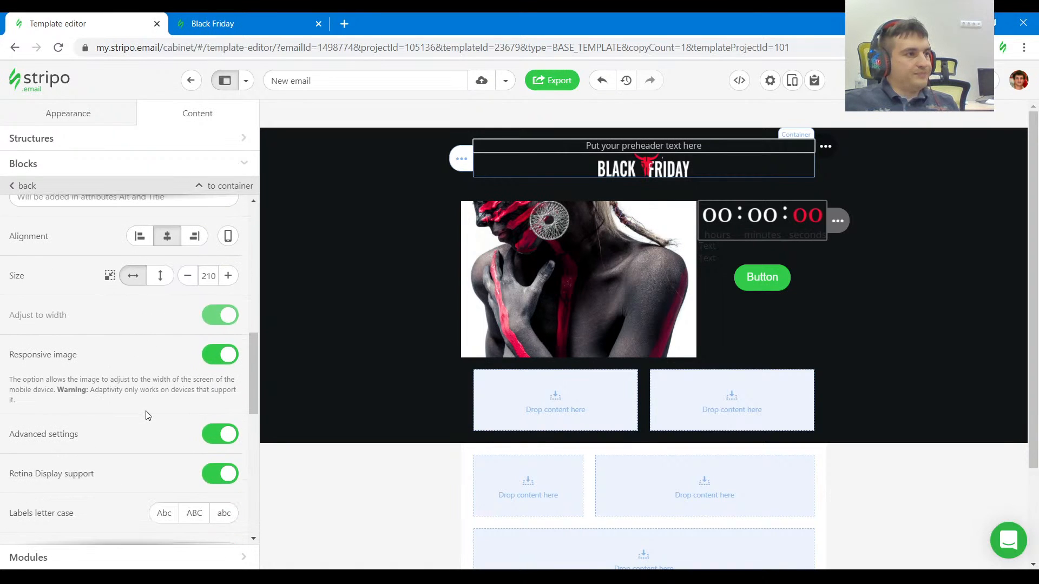
{"action": "scroll", "coordinate": [148, 415], "scroll_direction": "down", "scroll_amount": 5}
{"action": "scroll", "coordinate": [179, 427], "scroll_direction": "down", "scroll_amount": 2}
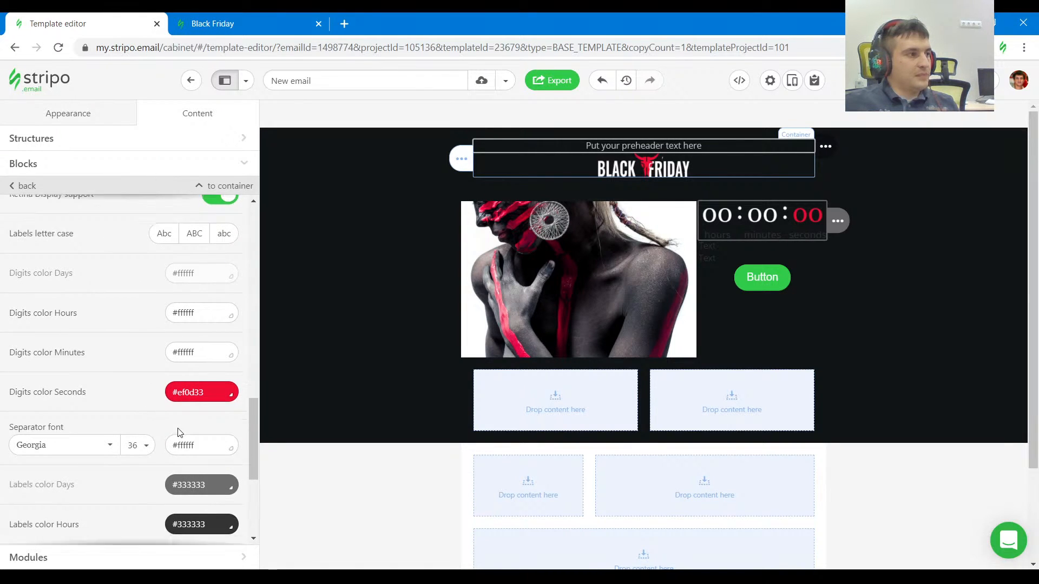
{"action": "left_click_drag", "start_coordinate": [213, 390], "coordinate": [144, 391]}
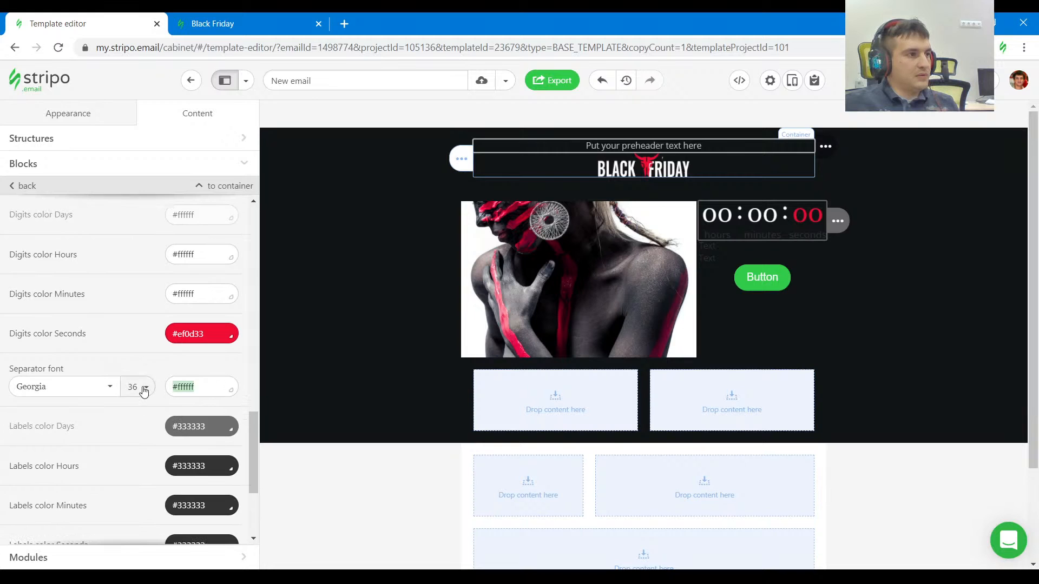
{"action": "type", "text": "#bcbdbd"}
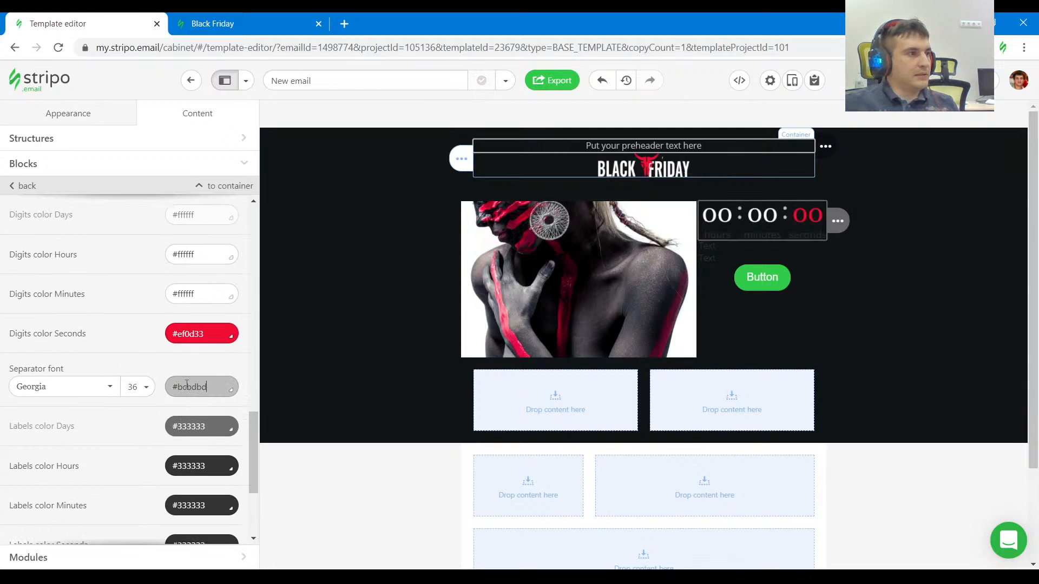
Darken the timer's separator with the color picker, trying #666666 and settling on #504d4d.
{"action": "left_click", "coordinate": [198, 386]}
{"action": "left_click", "coordinate": [184, 481]}
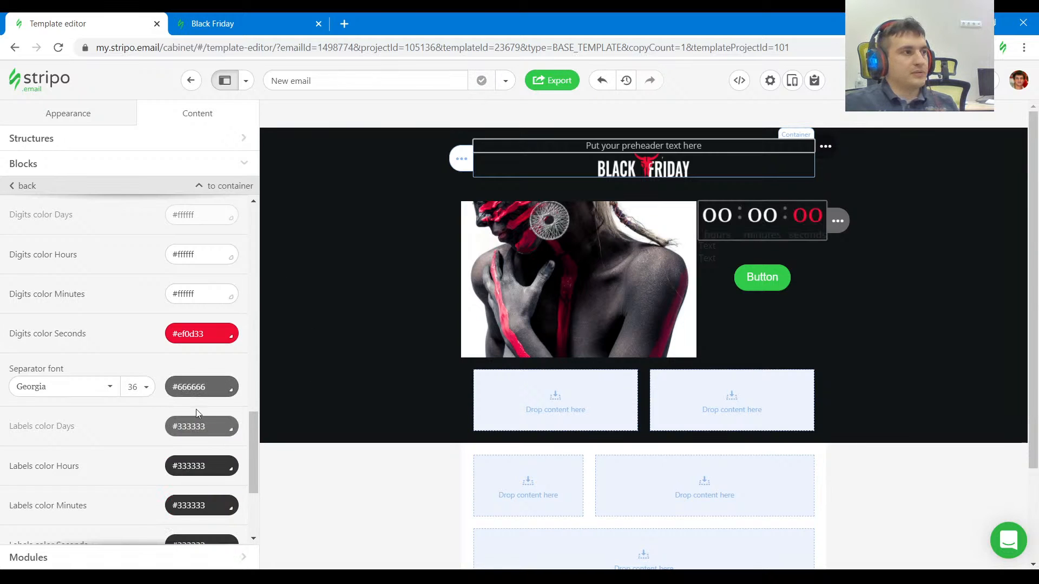
{"action": "left_click", "coordinate": [199, 387]}
{"action": "left_click_drag", "start_coordinate": [159, 442], "coordinate": [158, 447]}
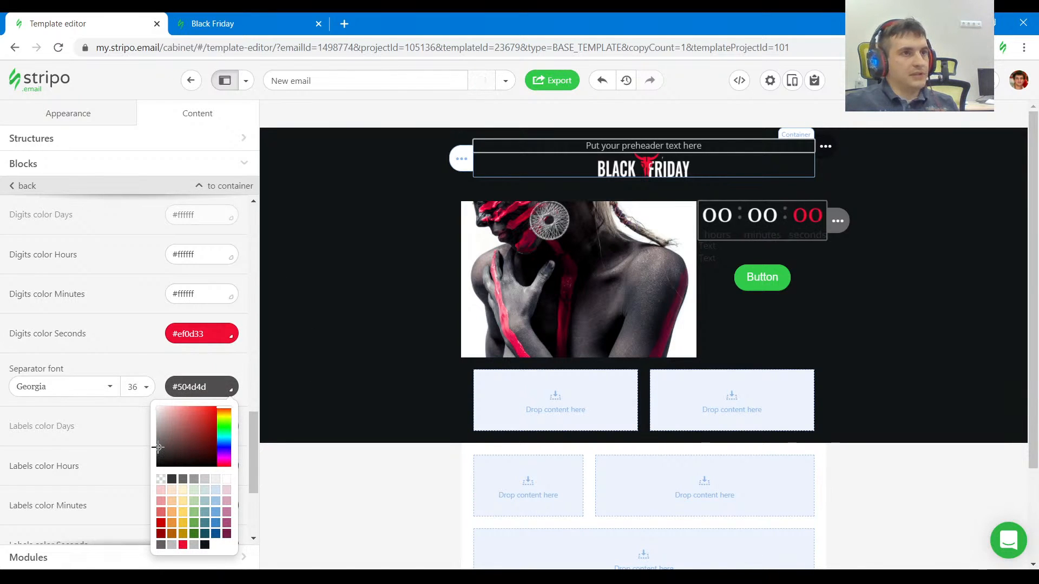
{"action": "left_click", "coordinate": [154, 367]}
Set the timer's hours, minutes and seconds label colors to #bcbdbd after checking the labels on the Black Friday page.
{"action": "scroll", "coordinate": [162, 414], "scroll_direction": "down", "scroll_amount": 3}
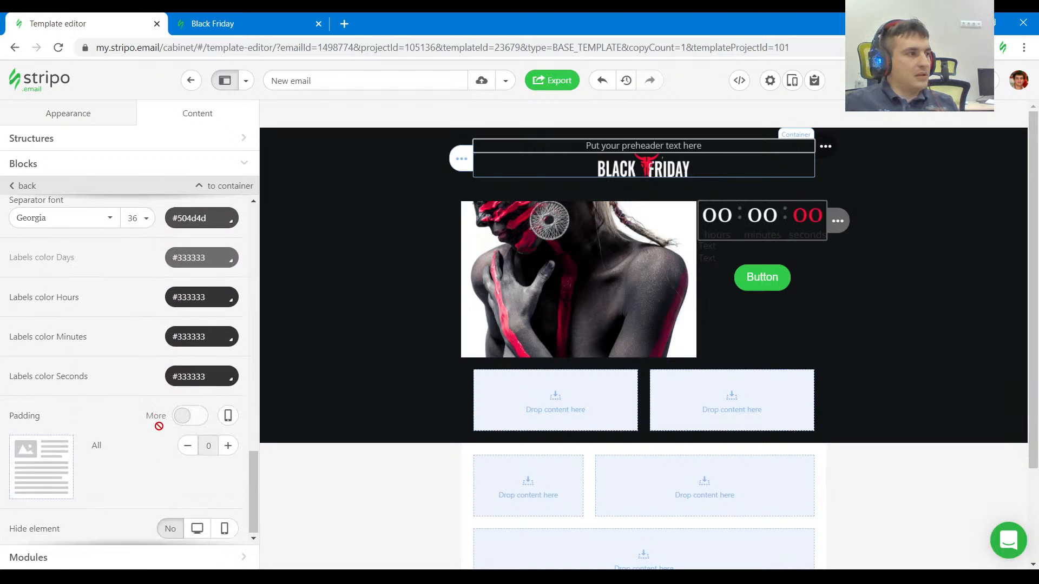
{"action": "scroll", "coordinate": [155, 426], "scroll_direction": "up", "scroll_amount": 1}
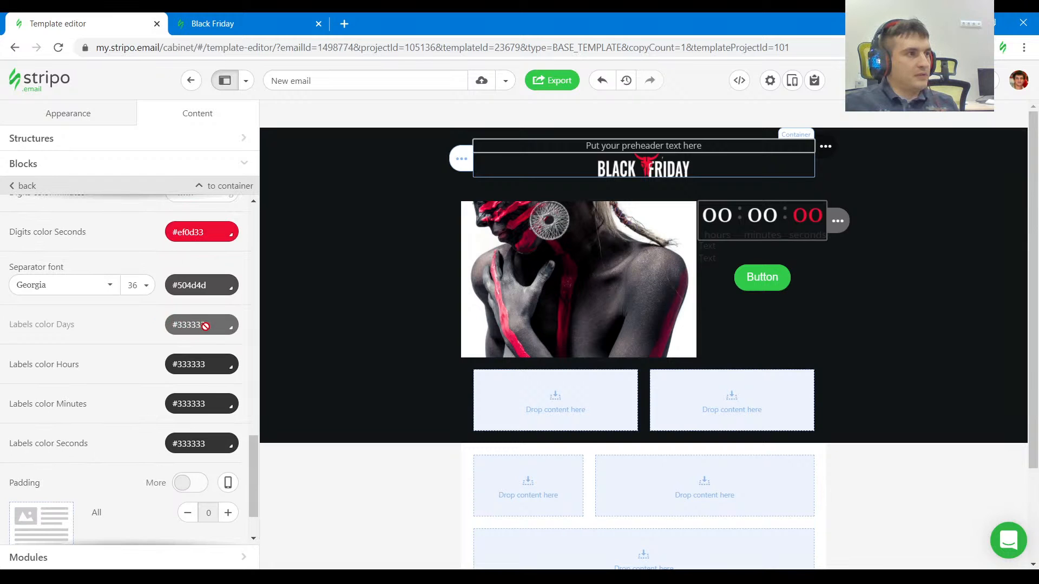
{"action": "key", "text": "ctrl+Tab"}
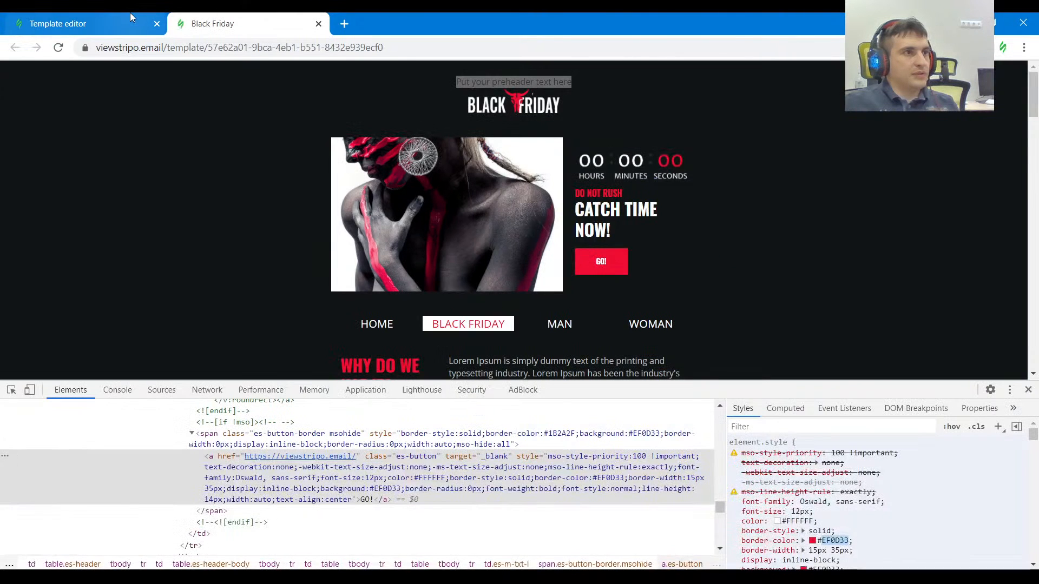
{"action": "left_click", "coordinate": [130, 14]}
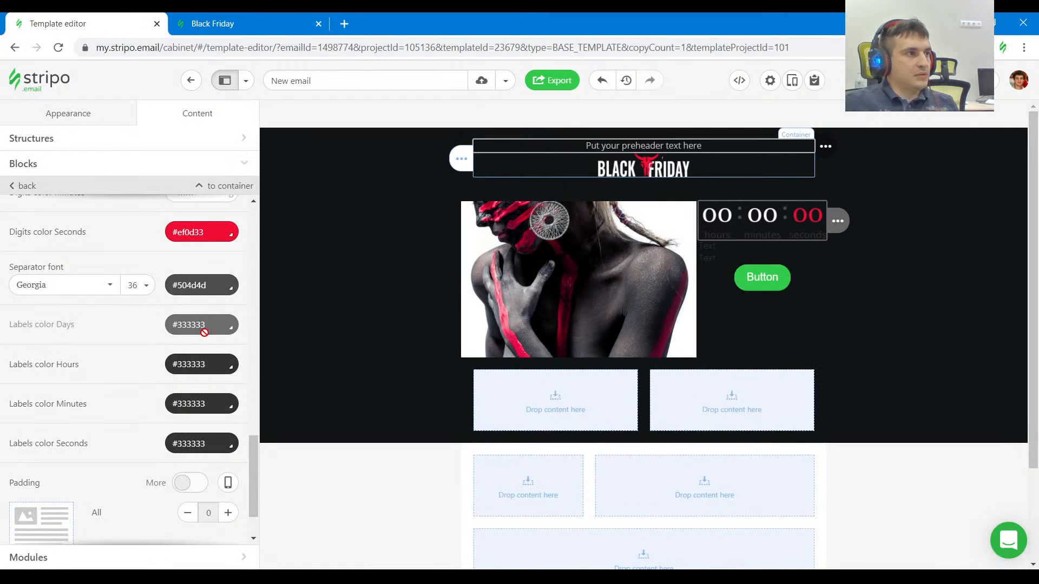
{"action": "left_click_drag", "start_coordinate": [216, 364], "coordinate": [149, 365]}
{"action": "type", "text": "#bcbdbd"}
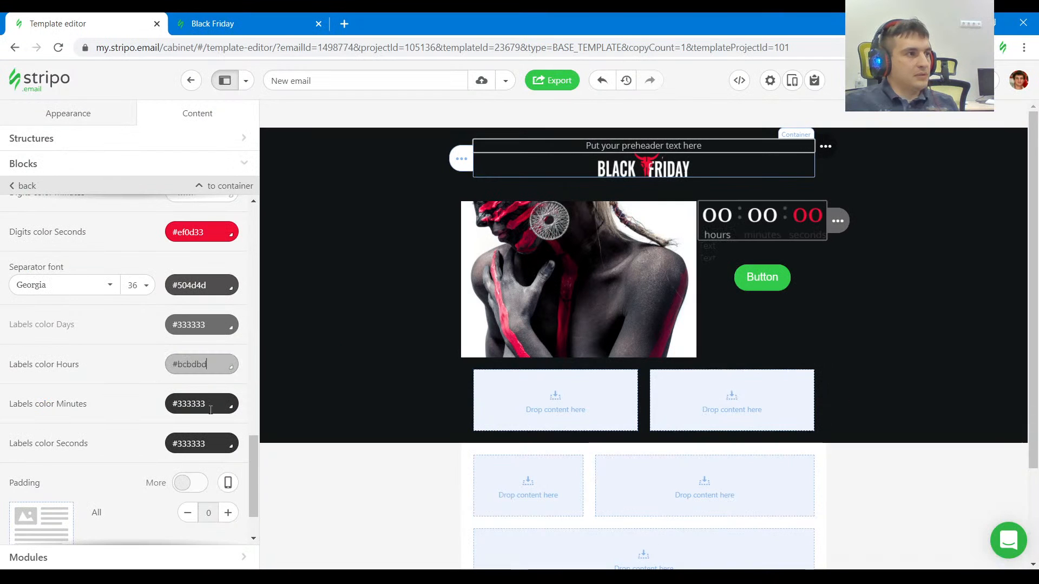
{"action": "left_click", "coordinate": [210, 404]}
{"action": "left_click_drag", "start_coordinate": [210, 404], "coordinate": [152, 401]}
{"action": "type", "text": "#bcbdbd"}
{"action": "left_click_drag", "start_coordinate": [213, 444], "coordinate": [144, 449]}
{"action": "type", "text": "#bcbdbd"}
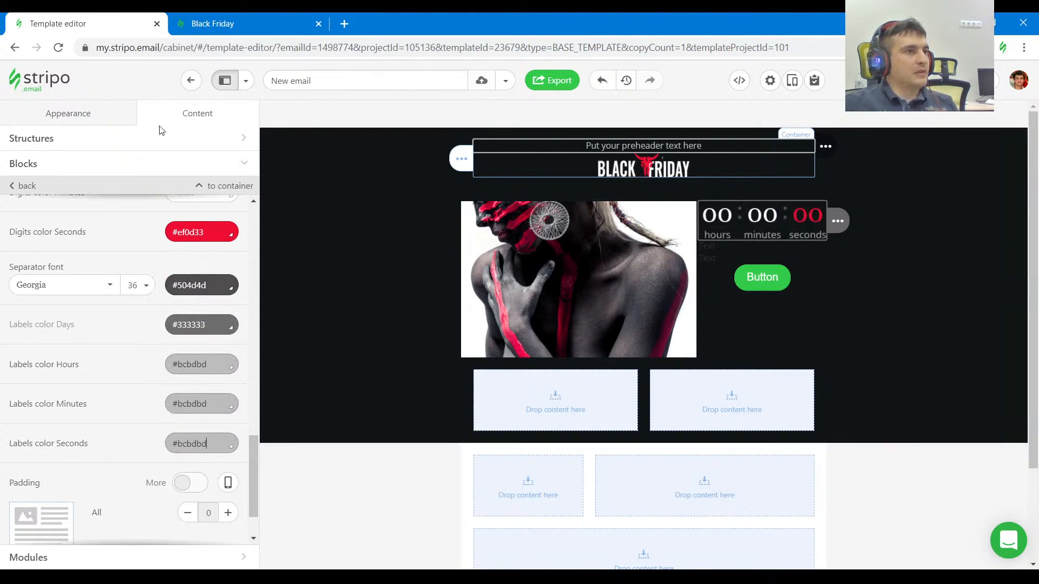
Check the timer's padding on the Black Friday page, enable separate padding for each side, and set the template timer's top padding to 20.
{"action": "left_click", "coordinate": [262, 13]}
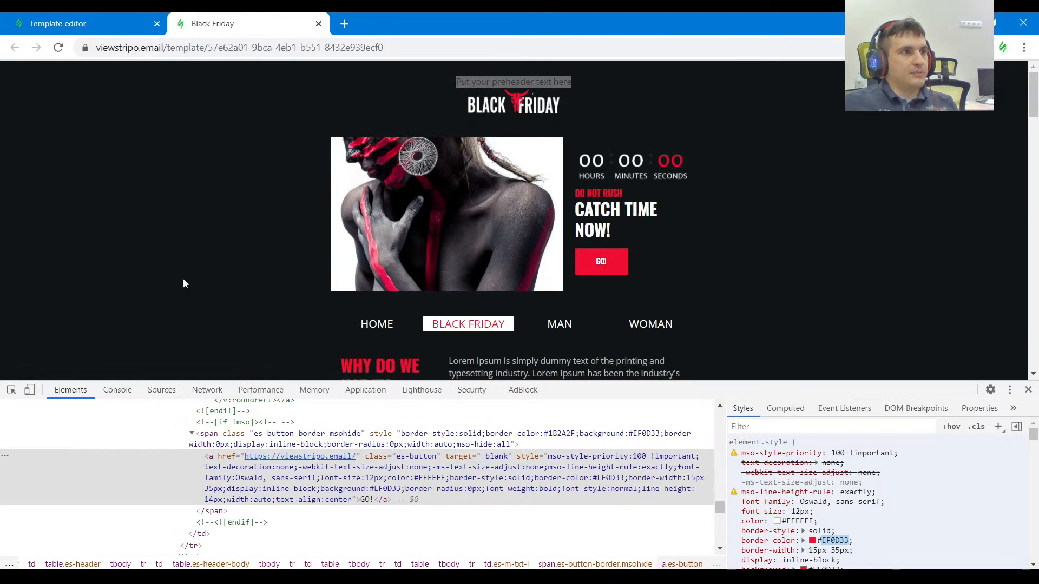
{"action": "left_click", "coordinate": [11, 389]}
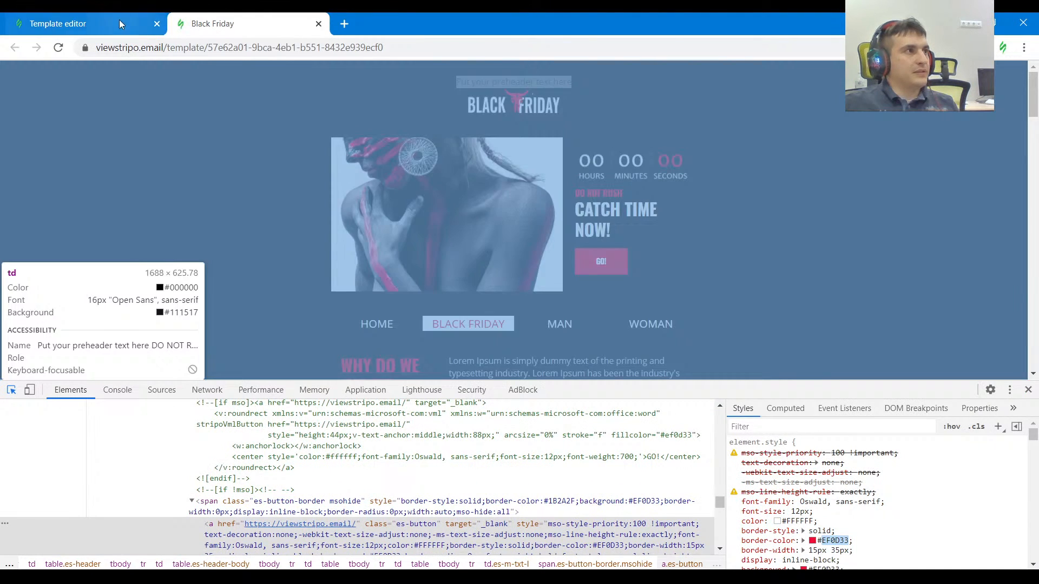
{"action": "left_click", "coordinate": [119, 21]}
{"action": "scroll", "coordinate": [144, 452], "scroll_direction": "down", "scroll_amount": 2}
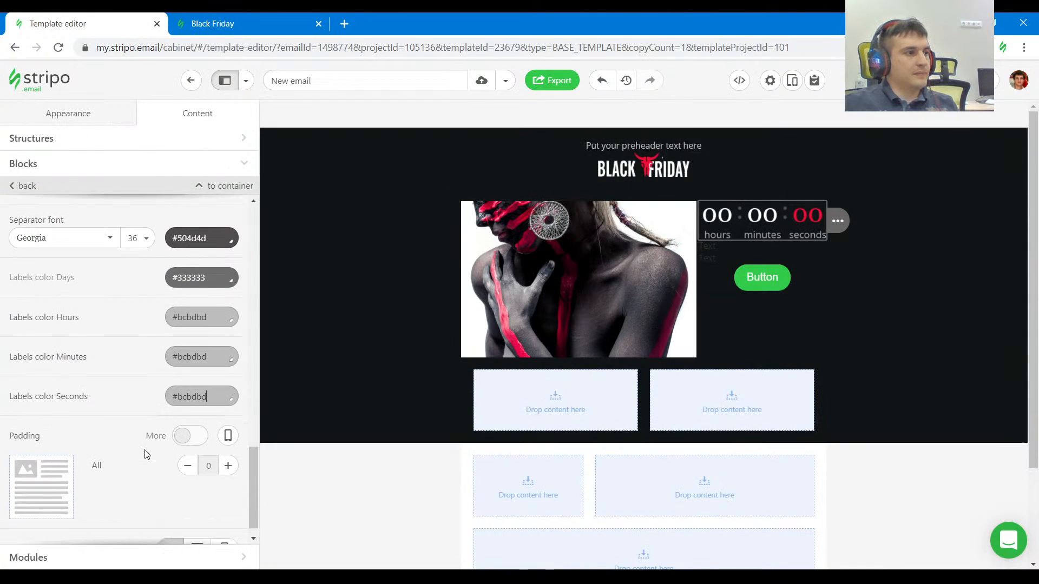
{"action": "left_click", "coordinate": [191, 413]}
{"action": "scroll", "coordinate": [163, 498], "scroll_direction": "down", "scroll_amount": 1}
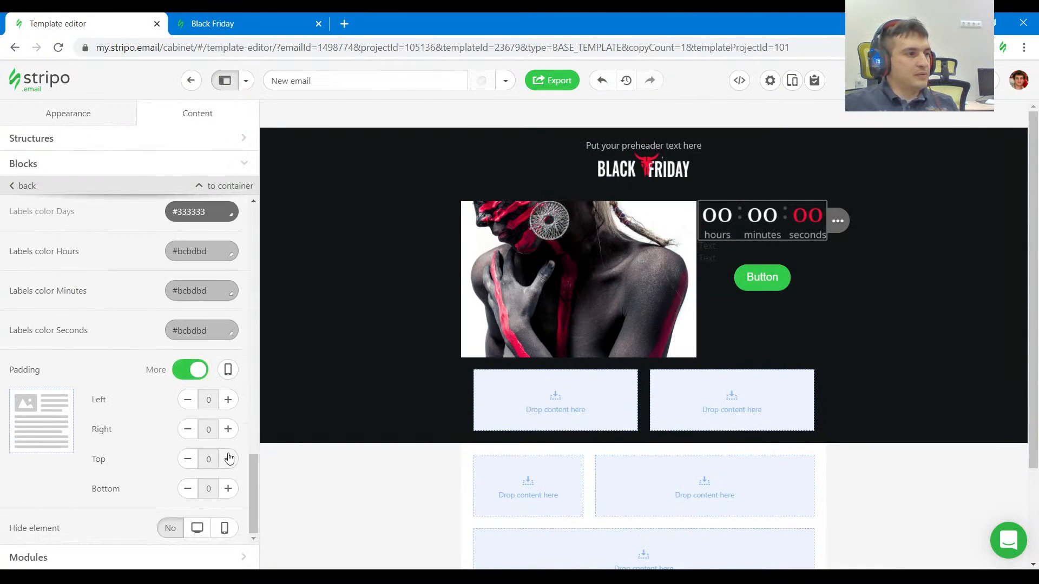
{"action": "left_click", "coordinate": [238, 23]}
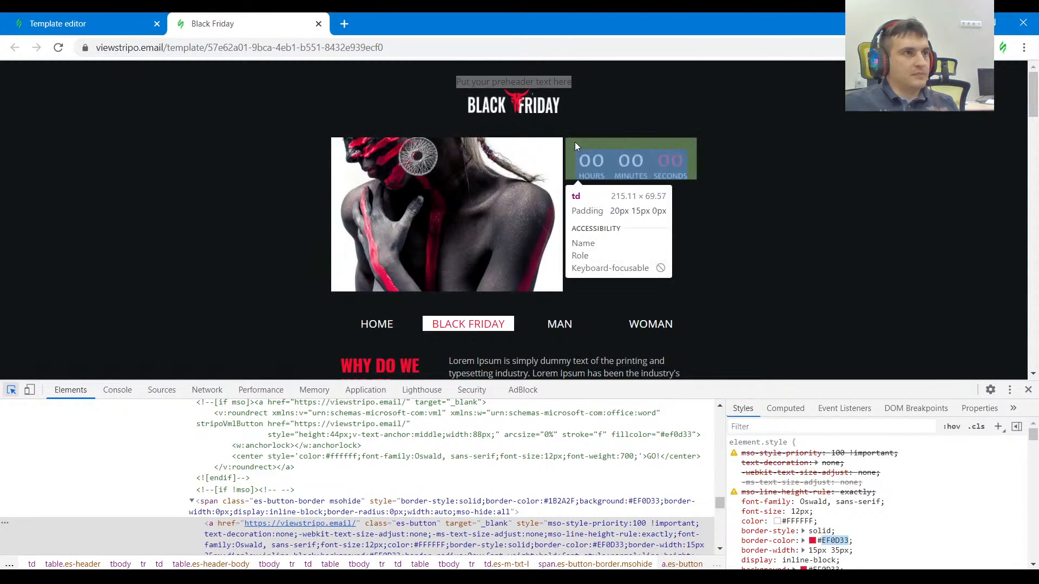
{"action": "left_click", "coordinate": [126, 19]}
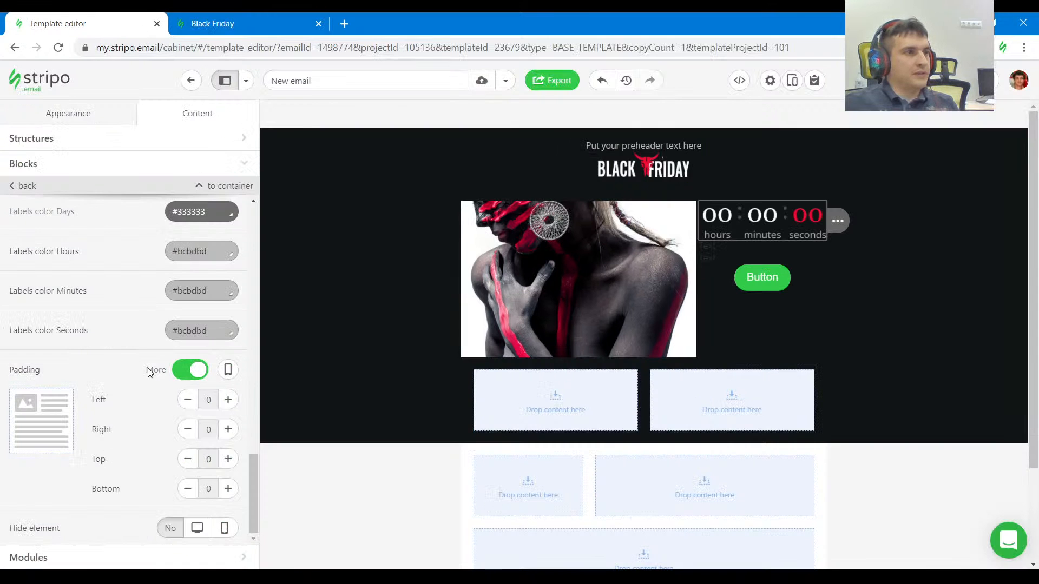
{"action": "left_click", "coordinate": [226, 463]}
{"action": "left_click", "coordinate": [226, 464]}
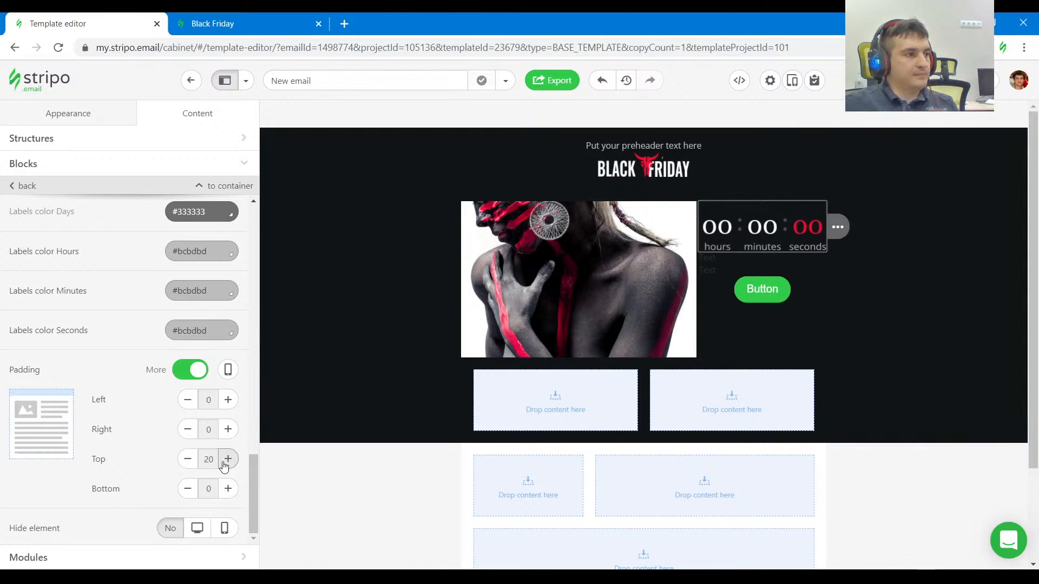
Set the timer's left and right padding to 15 each.
{"action": "left_click", "coordinate": [228, 430]}
{"action": "left_click", "coordinate": [228, 430]}
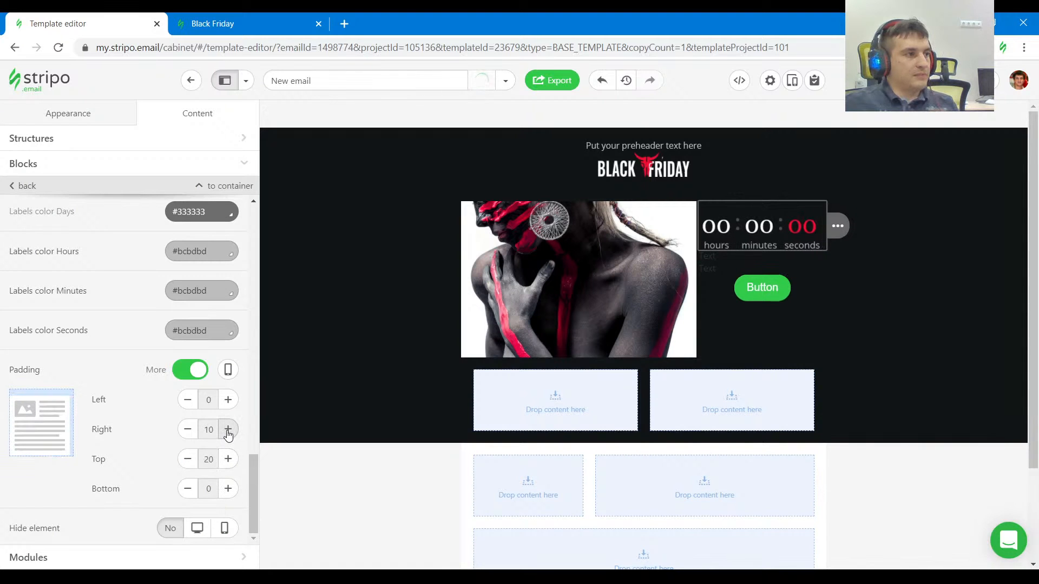
{"action": "left_click", "coordinate": [187, 430]}
{"action": "left_click", "coordinate": [188, 430]}
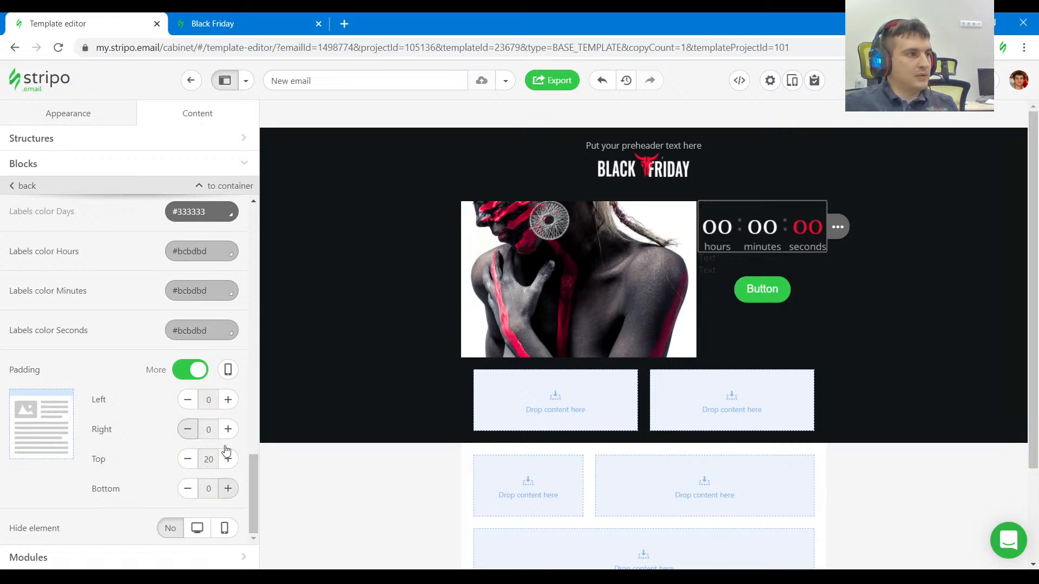
{"action": "left_click", "coordinate": [228, 400]}
{"action": "left_click", "coordinate": [228, 400]}
{"action": "left_click", "coordinate": [228, 399]}
{"action": "left_click", "coordinate": [228, 429]}
{"action": "left_click", "coordinate": [228, 429]}
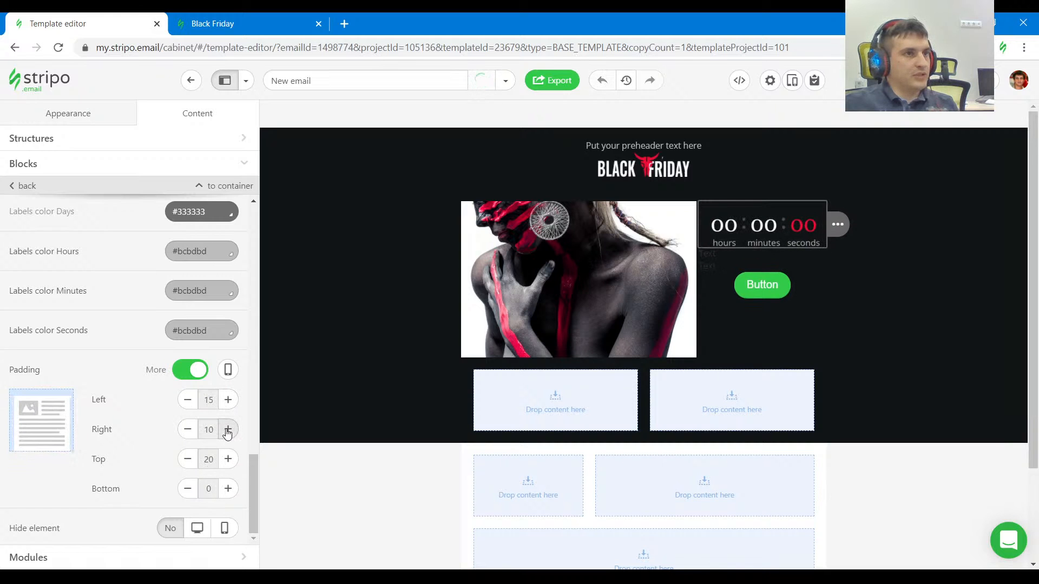
{"action": "left_click", "coordinate": [227, 430]}
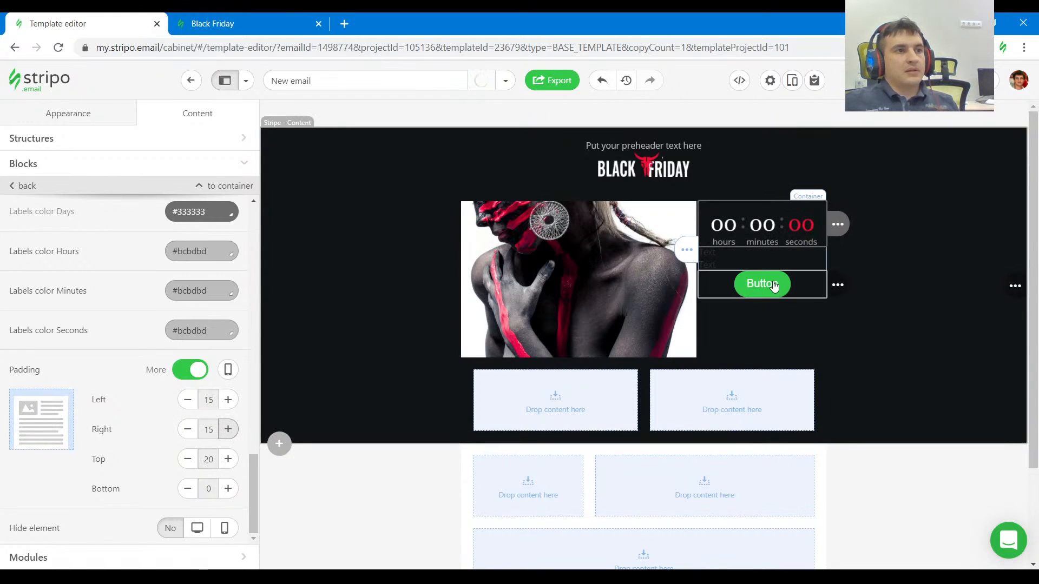
Copy "DO NOT RUSH" from the Black Friday page into the first text block below the timer.
{"action": "left_click", "coordinate": [292, 21]}
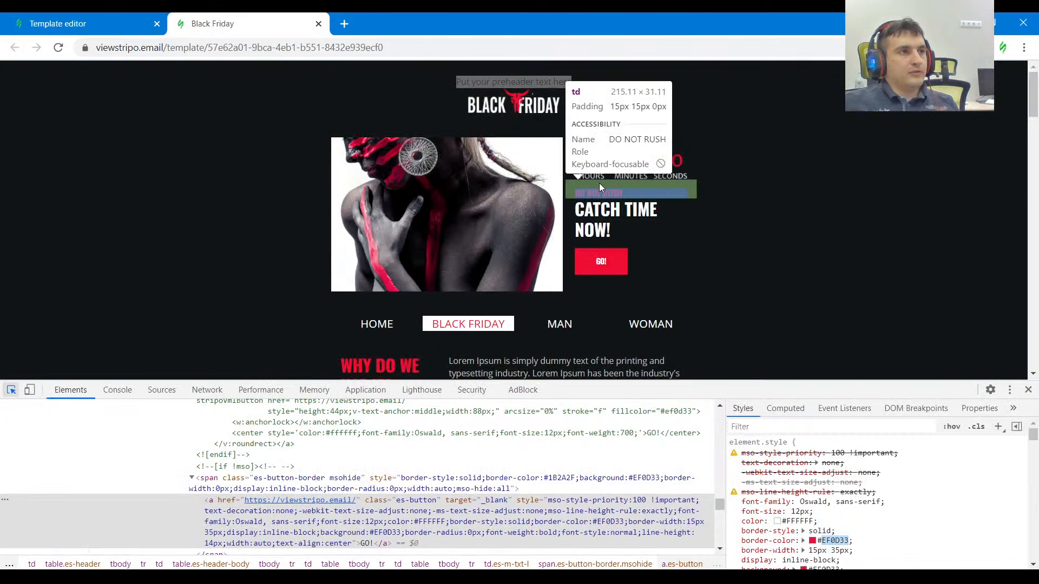
{"action": "left_click", "coordinate": [603, 191]}
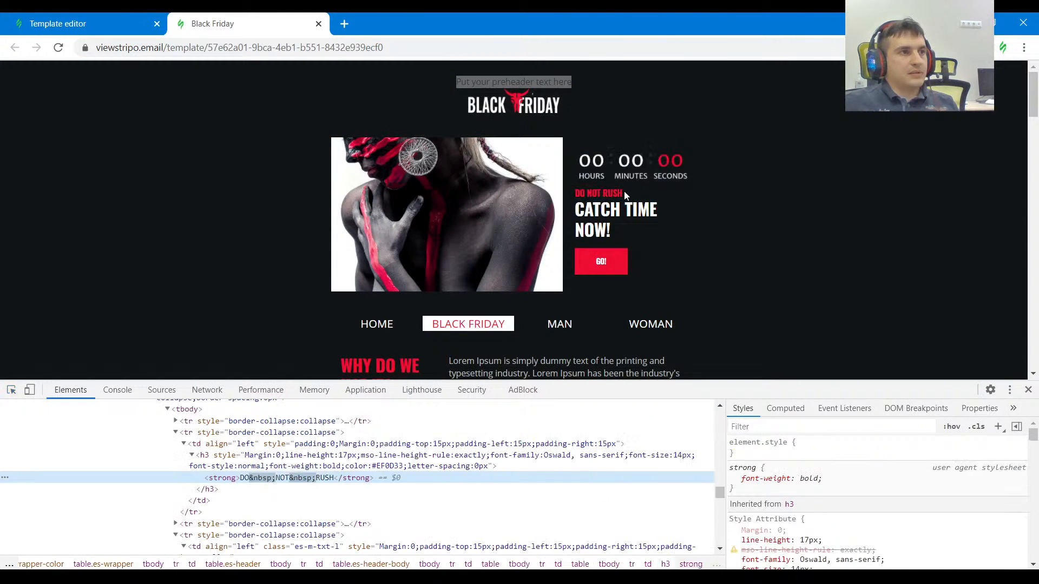
{"action": "left_click_drag", "start_coordinate": [625, 191], "coordinate": [580, 195]}
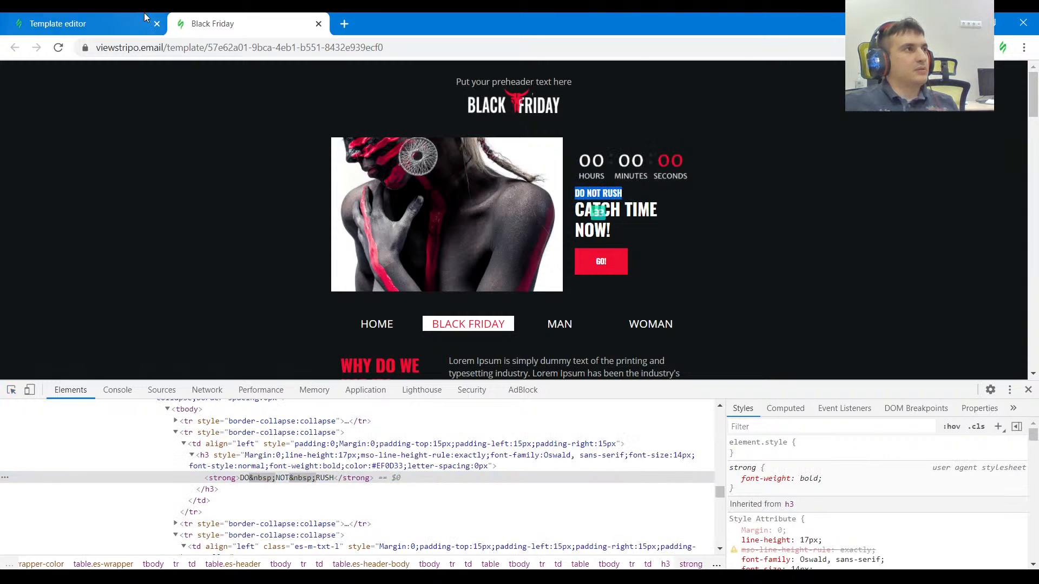
{"action": "left_click", "coordinate": [113, 24]}
{"action": "double_click", "coordinate": [726, 254]}
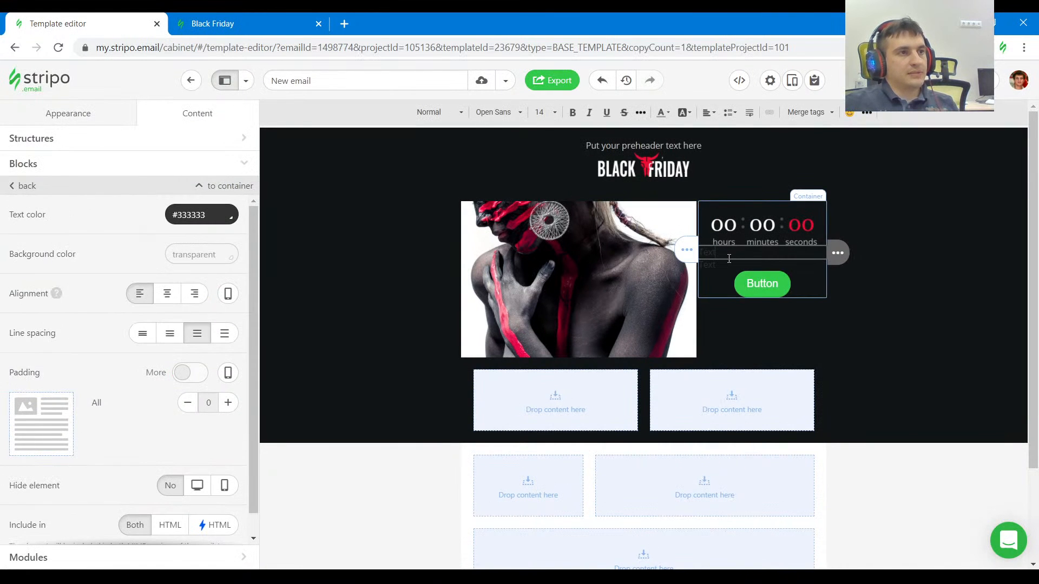
{"action": "type", "text": "DO NOT RUSH"}
Copy "CATCH TIME NOW!" from the Black Friday page into the second text block, above the button.
{"action": "left_click", "coordinate": [252, 17]}
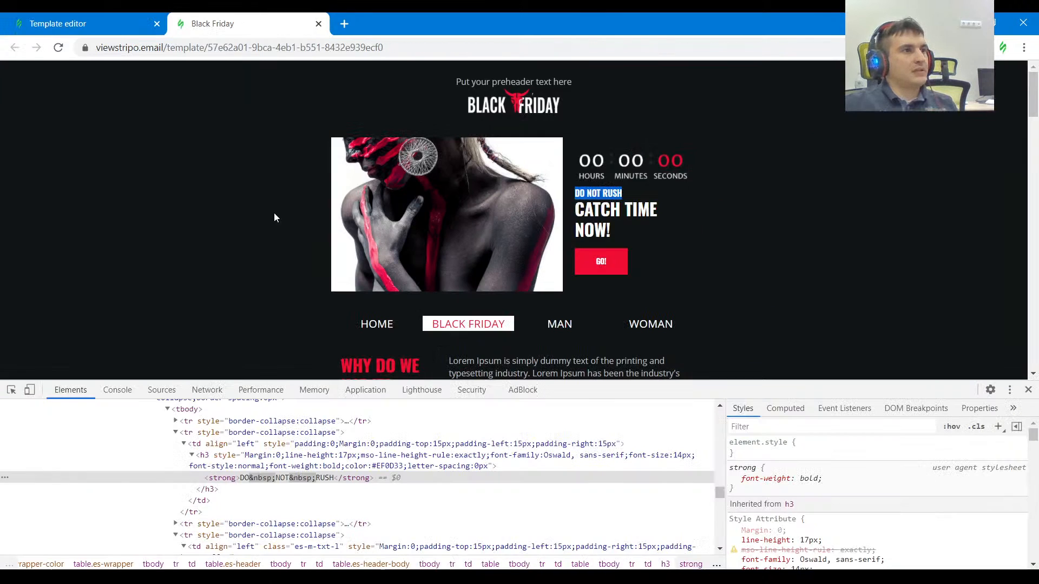
{"action": "left_click", "coordinate": [10, 390]}
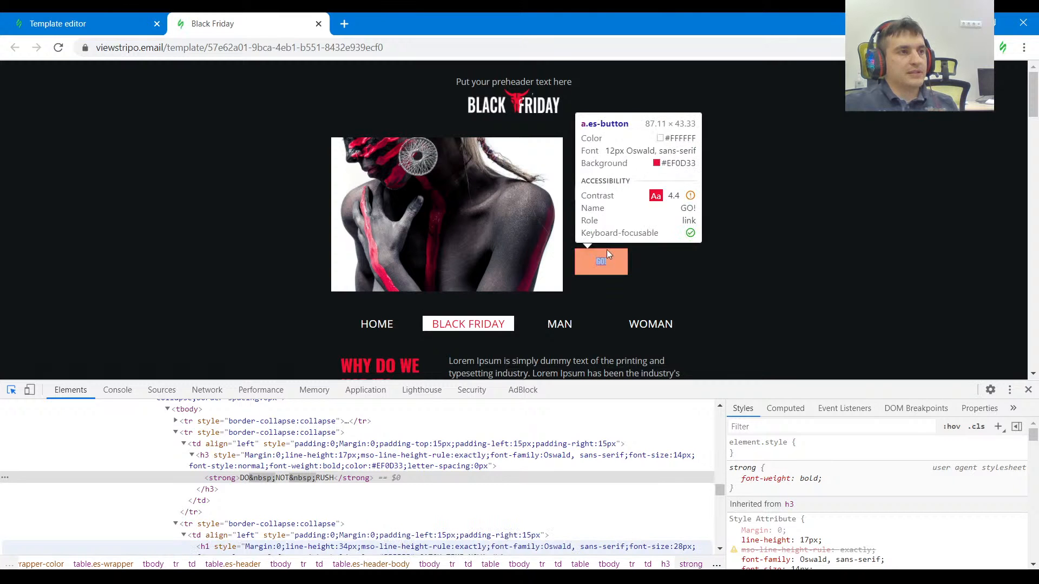
{"action": "left_click", "coordinate": [614, 229]}
{"action": "left_click_drag", "start_coordinate": [615, 230], "coordinate": [551, 200]}
{"action": "key", "text": "ctrl+c"}
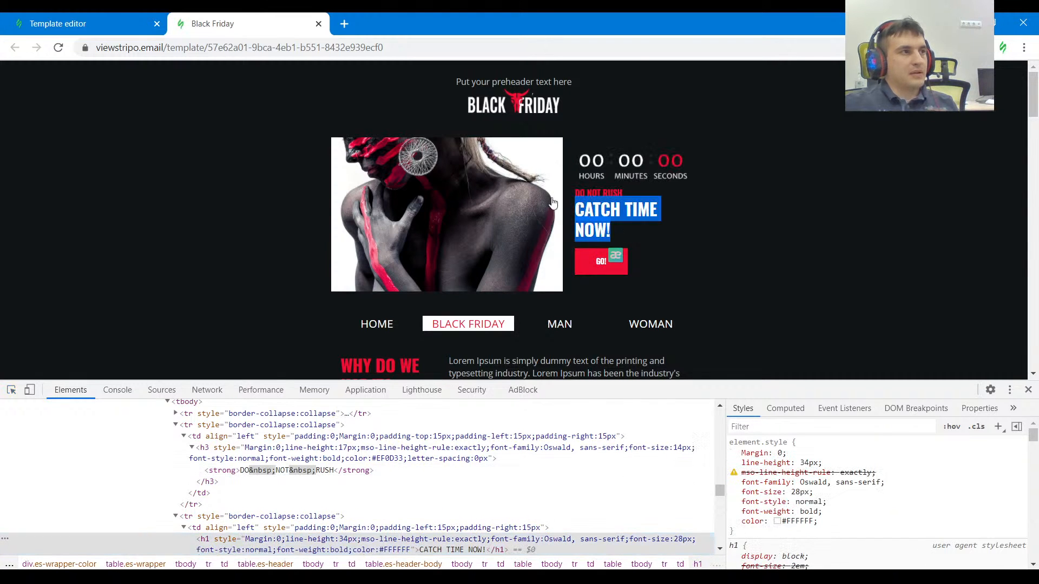
{"action": "left_click", "coordinate": [89, 26]}
{"action": "triple_click", "coordinate": [774, 268]}
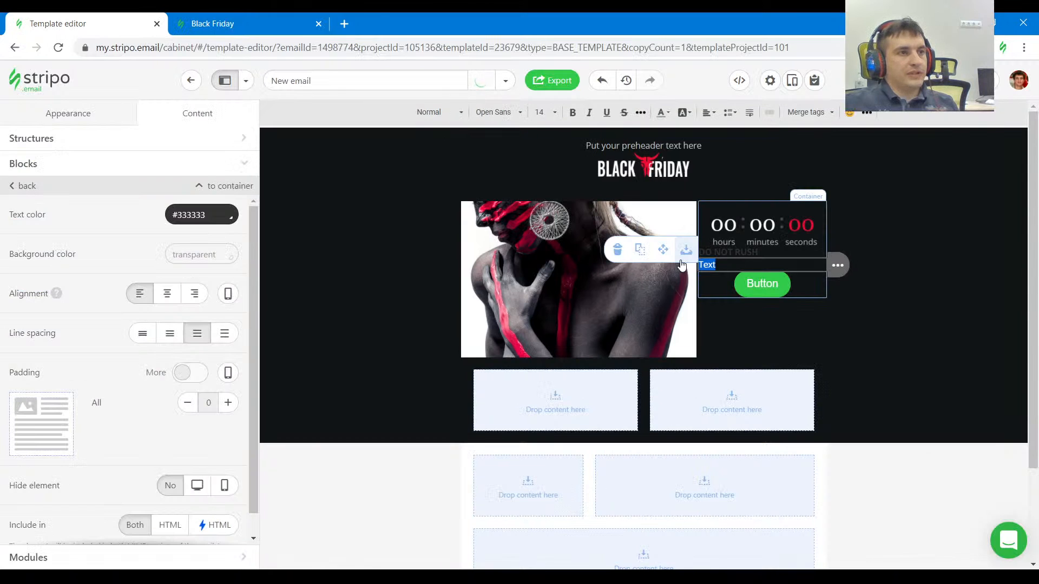
{"action": "key", "text": "ctrl+v"}
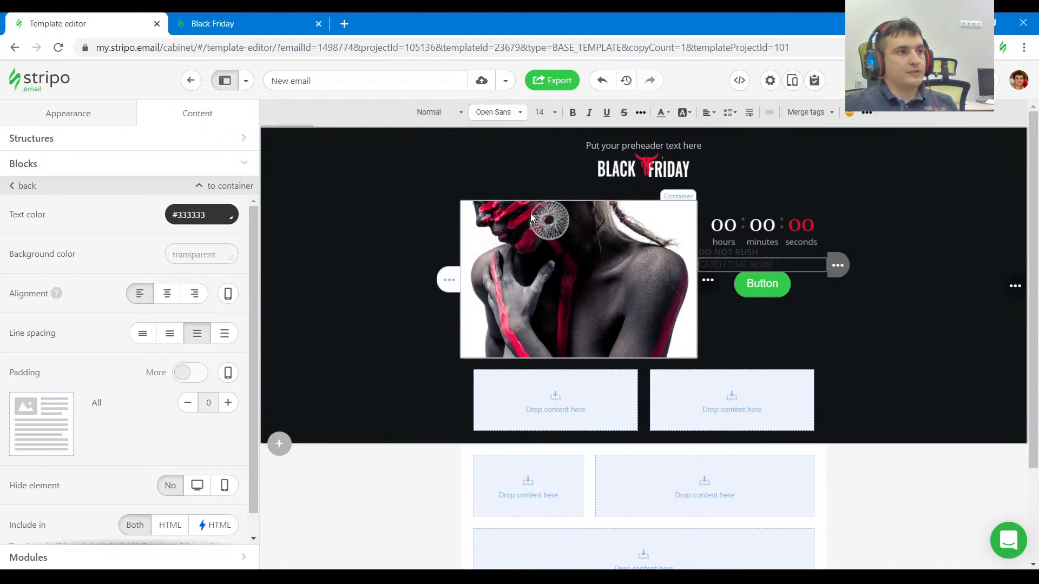
{"action": "left_click", "coordinate": [503, 111]}
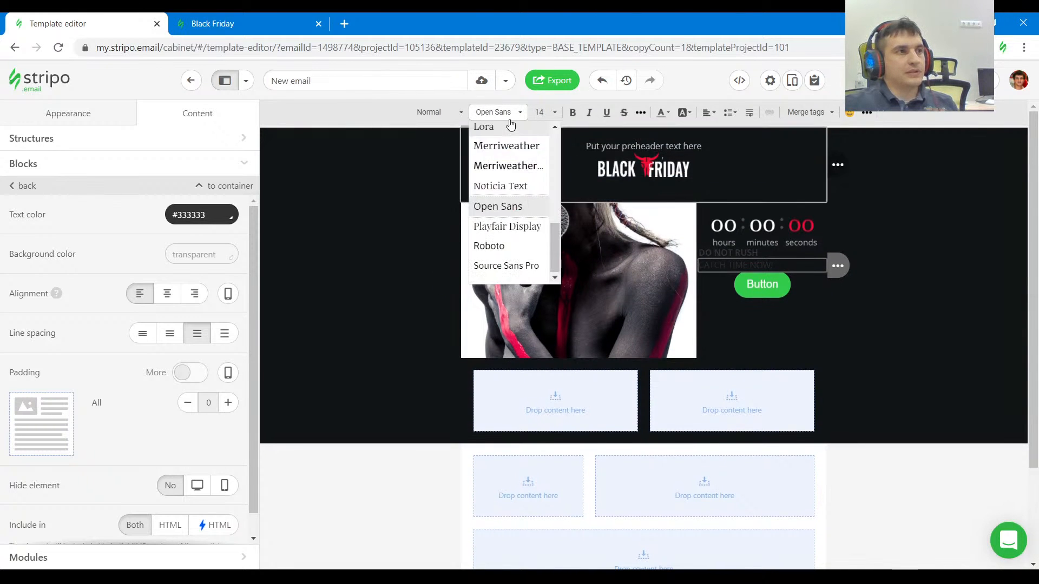
{"action": "left_click_drag", "start_coordinate": [557, 252], "coordinate": [556, 151]}
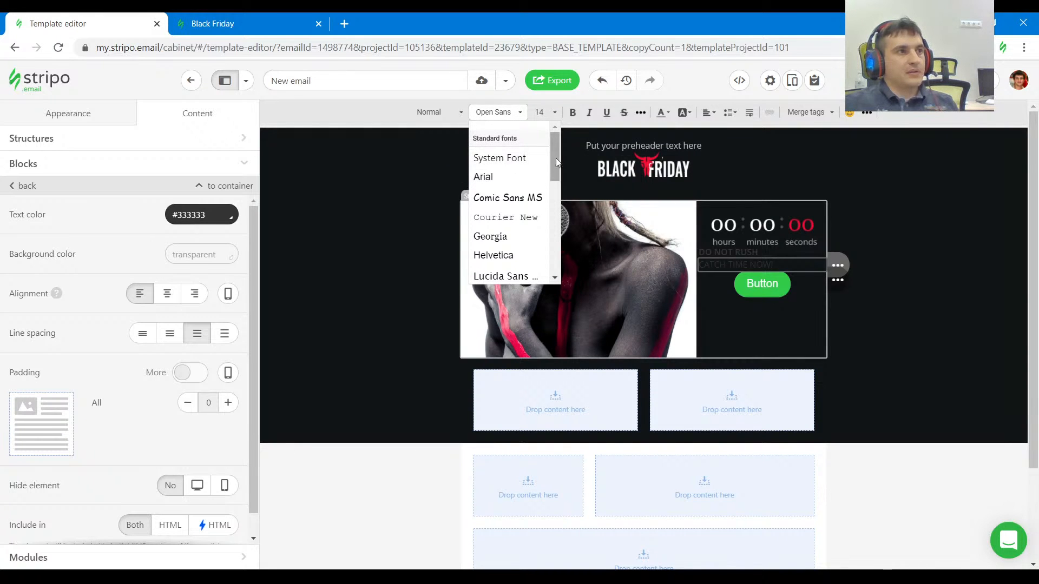
{"action": "left_click", "coordinate": [705, 91]}
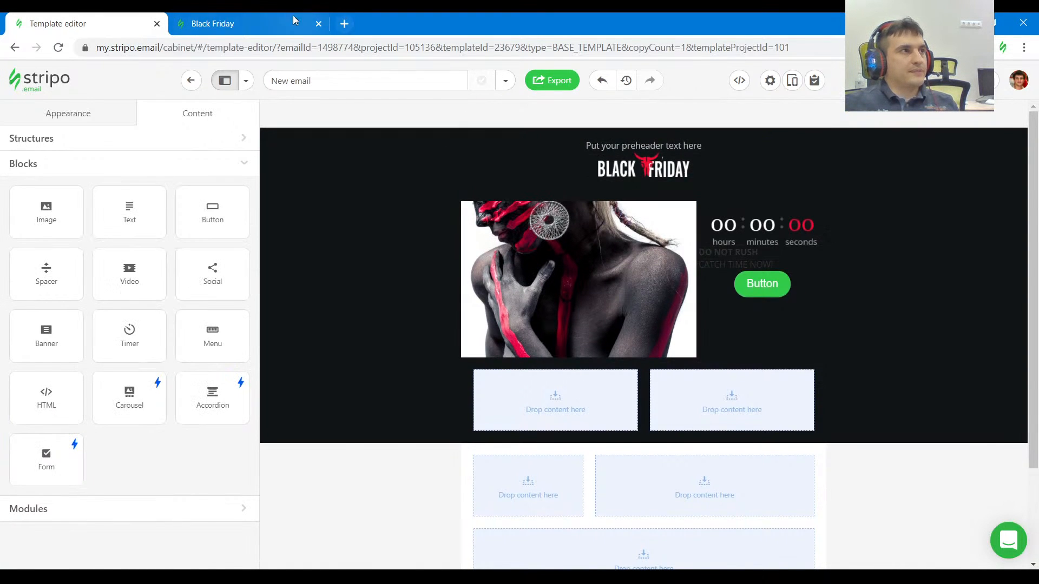
Inspect the "CATCH TIME NOW!" heading style on the Black Friday page and set the template's Heading H1 to size 28 and bold.
{"action": "left_click", "coordinate": [280, 23]}
{"action": "left_click_drag", "start_coordinate": [634, 198], "coordinate": [575, 200]}
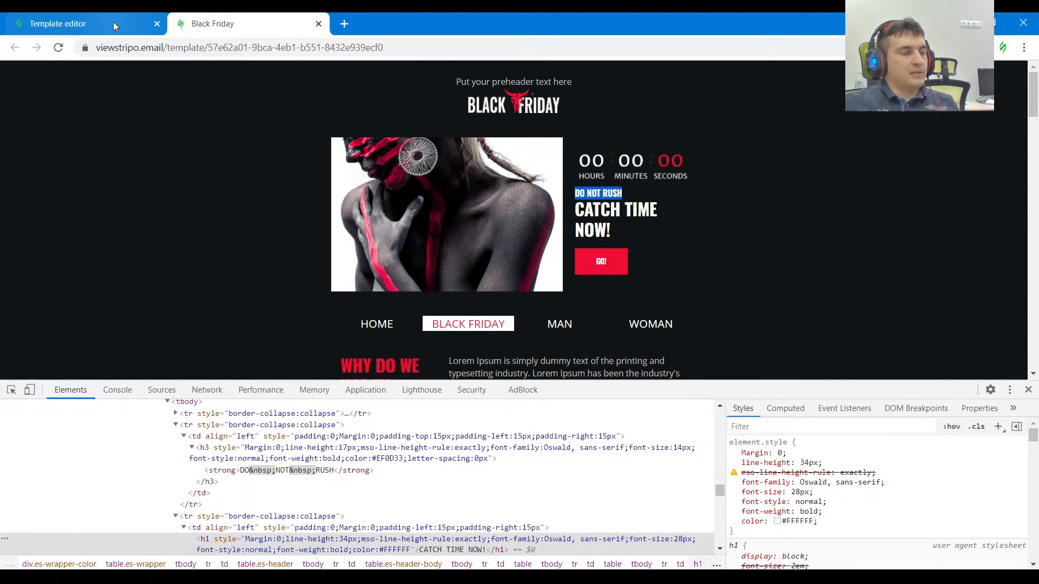
{"action": "left_click", "coordinate": [601, 212]}
{"action": "left_click", "coordinate": [11, 389]}
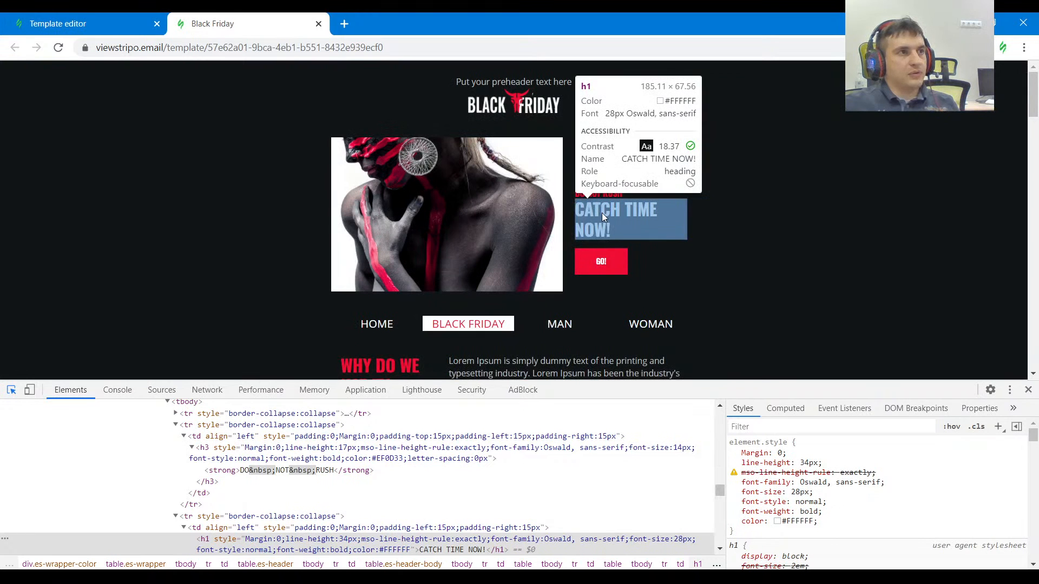
{"action": "left_click", "coordinate": [82, 24]}
{"action": "left_click", "coordinate": [54, 189]}
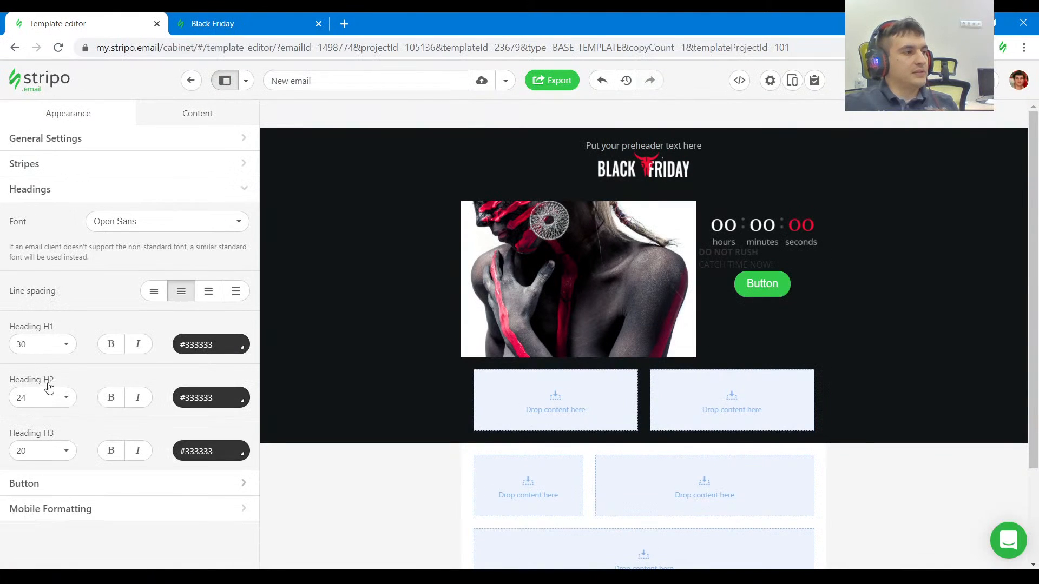
{"action": "left_click", "coordinate": [57, 346]}
{"action": "scroll", "coordinate": [30, 225], "scroll_direction": "up", "scroll_amount": 2}
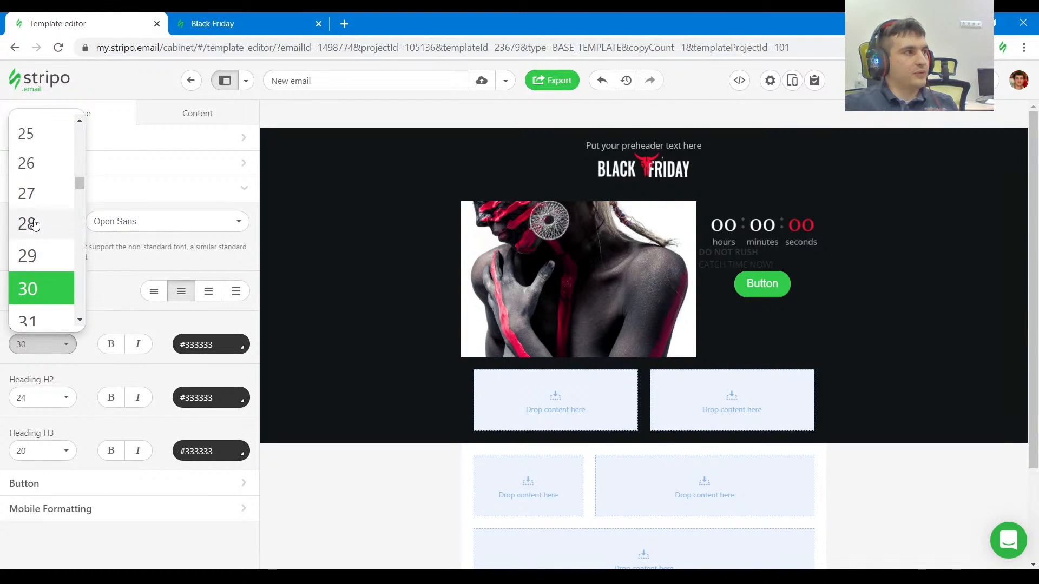
{"action": "left_click", "coordinate": [36, 230]}
{"action": "left_click", "coordinate": [103, 346]}
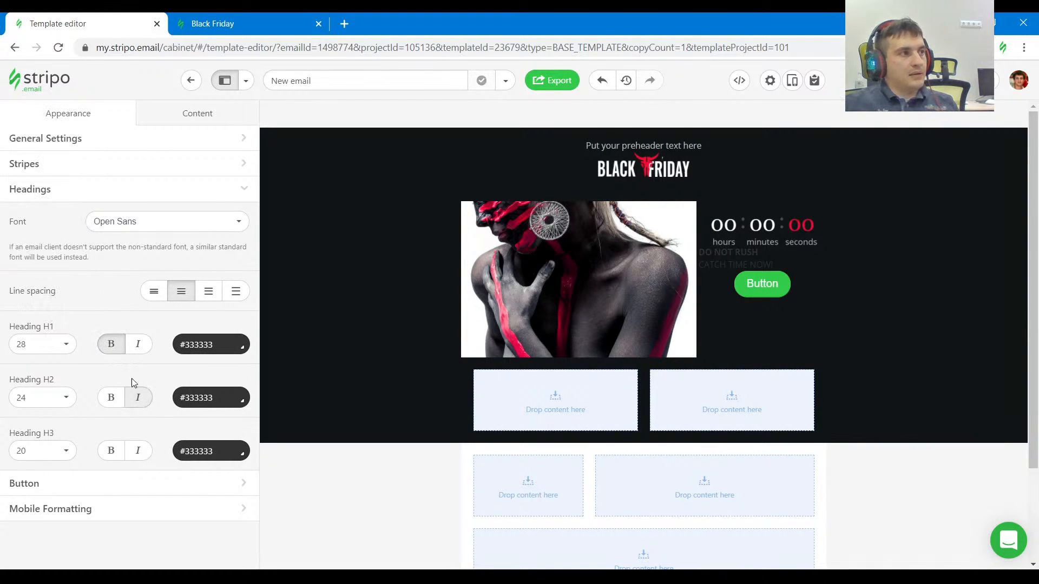
Apply Heading 1 to "CATCH TIME NOW!" and change its text color to white.
{"action": "triple_click", "coordinate": [748, 265]}
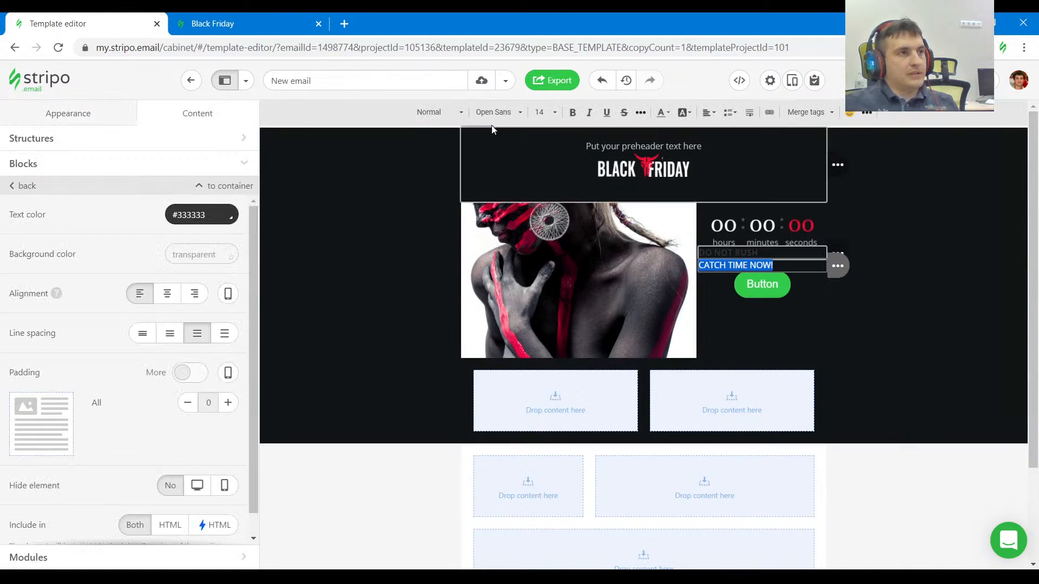
{"action": "left_click", "coordinate": [441, 111]}
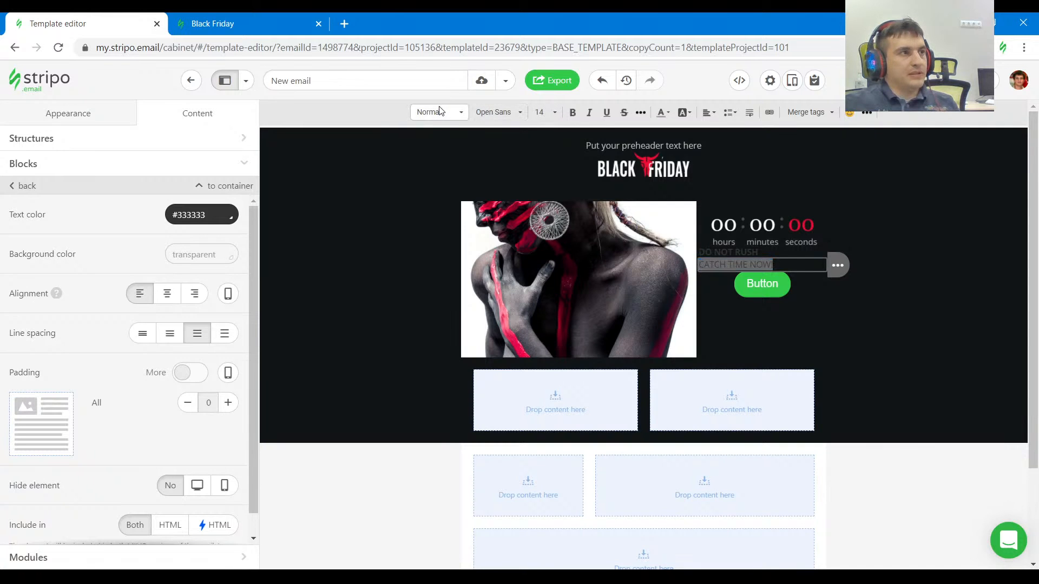
{"action": "left_click", "coordinate": [454, 181]}
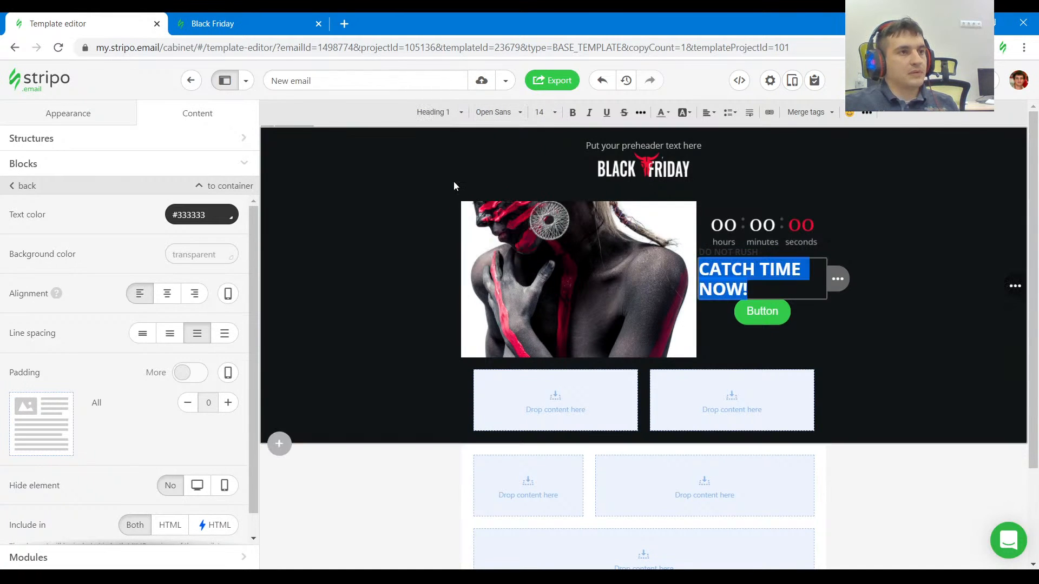
{"action": "left_click", "coordinate": [200, 214]}
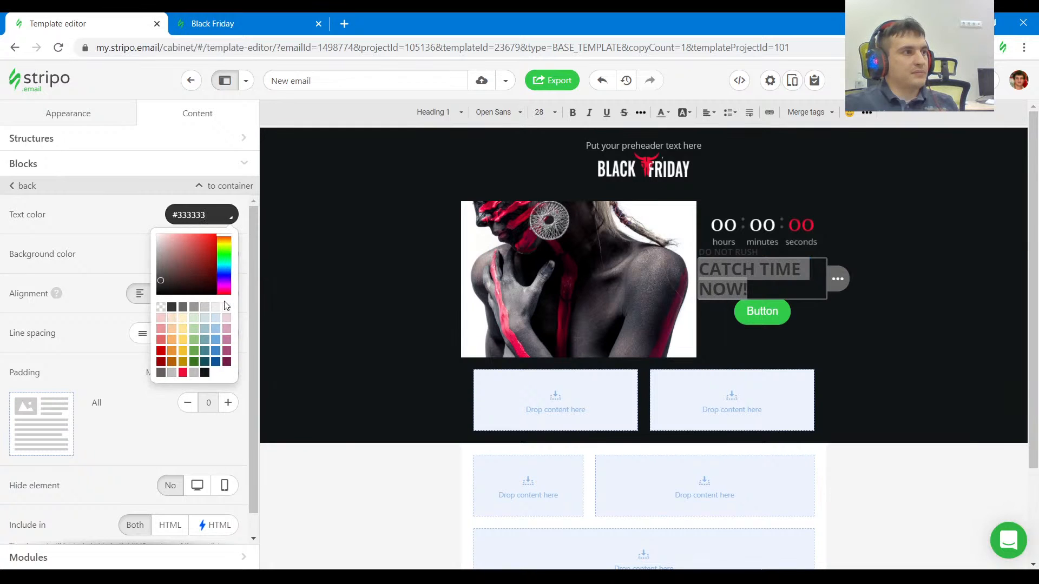
{"action": "left_click", "coordinate": [225, 307]}
{"action": "left_click", "coordinate": [969, 258]}
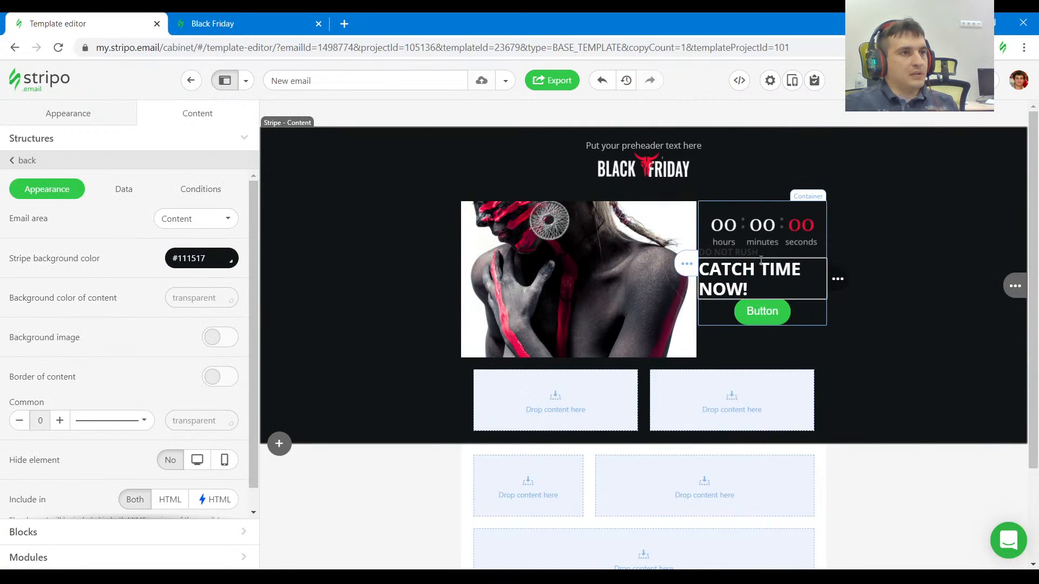
Inspect the "DO NOT RUSH" heading on the Black Friday page and copy its text color #EF0D33.
{"action": "key", "text": "ctrl+Tab"}
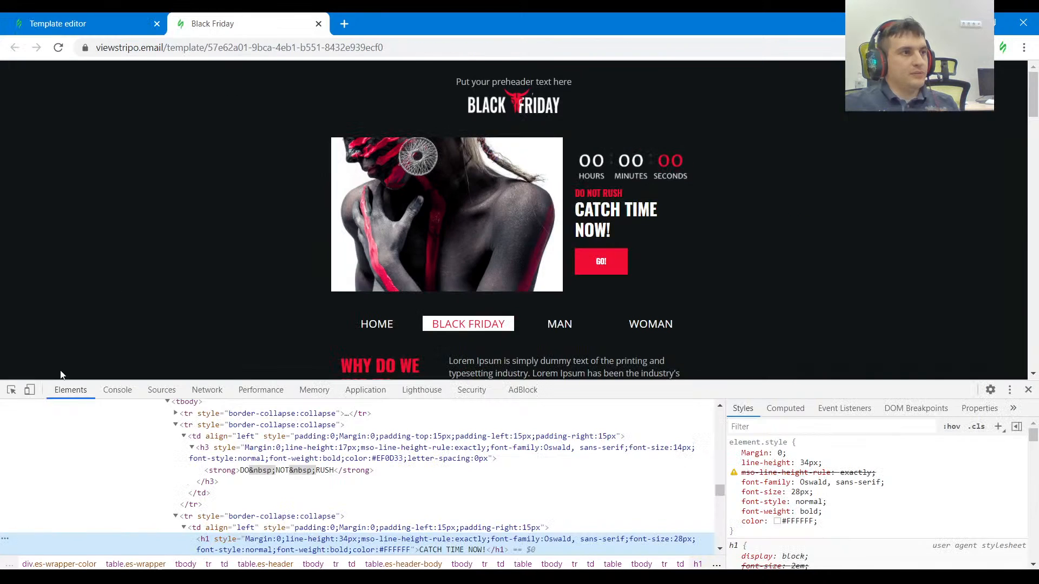
{"action": "left_click", "coordinate": [11, 389]}
{"action": "left_click", "coordinate": [605, 190]}
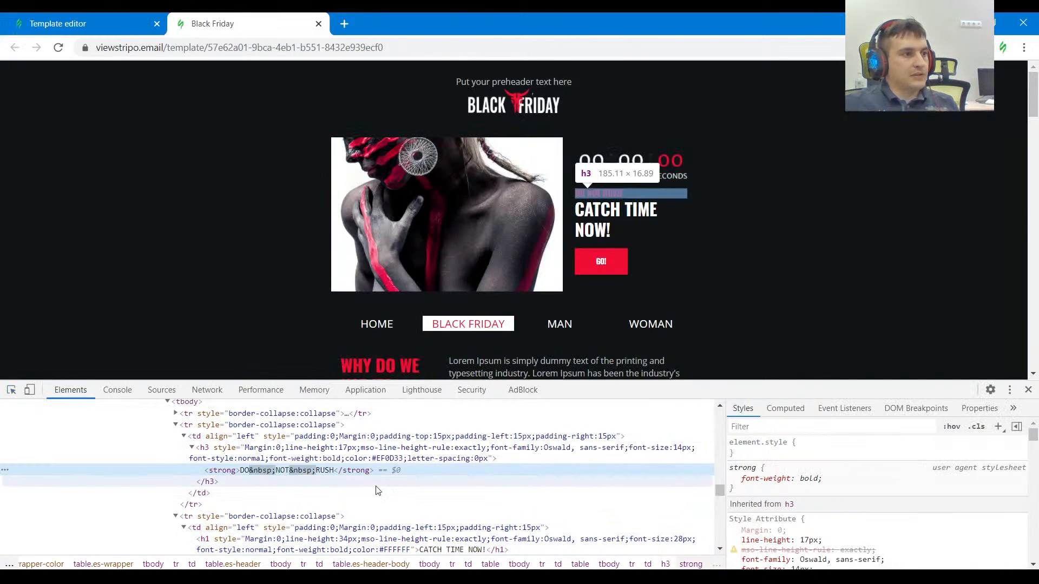
{"action": "scroll", "coordinate": [846, 498], "scroll_direction": "down", "scroll_amount": 3}
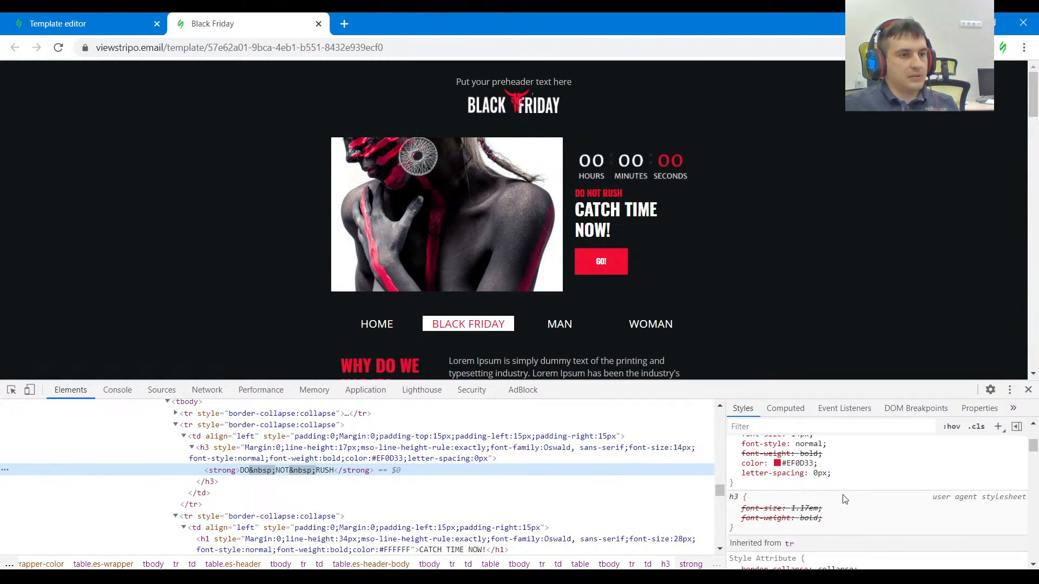
{"action": "left_click", "coordinate": [804, 464]}
Set the text color of the "DO NOT RUSH" block in the template to #ef0d33.
{"action": "left_click", "coordinate": [87, 23]}
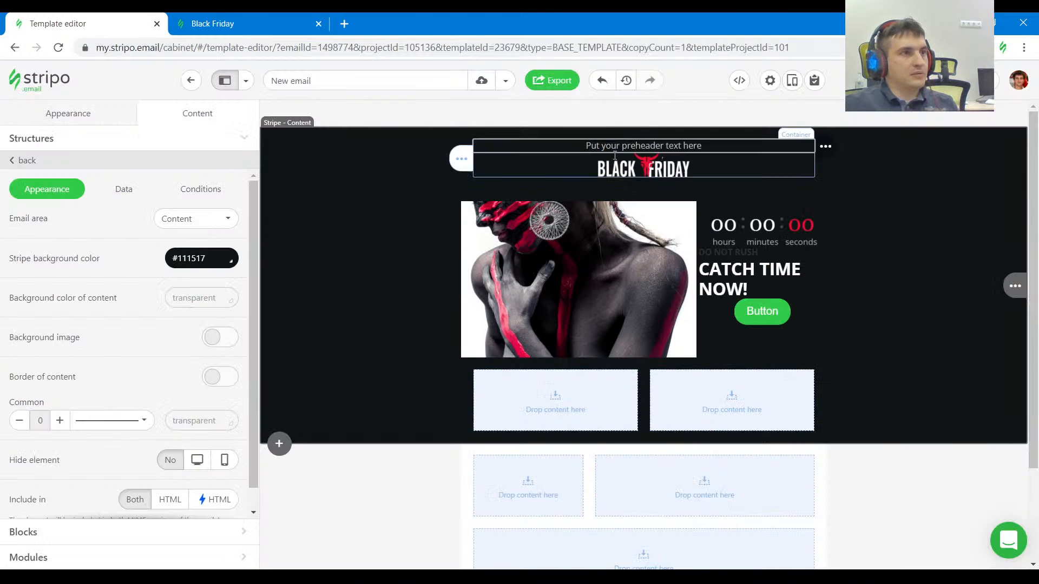
{"action": "triple_click", "coordinate": [727, 253]}
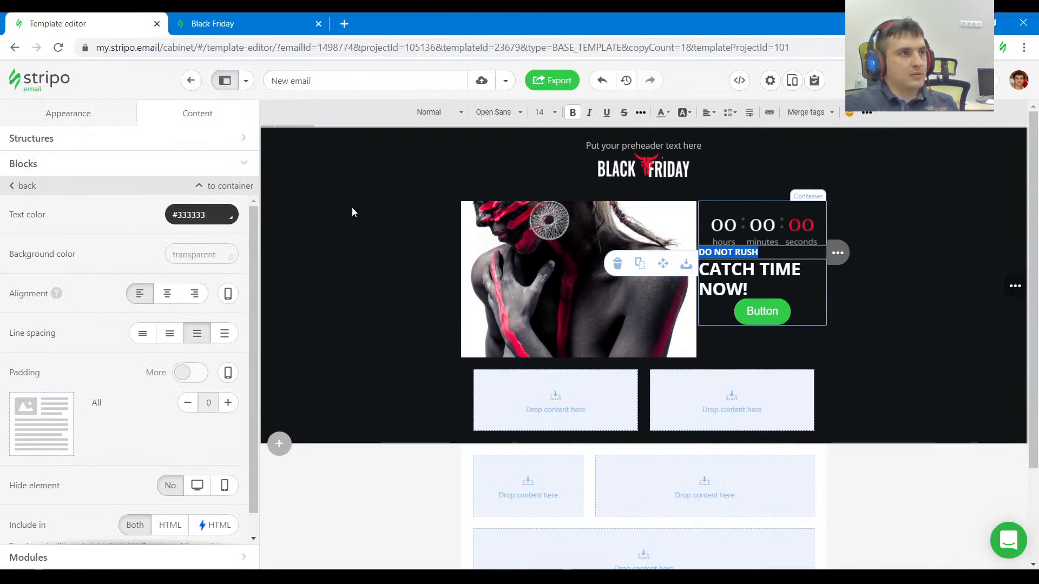
{"action": "left_click_drag", "start_coordinate": [209, 216], "coordinate": [136, 215]}
{"action": "type", "text": "#ef0d33"}
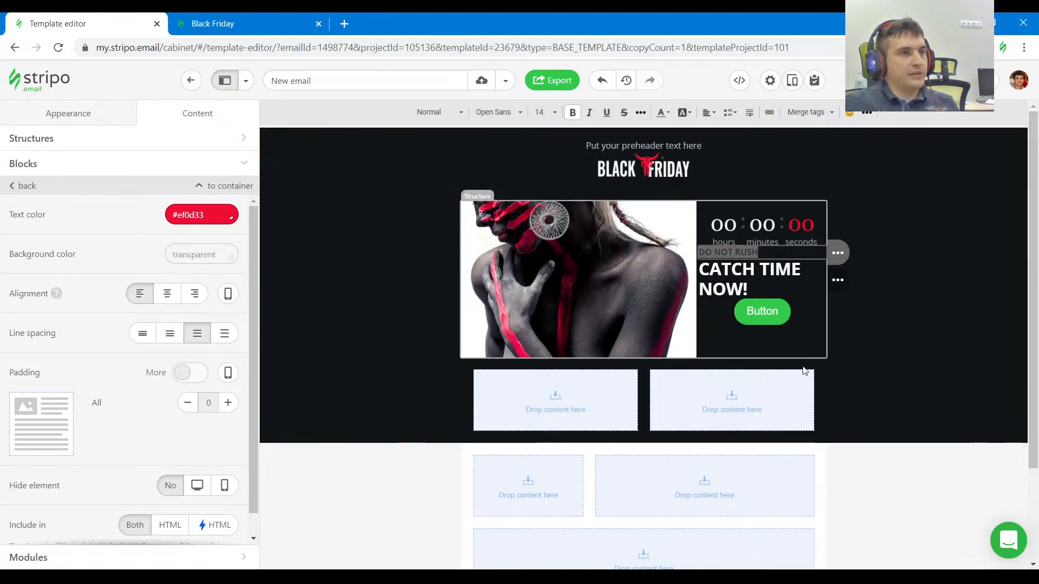
{"action": "left_click", "coordinate": [904, 312]}
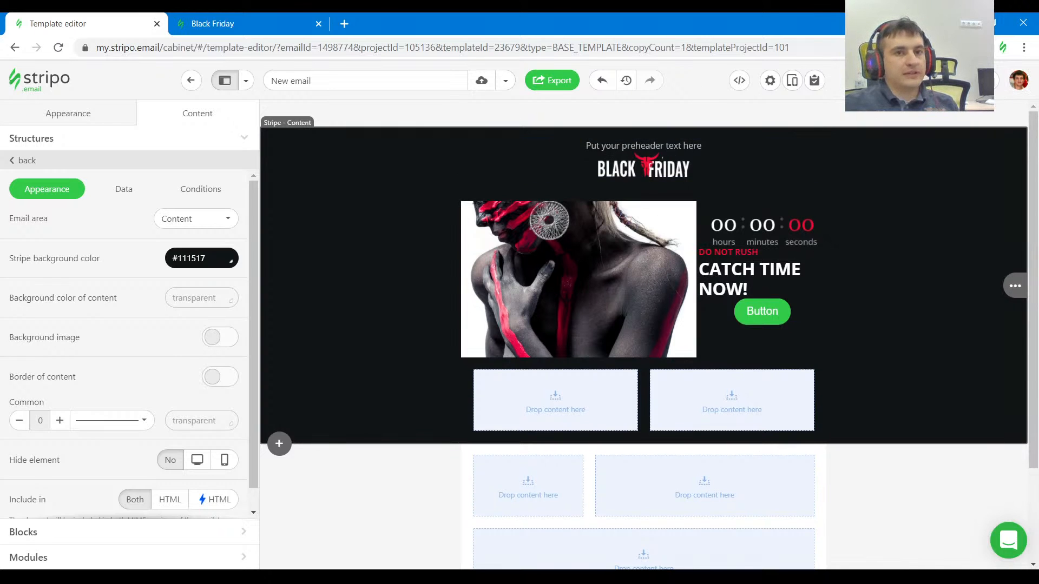
Leave the template editor for the organization's project list and open the Demonstration project's settings.
{"action": "left_click", "coordinate": [357, 108]}
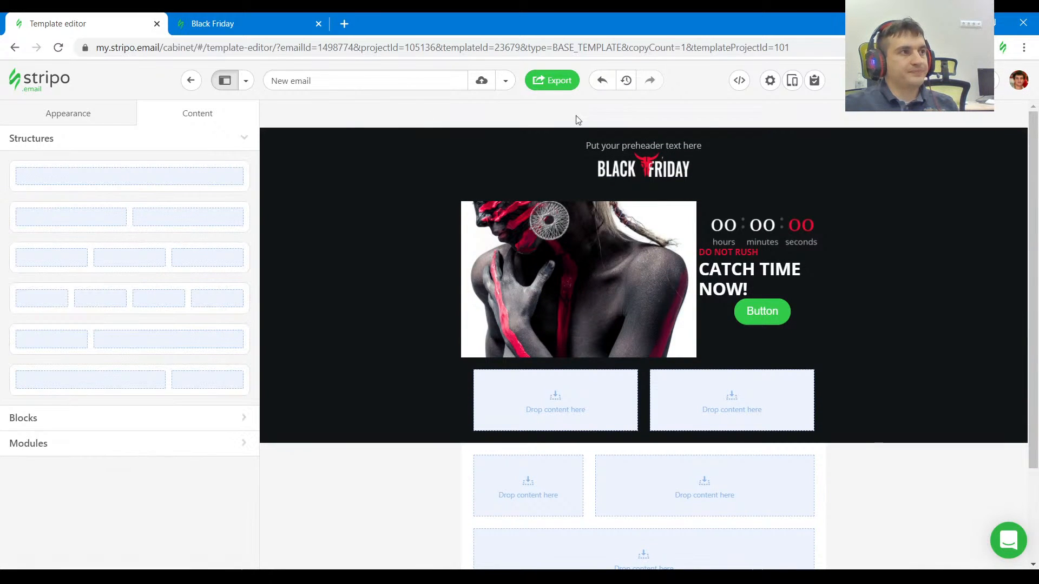
{"action": "left_click", "coordinate": [1018, 80]}
{"action": "left_click", "coordinate": [975, 211]}
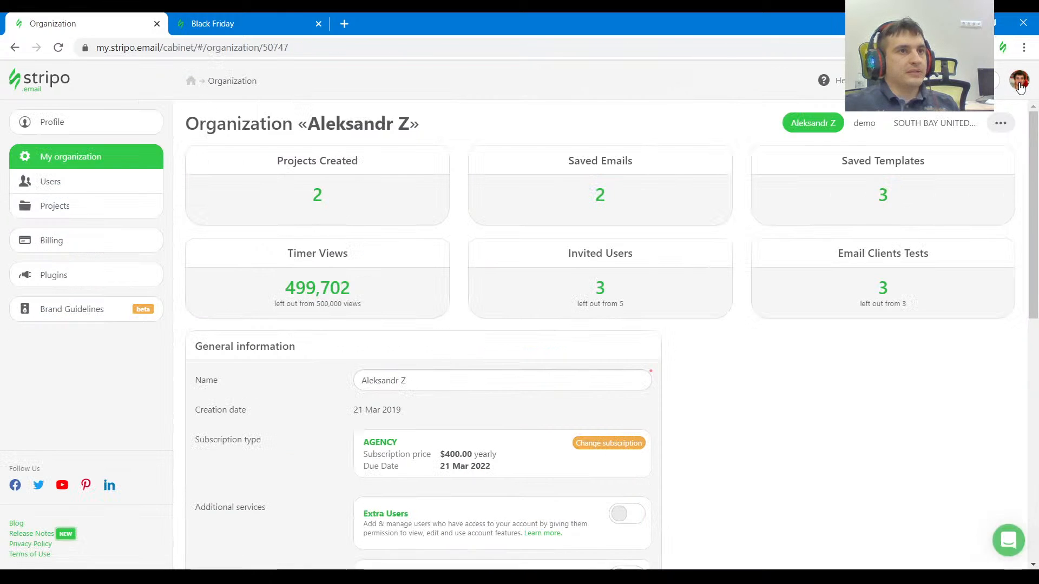
{"action": "left_click", "coordinate": [93, 212]}
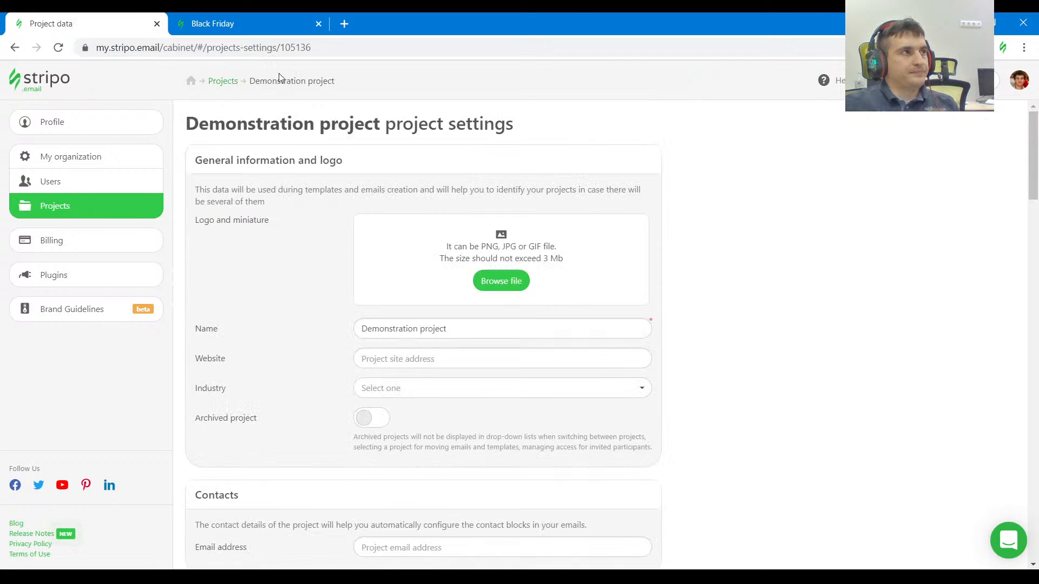
Find the custom fonts section in the Demonstration project's settings and start adding a custom font.
{"action": "left_click", "coordinate": [260, 24]}
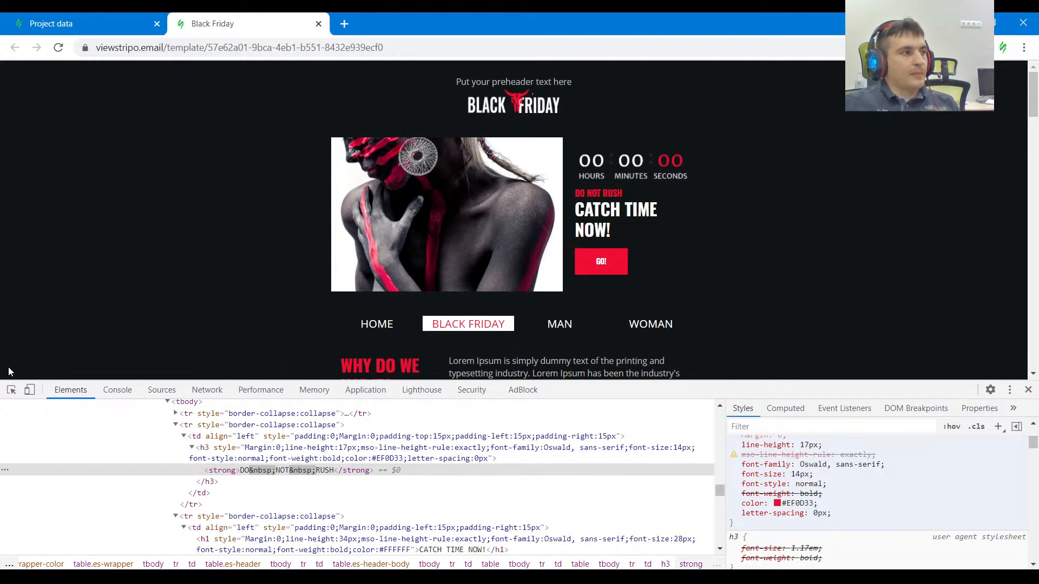
{"action": "left_click", "coordinate": [93, 18]}
{"action": "scroll", "coordinate": [336, 346], "scroll_direction": "down", "scroll_amount": 10}
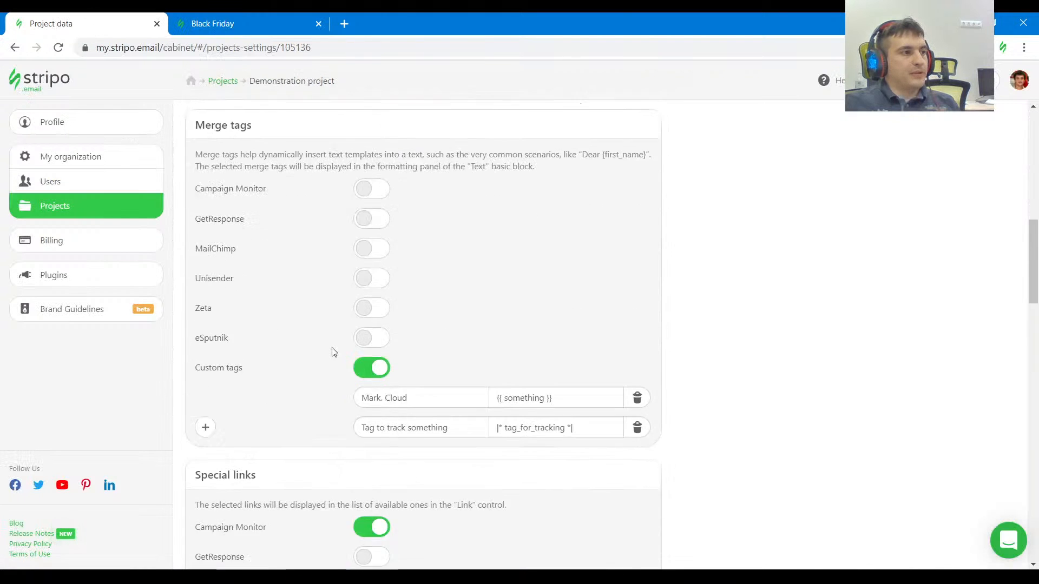
{"action": "scroll", "coordinate": [333, 352], "scroll_direction": "down", "scroll_amount": 12}
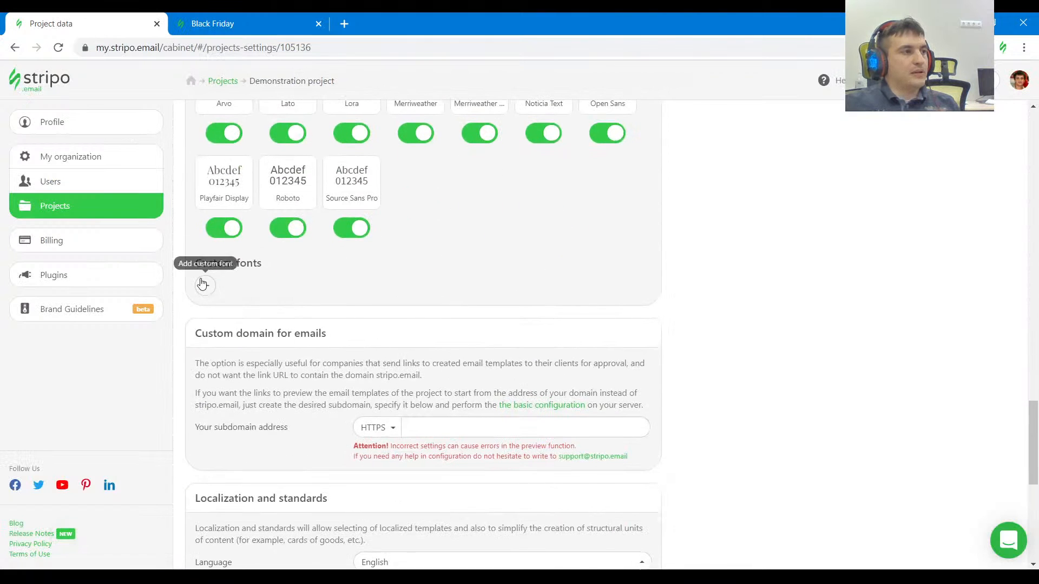
{"action": "scroll", "coordinate": [354, 326], "scroll_direction": "up", "scroll_amount": 2}
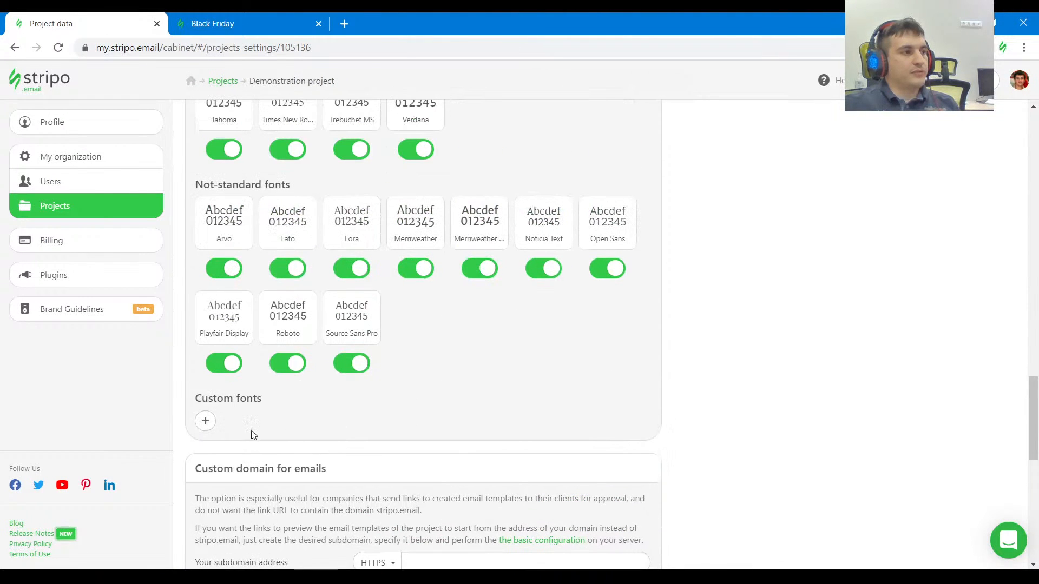
{"action": "left_click", "coordinate": [205, 421]}
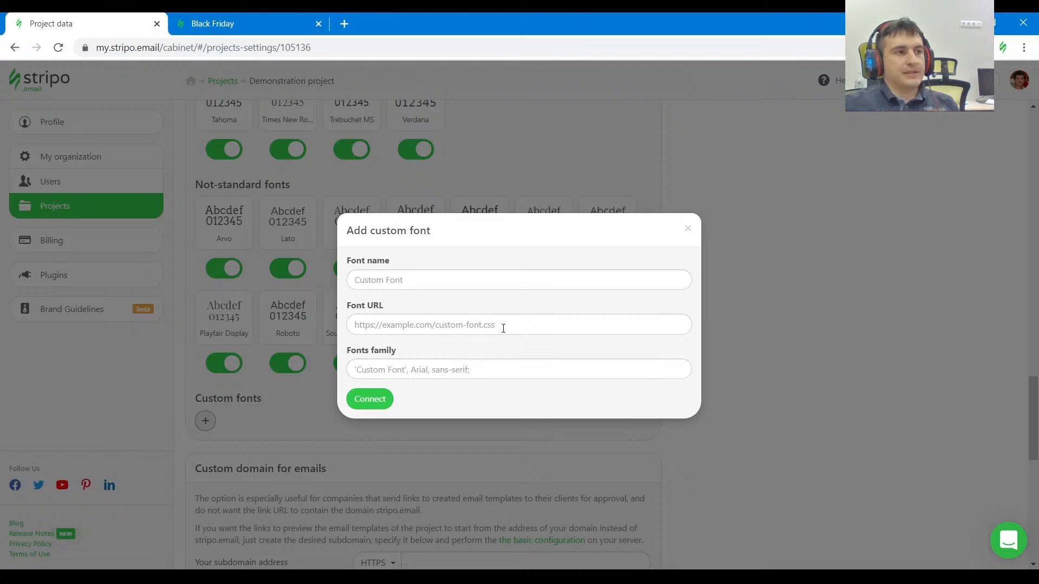
Check the heading font on the Black Friday page, then search for oswald on Google Fonts and open the Oswald family.
{"action": "left_click", "coordinate": [248, 25]}
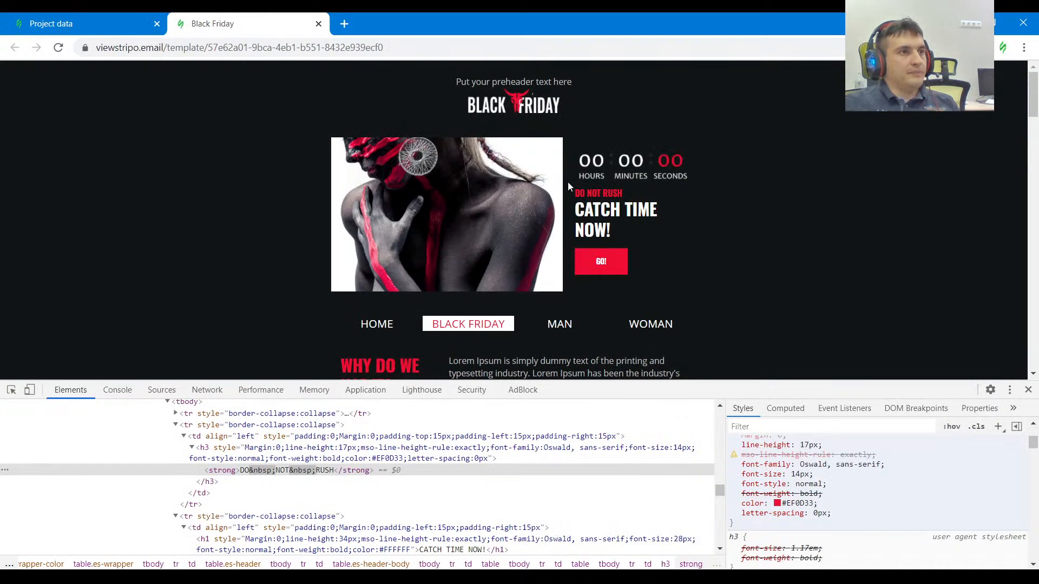
{"action": "left_click", "coordinate": [11, 390]}
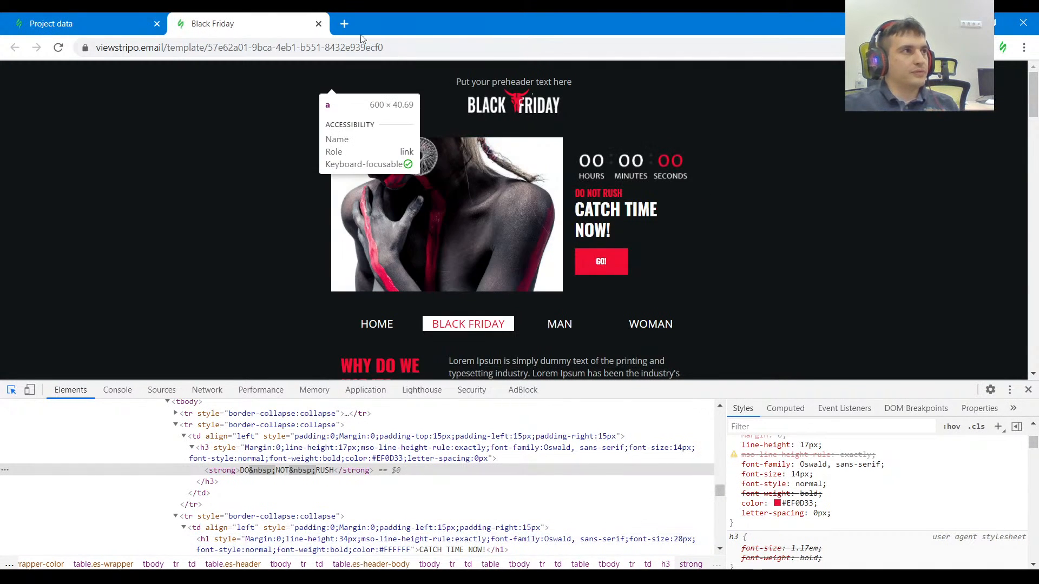
{"action": "left_click", "coordinate": [344, 24]}
{"action": "type", "text": "oswald"}
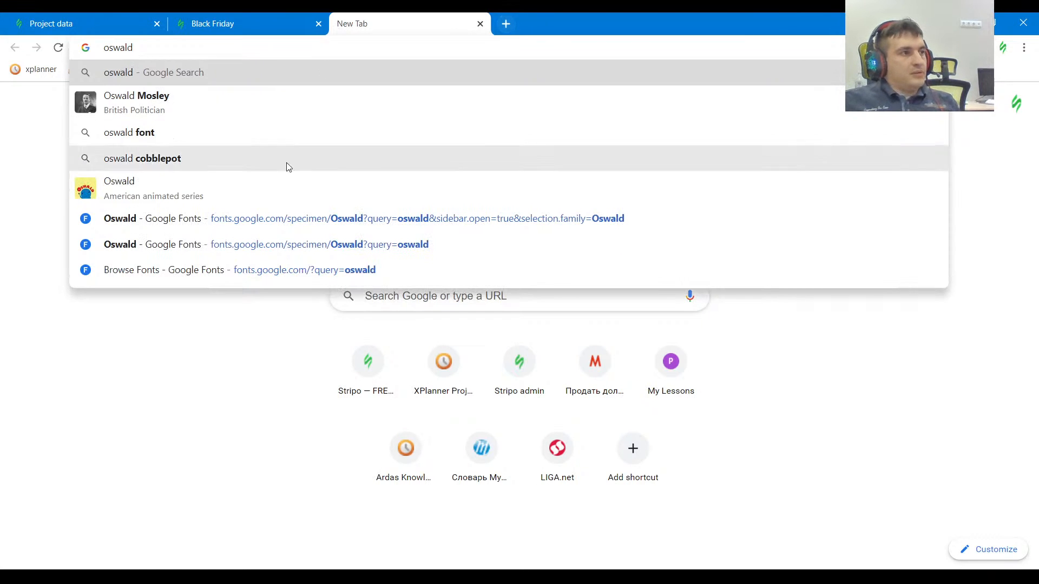
{"action": "left_click", "coordinate": [159, 275]}
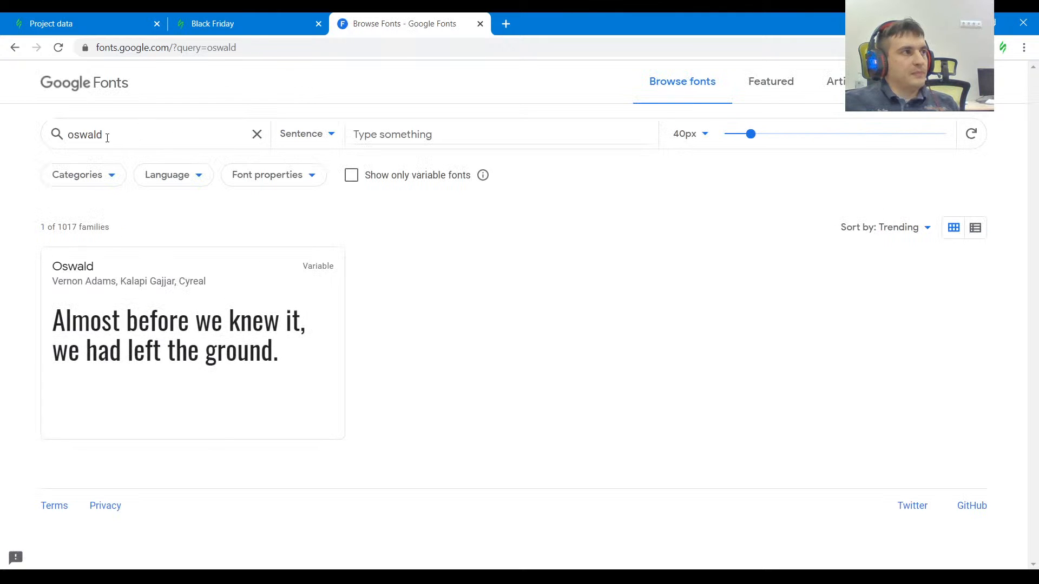
{"action": "left_click", "coordinate": [181, 323]}
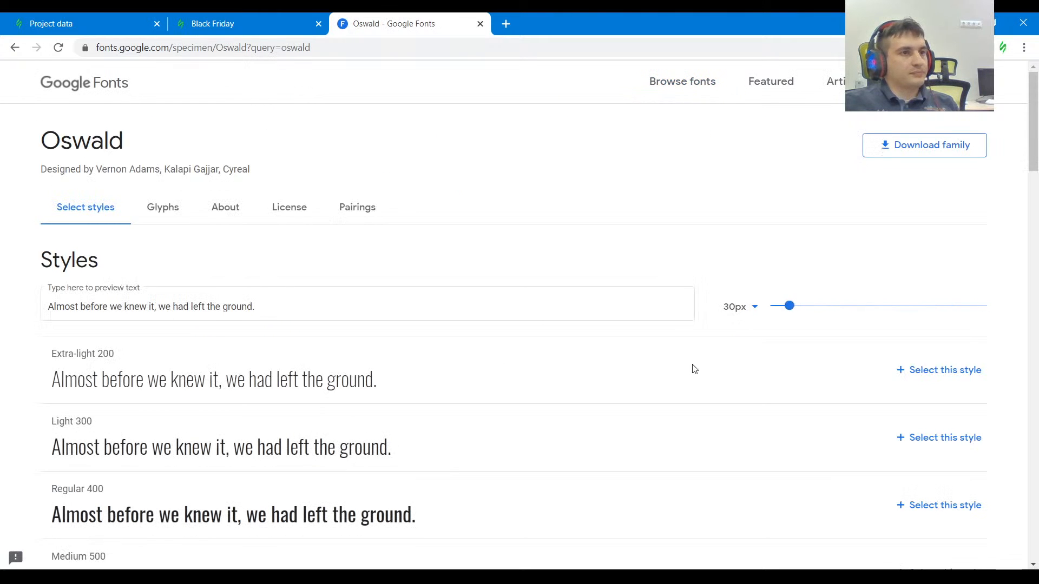
Select Oswald's Regular 400 style and copy the stylesheet address from its link embed code.
{"action": "scroll", "coordinate": [411, 366], "scroll_direction": "down", "scroll_amount": 3}
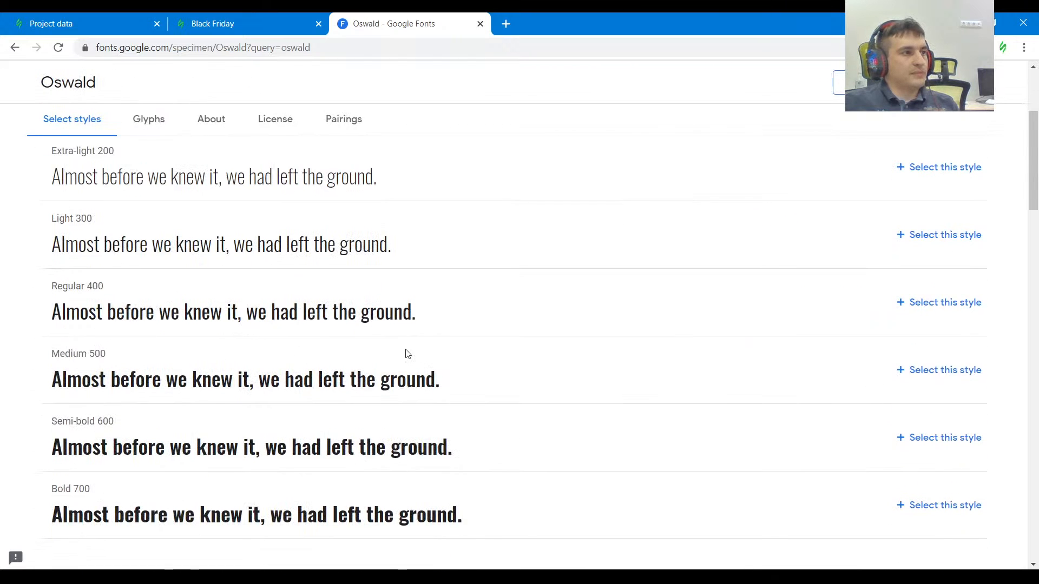
{"action": "scroll", "coordinate": [408, 354], "scroll_direction": "up", "scroll_amount": 1}
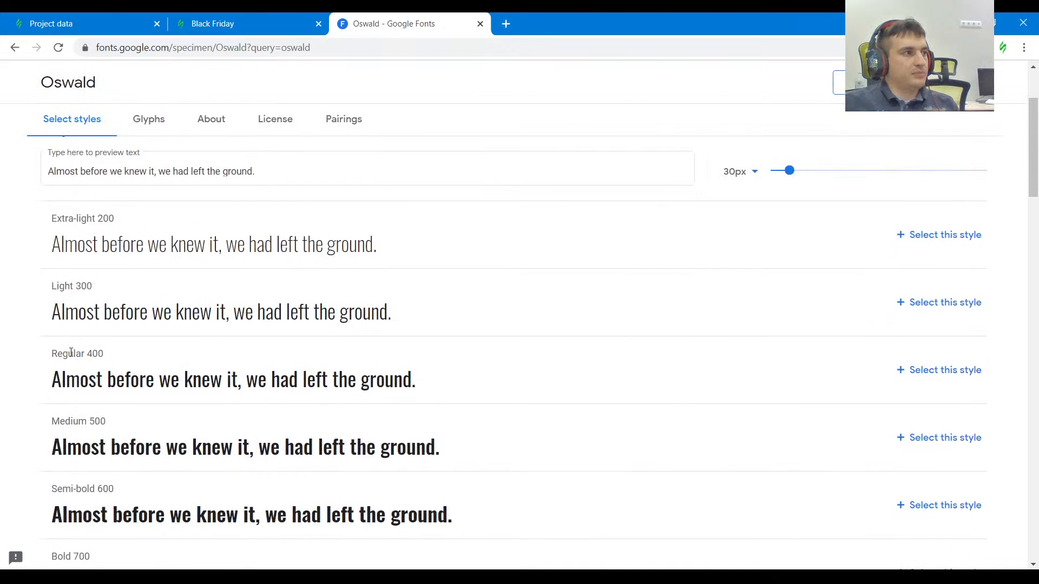
{"action": "left_click", "coordinate": [948, 371]}
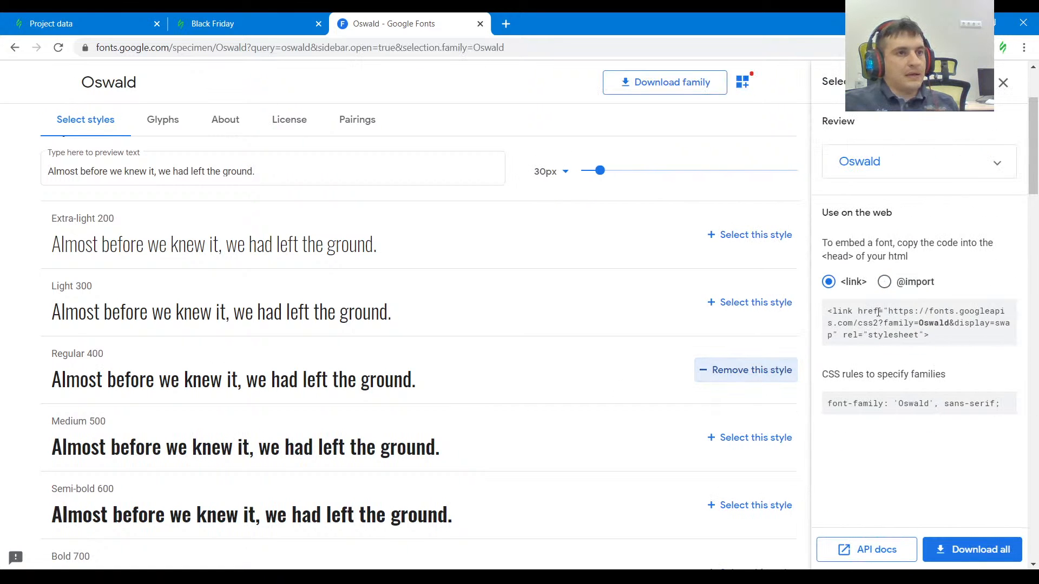
{"action": "left_click_drag", "start_coordinate": [860, 310], "coordinate": [835, 334]}
{"action": "key", "text": "ctrl+c"}
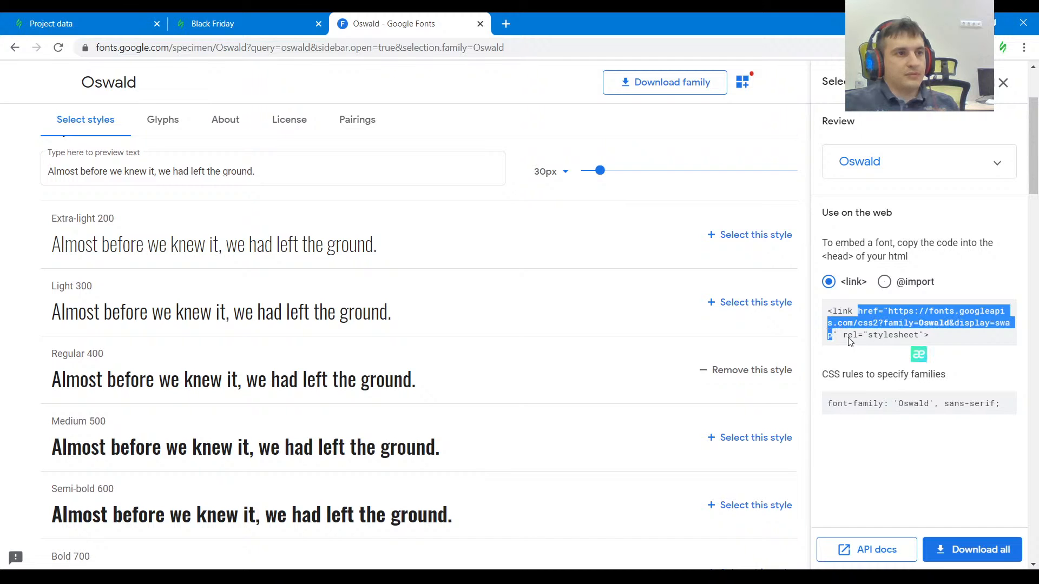
In the Stripo project settings, paste the copied Google Fonts address as the custom font's URL and name the font Oswald.
{"action": "left_click", "coordinate": [241, 32]}
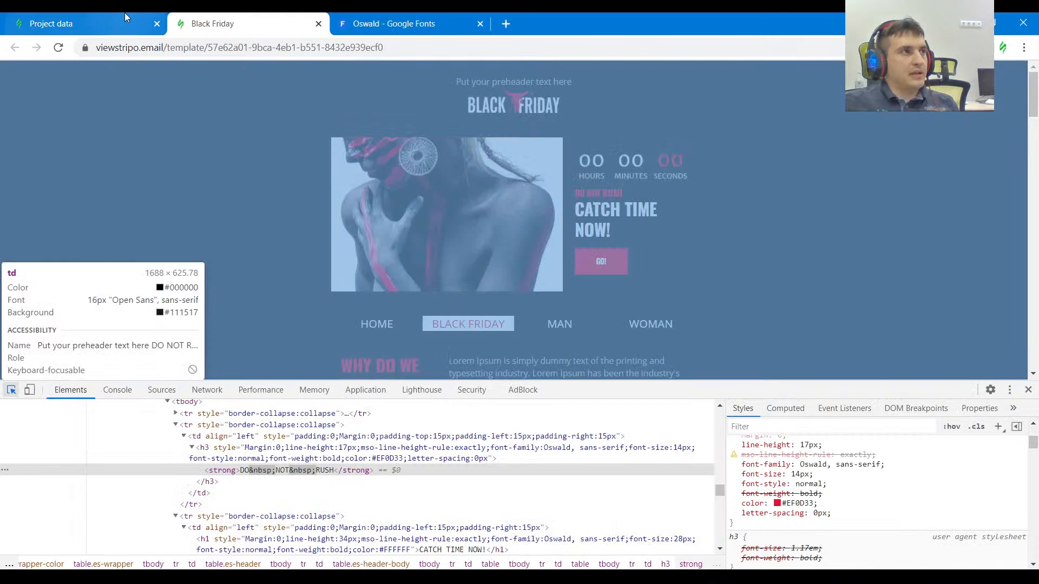
{"action": "left_click", "coordinate": [126, 32]}
{"action": "left_click", "coordinate": [401, 325]}
{"action": "key", "text": "ctrl+v"}
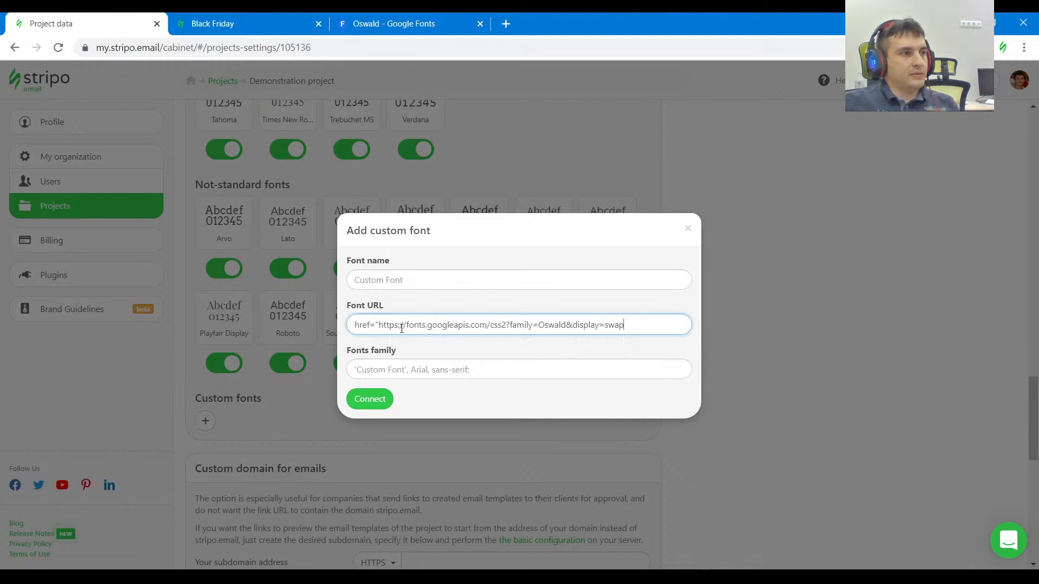
{"action": "left_click", "coordinate": [423, 282]}
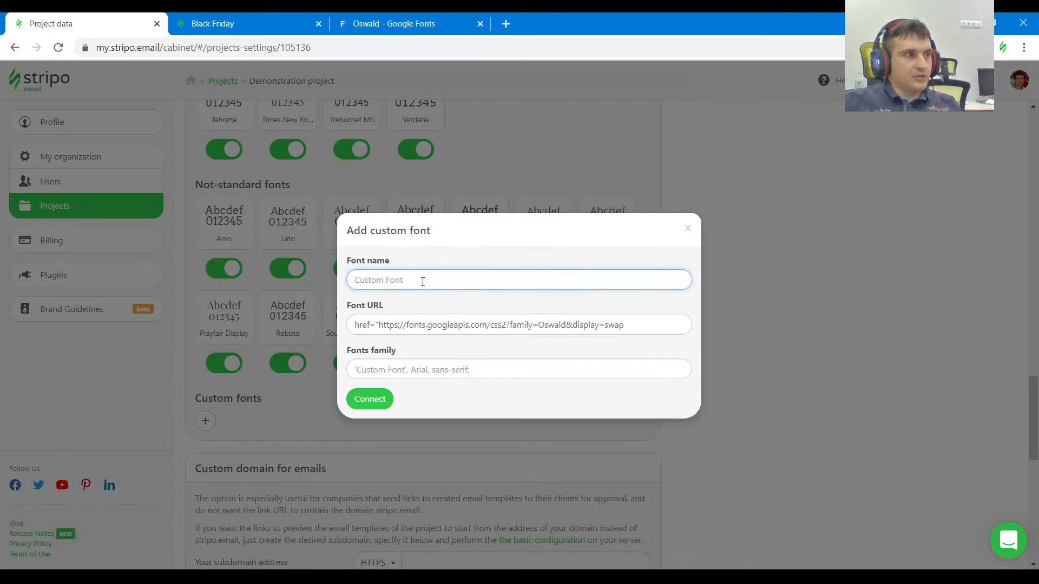
{"action": "type", "text": "Oswald"}
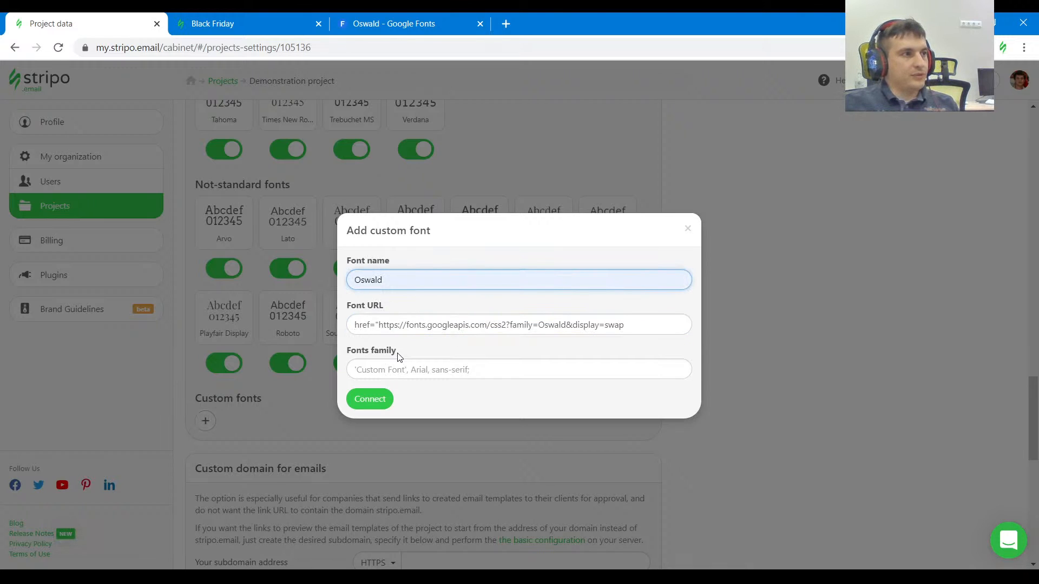
Set the fonts family to oswald, arial, 'times new roman' and connect the custom font.
{"action": "left_click", "coordinate": [376, 371]}
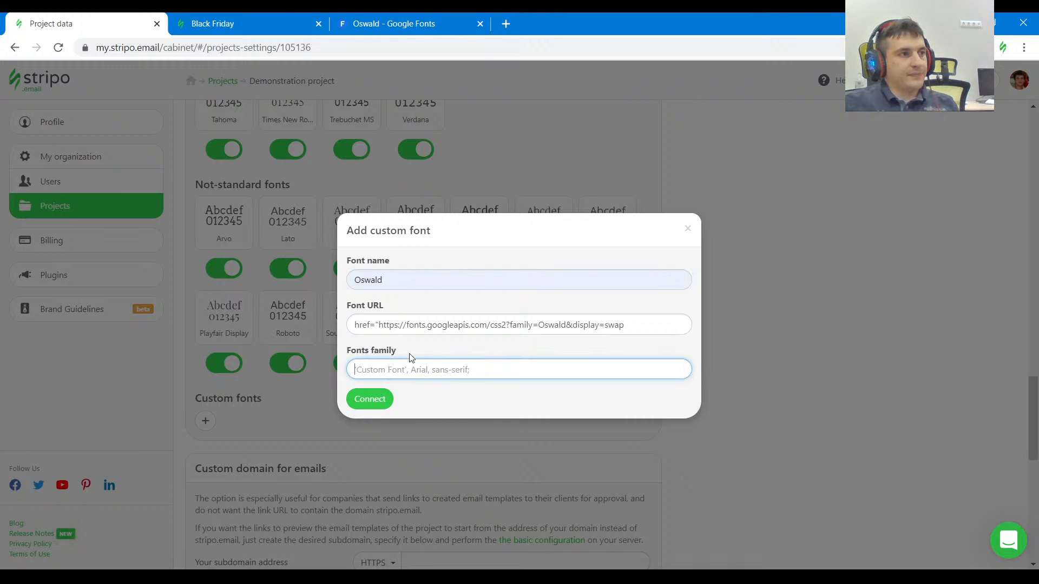
{"action": "left_click", "coordinate": [402, 404]}
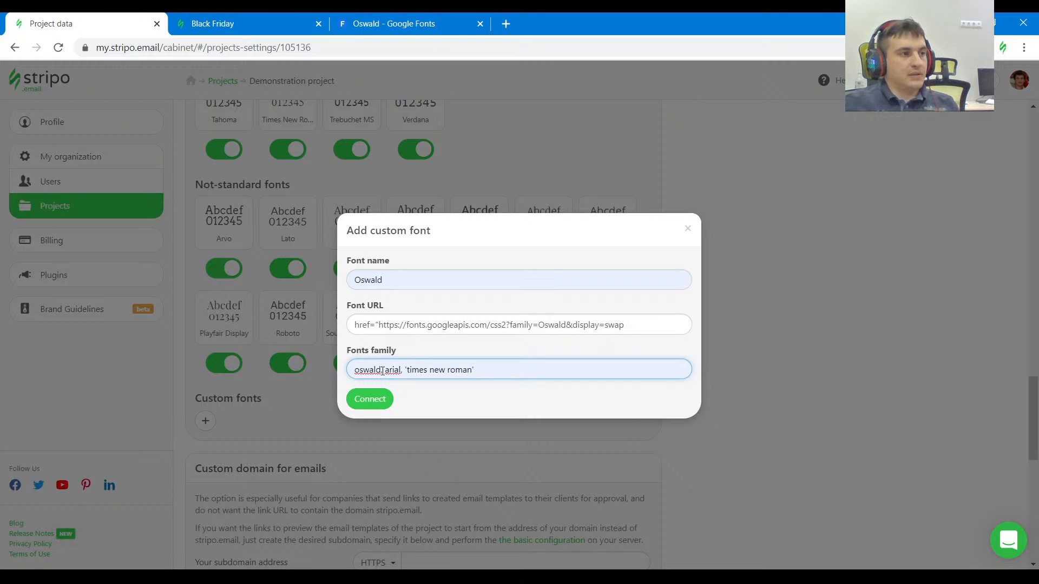
{"action": "type", "text": "'"}
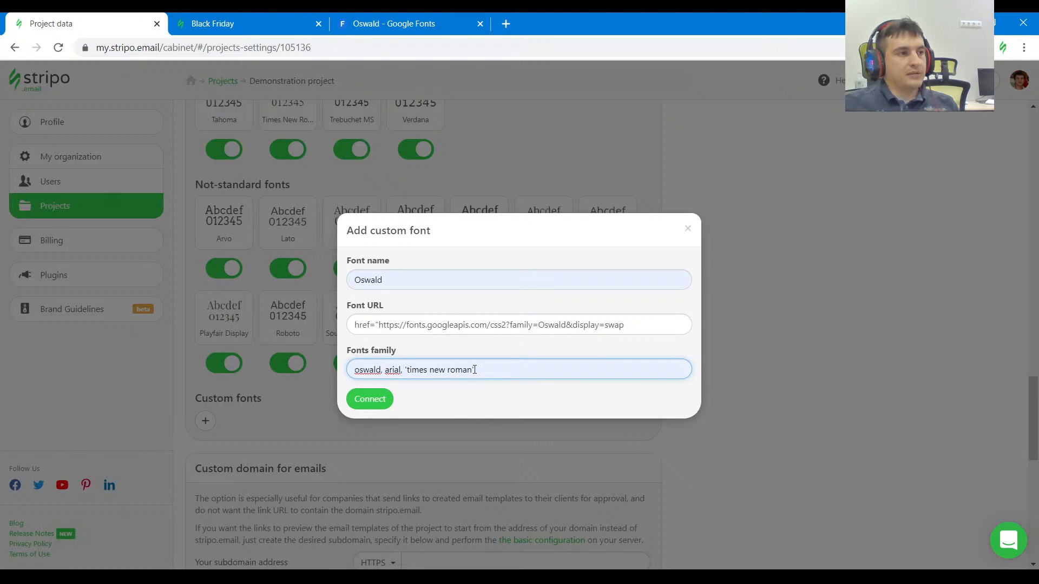
{"action": "left_click", "coordinate": [376, 400]}
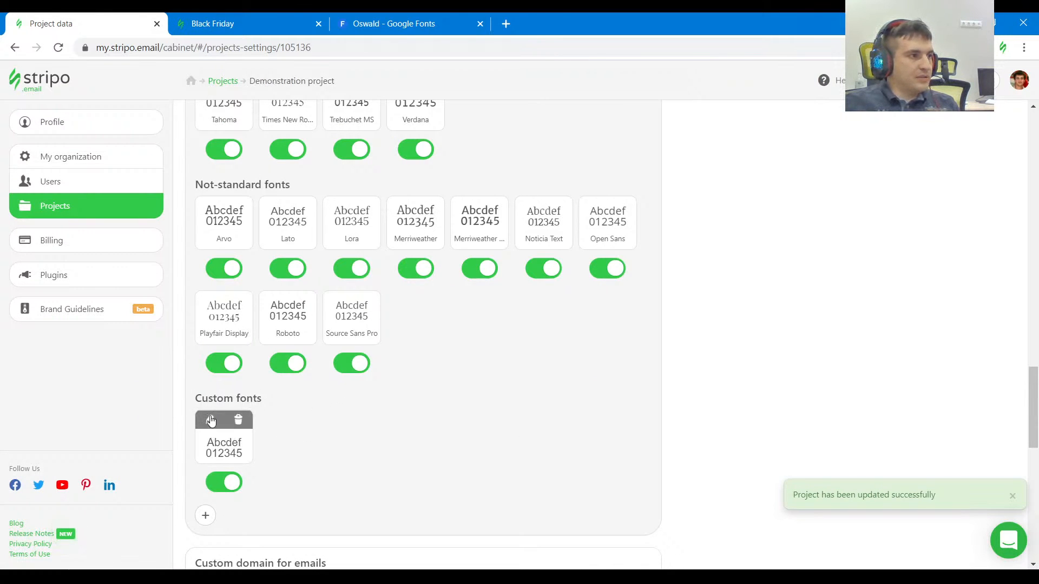
{"action": "left_click", "coordinate": [211, 417]}
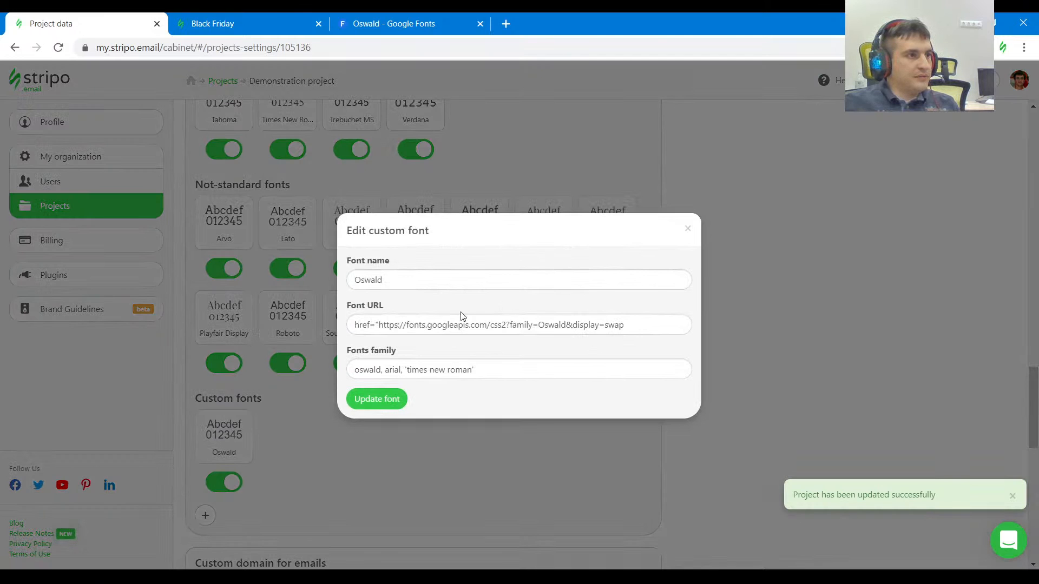
{"action": "left_click_drag", "start_coordinate": [382, 324], "coordinate": [344, 331]}
{"action": "key", "text": "BackSpace"}
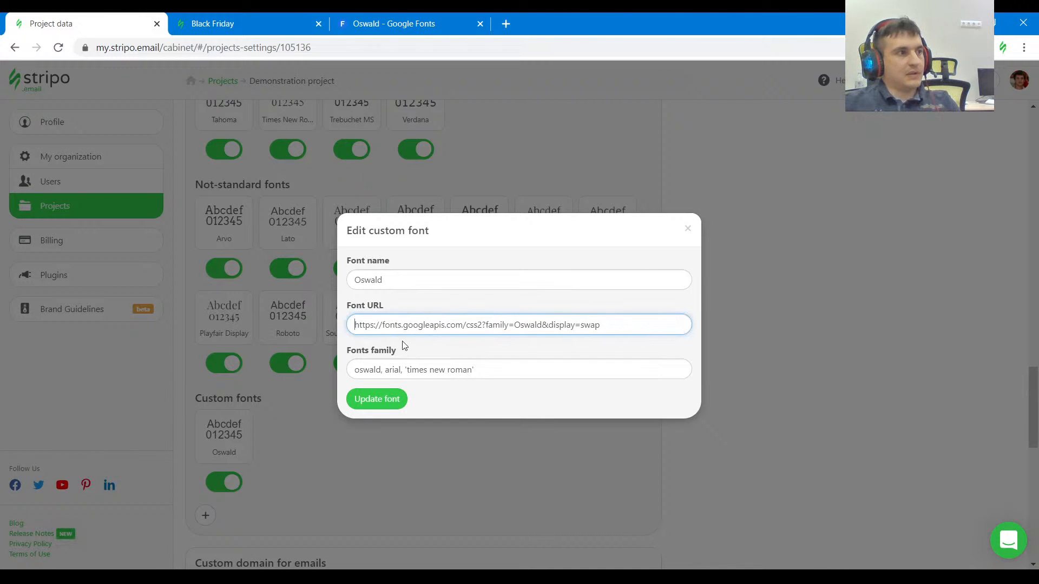
{"action": "left_click", "coordinate": [382, 399]}
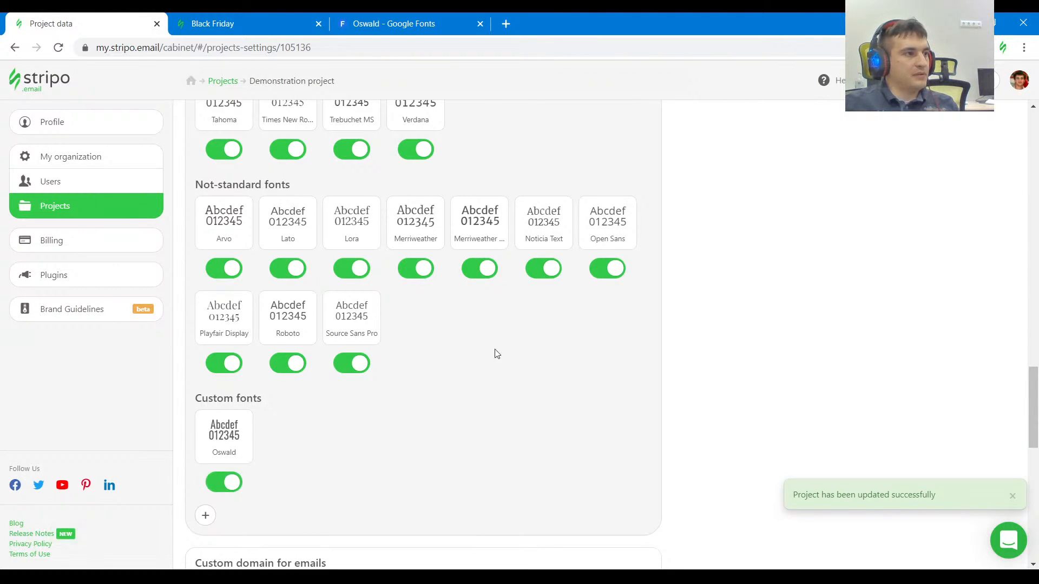
Open the New email message from the project's emails and set the DO NOT RUSH text's font to Oswald.
{"action": "scroll", "coordinate": [552, 330], "scroll_direction": "up", "scroll_amount": 6}
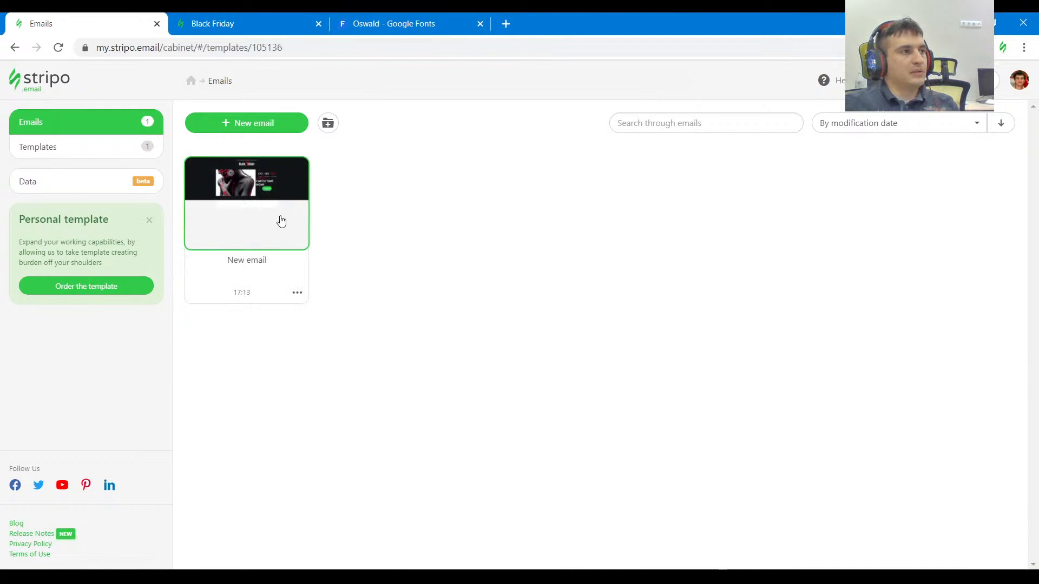
{"action": "left_click", "coordinate": [281, 221]}
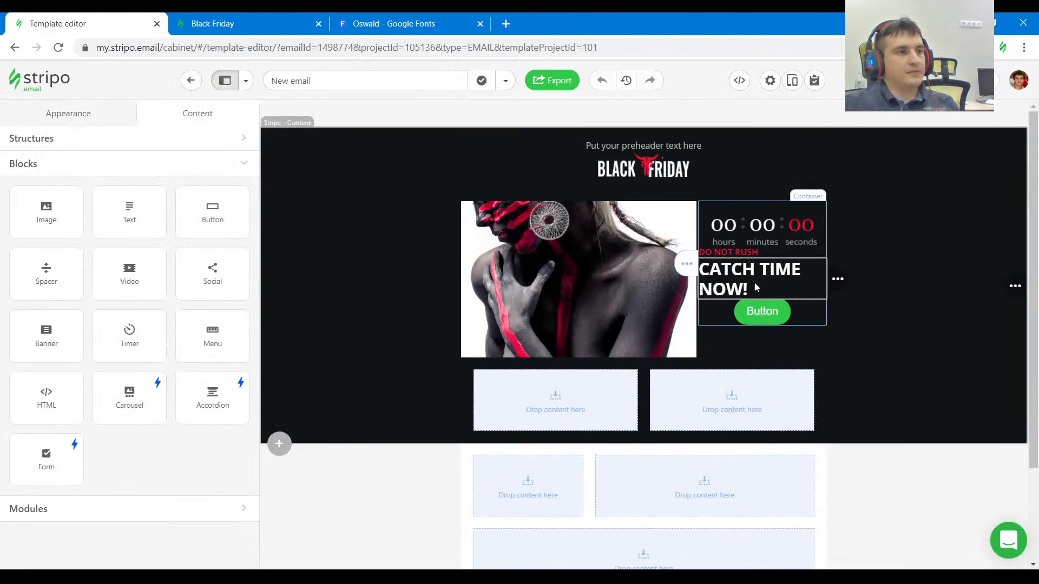
{"action": "left_click", "coordinate": [749, 250]}
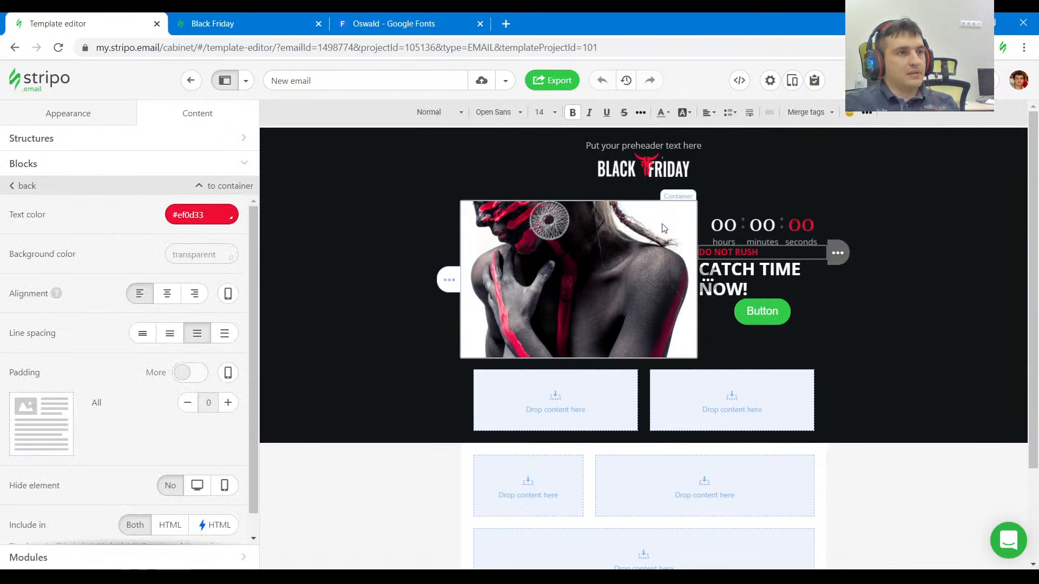
{"action": "key", "text": "ctrl+a"}
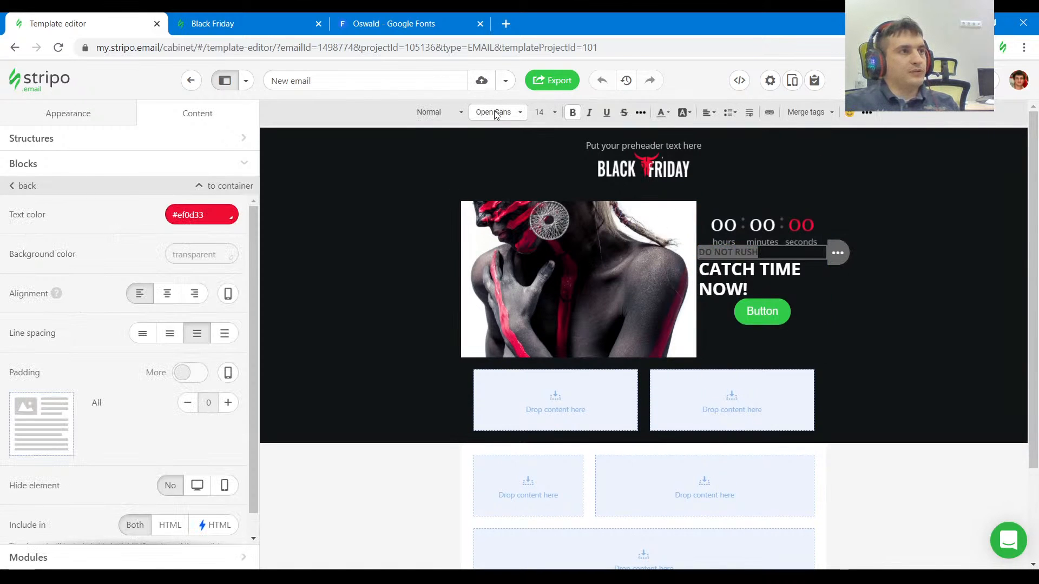
{"action": "left_click", "coordinate": [500, 115]}
{"action": "scroll", "coordinate": [550, 243], "scroll_direction": "down", "scroll_amount": 3}
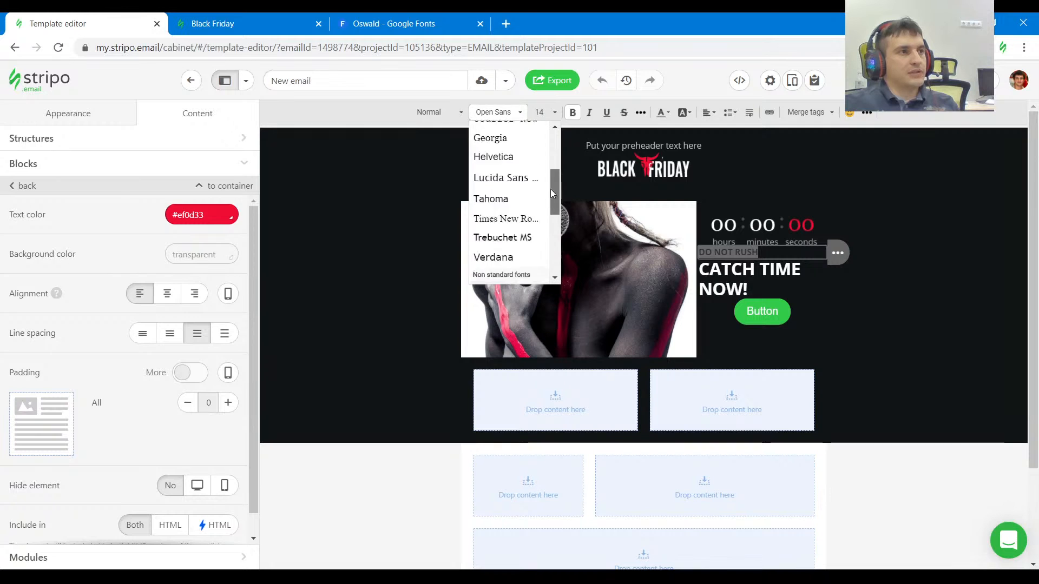
{"action": "scroll", "coordinate": [550, 147], "scroll_direction": "up", "scroll_amount": 3}
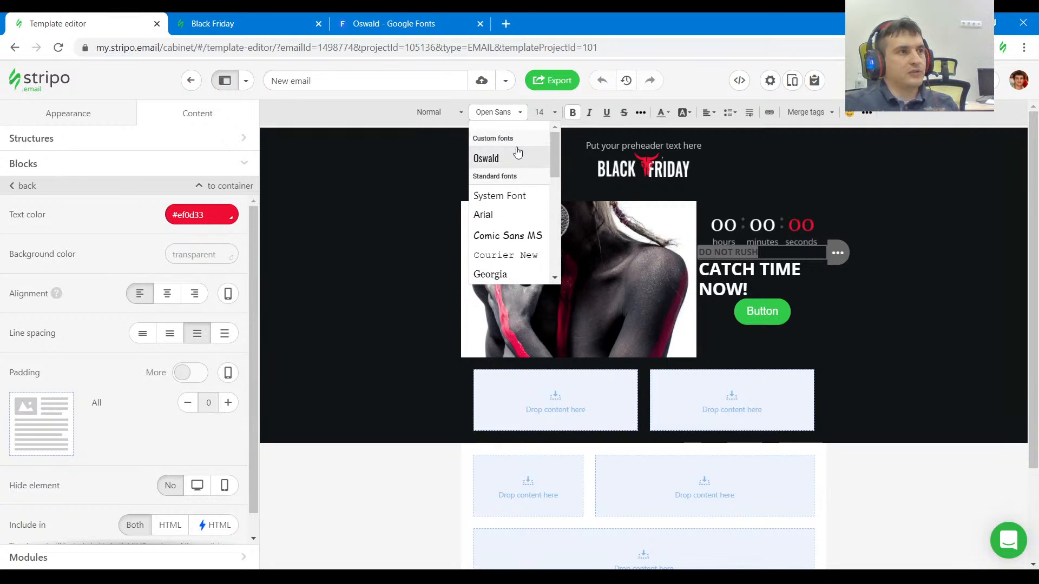
{"action": "left_click", "coordinate": [507, 161]}
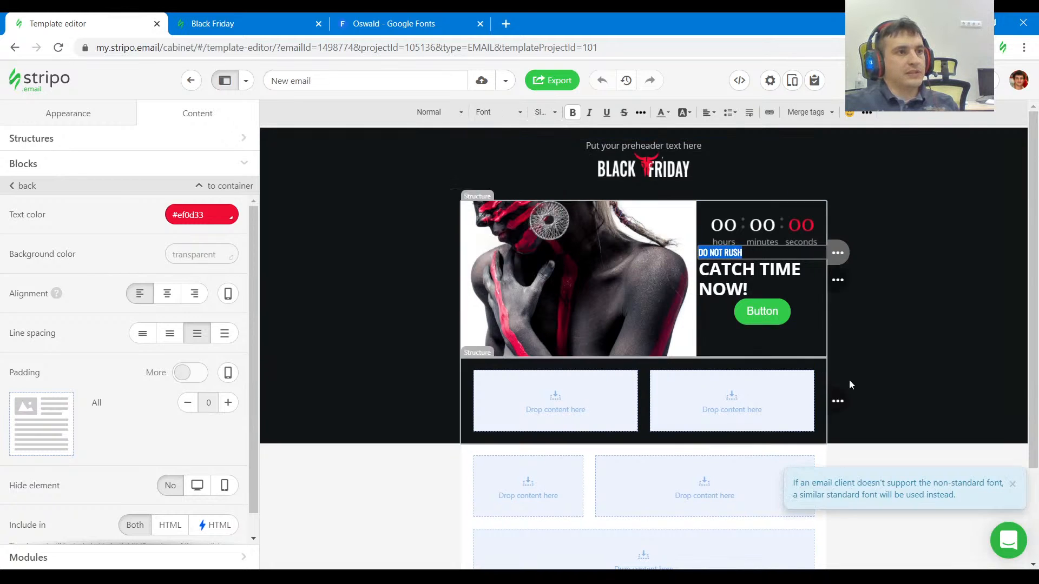
Set the CATCH TIME NOW! heading's font to Oswald and close the Google Fonts page.
{"action": "triple_click", "coordinate": [768, 276]}
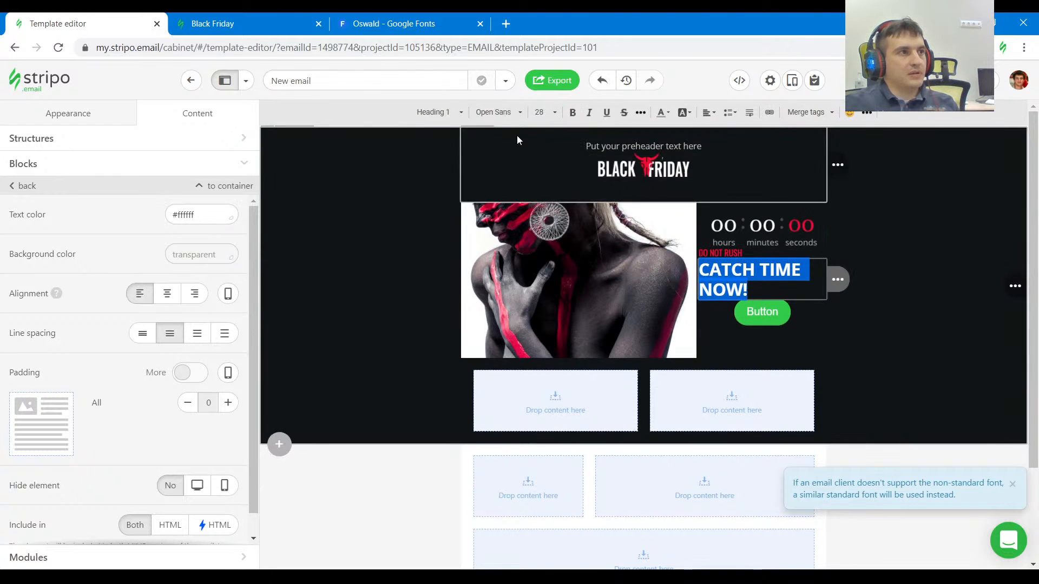
{"action": "left_click", "coordinate": [498, 114]}
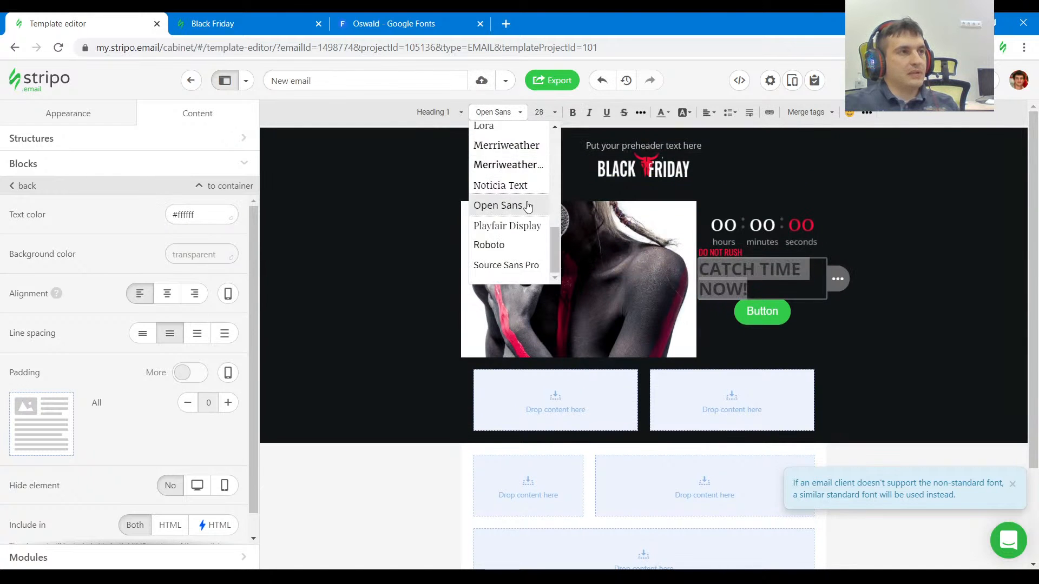
{"action": "scroll", "coordinate": [528, 206], "scroll_direction": "up", "scroll_amount": 5}
{"action": "left_click", "coordinate": [493, 159]}
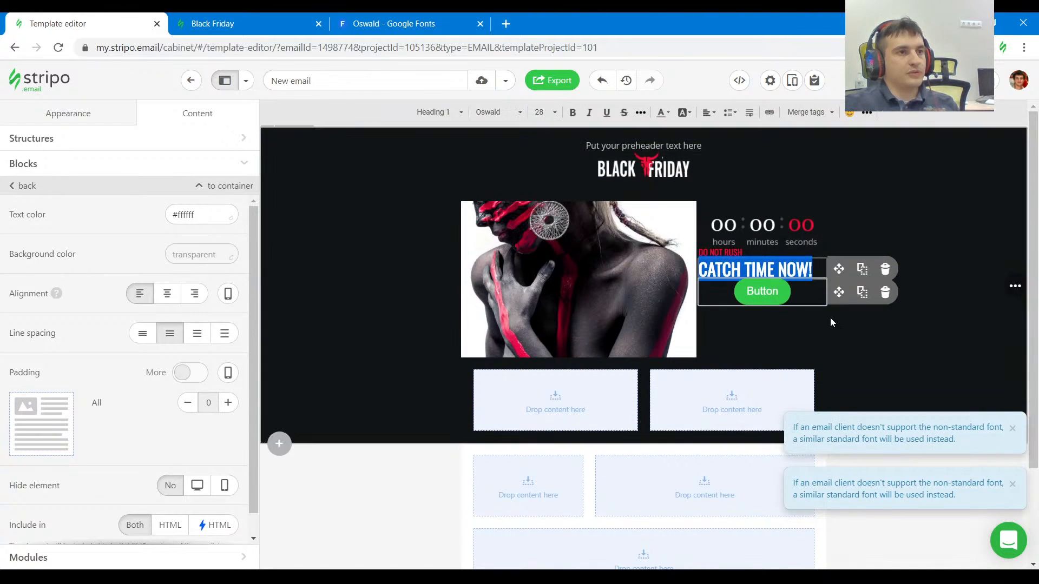
{"action": "left_click", "coordinate": [480, 23]}
Check the Black Friday reference, and give the DO NOT RUSH text block 15 padding on its left, right and top sides.
{"action": "left_click", "coordinate": [264, 24]}
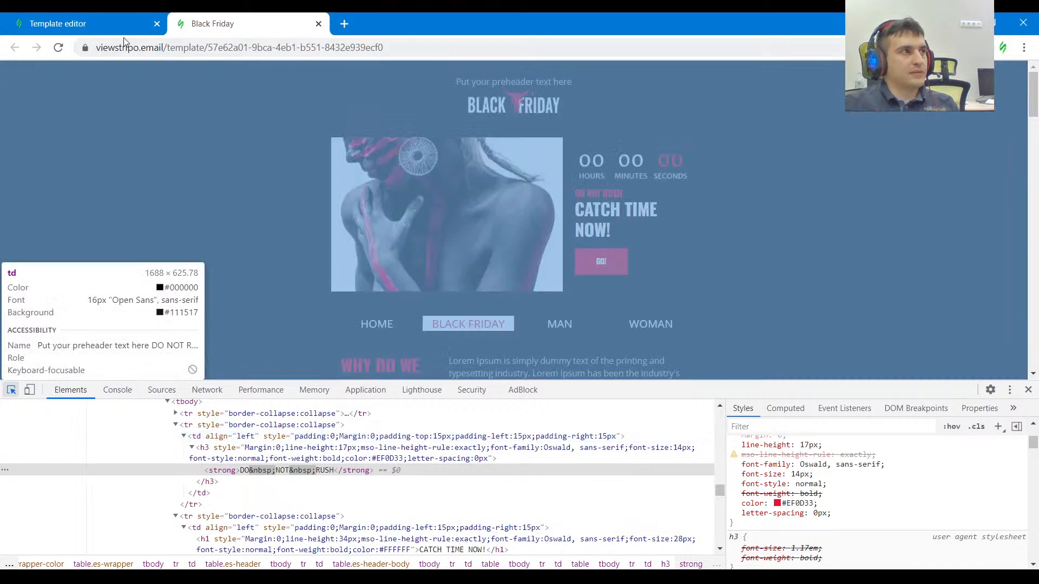
{"action": "left_click", "coordinate": [107, 25]}
{"action": "left_click", "coordinate": [734, 249]}
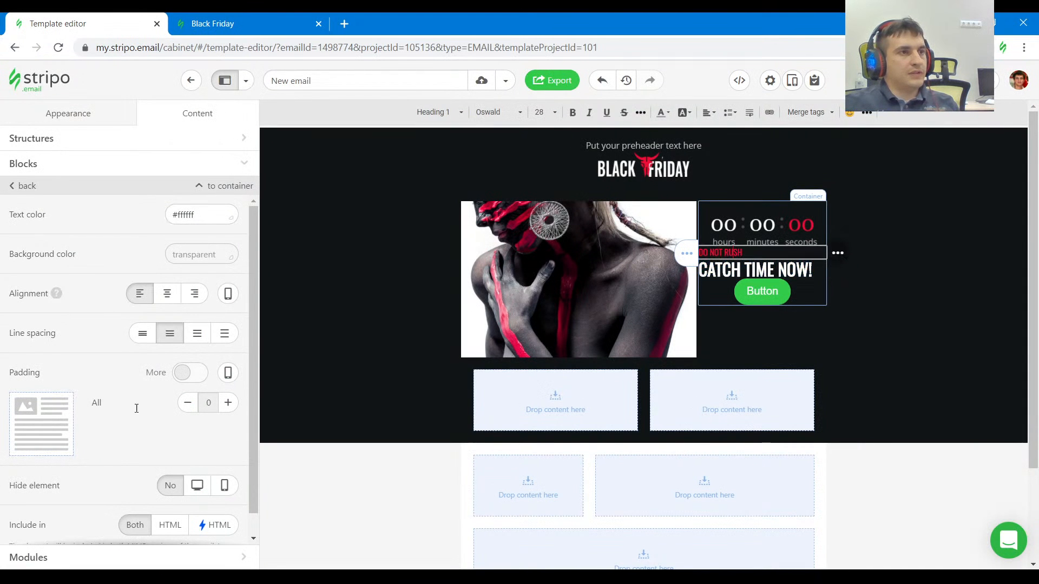
{"action": "scroll", "coordinate": [124, 384], "scroll_direction": "down", "scroll_amount": 1}
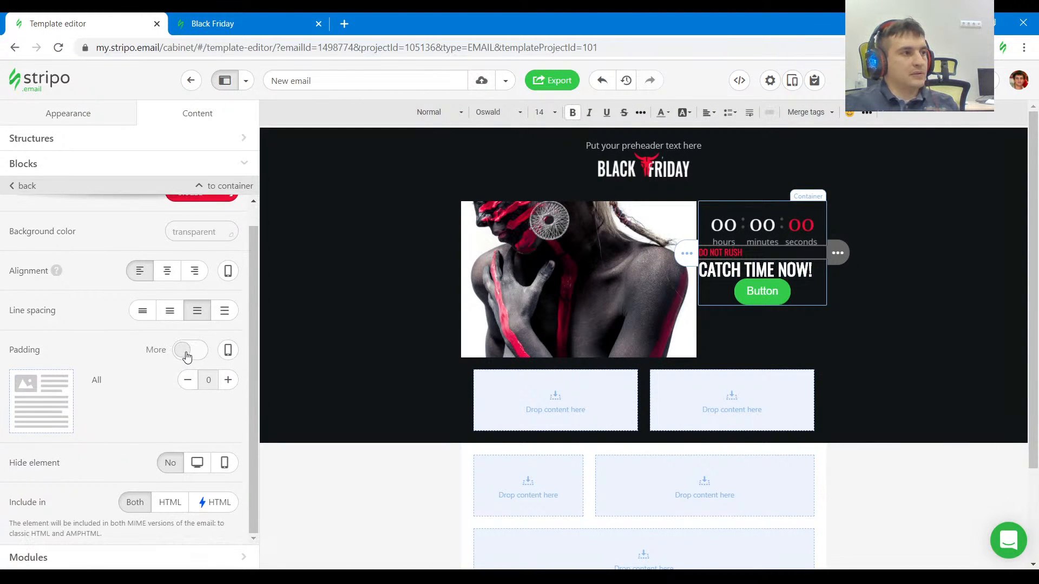
{"action": "left_click", "coordinate": [185, 350]}
{"action": "left_click", "coordinate": [227, 379]}
{"action": "left_click", "coordinate": [227, 409]}
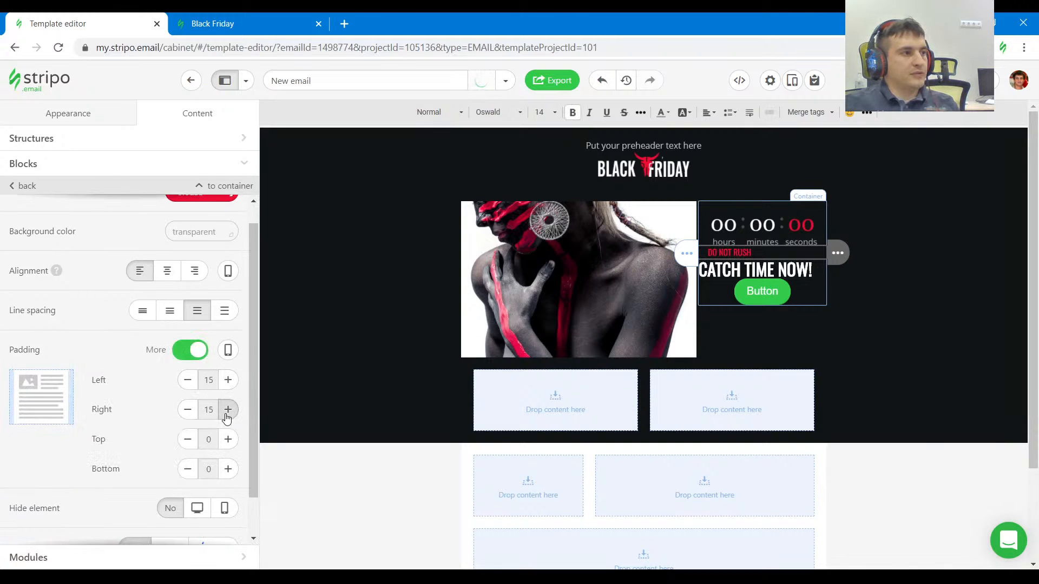
{"action": "left_click", "coordinate": [228, 439]}
Give the CATCH TIME NOW! text block individual left and right padding of 15.
{"action": "left_click", "coordinate": [771, 278]}
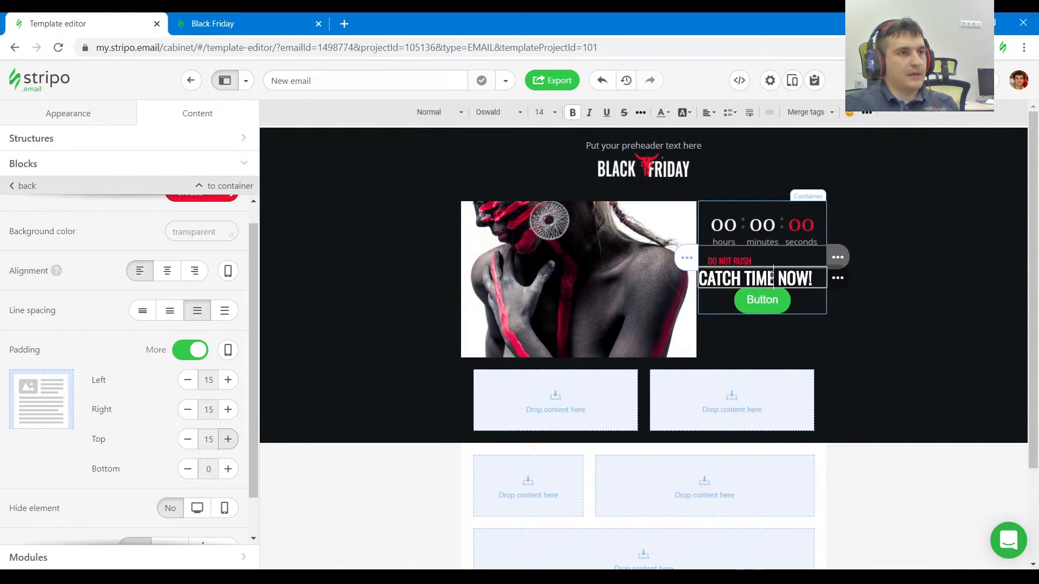
{"action": "scroll", "coordinate": [173, 379], "scroll_direction": "down", "scroll_amount": 1}
{"action": "left_click", "coordinate": [196, 350]}
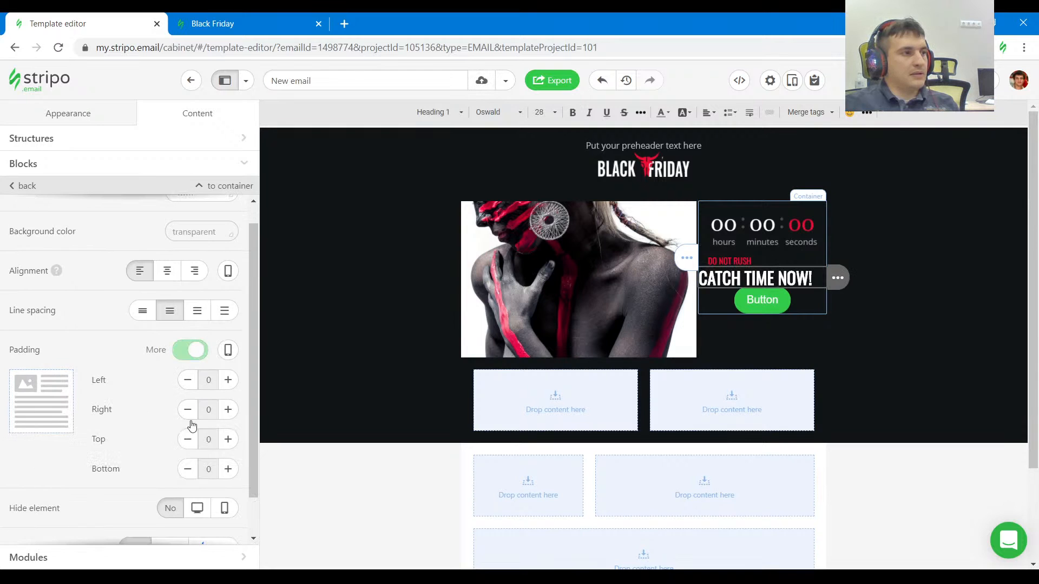
{"action": "left_click", "coordinate": [227, 380]}
{"action": "left_click", "coordinate": [228, 410]}
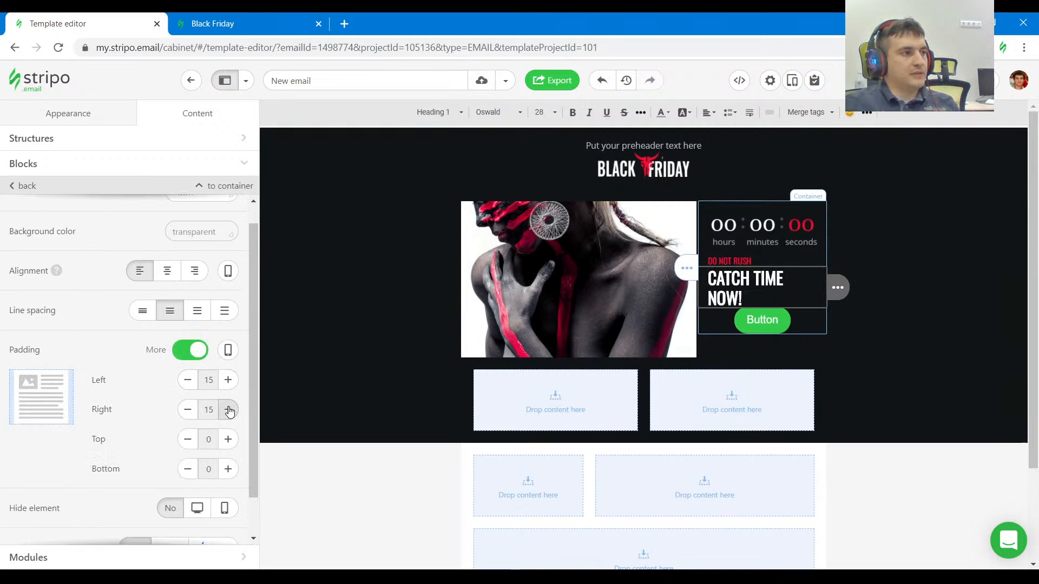
Inspect the GO! button's code and styles in the Black Friday reference email and return to the template editor.
{"action": "left_click", "coordinate": [235, 24]}
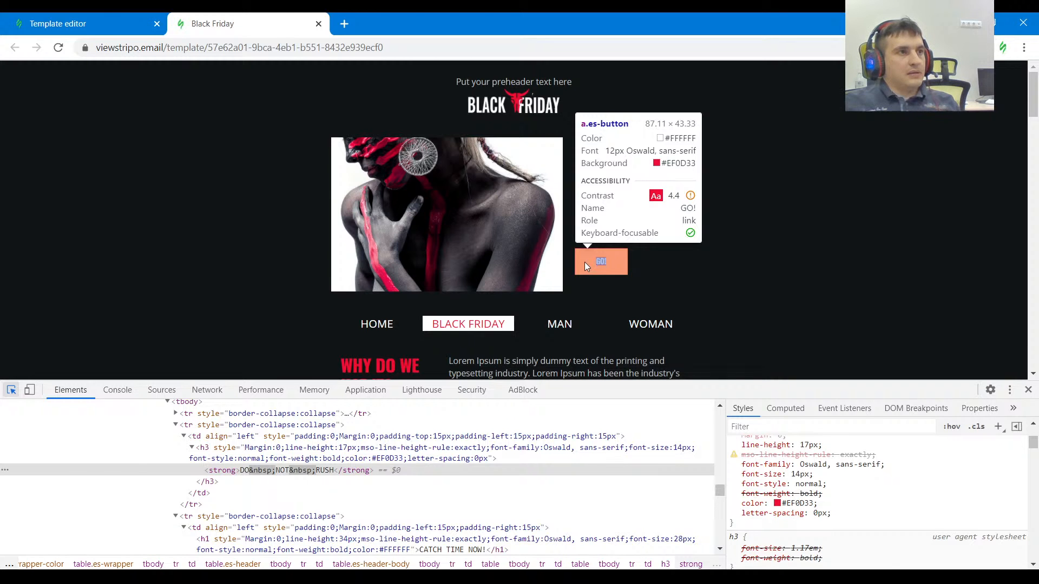
{"action": "left_click", "coordinate": [584, 262]}
{"action": "left_click", "coordinate": [70, 23]}
Copy the DO NOT RUSH text's color #ef0d33 into the email's general button color setting.
{"action": "left_click", "coordinate": [74, 115]}
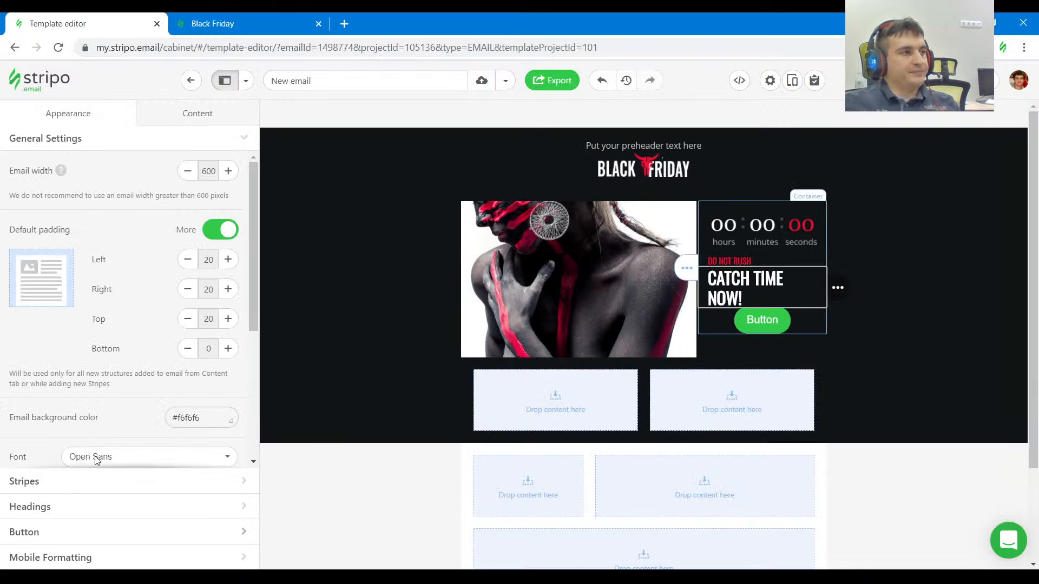
{"action": "left_click", "coordinate": [92, 532]}
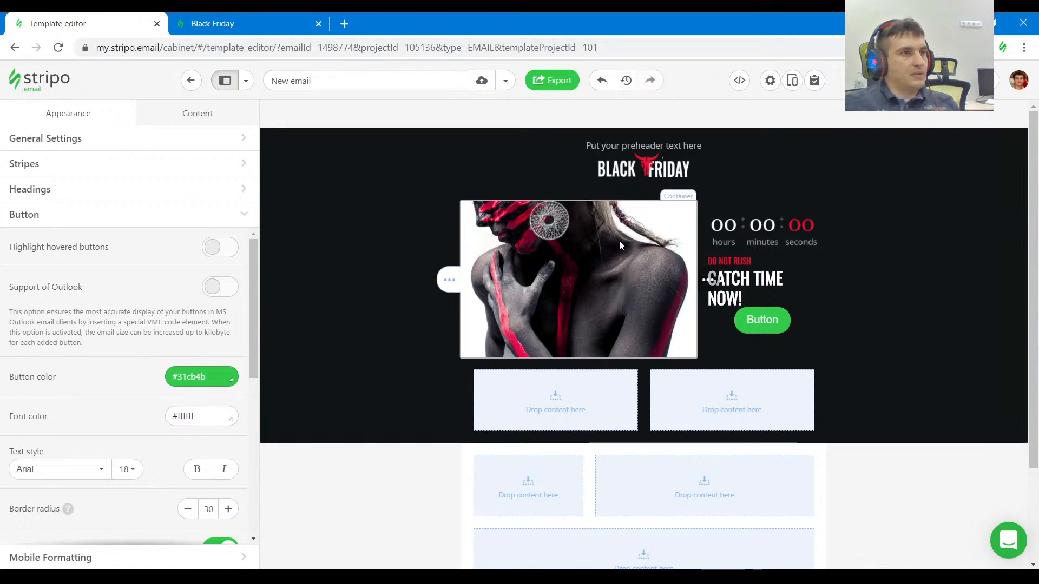
{"action": "left_click", "coordinate": [718, 261]}
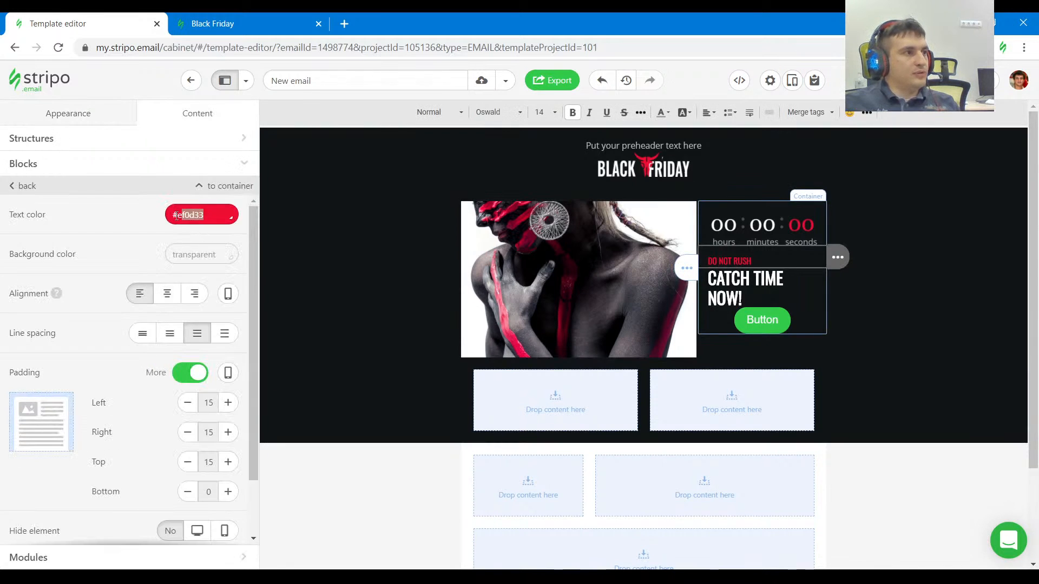
{"action": "left_click", "coordinate": [68, 112]}
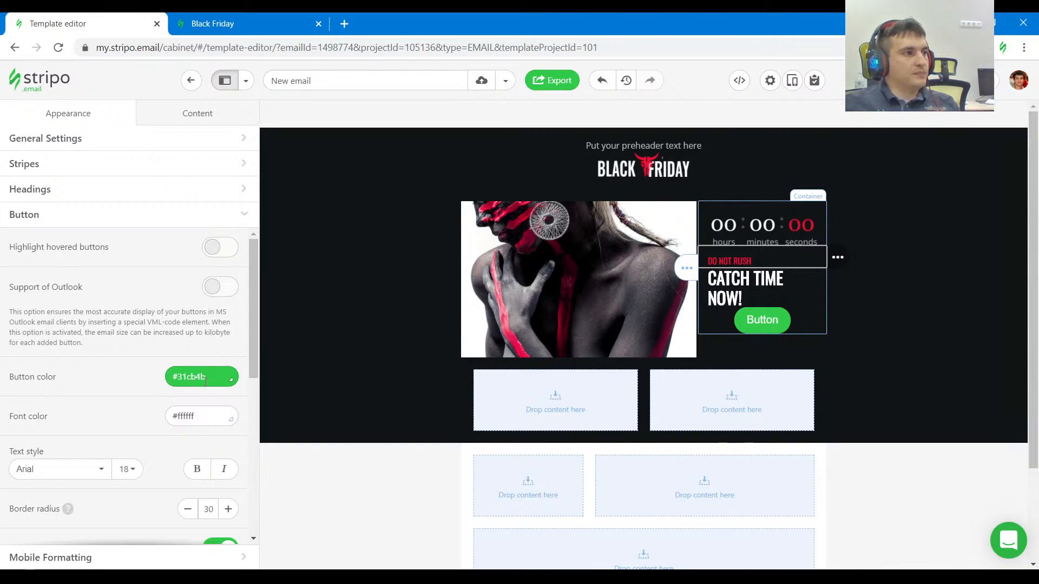
{"action": "left_click_drag", "start_coordinate": [205, 382], "coordinate": [84, 364]}
{"action": "type", "text": "#ef0d33"}
Reduce the general button border radius to 0 and switch the button border to one common setting for all sides.
{"action": "scroll", "coordinate": [120, 424], "scroll_direction": "down", "scroll_amount": 2}
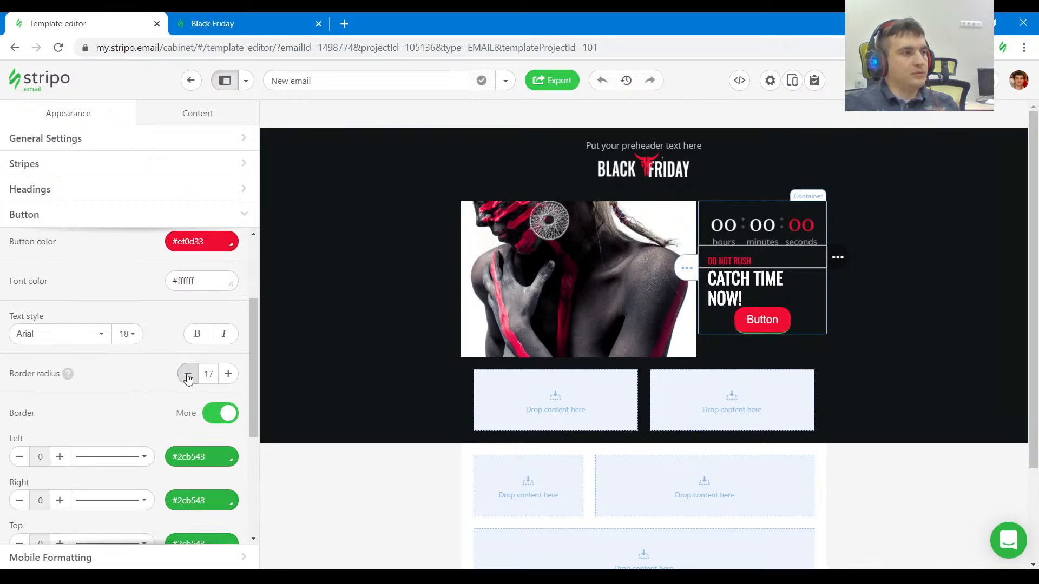
{"action": "left_click", "coordinate": [188, 375]}
{"action": "left_click", "coordinate": [187, 375]}
{"action": "left_click", "coordinate": [188, 375]}
{"action": "left_click", "coordinate": [187, 375]}
{"action": "left_click", "coordinate": [187, 375]}
{"action": "left_click", "coordinate": [188, 375]}
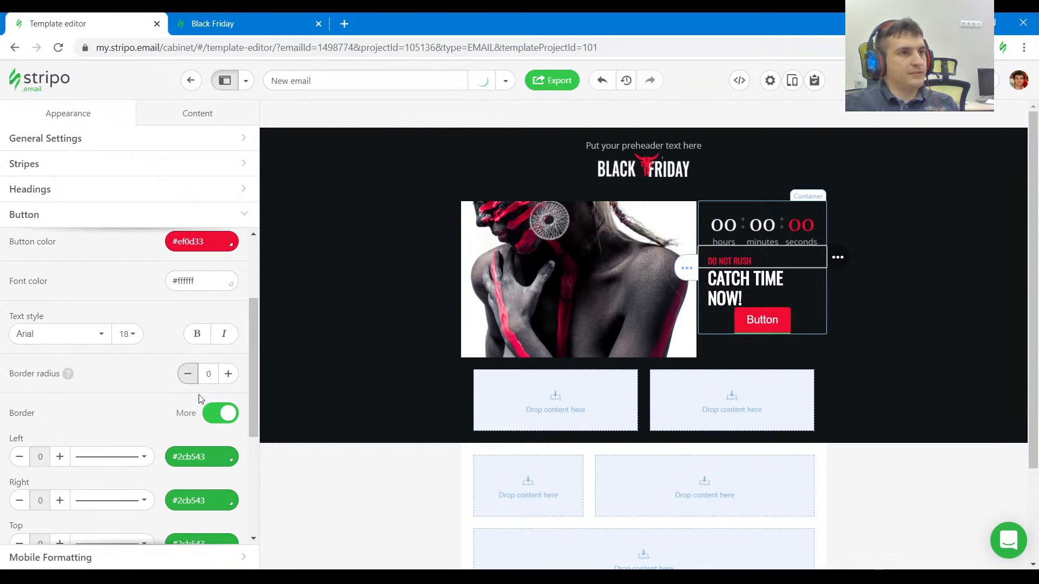
{"action": "left_click", "coordinate": [219, 416]}
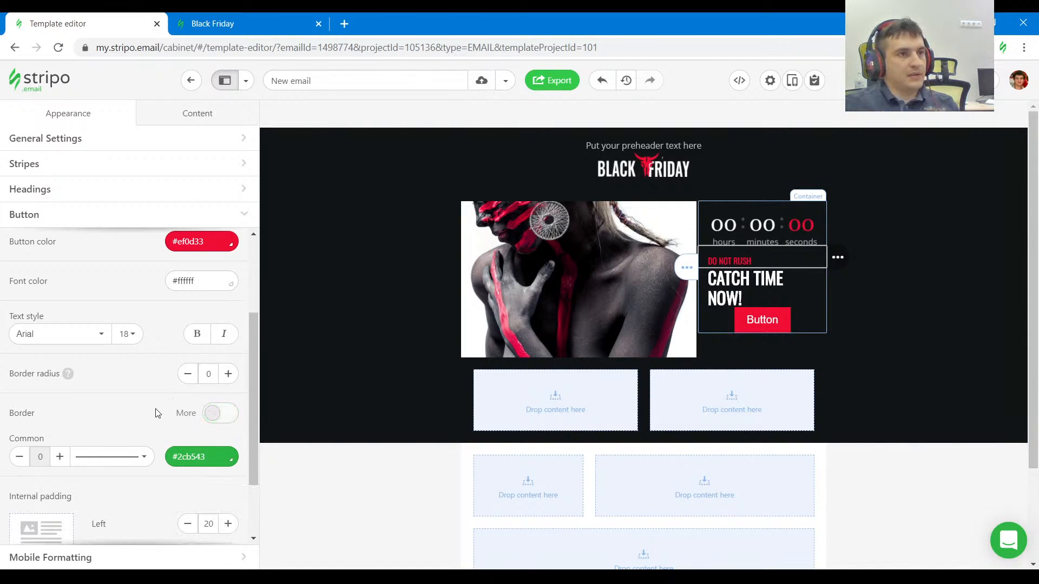
Check the GO! button's font in the reference email and set the general button font to Oswald.
{"action": "scroll", "coordinate": [148, 409], "scroll_direction": "up", "scroll_amount": 3}
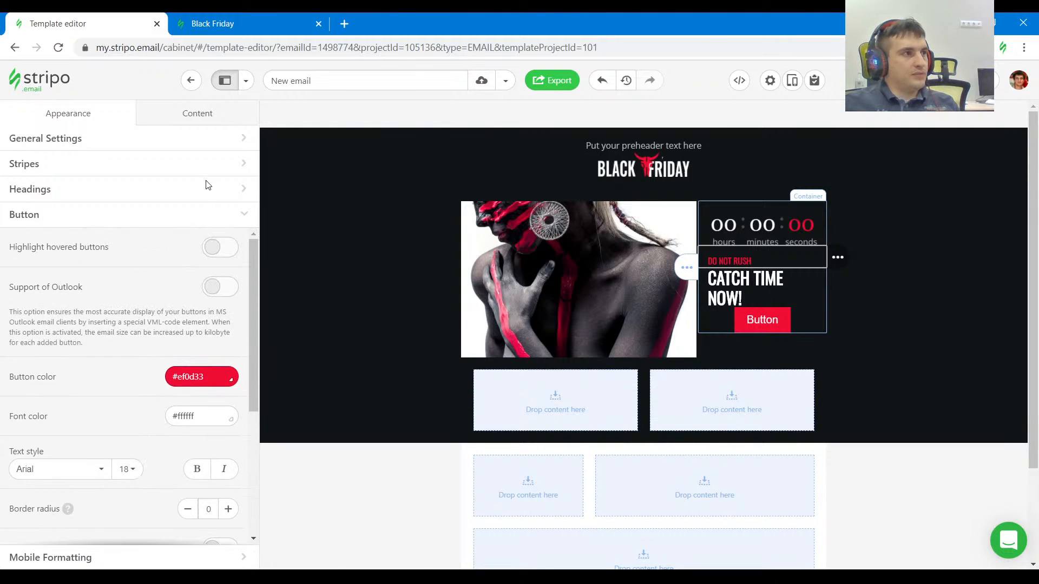
{"action": "left_click", "coordinate": [216, 23]}
{"action": "left_click", "coordinate": [11, 390]}
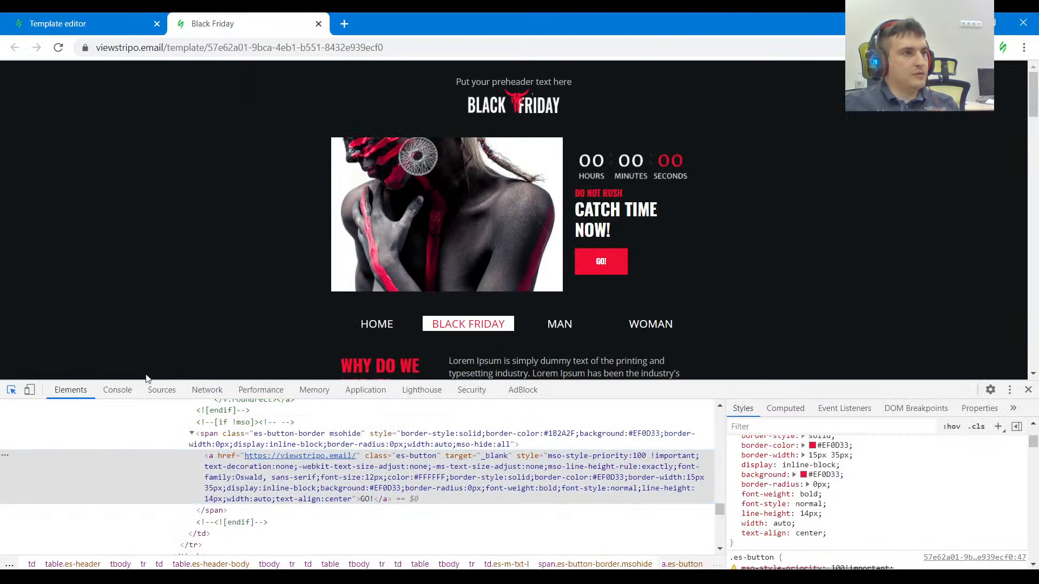
{"action": "left_click", "coordinate": [121, 22]}
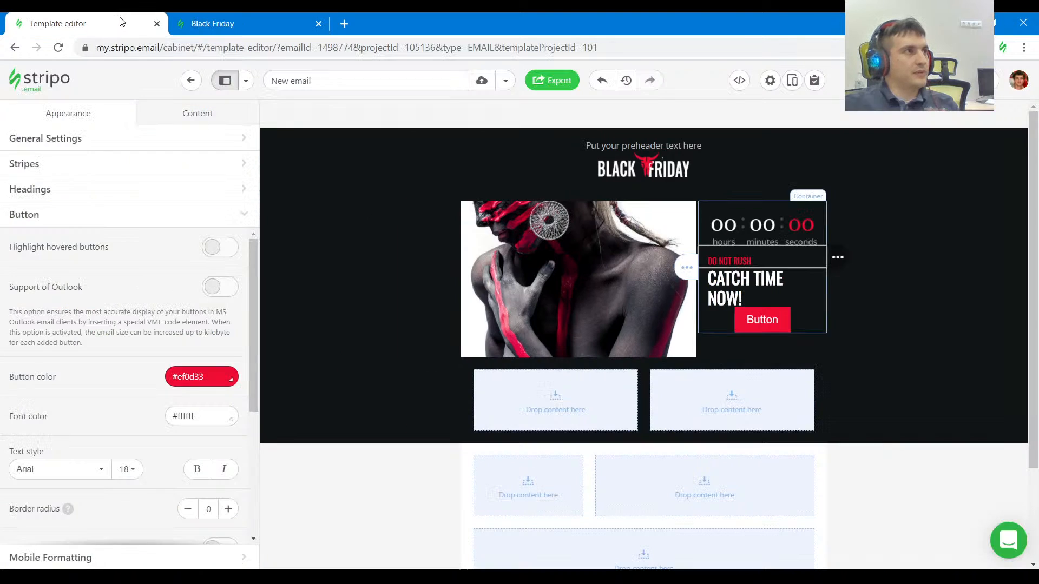
{"action": "left_click", "coordinate": [72, 475]}
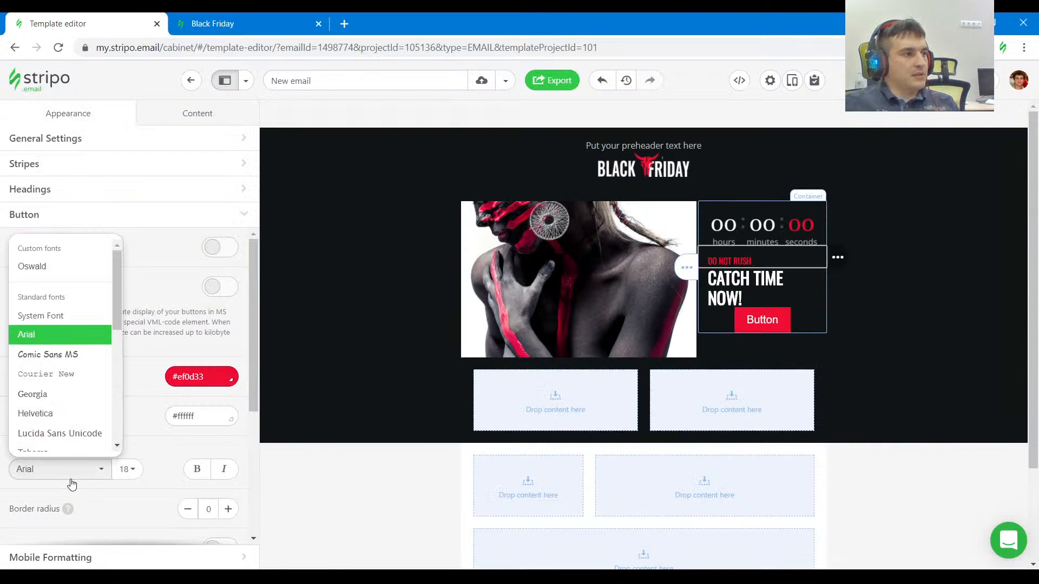
{"action": "left_click", "coordinate": [64, 274]}
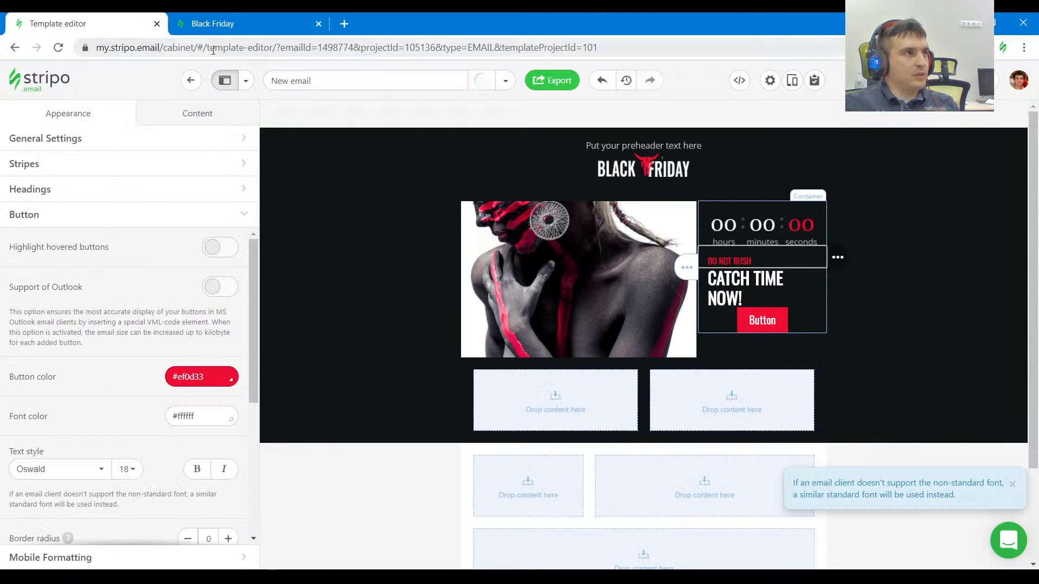
Check the GO! button's text style in the reference email, and set the general button text to size 12 and bold.
{"action": "left_click", "coordinate": [219, 24]}
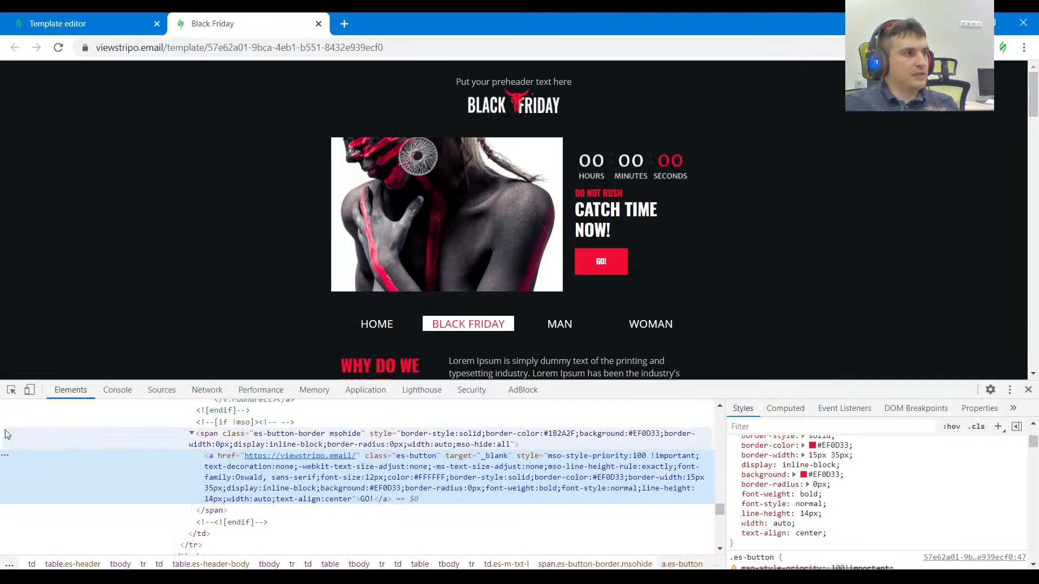
{"action": "left_click", "coordinate": [11, 390]}
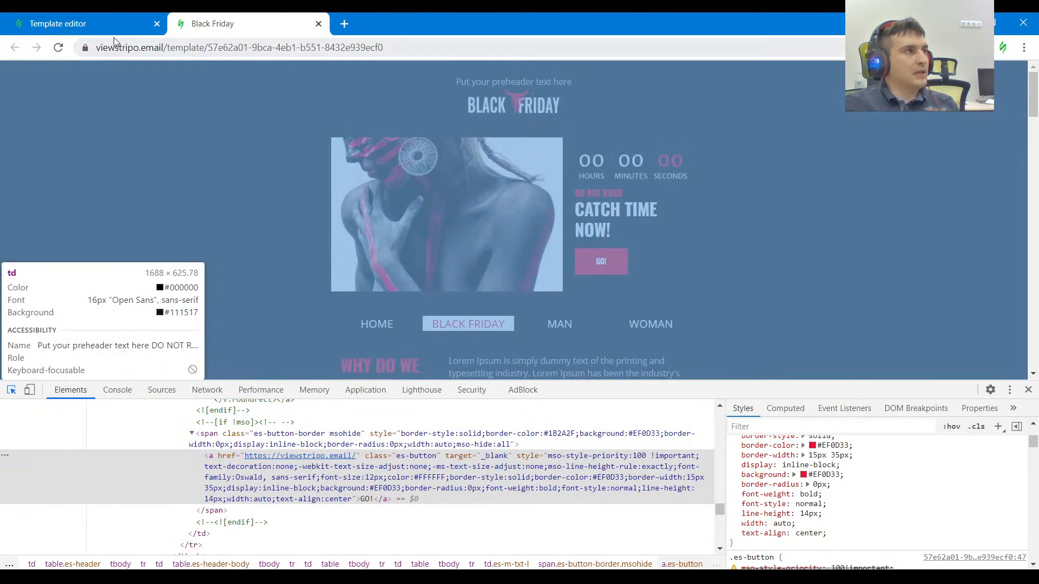
{"action": "left_click", "coordinate": [81, 23]}
{"action": "scroll", "coordinate": [161, 463], "scroll_direction": "down", "scroll_amount": 1}
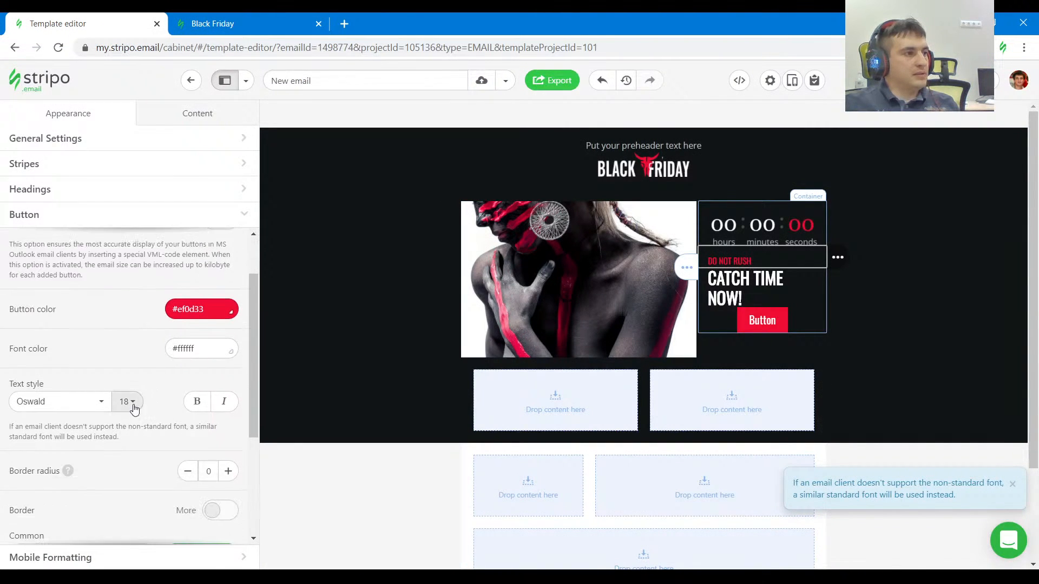
{"action": "left_click", "coordinate": [131, 404]}
{"action": "left_click", "coordinate": [136, 279]}
{"action": "left_click", "coordinate": [197, 401]}
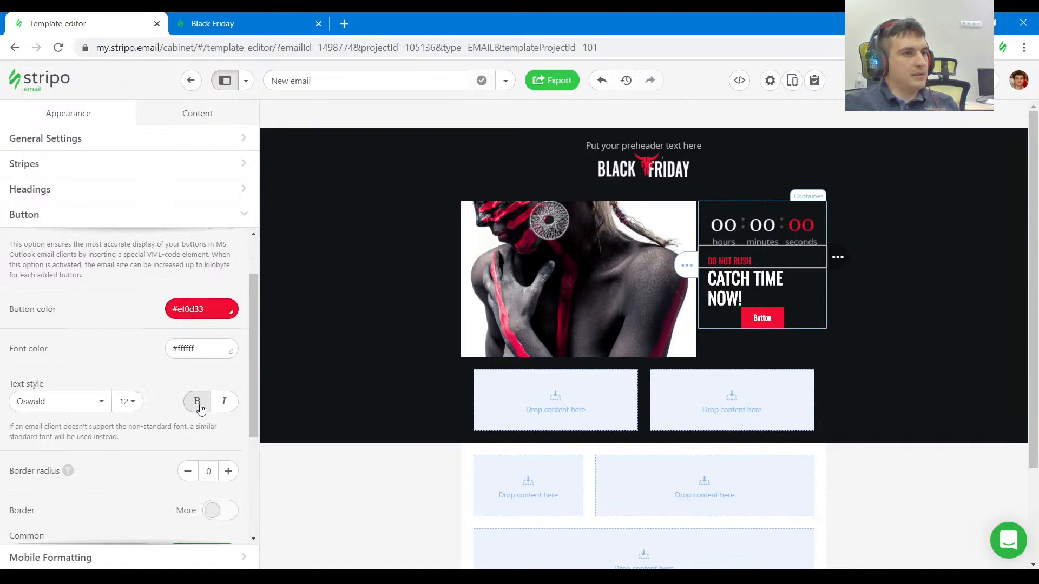
{"action": "scroll", "coordinate": [167, 429], "scroll_direction": "up", "scroll_amount": 1}
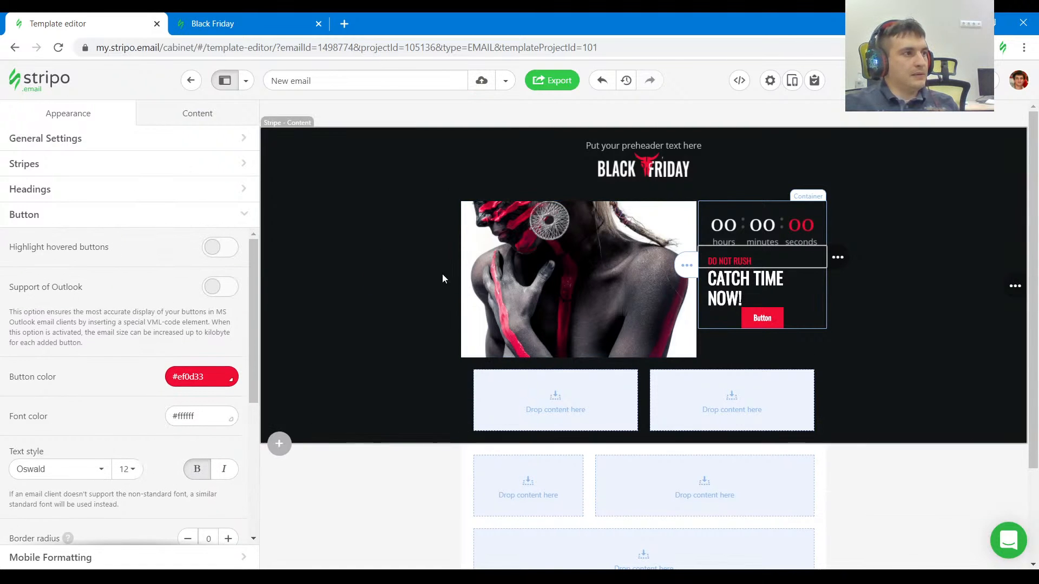
Change the label of the button under CATCH TIME NOW! to GO!, matching the reference email.
{"action": "left_click", "coordinate": [782, 321]}
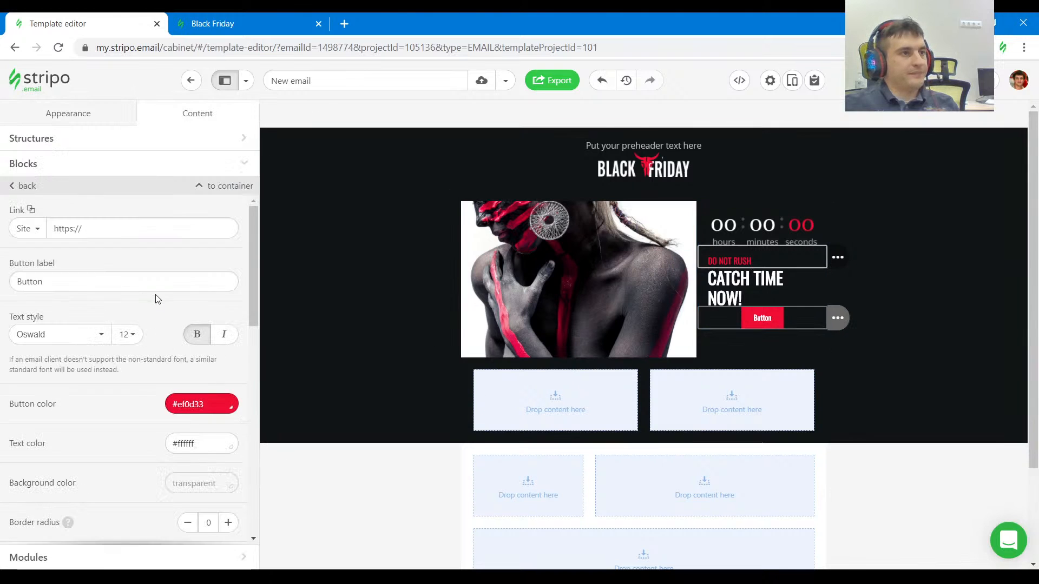
{"action": "left_click_drag", "start_coordinate": [50, 282], "coordinate": [3, 284]}
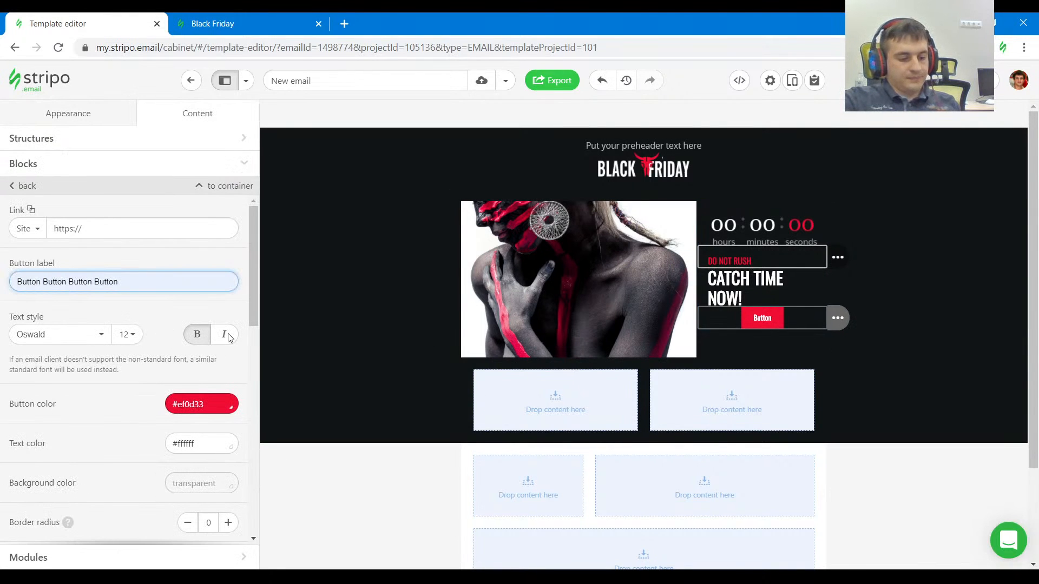
{"action": "type", "text": "OK"}
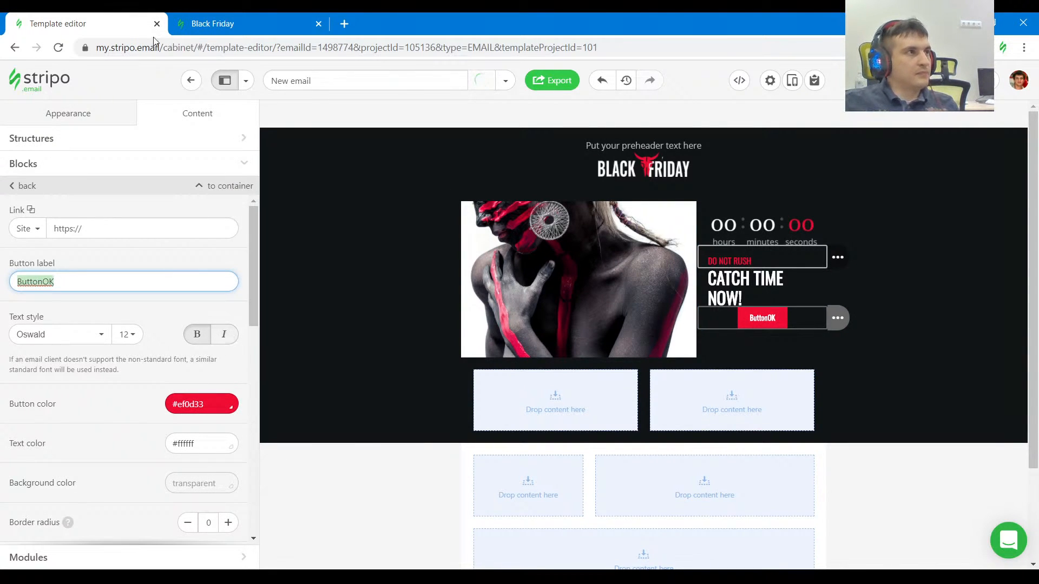
{"action": "left_click", "coordinate": [225, 27]}
{"action": "left_click", "coordinate": [146, 28]}
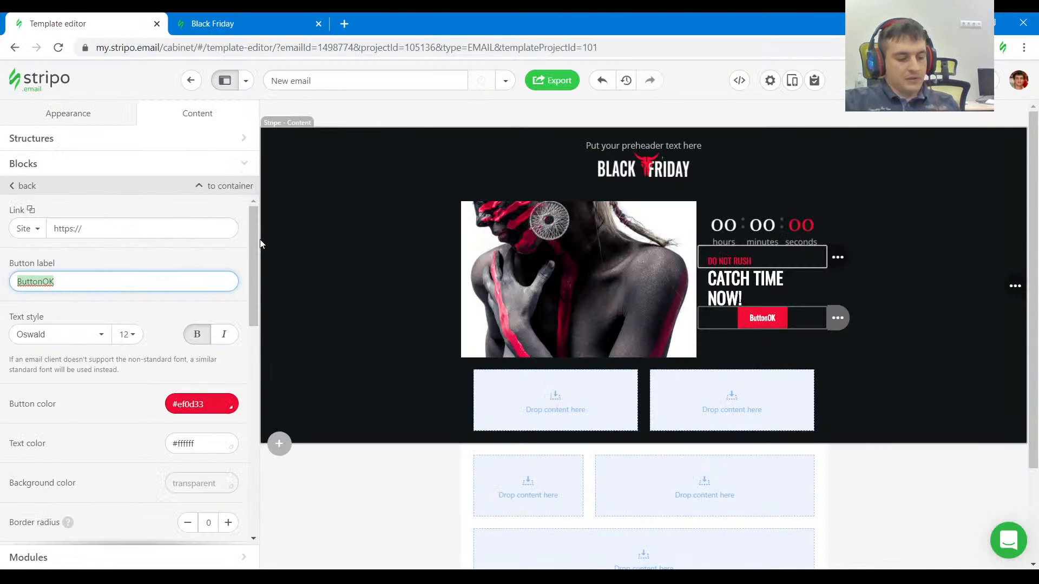
{"action": "type", "text": "GO!"}
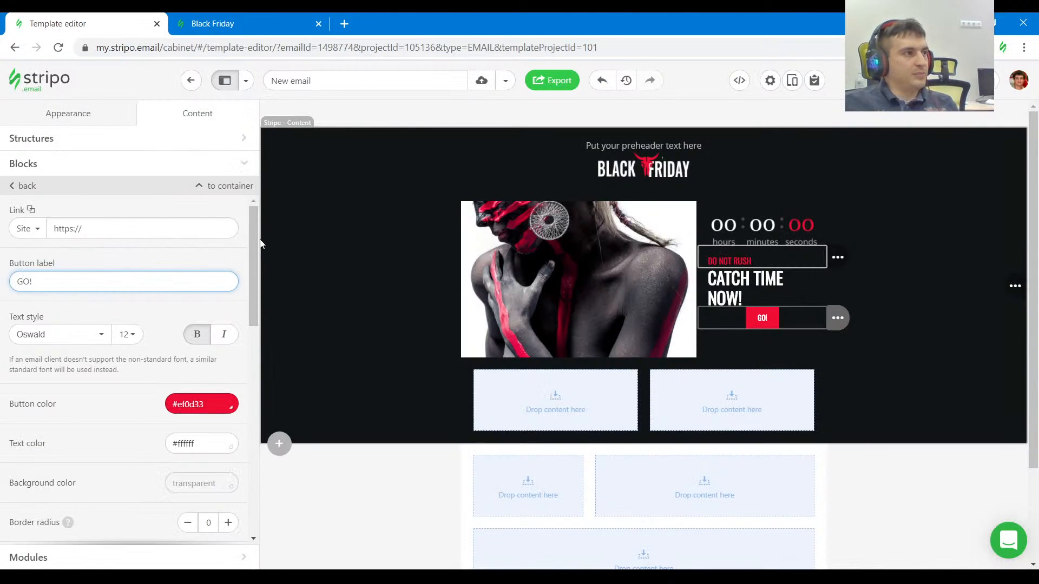
{"action": "left_click", "coordinate": [149, 312]}
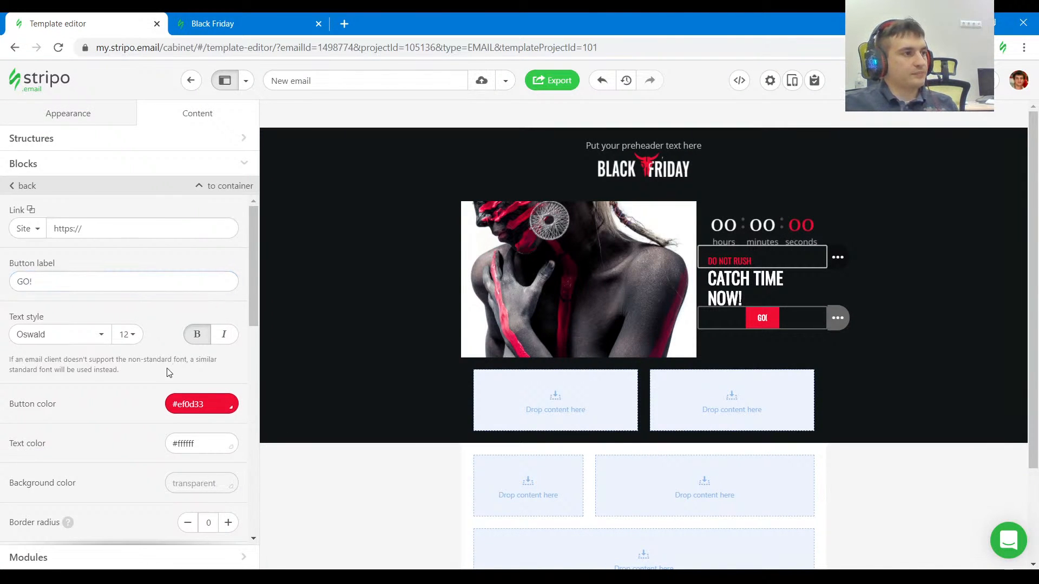
Set the GO! button's internal padding to 30 left and right, and 15 top and bottom.
{"action": "scroll", "coordinate": [168, 378], "scroll_direction": "down", "scroll_amount": 9}
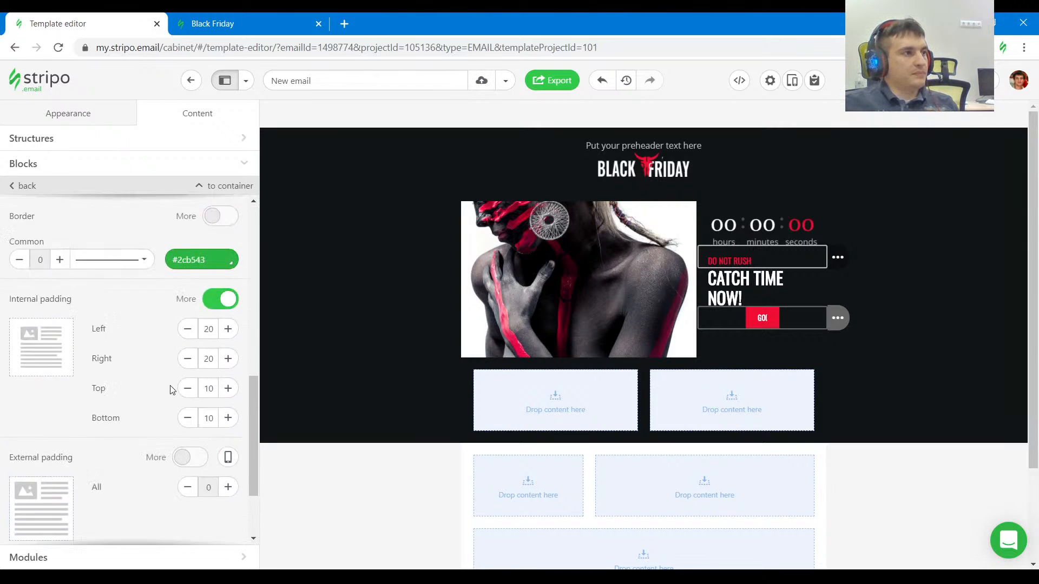
{"action": "scroll", "coordinate": [172, 388], "scroll_direction": "down", "scroll_amount": 1}
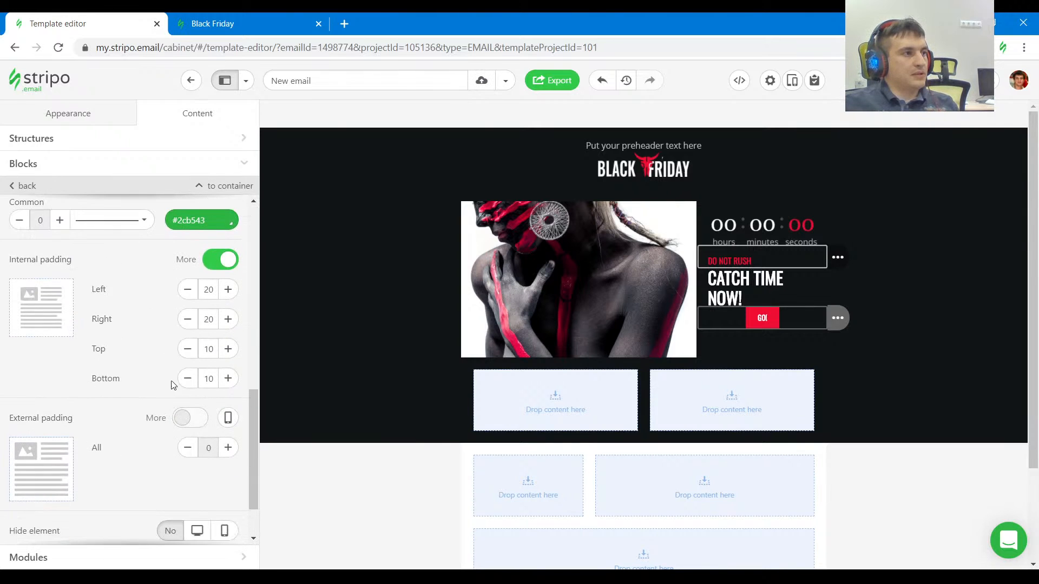
{"action": "left_click", "coordinate": [228, 290]}
{"action": "left_click", "coordinate": [229, 320]}
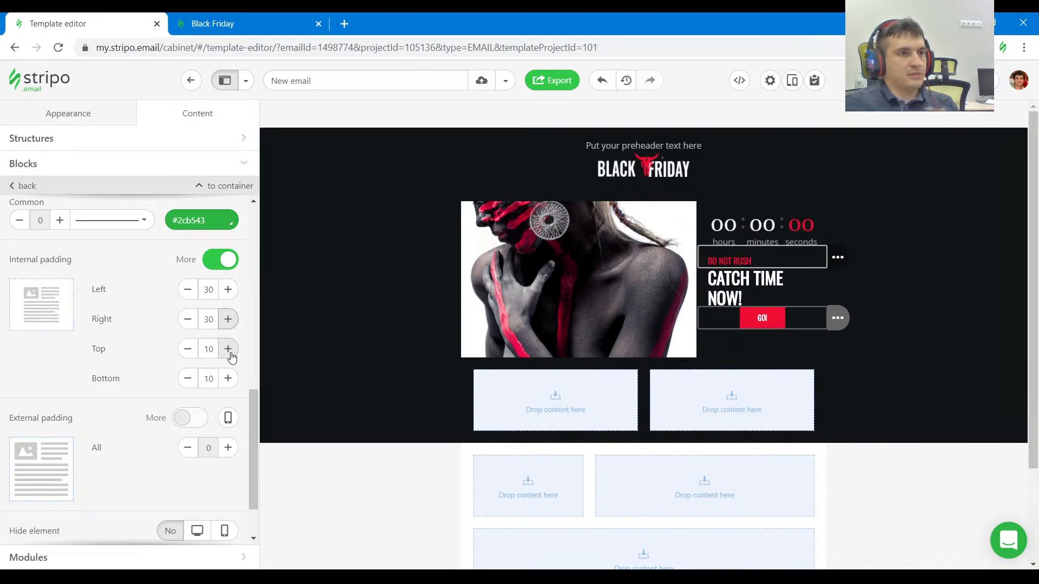
{"action": "left_click", "coordinate": [228, 349]}
{"action": "left_click", "coordinate": [228, 379]}
Check the GO! button's padding in the reference email and set its left and right internal padding to 35.
{"action": "key", "text": "ctrl+Tab"}
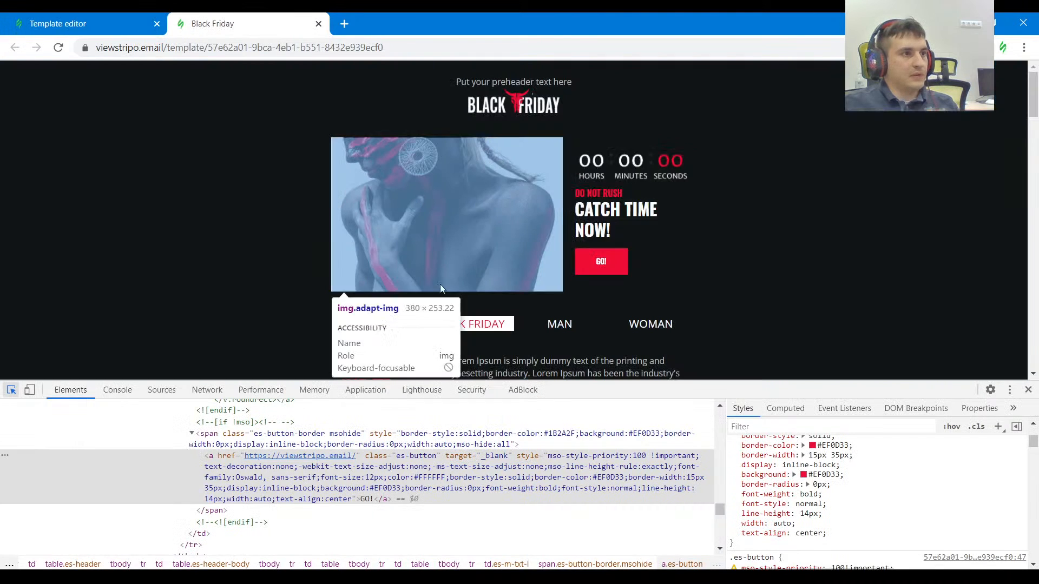
{"action": "left_click", "coordinate": [616, 261]}
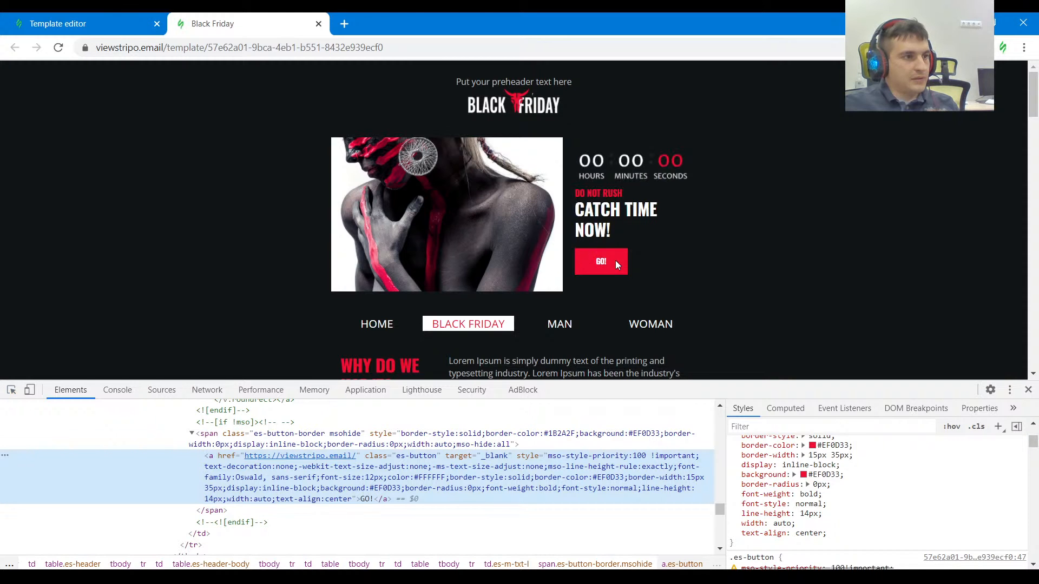
{"action": "left_click", "coordinate": [65, 24]}
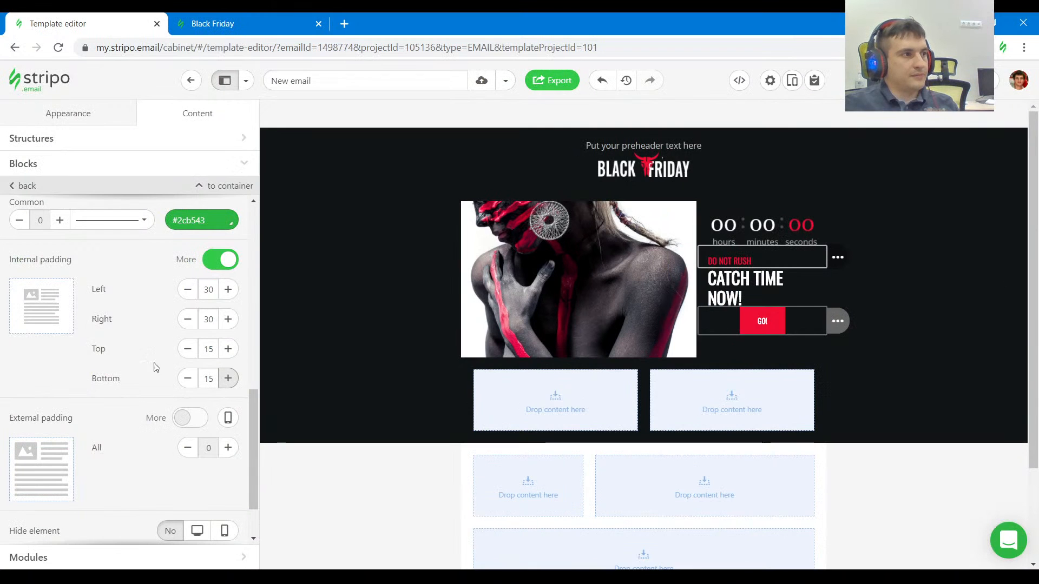
{"action": "left_click", "coordinate": [227, 289]}
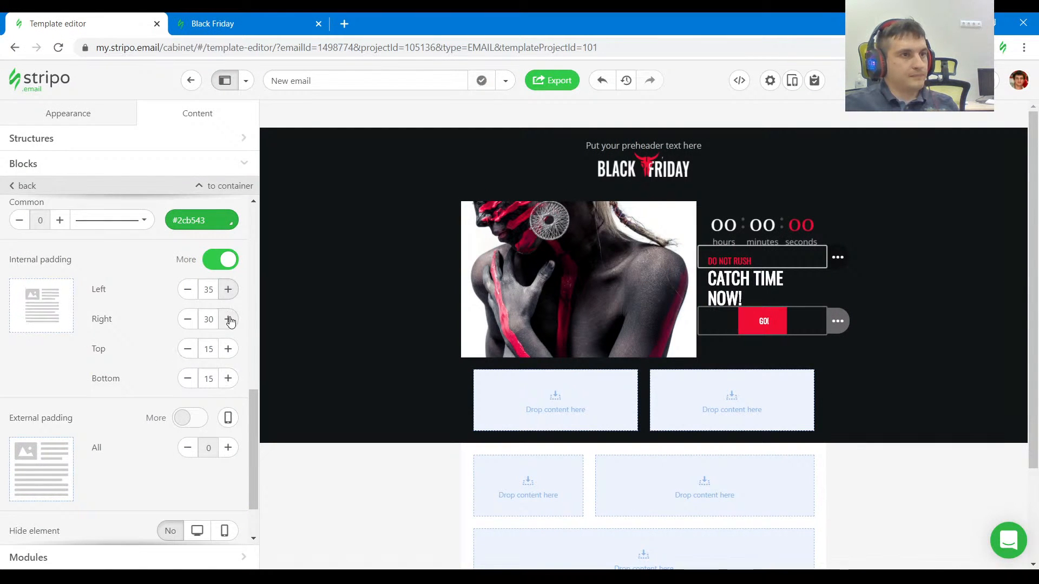
{"action": "left_click", "coordinate": [228, 319]}
Align the GO! button to the left and give it an individual left external padding of 15.
{"action": "scroll", "coordinate": [152, 337], "scroll_direction": "up", "scroll_amount": 3}
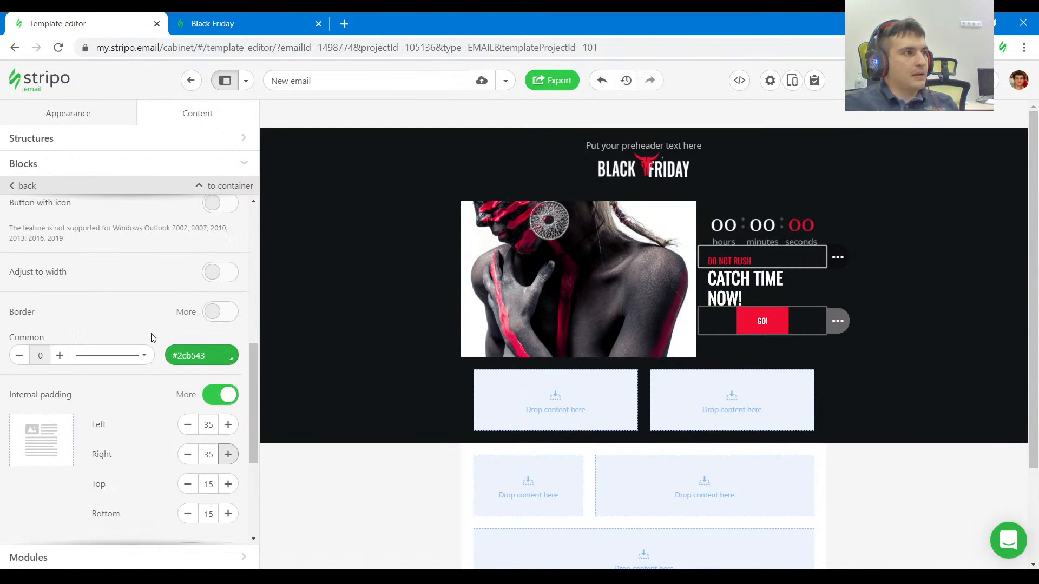
{"action": "scroll", "coordinate": [152, 338], "scroll_direction": "up", "scroll_amount": 4}
{"action": "left_click", "coordinate": [138, 367]}
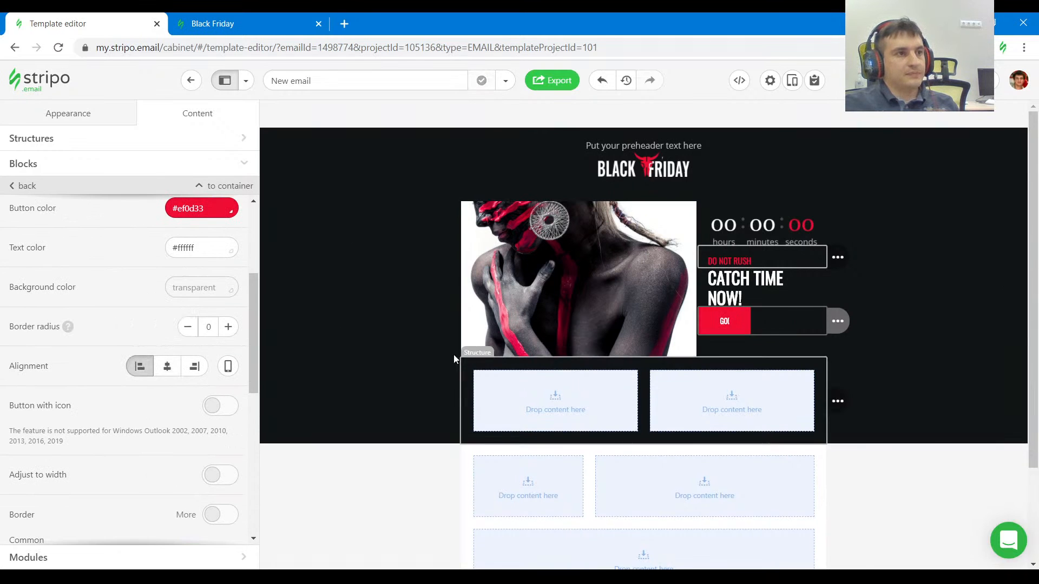
{"action": "scroll", "coordinate": [169, 373], "scroll_direction": "down", "scroll_amount": 7}
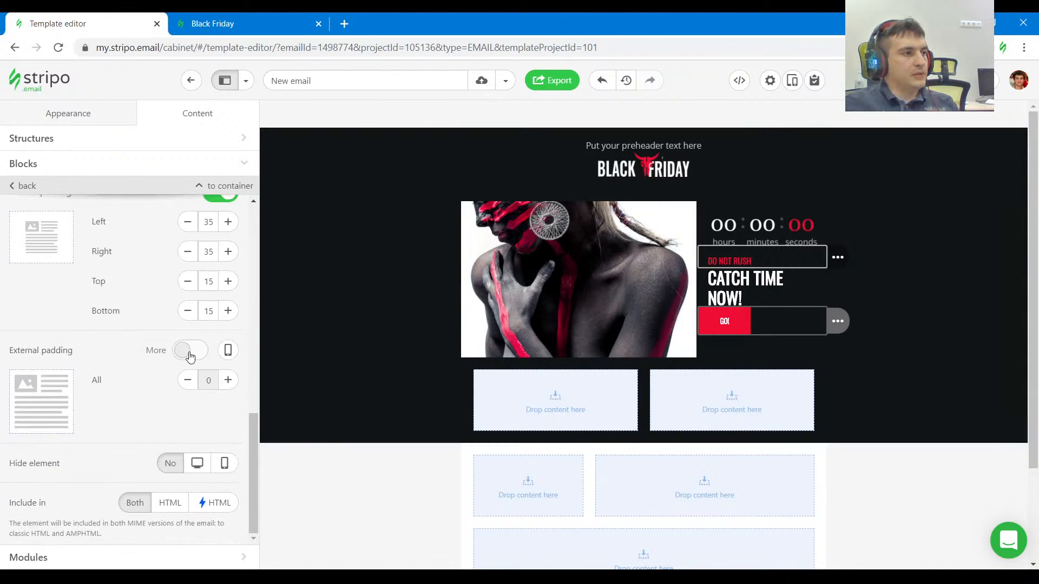
{"action": "left_click", "coordinate": [190, 350]}
{"action": "left_click", "coordinate": [228, 380]}
{"action": "left_click", "coordinate": [228, 380]}
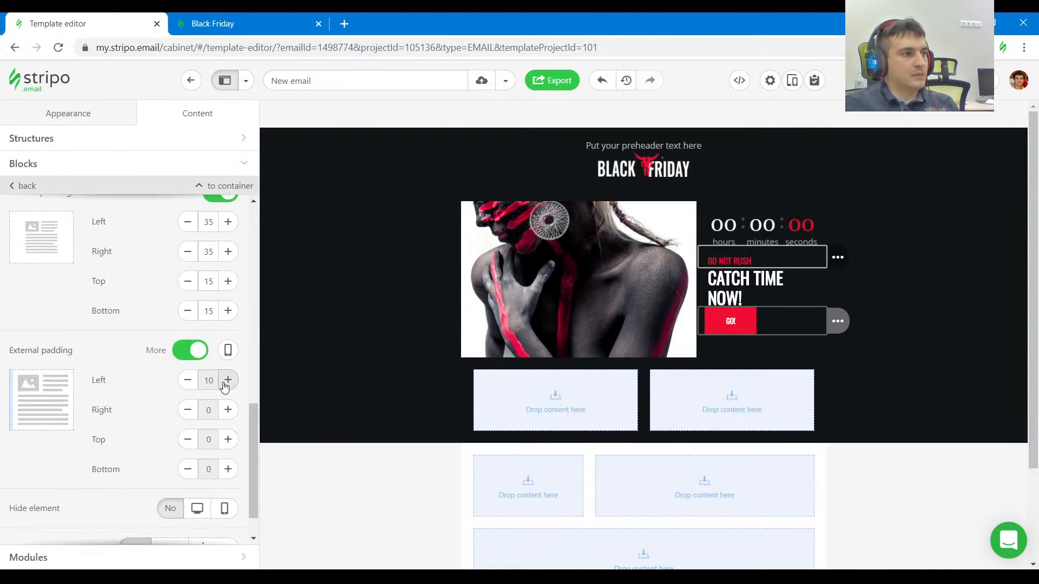
{"action": "left_click", "coordinate": [228, 380]}
Check the GO! button's outer padding in the reference email and set external padding to 15 right, 15 top and 20 bottom.
{"action": "left_click", "coordinate": [239, 26]}
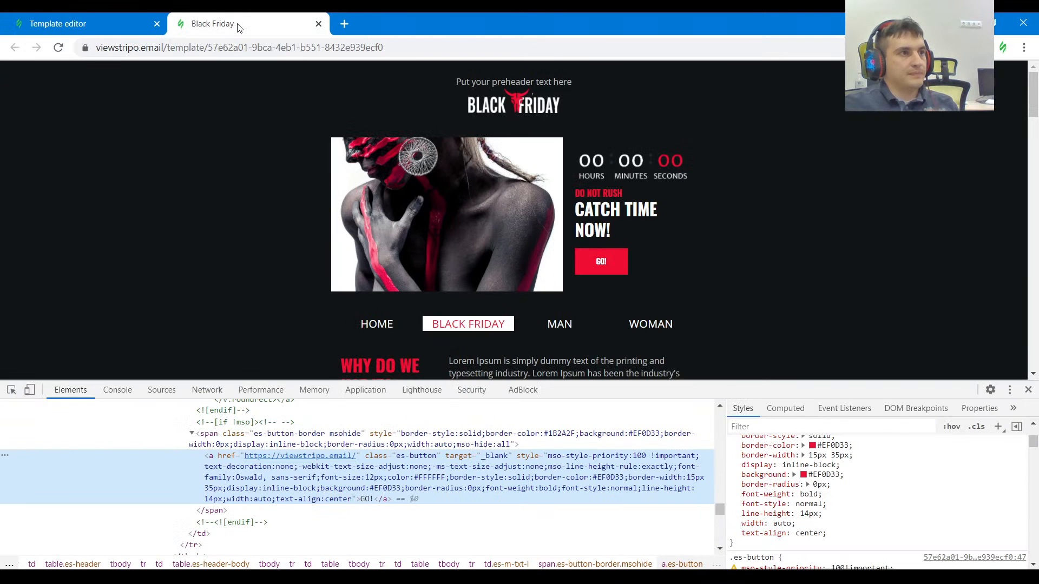
{"action": "key", "text": "ctrl+shift+c"}
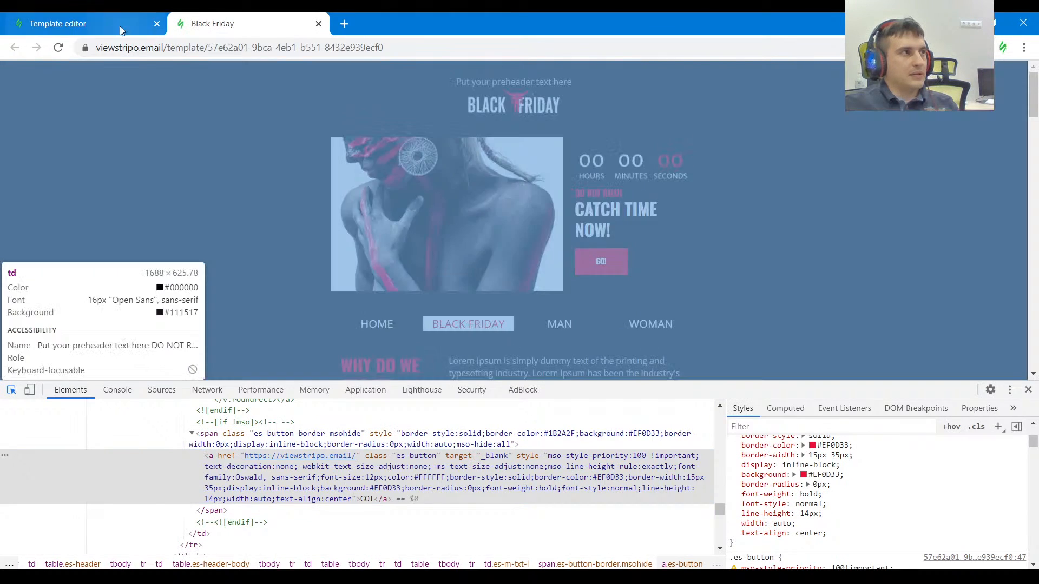
{"action": "left_click", "coordinate": [81, 23]}
{"action": "left_click", "coordinate": [227, 410]}
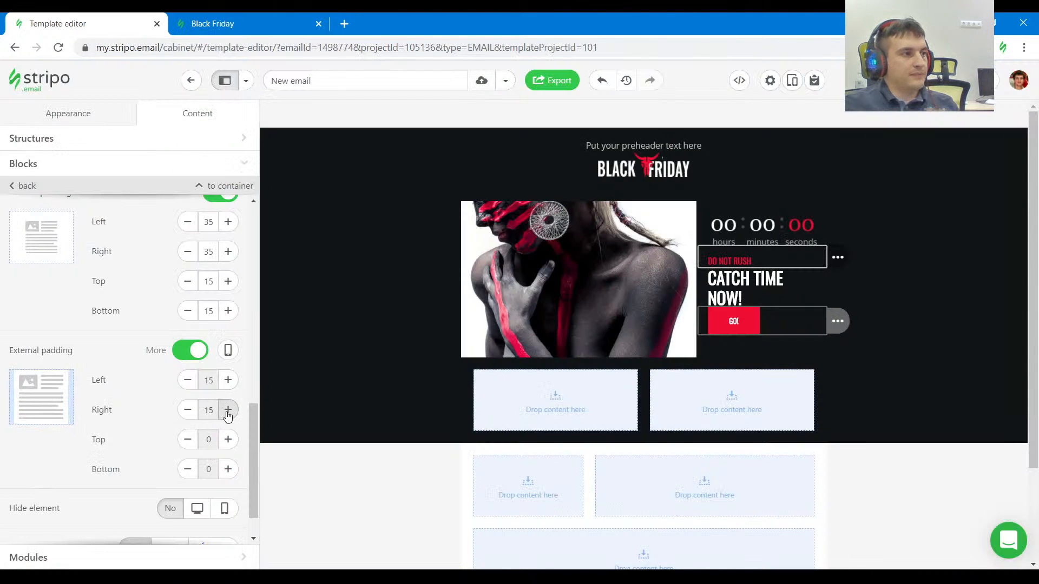
{"action": "left_click", "coordinate": [227, 439]}
{"action": "left_click", "coordinate": [227, 469]}
{"action": "left_click", "coordinate": [228, 469]}
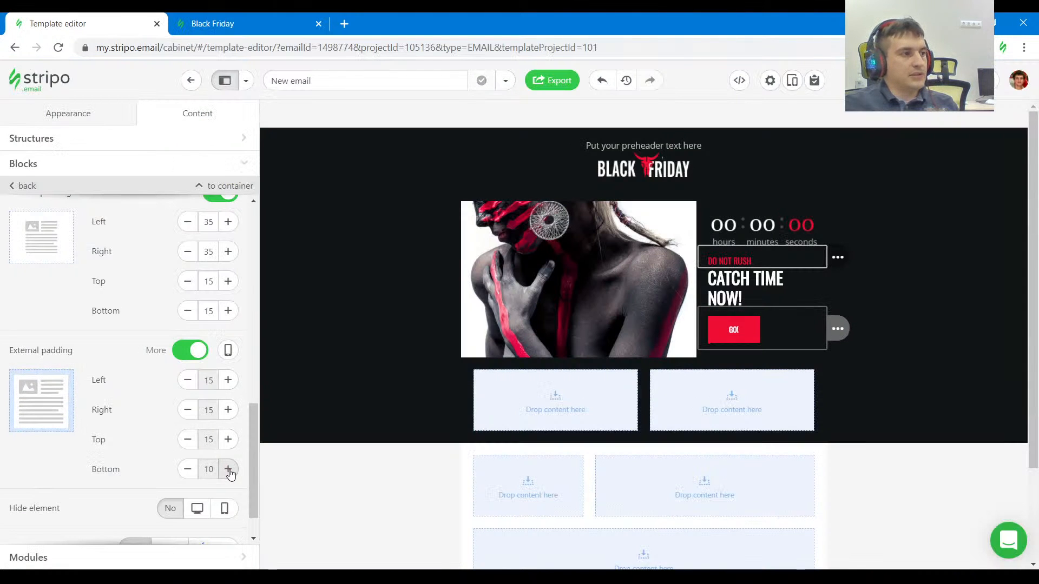
{"action": "left_click", "coordinate": [228, 469]}
{"action": "left_click", "coordinate": [228, 469]}
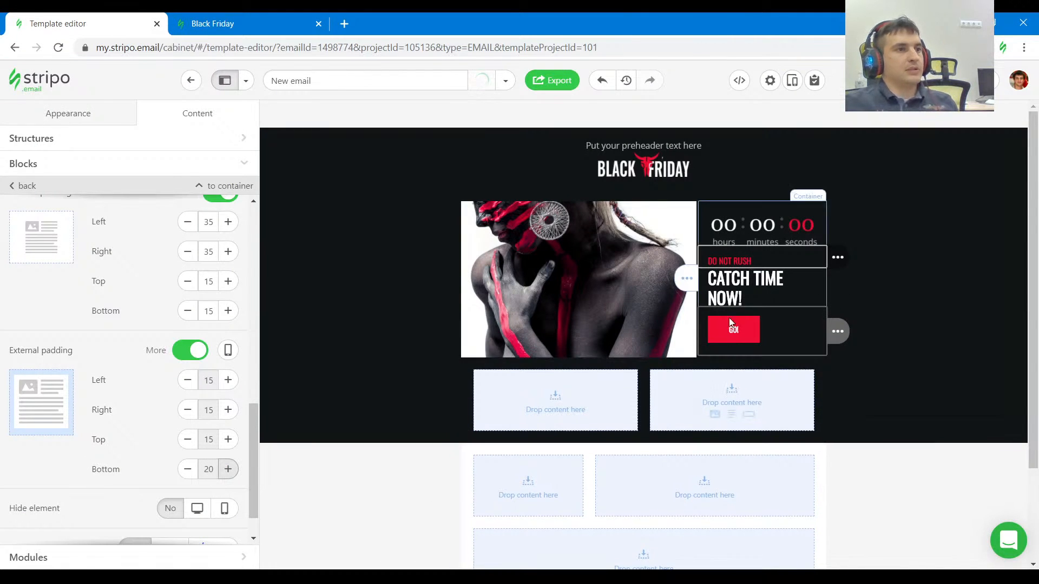
Deselect the GO! button and compare the banner section with the Black Friday reference email.
{"action": "left_click", "coordinate": [916, 336]}
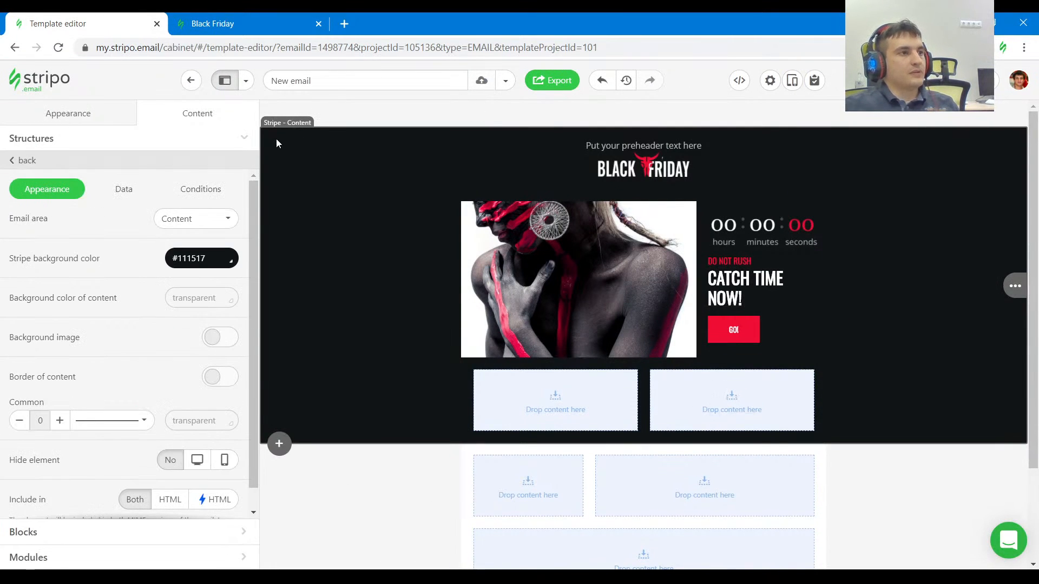
{"action": "left_click", "coordinate": [231, 24]}
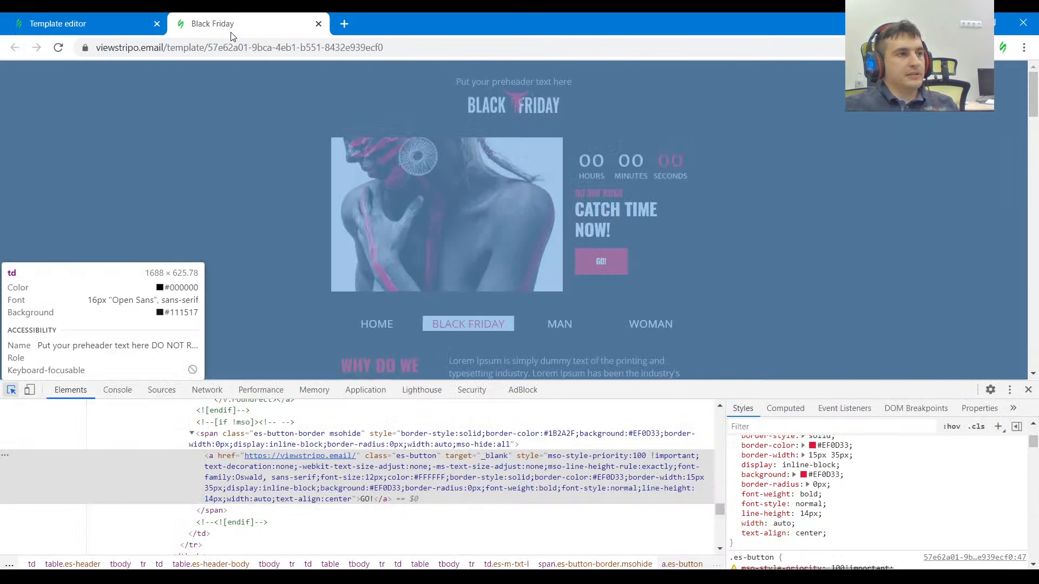
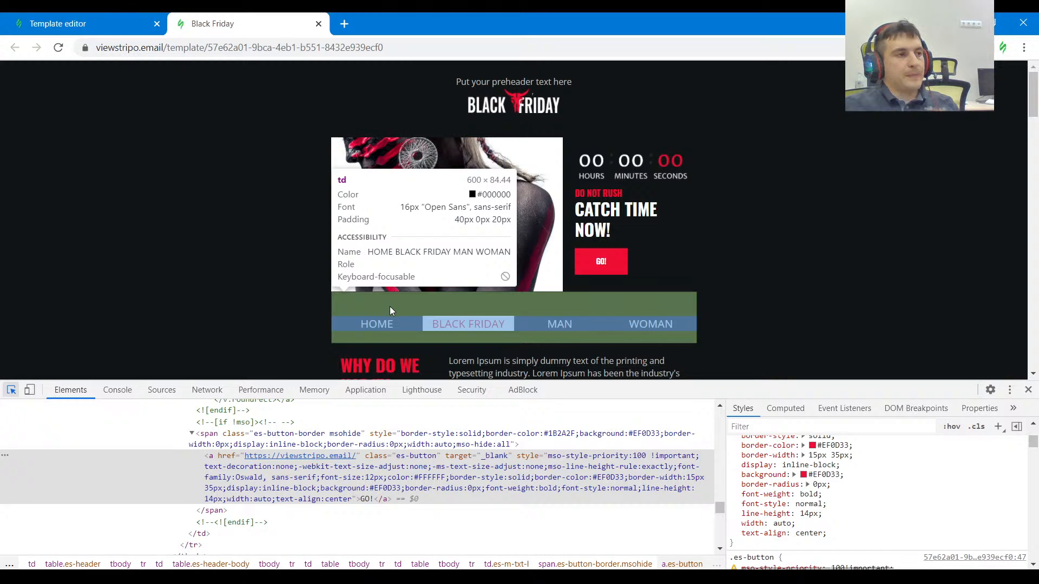
Inspect the menu row in the reference email, then reduce the structure below the banner to one container and place a Menu block in it.
{"action": "left_click", "coordinate": [389, 306]}
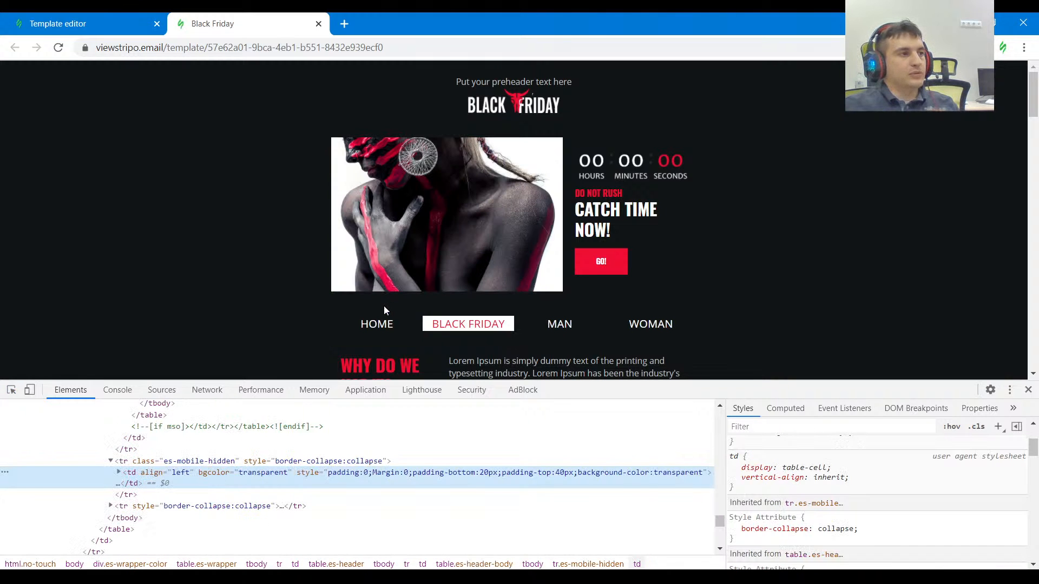
{"action": "left_click", "coordinate": [96, 30]}
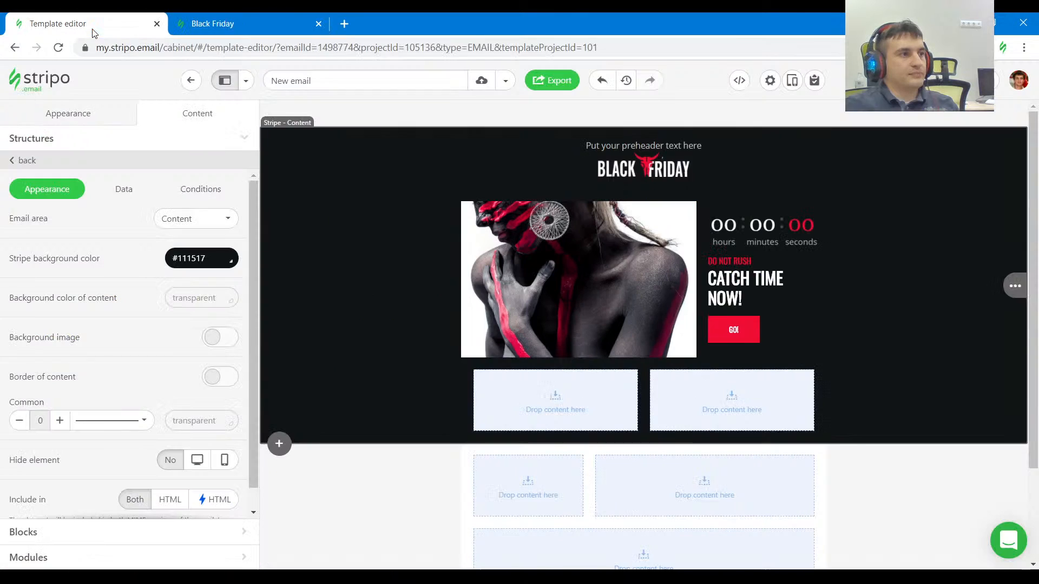
{"action": "left_click", "coordinate": [506, 373]}
{"action": "left_click", "coordinate": [59, 262]}
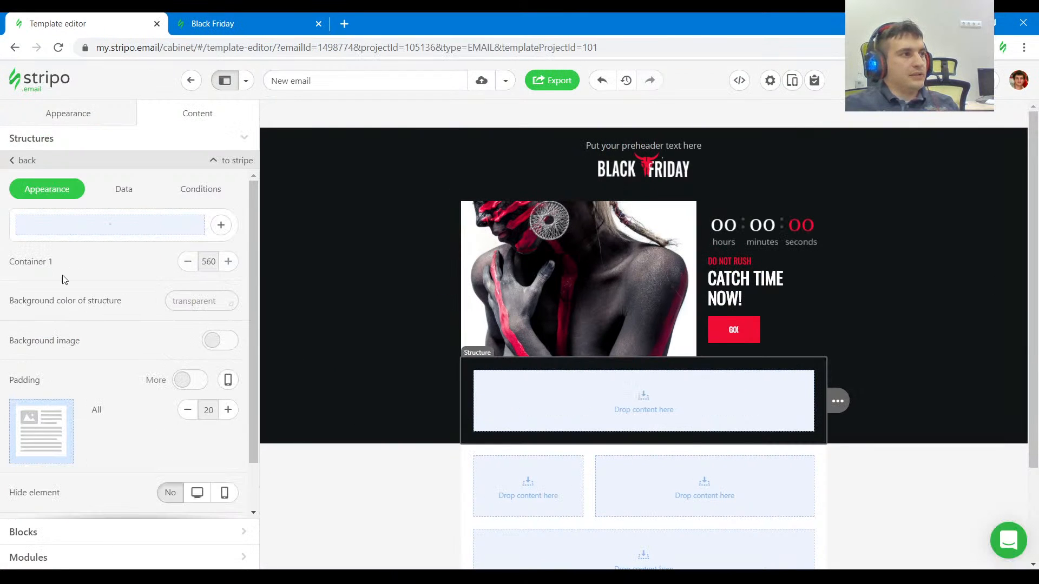
{"action": "left_click", "coordinate": [65, 535]}
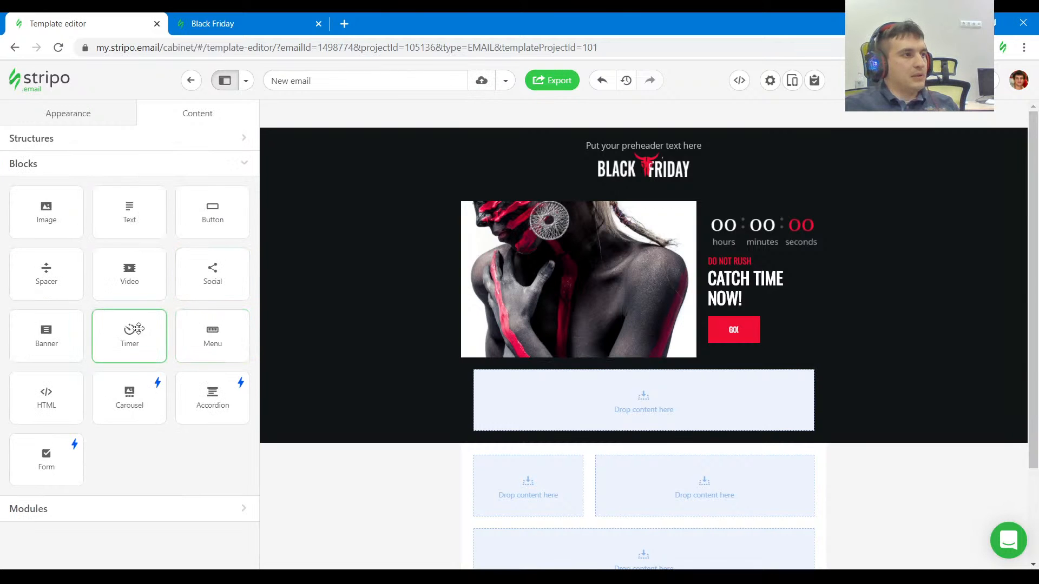
{"action": "left_click_drag", "start_coordinate": [137, 330], "coordinate": [571, 379]}
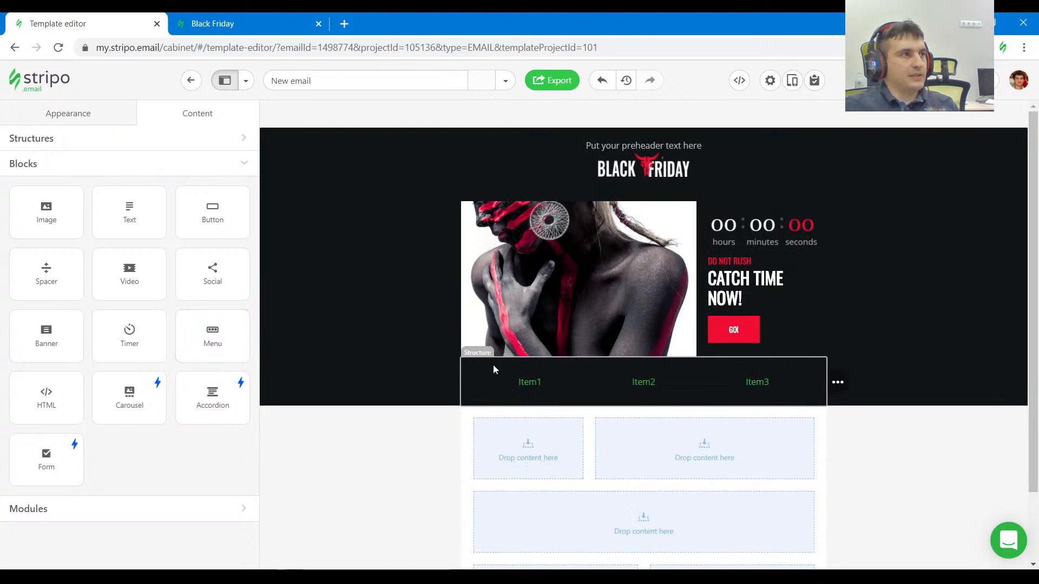
Check the menu row's padding in the reference email and set the menu structure's padding to 0 on all sides.
{"action": "left_click", "coordinate": [227, 23]}
{"action": "left_click", "coordinate": [11, 389]}
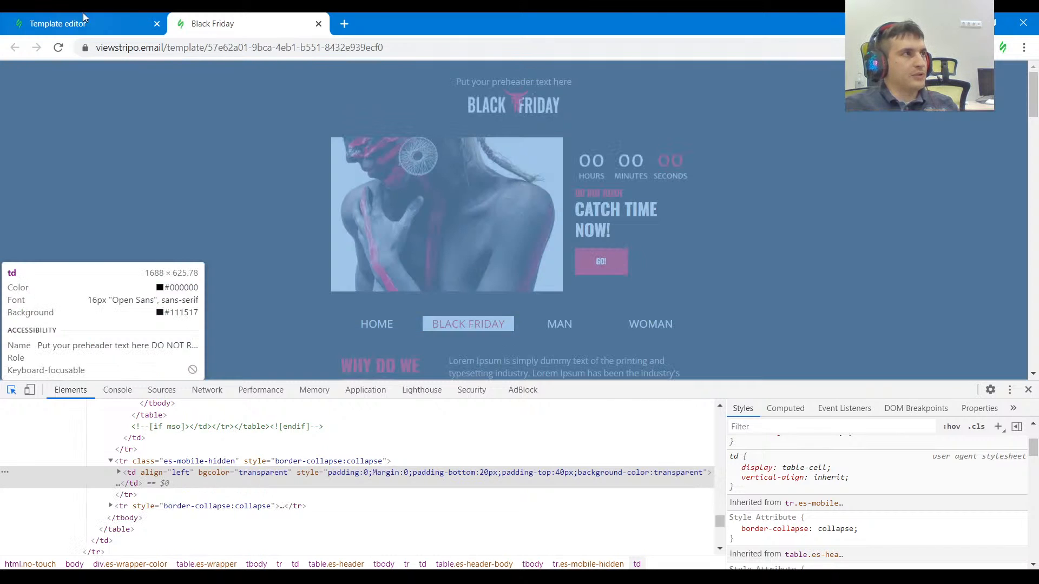
{"action": "left_click", "coordinate": [125, 23]}
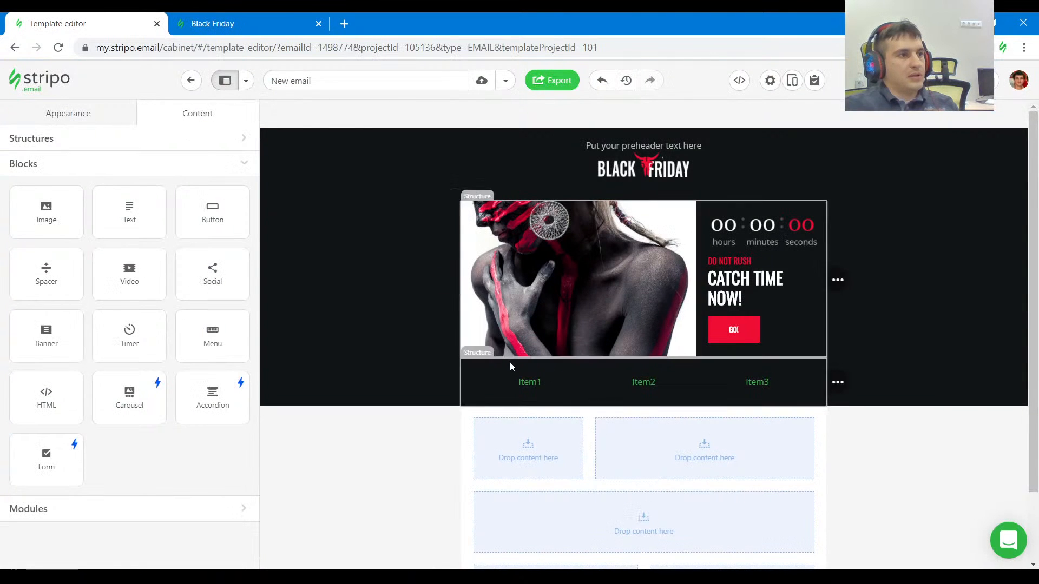
{"action": "left_click", "coordinate": [420, 380]}
{"action": "left_click", "coordinate": [189, 323]}
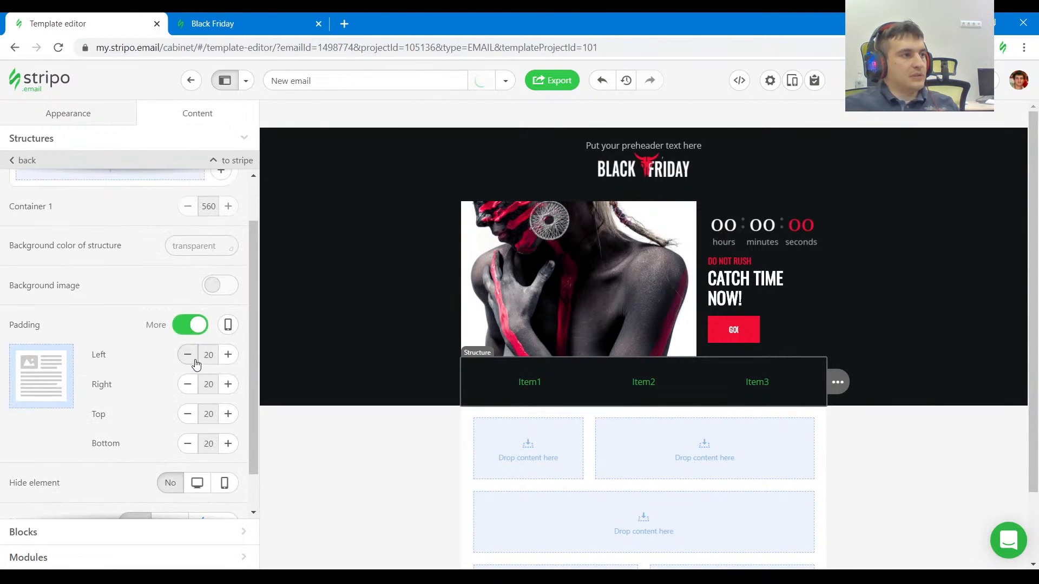
{"action": "left_click", "coordinate": [195, 326]}
{"action": "left_click", "coordinate": [194, 355]}
{"action": "left_click", "coordinate": [194, 354]}
{"action": "left_click", "coordinate": [195, 355]}
{"action": "left_click", "coordinate": [195, 354]}
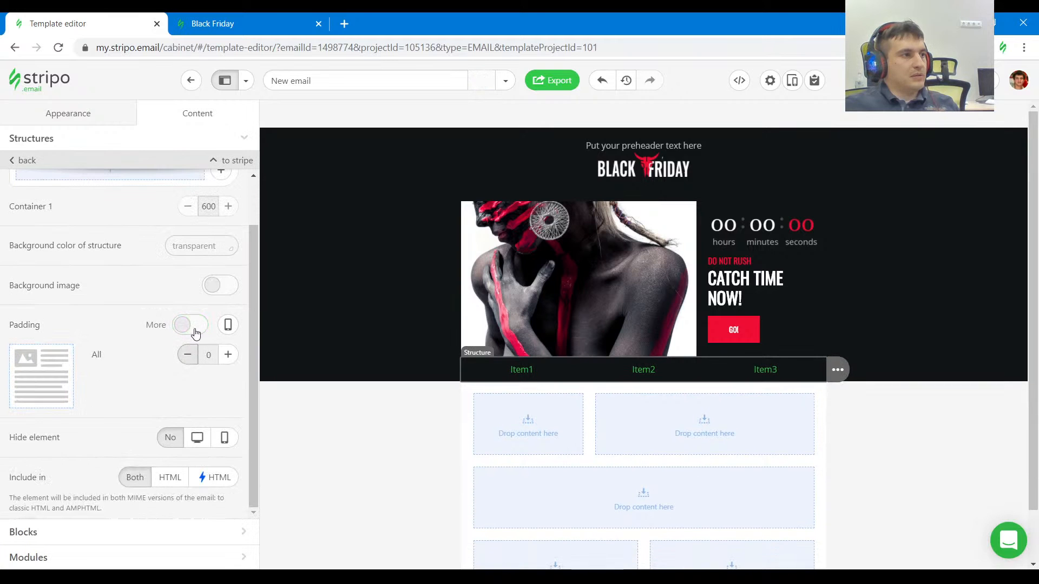
Give the menu structure individual padding of 40 at the top and 20 at the bottom.
{"action": "left_click", "coordinate": [195, 329]}
{"action": "left_click", "coordinate": [228, 414]}
{"action": "left_click", "coordinate": [228, 414]}
{"action": "left_click", "coordinate": [228, 414]}
{"action": "left_click", "coordinate": [228, 413]}
{"action": "left_click", "coordinate": [228, 414]}
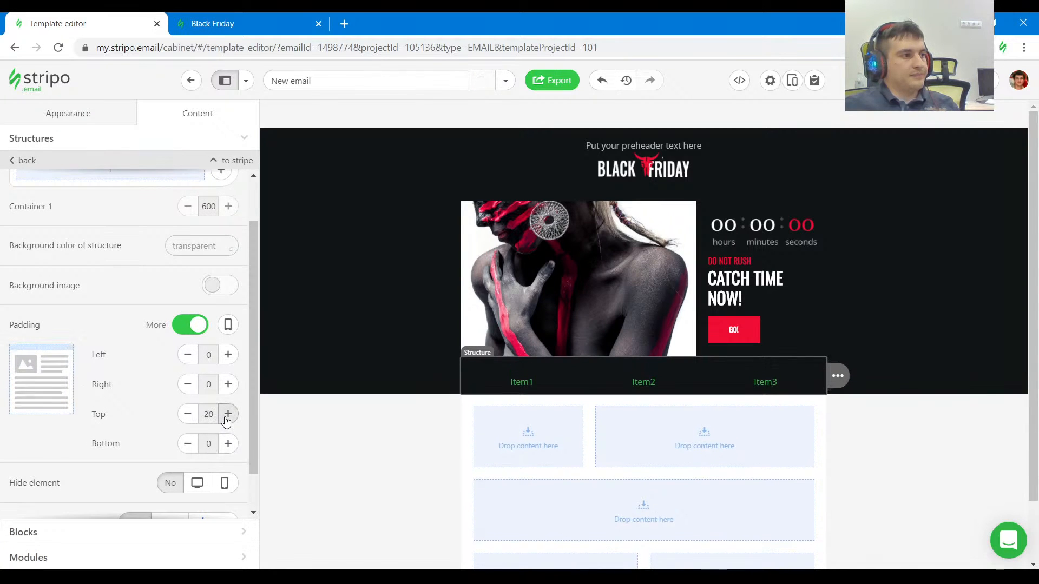
{"action": "left_click", "coordinate": [228, 414]}
{"action": "left_click", "coordinate": [228, 414]}
{"action": "left_click", "coordinate": [228, 414]}
{"action": "left_click", "coordinate": [227, 443]}
{"action": "left_click", "coordinate": [228, 444]}
{"action": "left_click", "coordinate": [228, 443]}
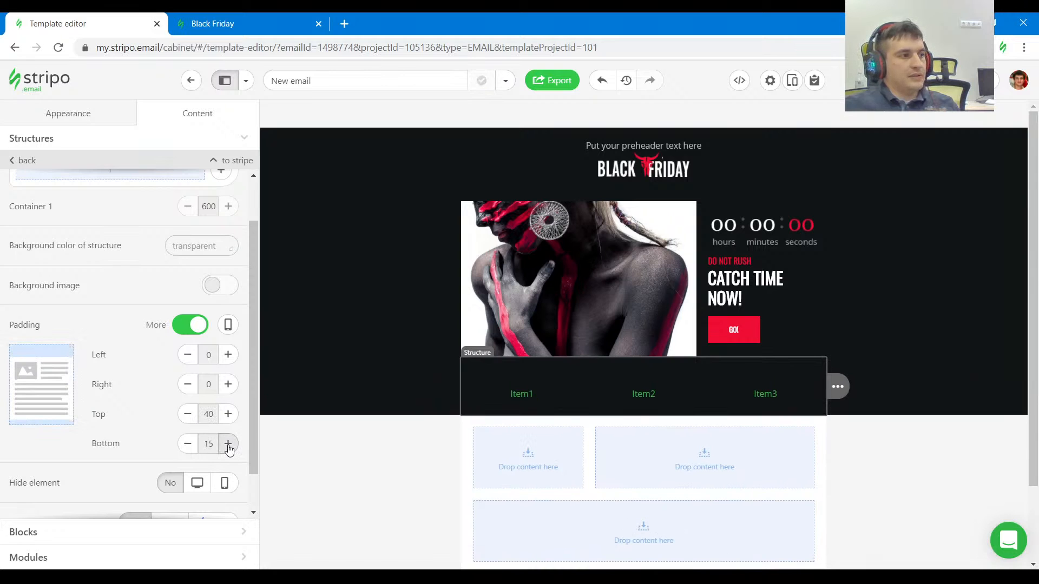
{"action": "left_click", "coordinate": [228, 443]}
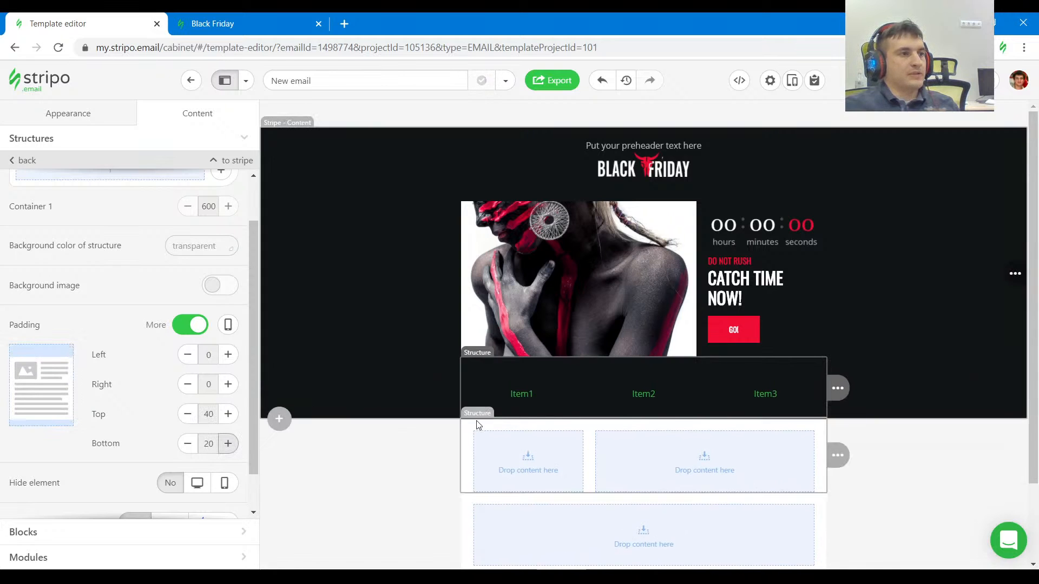
Add a fourth item to the menu block below the banner.
{"action": "left_click", "coordinate": [536, 396]}
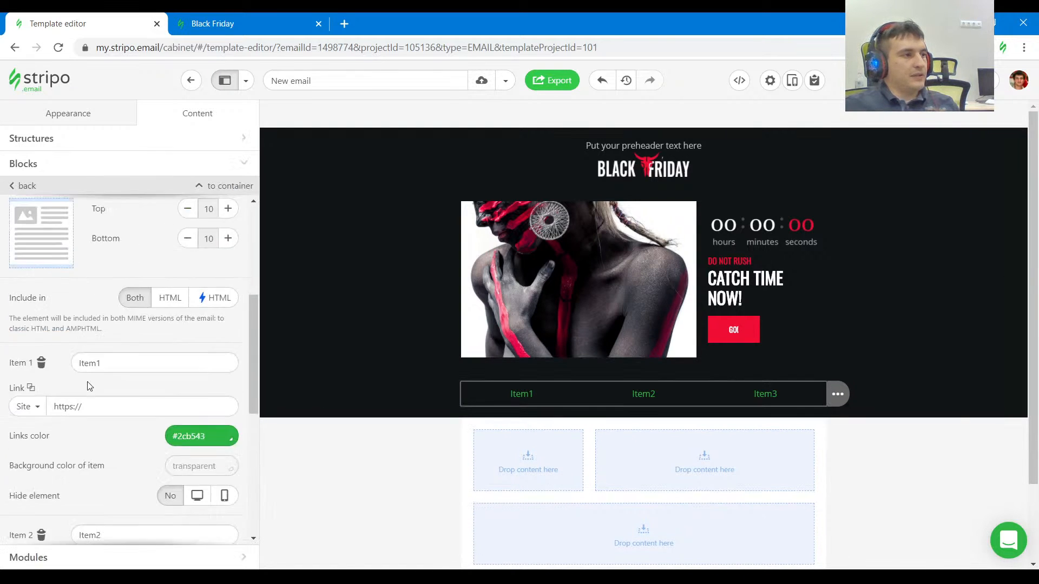
{"action": "scroll", "coordinate": [92, 371], "scroll_direction": "down", "scroll_amount": 10}
{"action": "left_click", "coordinate": [109, 532]}
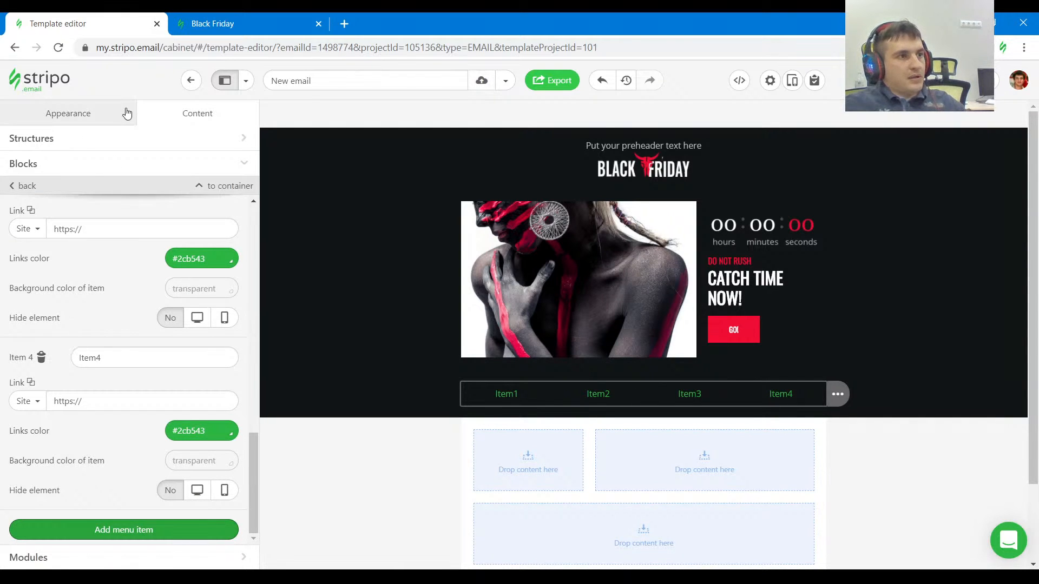
Check the menu's text color in the reference email and set the menu block's links color to #ffffff.
{"action": "scroll", "coordinate": [129, 376], "scroll_direction": "up", "scroll_amount": 11}
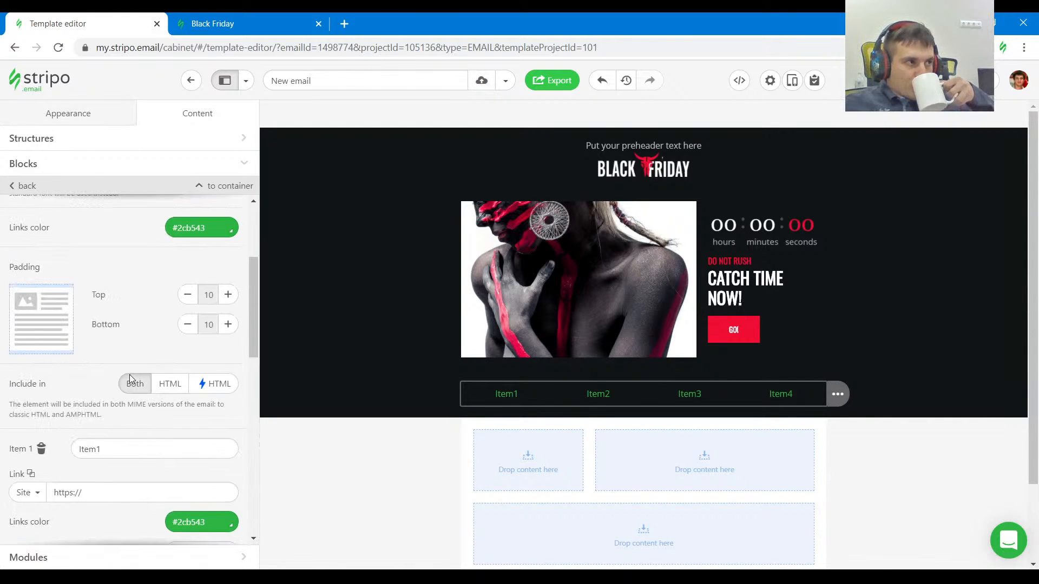
{"action": "scroll", "coordinate": [129, 375], "scroll_direction": "up", "scroll_amount": 4}
{"action": "left_click", "coordinate": [260, 24]}
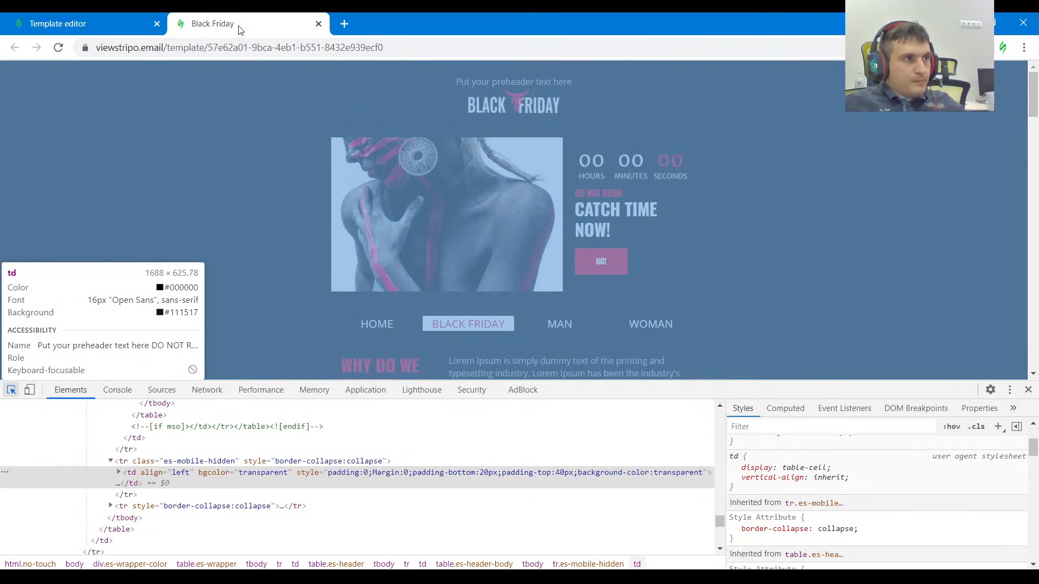
{"action": "left_click", "coordinate": [109, 24]}
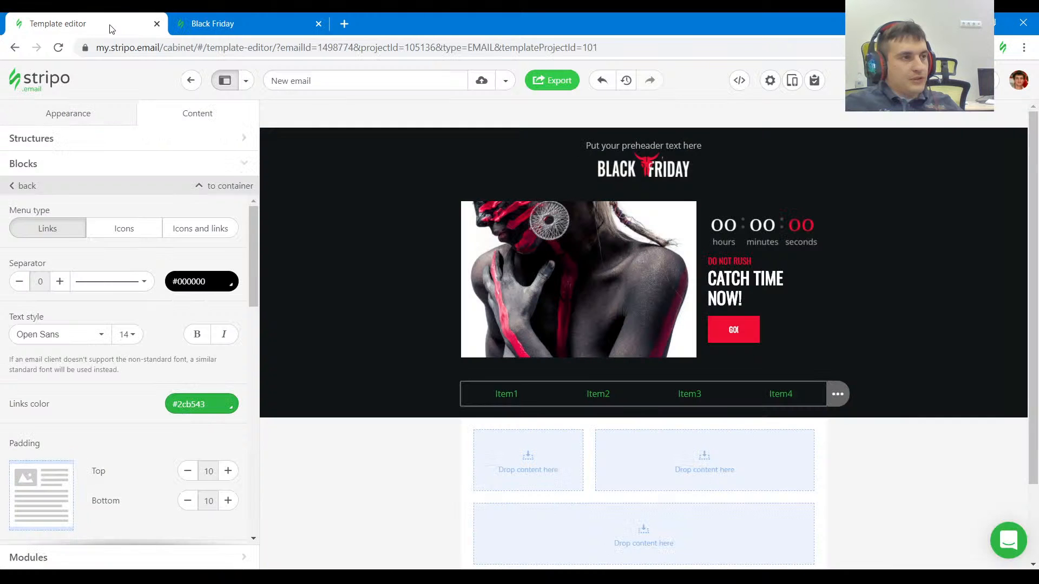
{"action": "left_click", "coordinate": [215, 408]}
{"action": "left_click", "coordinate": [227, 314]}
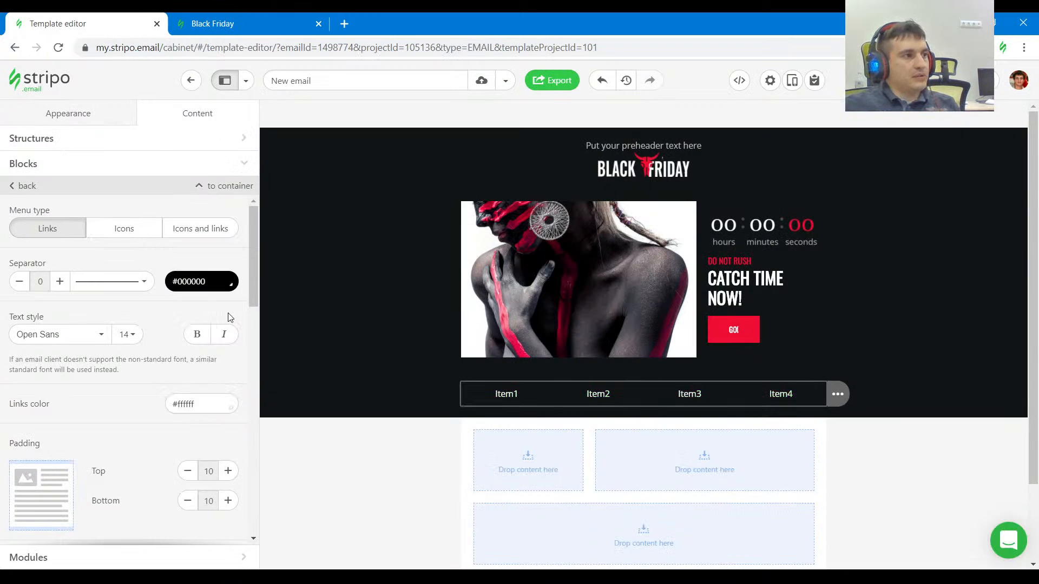
Rename the first menu item as HOME and the second as BLACK FRIDAY, checking the names against the reference email.
{"action": "scroll", "coordinate": [188, 404], "scroll_direction": "down", "scroll_amount": 5}
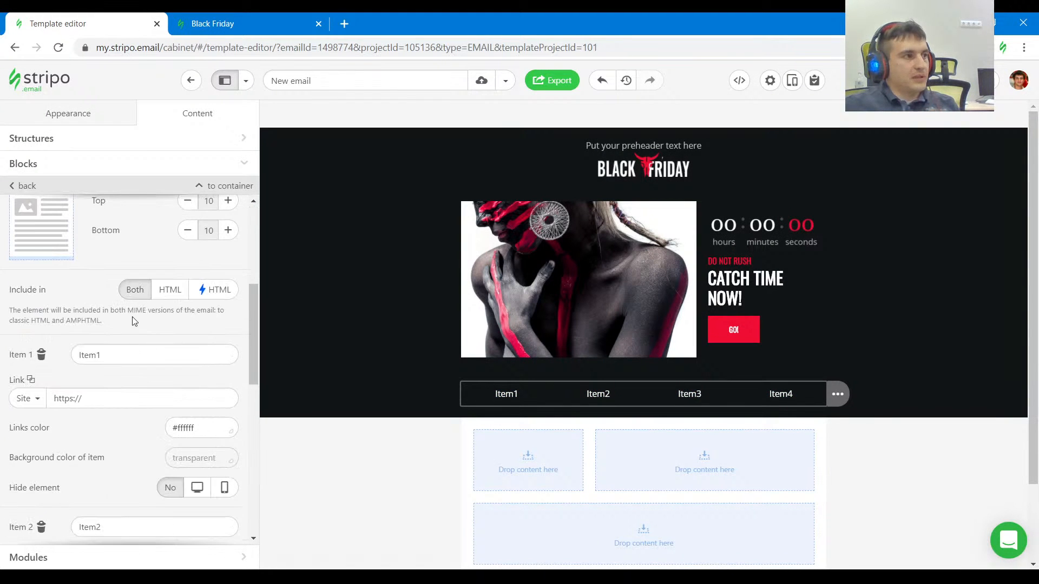
{"action": "left_click_drag", "start_coordinate": [114, 355], "coordinate": [70, 354]}
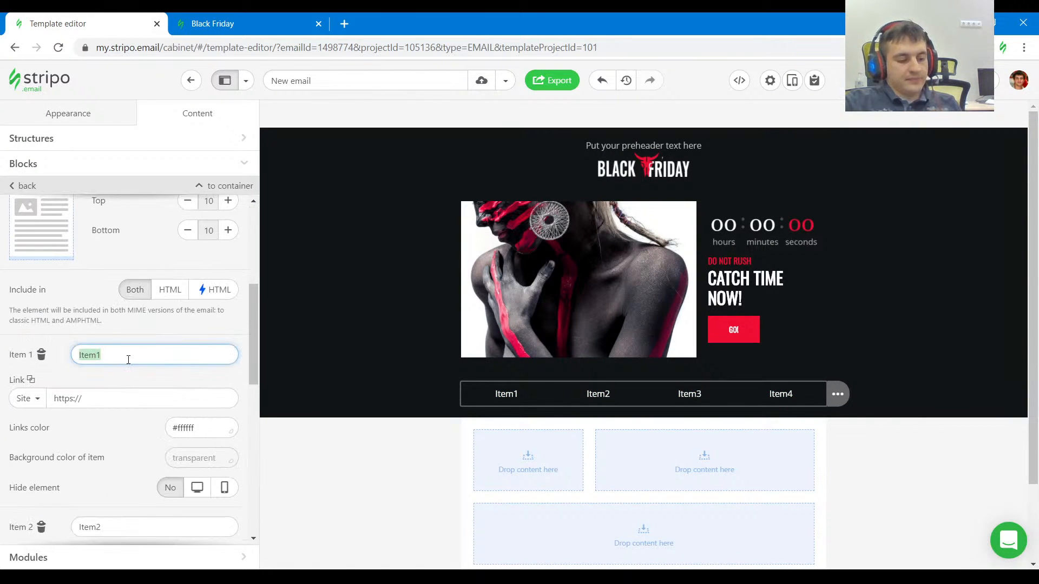
{"action": "type", "text": "HOME"}
{"action": "scroll", "coordinate": [97, 422], "scroll_direction": "down", "scroll_amount": 4}
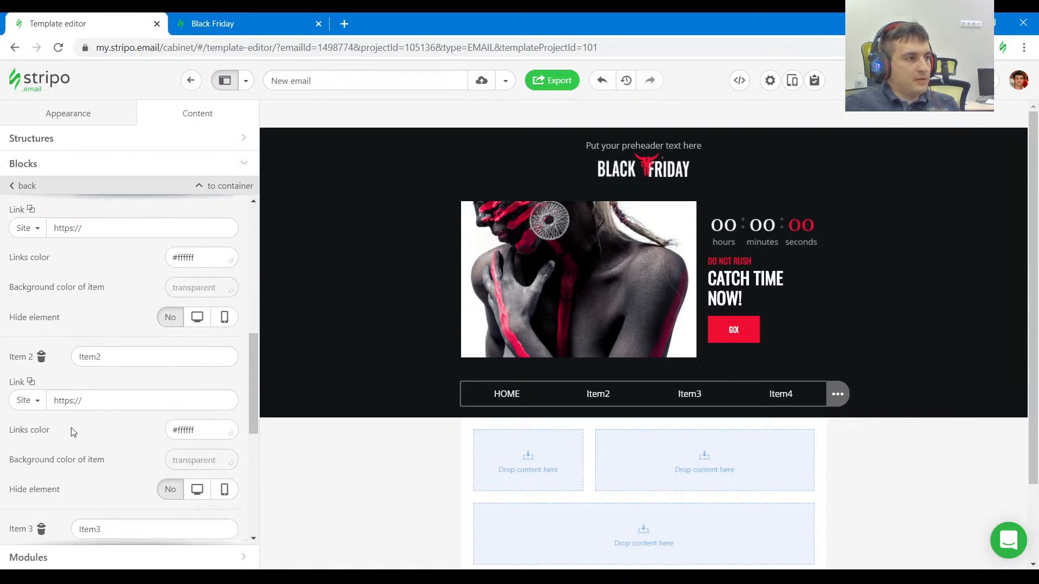
{"action": "double_click", "coordinate": [123, 323]}
{"action": "left_click", "coordinate": [219, 22]}
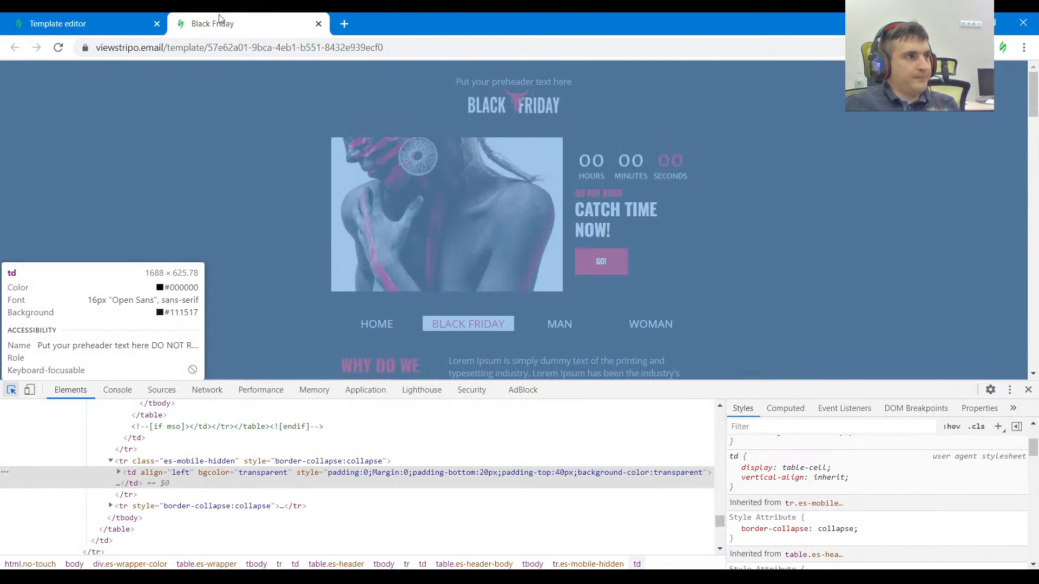
{"action": "left_click", "coordinate": [113, 23]}
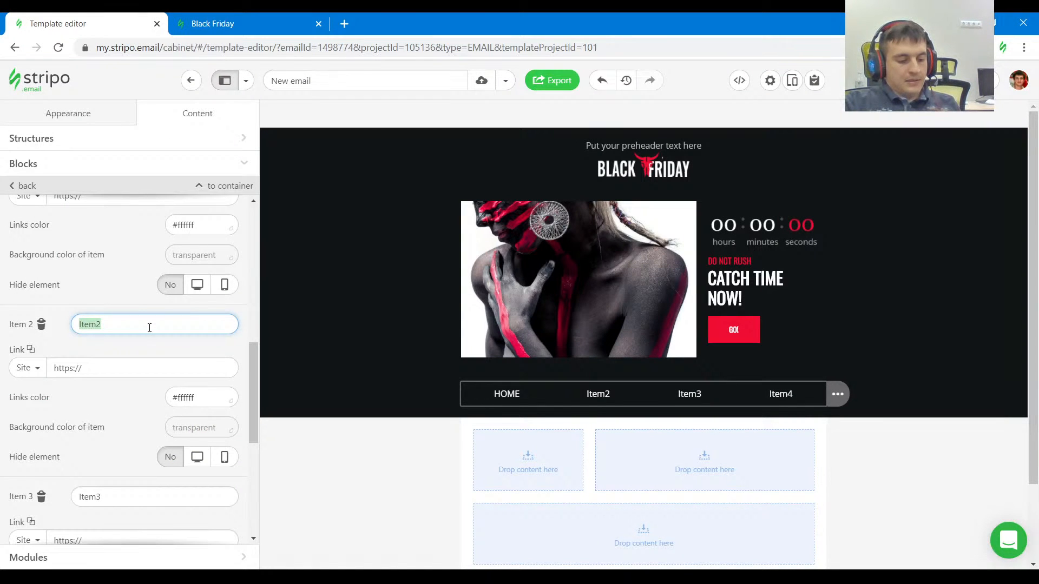
{"action": "type", "text": "BLACK"}
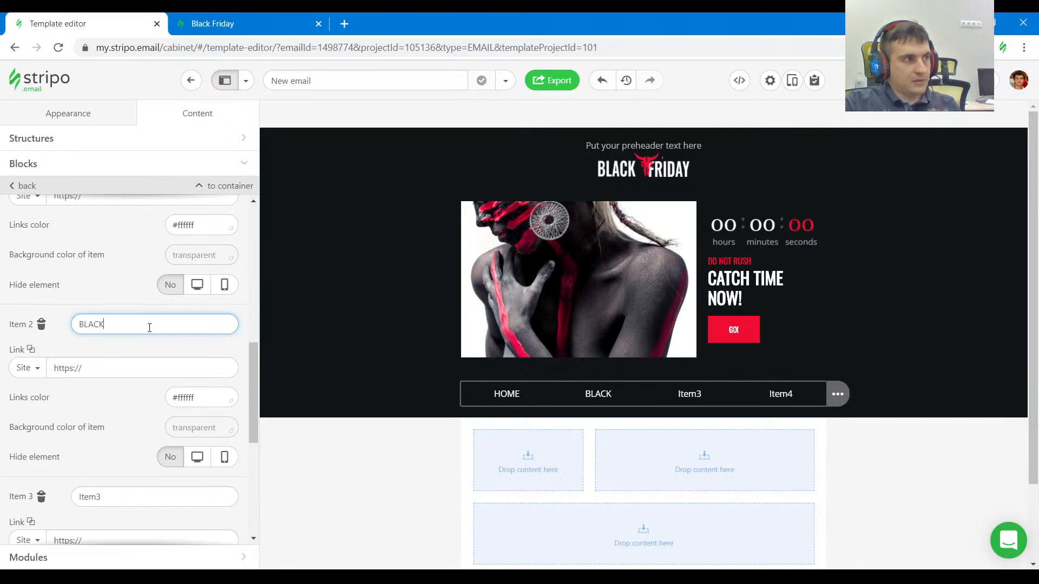
{"action": "type", "text": " FRIDAY"}
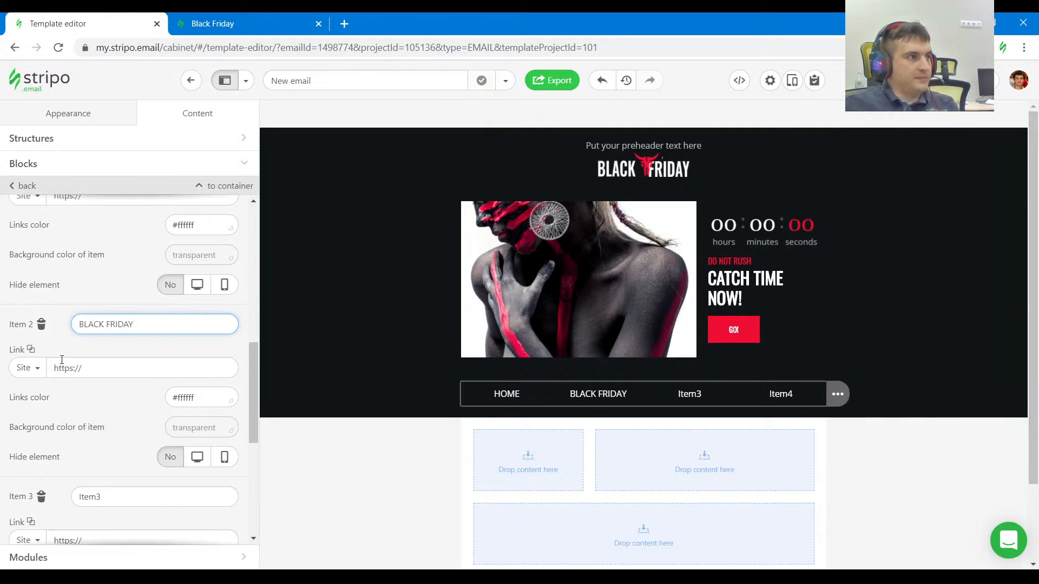
Rename the third menu item as MAN and the fourth as WOMAN.
{"action": "scroll", "coordinate": [120, 395], "scroll_direction": "down", "scroll_amount": 4}
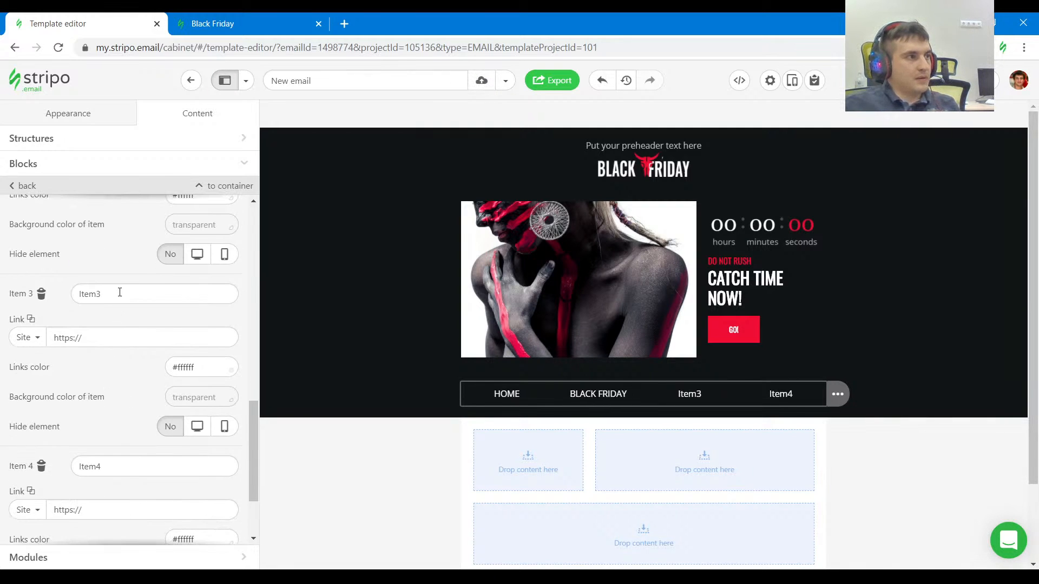
{"action": "left_click_drag", "start_coordinate": [120, 292], "coordinate": [62, 292]}
{"action": "type", "text": "MAN"}
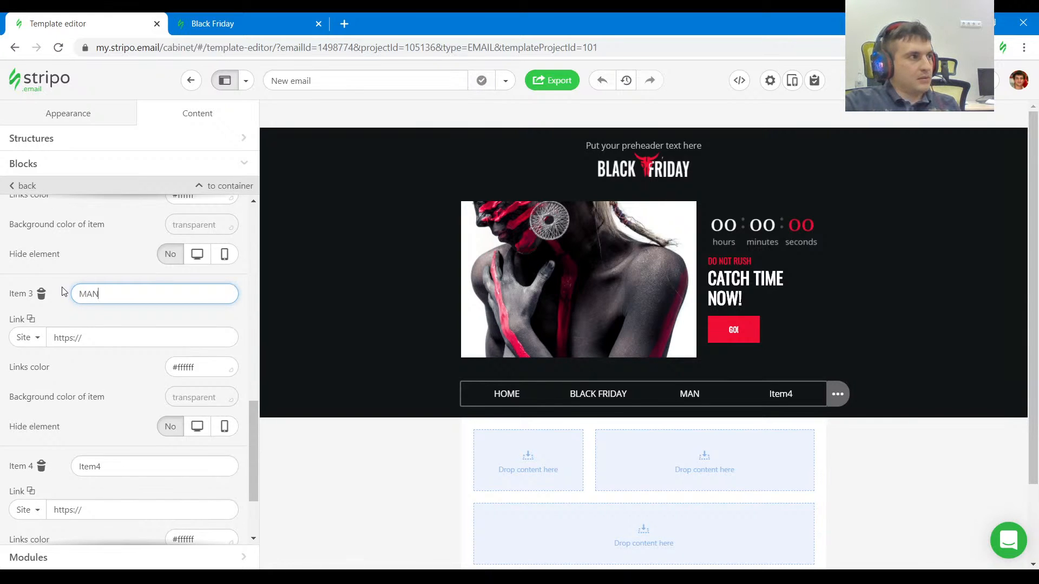
{"action": "left_click_drag", "start_coordinate": [108, 469], "coordinate": [33, 458]}
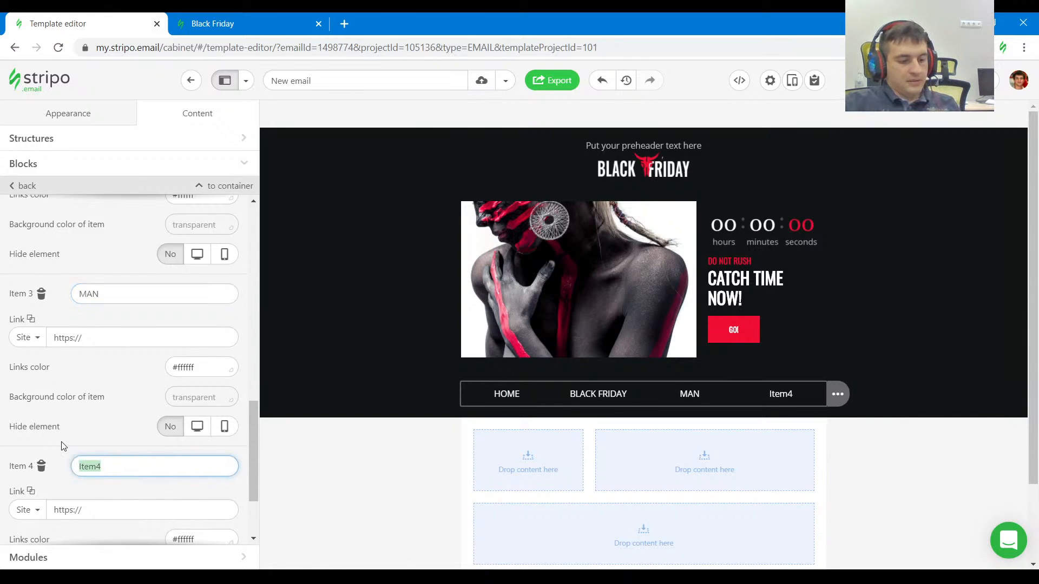
{"action": "type", "text": "WOMAN"}
Copy the GO! button's red color and set the BLACK FRIDAY menu item's links color to #ef0d33.
{"action": "scroll", "coordinate": [130, 398], "scroll_direction": "up", "scroll_amount": 3}
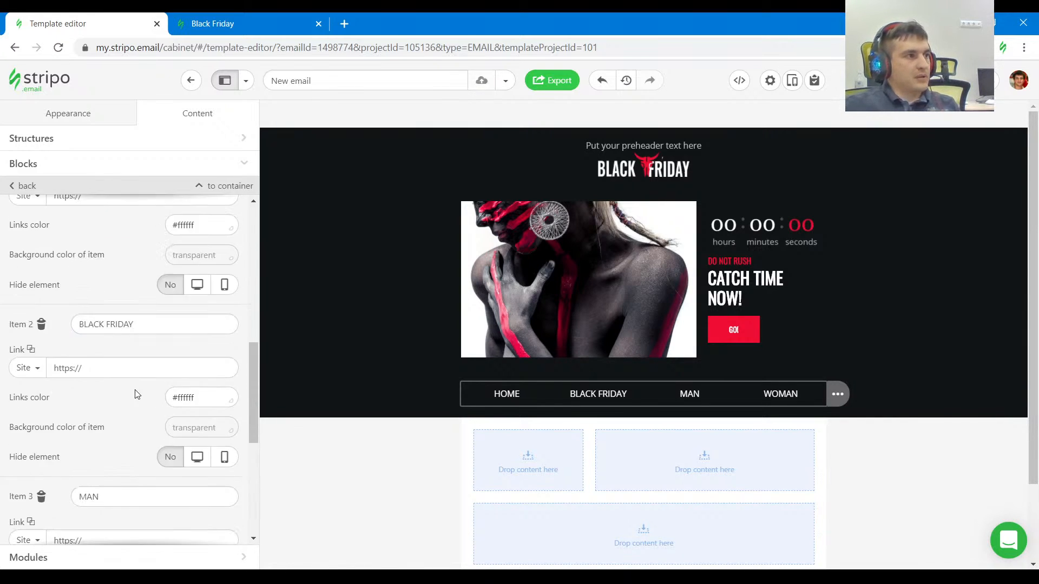
{"action": "scroll", "coordinate": [135, 395], "scroll_direction": "up", "scroll_amount": 4}
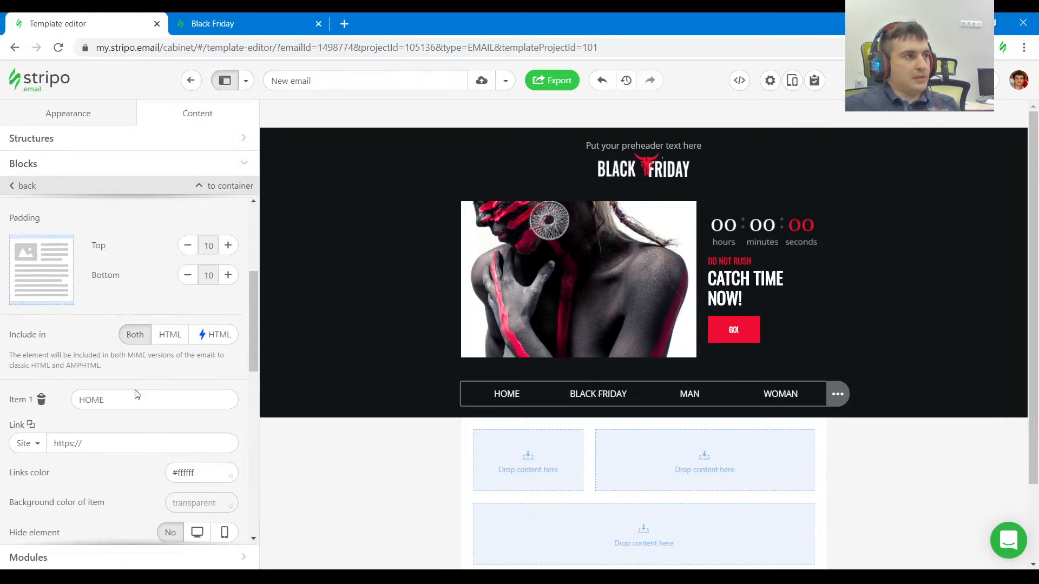
{"action": "left_click", "coordinate": [772, 341]}
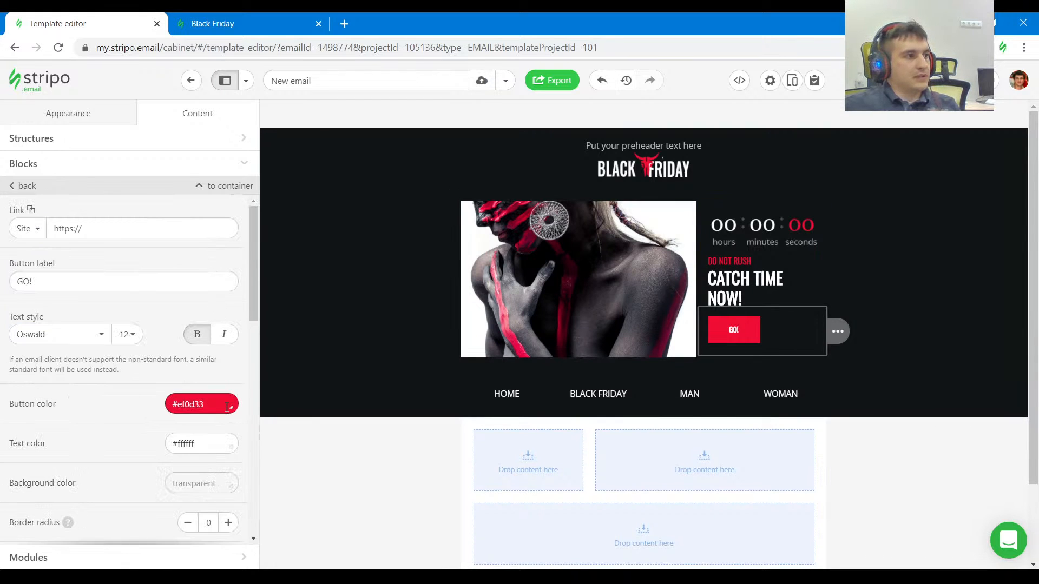
{"action": "left_click", "coordinate": [628, 399]}
{"action": "scroll", "coordinate": [60, 379], "scroll_direction": "down", "scroll_amount": 4}
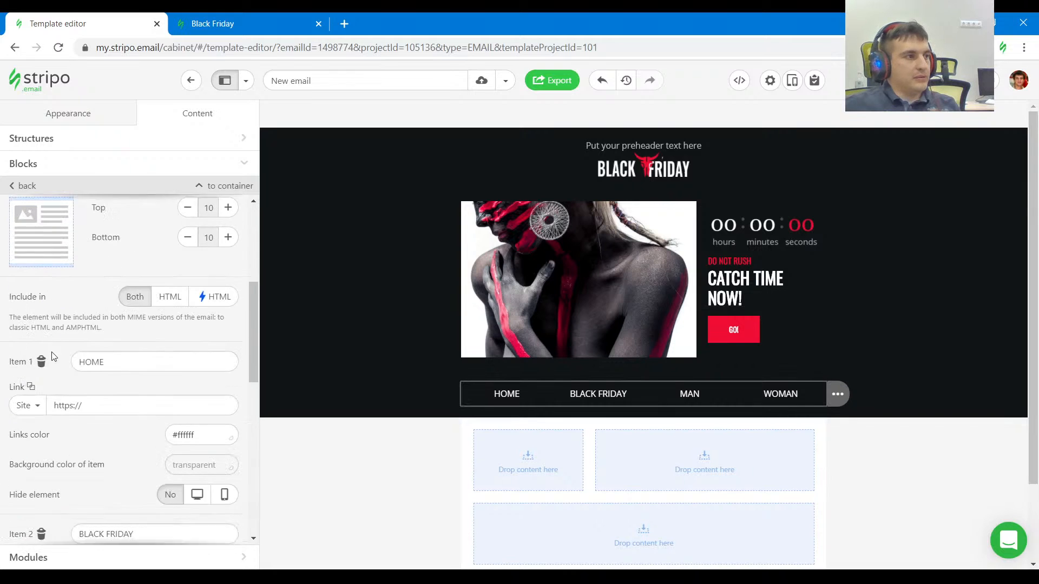
{"action": "scroll", "coordinate": [153, 457], "scroll_direction": "down", "scroll_amount": 3}
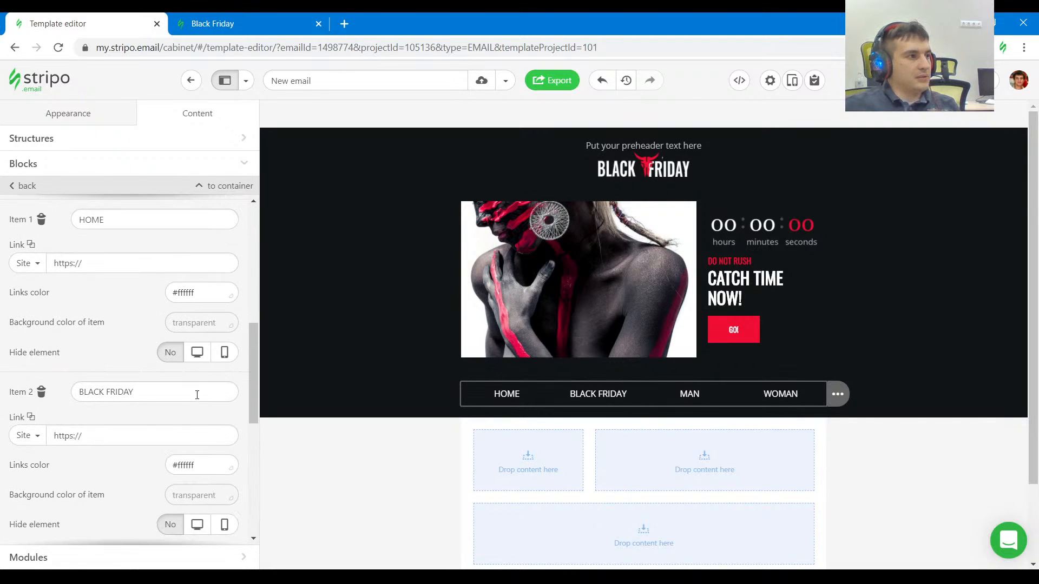
{"action": "left_click_drag", "start_coordinate": [215, 470], "coordinate": [128, 465]}
{"action": "type", "text": "#ef0d33"}
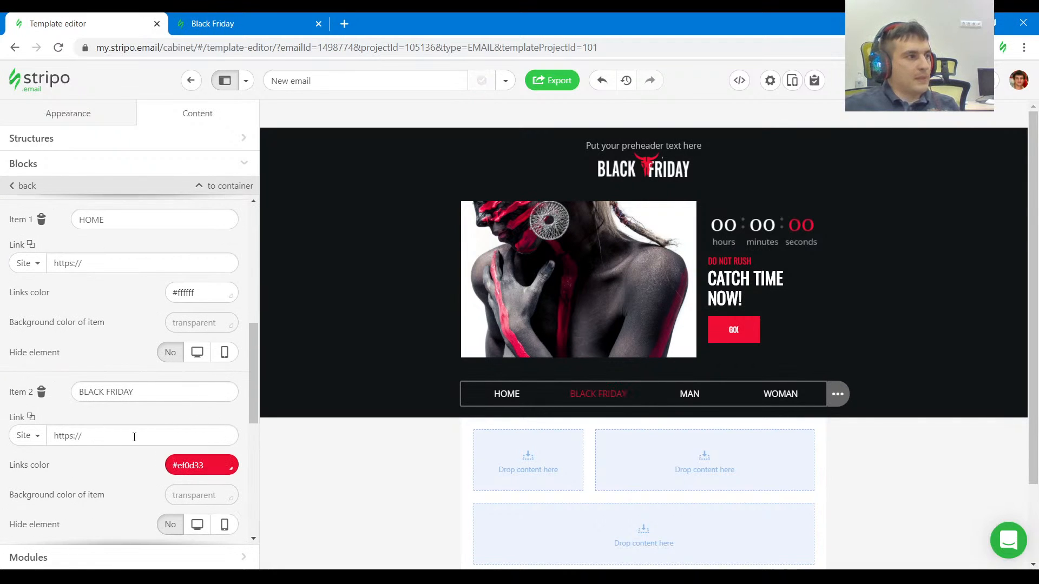
Set the background color of the BLACK FRIDAY menu item to #ffffff.
{"action": "scroll", "coordinate": [122, 431], "scroll_direction": "down", "scroll_amount": 3}
{"action": "left_click", "coordinate": [199, 357]}
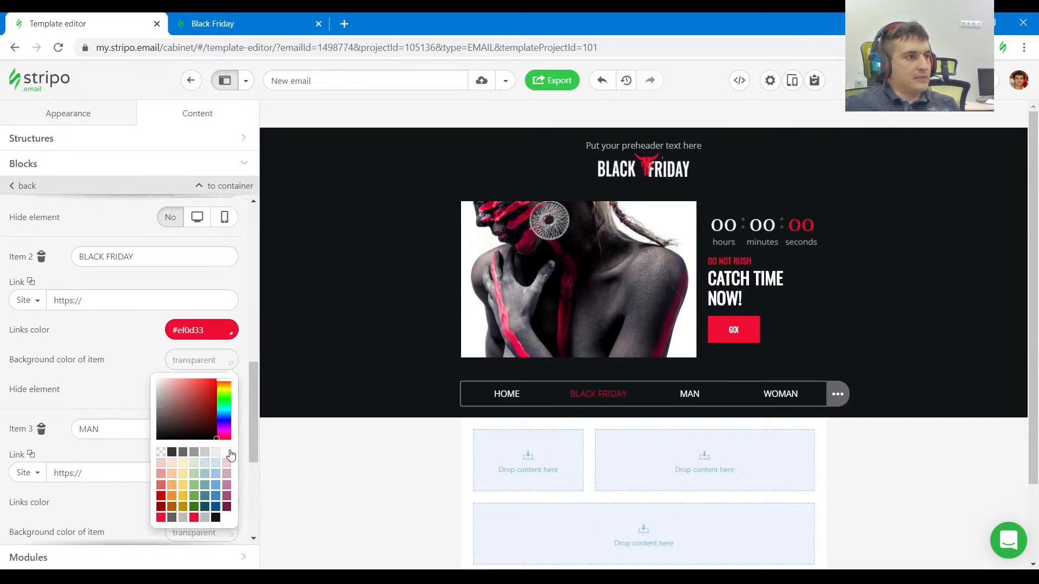
{"action": "left_click", "coordinate": [228, 452]}
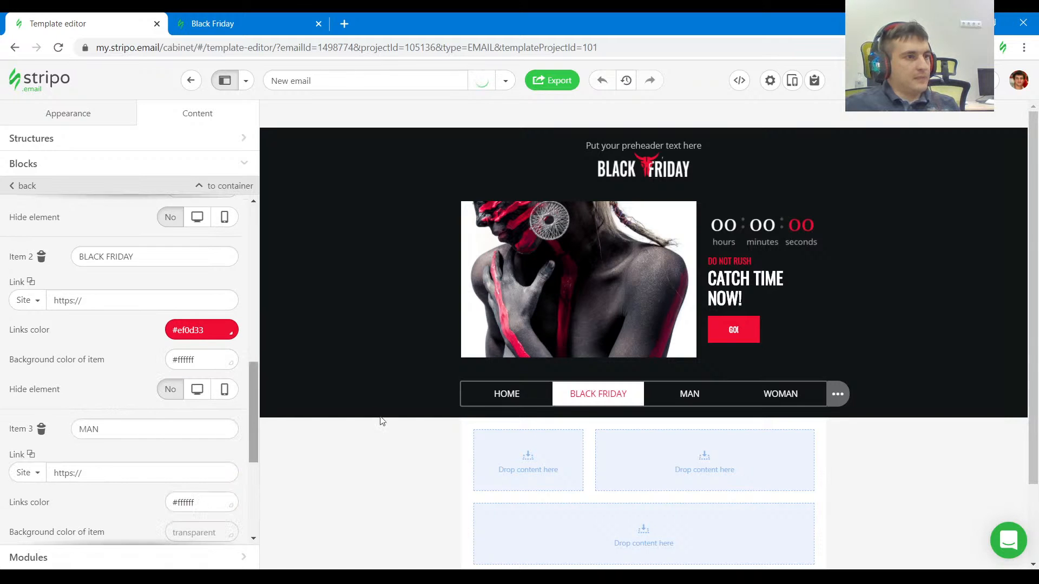
Compare the menu with the reference email and set the menu block's font size to 18.
{"action": "left_click", "coordinate": [259, 24]}
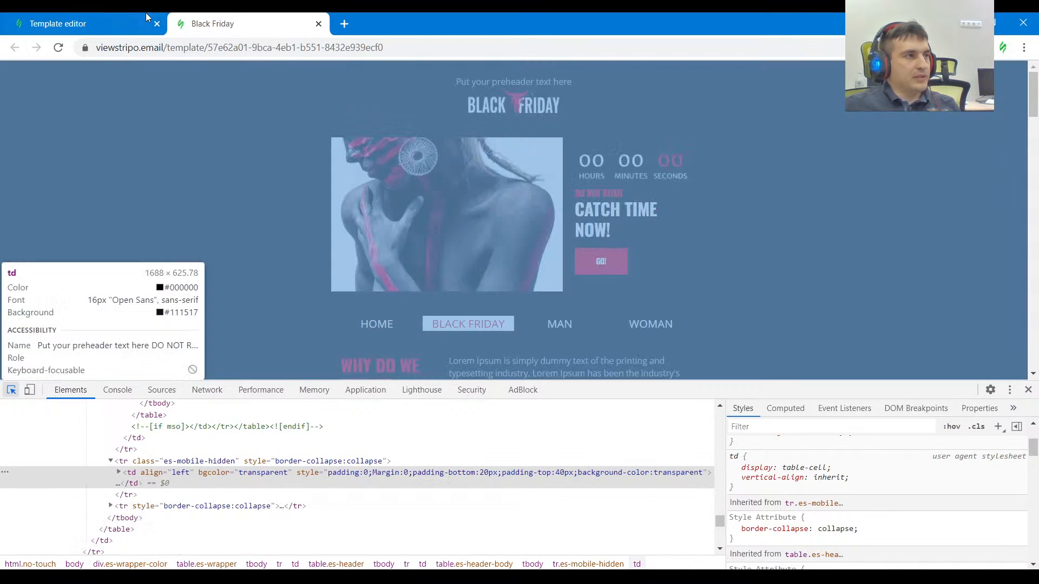
{"action": "left_click", "coordinate": [86, 23]}
{"action": "scroll", "coordinate": [168, 384], "scroll_direction": "up", "scroll_amount": 1}
{"action": "scroll", "coordinate": [168, 384], "scroll_direction": "up", "scroll_amount": 8}
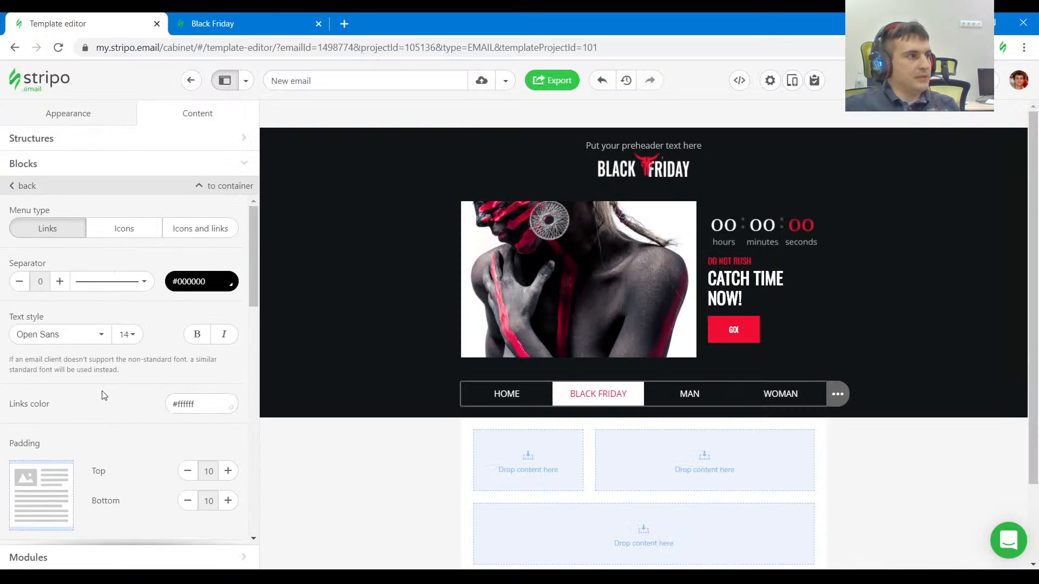
{"action": "left_click", "coordinate": [127, 334]}
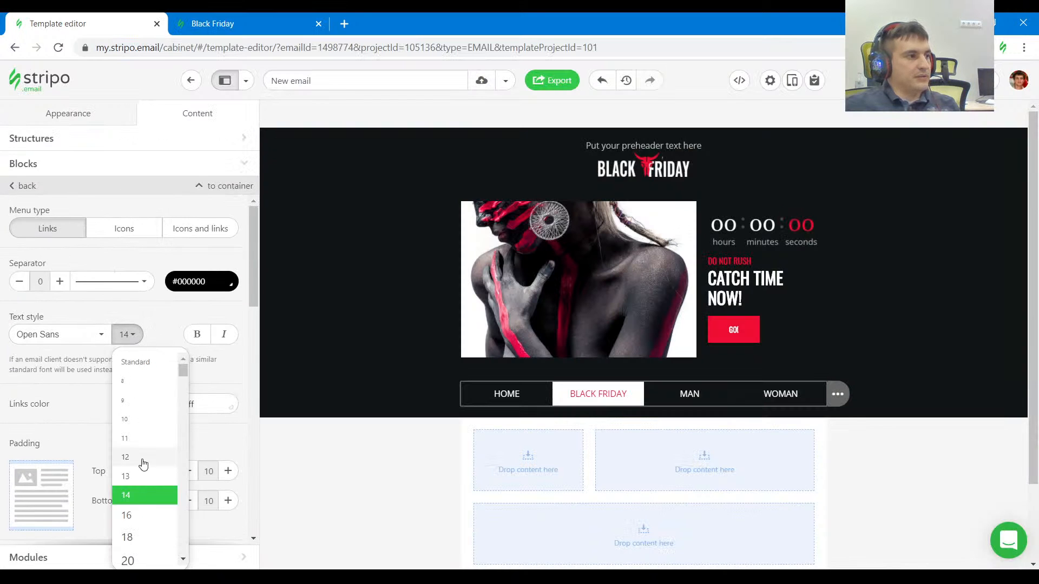
{"action": "left_click", "coordinate": [130, 406]}
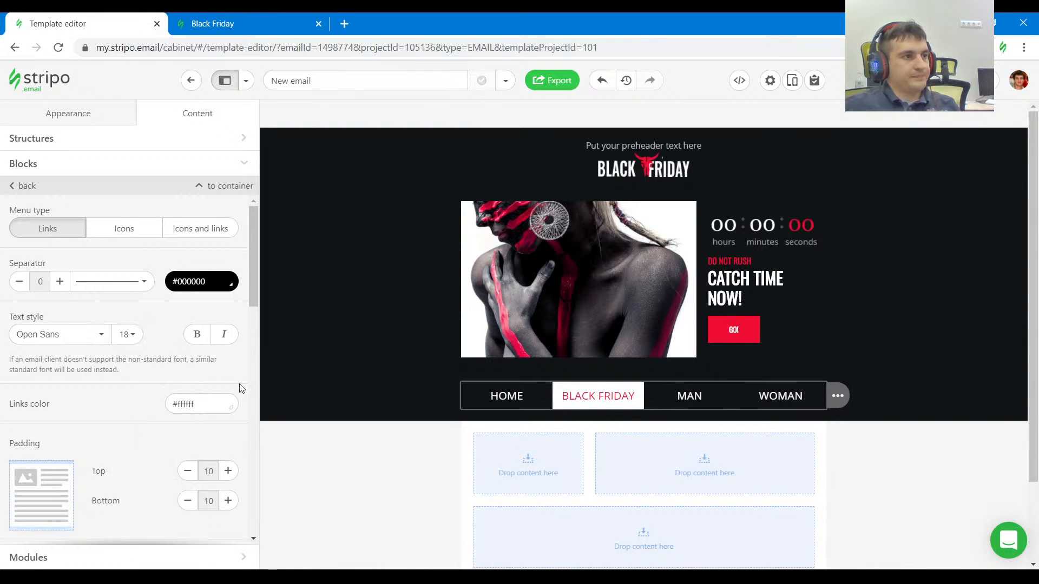
Set the menu block's top and bottom padding to 4 and compare the menu with the reference email.
{"action": "scroll", "coordinate": [181, 383], "scroll_direction": "down", "scroll_amount": 3}
{"action": "left_click", "coordinate": [189, 336]}
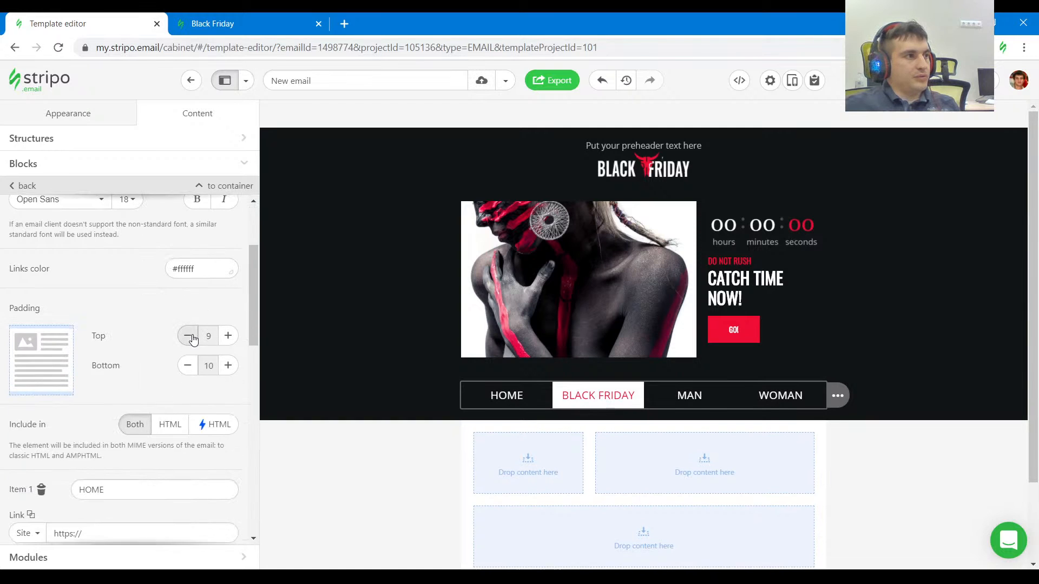
{"action": "left_click", "coordinate": [188, 336]}
{"action": "left_click", "coordinate": [188, 336]}
{"action": "left_click", "coordinate": [188, 336]}
{"action": "left_click", "coordinate": [188, 337]}
{"action": "left_click", "coordinate": [188, 337]}
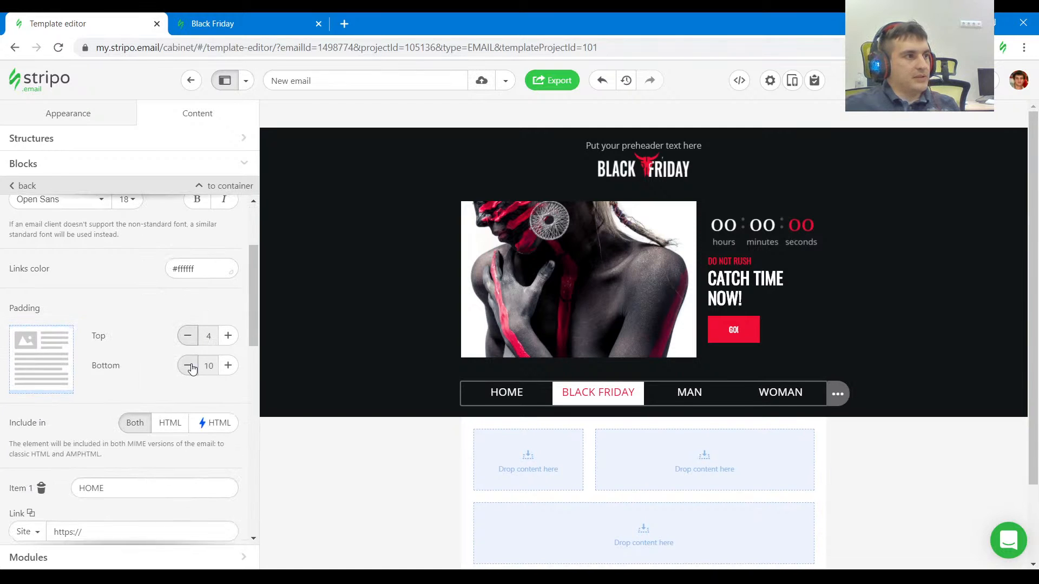
{"action": "left_click", "coordinate": [189, 366]}
{"action": "left_click", "coordinate": [189, 366]}
{"action": "left_click", "coordinate": [189, 366]}
{"action": "left_click", "coordinate": [189, 366]}
{"action": "left_click", "coordinate": [189, 366]}
{"action": "left_click", "coordinate": [189, 366]}
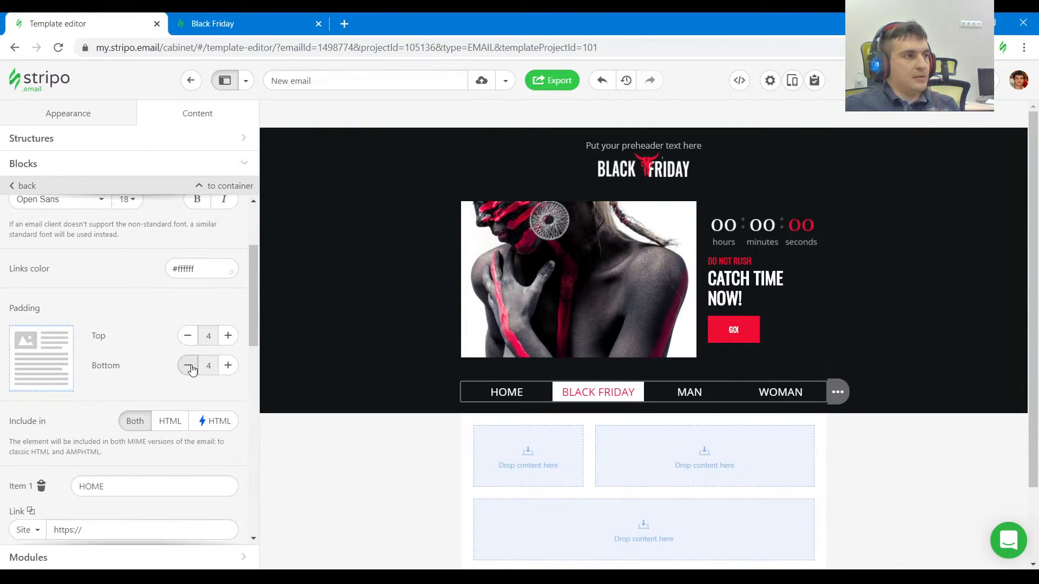
{"action": "left_click", "coordinate": [194, 20]}
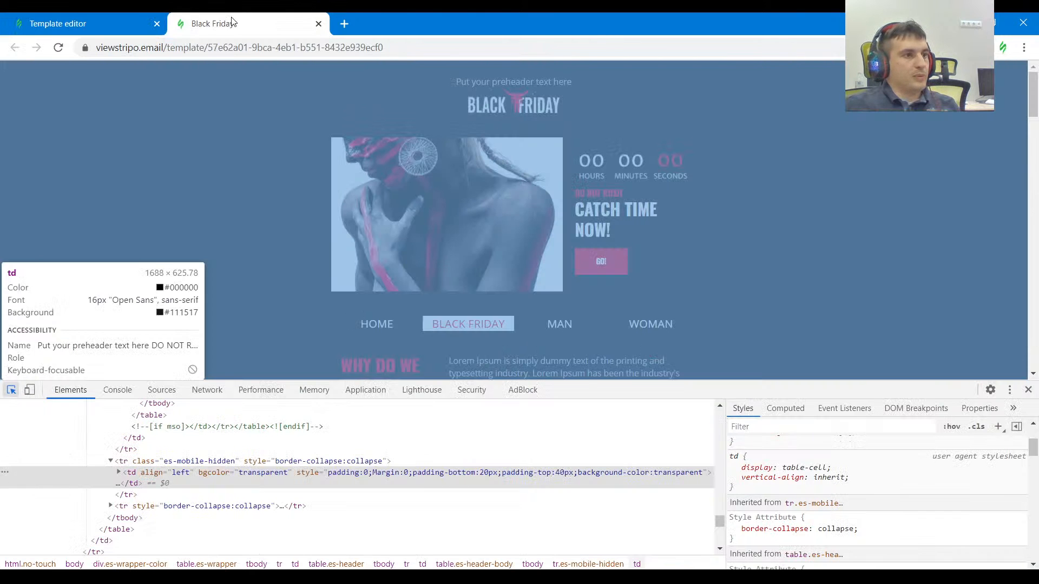
{"action": "left_click", "coordinate": [121, 28]}
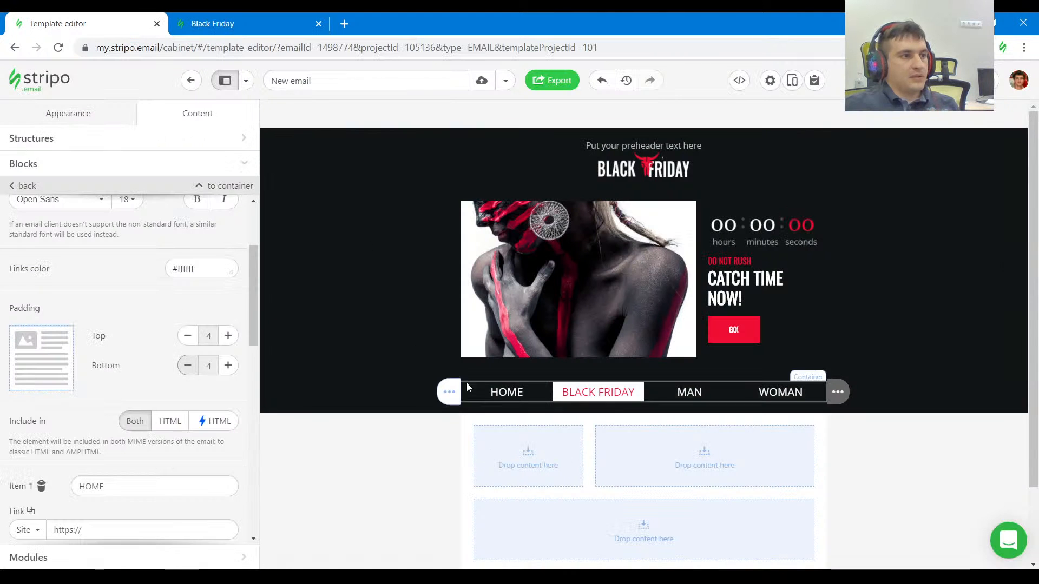
Inspect the WHY DO WE USE IT? section's padding in the reference email and copy its Lorem Ipsum paragraph.
{"action": "scroll", "coordinate": [503, 374], "scroll_direction": "down", "scroll_amount": 1}
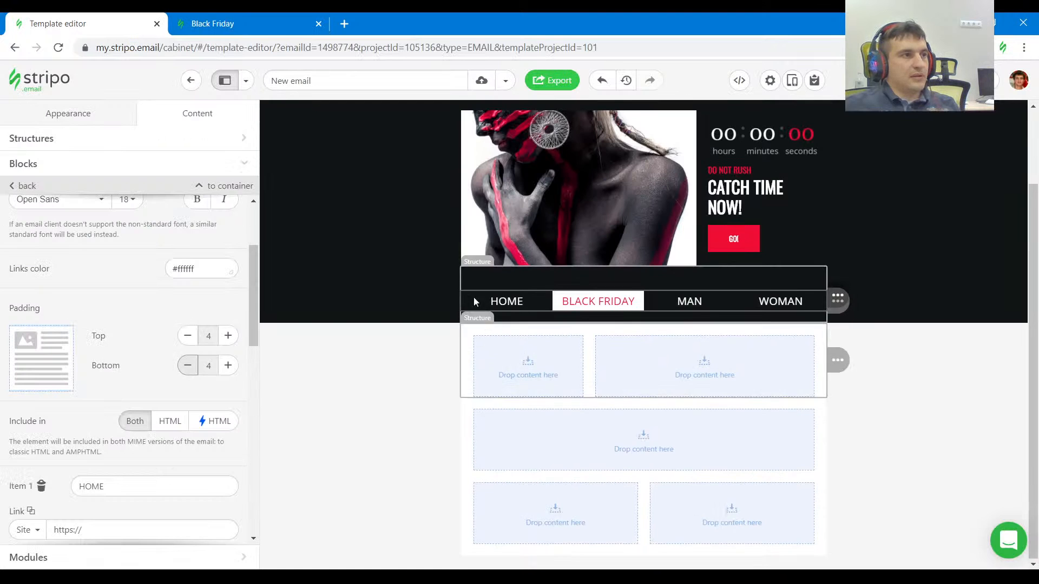
{"action": "left_click", "coordinate": [206, 22]}
{"action": "scroll", "coordinate": [318, 242], "scroll_direction": "down", "scroll_amount": 2}
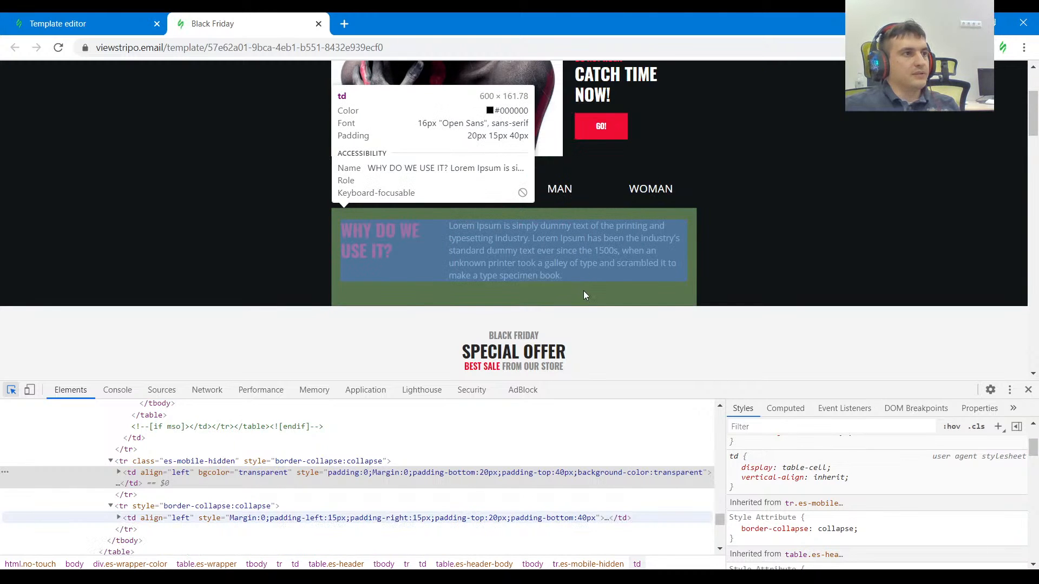
{"action": "left_click", "coordinate": [583, 290]}
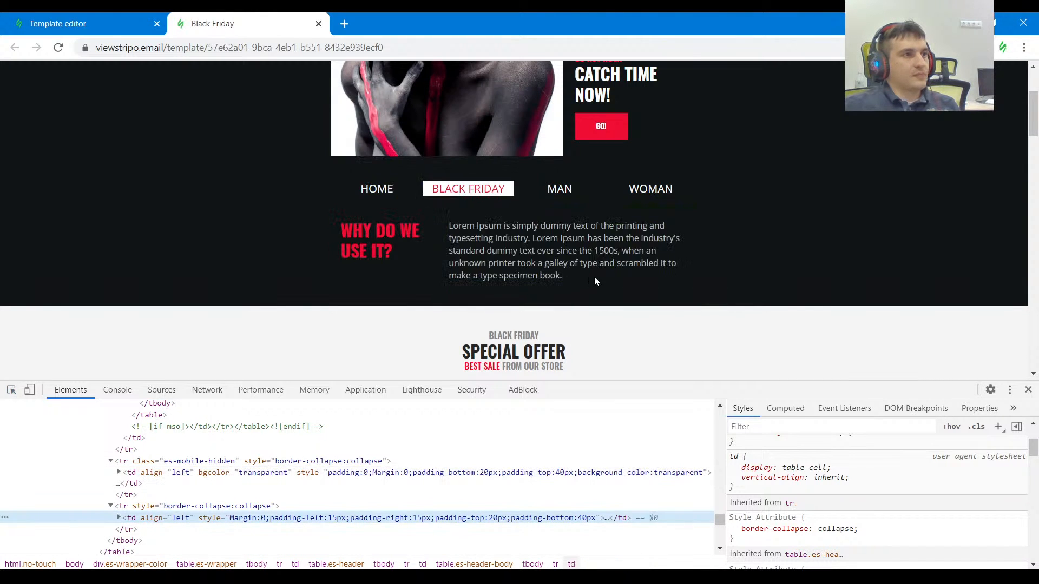
{"action": "left_click_drag", "start_coordinate": [594, 276], "coordinate": [449, 227]}
Move the empty structure with a narrow and a wide container into the dark header stripe, directly below the menu.
{"action": "left_click", "coordinate": [79, 22]}
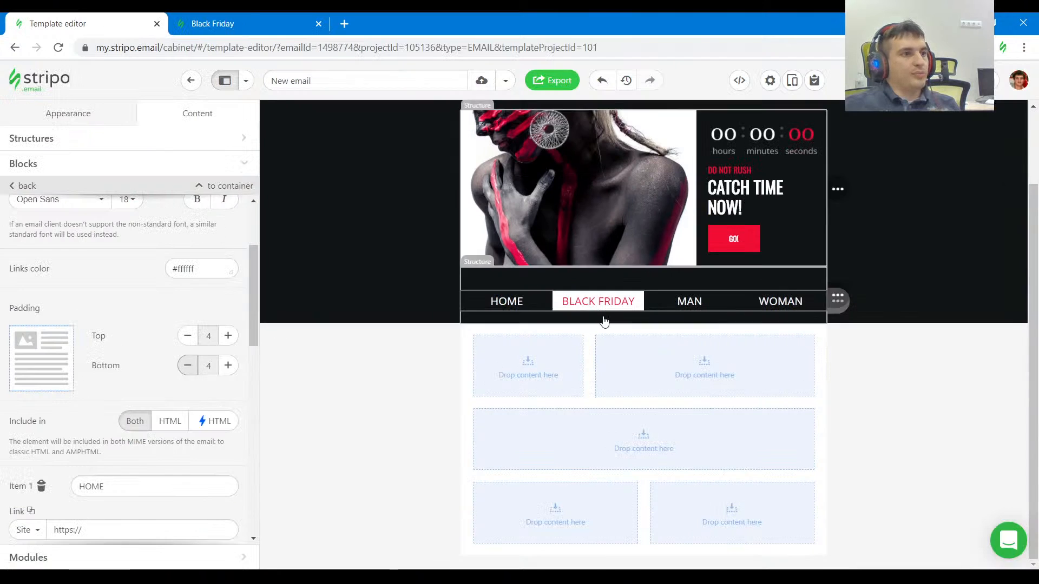
{"action": "left_click", "coordinate": [574, 331]}
{"action": "mouse_move", "coordinate": [846, 365]}
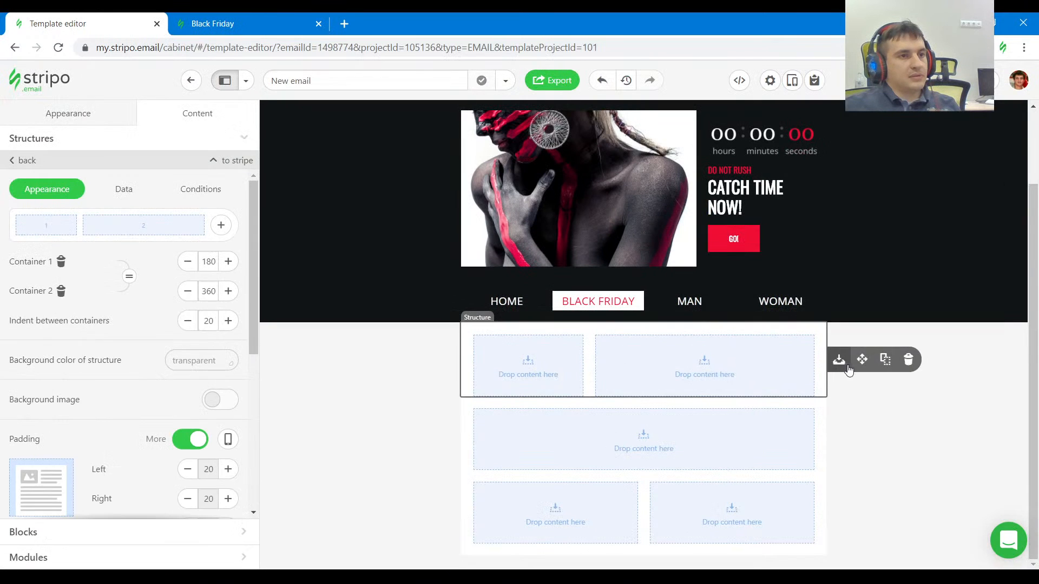
{"action": "left_click_drag", "start_coordinate": [861, 361], "coordinate": [779, 316]}
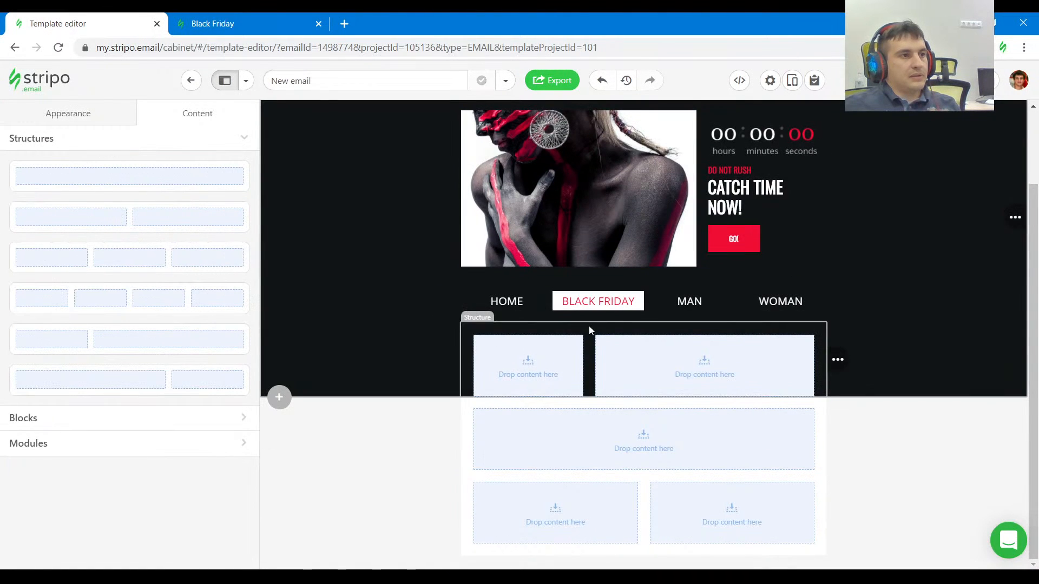
Add text blocks to both containers below the menu: the copied Lorem Ipsum paragraph in the wide one, WHY DO WE USE IT? in the narrow one.
{"action": "left_click", "coordinate": [589, 330]}
{"action": "left_click", "coordinate": [705, 380]}
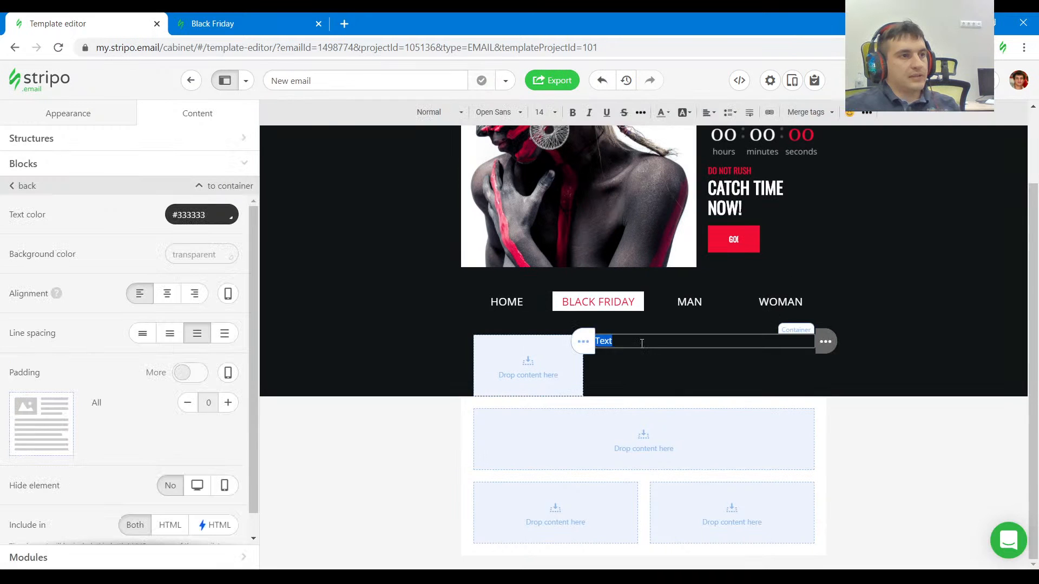
{"action": "left_click", "coordinate": [265, 17]}
{"action": "left_click_drag", "start_coordinate": [405, 252], "coordinate": [340, 227]}
{"action": "key", "text": "ctrl+c"}
{"action": "left_click", "coordinate": [91, 34]}
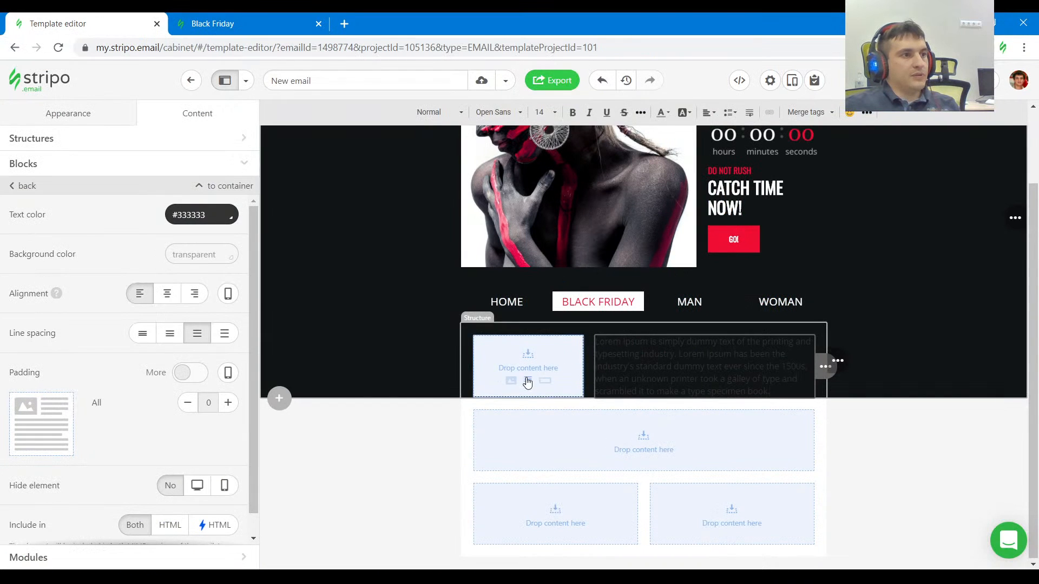
{"action": "left_click", "coordinate": [525, 378]}
{"action": "double_click", "coordinate": [519, 341]}
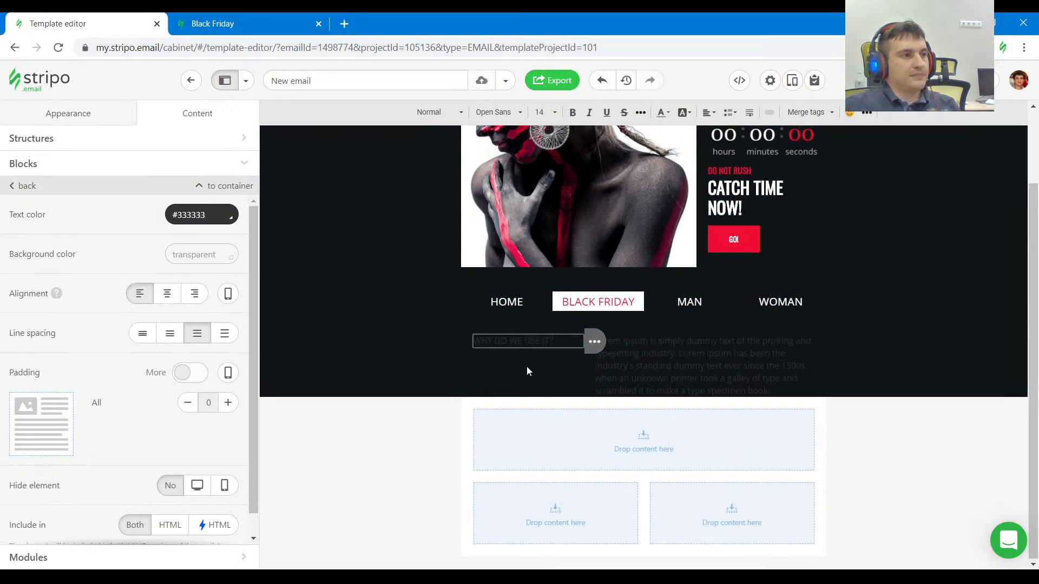
{"action": "key", "text": "ctrl+v"}
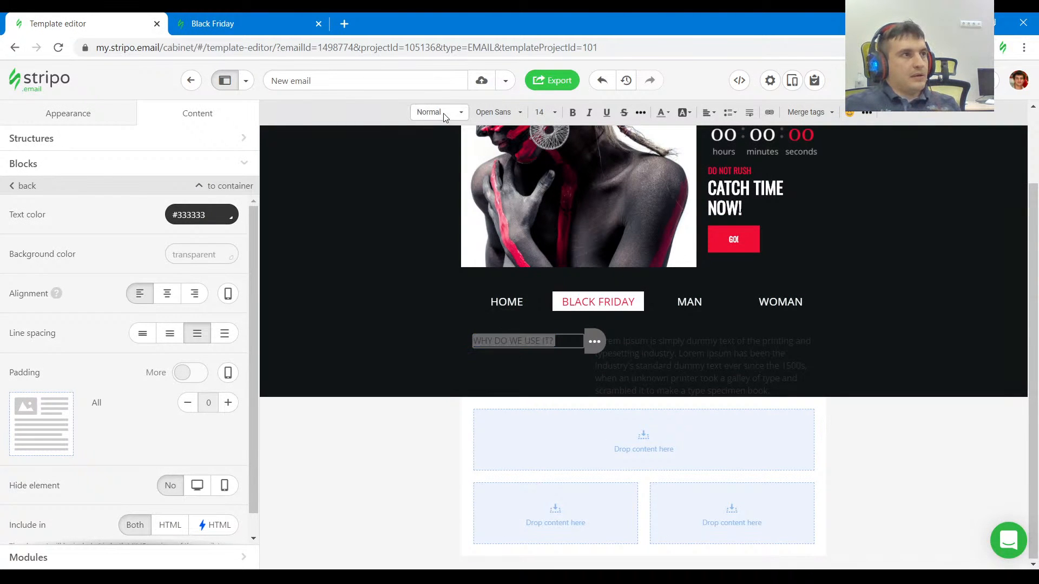
Format the WHY DO WE USE IT? text as Heading 1 and set its text color to #ef0d33.
{"action": "left_click", "coordinate": [443, 113]}
{"action": "left_click", "coordinate": [466, 189]}
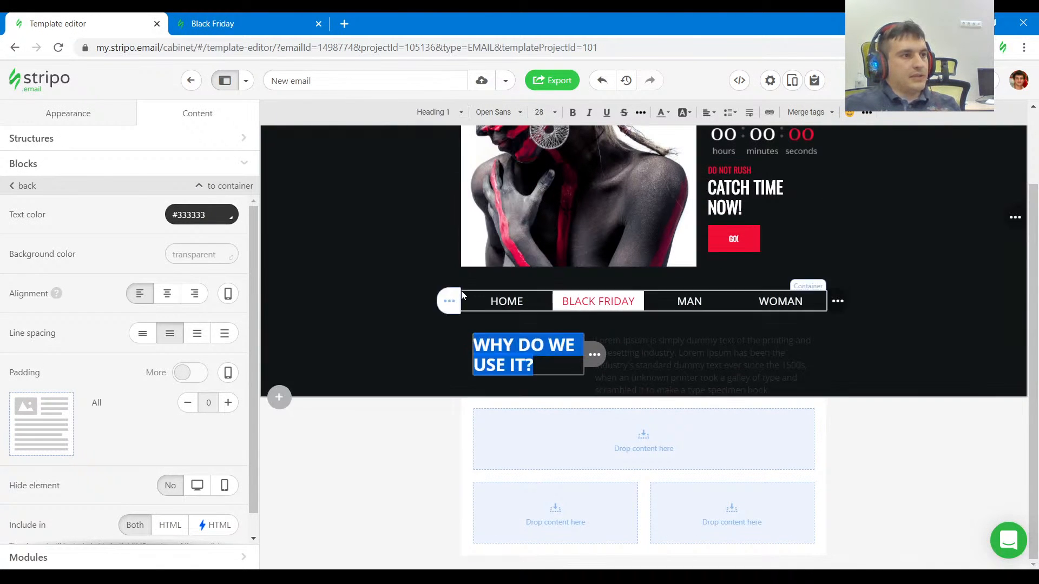
{"action": "left_click", "coordinate": [784, 241]}
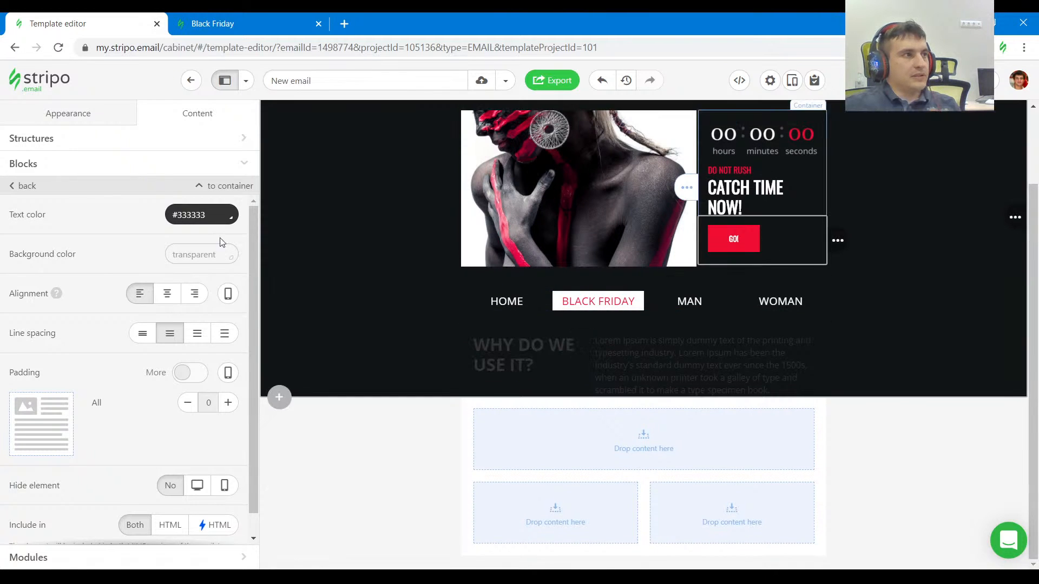
{"action": "left_click", "coordinate": [560, 358]}
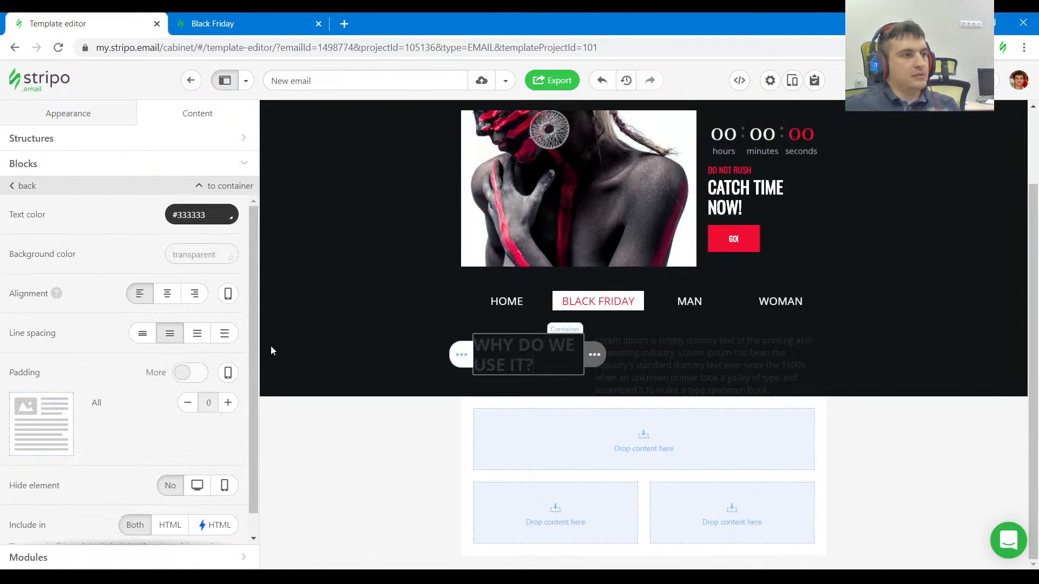
{"action": "left_click_drag", "start_coordinate": [208, 215], "coordinate": [96, 227]}
{"action": "type", "text": "#ef0d33"}
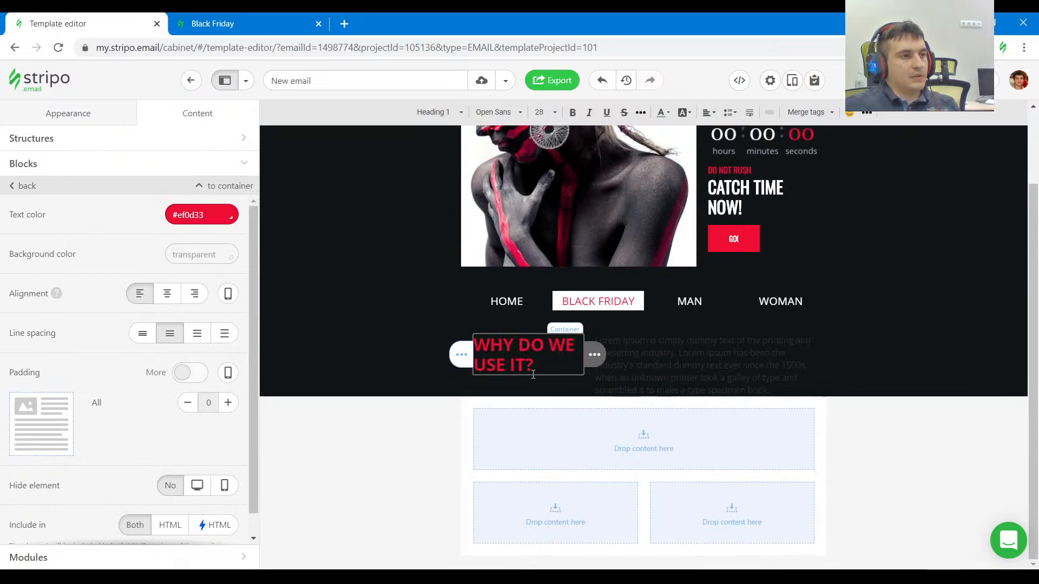
Check the paragraph in the reference email and apply the preheader's text color #bcbdbd to the Lorem Ipsum paragraph.
{"action": "left_click", "coordinate": [242, 24]}
{"action": "left_click", "coordinate": [522, 307]}
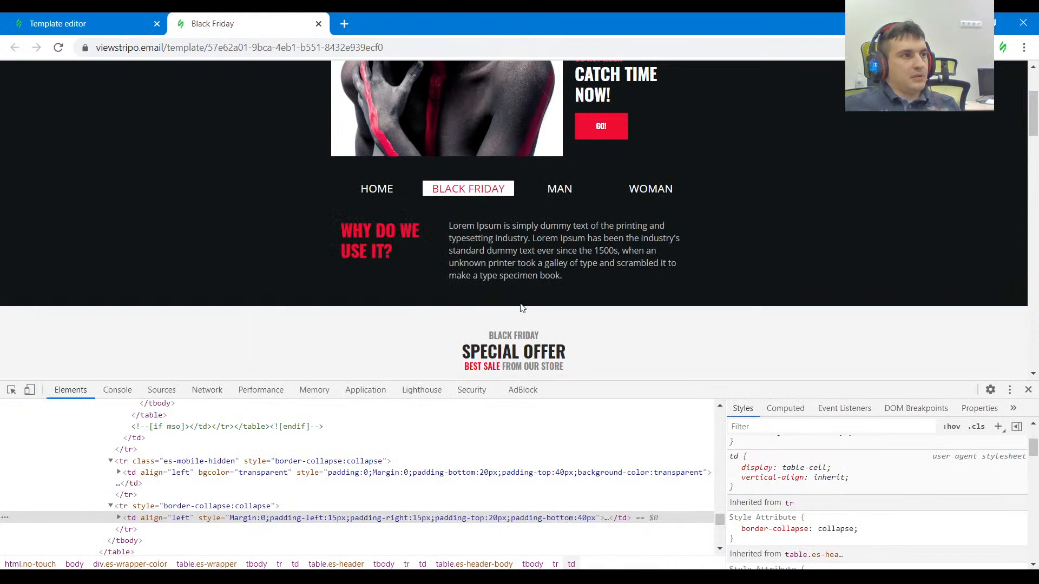
{"action": "left_click", "coordinate": [105, 33]}
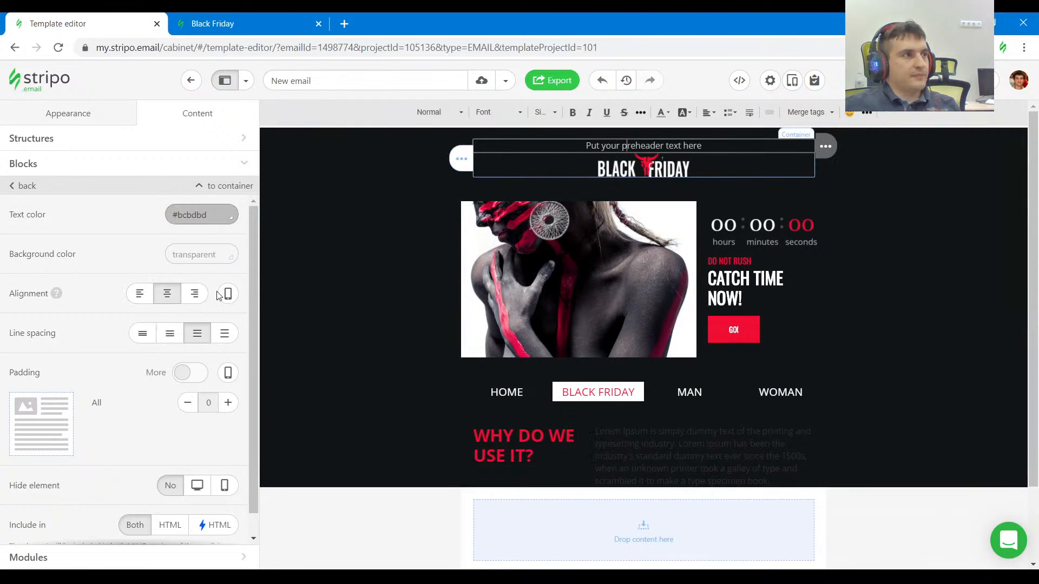
{"action": "left_click", "coordinate": [743, 441]}
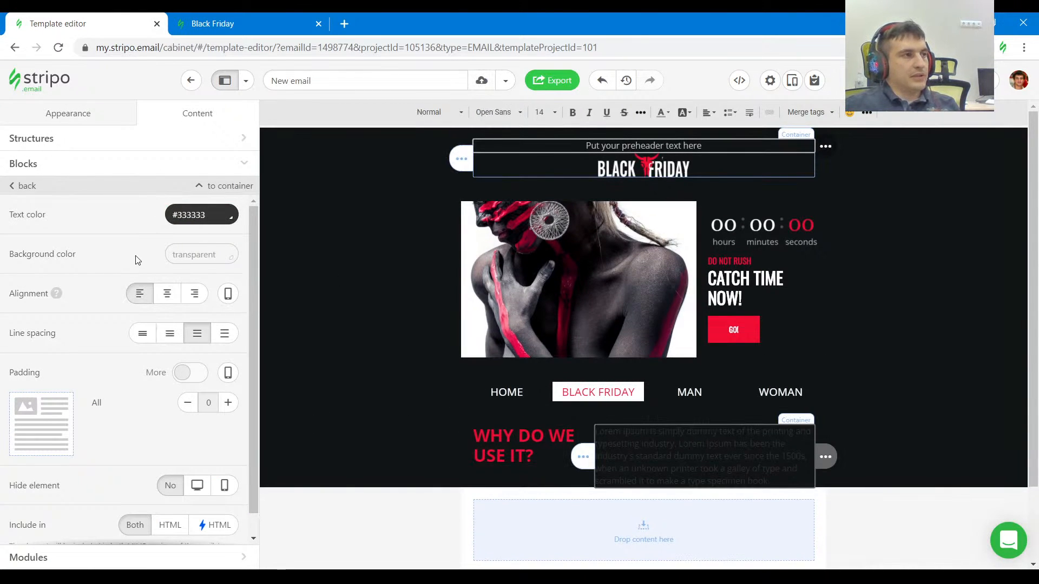
{"action": "left_click_drag", "start_coordinate": [212, 214], "coordinate": [100, 217]}
{"action": "type", "text": "#bcbdbd"}
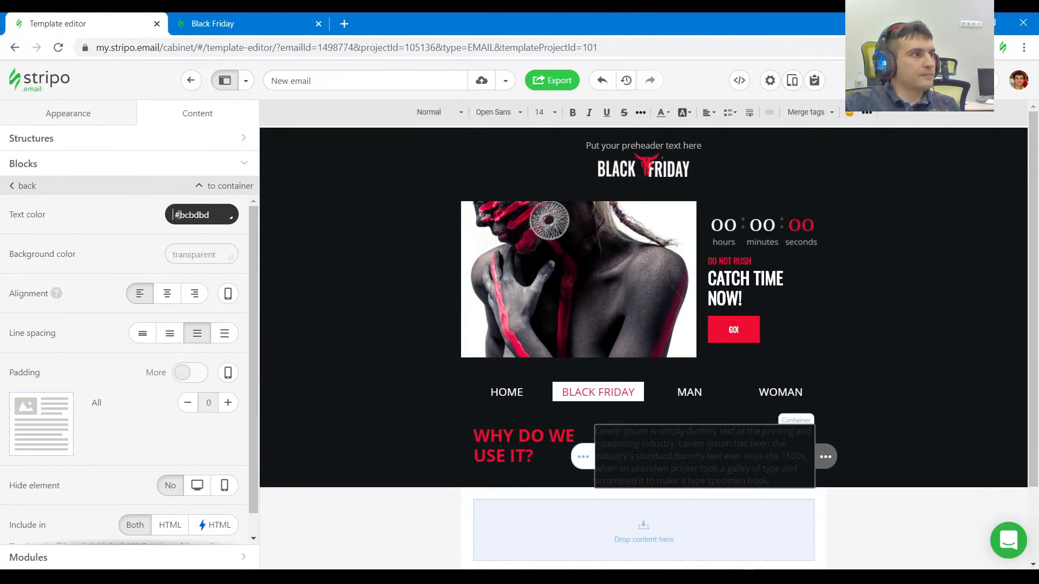
{"action": "key", "text": "Return"}
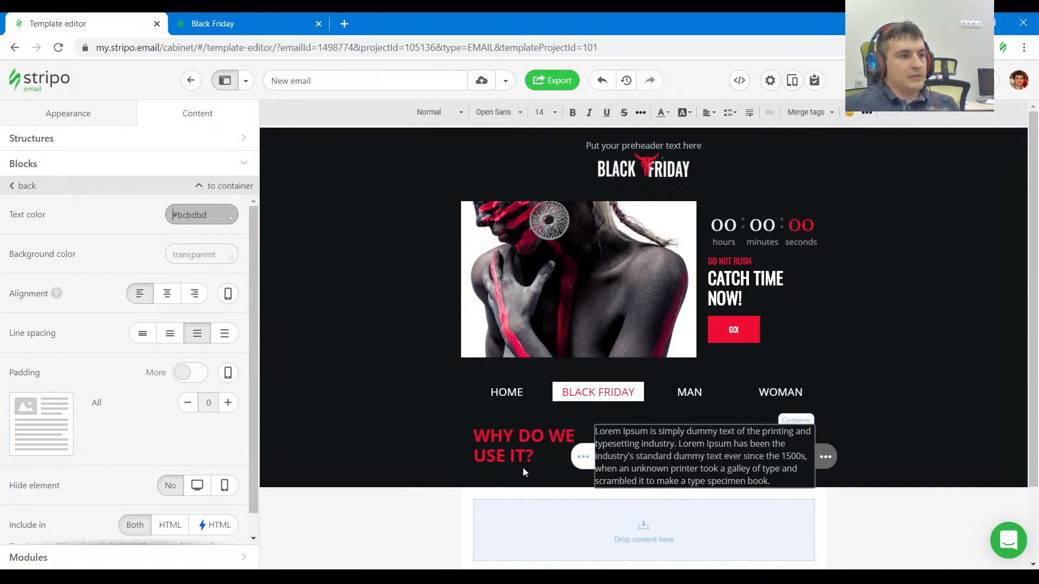
Inspect the WHY DO WE USE IT? section's padding in the reference email and set the structure's padding to 15 left and right, 20 top, 40 bottom.
{"action": "left_click", "coordinate": [213, 23]}
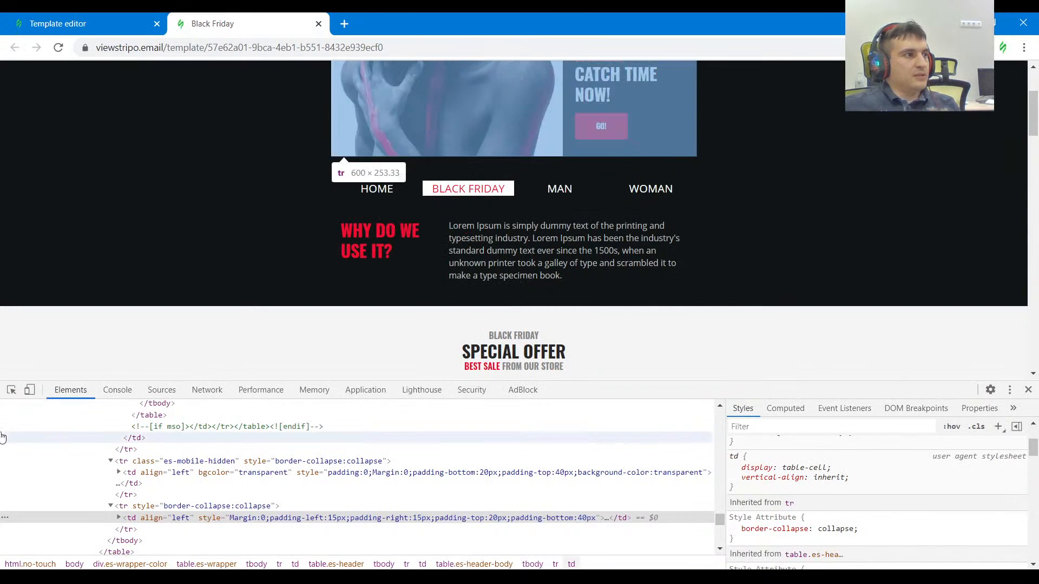
{"action": "left_click", "coordinate": [11, 390]}
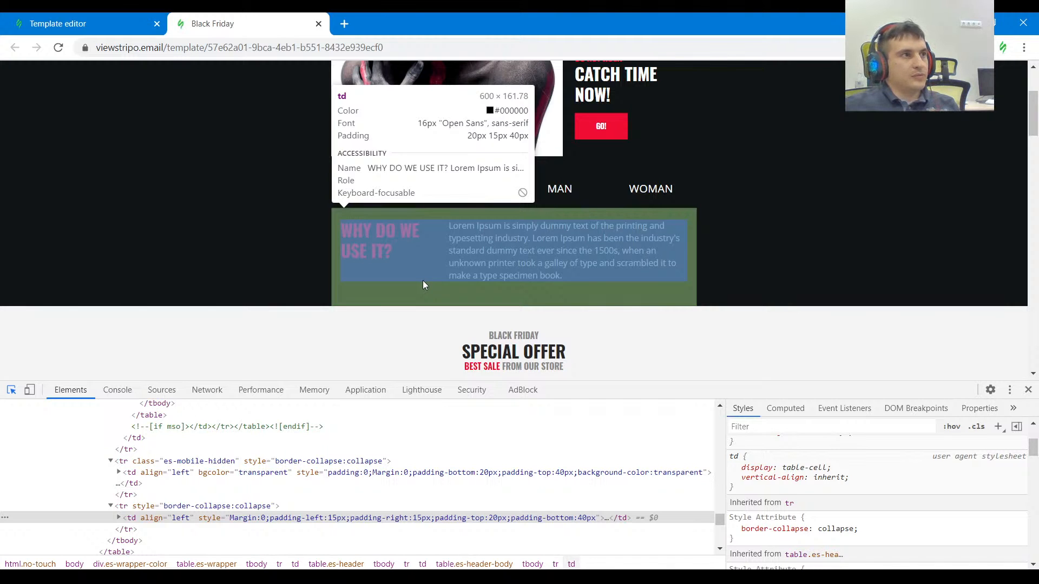
{"action": "left_click", "coordinate": [94, 26]}
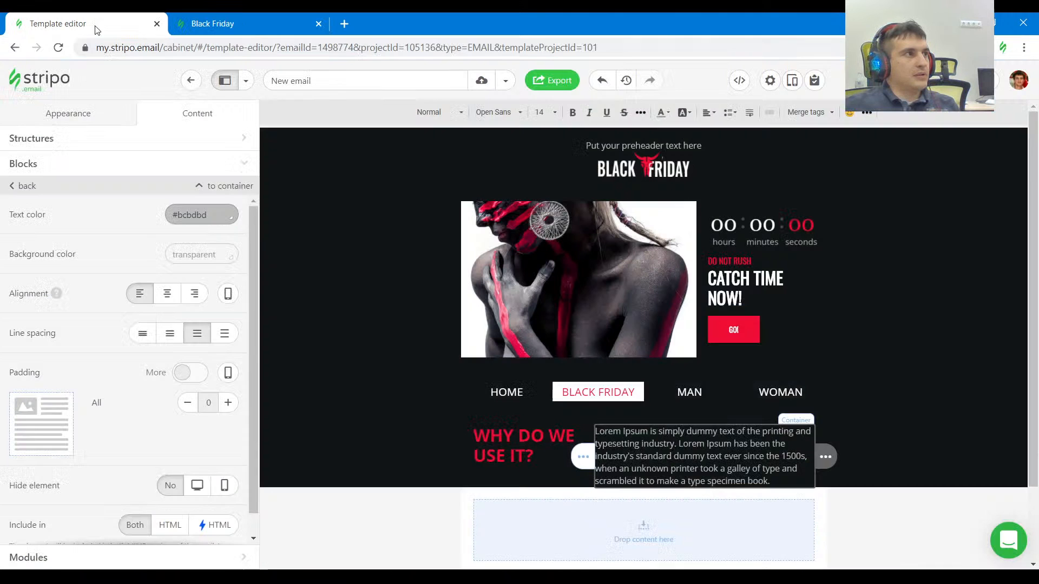
{"action": "left_click", "coordinate": [518, 423]}
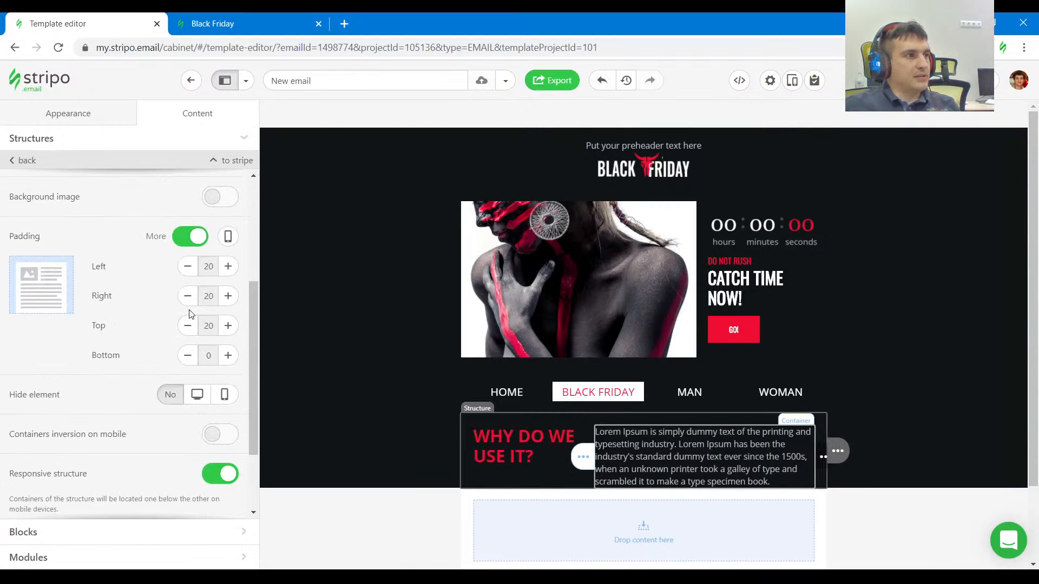
{"action": "left_click", "coordinate": [187, 296]}
{"action": "left_click", "coordinate": [187, 266]}
{"action": "left_click", "coordinate": [228, 355]}
{"action": "left_click", "coordinate": [228, 355]}
{"action": "left_click", "coordinate": [228, 355]}
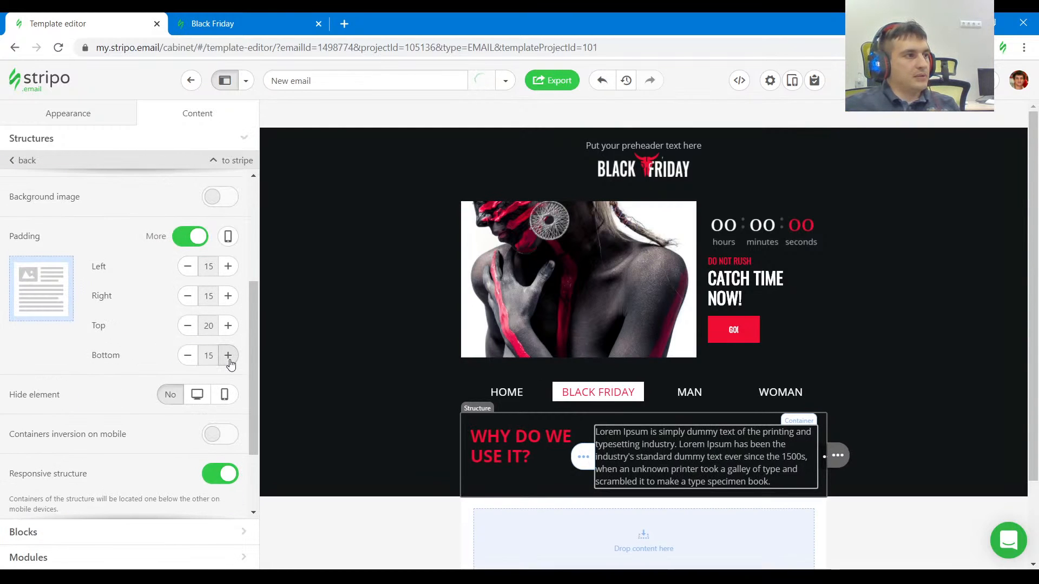
{"action": "left_click", "coordinate": [228, 357]}
{"action": "left_click", "coordinate": [229, 357]}
{"action": "left_click", "coordinate": [229, 357]}
{"action": "left_click", "coordinate": [229, 357]}
{"action": "left_click", "coordinate": [228, 357]}
Check the reference's section below the dark header and duplicate the empty two-container structure twice in the content stripe.
{"action": "left_click", "coordinate": [227, 23]}
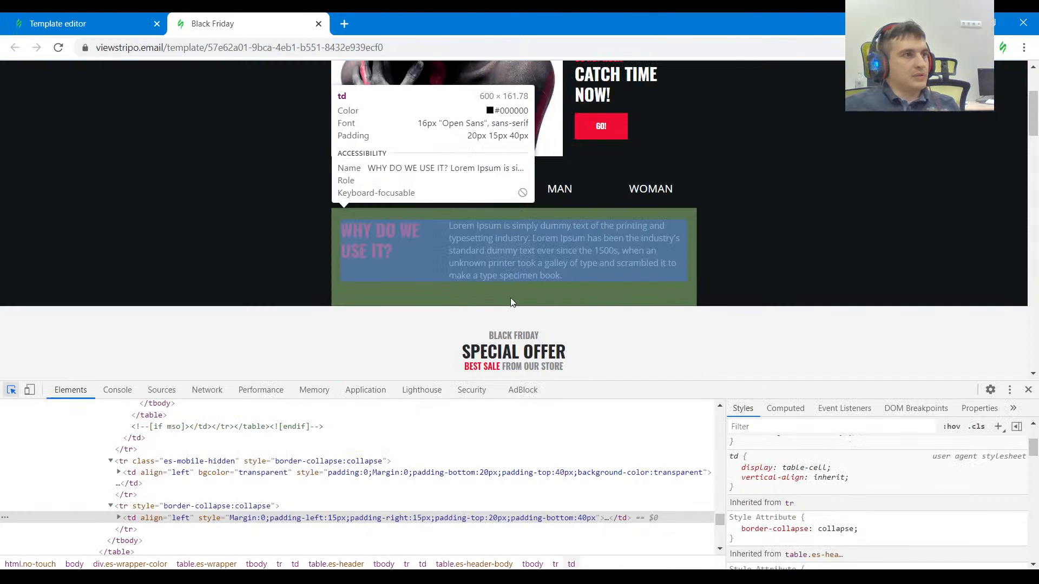
{"action": "scroll", "coordinate": [511, 301], "scroll_direction": "down", "scroll_amount": 4}
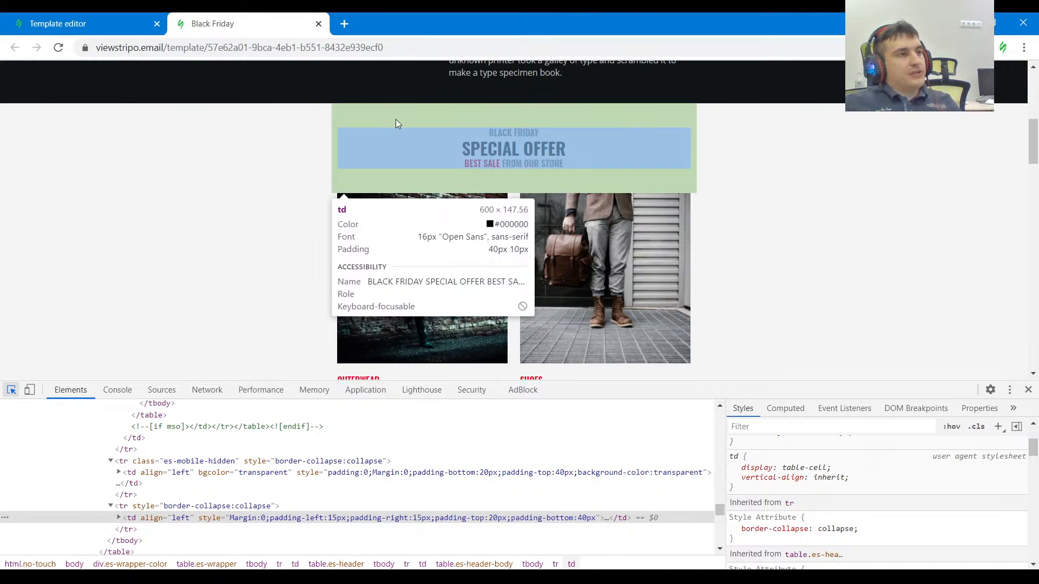
{"action": "left_click", "coordinate": [108, 24]}
{"action": "scroll", "coordinate": [391, 281], "scroll_direction": "down", "scroll_amount": 3}
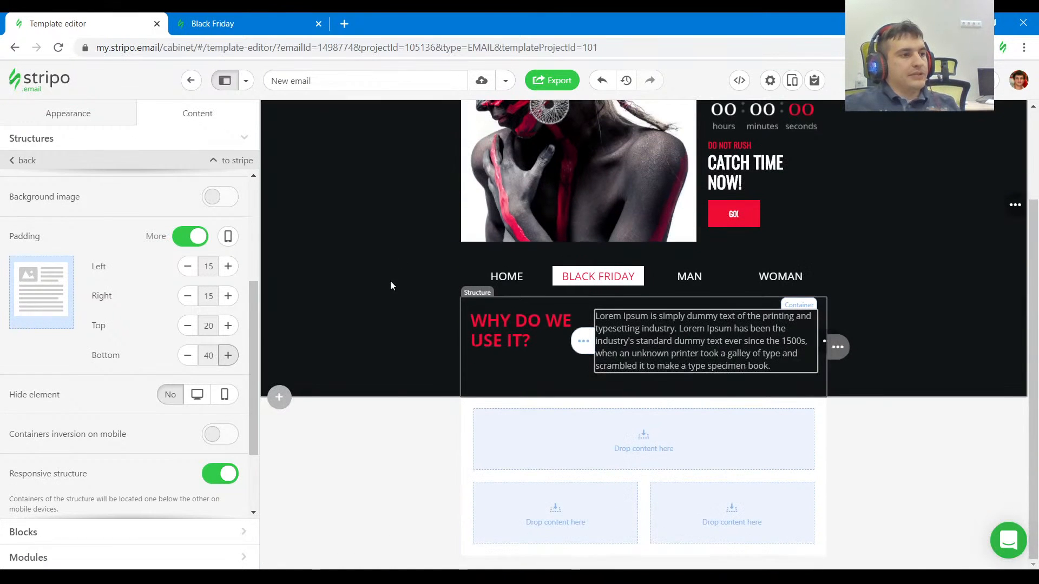
{"action": "left_click", "coordinate": [394, 427]}
{"action": "mouse_move", "coordinate": [836, 513]}
{"action": "left_click", "coordinate": [885, 513]}
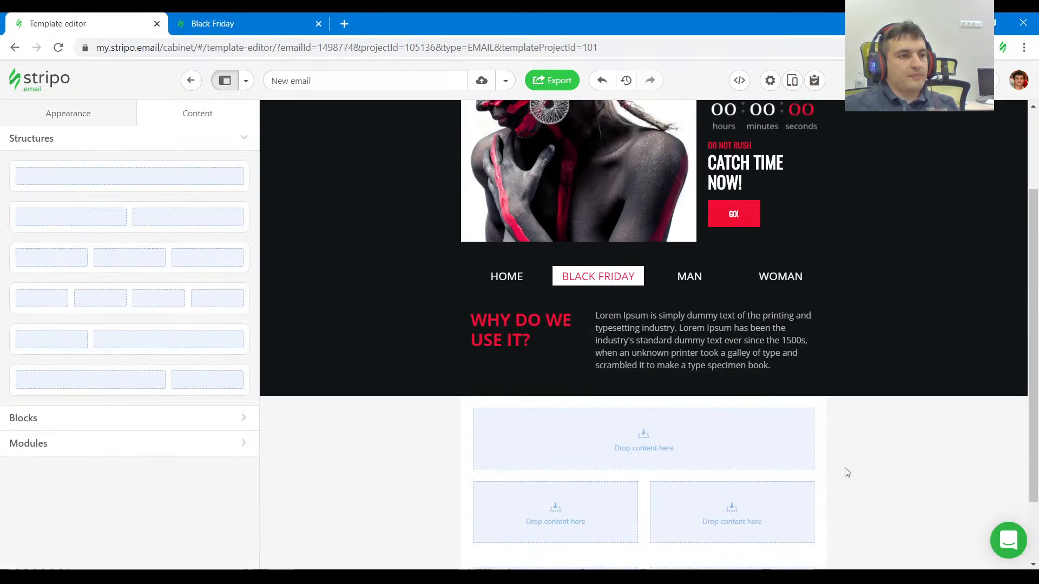
{"action": "scroll", "coordinate": [774, 440], "scroll_direction": "down", "scroll_amount": 2}
{"action": "left_click", "coordinate": [885, 428]}
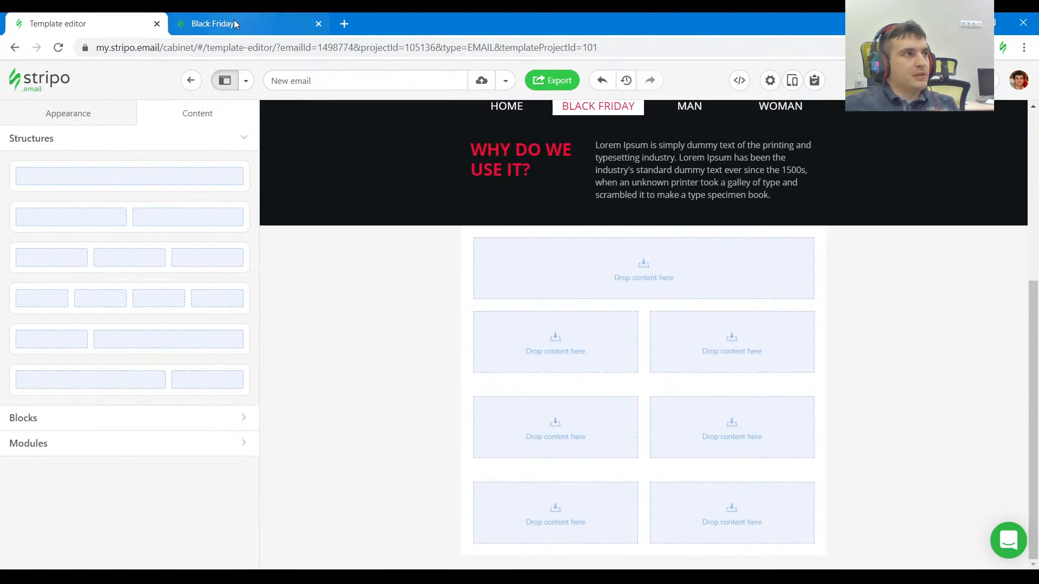
Recheck the reference's SPECIAL OFFER padding and set the first content structure's padding to 40 top and bottom, 10 left and right.
{"action": "left_click", "coordinate": [233, 22]}
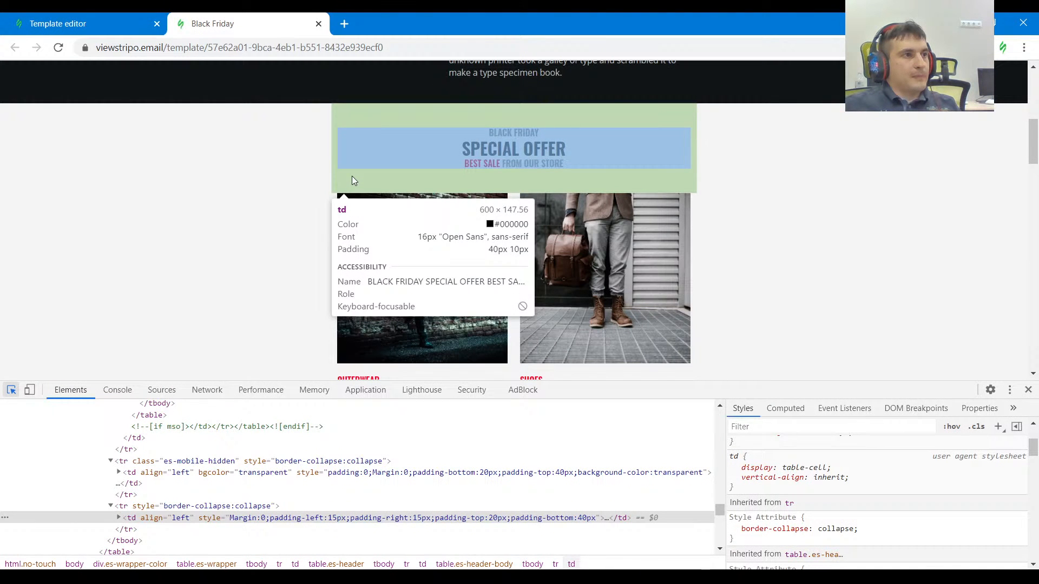
{"action": "scroll", "coordinate": [352, 179], "scroll_direction": "up", "scroll_amount": 1}
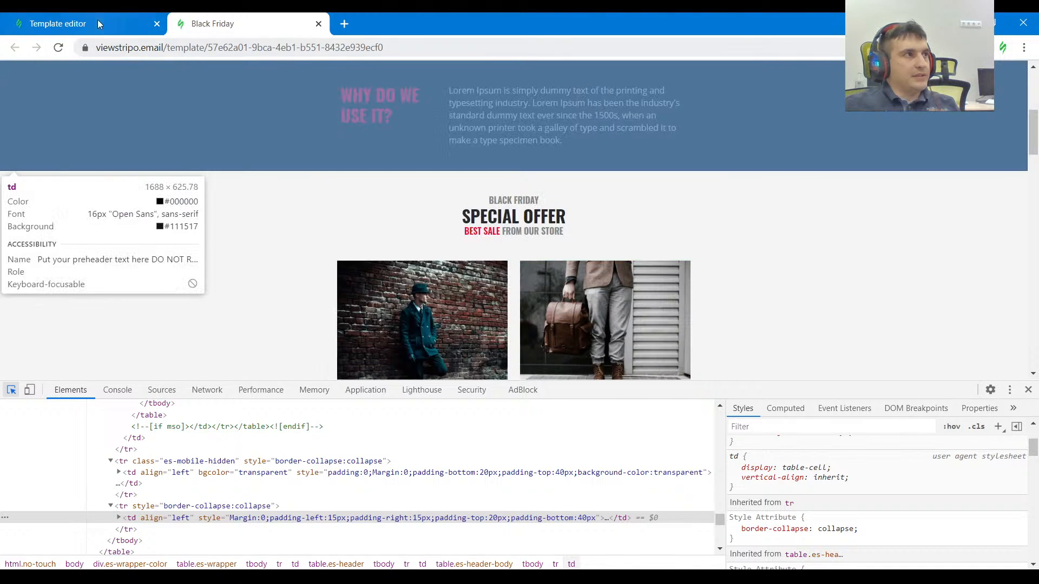
{"action": "left_click", "coordinate": [97, 21]}
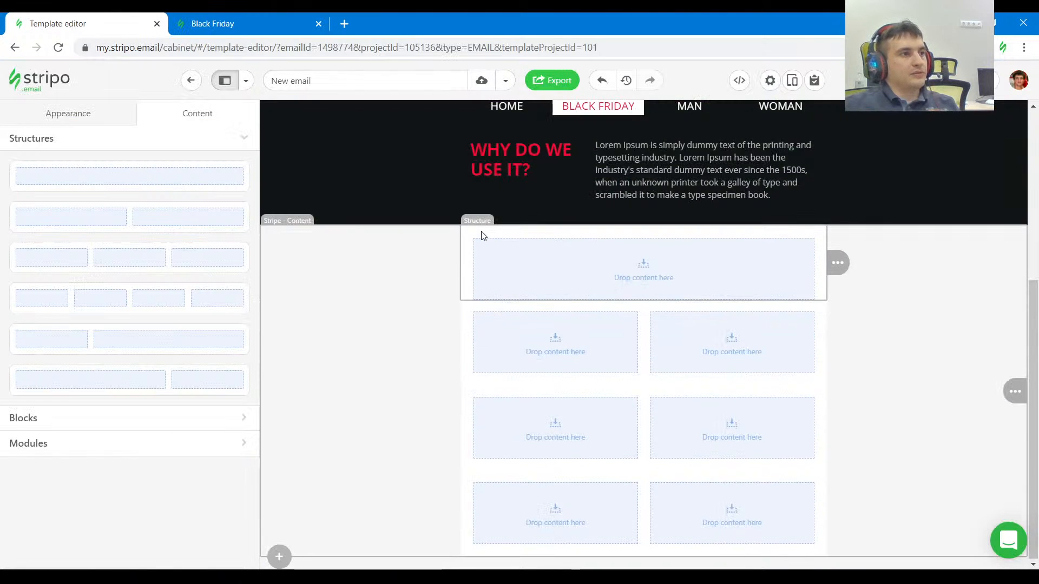
{"action": "left_click", "coordinate": [644, 268]}
{"action": "scroll", "coordinate": [197, 277], "scroll_direction": "down", "scroll_amount": 2}
{"action": "left_click", "coordinate": [227, 368]}
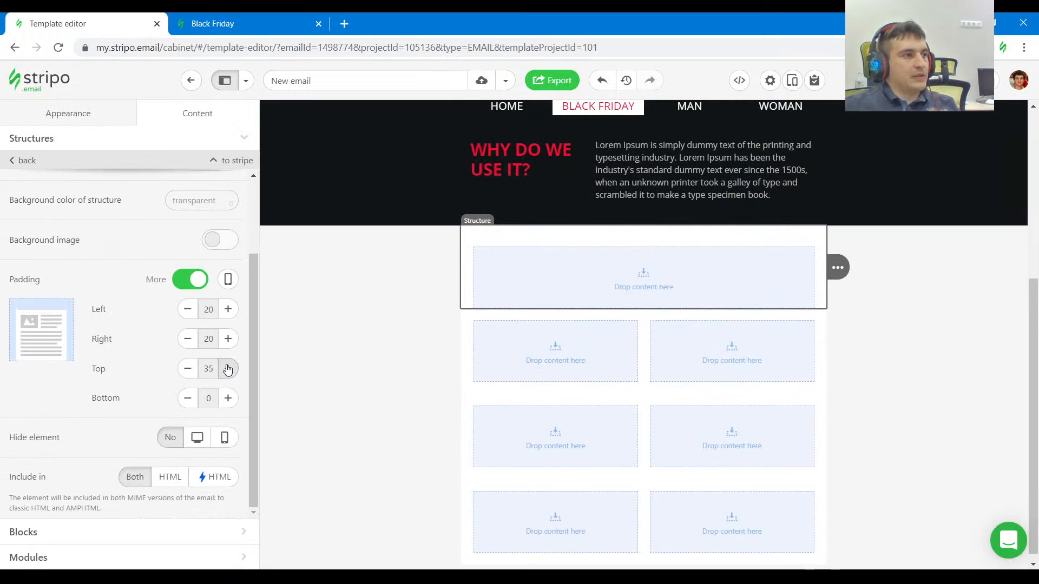
{"action": "left_click", "coordinate": [226, 398]}
{"action": "left_click", "coordinate": [226, 398]}
{"action": "left_click", "coordinate": [226, 398]}
{"action": "left_click", "coordinate": [226, 398]}
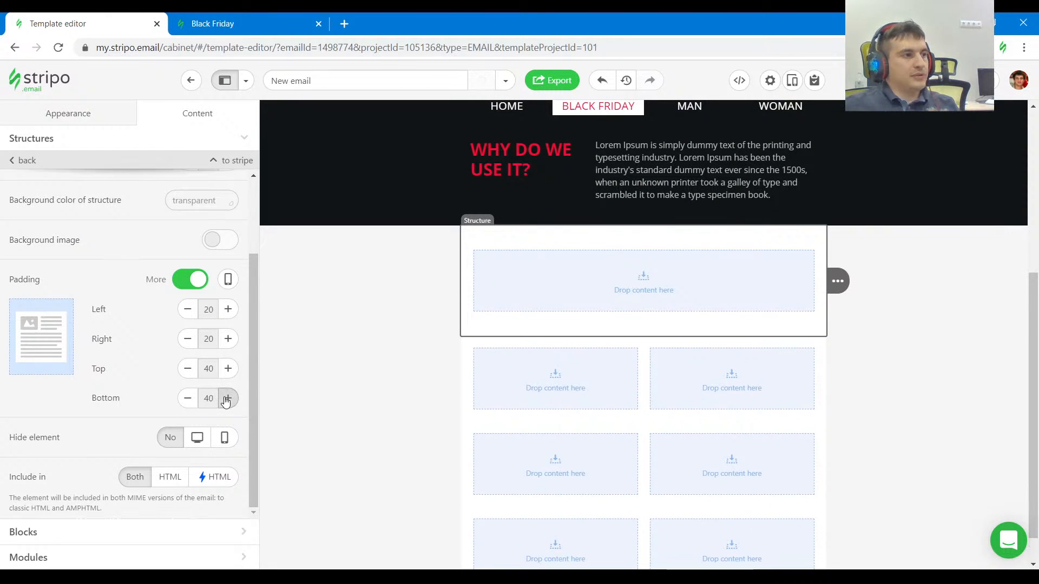
{"action": "left_click", "coordinate": [191, 339]}
{"action": "left_click", "coordinate": [190, 309]}
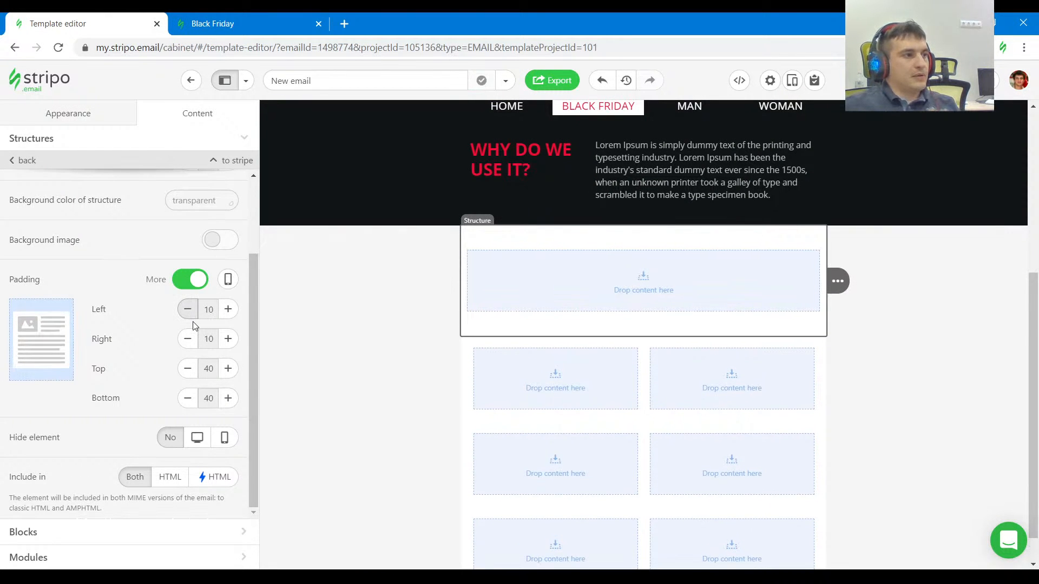
Add a text block with the reference's BLACK FRIDAY line to the single-container structure and center it.
{"action": "left_click", "coordinate": [237, 24]}
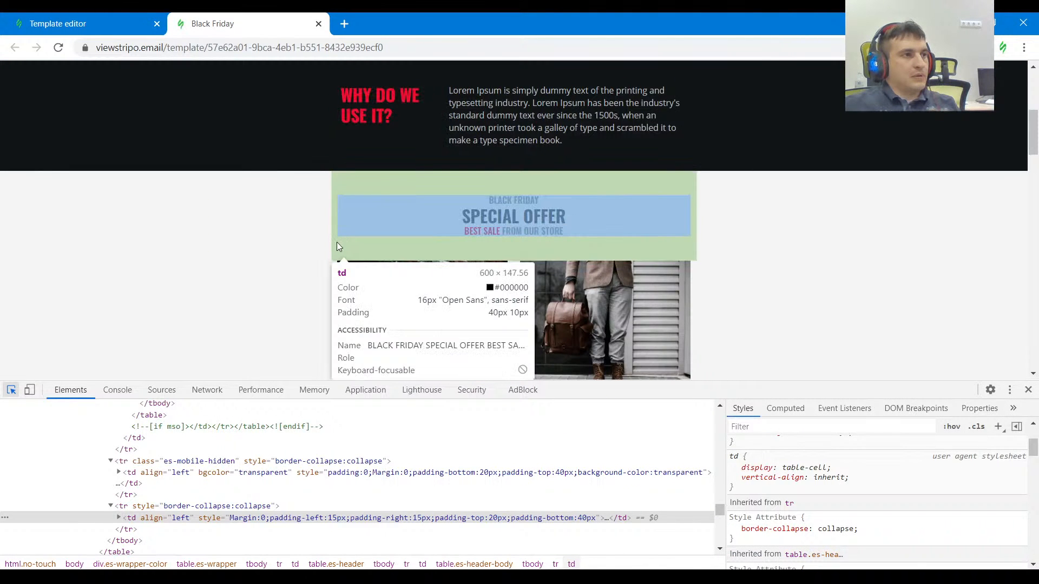
{"action": "left_click", "coordinate": [538, 201]}
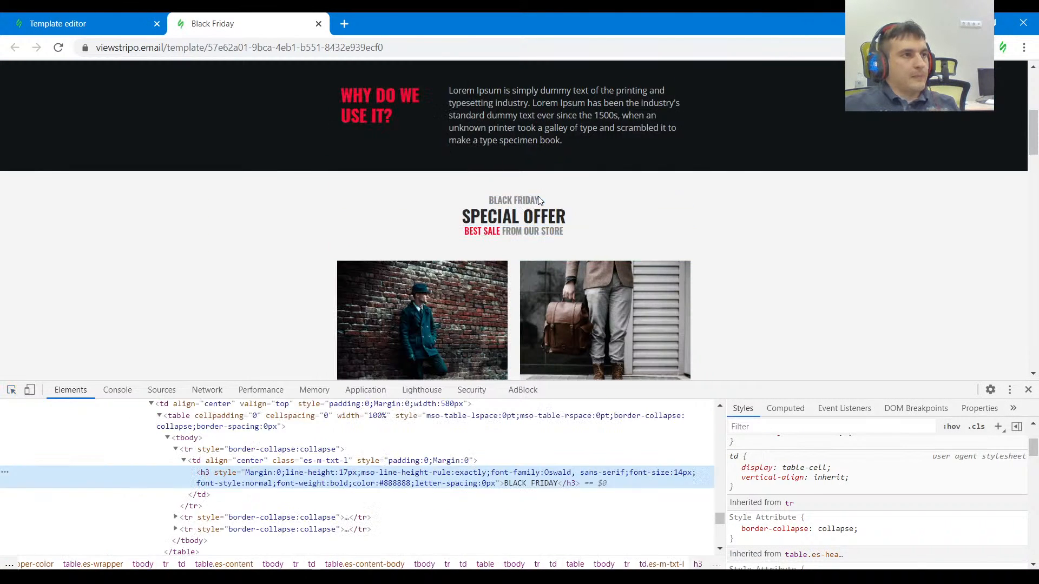
{"action": "left_click_drag", "start_coordinate": [563, 201], "coordinate": [488, 201]}
{"action": "left_click", "coordinate": [90, 21]}
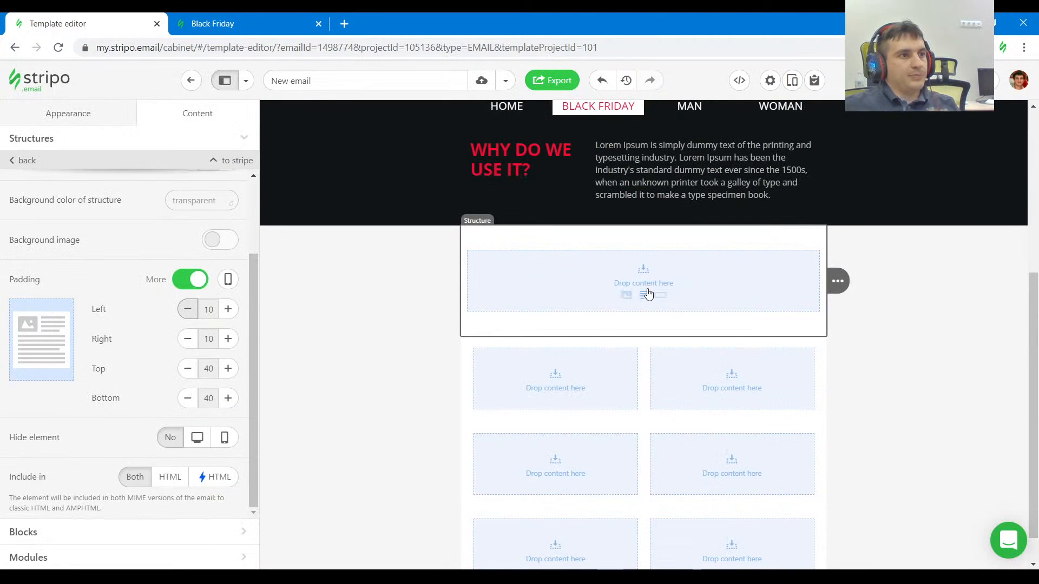
{"action": "left_click", "coordinate": [645, 294]}
{"action": "key", "text": "ctrl+a"}
{"action": "key", "text": "ctrl+v"}
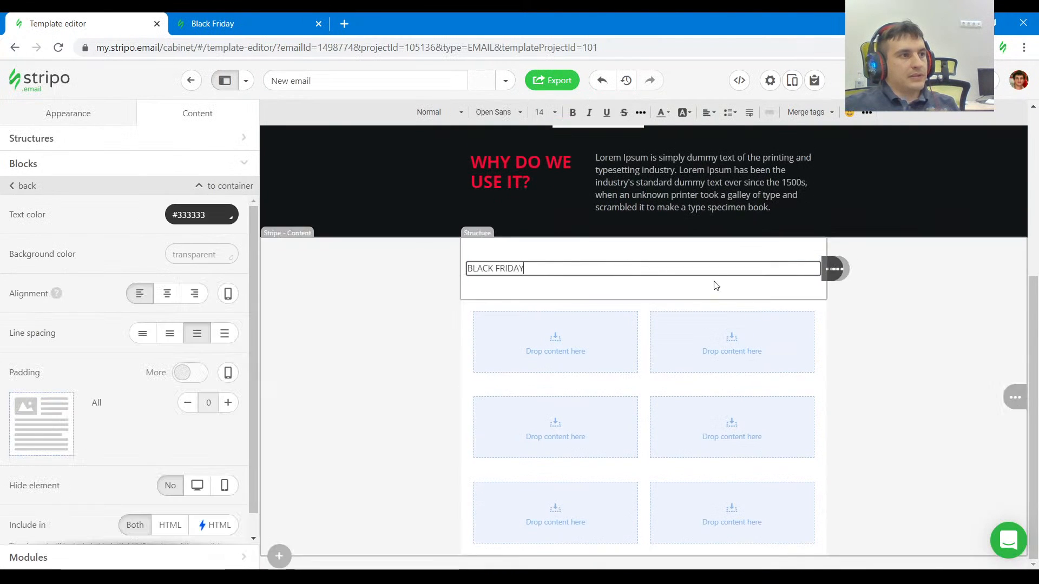
{"action": "left_click", "coordinate": [709, 112]}
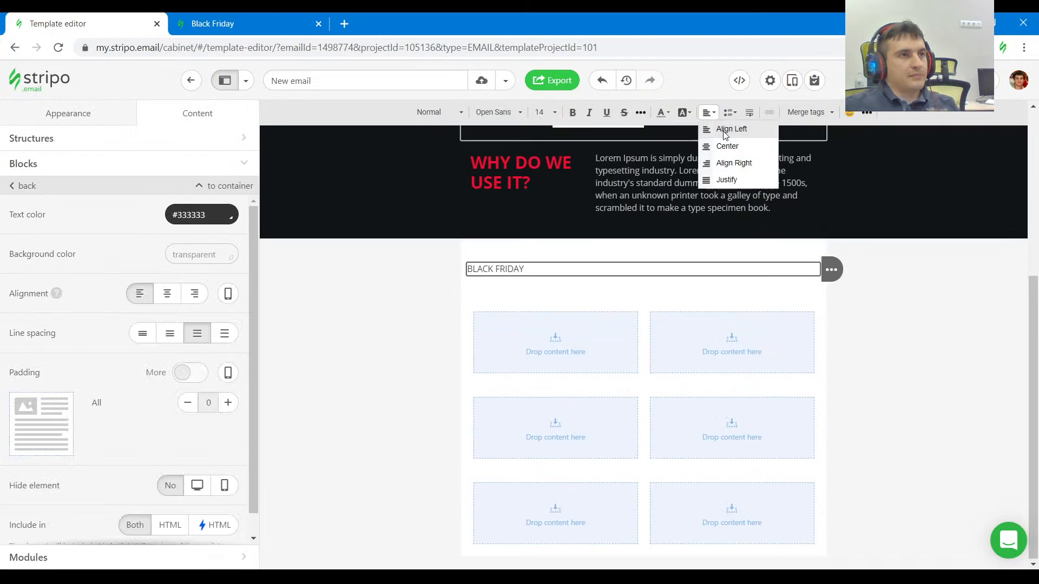
{"action": "left_click", "coordinate": [725, 143]}
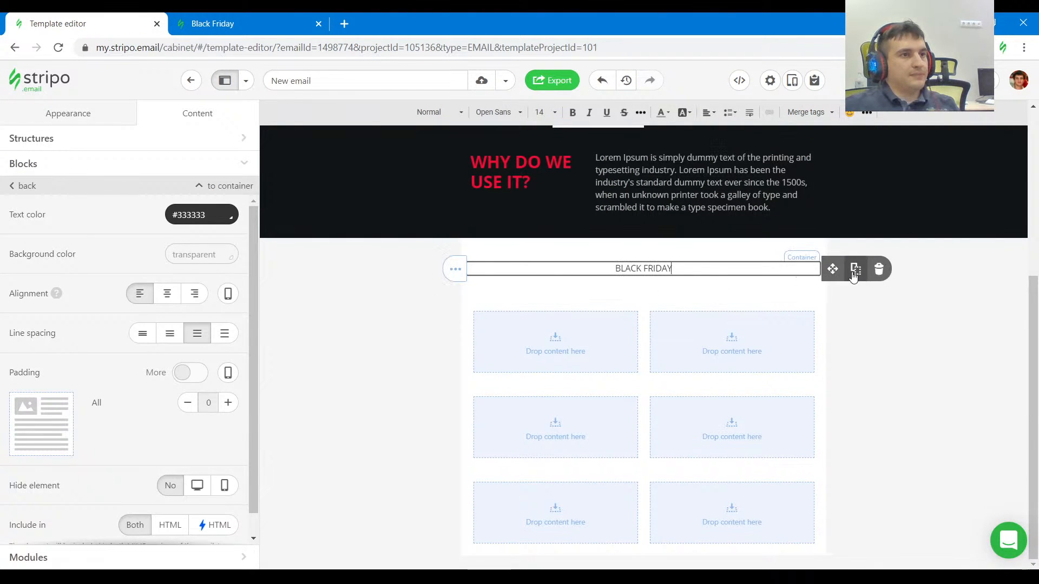
Duplicate the BLACK FRIDAY text block twice and replace the middle copy's text with SPECIAL OFFER from the reference.
{"action": "left_click", "coordinate": [855, 269]}
{"action": "left_click", "coordinate": [856, 269]}
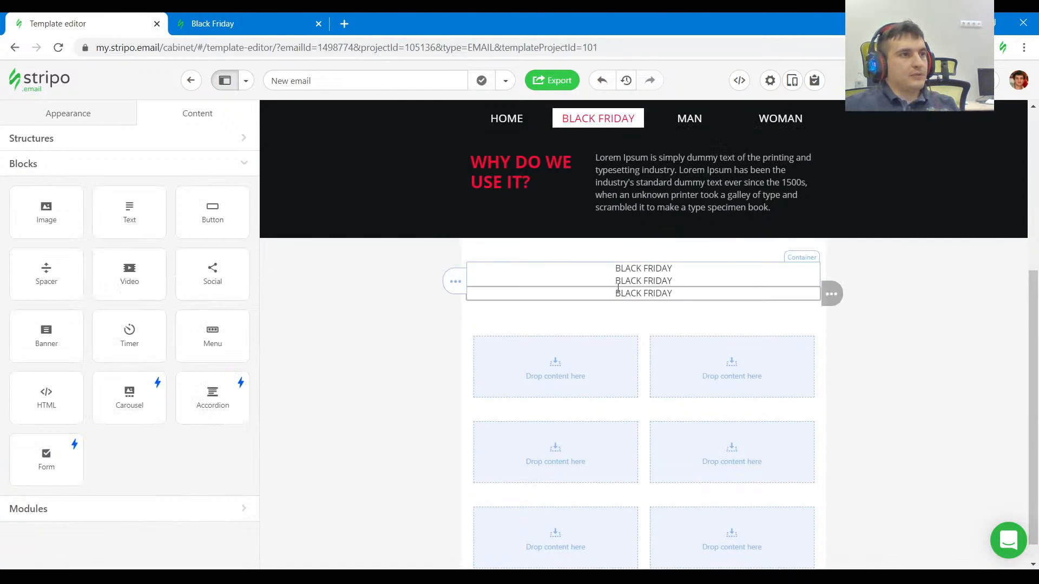
{"action": "left_click", "coordinate": [244, 31]}
{"action": "left_click_drag", "start_coordinate": [588, 216], "coordinate": [462, 217]}
{"action": "left_click", "coordinate": [114, 20]}
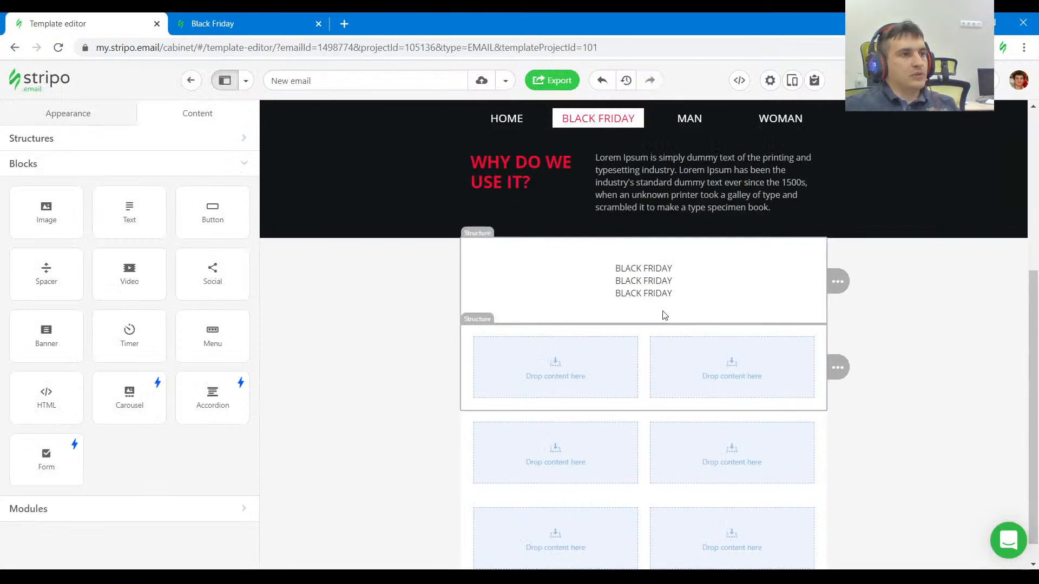
{"action": "triple_click", "coordinate": [663, 280]}
{"action": "key", "text": "ctrl+v"}
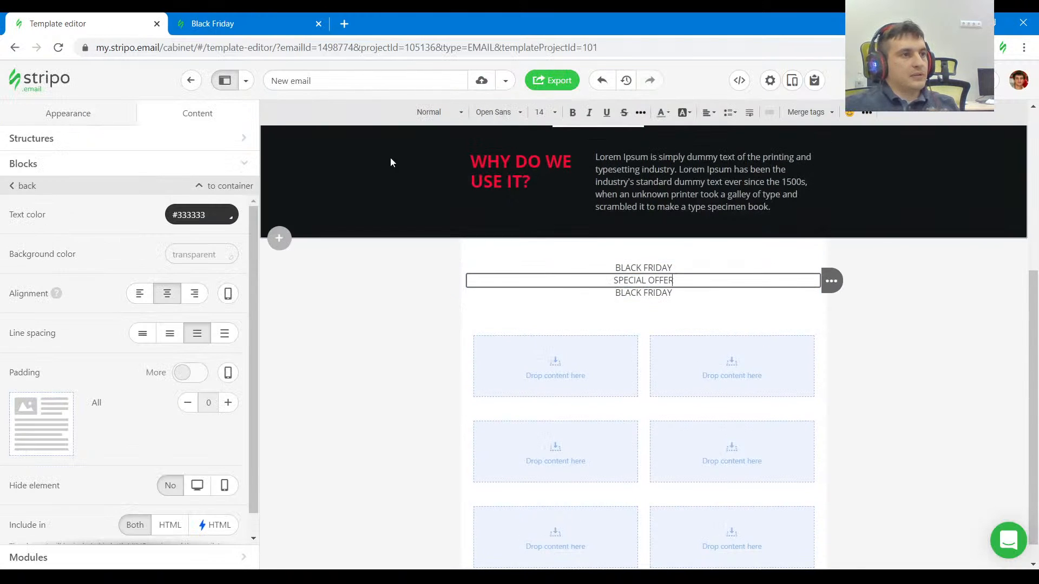
Select the reference's BEST SALE FROM OUR STORE line and copy the HTML code of its BEST SALE span colored #EF0D33.
{"action": "left_click", "coordinate": [275, 22]}
{"action": "left_click_drag", "start_coordinate": [564, 231], "coordinate": [463, 233]}
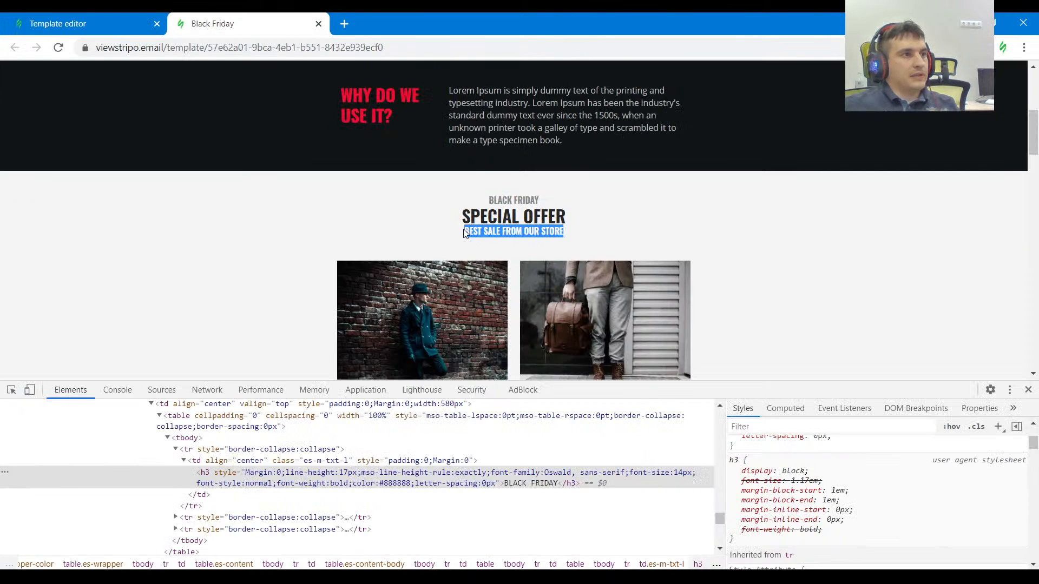
{"action": "key", "text": "ctrl+Page_Up"}
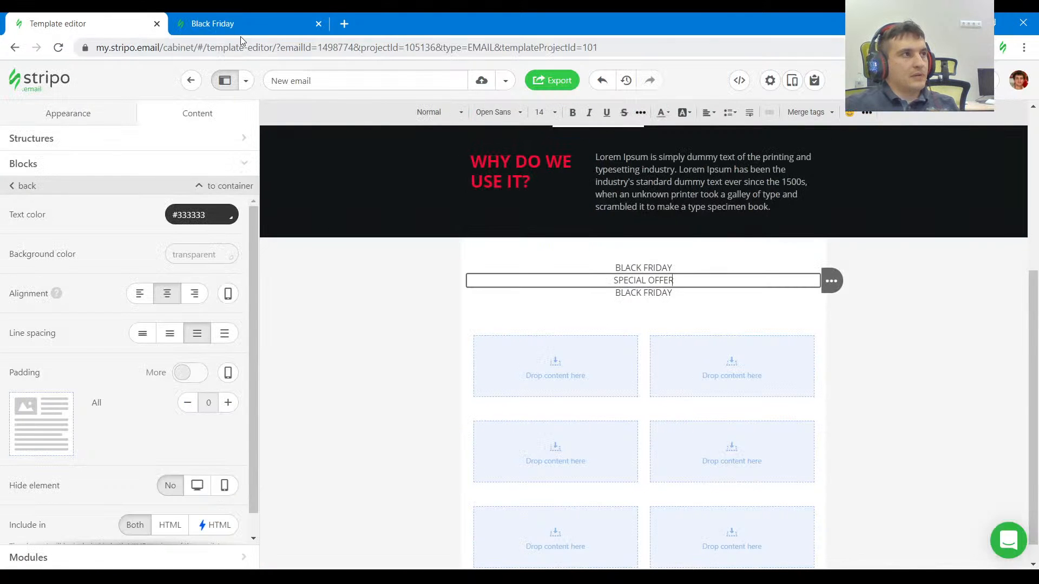
{"action": "left_click", "coordinate": [238, 25]}
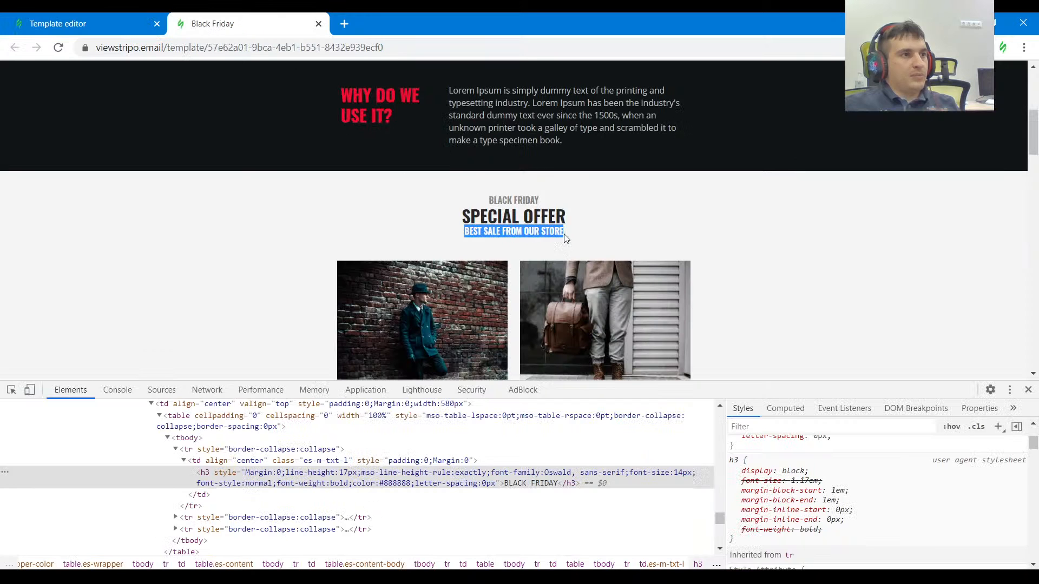
{"action": "left_click", "coordinate": [12, 394]}
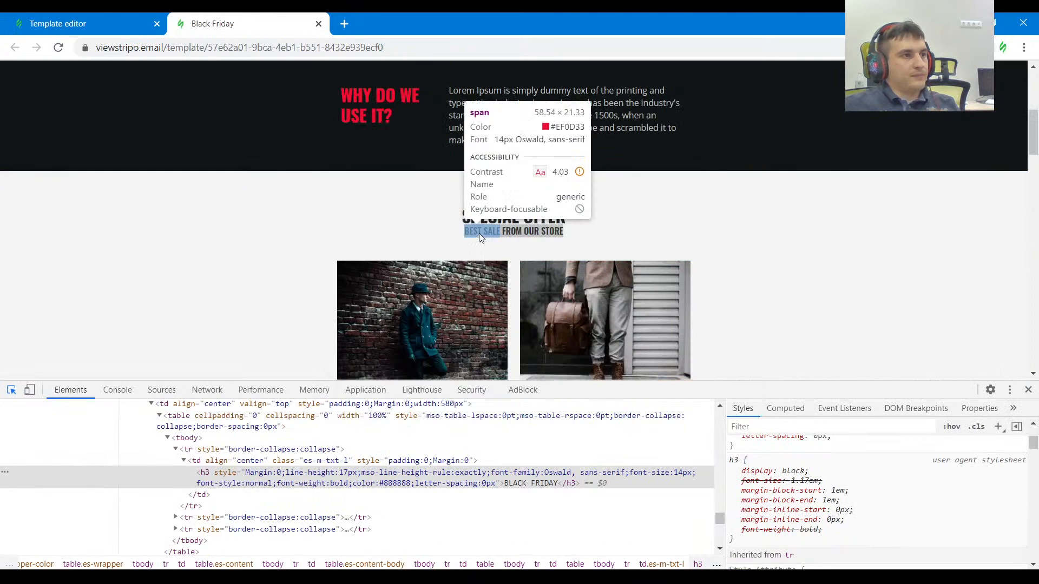
{"action": "left_click", "coordinate": [480, 232]}
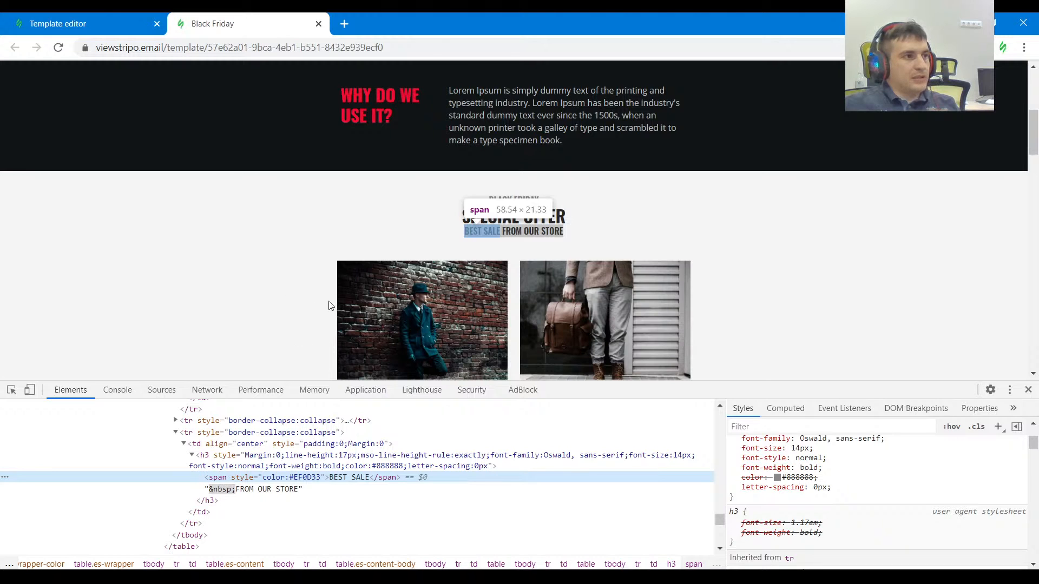
{"action": "key", "text": "F2"}
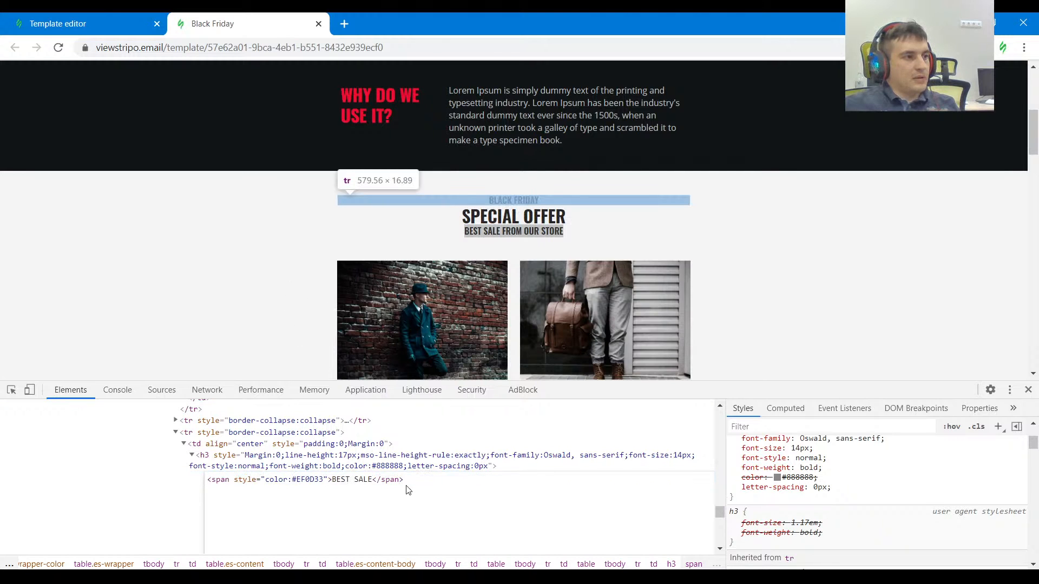
{"action": "left_click_drag", "start_coordinate": [404, 479], "coordinate": [204, 479]}
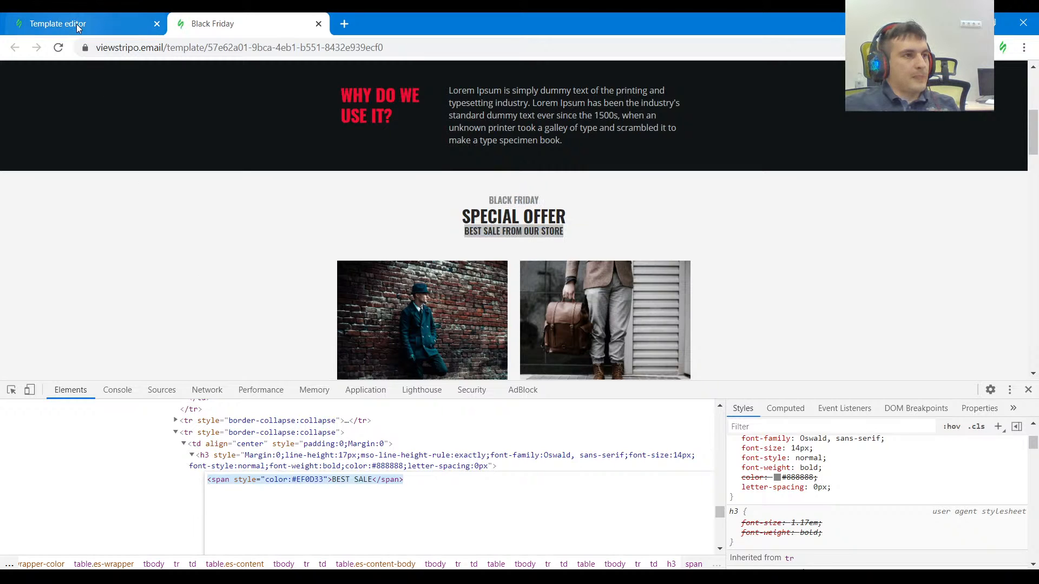
Inspect the reference's BEST SALE FROM OUR STORE heading and set the template's Heading H3 size to 14.
{"action": "left_click", "coordinate": [498, 219]}
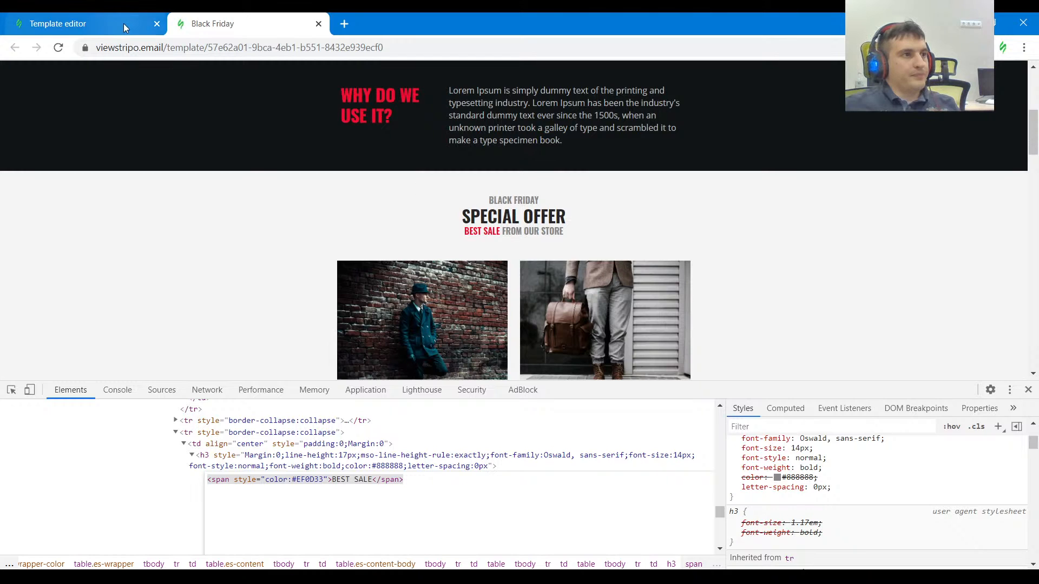
{"action": "left_click", "coordinate": [11, 390]}
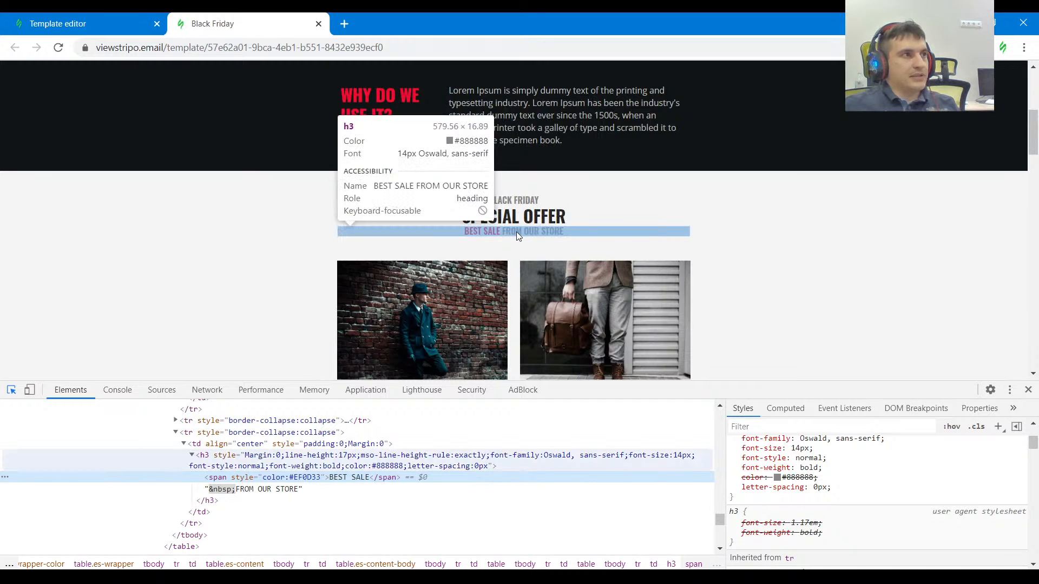
{"action": "left_click", "coordinate": [98, 22]}
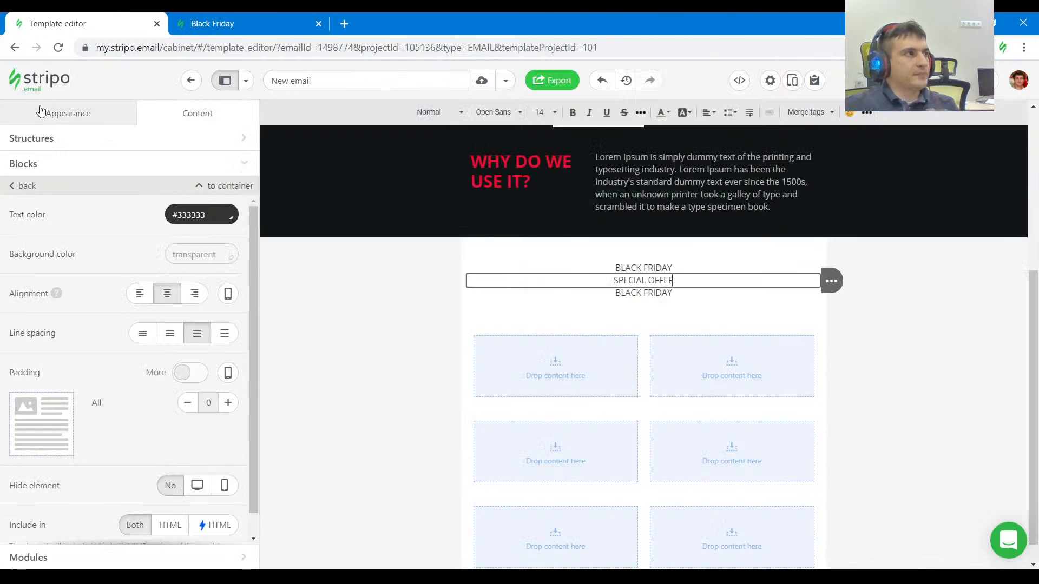
{"action": "left_click", "coordinate": [40, 111]}
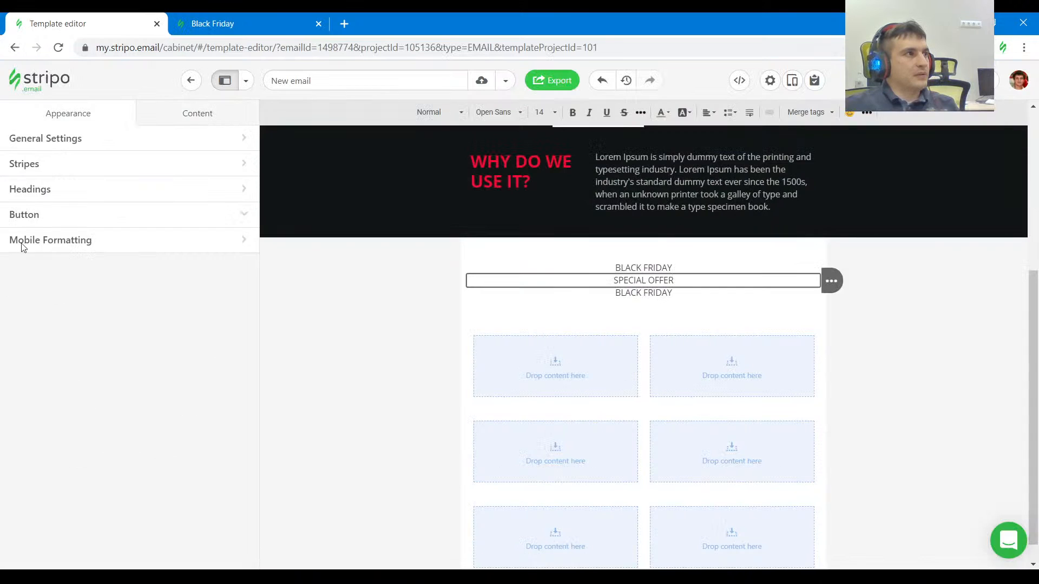
{"action": "left_click", "coordinate": [39, 196]}
{"action": "left_click", "coordinate": [42, 451]}
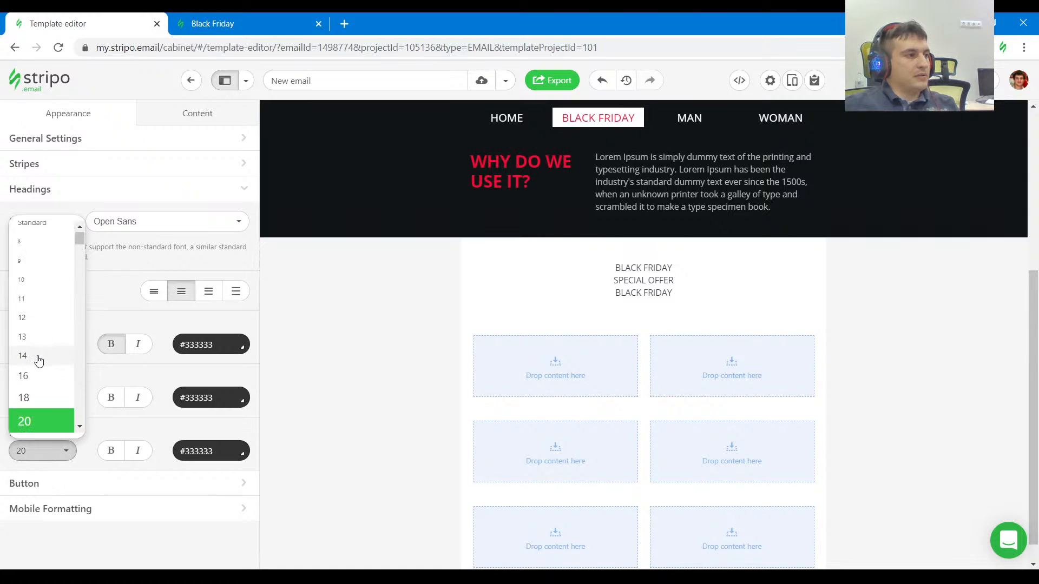
{"action": "left_click", "coordinate": [38, 362]}
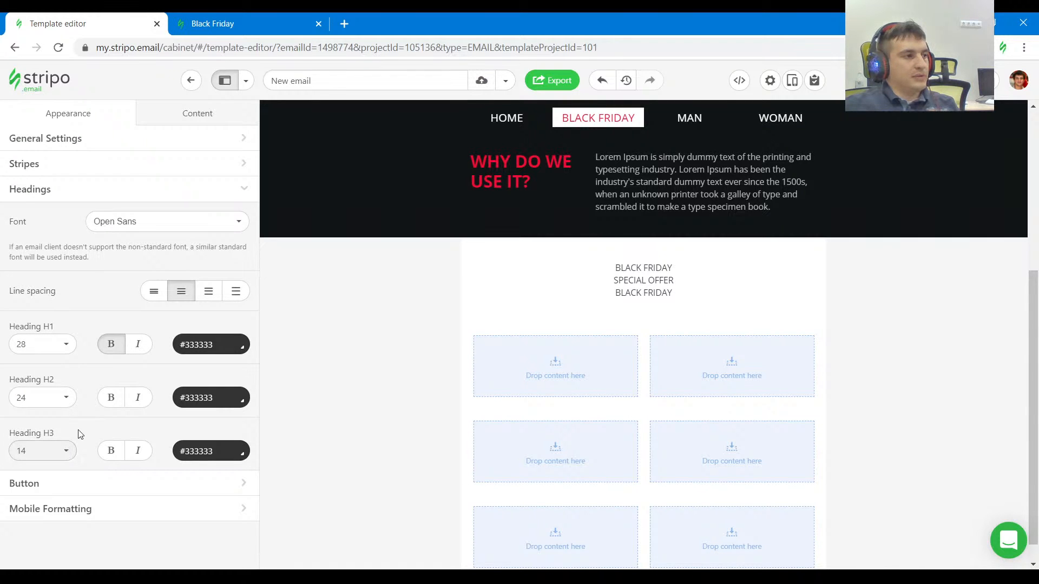
Format the lower BLACK FRIDAY text block as Heading 3.
{"action": "left_click", "coordinate": [652, 293]}
{"action": "key", "text": "ctrl+a"}
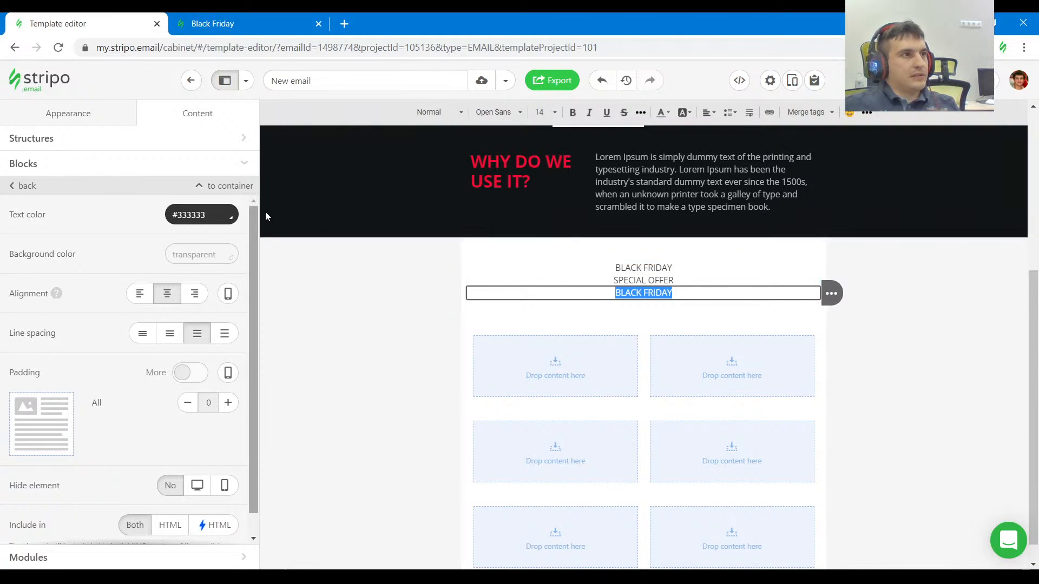
{"action": "left_click", "coordinate": [454, 116]}
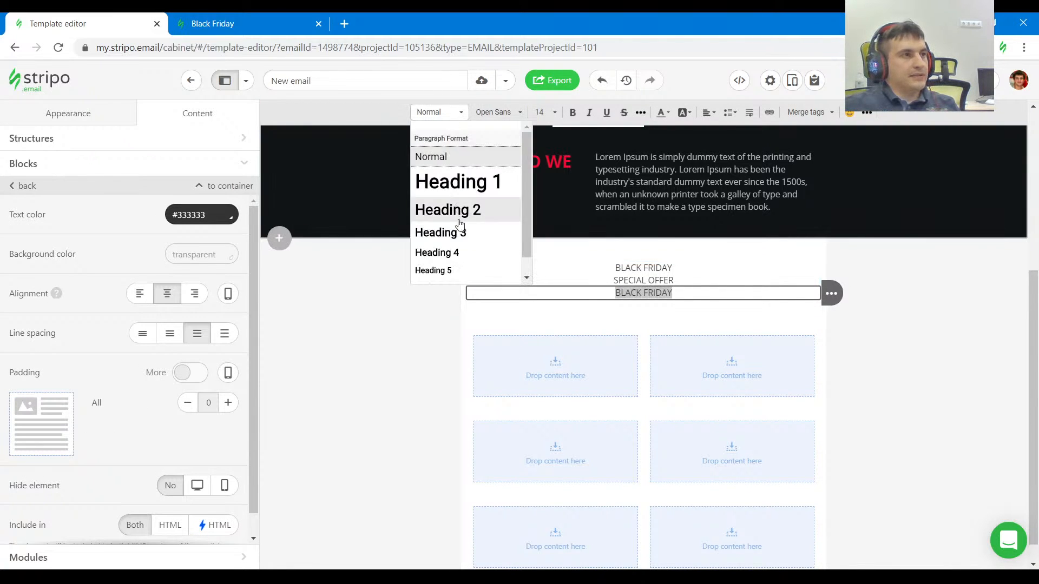
{"action": "left_click", "coordinate": [459, 231]}
Check the reference's heading weight and make the template's Heading H3 style bold.
{"action": "left_click", "coordinate": [259, 18]}
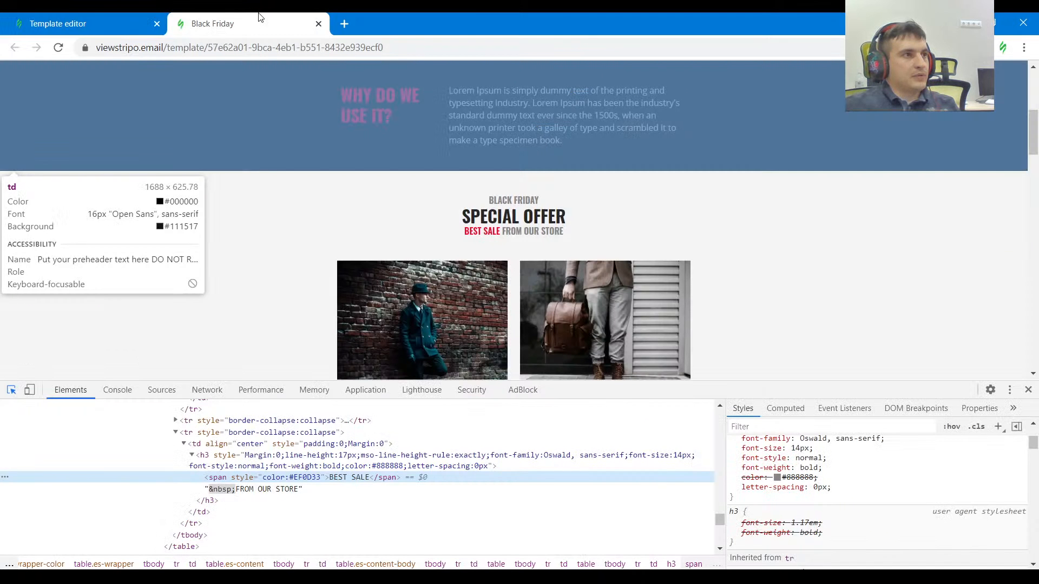
{"action": "left_click", "coordinate": [86, 23]}
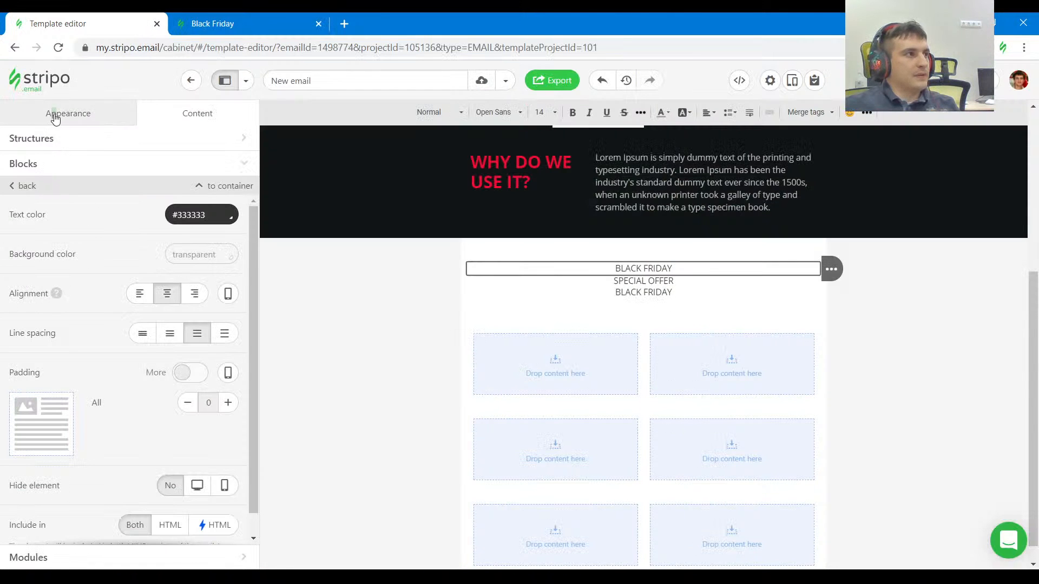
{"action": "left_click", "coordinate": [56, 118]}
{"action": "left_click", "coordinate": [111, 450]}
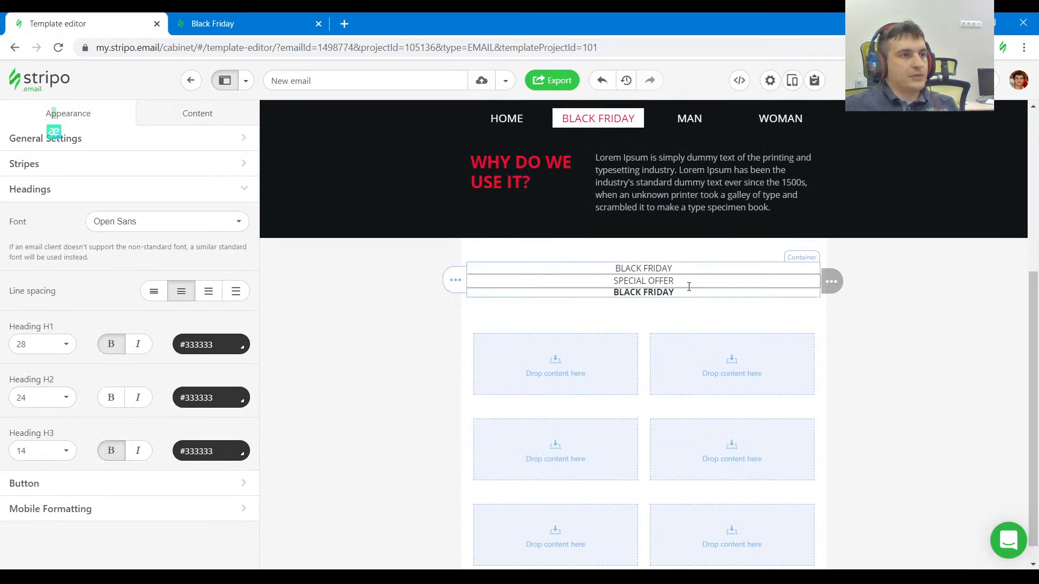
Check the reference's BLACK FRIDAY line and format the upper BLACK FRIDAY text as Heading 3.
{"action": "left_click", "coordinate": [265, 24]}
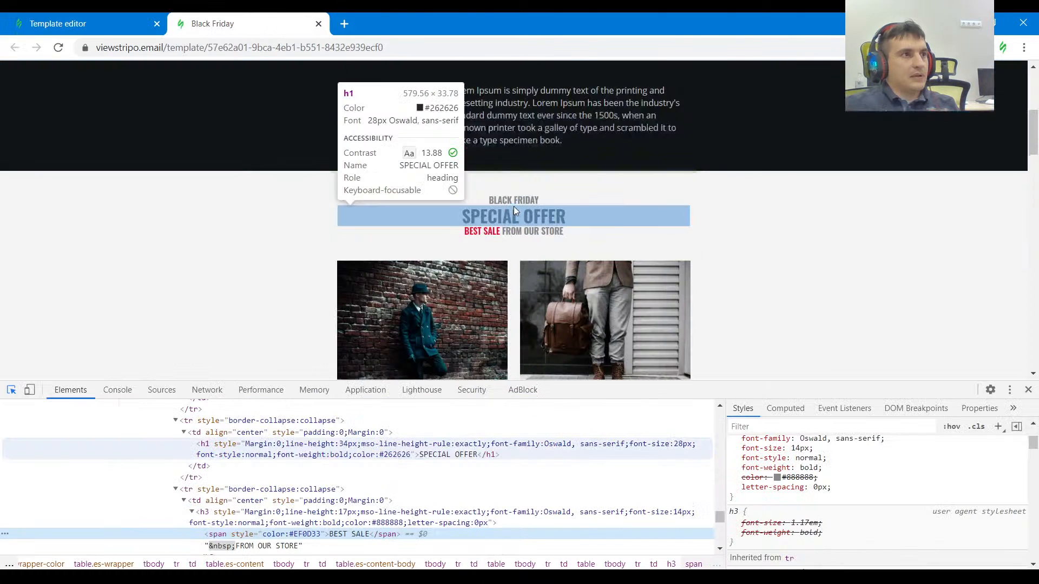
{"action": "left_click", "coordinate": [127, 20]}
{"action": "triple_click", "coordinate": [627, 271]}
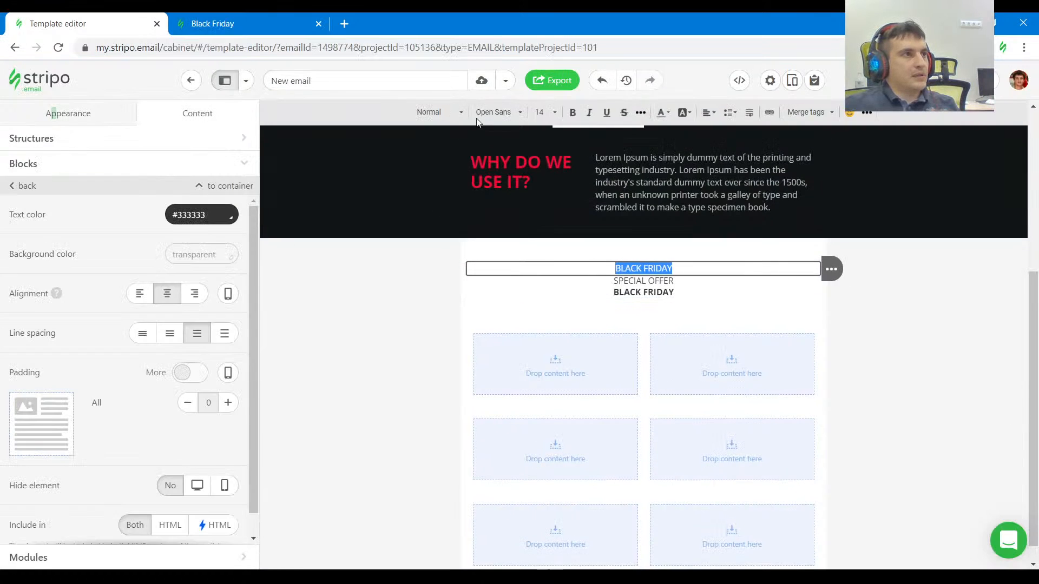
{"action": "left_click", "coordinate": [440, 112]}
{"action": "left_click", "coordinate": [461, 232]}
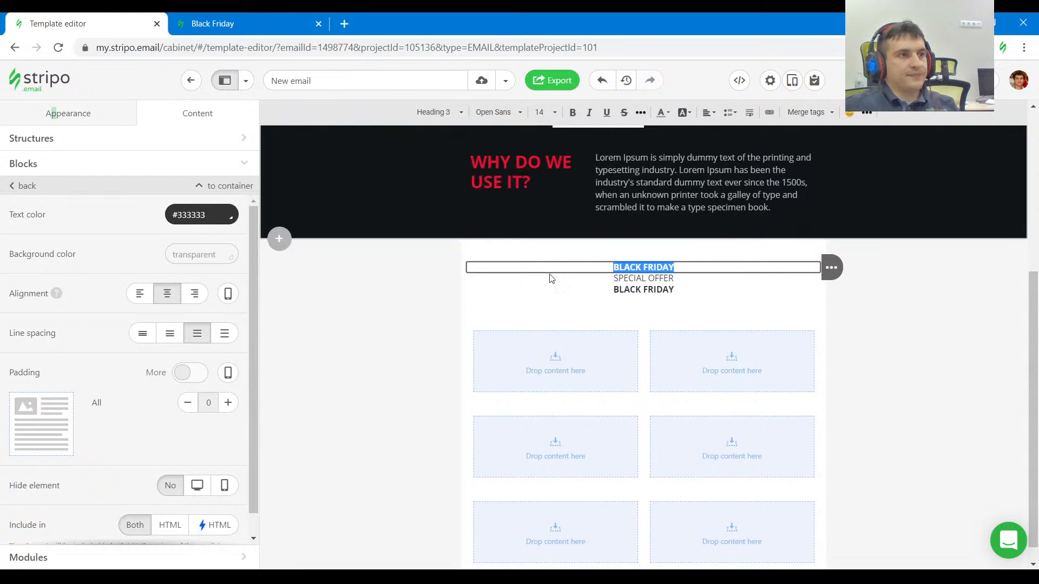
Insert the copied BEST SALE span colored #EF0D33 before BLACK FRIDAY in the lower text block's HTML code.
{"action": "left_click", "coordinate": [676, 277]}
{"action": "left_click", "coordinate": [634, 290]}
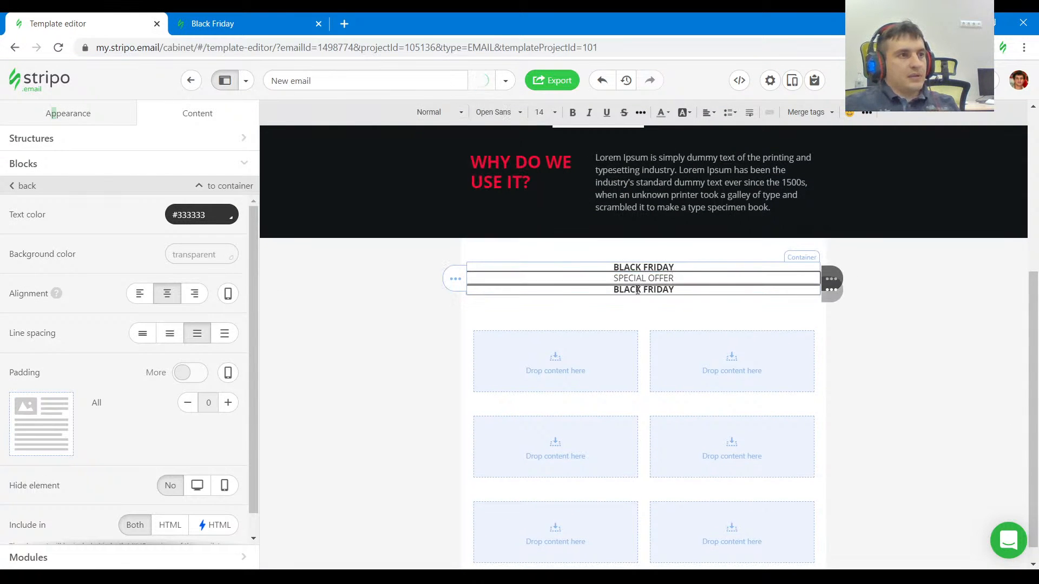
{"action": "left_click", "coordinate": [739, 80]}
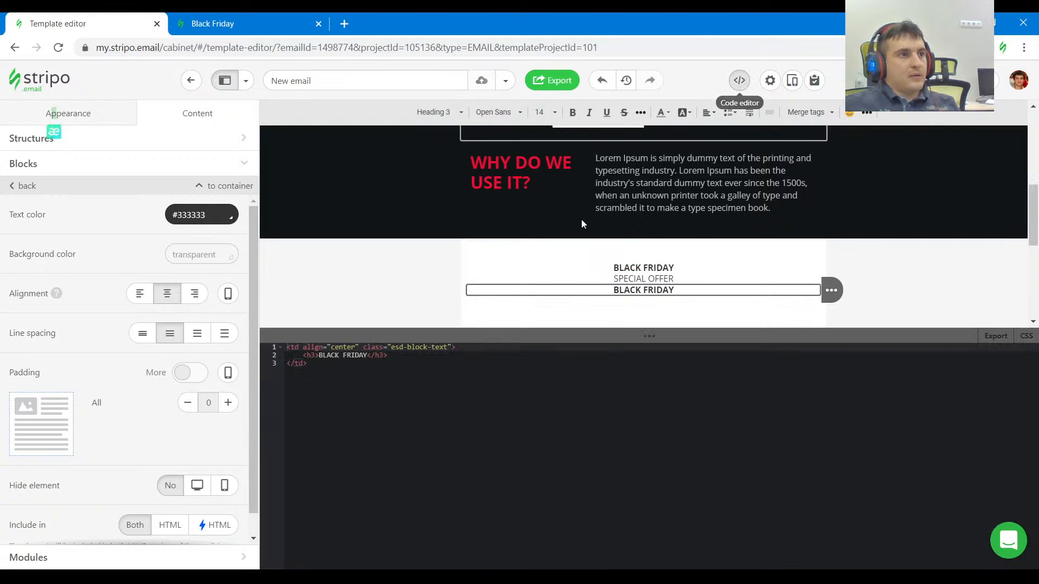
{"action": "left_click", "coordinate": [318, 354]}
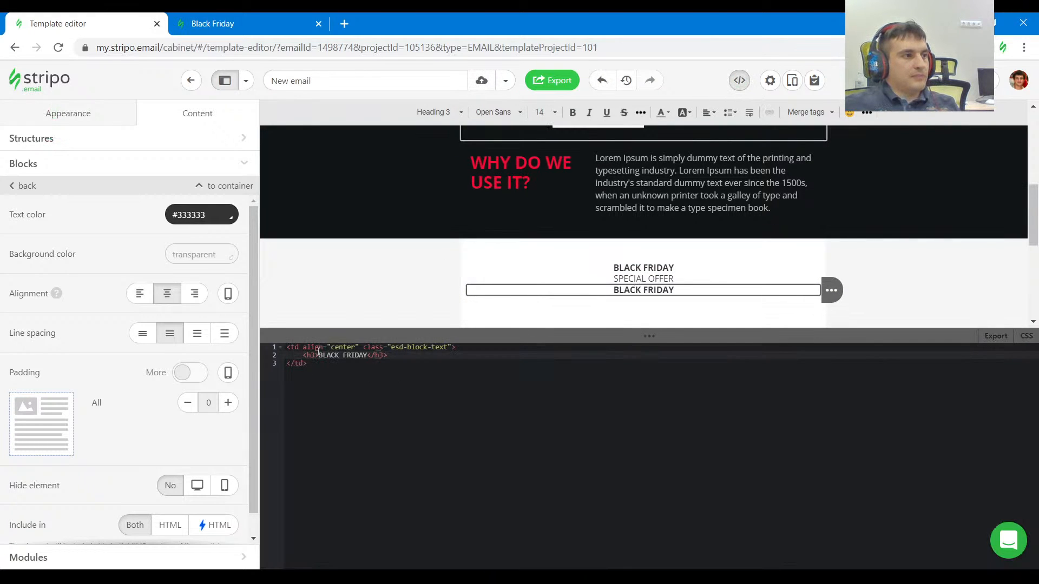
{"action": "type", "text": "<span style=\"color:#EF0D33\">BEST SALE</span>"}
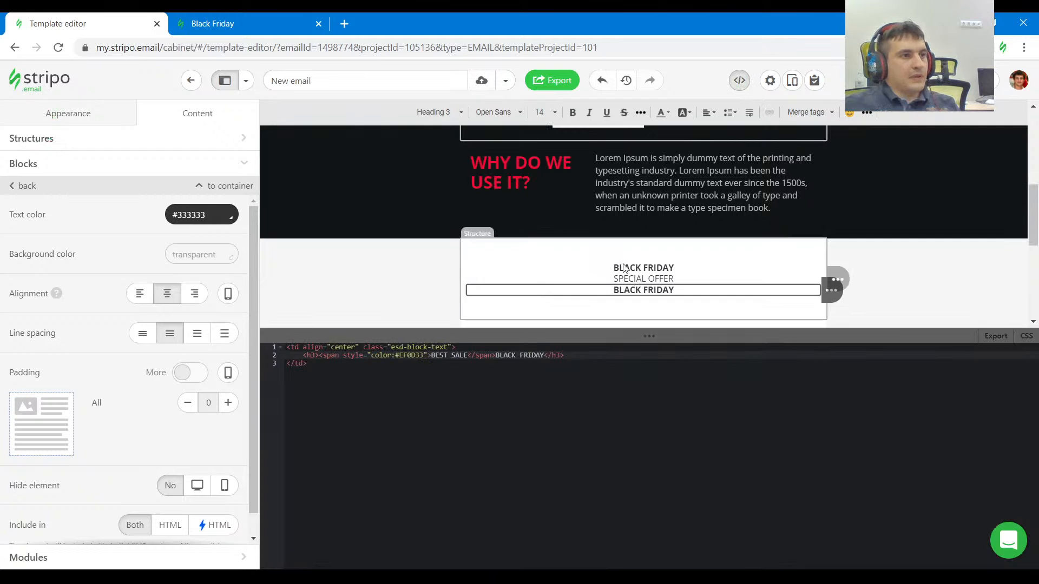
Copy FROM OUR STORE from the reference and replace BLACK FRIDAY with it after the BEST SALE span in the code.
{"action": "left_click", "coordinate": [213, 24]}
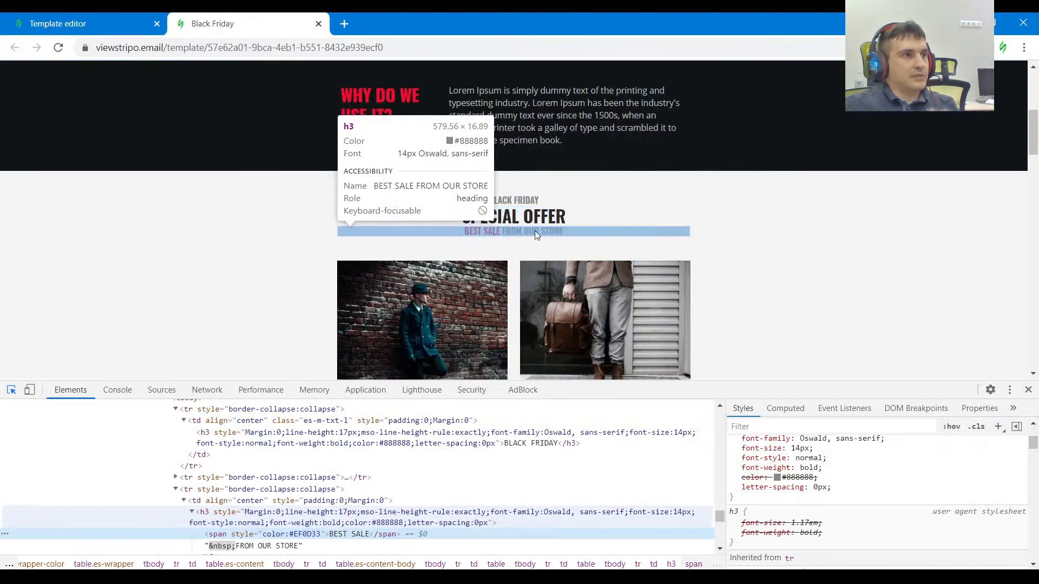
{"action": "left_click", "coordinate": [535, 231]}
{"action": "left_click_drag", "start_coordinate": [564, 231], "coordinate": [507, 231]}
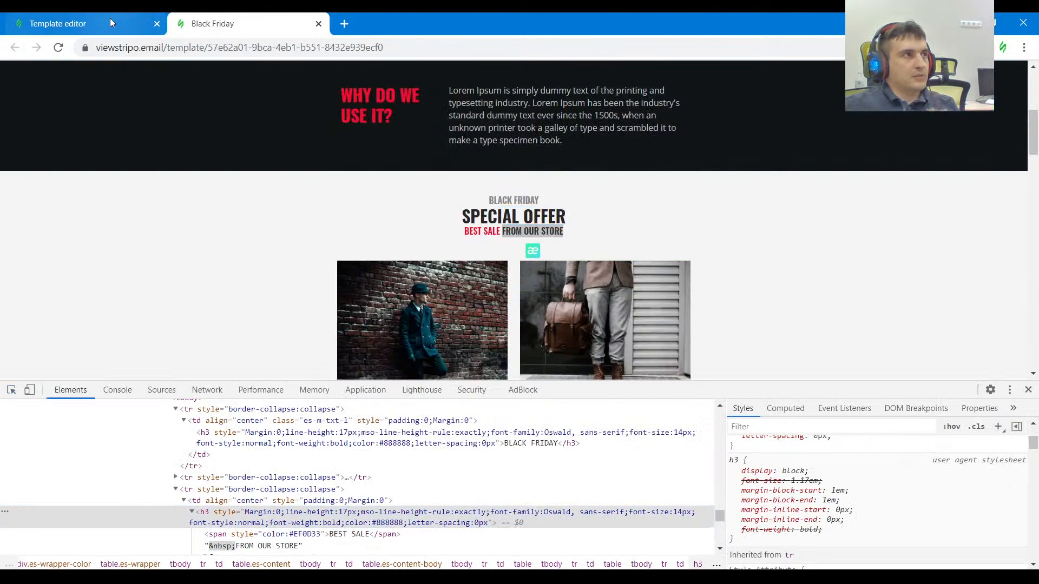
{"action": "left_click", "coordinate": [109, 21]}
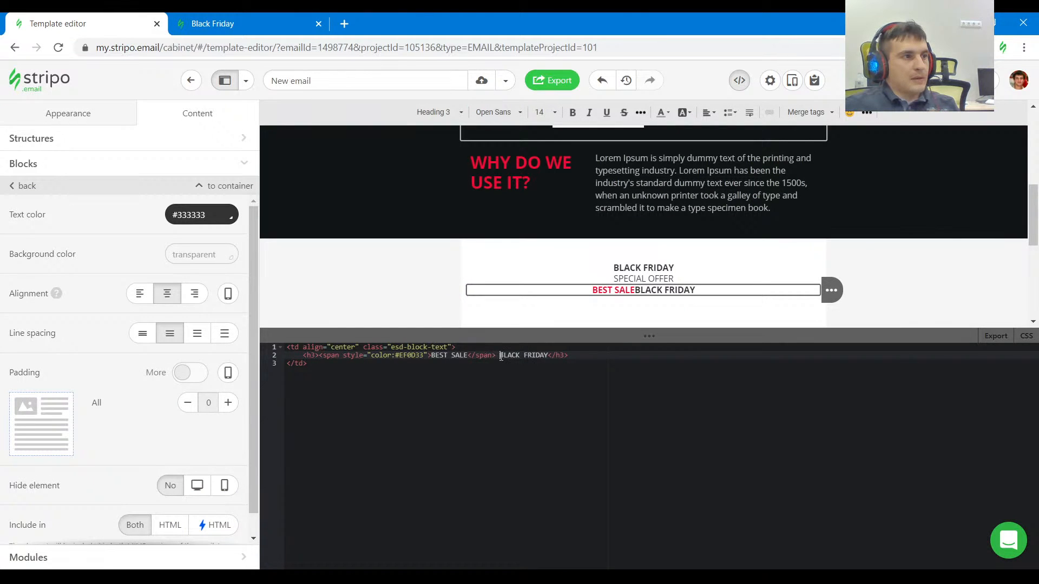
{"action": "left_click_drag", "start_coordinate": [502, 357], "coordinate": [541, 357]}
{"action": "type", "text": "FROM OUR STORE"}
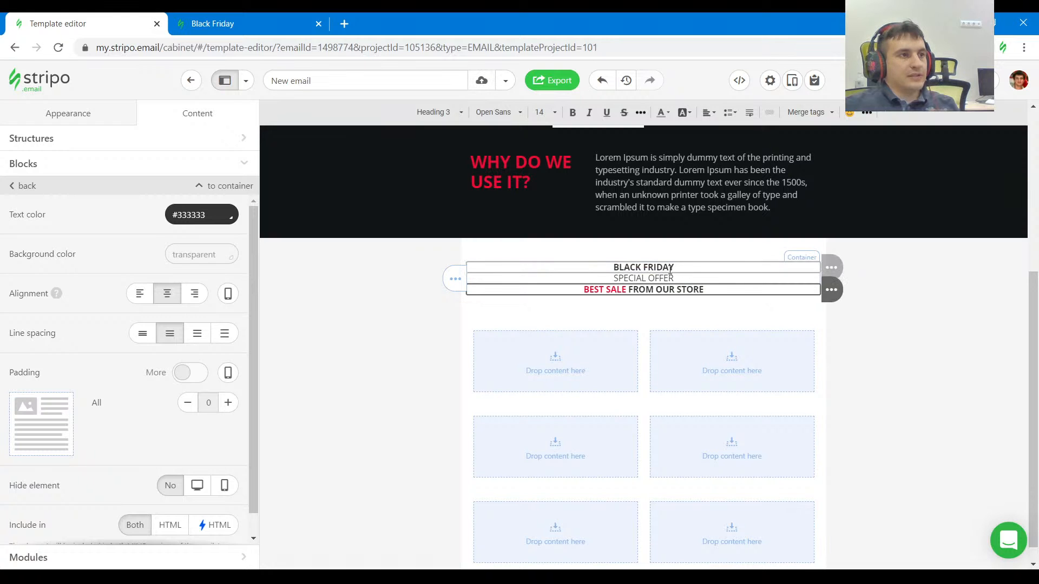
Inspect the reference's SPECIAL OFFER heading and format the middle SPECIAL OFFER text as Heading 1.
{"action": "left_click", "coordinate": [270, 25]}
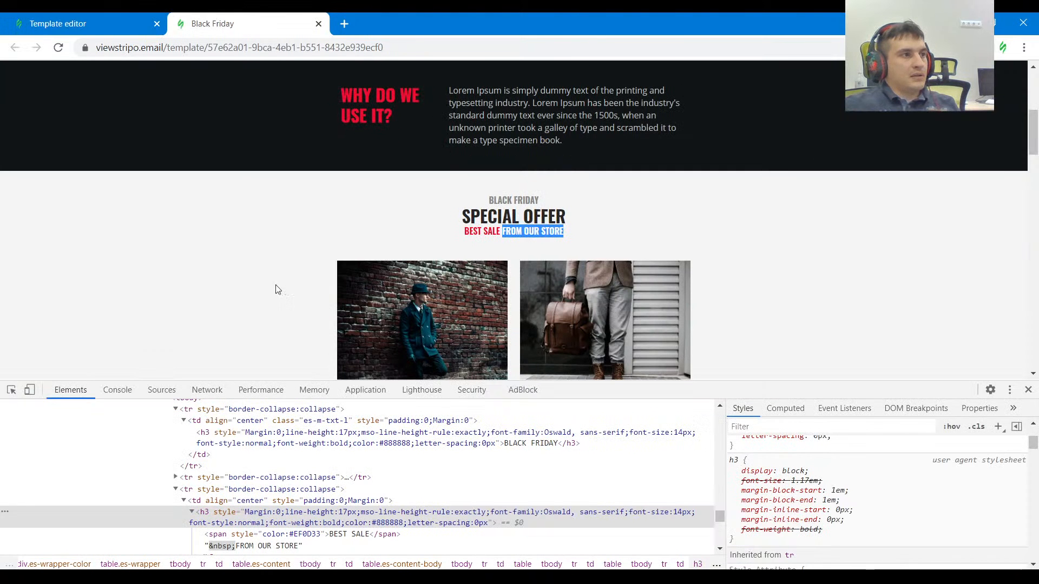
{"action": "key", "text": "ctrl+shift+c"}
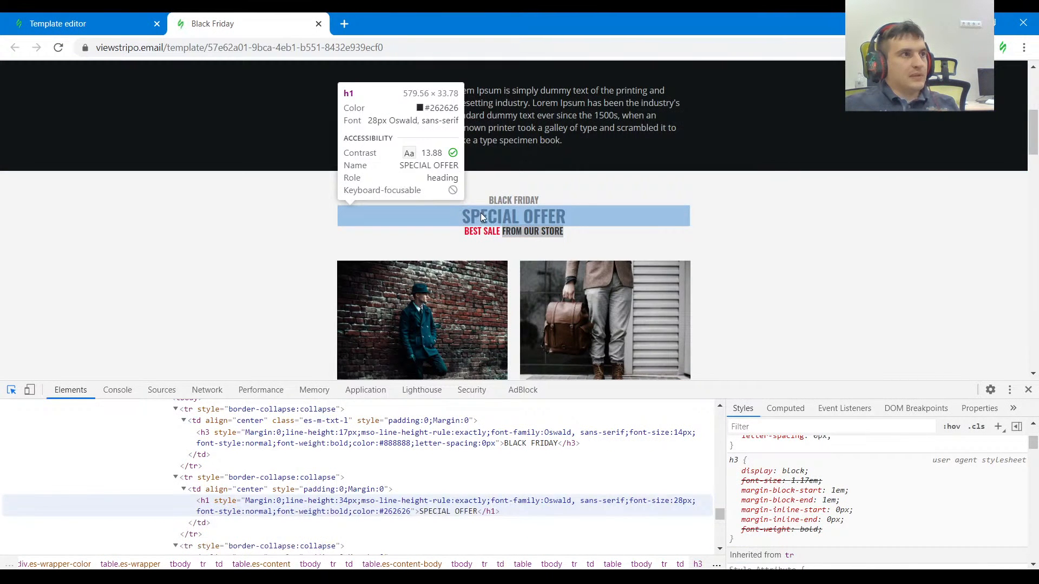
{"action": "left_click", "coordinate": [481, 214]}
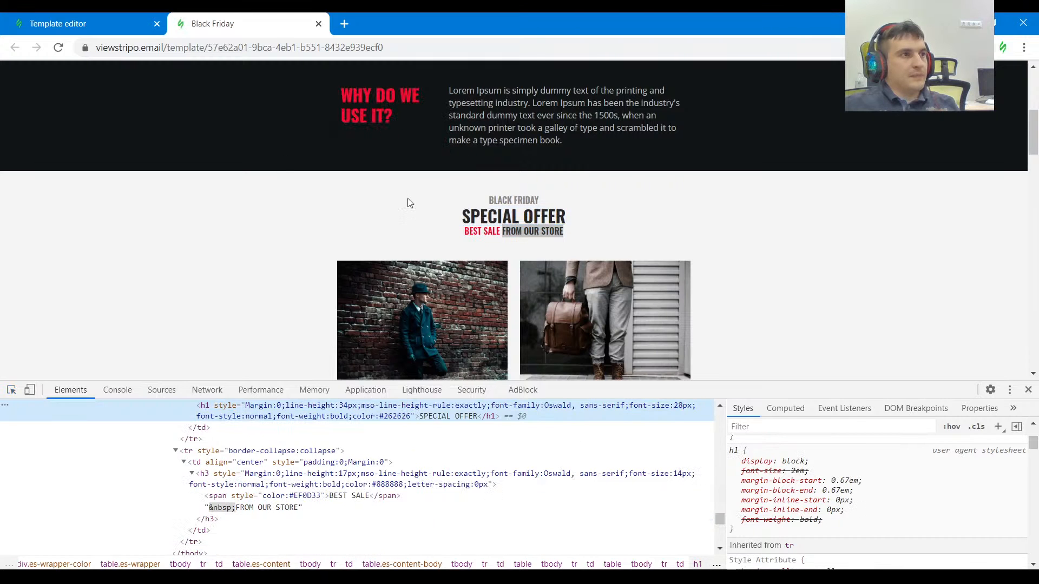
{"action": "left_click", "coordinate": [83, 22]}
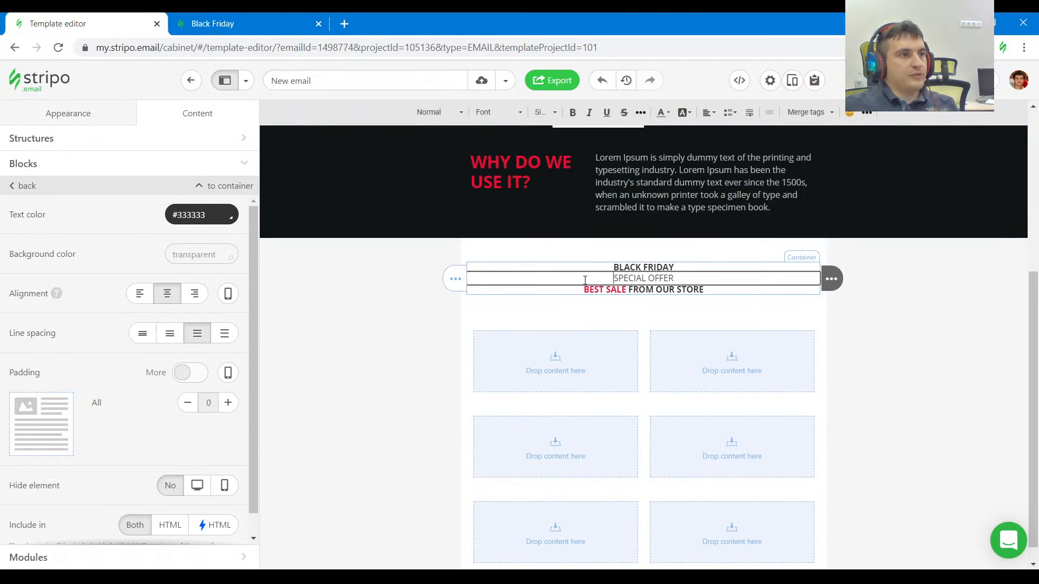
{"action": "left_click", "coordinate": [428, 112]}
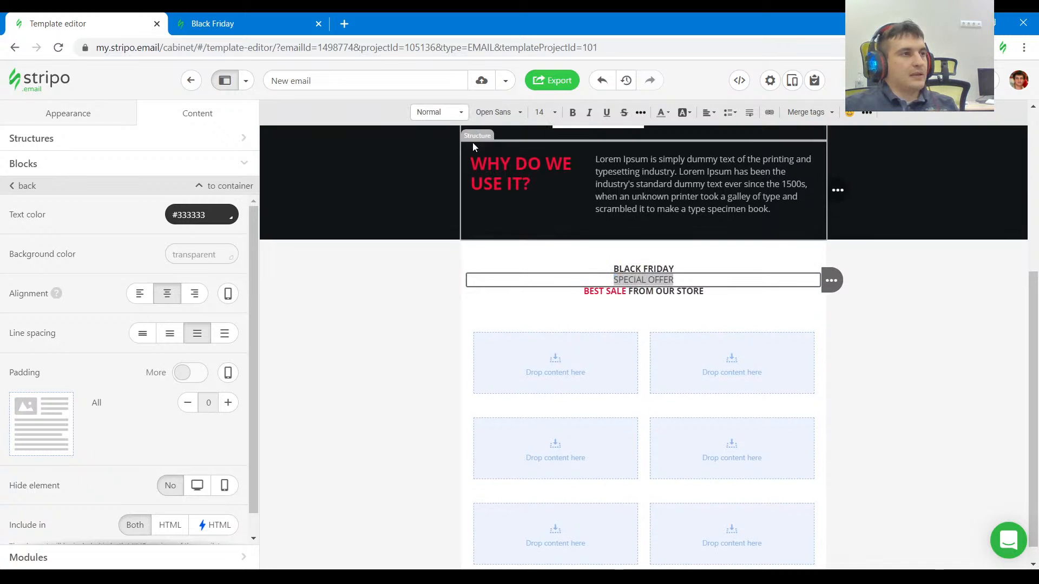
{"action": "left_click", "coordinate": [455, 182]}
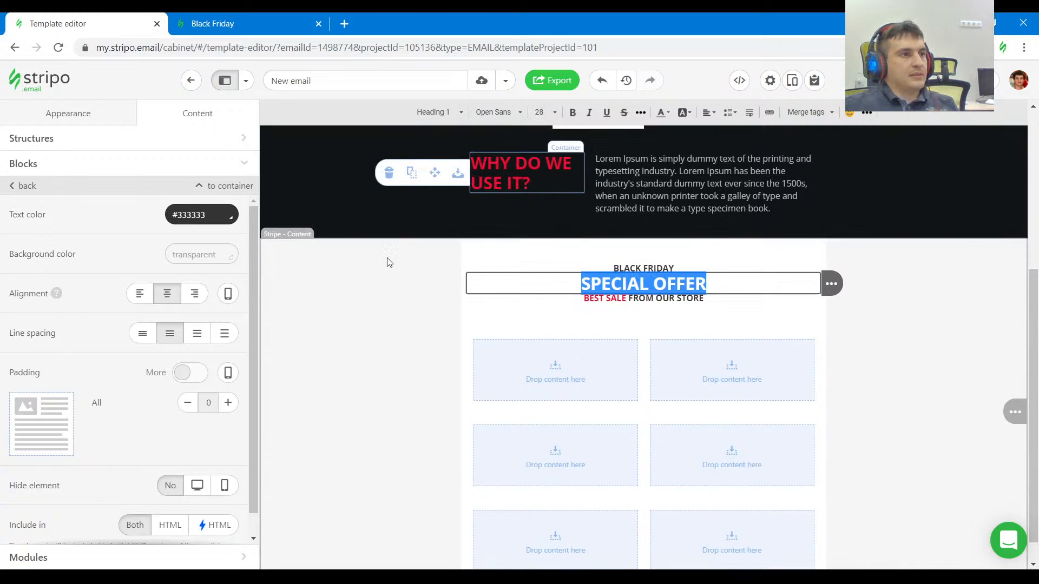
Copy the color #262626 from the reference's SPECIAL OFFER heading and apply it as the SPECIAL OFFER block's text color.
{"action": "left_click", "coordinate": [265, 16]}
{"action": "left_click", "coordinate": [11, 392]}
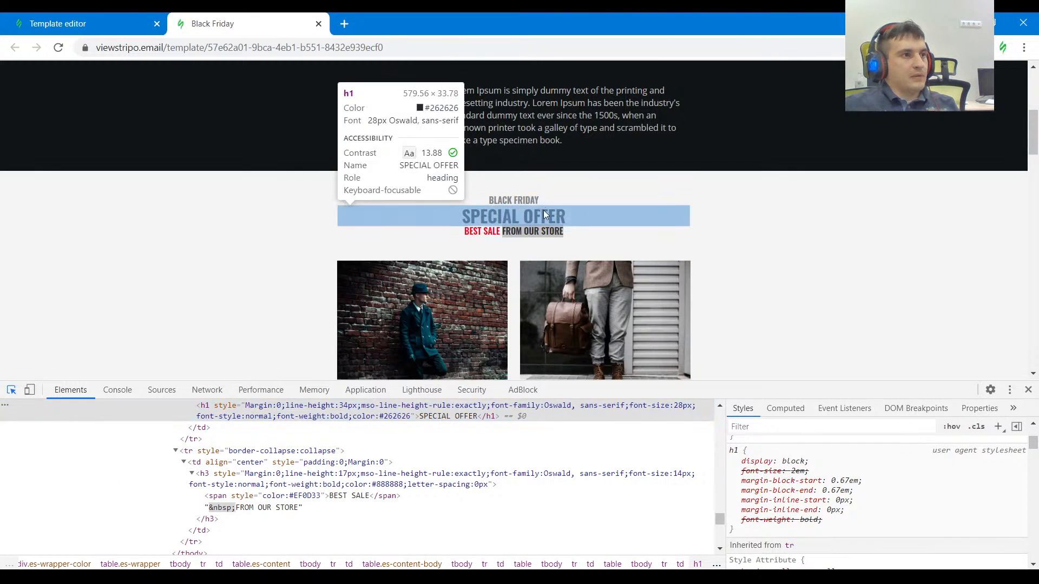
{"action": "left_click", "coordinate": [543, 212]}
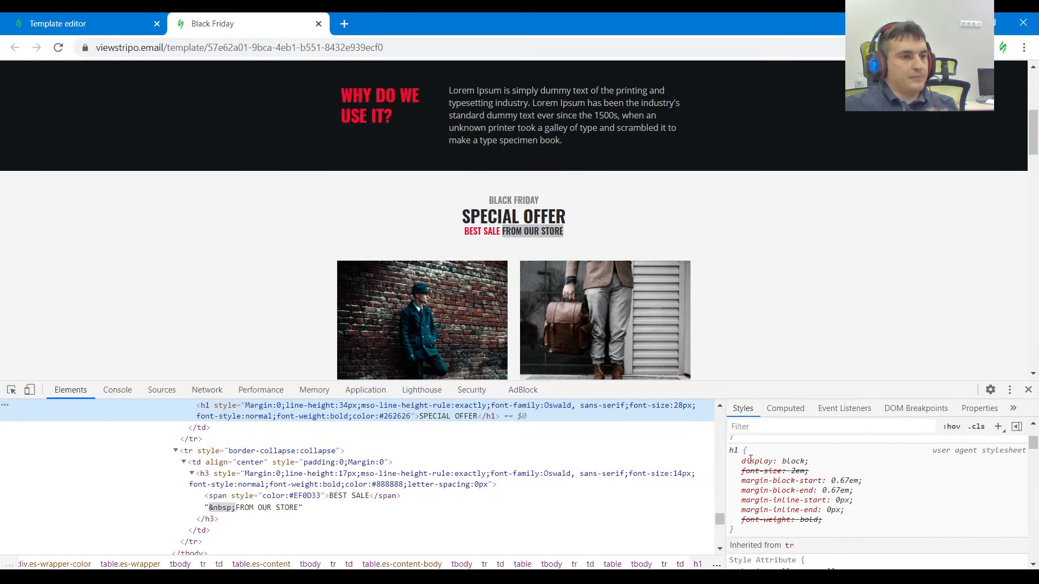
{"action": "scroll", "coordinate": [674, 457], "scroll_direction": "up", "scroll_amount": 2}
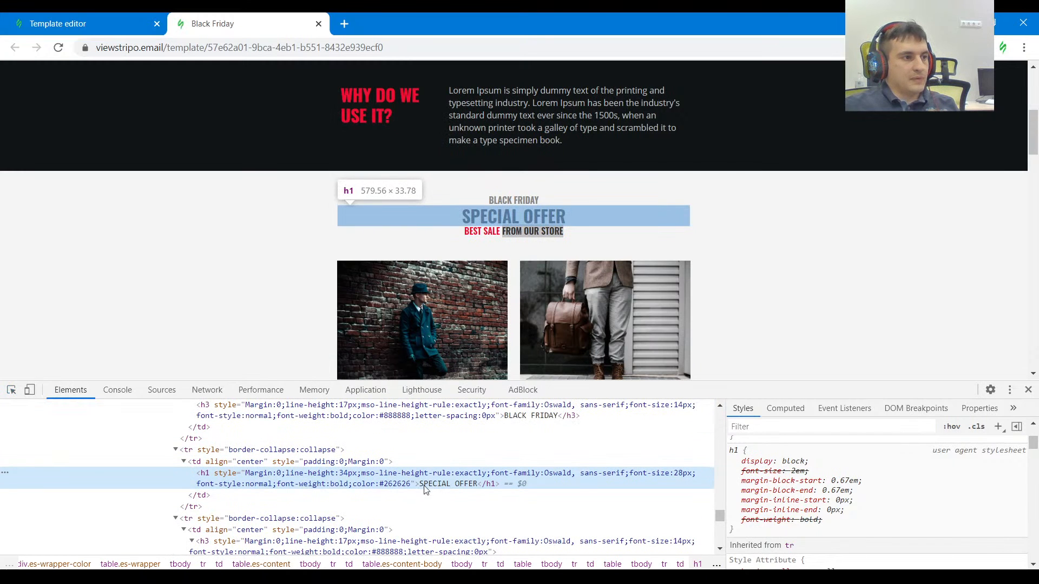
{"action": "double_click", "coordinate": [417, 488]}
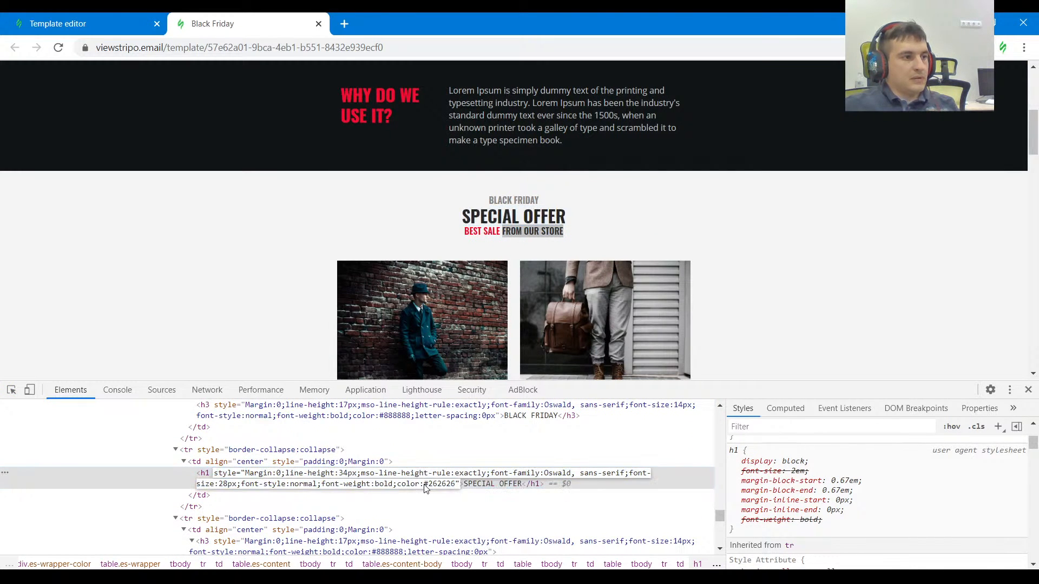
{"action": "left_click_drag", "start_coordinate": [424, 486], "coordinate": [455, 485]}
{"action": "left_click", "coordinate": [74, 20]}
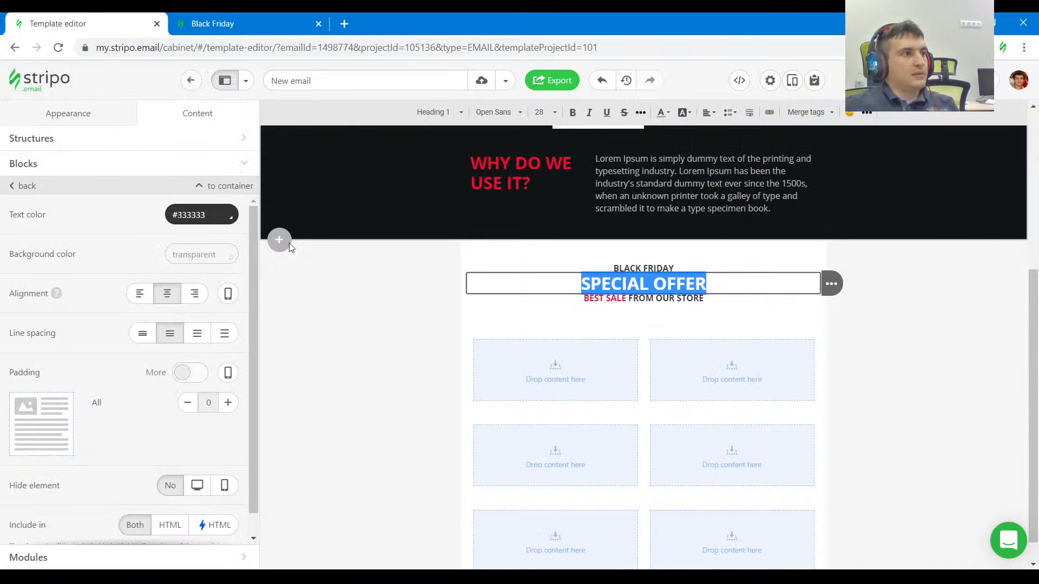
{"action": "left_click", "coordinate": [198, 221]}
{"action": "key", "text": "ctrl+v"}
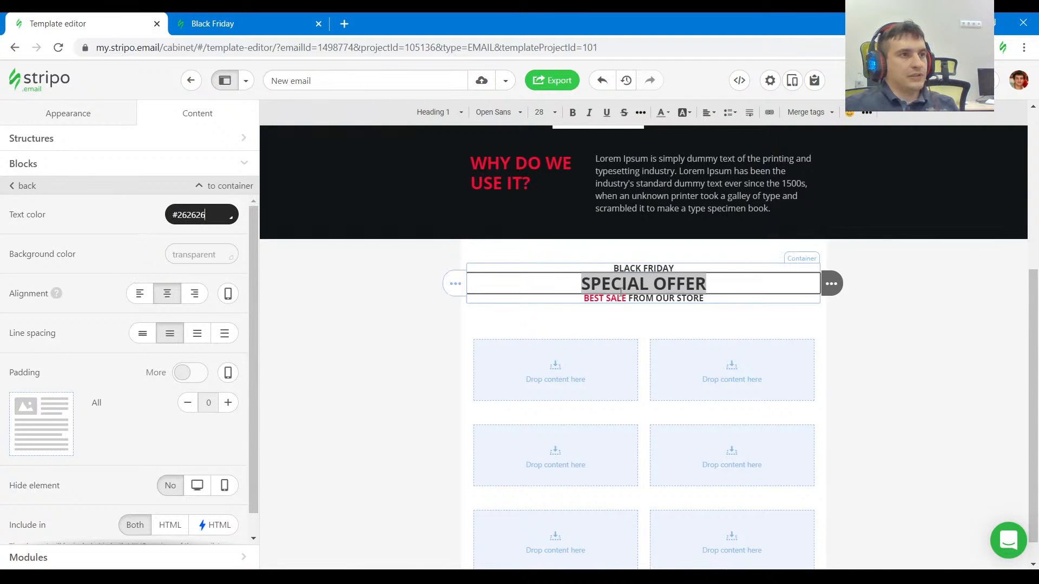
{"action": "left_click", "coordinate": [557, 325]}
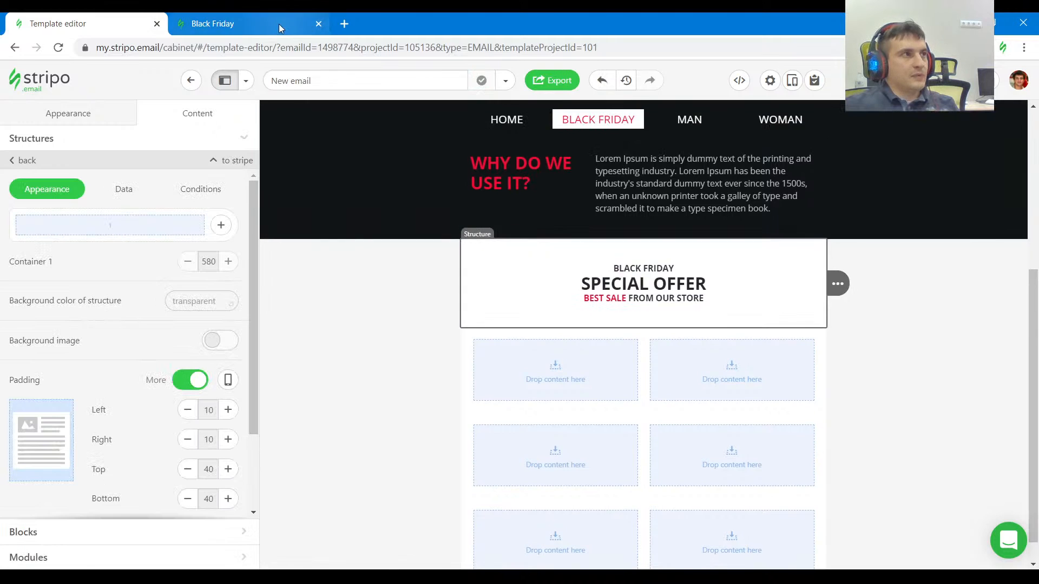
Inspect the reference's BEST SALE FROM OUR STORE heading and copy its color #888888 from the inline style.
{"action": "left_click", "coordinate": [243, 23]}
{"action": "left_click", "coordinate": [10, 389]}
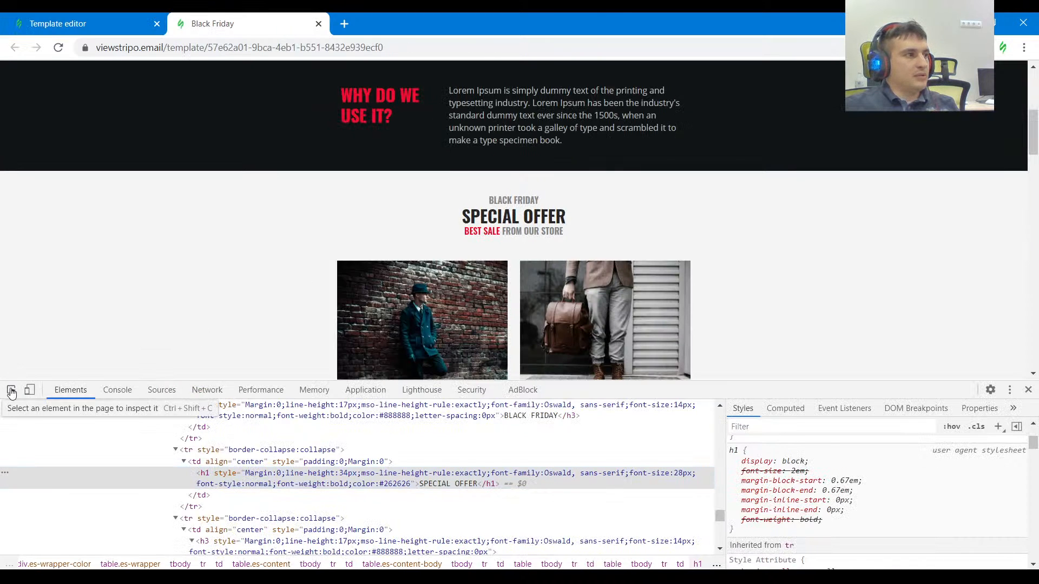
{"action": "left_click", "coordinate": [525, 230]}
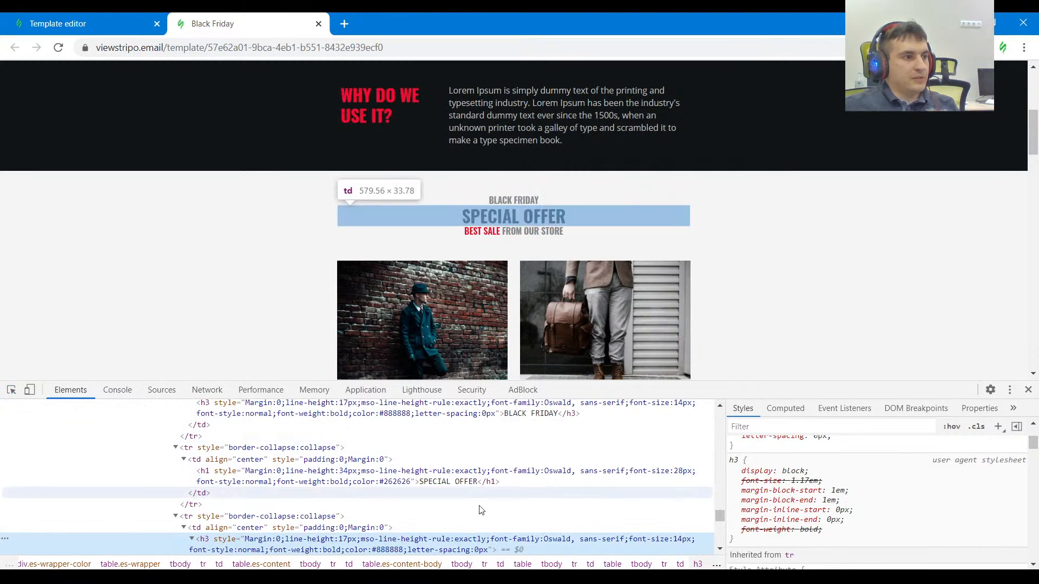
{"action": "double_click", "coordinate": [392, 550]}
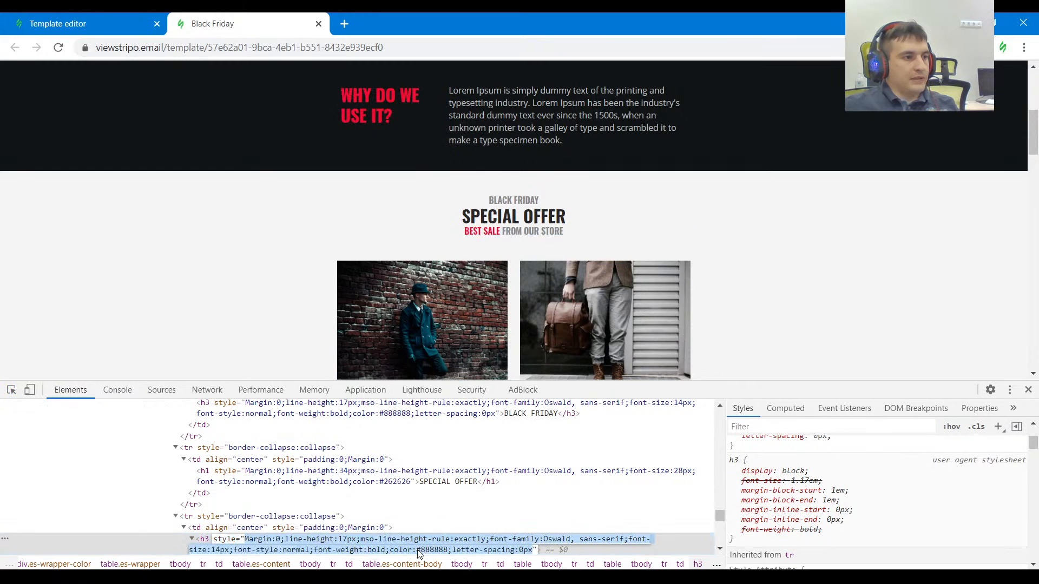
{"action": "scroll", "coordinate": [433, 428], "scroll_direction": "down", "scroll_amount": 4}
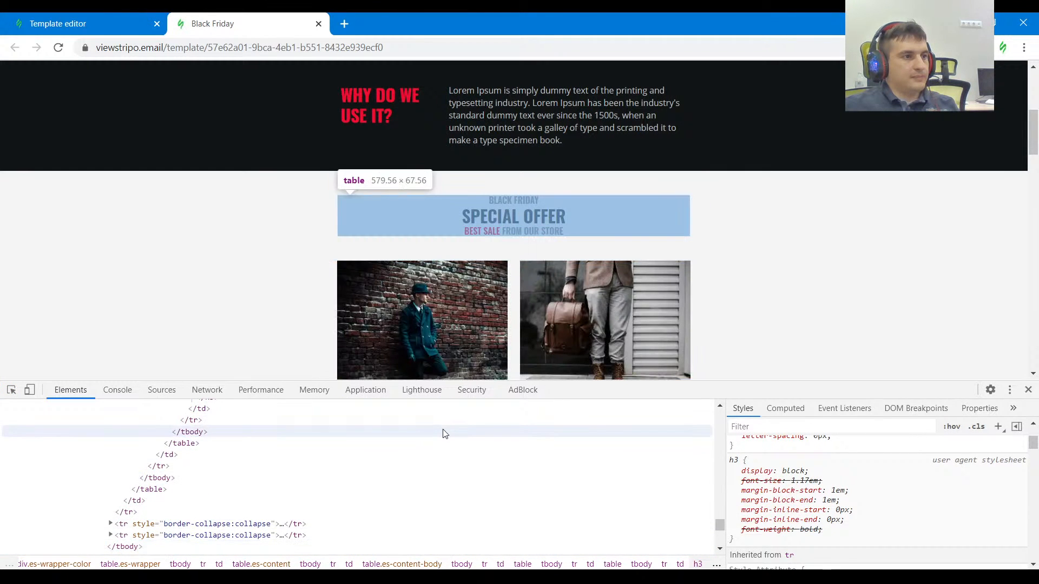
{"action": "scroll", "coordinate": [443, 433], "scroll_direction": "up", "scroll_amount": 4}
{"action": "double_click", "coordinate": [433, 430]}
{"action": "key", "text": "ctrl+c"}
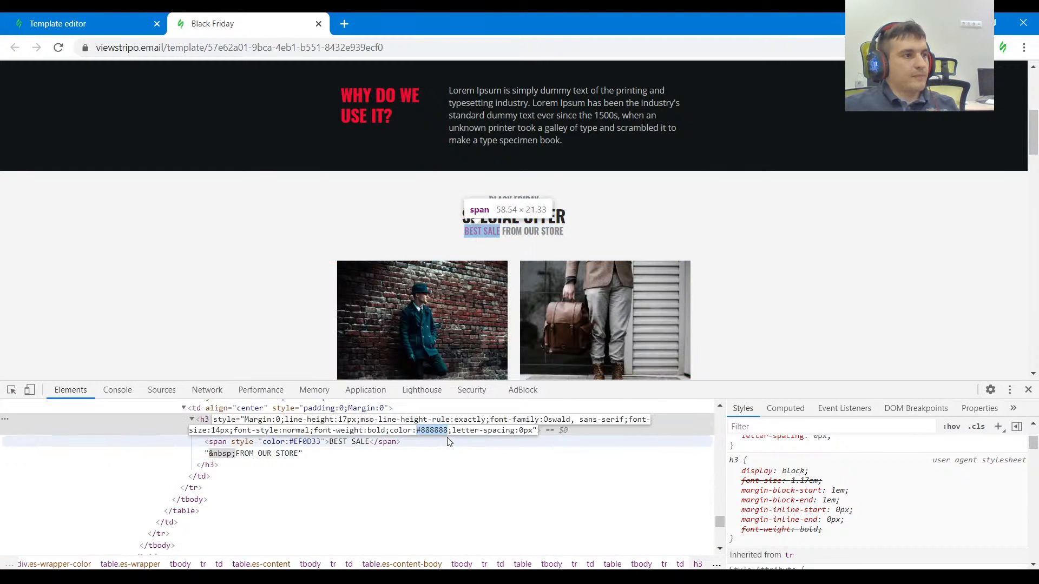
Apply the copied #888888 as text color to the BLACK FRIDAY and BEST SALE FROM OUR STORE blocks around SPECIAL OFFER.
{"action": "left_click", "coordinate": [103, 16]}
{"action": "left_click", "coordinate": [641, 268]}
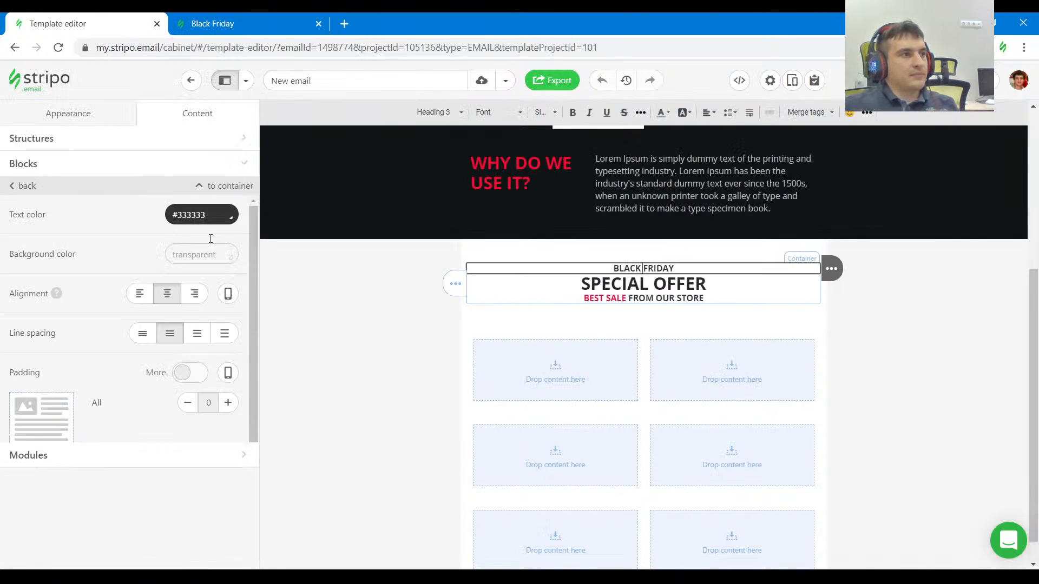
{"action": "left_click", "coordinate": [689, 312]}
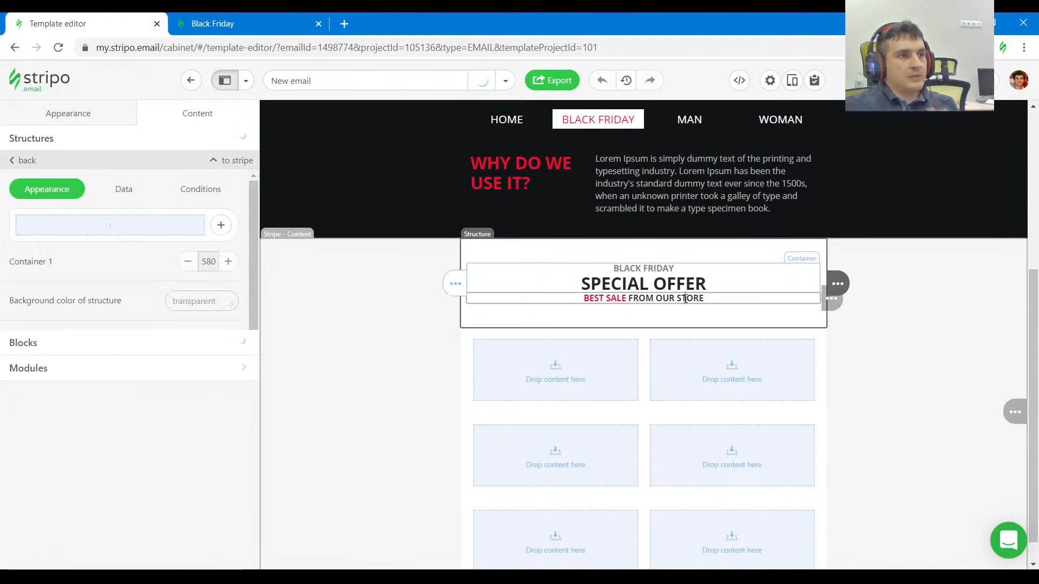
{"action": "left_click", "coordinate": [687, 298]}
{"action": "left_click_drag", "start_coordinate": [207, 216], "coordinate": [154, 223]}
{"action": "key", "text": "ctrl+v"}
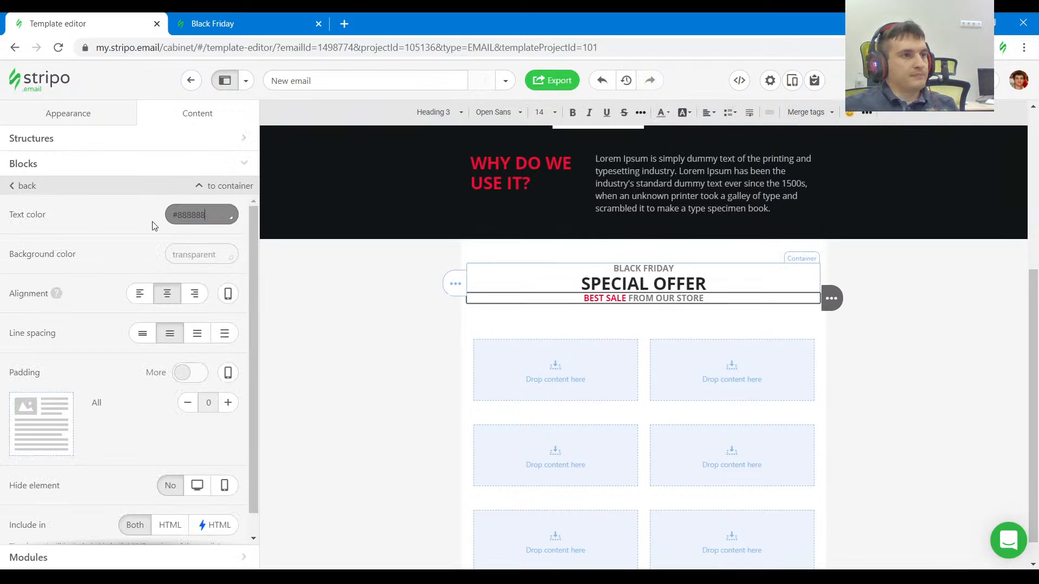
Make the content background color of the SPECIAL OFFER stripe transparent.
{"action": "left_click", "coordinate": [897, 307]}
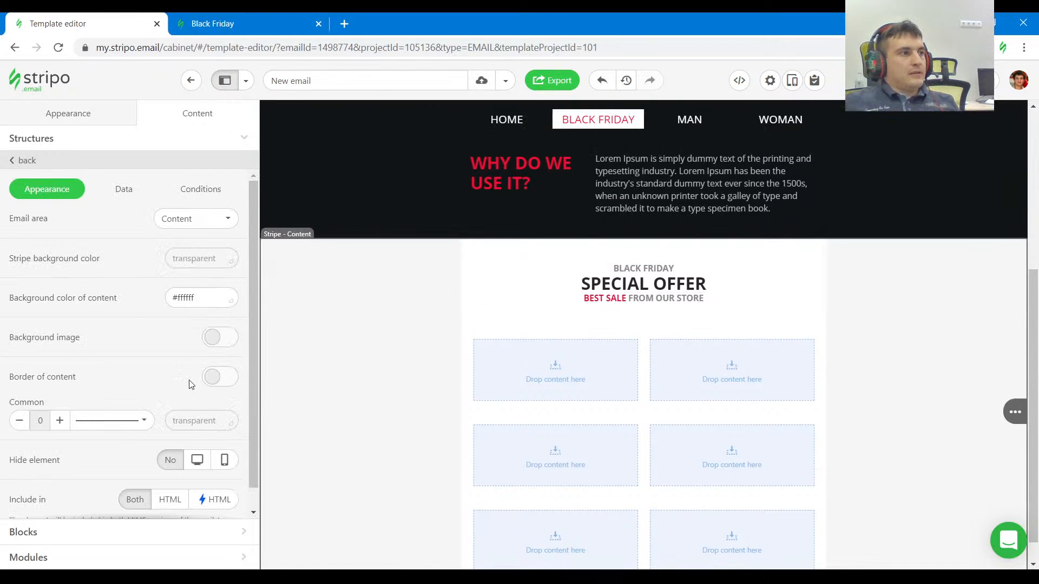
{"action": "left_click", "coordinate": [206, 303]}
{"action": "left_click", "coordinate": [157, 392]}
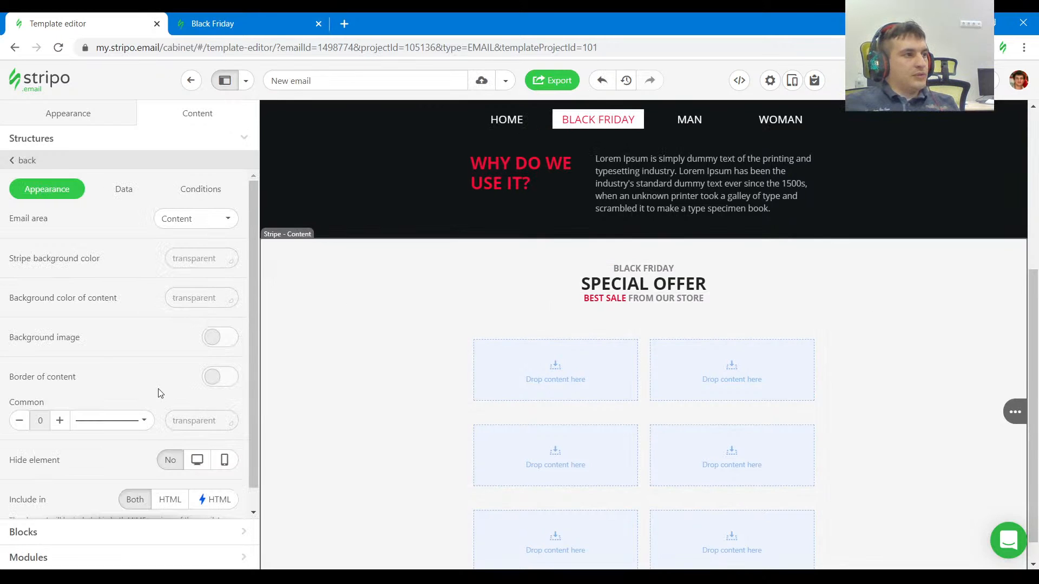
Inspect the paddings of the reference structure that holds the BLACK COAT and BROWN BOOTS products.
{"action": "left_click", "coordinate": [201, 24]}
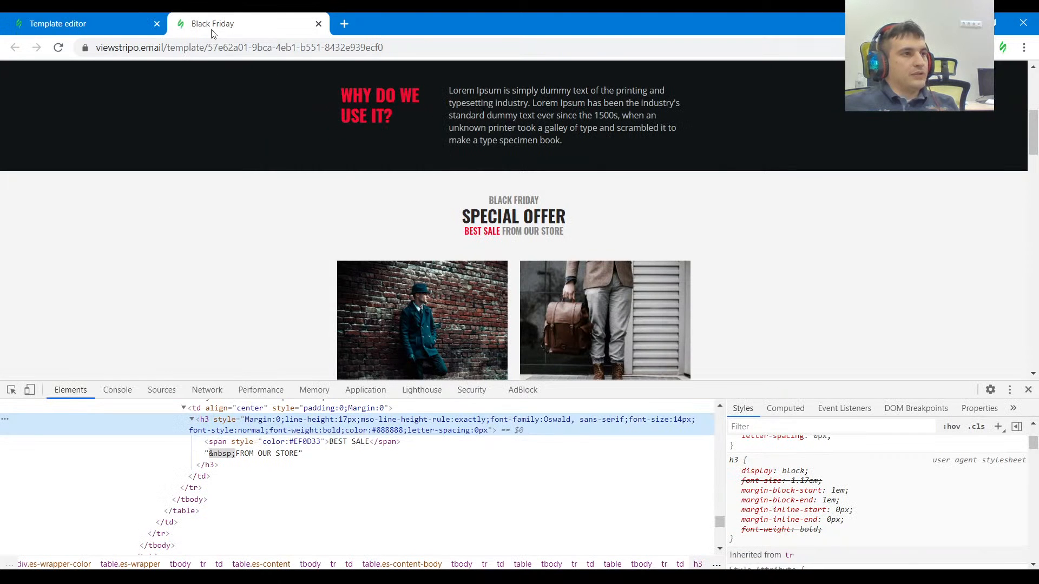
{"action": "scroll", "coordinate": [137, 307], "scroll_direction": "down", "scroll_amount": 1}
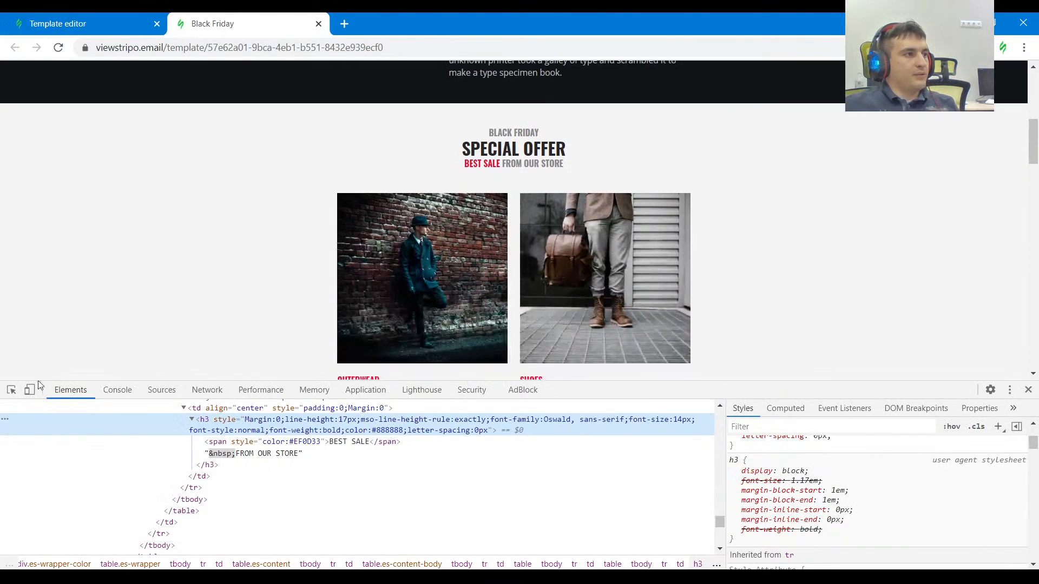
{"action": "left_click", "coordinate": [11, 390]}
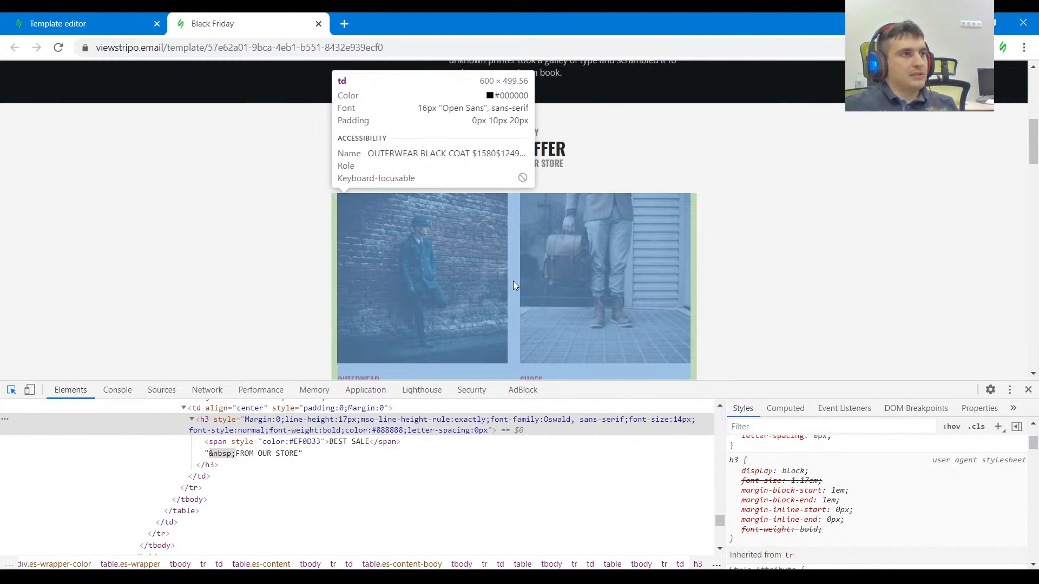
{"action": "scroll", "coordinate": [513, 281], "scroll_direction": "down", "scroll_amount": 2}
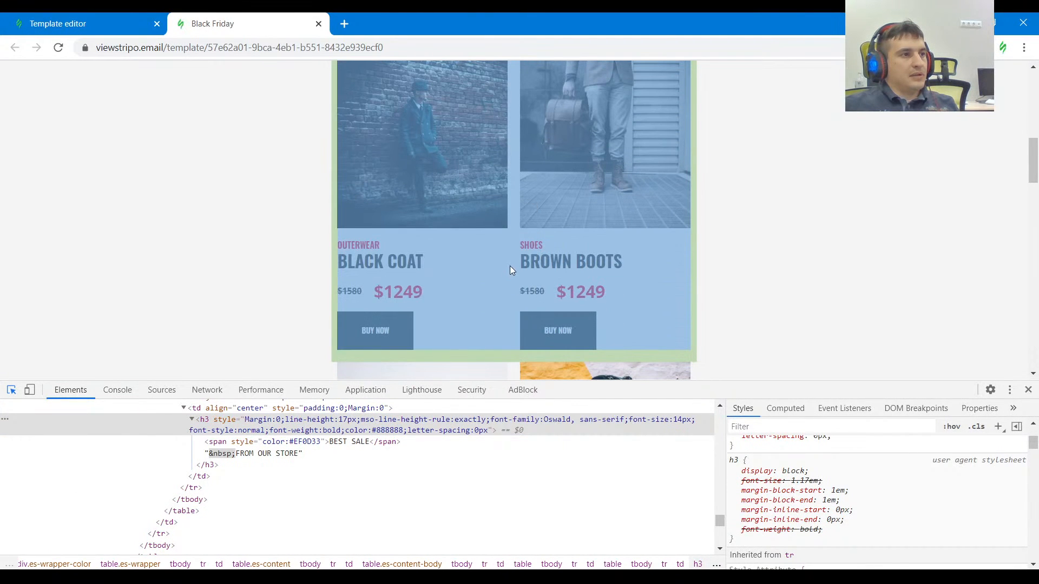
{"action": "scroll", "coordinate": [514, 269], "scroll_direction": "up", "scroll_amount": 1}
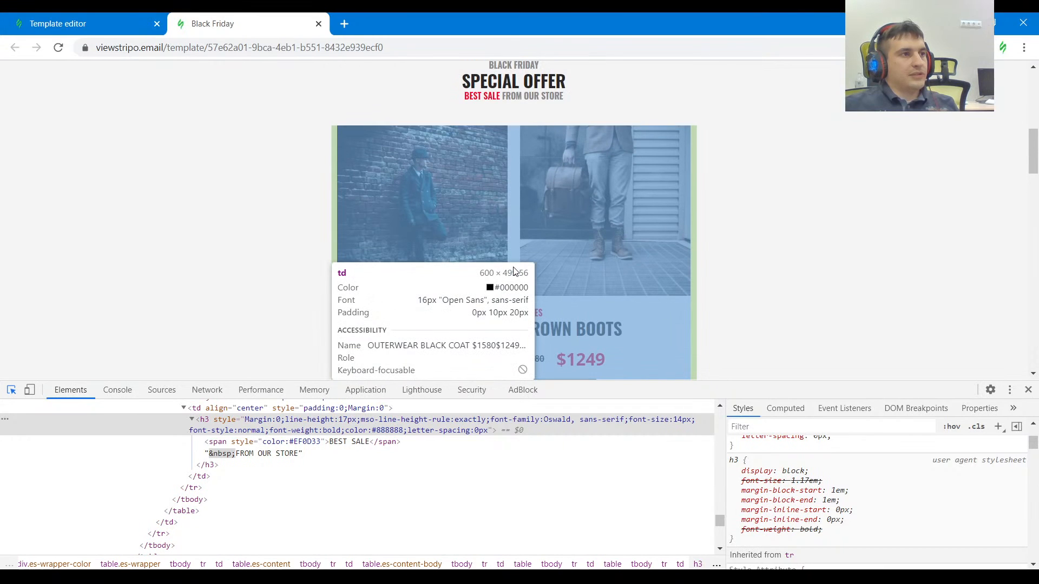
{"action": "scroll", "coordinate": [514, 271], "scroll_direction": "down", "scroll_amount": 1}
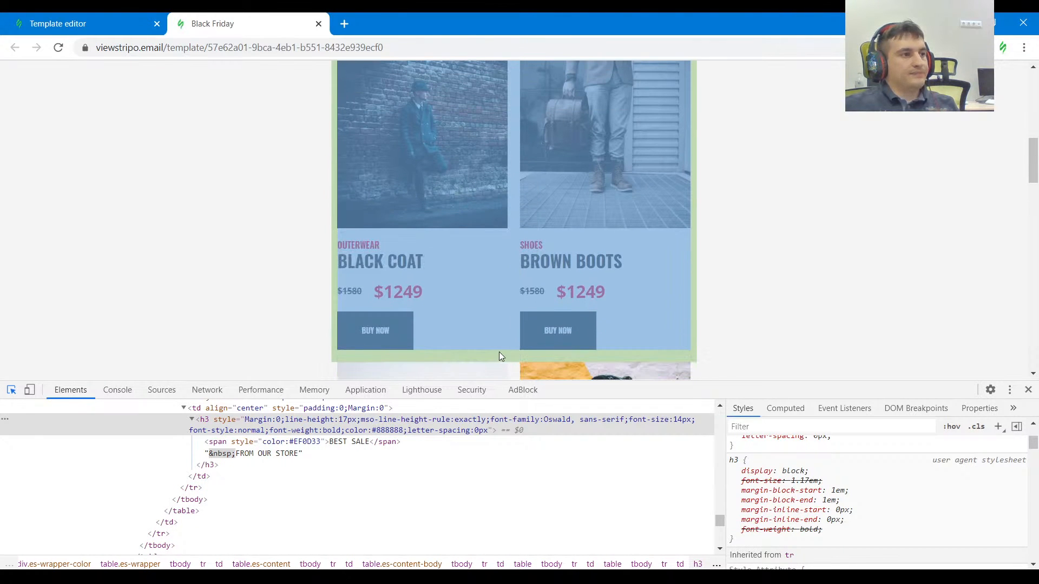
{"action": "scroll", "coordinate": [499, 352], "scroll_direction": "up", "scroll_amount": 2}
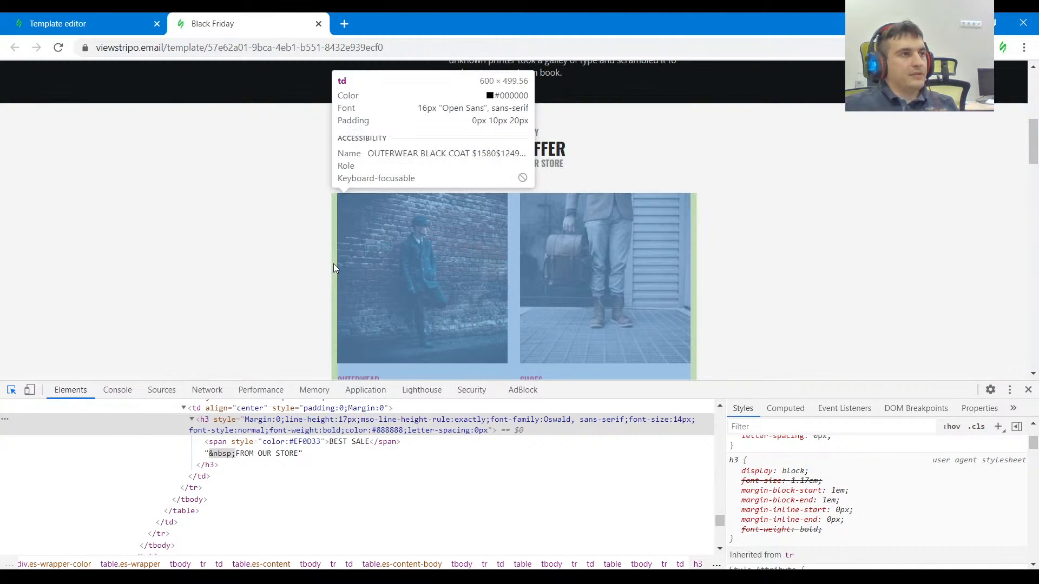
Enable separate paddings for the first two-column structure below SPECIAL OFFER and set left 10, right 10 and top 0.
{"action": "left_click", "coordinate": [82, 23]}
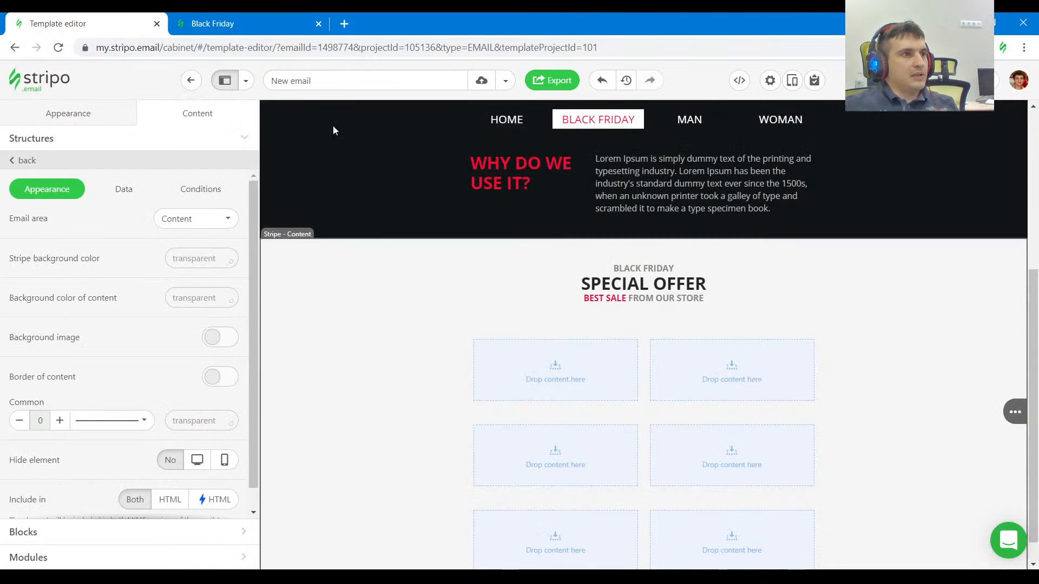
{"action": "left_click", "coordinate": [642, 343]}
{"action": "scroll", "coordinate": [118, 405], "scroll_direction": "down", "scroll_amount": 5}
{"action": "scroll", "coordinate": [184, 341], "scroll_direction": "up", "scroll_amount": 3}
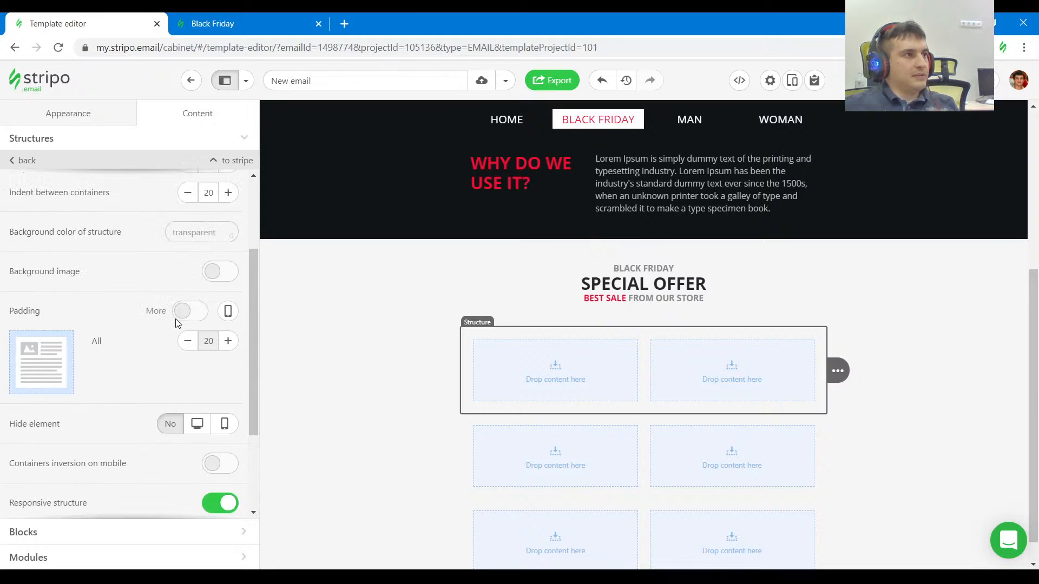
{"action": "left_click", "coordinate": [186, 318]}
{"action": "left_click", "coordinate": [188, 341]}
{"action": "left_click", "coordinate": [188, 371]}
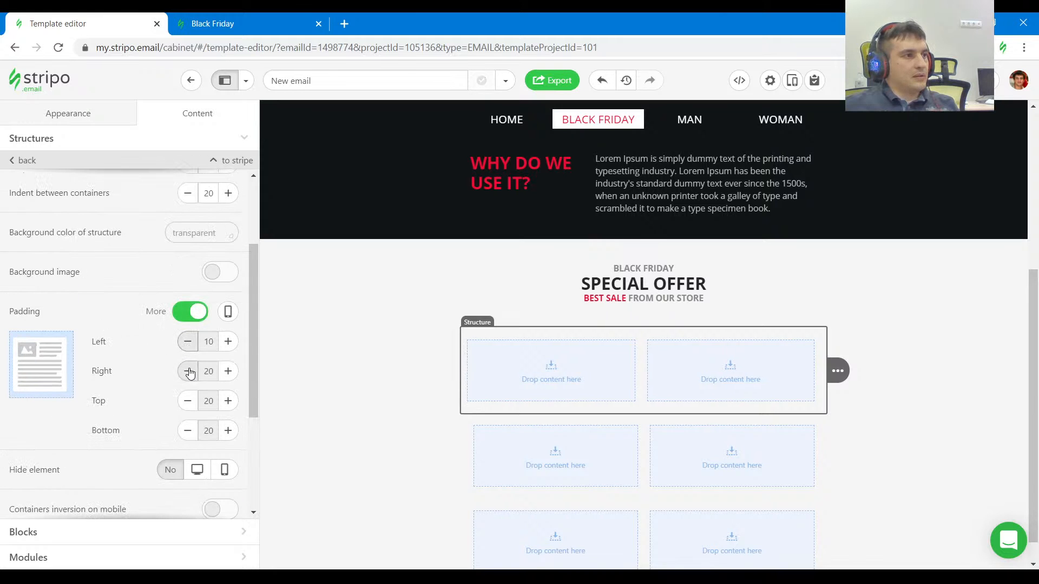
{"action": "left_click", "coordinate": [188, 401]}
{"action": "left_click", "coordinate": [188, 401]}
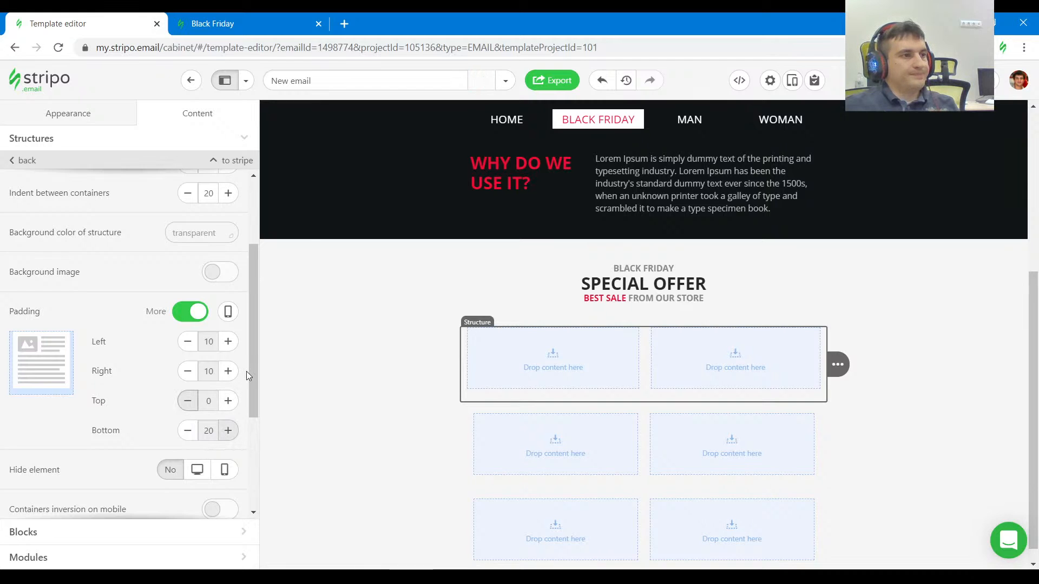
Add an image block to the structure's first container and place copies of the BLACK FRIDAY and SPECIAL OFFER blocks beneath it.
{"action": "left_click", "coordinate": [536, 372]}
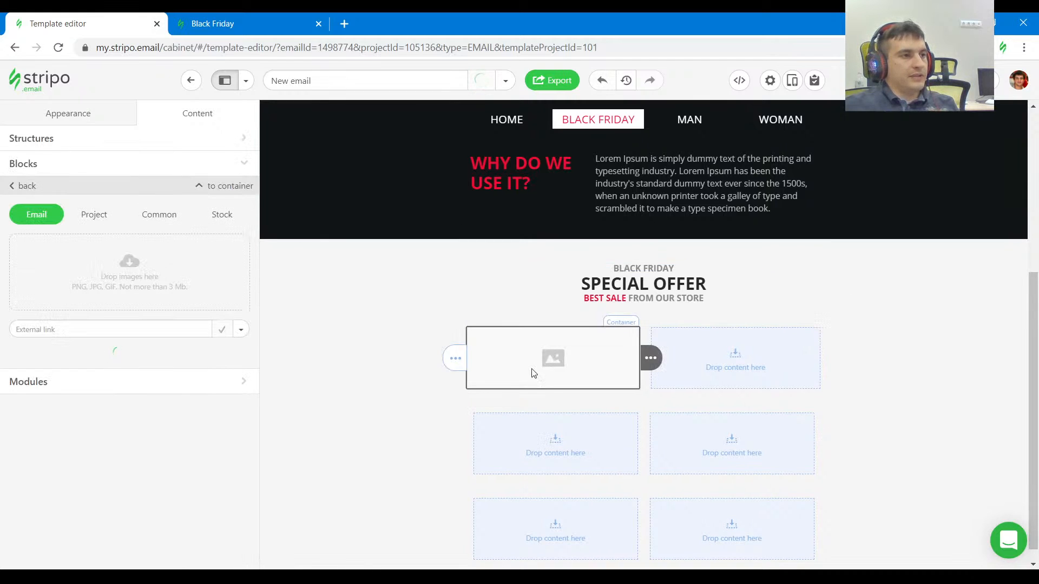
{"action": "left_click", "coordinate": [29, 171]}
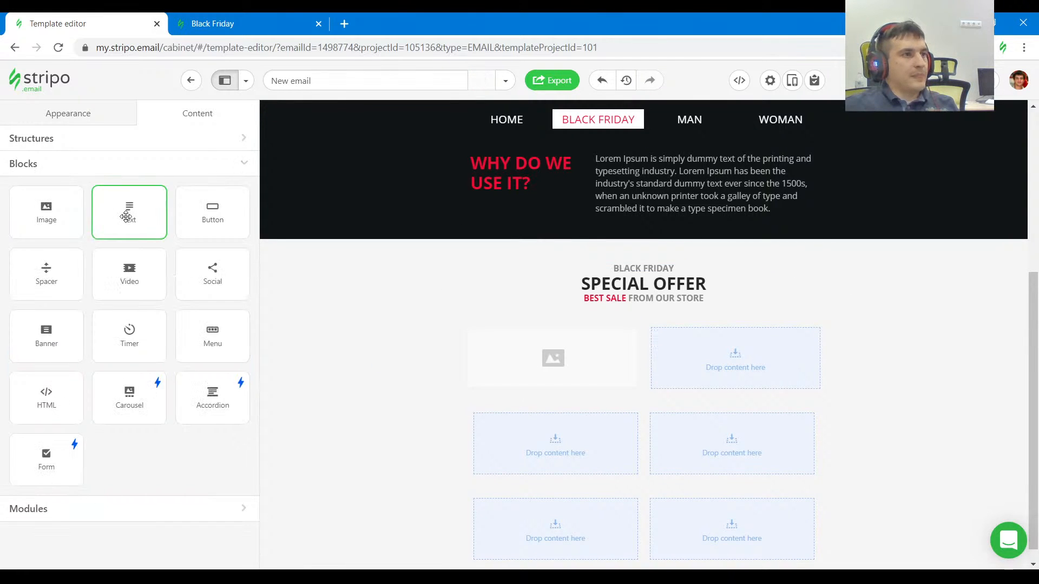
{"action": "left_click", "coordinate": [227, 23]}
{"action": "scroll", "coordinate": [544, 184], "scroll_direction": "down", "scroll_amount": 2}
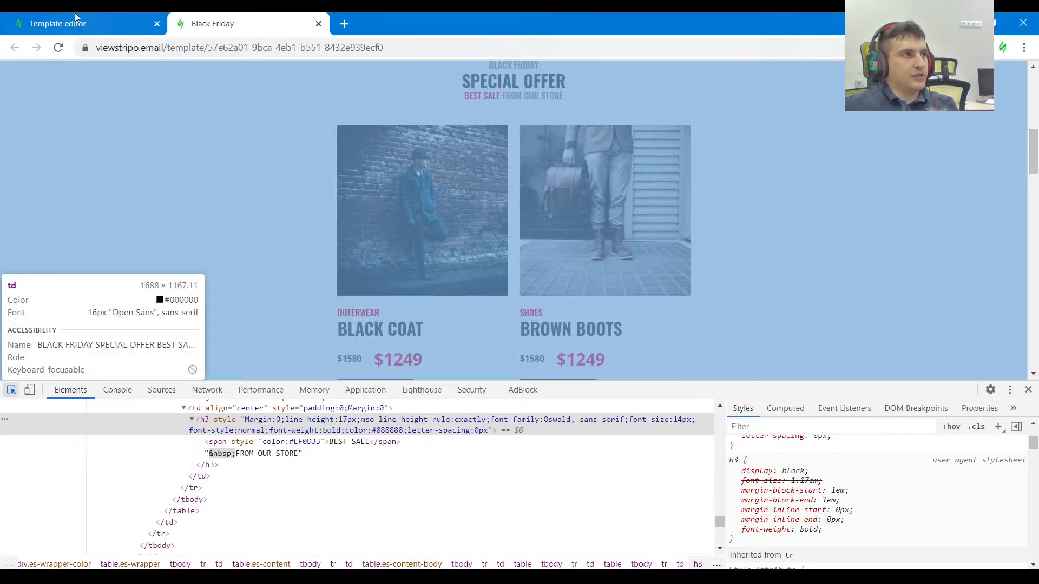
{"action": "left_click", "coordinate": [93, 25]}
{"action": "mouse_move", "coordinate": [854, 282]}
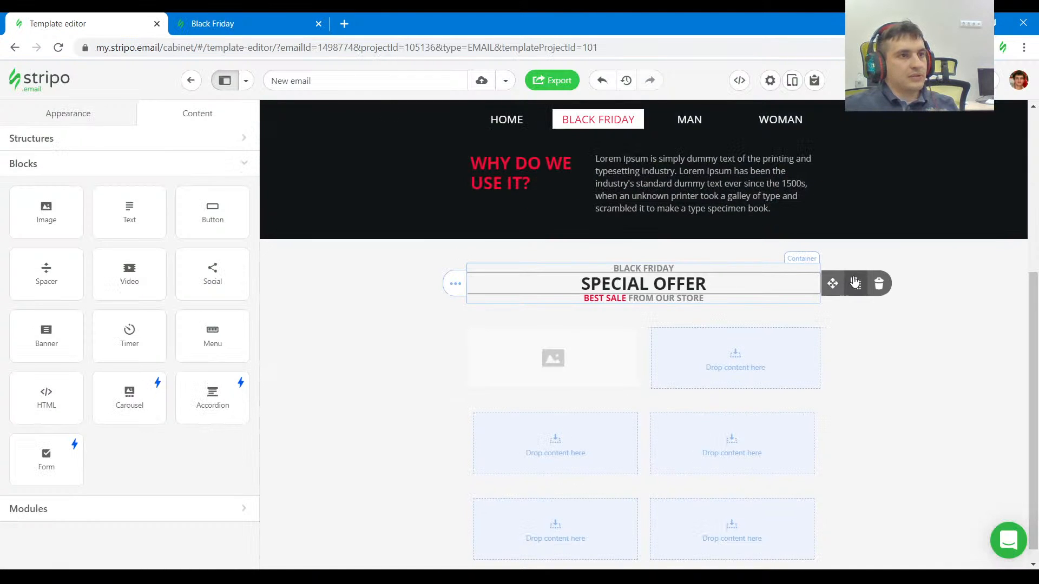
{"action": "left_click_drag", "start_coordinate": [856, 280], "coordinate": [606, 382]}
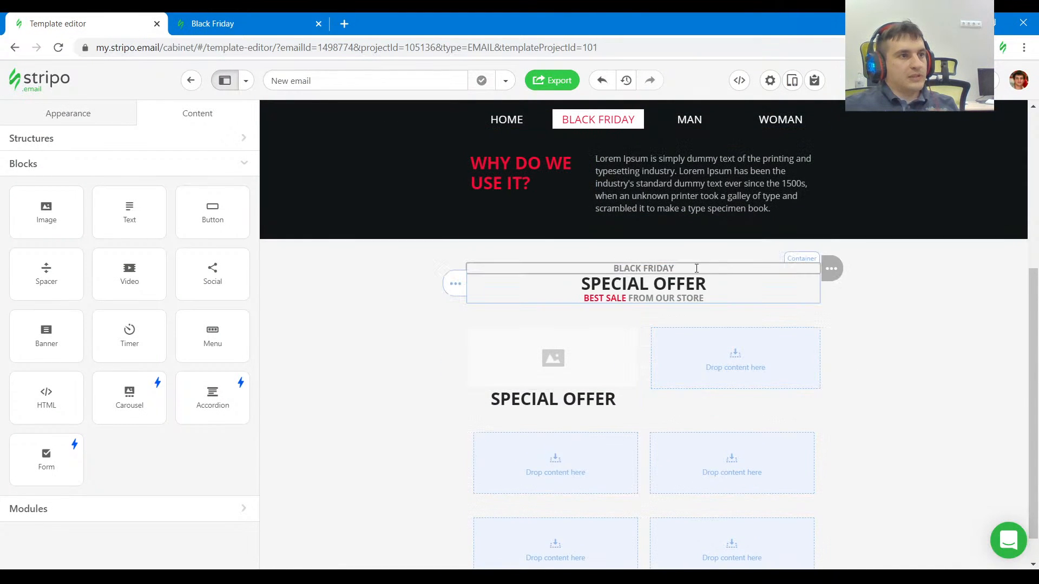
{"action": "left_click_drag", "start_coordinate": [863, 269], "coordinate": [587, 393]}
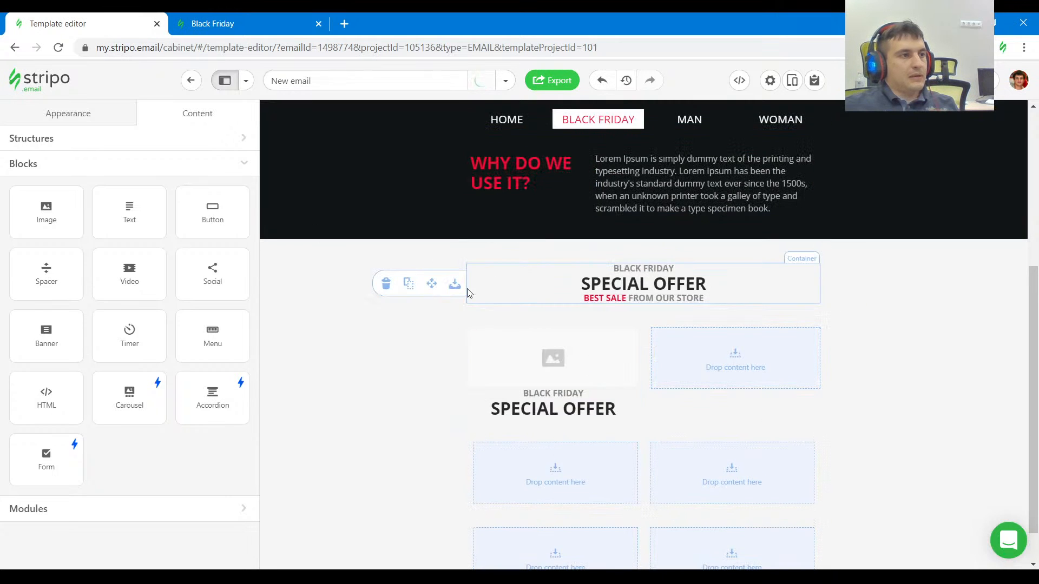
Check the reference product card and place a copy of the GO! button beneath the copied SPECIAL OFFER block.
{"action": "left_click", "coordinate": [245, 23]}
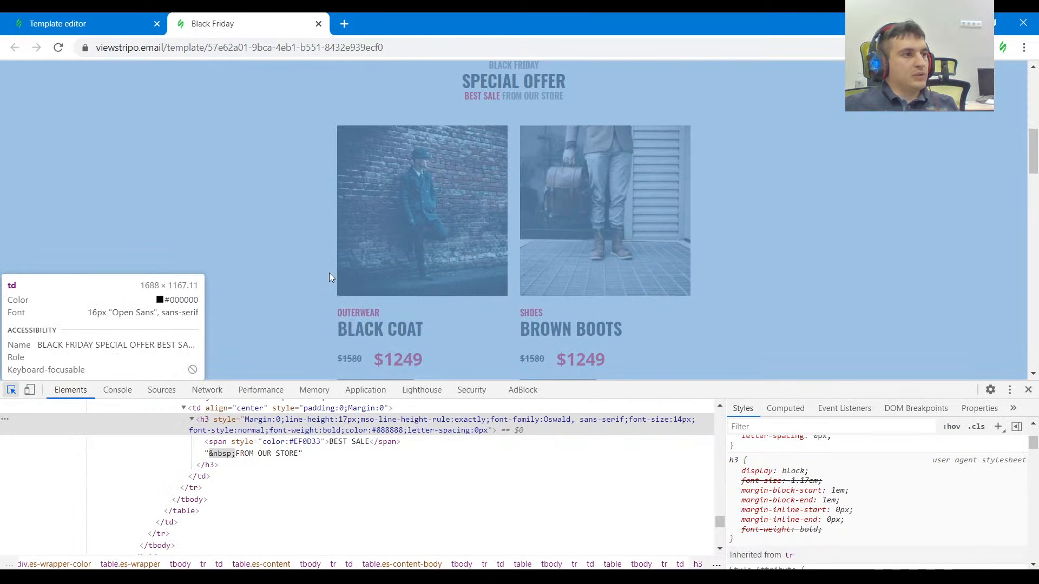
{"action": "scroll", "coordinate": [412, 286], "scroll_direction": "down", "scroll_amount": 1}
{"action": "left_click", "coordinate": [99, 24]}
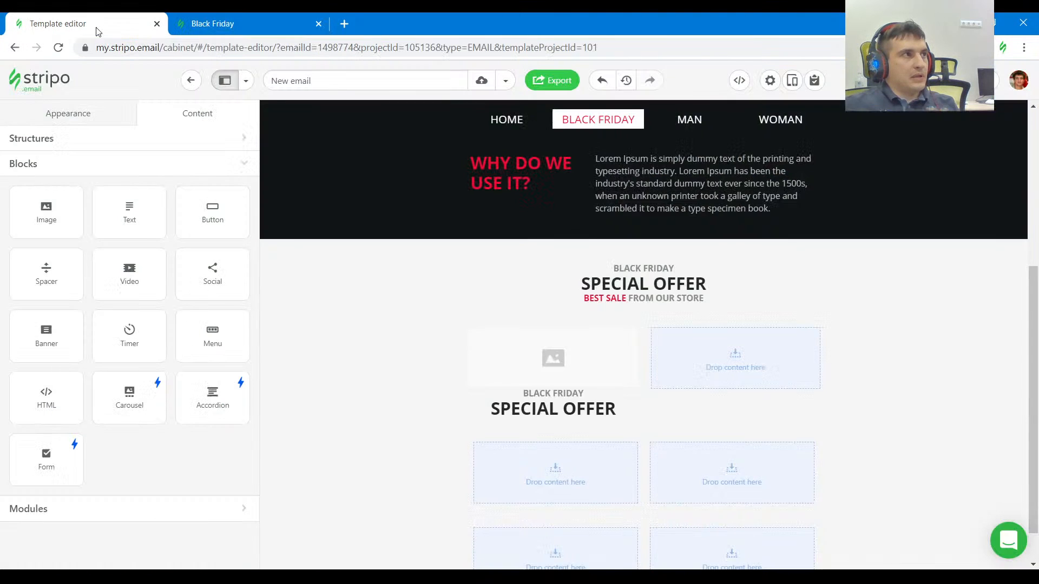
{"action": "left_click_drag", "start_coordinate": [861, 129], "coordinate": [601, 487]}
Copy the BLACK COAT image's source URL from the reference and load it as an external link into the empty image block.
{"action": "left_click", "coordinate": [249, 23]}
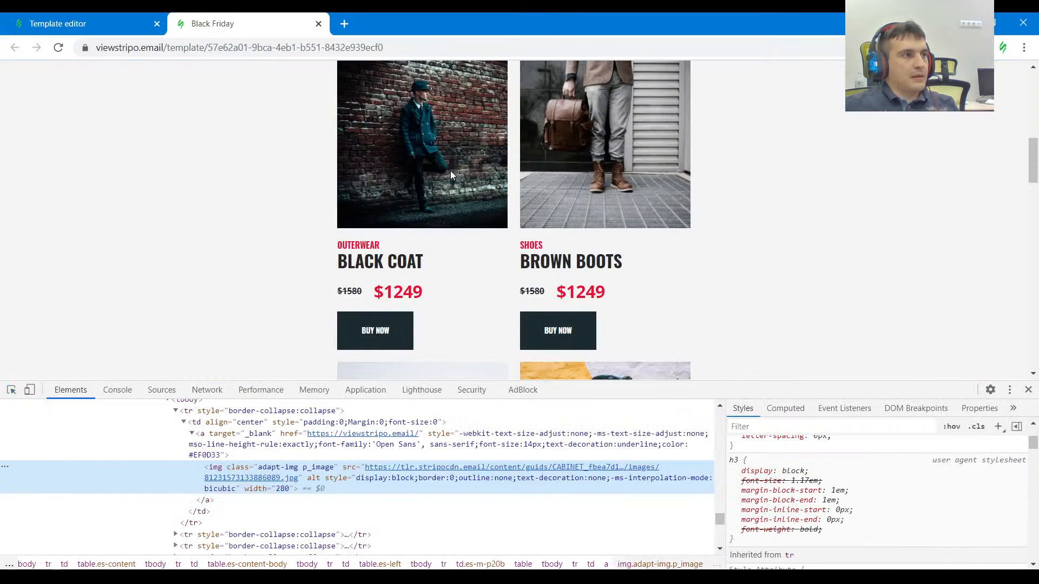
{"action": "left_click", "coordinate": [450, 171]}
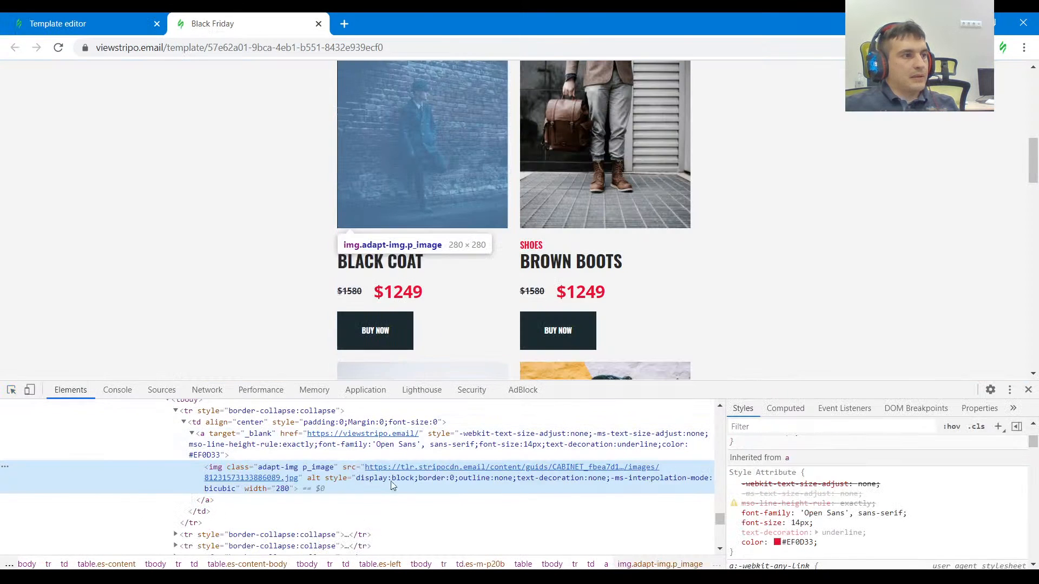
{"action": "left_click", "coordinate": [71, 23]}
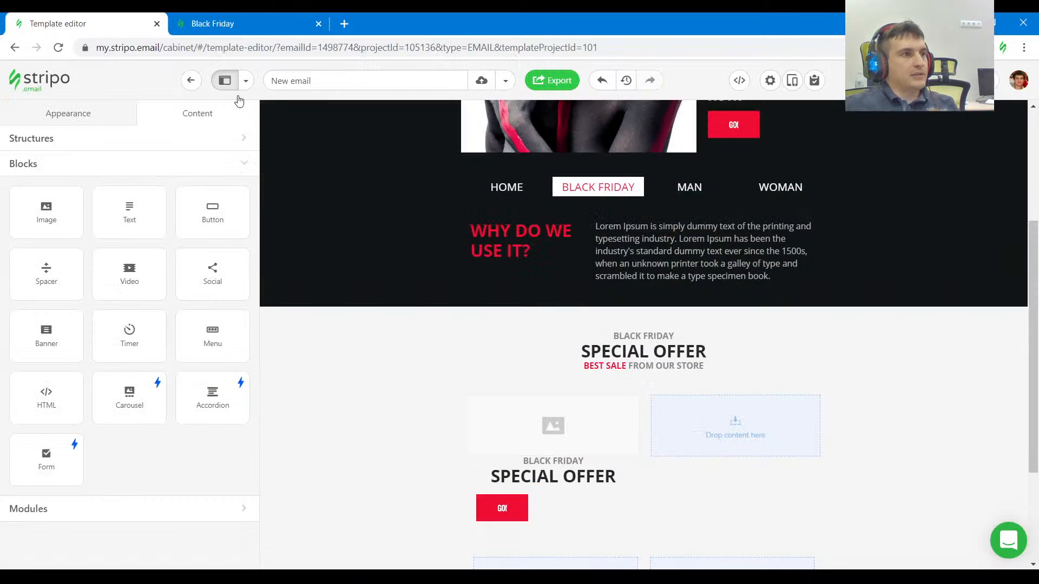
{"action": "left_click", "coordinate": [560, 440]}
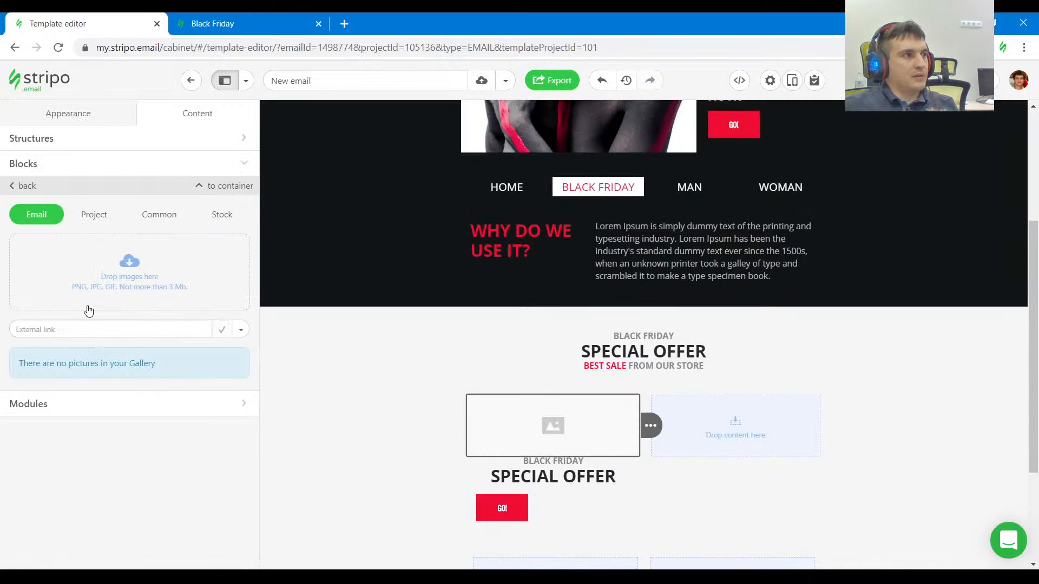
{"action": "left_click", "coordinate": [101, 321]}
{"action": "key", "text": "ctrl+v"}
{"action": "left_click", "coordinate": [240, 329]}
{"action": "left_click", "coordinate": [212, 363]}
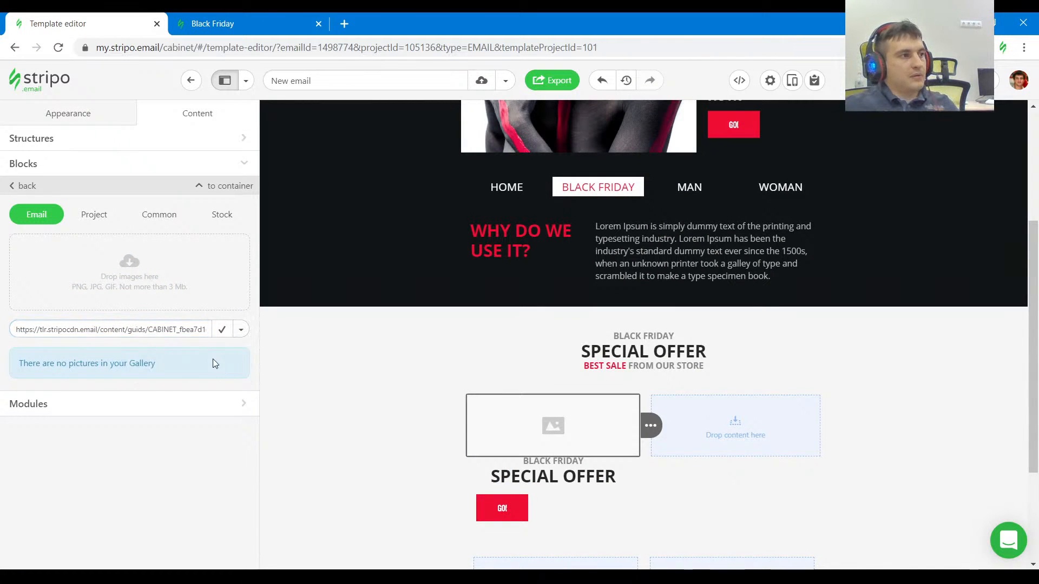
{"action": "left_click", "coordinate": [223, 329]}
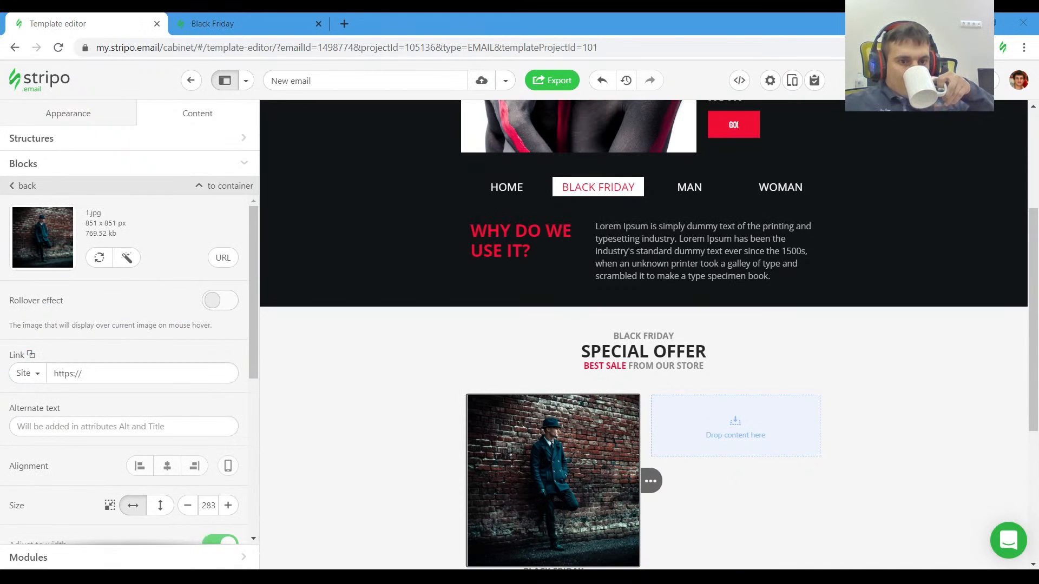
Left-align the BLACK FRIDAY text beneath the coat image and give it a separate top padding of 20, matching the reference's OUTERWEAR label.
{"action": "scroll", "coordinate": [708, 468], "scroll_direction": "down", "scroll_amount": 3}
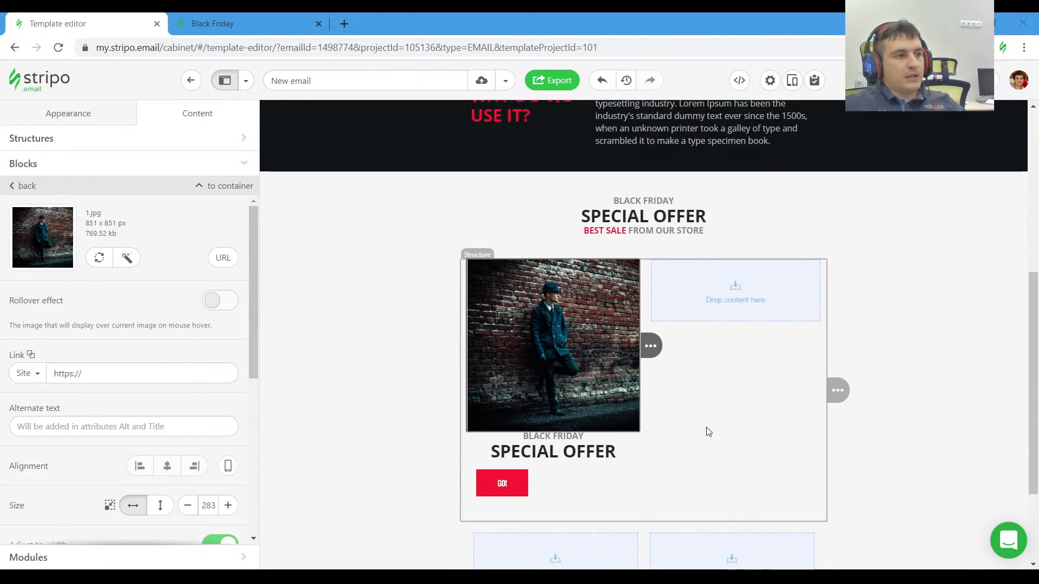
{"action": "scroll", "coordinate": [587, 329], "scroll_direction": "down", "scroll_amount": 3}
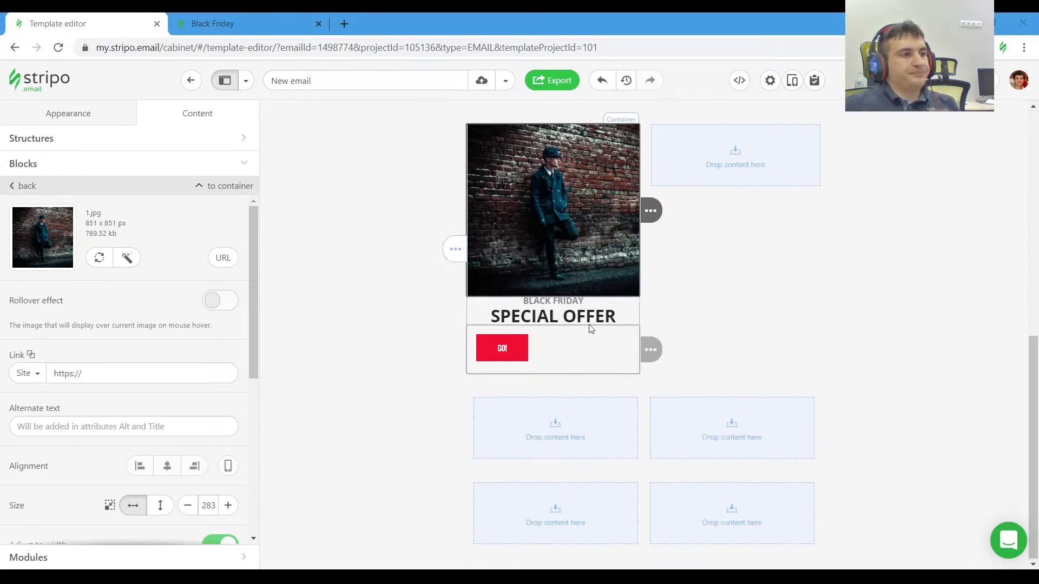
{"action": "left_click", "coordinate": [249, 18]}
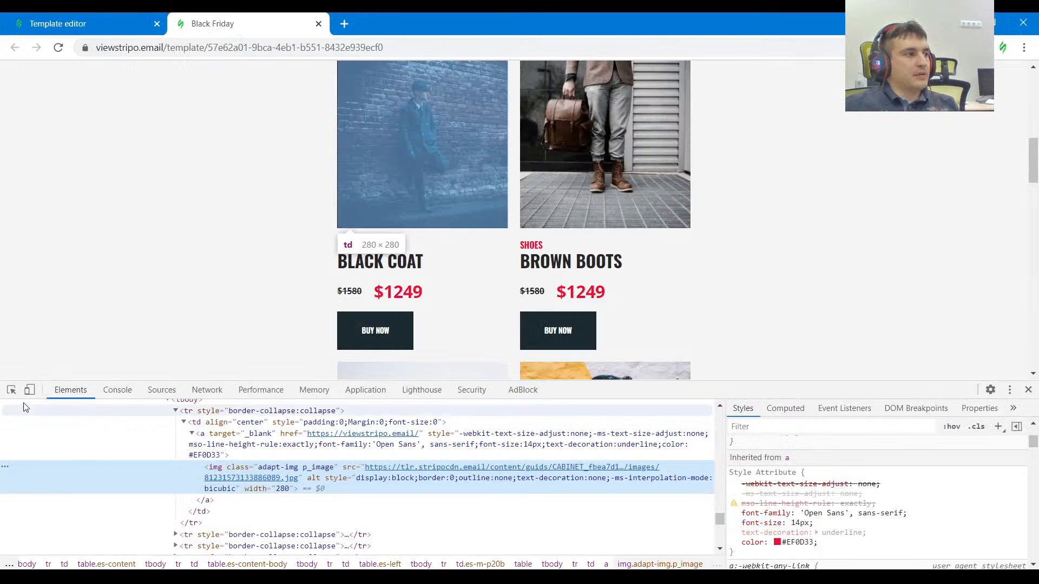
{"action": "left_click", "coordinate": [10, 389]}
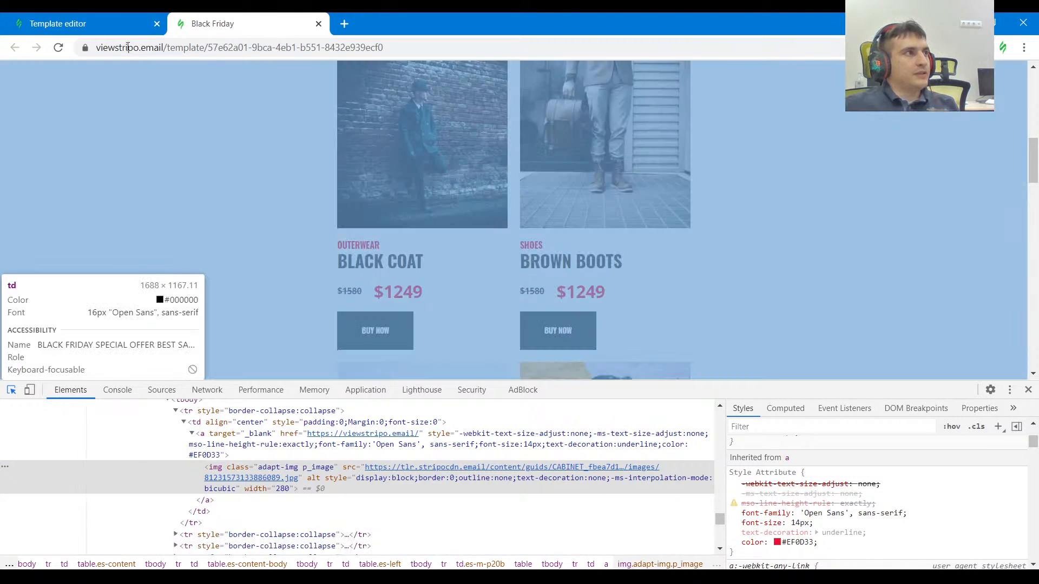
{"action": "left_click", "coordinate": [58, 24]}
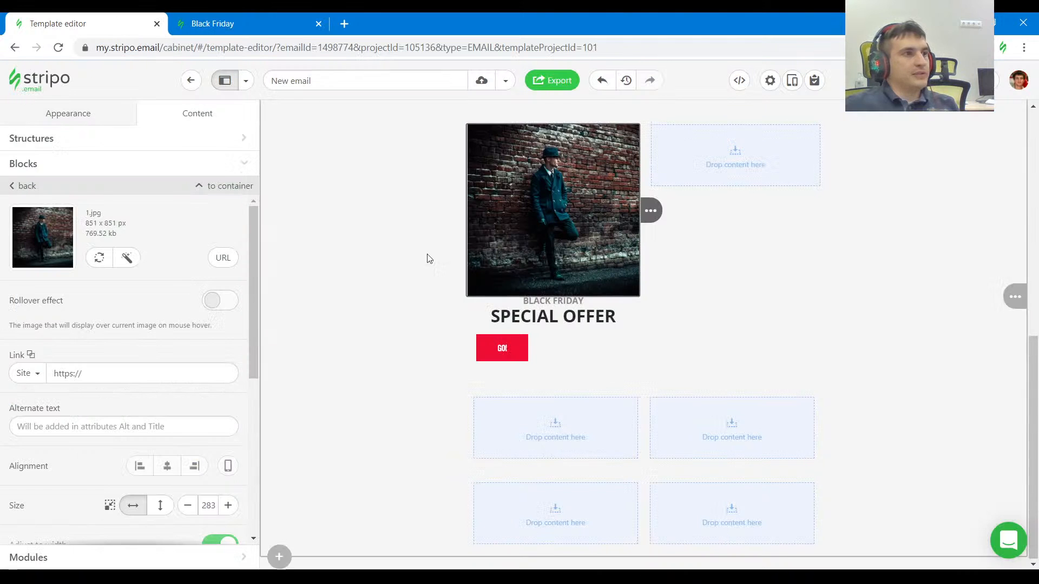
{"action": "left_click", "coordinate": [496, 298]}
{"action": "scroll", "coordinate": [194, 403], "scroll_direction": "down", "scroll_amount": 1}
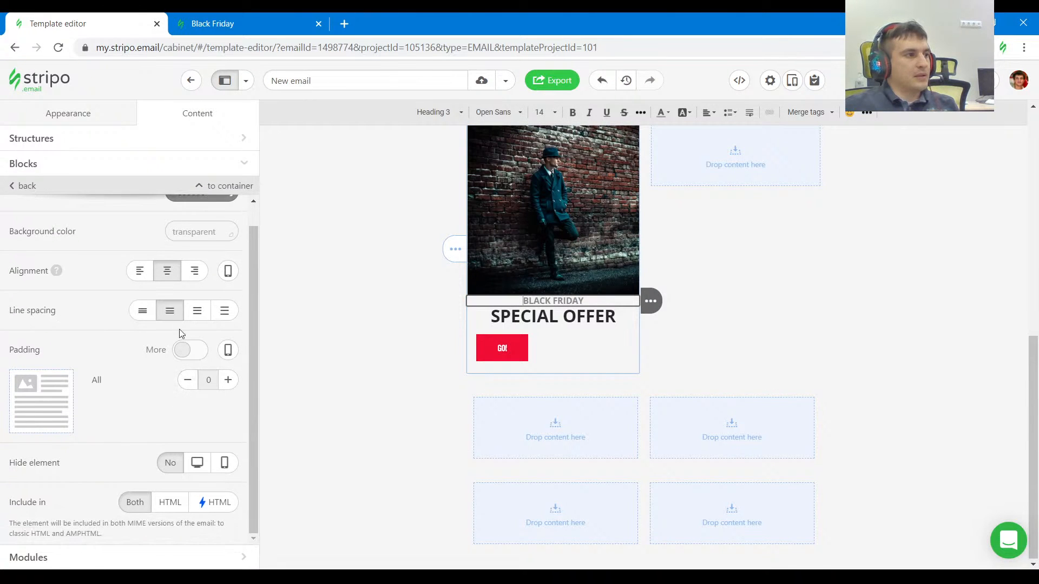
{"action": "left_click", "coordinate": [711, 120]}
{"action": "left_click", "coordinate": [724, 129]}
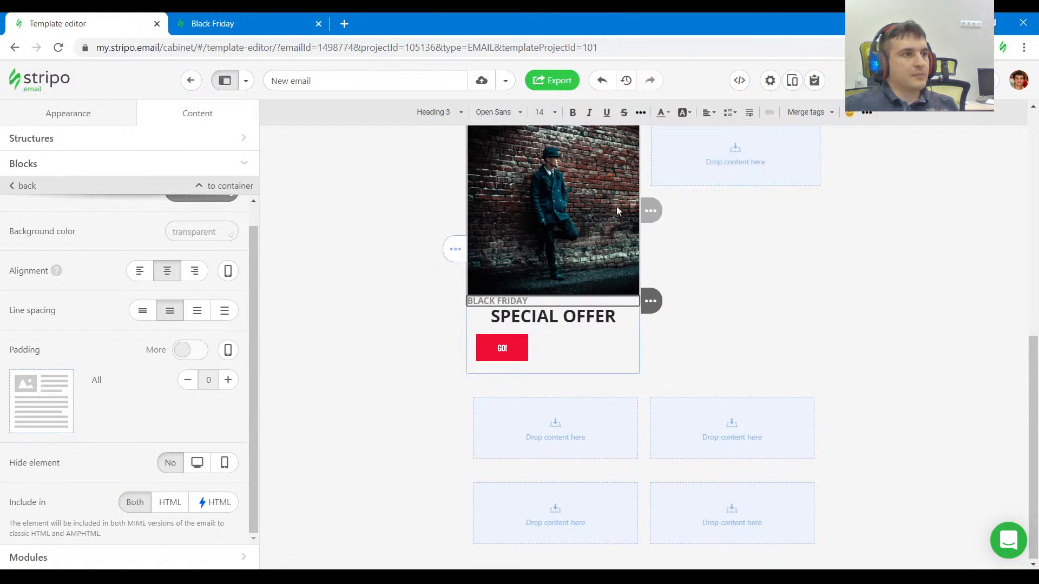
{"action": "left_click", "coordinate": [193, 354]}
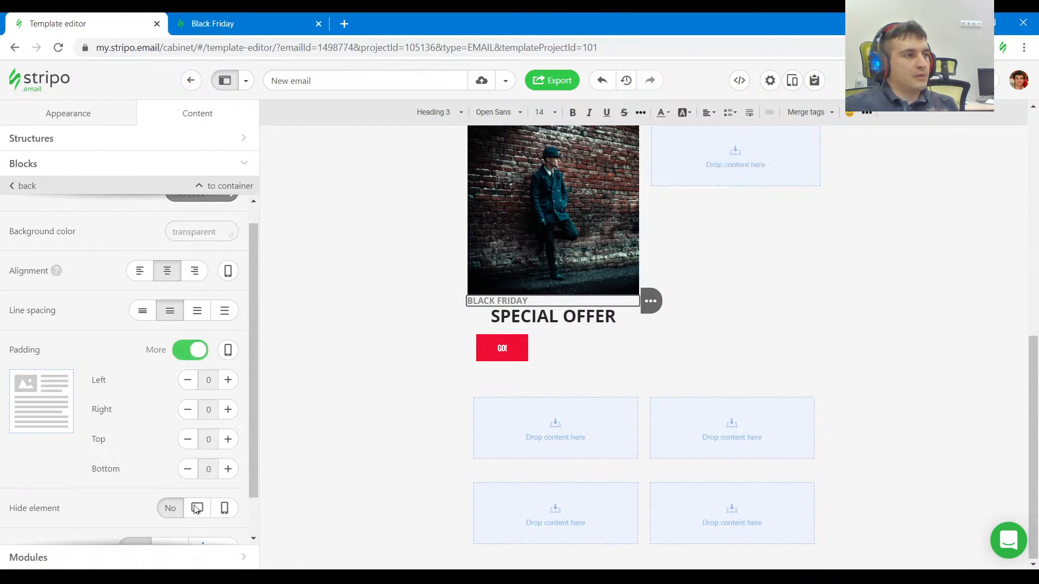
{"action": "left_click", "coordinate": [226, 446]}
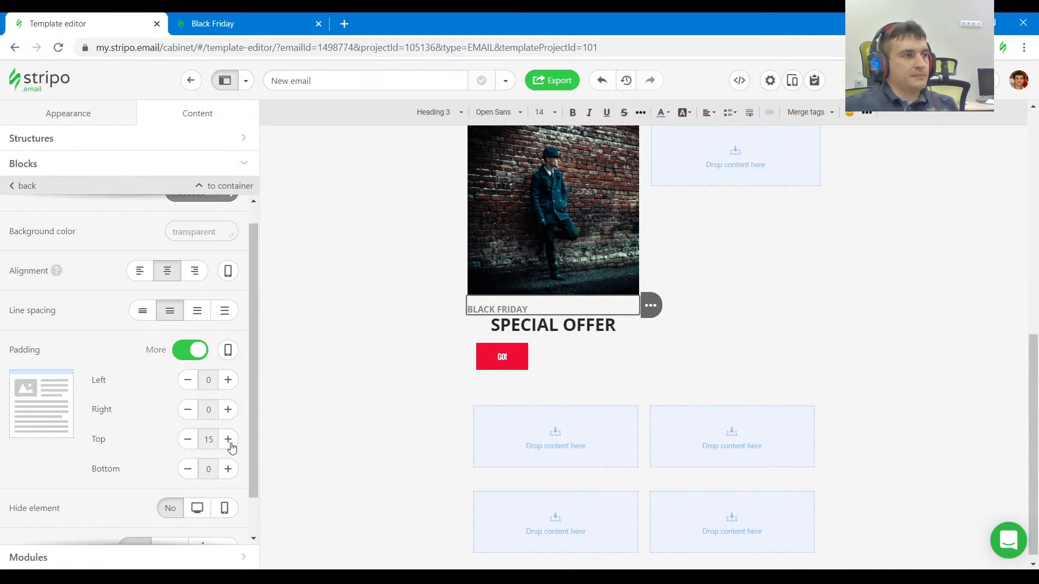
{"action": "left_click", "coordinate": [227, 439]}
Left-align the SPECIAL OFFER heading beneath the coat image and give it a separate bottom padding of 20, matching the reference's BLACK COAT heading.
{"action": "left_click", "coordinate": [220, 22]}
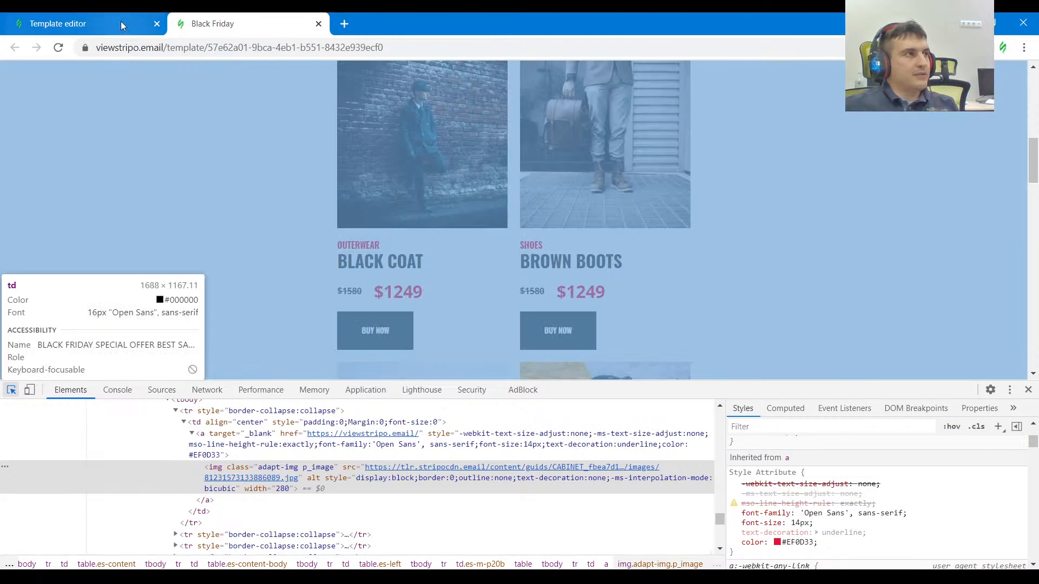
{"action": "left_click", "coordinate": [58, 23]}
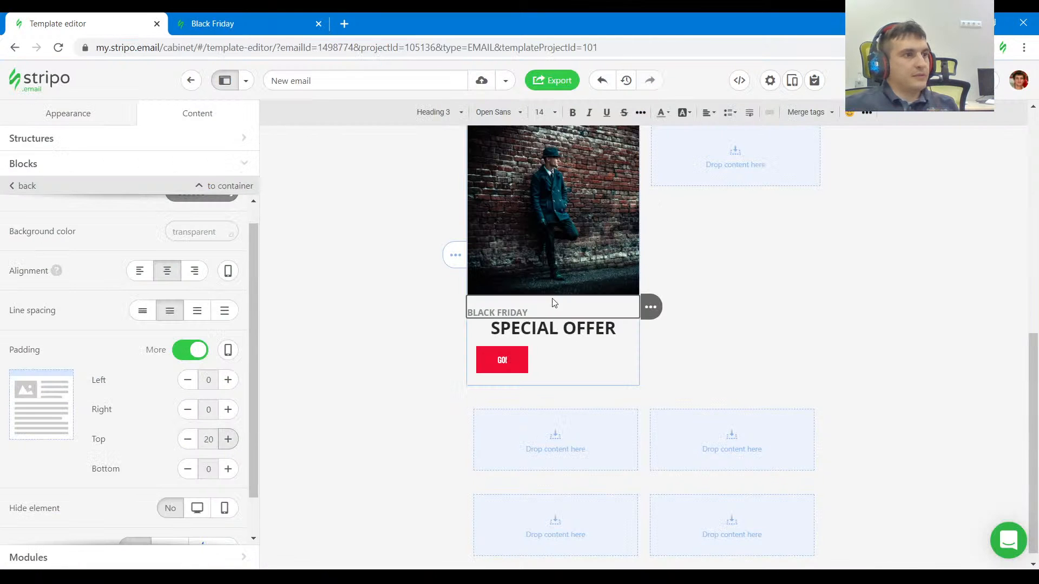
{"action": "left_click", "coordinate": [549, 327]}
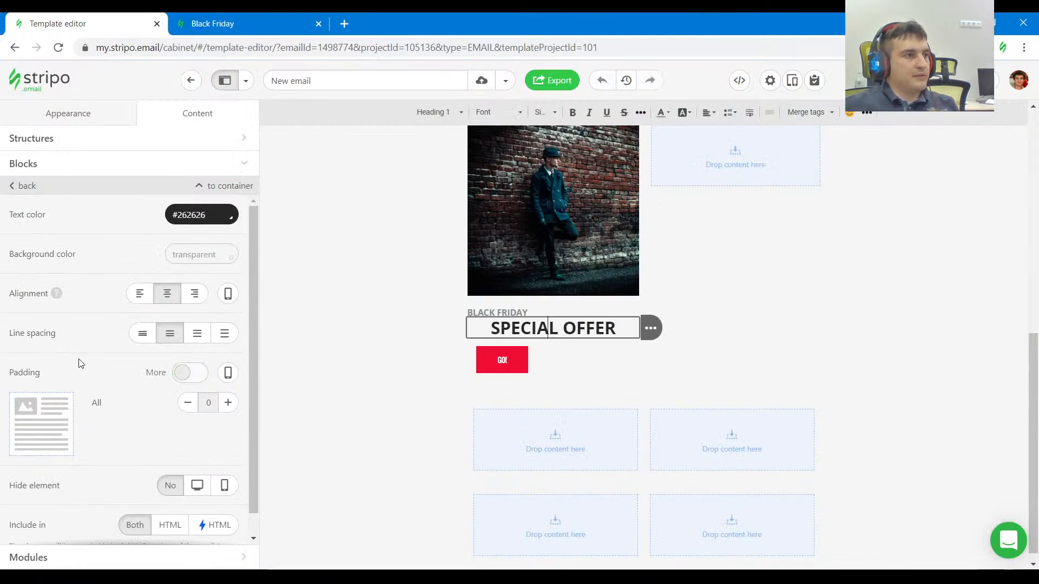
{"action": "left_click", "coordinate": [709, 116]}
{"action": "left_click", "coordinate": [725, 147]}
{"action": "left_click", "coordinate": [710, 114]}
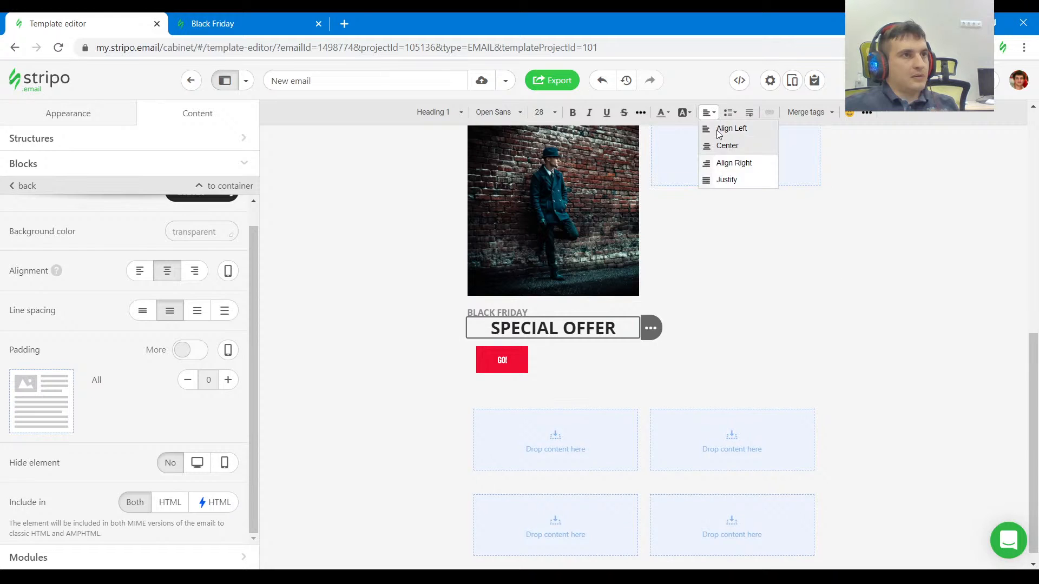
{"action": "left_click", "coordinate": [719, 133]}
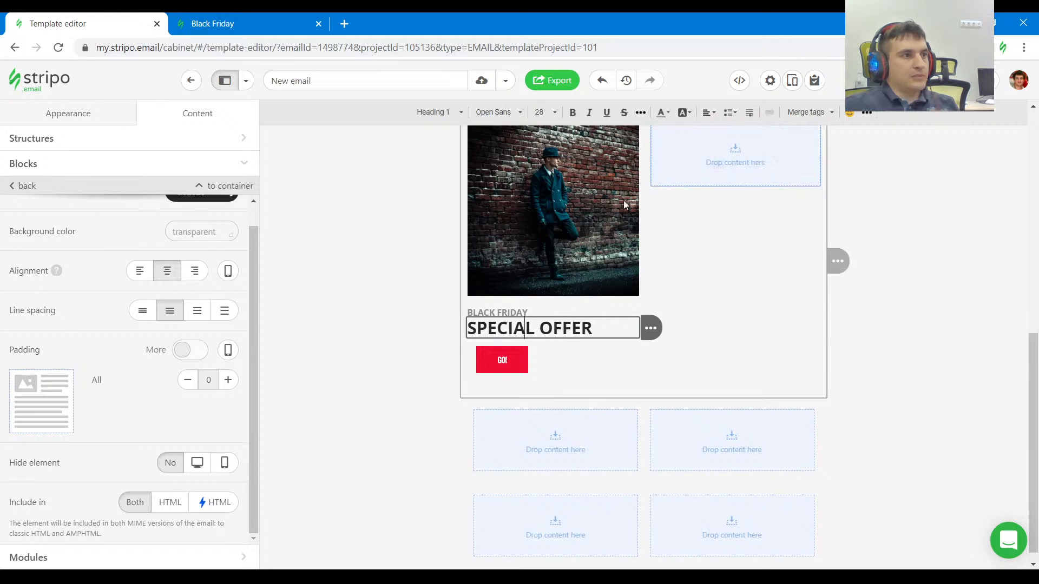
{"action": "left_click", "coordinate": [186, 352]}
{"action": "left_click", "coordinate": [228, 469]}
{"action": "left_click", "coordinate": [228, 469]}
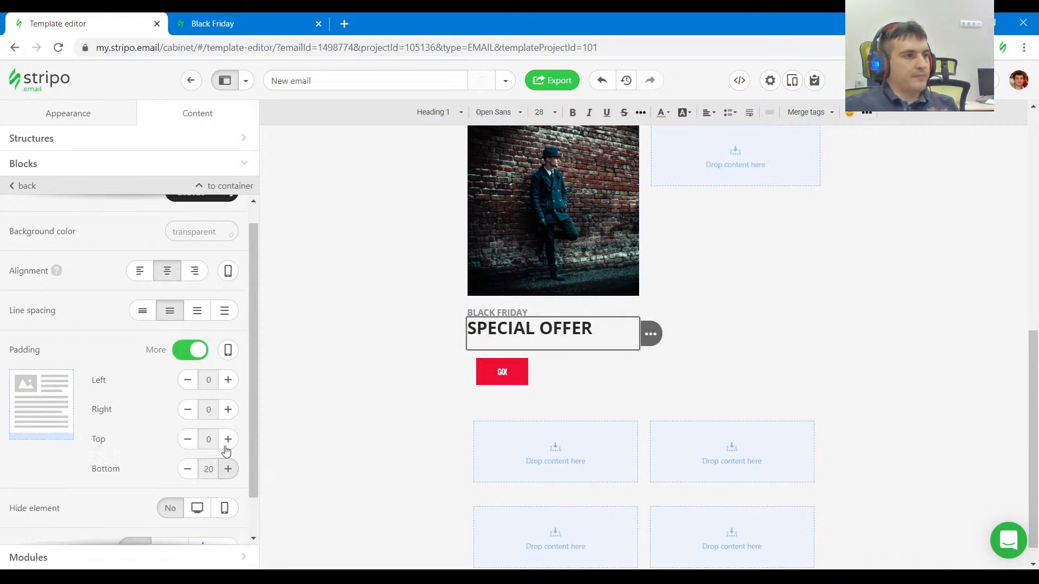
Copy BLACK COAT from the reference and replace the product card's SPECIAL OFFER heading with it.
{"action": "left_click", "coordinate": [227, 23]}
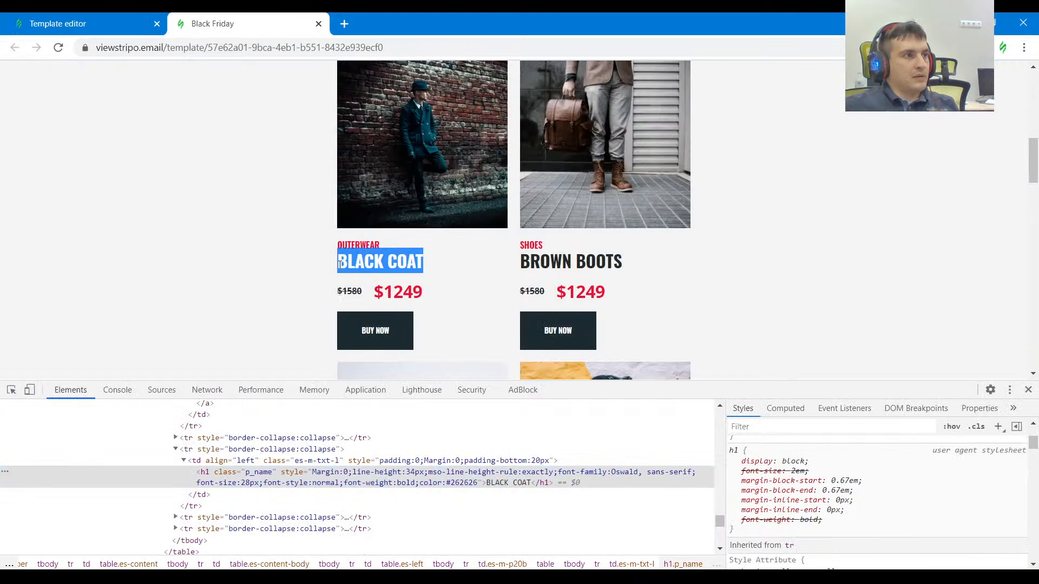
{"action": "key", "text": "ctrl+Tab"}
{"action": "triple_click", "coordinate": [514, 328]}
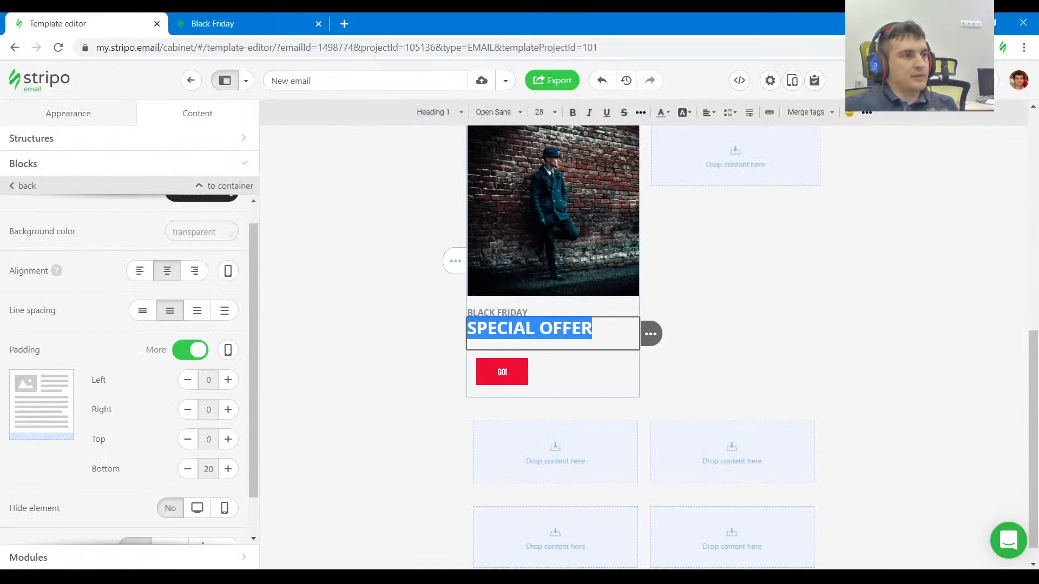
{"action": "type", "text": "BLACK COAT"}
Copy OUTERWEAR from the reference and replace the product card's BLACK FRIDAY text with it.
{"action": "left_click", "coordinate": [290, 14]}
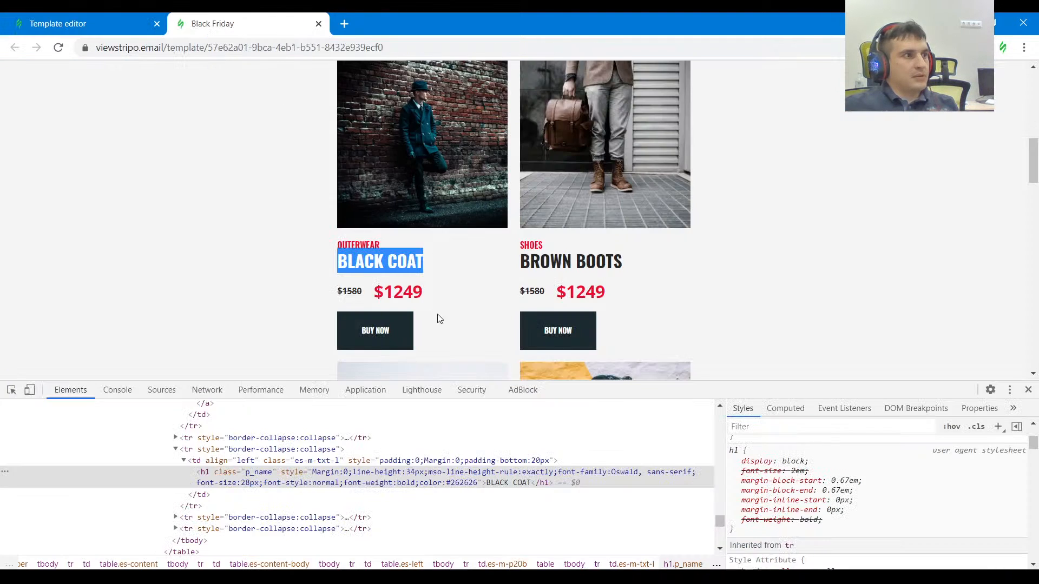
{"action": "left_click_drag", "start_coordinate": [401, 242], "coordinate": [366, 243]}
{"action": "double_click", "coordinate": [356, 248]}
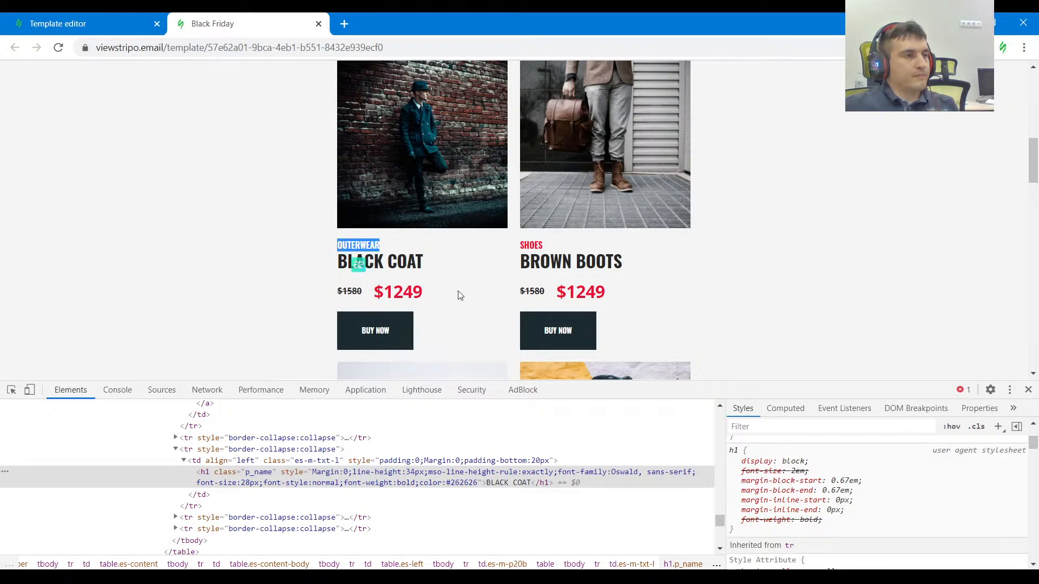
{"action": "scroll", "coordinate": [459, 295], "scroll_direction": "up", "scroll_amount": 5}
{"action": "left_click", "coordinate": [58, 24]}
{"action": "scroll", "coordinate": [514, 282], "scroll_direction": "up", "scroll_amount": 5}
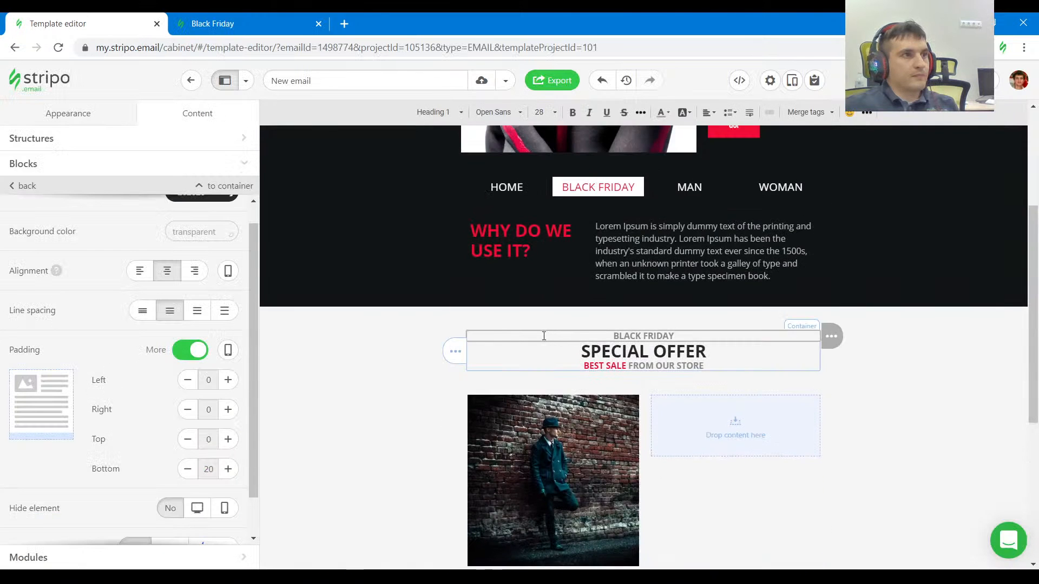
{"action": "scroll", "coordinate": [544, 336], "scroll_direction": "down", "scroll_amount": 4}
{"action": "left_click", "coordinate": [512, 380]}
{"action": "key", "text": "ctrl+a"}
{"action": "type", "text": "OUTERWEAR"}
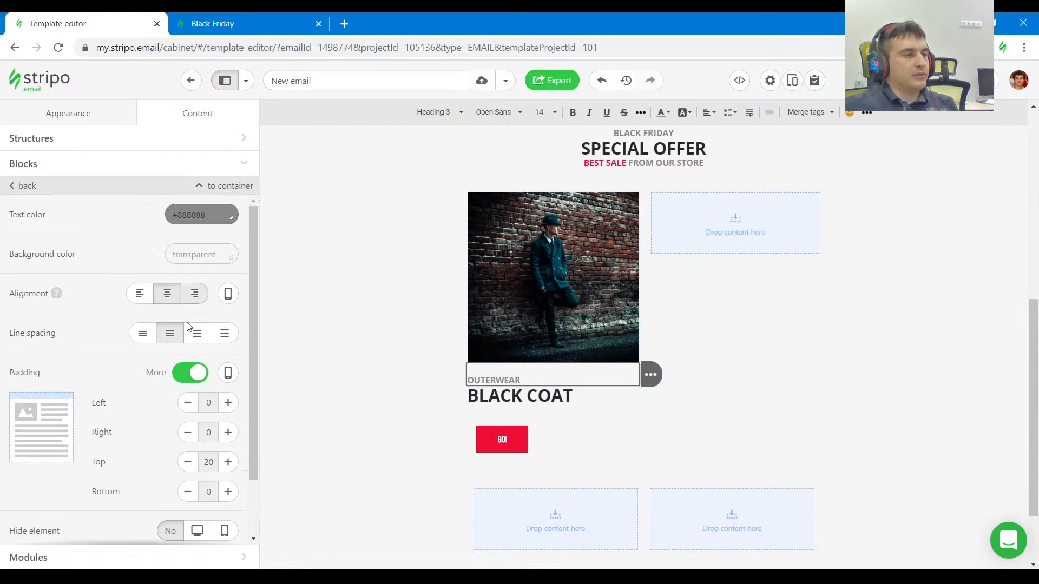
Set the font of the product card's OUTERWEAR label and BLACK COAT heading to Oswald.
{"action": "left_click", "coordinate": [491, 112]}
{"action": "scroll", "coordinate": [543, 228], "scroll_direction": "up", "scroll_amount": 5}
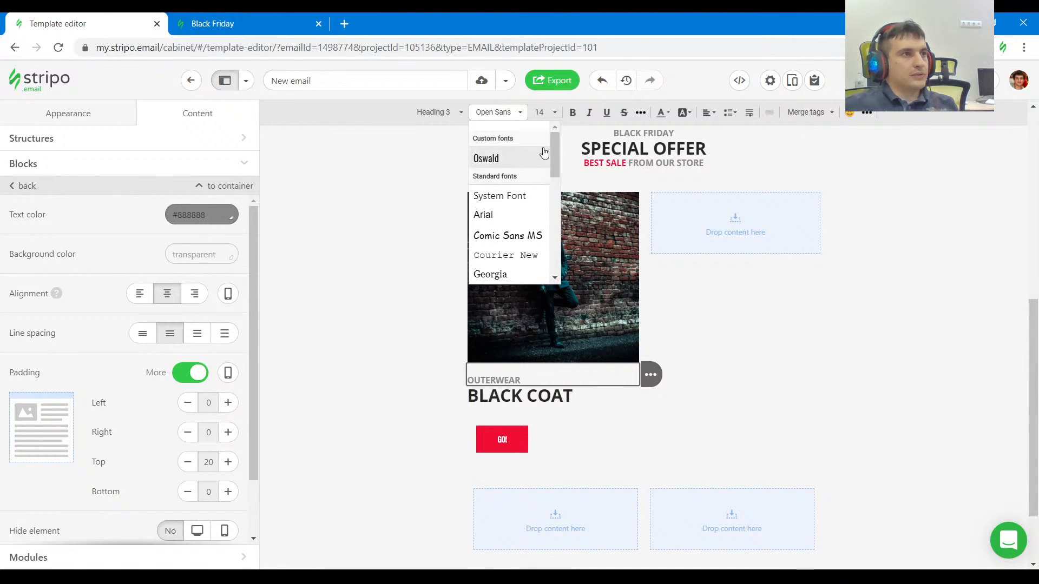
{"action": "left_click", "coordinate": [493, 165]}
{"action": "left_click_drag", "start_coordinate": [529, 379], "coordinate": [467, 381]}
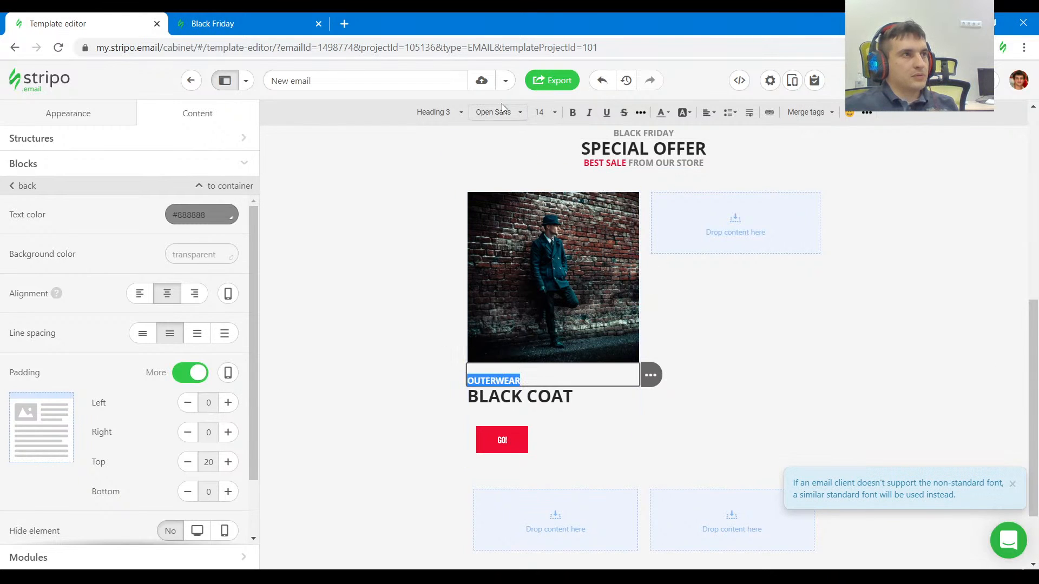
{"action": "left_click", "coordinate": [513, 113]}
{"action": "scroll", "coordinate": [519, 179], "scroll_direction": "up", "scroll_amount": 5}
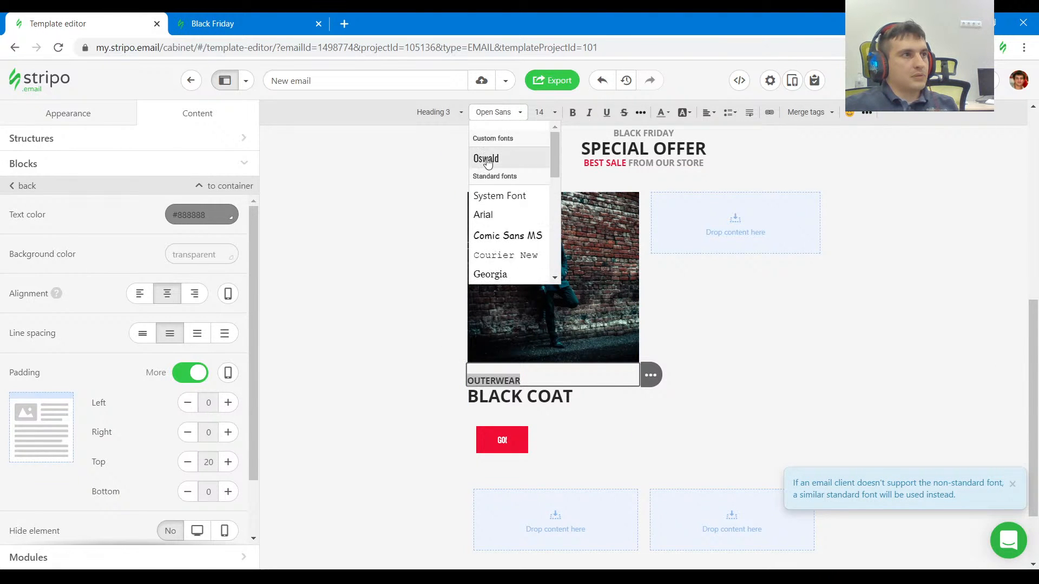
{"action": "left_click", "coordinate": [492, 158]}
{"action": "triple_click", "coordinate": [516, 392]}
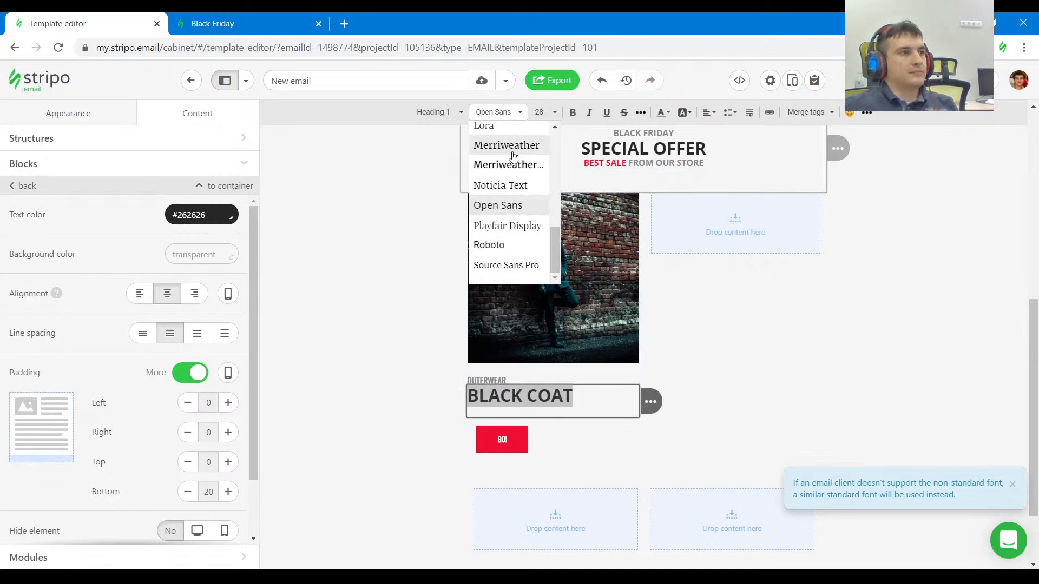
{"action": "scroll", "coordinate": [515, 162], "scroll_direction": "up", "scroll_amount": 5}
{"action": "left_click", "coordinate": [514, 157]}
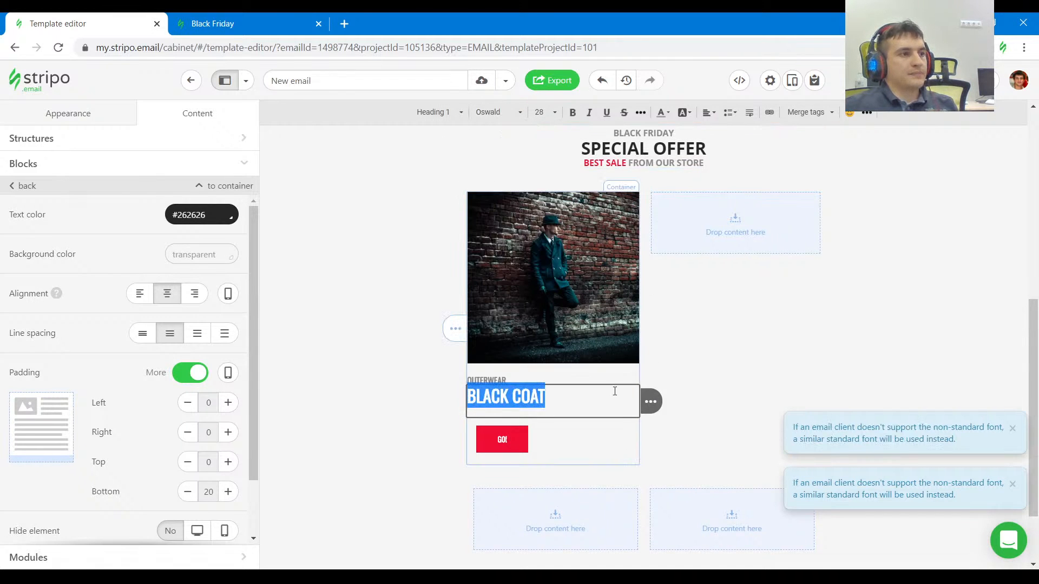
Compare the section heading with the reference and set the font of the BLACK FRIDAY line above SPECIAL OFFER to Oswald.
{"action": "scroll", "coordinate": [674, 295], "scroll_direction": "up", "scroll_amount": 3}
{"action": "left_click", "coordinate": [635, 336]}
{"action": "left_click", "coordinate": [263, 17]}
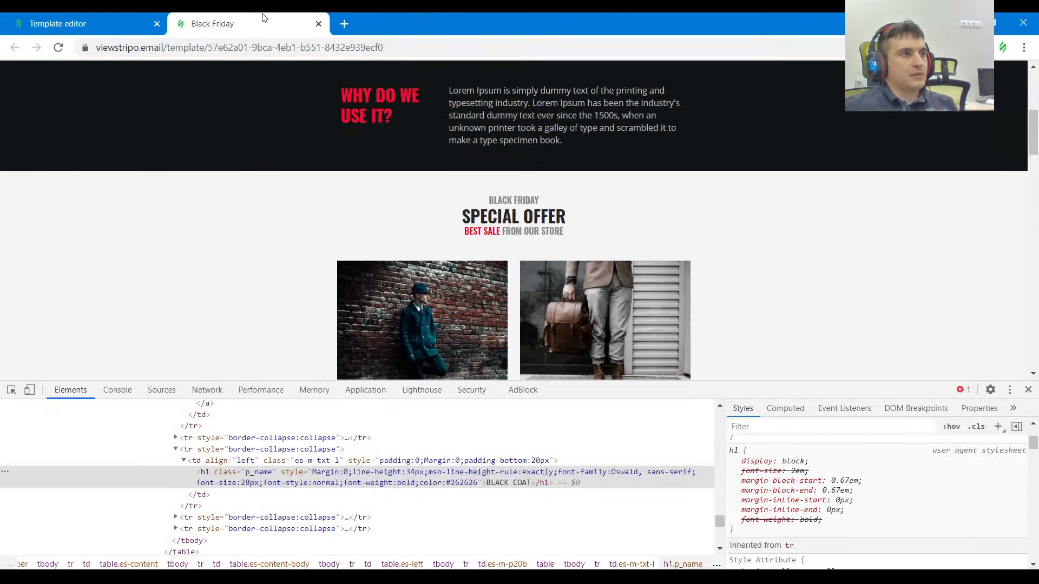
{"action": "left_click", "coordinate": [11, 389]}
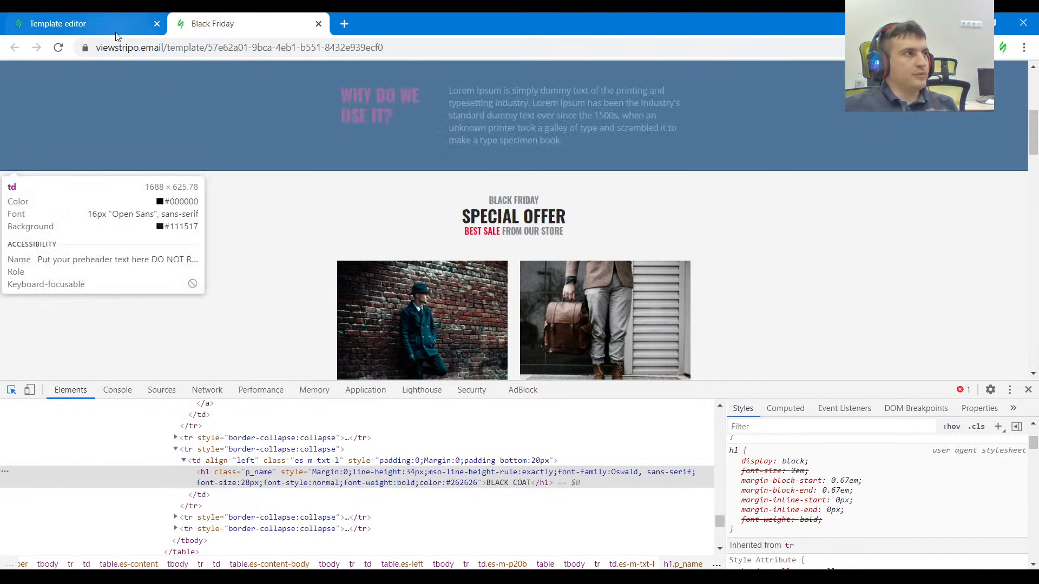
{"action": "left_click", "coordinate": [114, 28]}
{"action": "key", "text": "ctrl+a"}
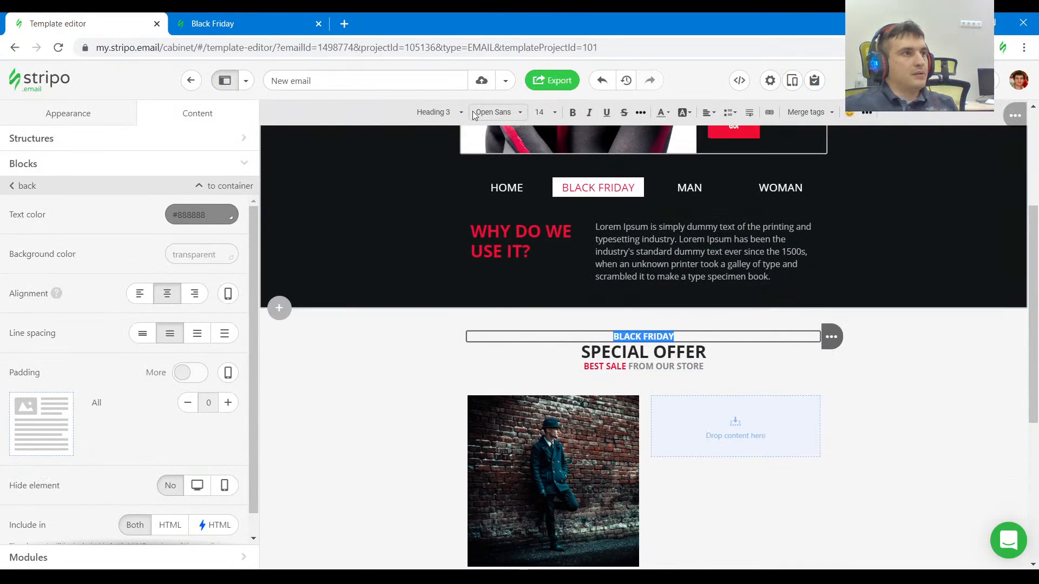
{"action": "left_click", "coordinate": [512, 113]}
{"action": "scroll", "coordinate": [503, 206], "scroll_direction": "up", "scroll_amount": 5}
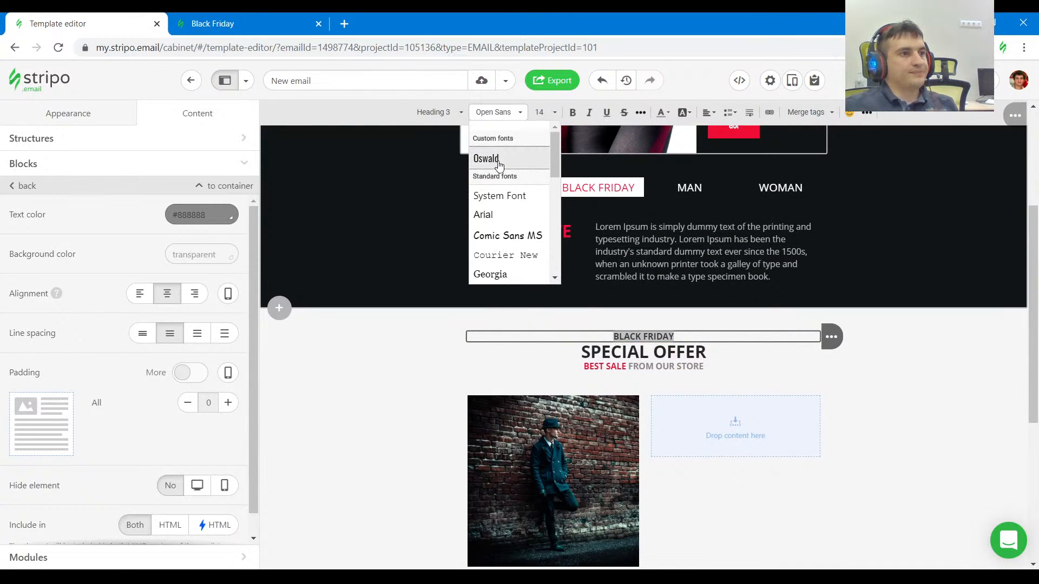
{"action": "left_click", "coordinate": [489, 158]}
Set the font of the section's SPECIAL OFFER heading to Oswald.
{"action": "left_click", "coordinate": [686, 357]}
{"action": "key", "text": "ctrl+a"}
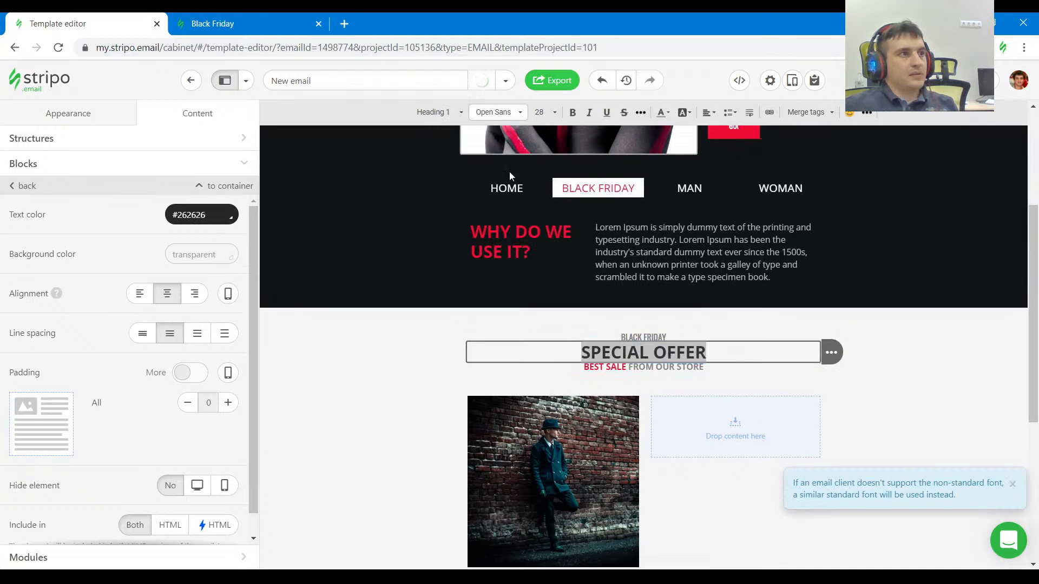
{"action": "left_click", "coordinate": [511, 112]}
{"action": "scroll", "coordinate": [520, 178], "scroll_direction": "up", "scroll_amount": 5}
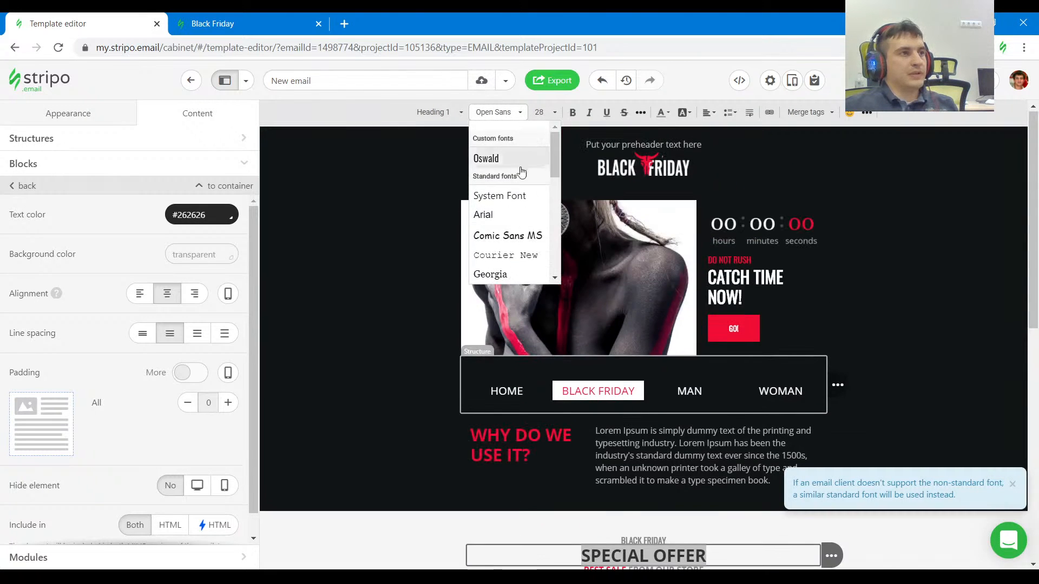
{"action": "left_click", "coordinate": [489, 158]}
Set the font of the BEST SALE FROM OUR STORE line below SPECIAL OFFER to Oswald.
{"action": "scroll", "coordinate": [699, 327], "scroll_direction": "down", "scroll_amount": 6}
{"action": "left_click", "coordinate": [676, 232]}
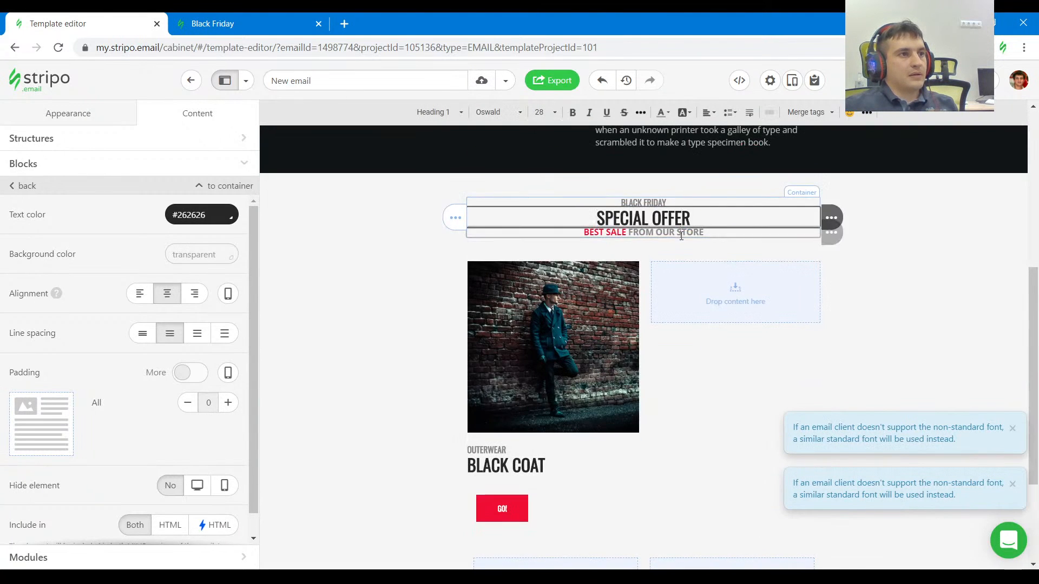
{"action": "key", "text": "ctrl+a"}
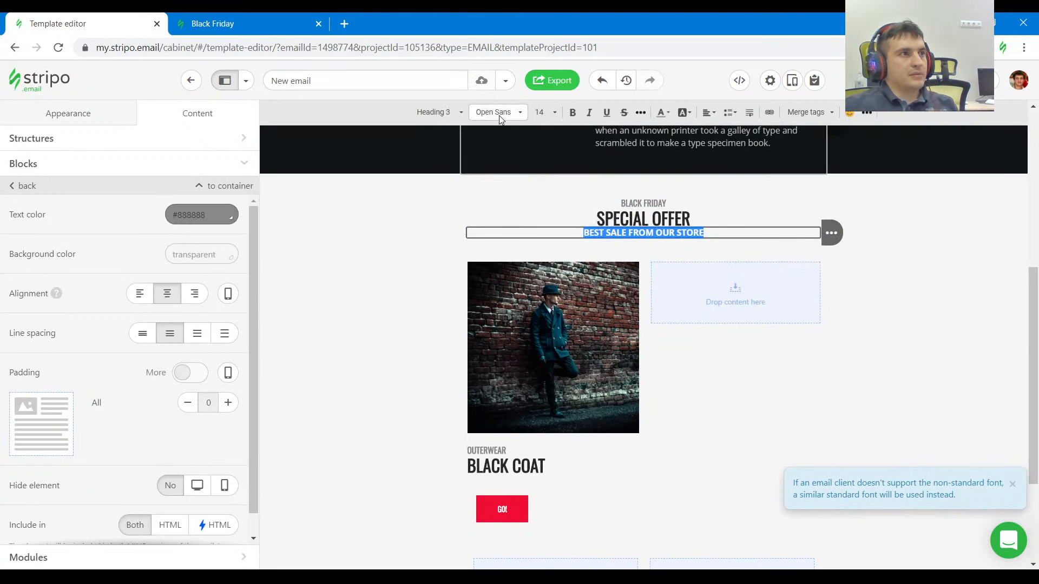
{"action": "left_click", "coordinate": [499, 115]}
{"action": "scroll", "coordinate": [513, 184], "scroll_direction": "up", "scroll_amount": 5}
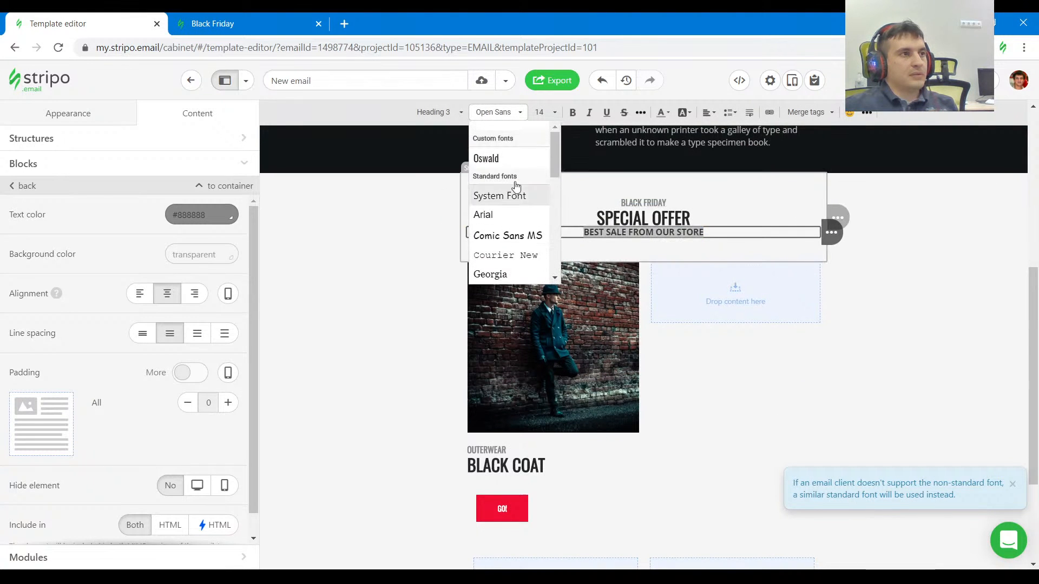
{"action": "left_click", "coordinate": [511, 162]}
{"action": "left_click", "coordinate": [686, 375]}
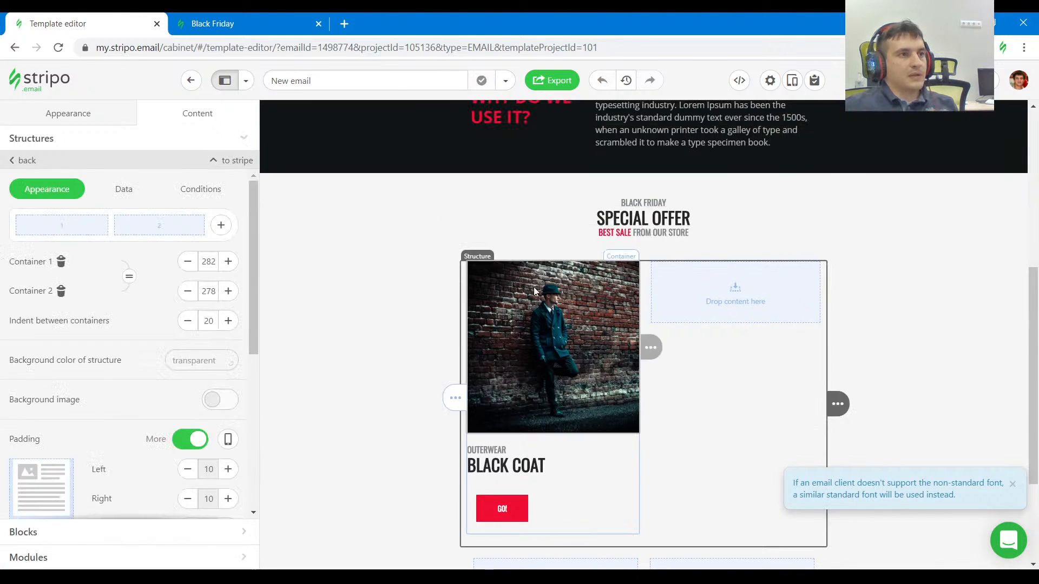
Inspect the BLACK COAT price line in the reference and copy its paragraph HTML with the $1580 and $1249 prices.
{"action": "scroll", "coordinate": [422, 256], "scroll_direction": "down", "scroll_amount": 3}
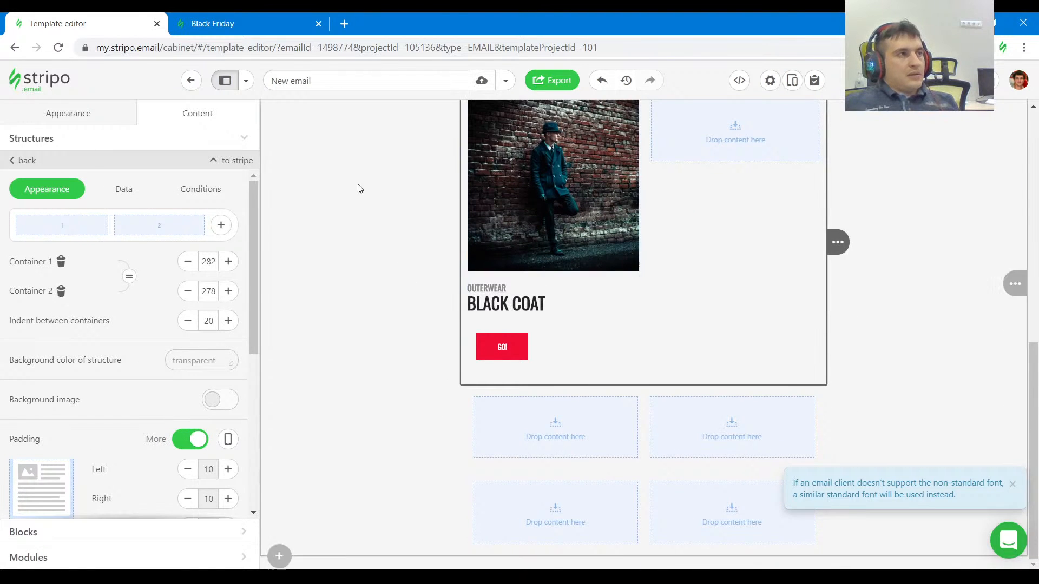
{"action": "left_click", "coordinate": [236, 22]}
{"action": "scroll", "coordinate": [447, 212], "scroll_direction": "down", "scroll_amount": 4}
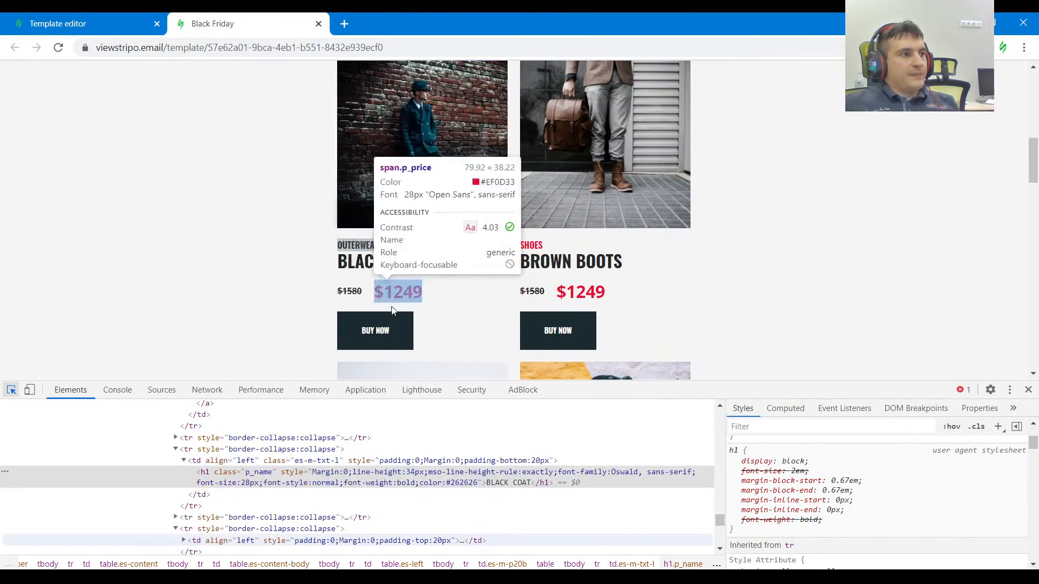
{"action": "left_click", "coordinate": [460, 294]}
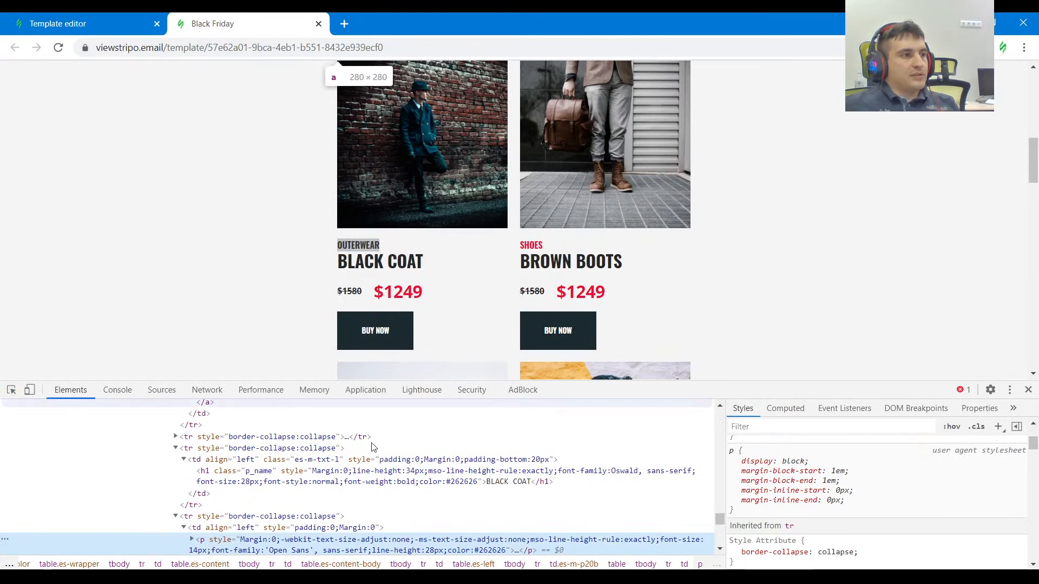
{"action": "left_click_drag", "start_coordinate": [688, 390], "coordinate": [688, 295]}
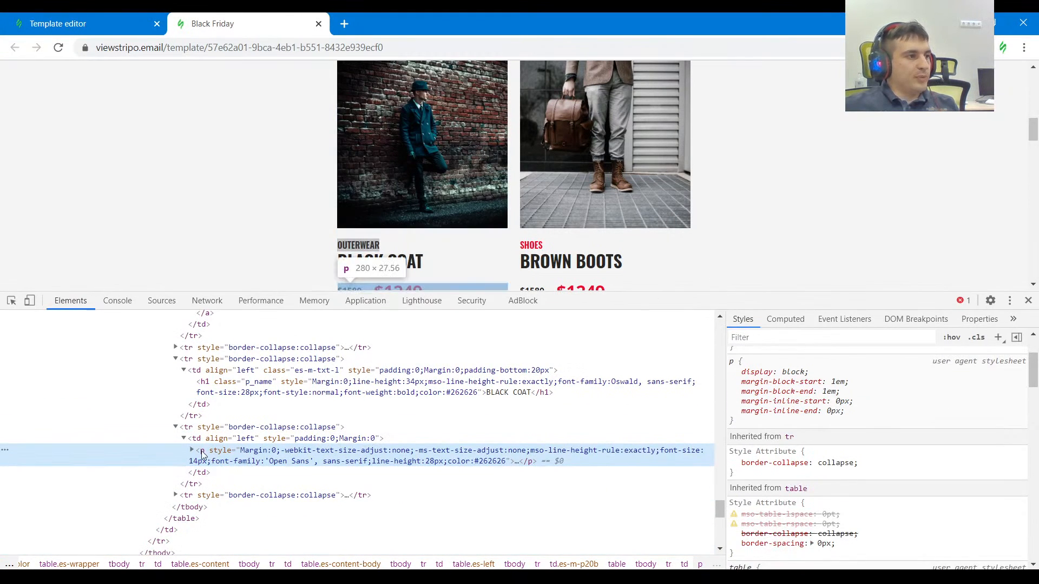
{"action": "key", "text": "F2"}
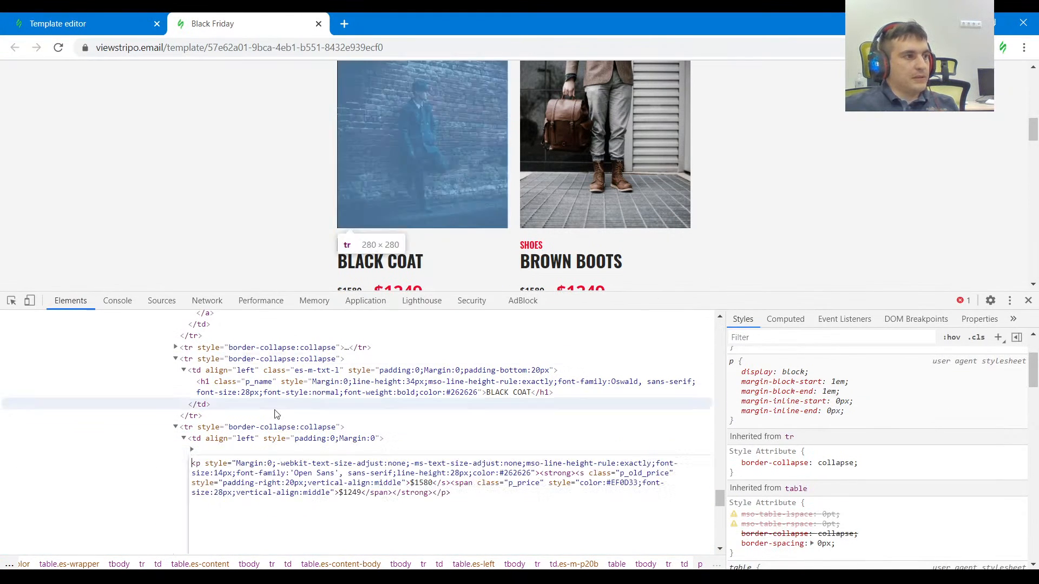
{"action": "left_click_drag", "start_coordinate": [461, 497], "coordinate": [185, 459]}
{"action": "key", "text": "ctrl+c"}
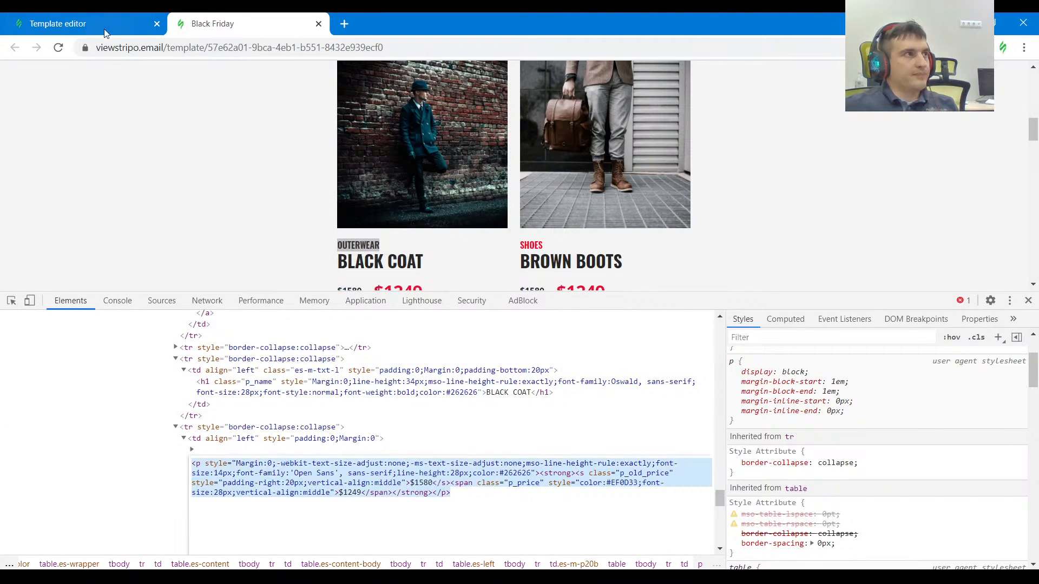
Return to the template editor and duplicate the product card's BLACK COAT heading block.
{"action": "key", "text": "ctrl+Tab"}
{"action": "left_click", "coordinate": [575, 305]}
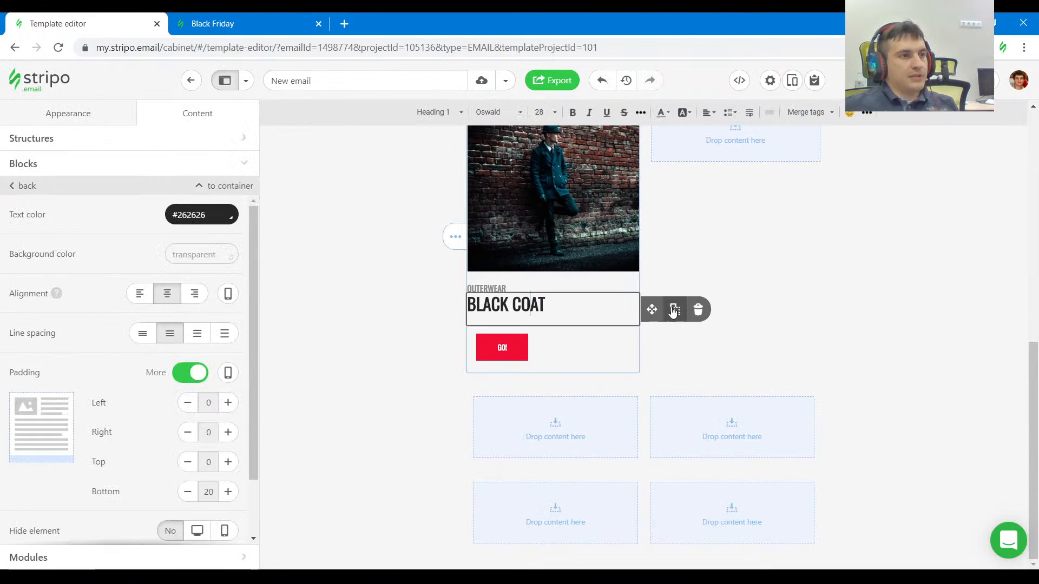
{"action": "left_click", "coordinate": [675, 309]}
{"action": "left_click", "coordinate": [573, 336]}
Replace the duplicated heading's code with the copied $1580 and $1249 price markup and align the price line left.
{"action": "left_click", "coordinate": [739, 80]}
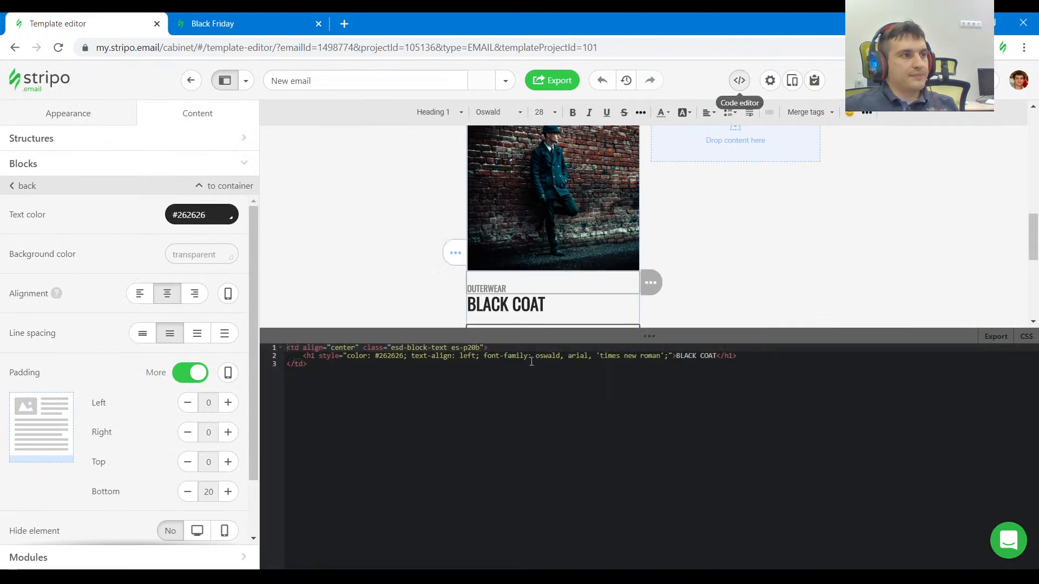
{"action": "left_click_drag", "start_coordinate": [778, 355], "coordinate": [303, 356]}
{"action": "key", "text": "ctrl+v"}
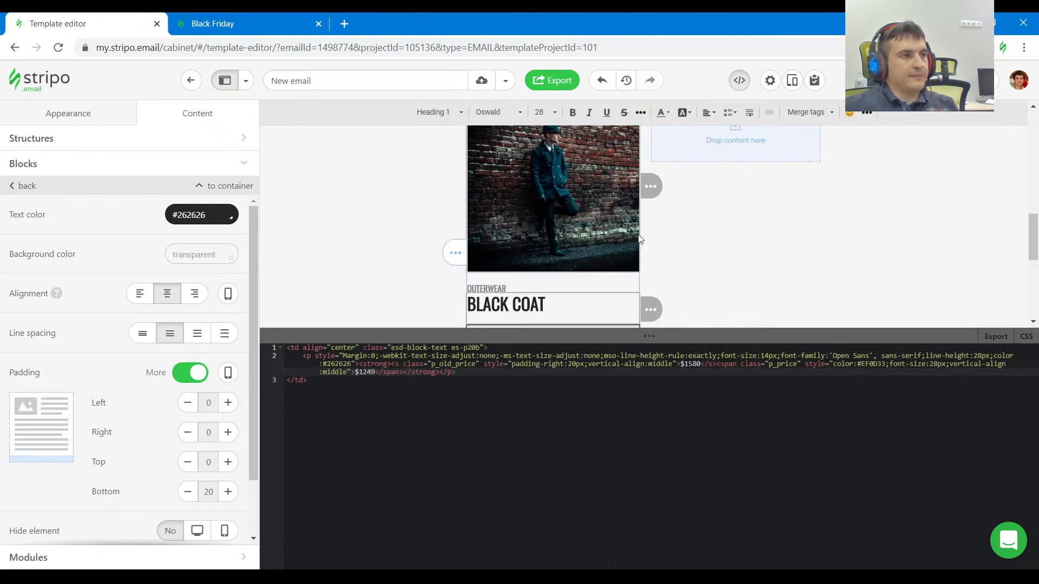
{"action": "scroll", "coordinate": [622, 260], "scroll_direction": "down", "scroll_amount": 1}
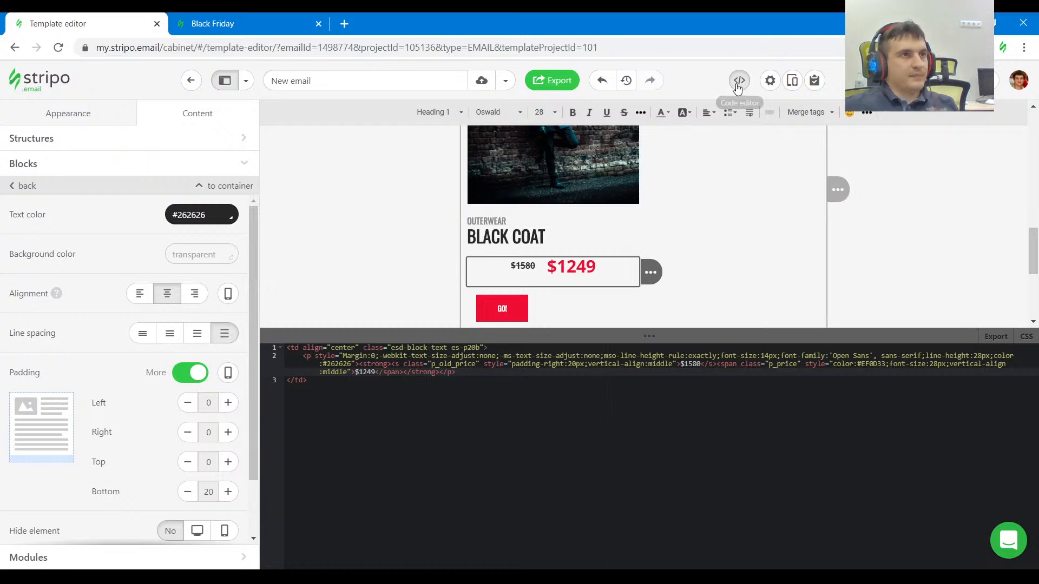
{"action": "left_click", "coordinate": [740, 83]}
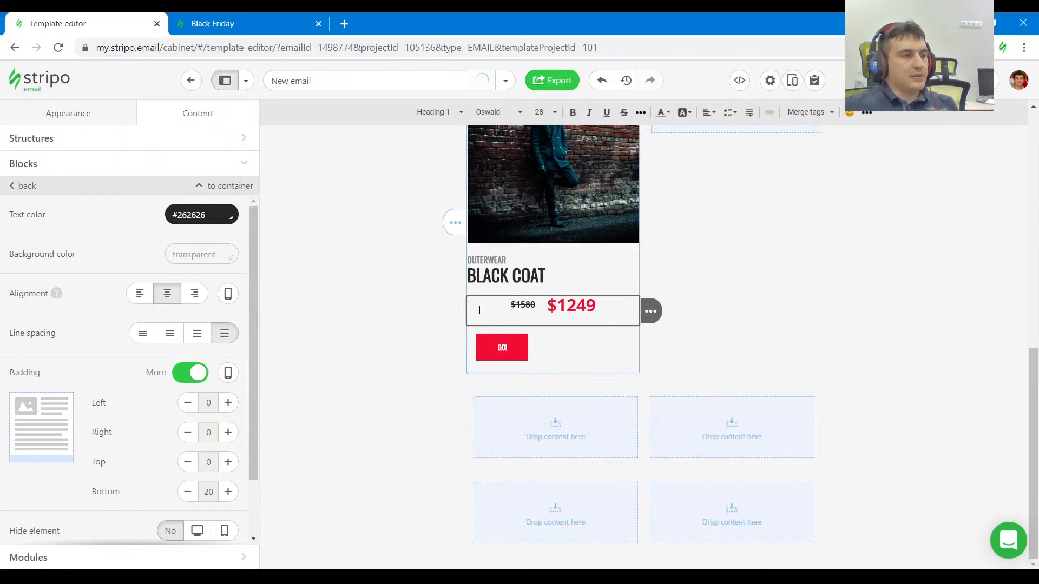
{"action": "left_click", "coordinate": [713, 113]}
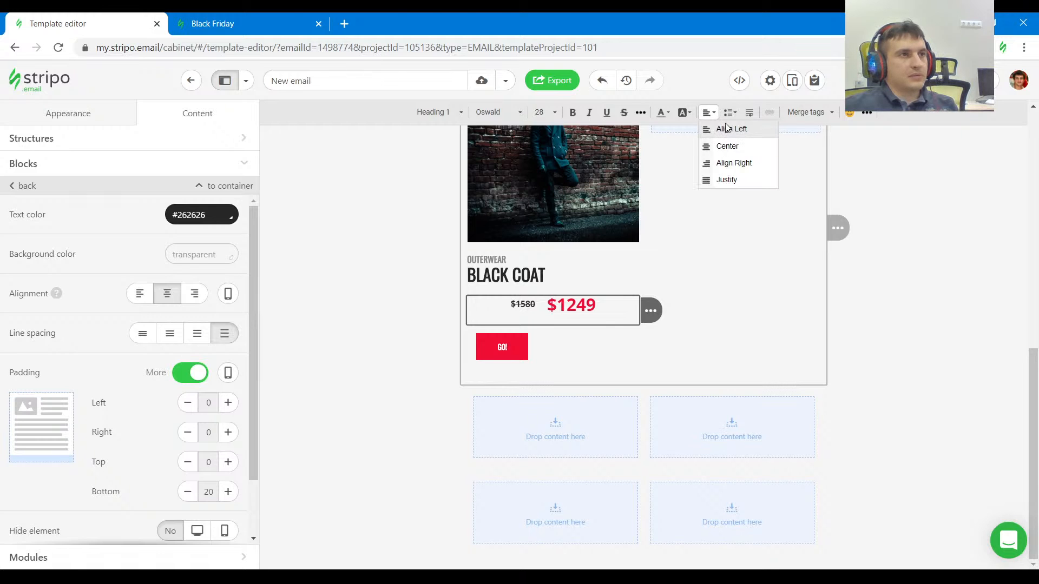
{"action": "left_click", "coordinate": [727, 129]}
Check the product card's button in the reference and set the GO! button's label to BUY NOW.
{"action": "left_click", "coordinate": [201, 17]}
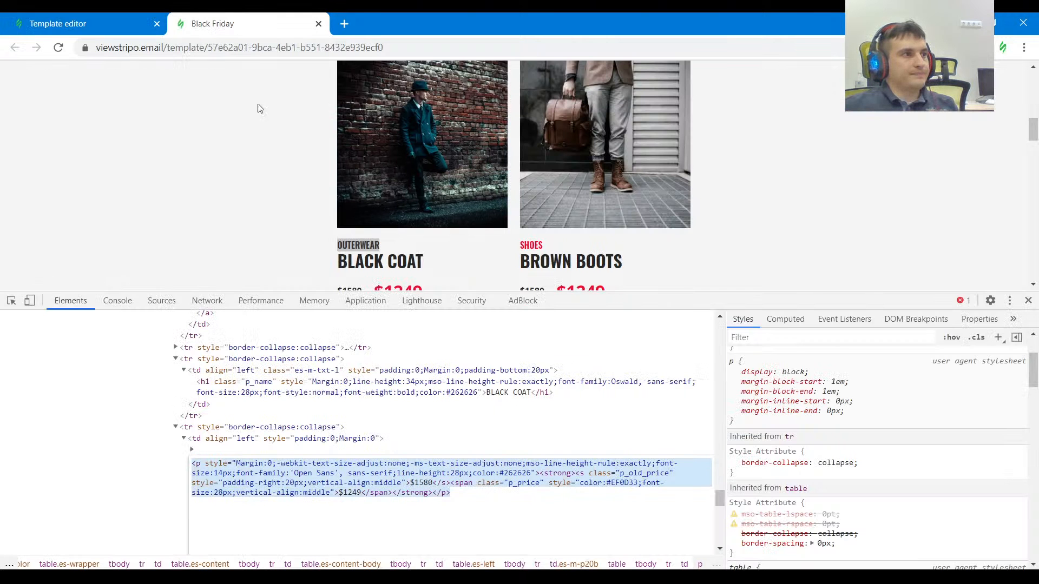
{"action": "scroll", "coordinate": [184, 178], "scroll_direction": "down", "scroll_amount": 2}
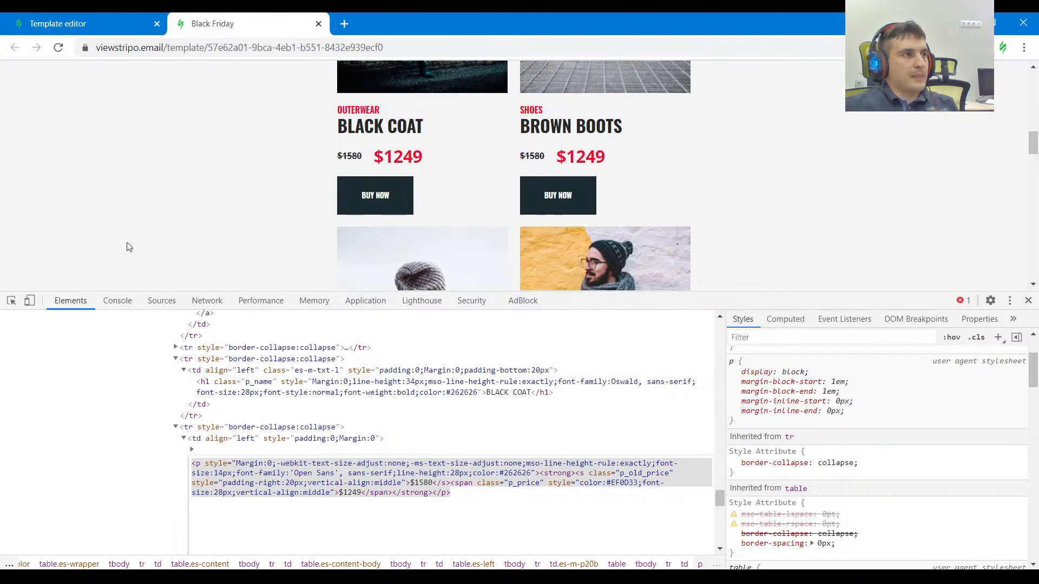
{"action": "left_click", "coordinate": [85, 27]}
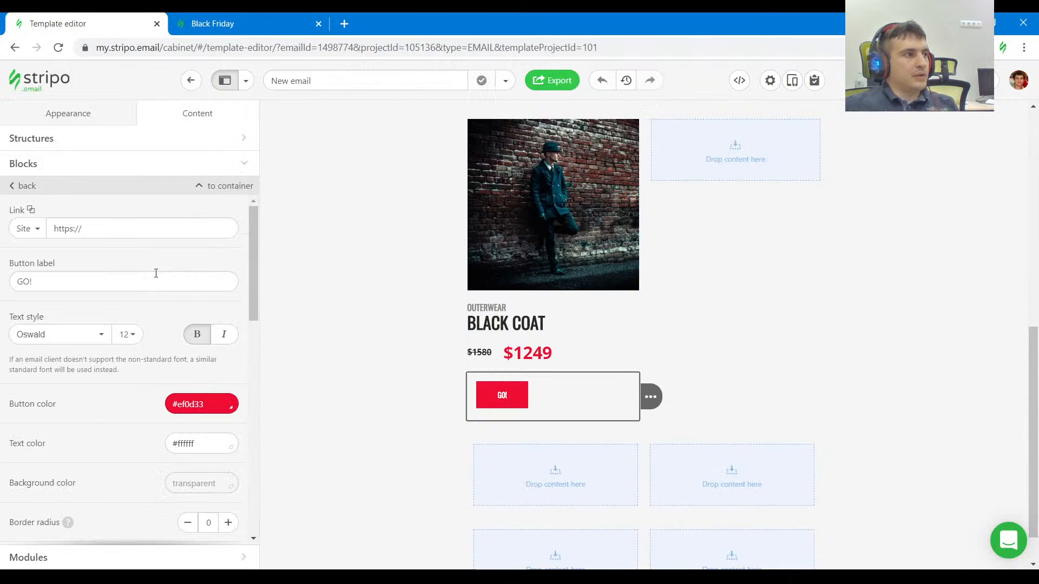
{"action": "left_click_drag", "start_coordinate": [155, 274], "coordinate": [2, 290]}
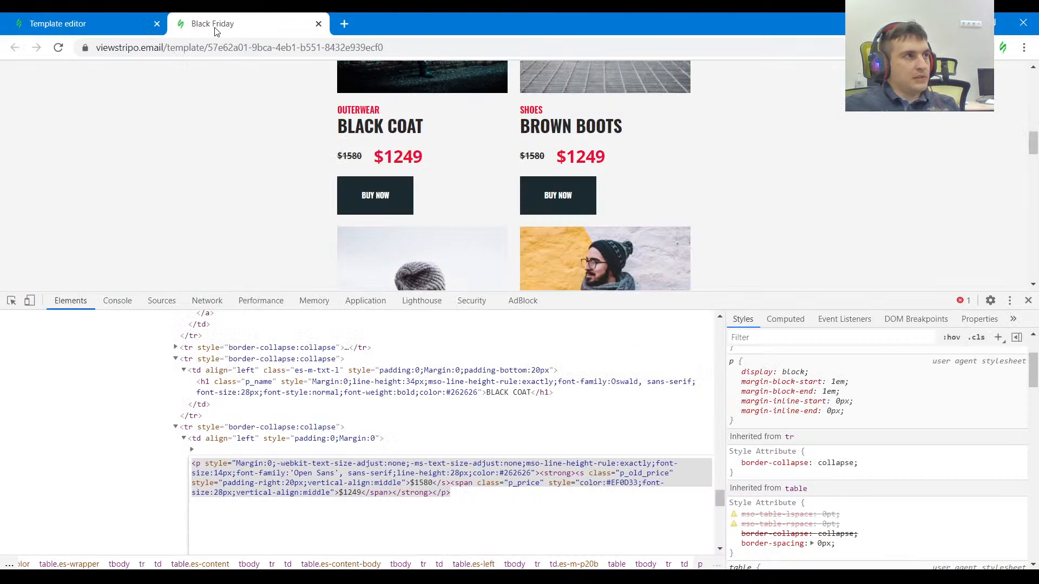
{"action": "left_click", "coordinate": [211, 26]}
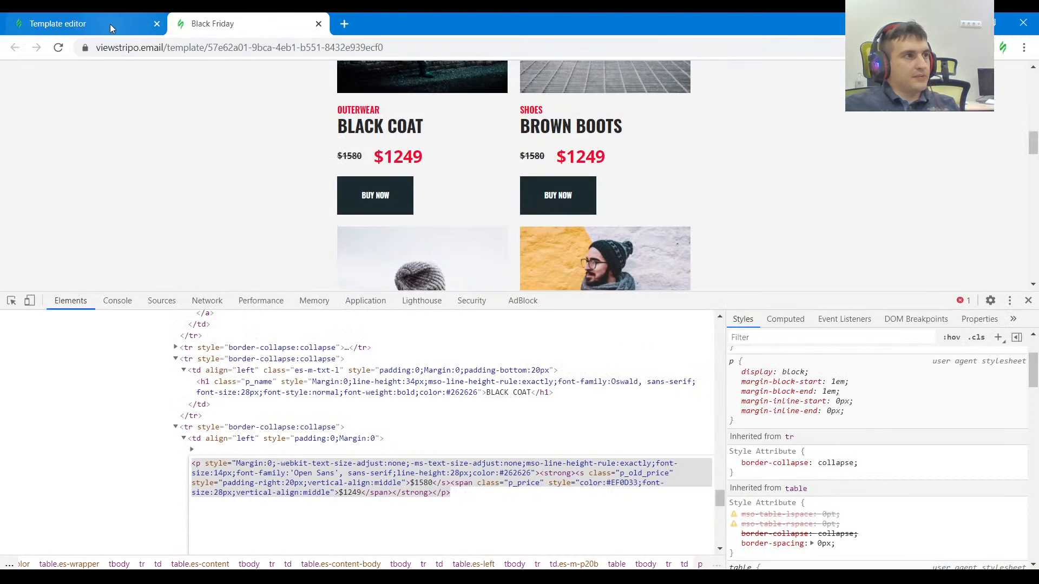
{"action": "left_click", "coordinate": [110, 24]}
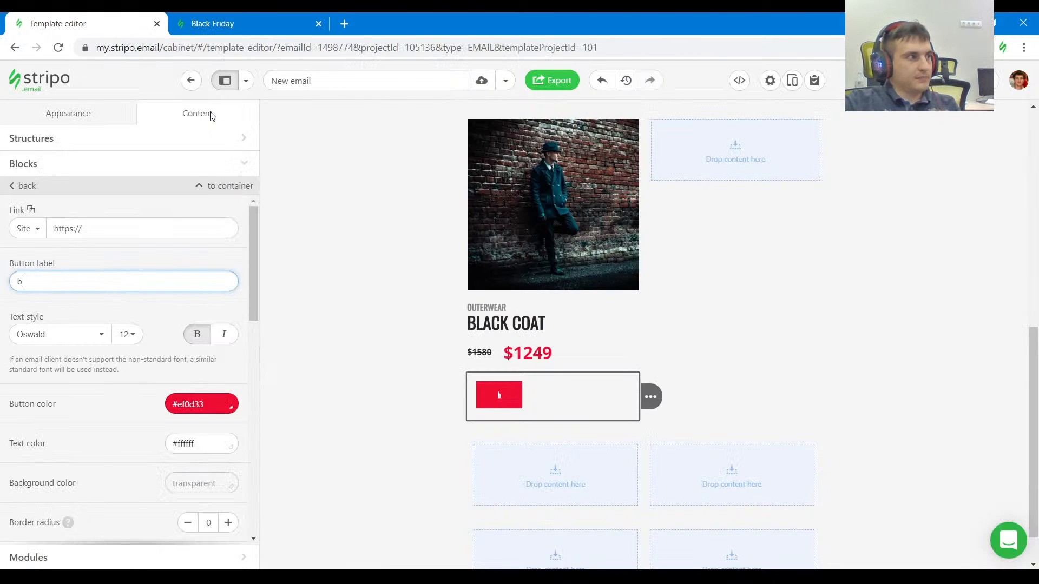
{"action": "type", "text": "bu"}
{"action": "key", "text": "BackSpace"}
{"action": "key", "text": "BackSpace"}
{"action": "type", "text": "BUY NOW"}
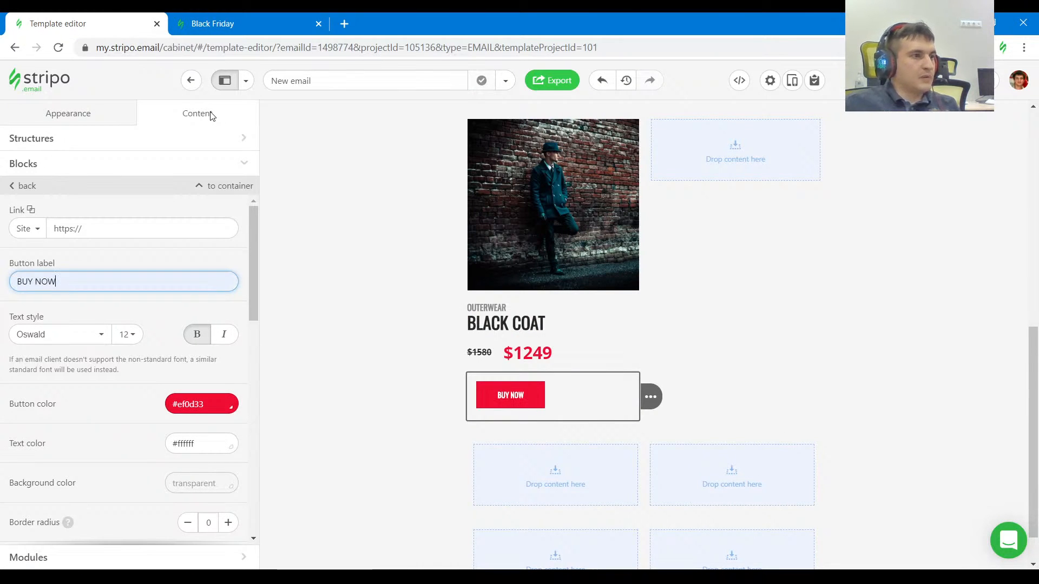
Copy the BUY NOW button's color from the reference's styles and set the card button's color to #1b2a2f.
{"action": "left_click", "coordinate": [212, 24]}
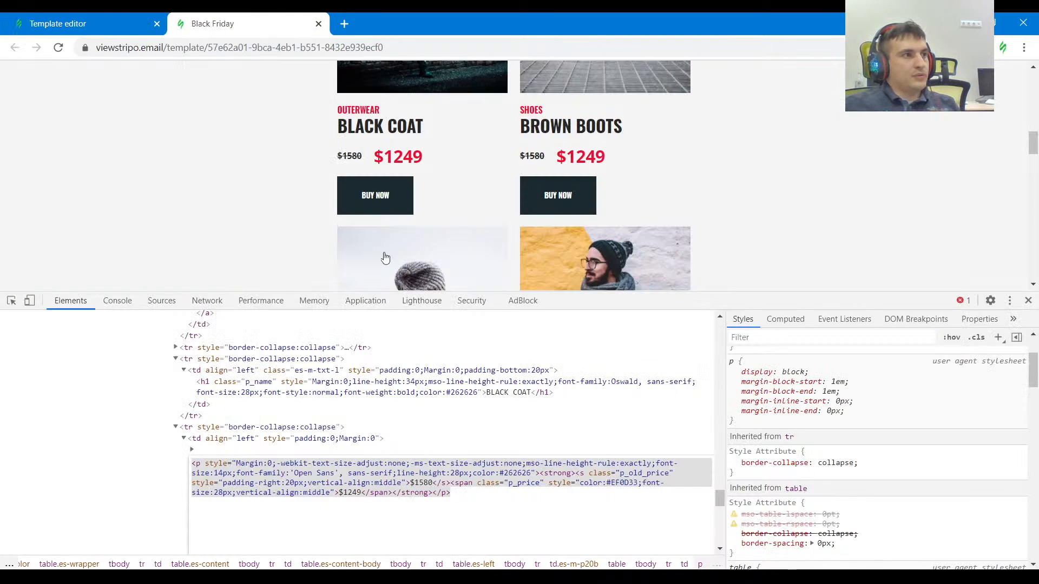
{"action": "left_click", "coordinate": [11, 300]}
{"action": "left_click", "coordinate": [401, 193]}
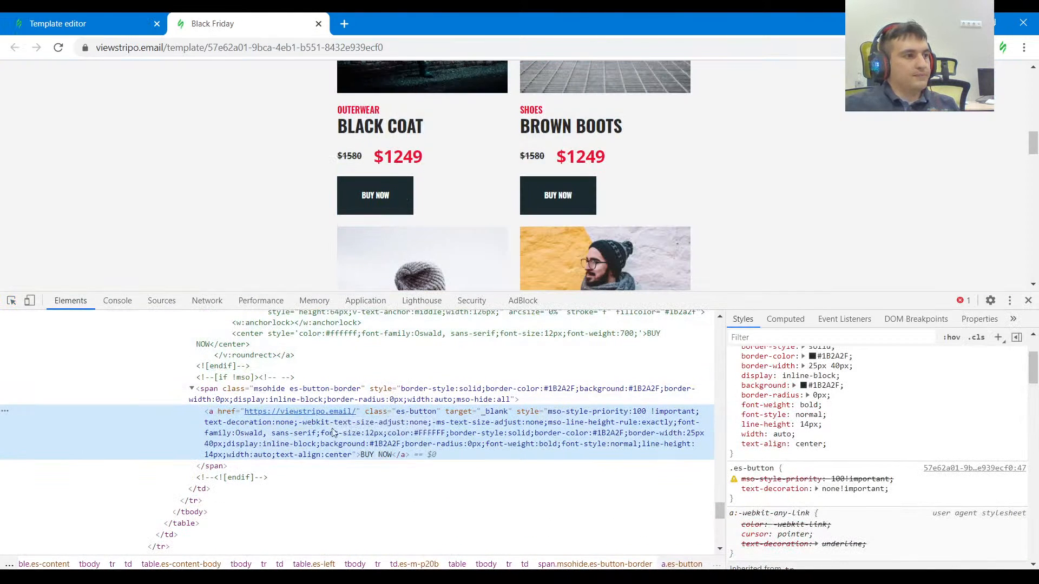
{"action": "scroll", "coordinate": [877, 382], "scroll_direction": "up", "scroll_amount": 2}
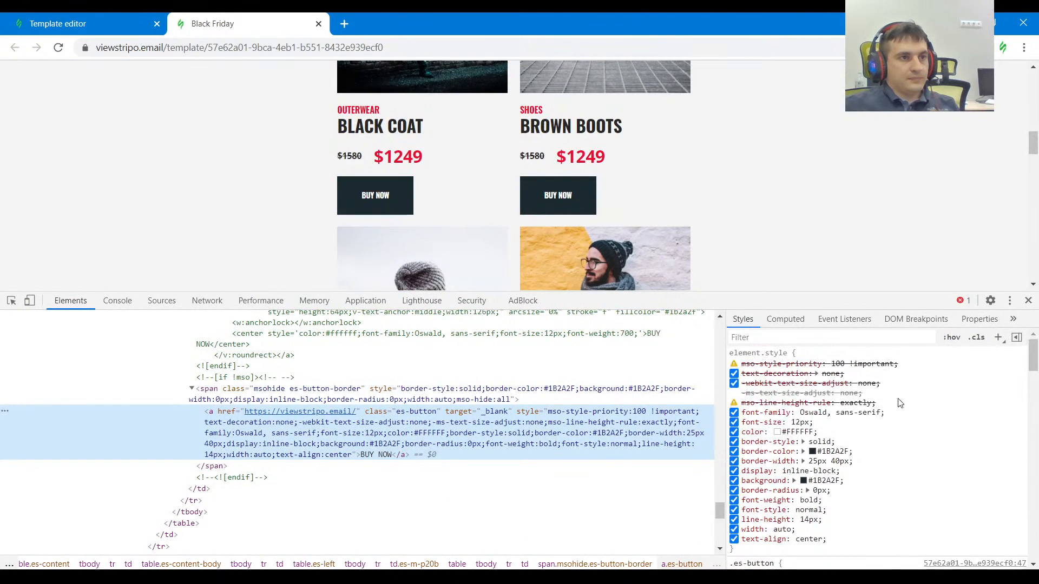
{"action": "left_click", "coordinate": [837, 461]}
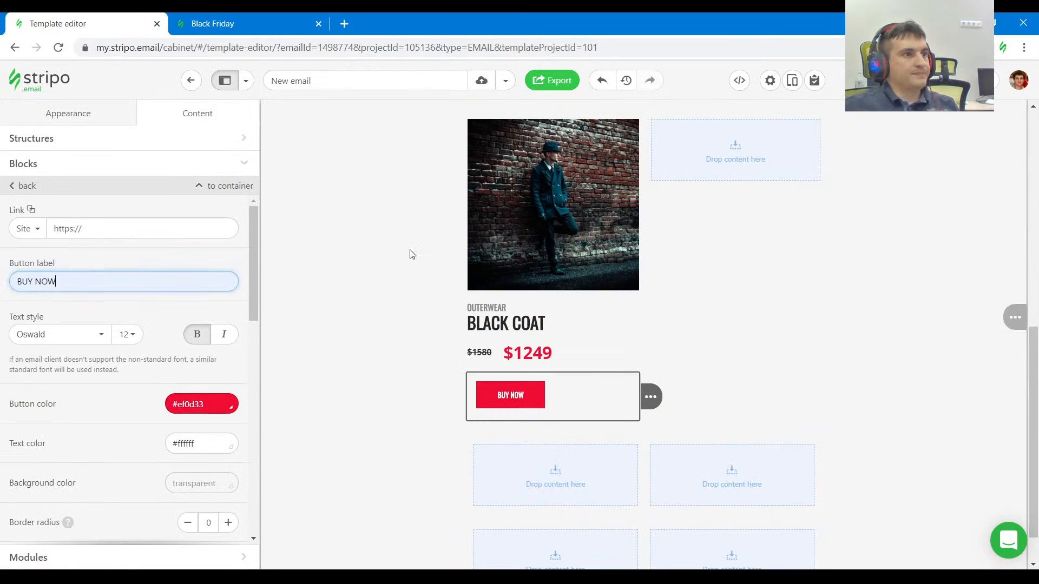
{"action": "left_click", "coordinate": [130, 24]}
{"action": "left_click", "coordinate": [195, 404]}
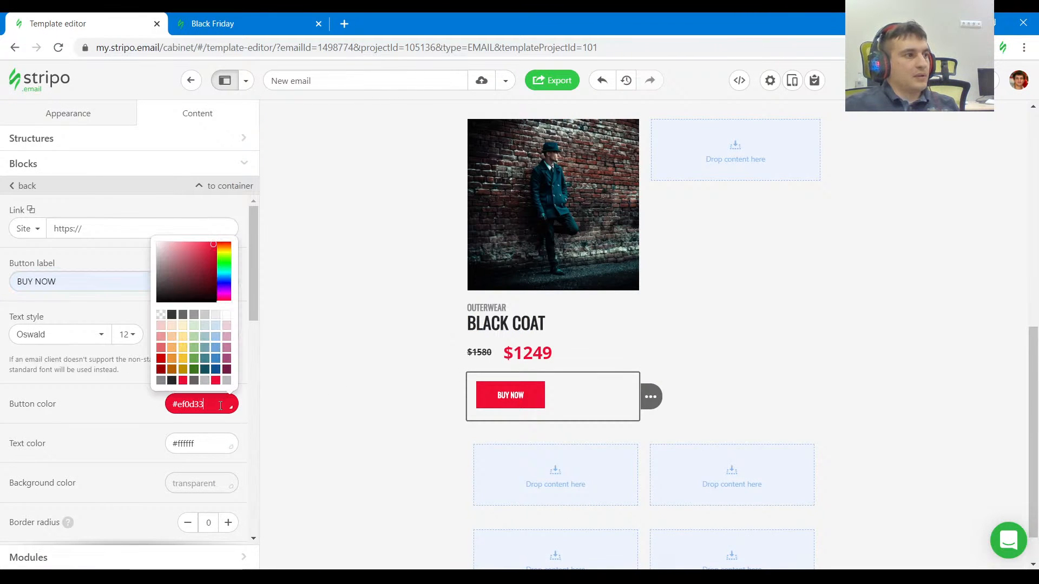
{"action": "type", "text": "#1b2a2f"}
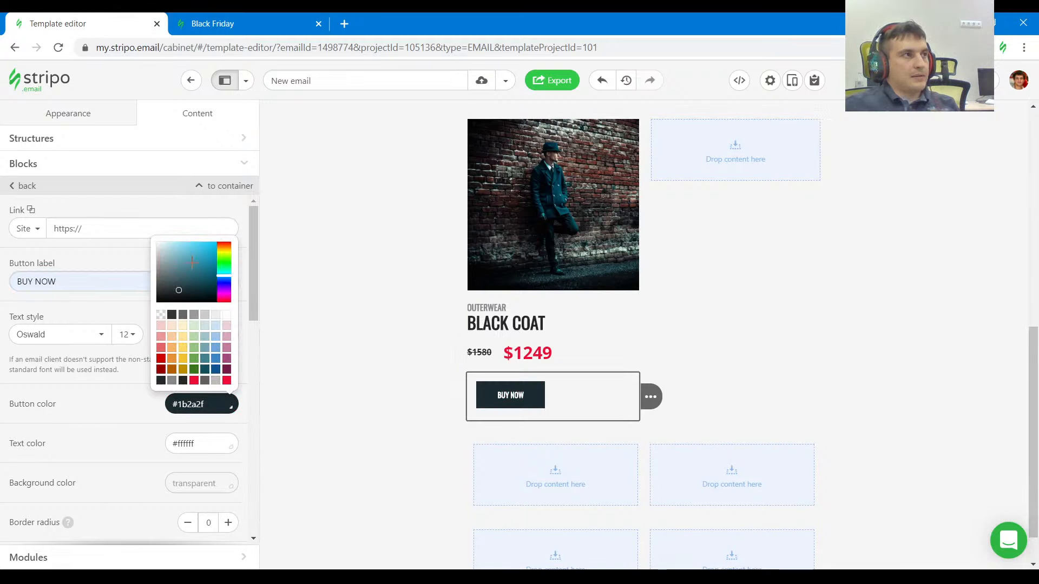
Check the BUY NOW button's border widths in the reference's styles.
{"action": "left_click", "coordinate": [215, 33]}
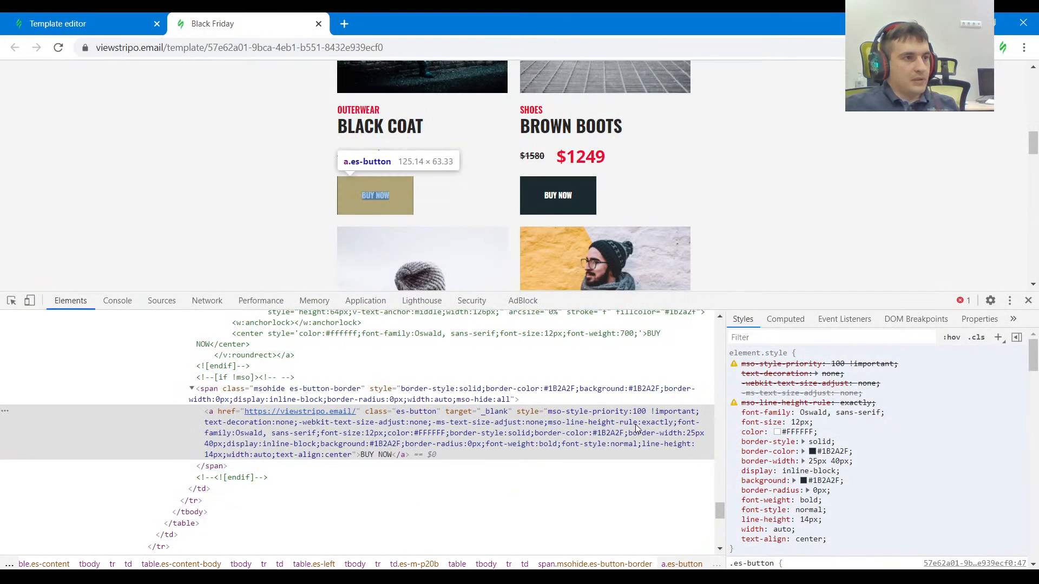
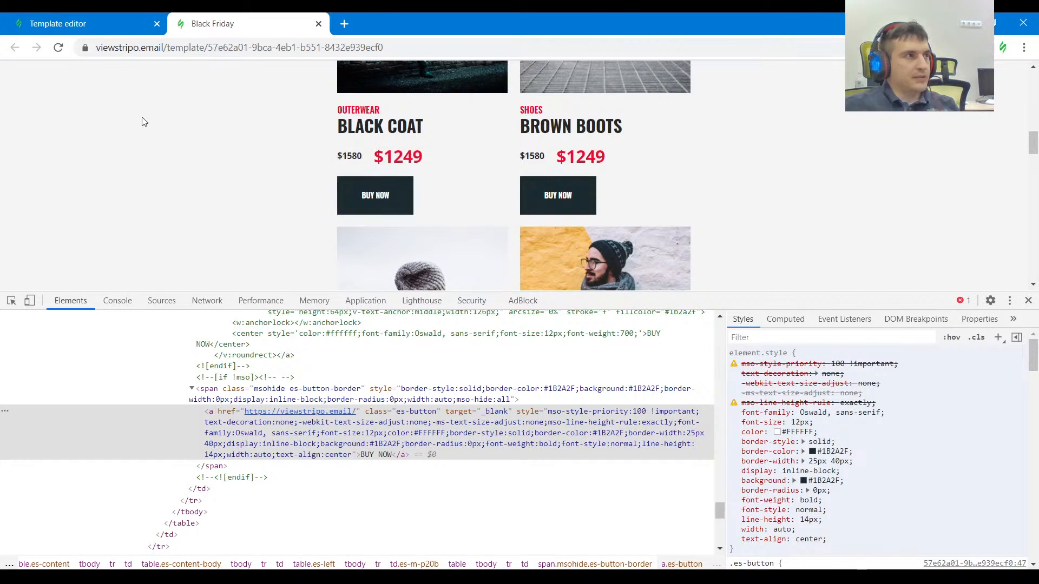
Check the BUY NOW button's styles in the reference and set the card button's left external padding to 0.
{"action": "left_click", "coordinate": [59, 24]}
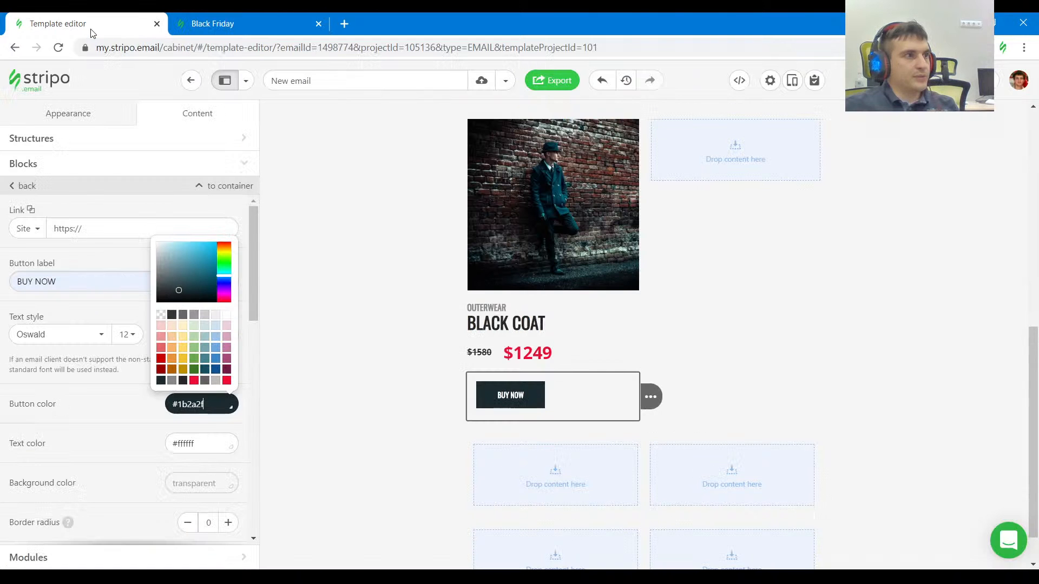
{"action": "left_click", "coordinate": [124, 443]}
{"action": "scroll", "coordinate": [127, 432], "scroll_direction": "down", "scroll_amount": 9}
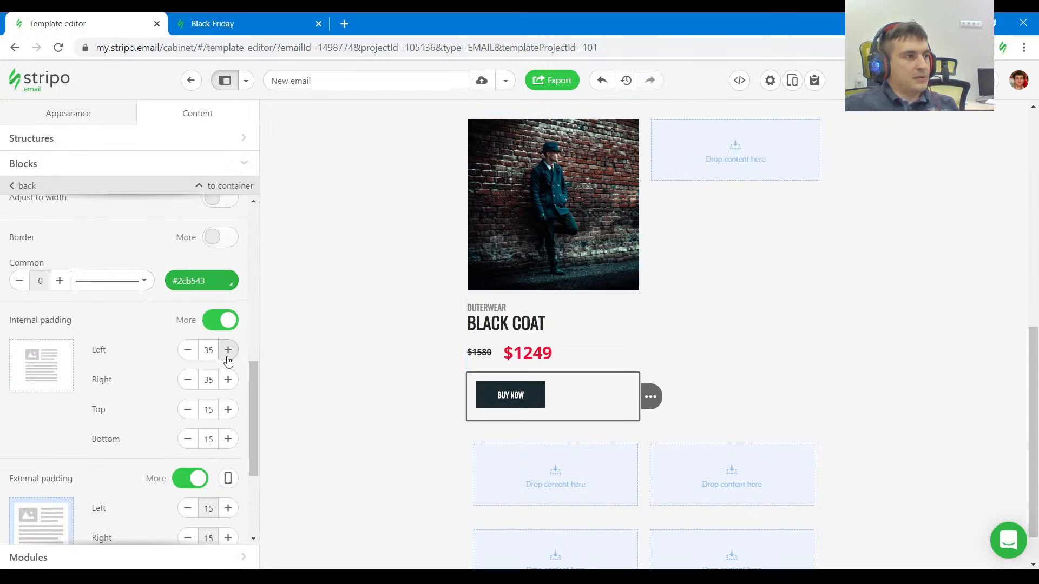
{"action": "scroll", "coordinate": [207, 404], "scroll_direction": "down", "scroll_amount": 1}
{"action": "scroll", "coordinate": [215, 339], "scroll_direction": "up", "scroll_amount": 1}
{"action": "left_click", "coordinate": [242, 23]}
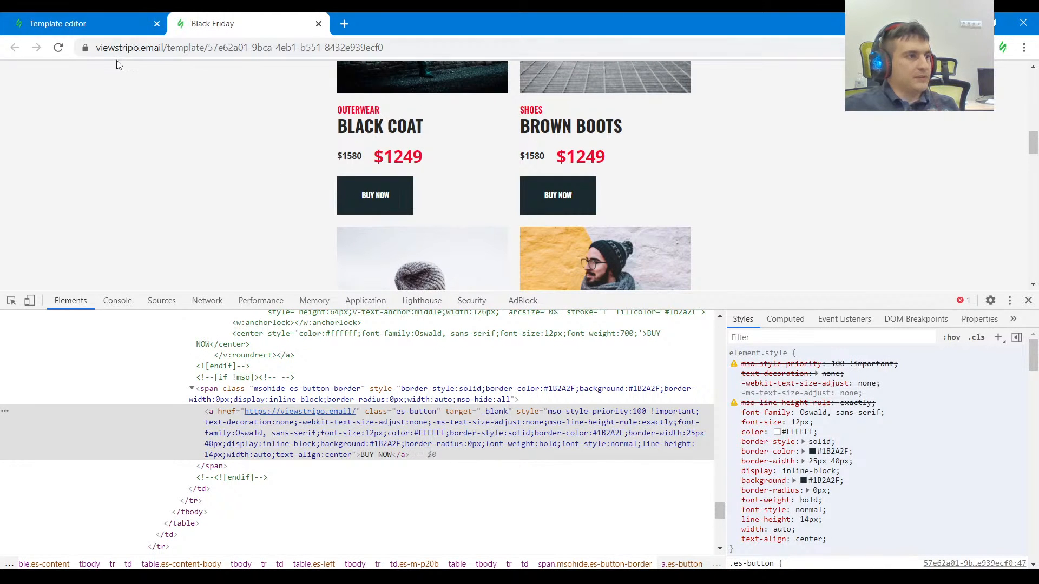
{"action": "left_click", "coordinate": [109, 25]}
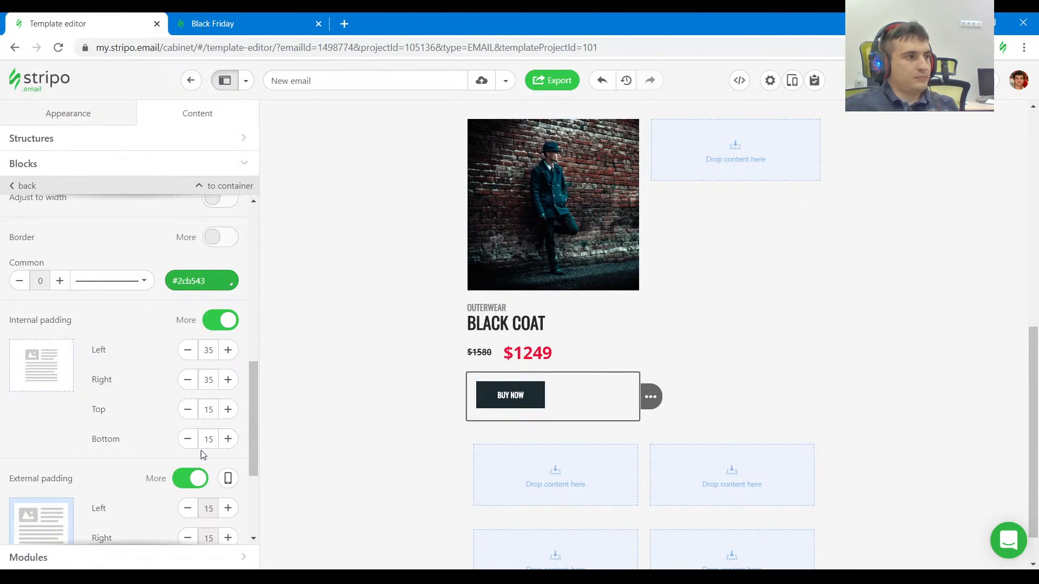
{"action": "scroll", "coordinate": [200, 449], "scroll_direction": "down", "scroll_amount": 1}
{"action": "left_click", "coordinate": [187, 440]}
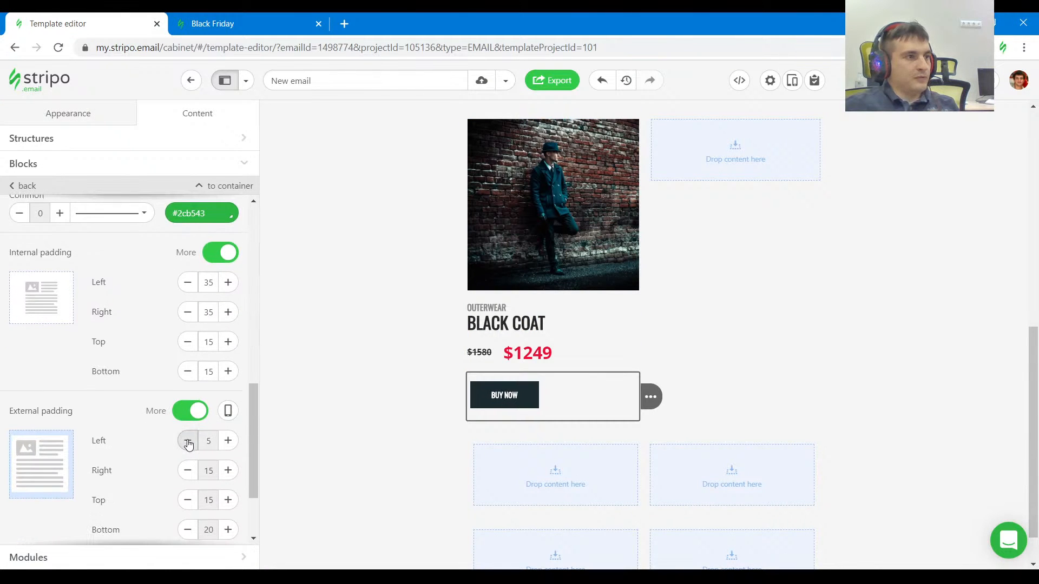
Set the BUY NOW button's internal padding to 40 for left and right and 25 for top and bottom, matching the reference.
{"action": "left_click", "coordinate": [224, 27]}
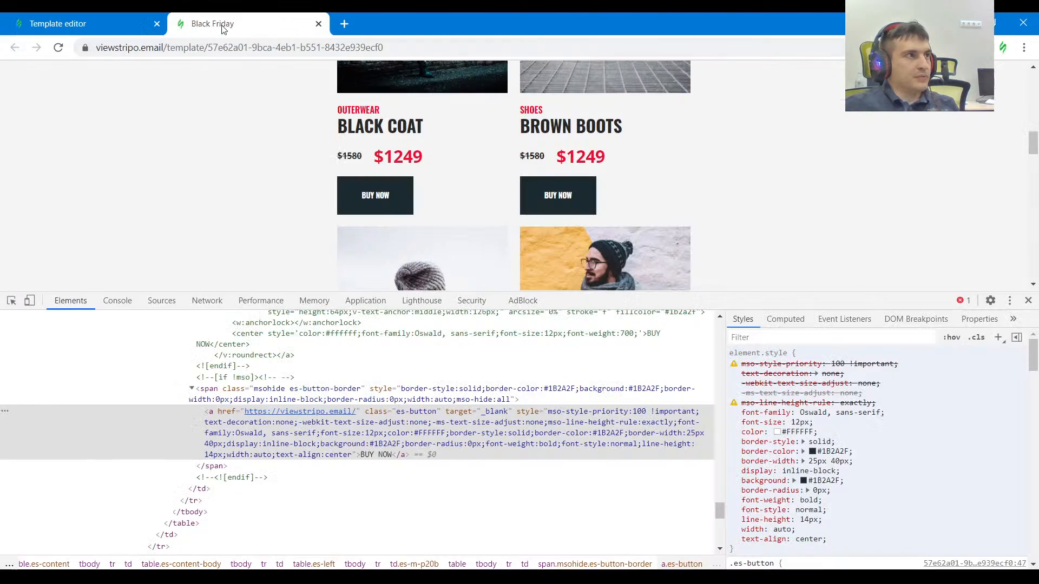
{"action": "left_click", "coordinate": [102, 18]}
{"action": "left_click", "coordinate": [228, 282]}
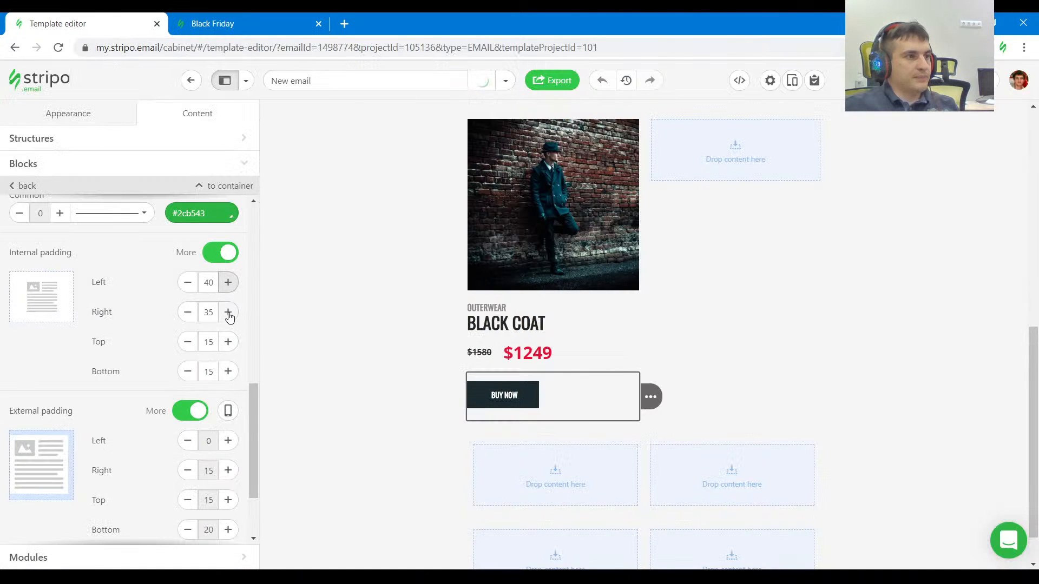
{"action": "left_click", "coordinate": [228, 312]}
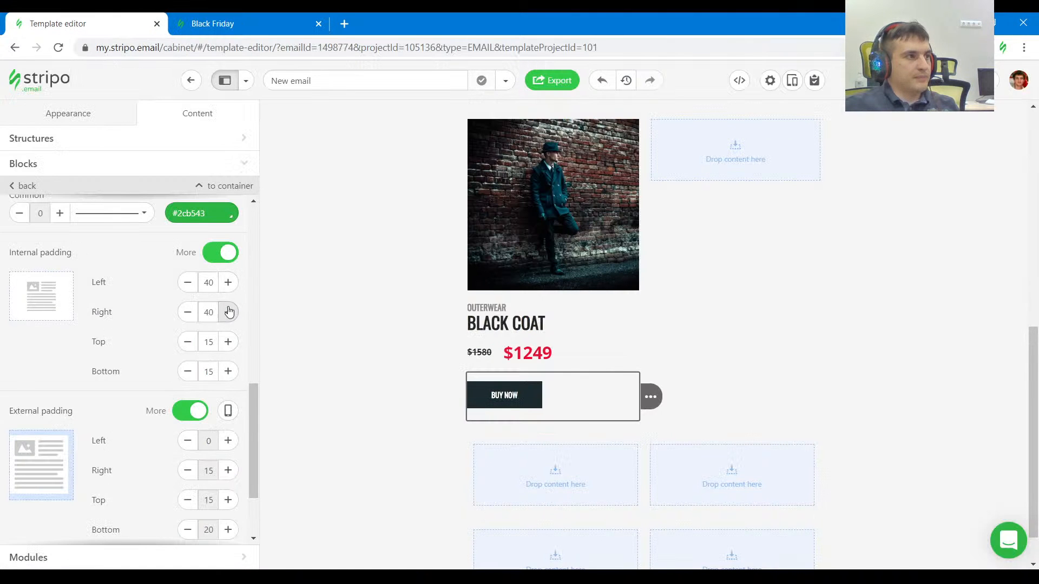
{"action": "left_click", "coordinate": [228, 347]}
{"action": "left_click", "coordinate": [227, 349]}
{"action": "left_click", "coordinate": [226, 376]}
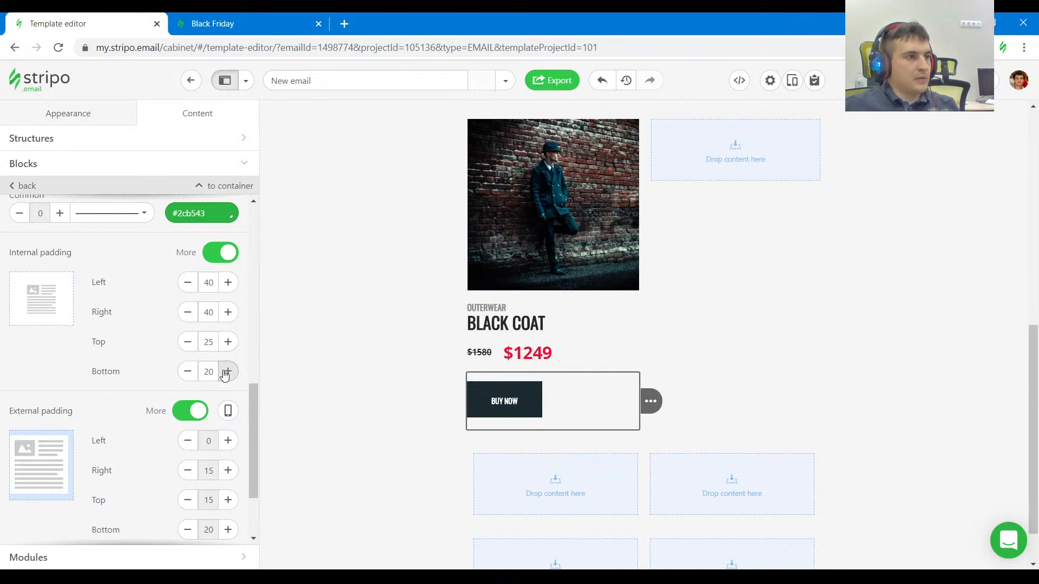
{"action": "left_click", "coordinate": [228, 378]}
Compare the finished BLACK COAT card with the reference and copy its container into the empty container beside it.
{"action": "left_click", "coordinate": [227, 24]}
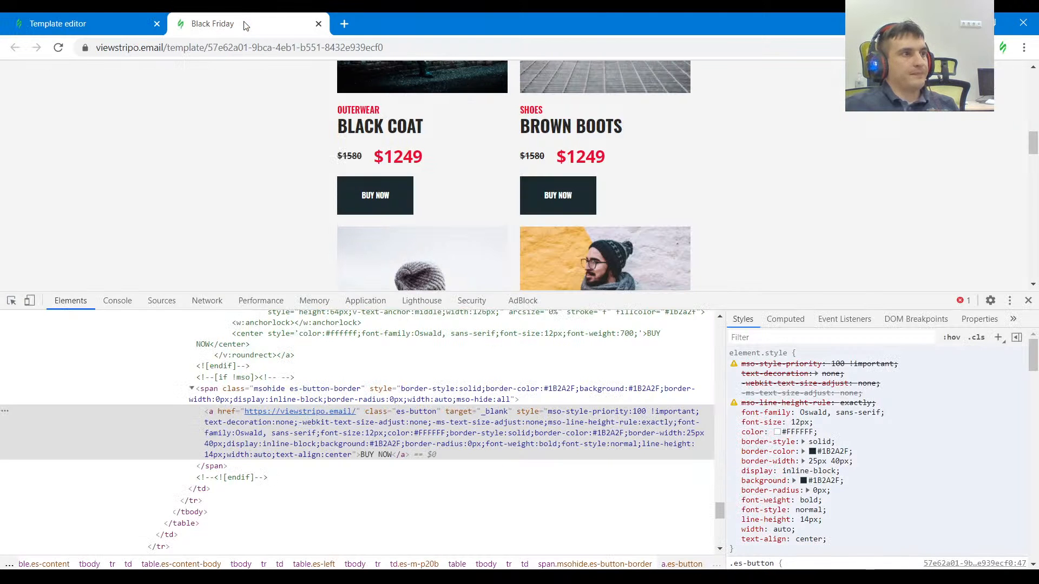
{"action": "left_click", "coordinate": [135, 24]}
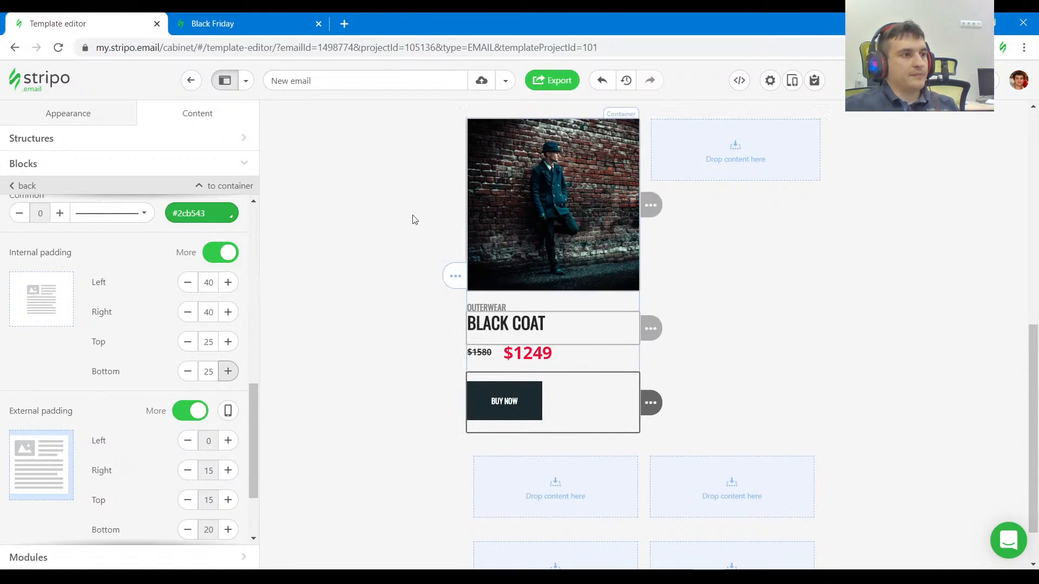
{"action": "left_click", "coordinate": [225, 18]}
{"action": "scroll", "coordinate": [455, 204], "scroll_direction": "up", "scroll_amount": 1}
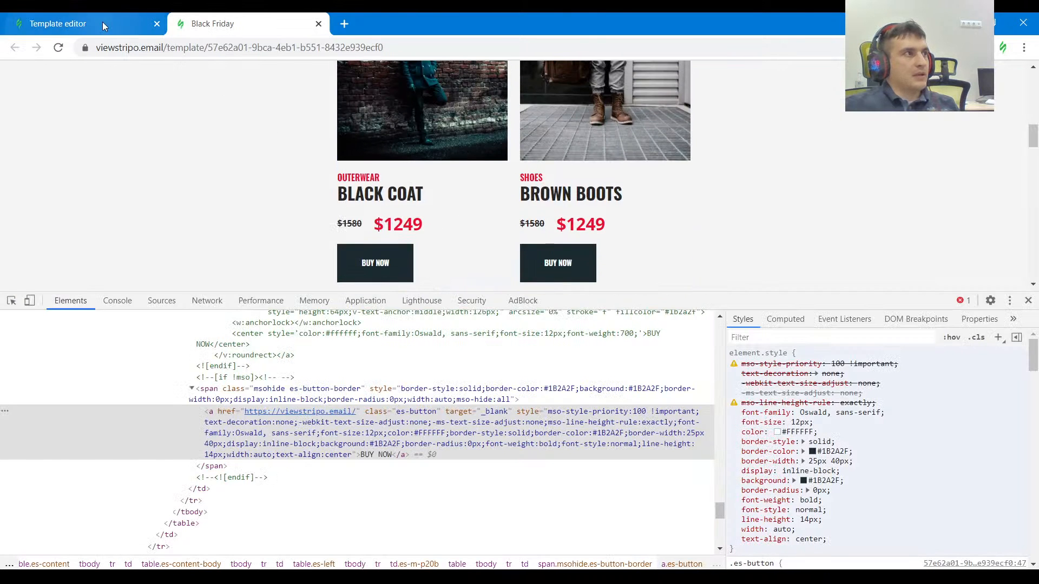
{"action": "left_click", "coordinate": [136, 24]}
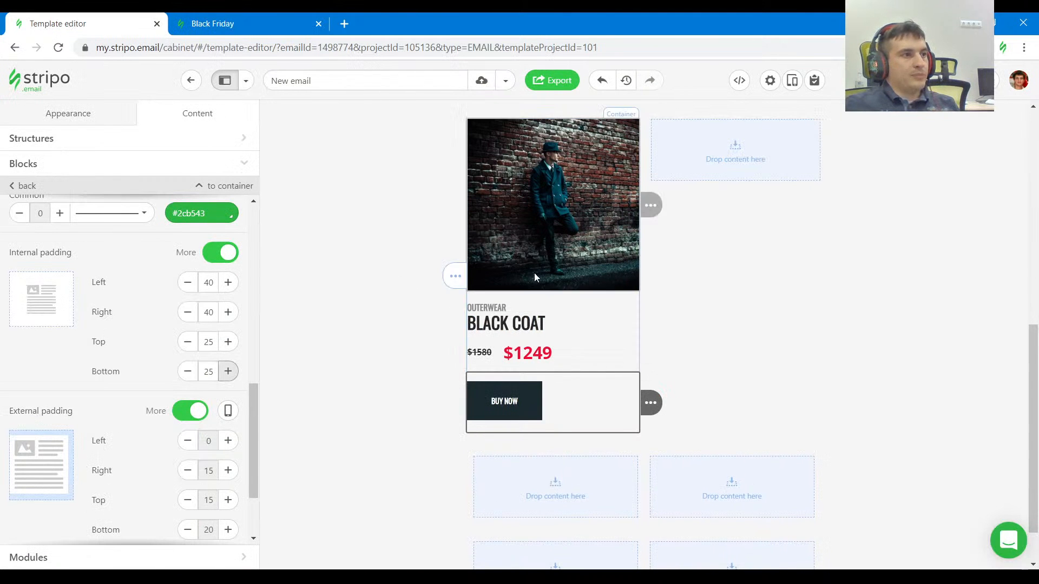
{"action": "mouse_move", "coordinate": [440, 276]}
{"action": "left_click_drag", "start_coordinate": [409, 276], "coordinate": [709, 163]}
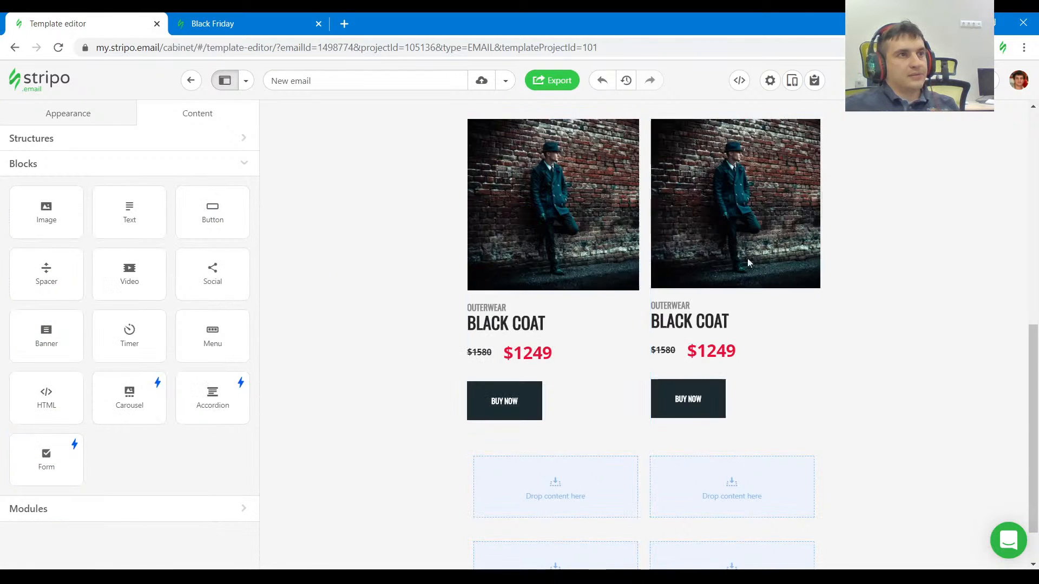
Inspect the brown boots product image in the reference and copy its source URL.
{"action": "left_click", "coordinate": [269, 23]}
{"action": "scroll", "coordinate": [647, 220], "scroll_direction": "up", "scroll_amount": 3}
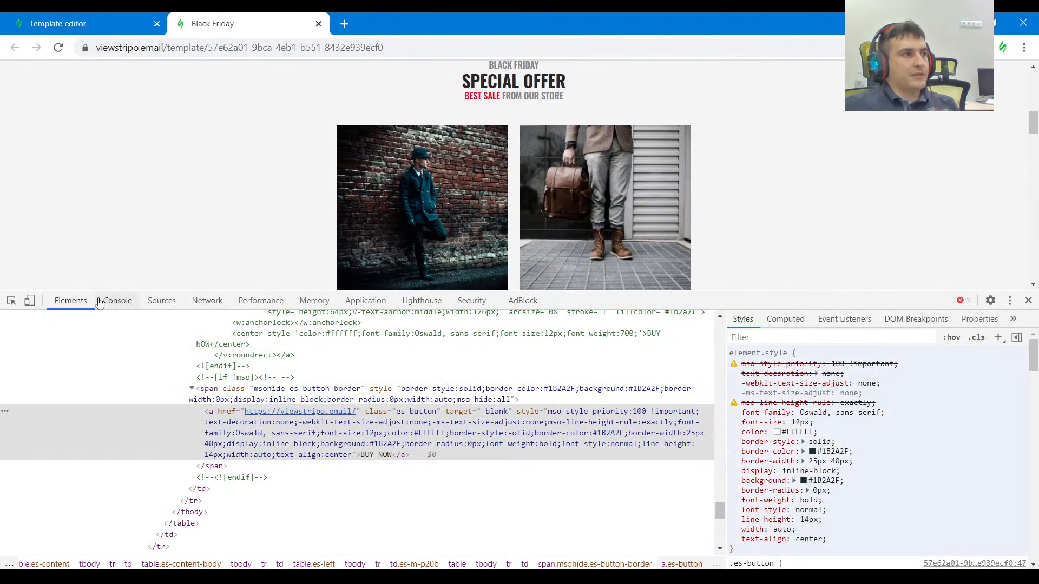
{"action": "left_click", "coordinate": [11, 300]}
{"action": "left_click", "coordinate": [604, 216]}
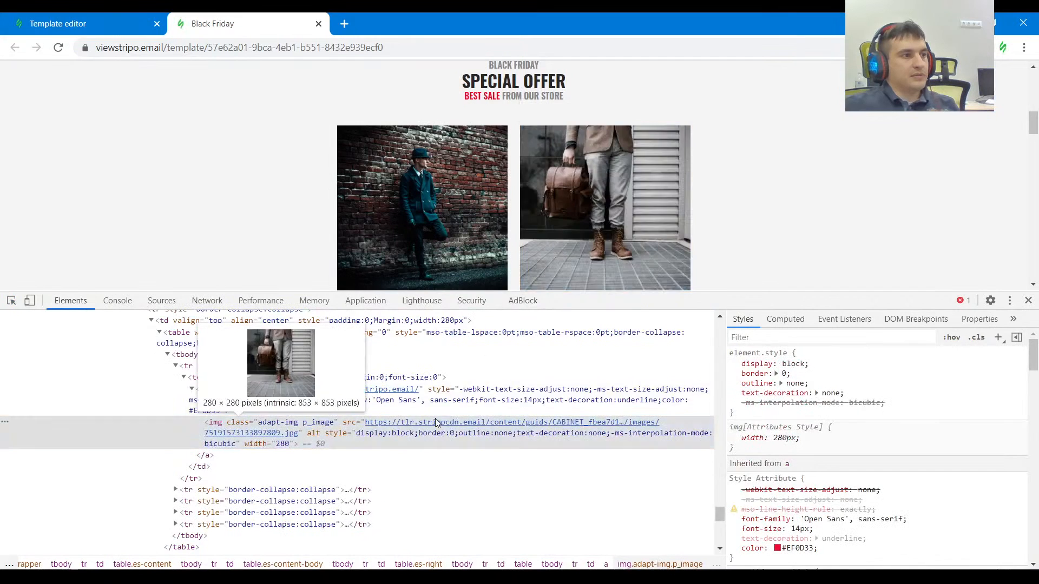
{"action": "double_click", "coordinate": [486, 422]}
Replace the second product card's image with the copied brown boots image URL.
{"action": "left_click", "coordinate": [81, 24]}
{"action": "left_click", "coordinate": [714, 231]}
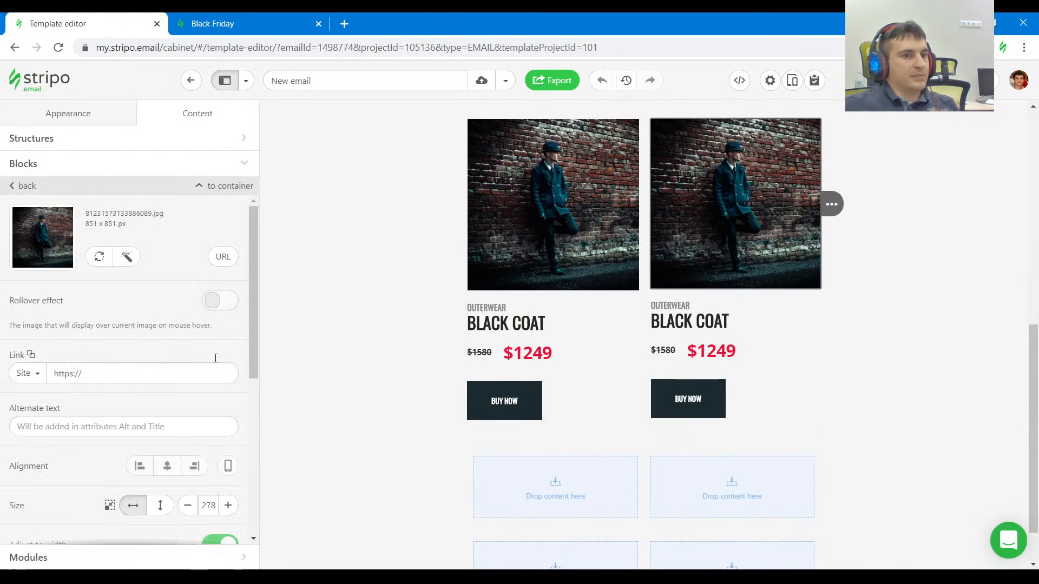
{"action": "left_click", "coordinate": [220, 255]}
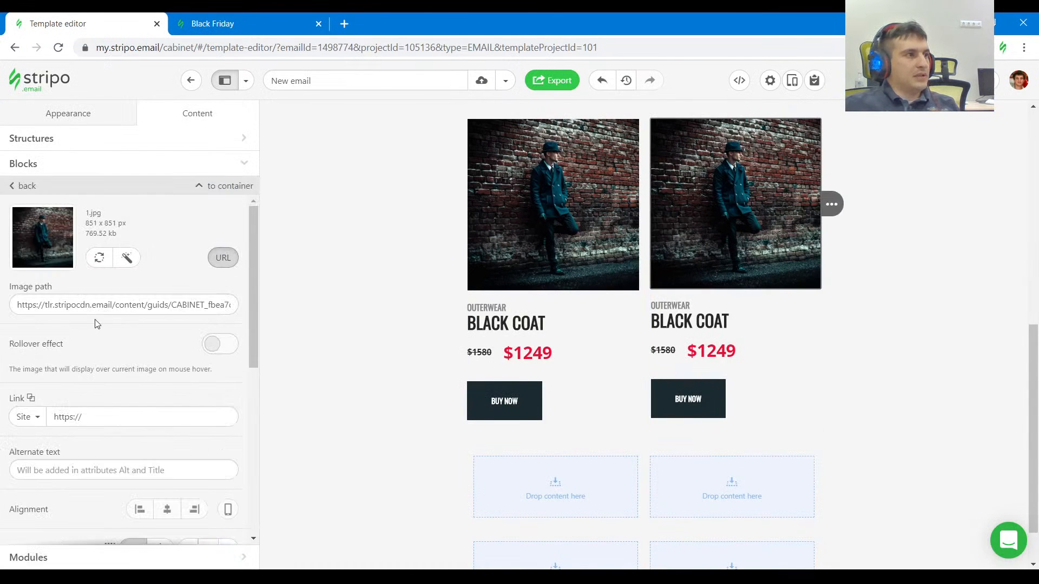
{"action": "left_click", "coordinate": [88, 301]}
{"action": "key", "text": "ctrl+a"}
{"action": "key", "text": "ctrl+v"}
{"action": "left_click", "coordinate": [151, 345]}
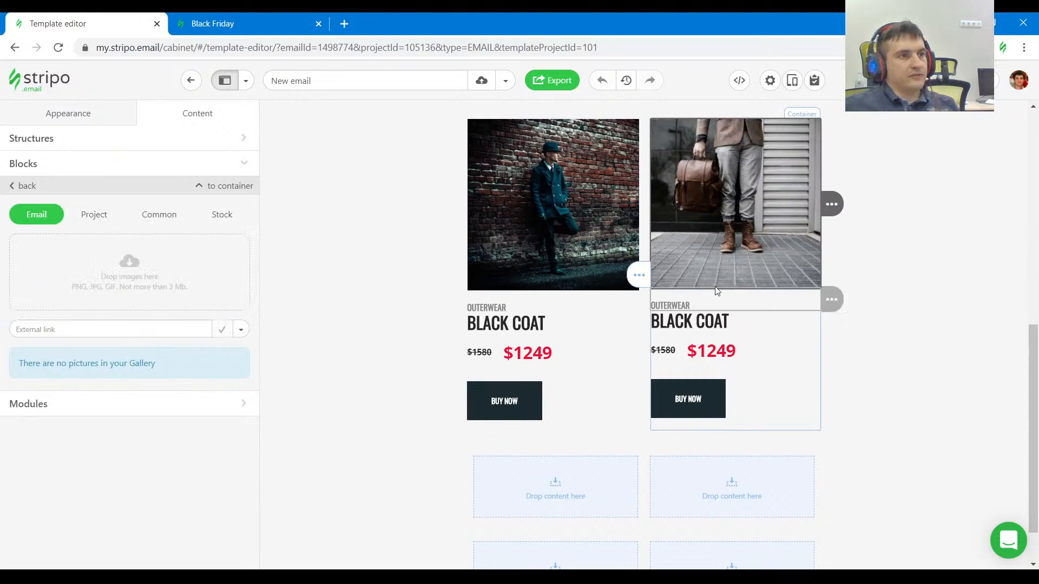
{"action": "scroll", "coordinate": [800, 338], "scroll_direction": "down", "scroll_amount": 1}
{"action": "scroll", "coordinate": [796, 335], "scroll_direction": "up", "scroll_amount": 1}
Check the next product row in the reference and duplicate the structure holding the two product cards.
{"action": "left_click", "coordinate": [246, 23]}
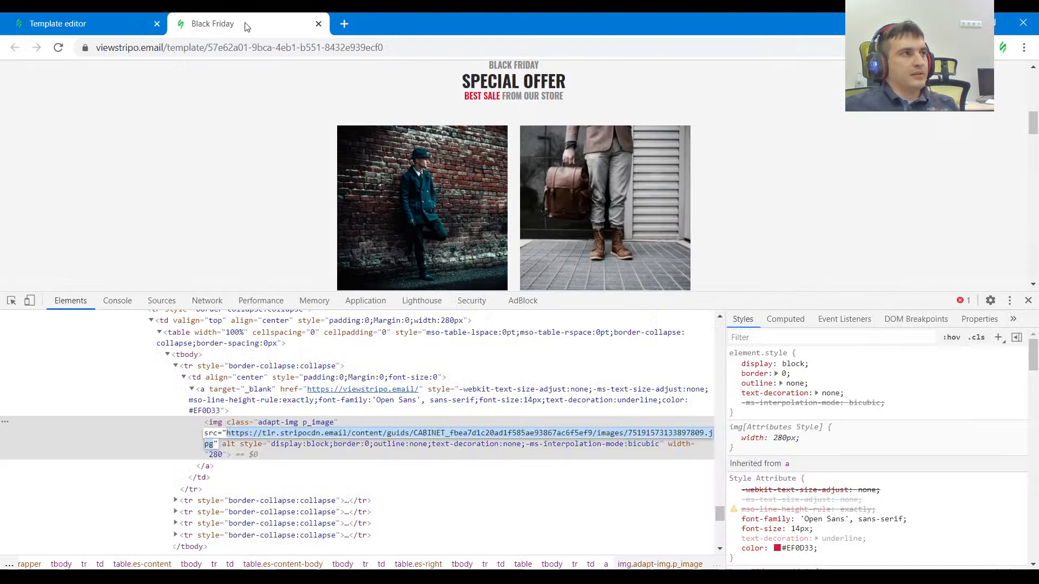
{"action": "scroll", "coordinate": [632, 213], "scroll_direction": "down", "scroll_amount": 1}
{"action": "left_click_drag", "start_coordinate": [705, 306], "coordinate": [689, 381]}
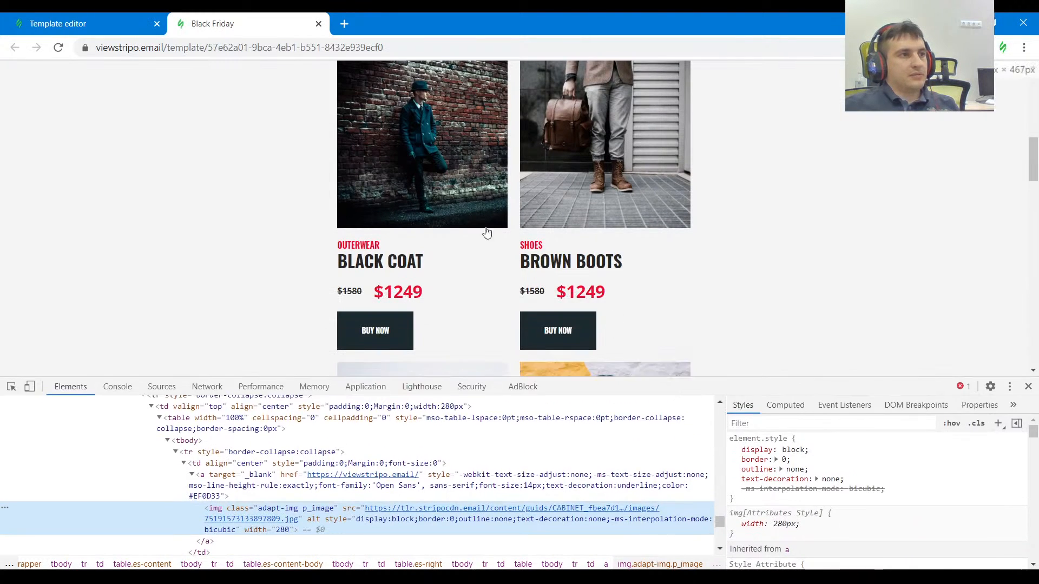
{"action": "scroll", "coordinate": [532, 240], "scroll_direction": "down", "scroll_amount": 5}
{"action": "left_click", "coordinate": [70, 22]}
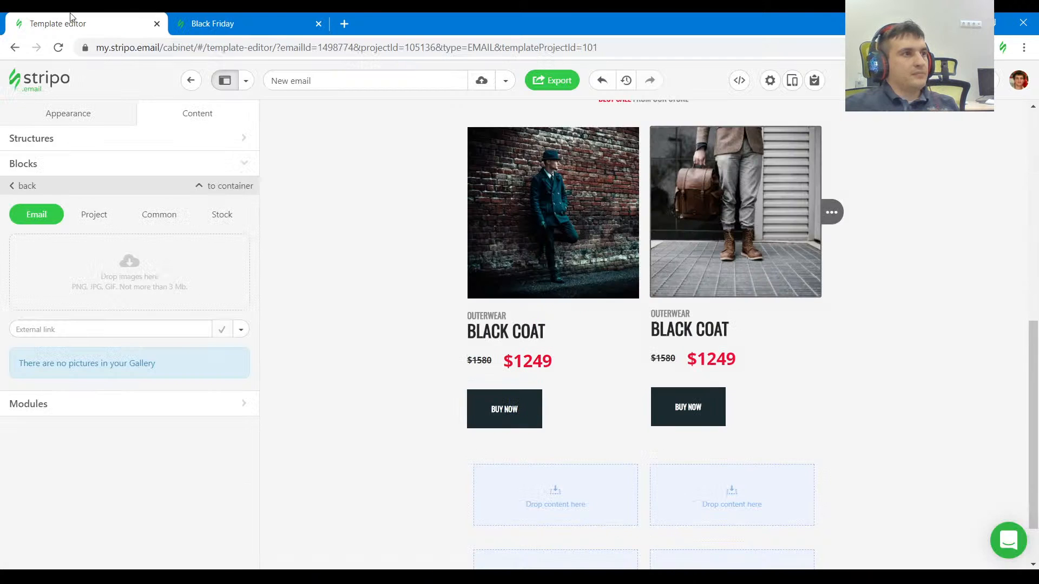
{"action": "left_click", "coordinate": [655, 378]}
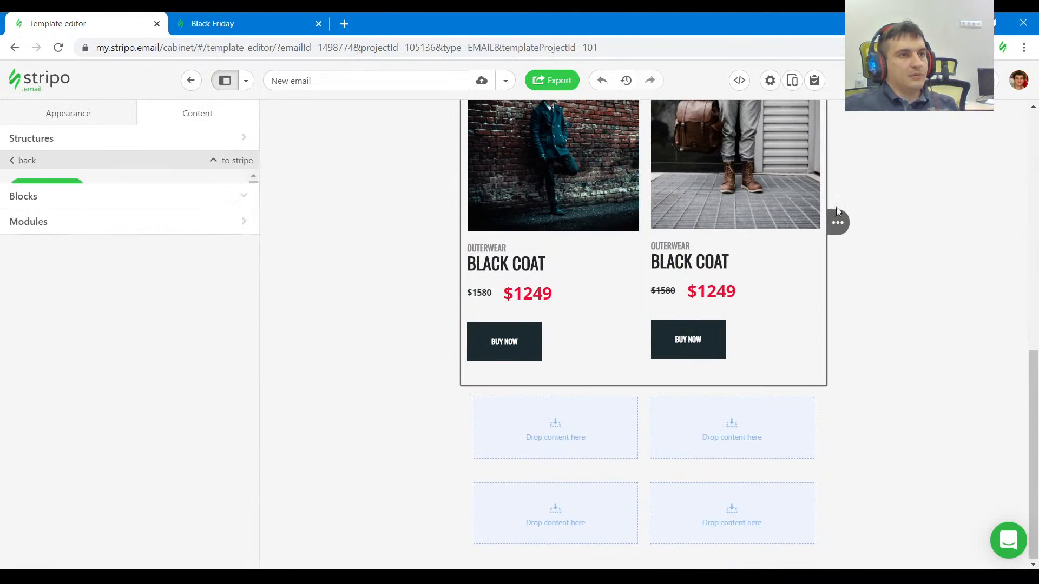
{"action": "left_click", "coordinate": [886, 223]}
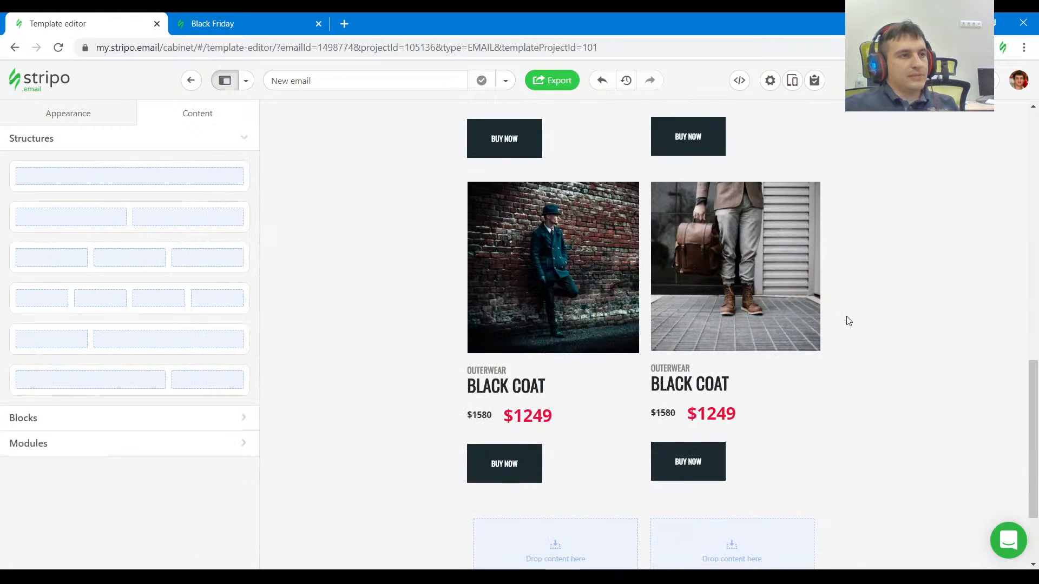
Copy the A CAP image URL from the reference and use it as the right card's image in the duplicated row.
{"action": "left_click", "coordinate": [214, 21]}
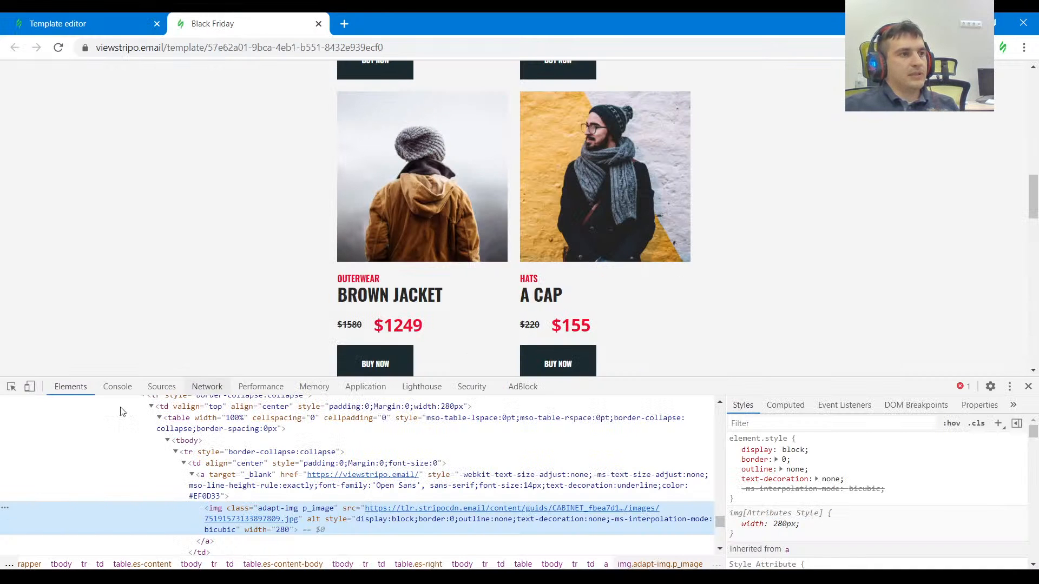
{"action": "key", "text": "ctrl+shift+c"}
{"action": "left_click", "coordinate": [563, 209]}
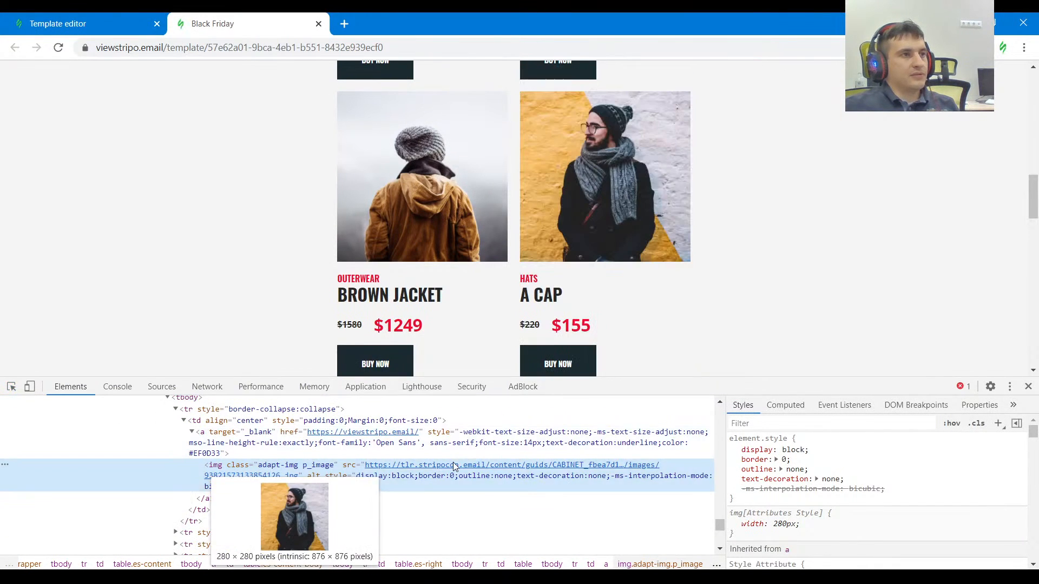
{"action": "left_click", "coordinate": [81, 23]}
{"action": "left_click", "coordinate": [729, 282]}
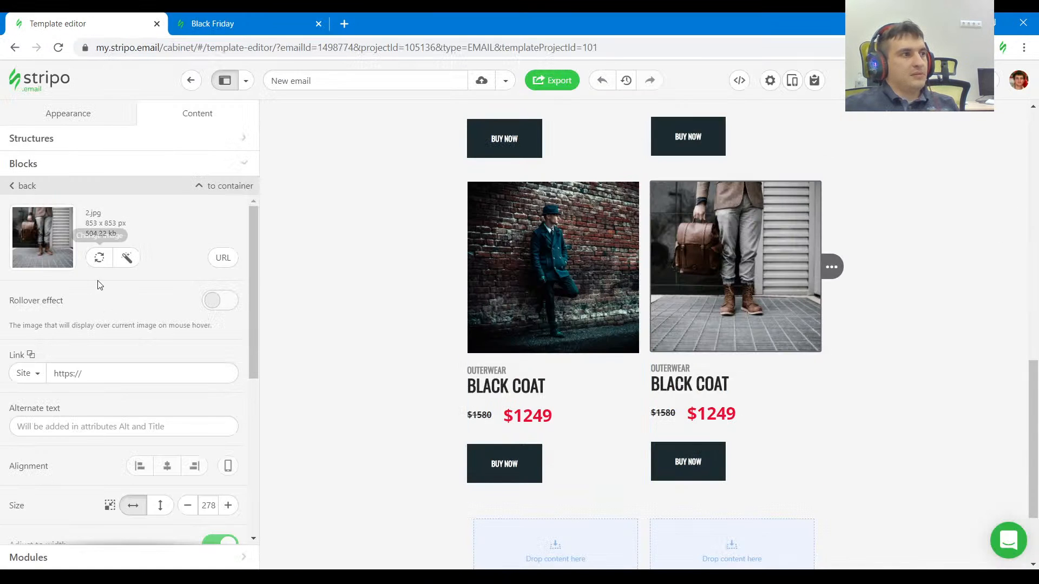
{"action": "left_click", "coordinate": [223, 257]}
{"action": "triple_click", "coordinate": [168, 304]}
{"action": "key", "text": "ctrl+v"}
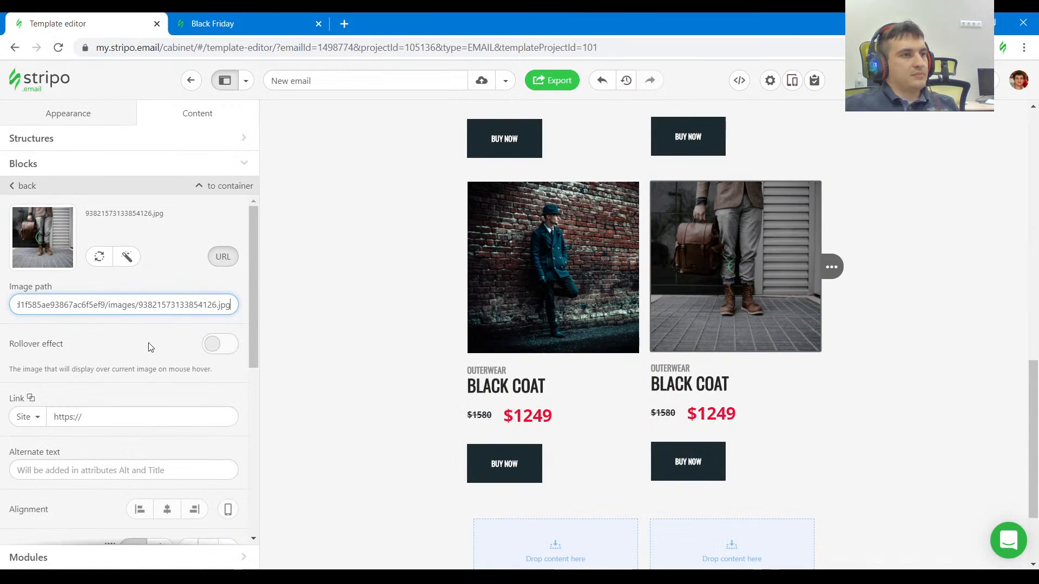
Copy the BROWN JACKET image URL from the reference and use it as the left card's image in the duplicated row.
{"action": "key", "text": "ctrl+Tab"}
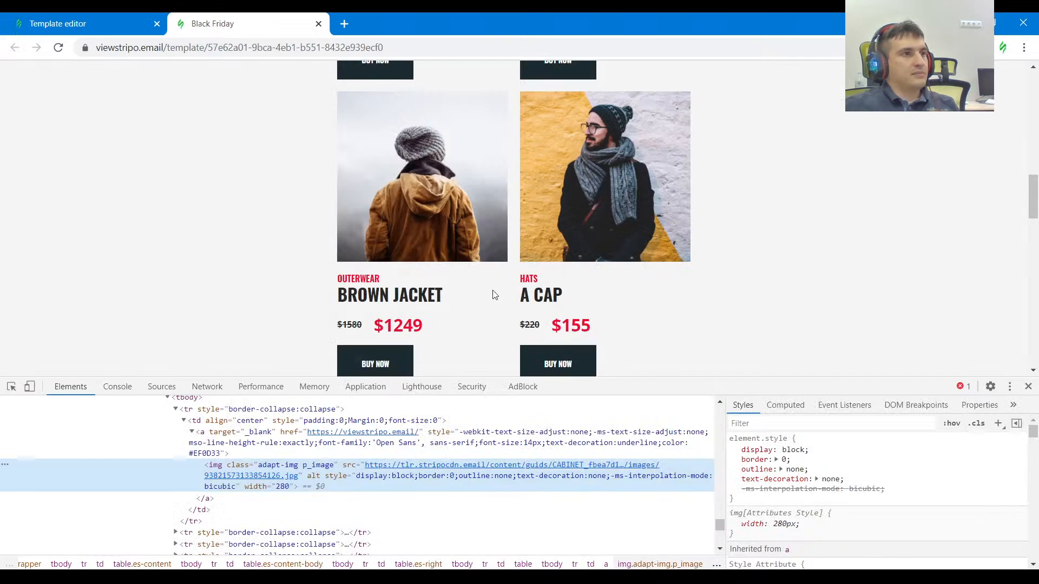
{"action": "left_click", "coordinate": [10, 387]}
{"action": "left_click", "coordinate": [417, 185]}
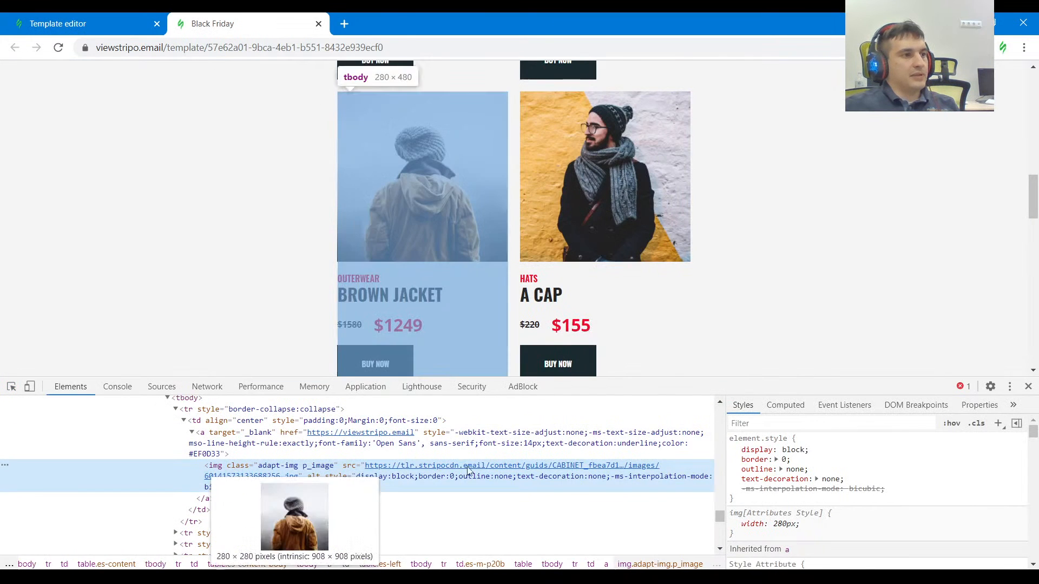
{"action": "double_click", "coordinate": [467, 468]}
{"action": "left_click", "coordinate": [44, 18]}
{"action": "left_click", "coordinate": [222, 258]}
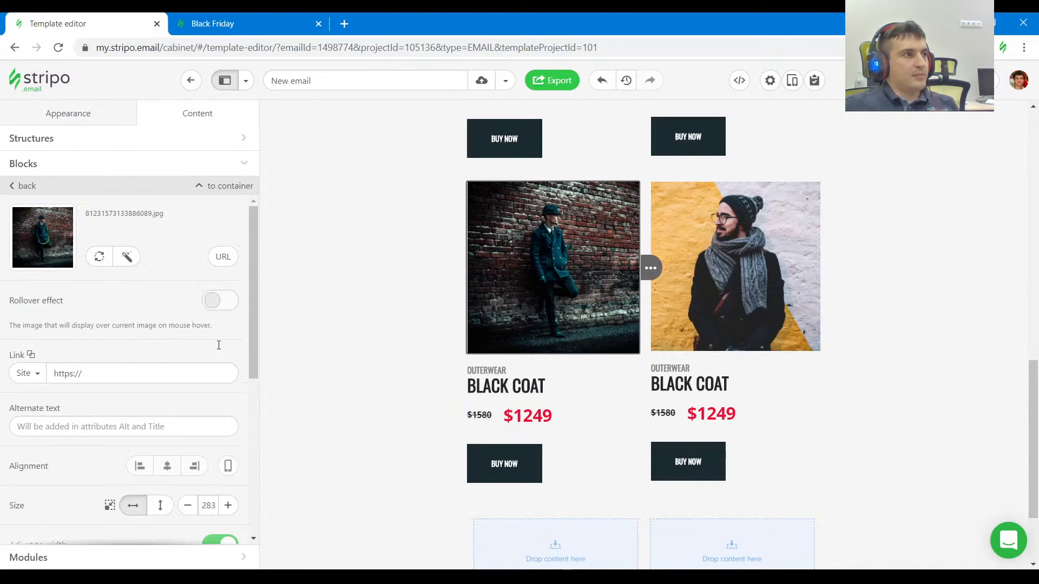
{"action": "left_click", "coordinate": [223, 257]}
{"action": "key", "text": "ctrl+v"}
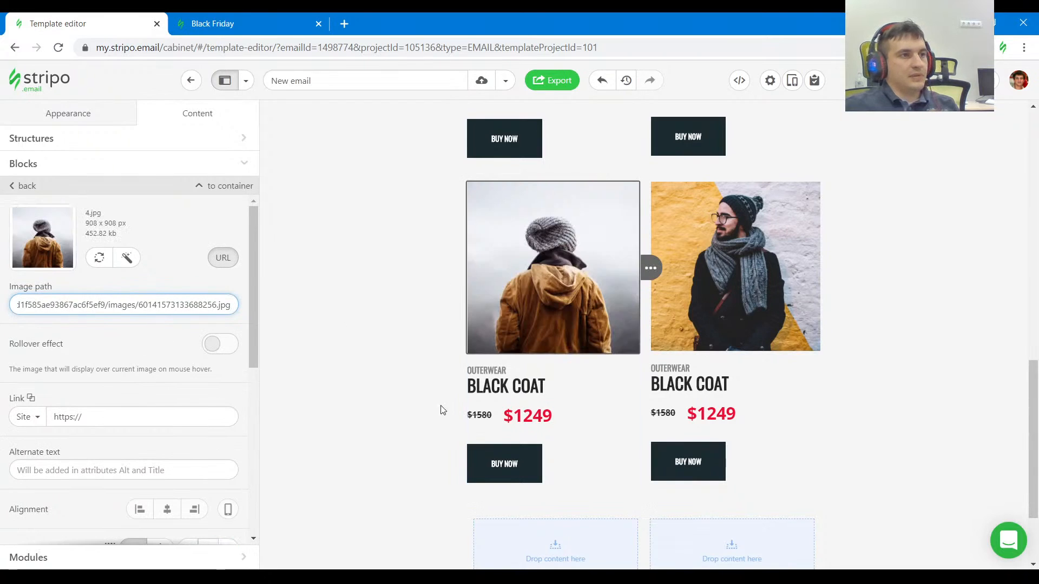
Compare the end of the product section with the reference and examine the section that follows it.
{"action": "scroll", "coordinate": [896, 392], "scroll_direction": "down", "scroll_amount": 2}
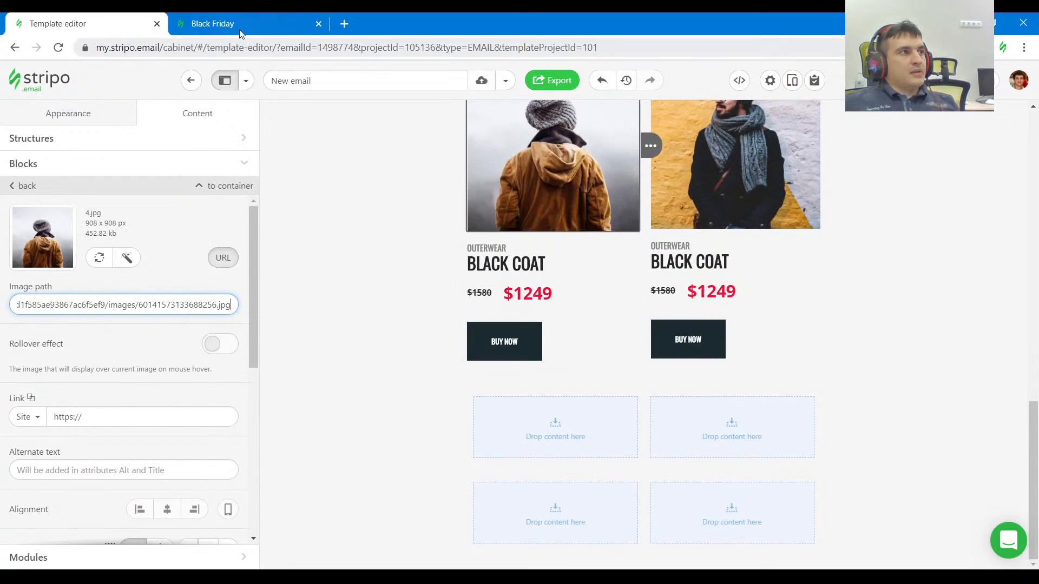
{"action": "left_click", "coordinate": [238, 28]}
{"action": "scroll", "coordinate": [441, 272], "scroll_direction": "down", "scroll_amount": 2}
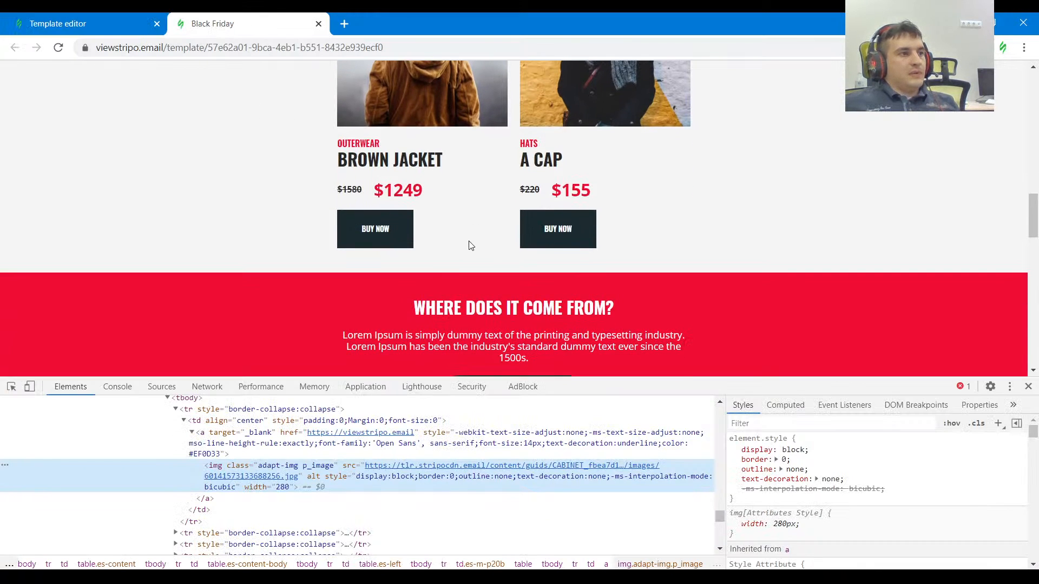
{"action": "scroll", "coordinate": [468, 245], "scroll_direction": "down", "scroll_amount": 2}
{"action": "left_click", "coordinate": [87, 24]}
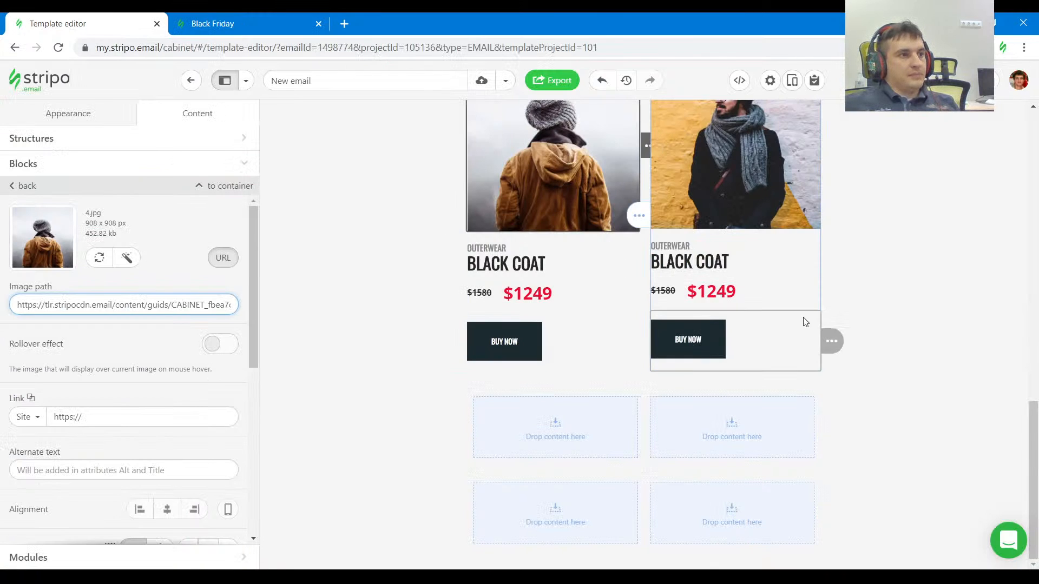
Add a one-column stripe at the end of the email and move the two empty two-column structures into it.
{"action": "left_click", "coordinate": [281, 556]}
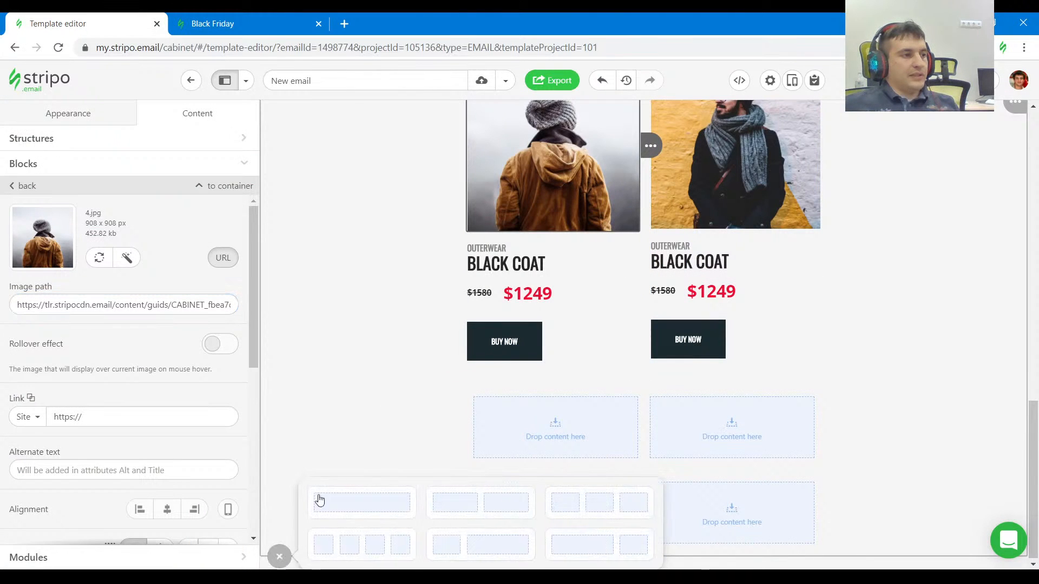
{"action": "left_click", "coordinate": [359, 503]}
{"action": "mouse_move", "coordinate": [856, 362]}
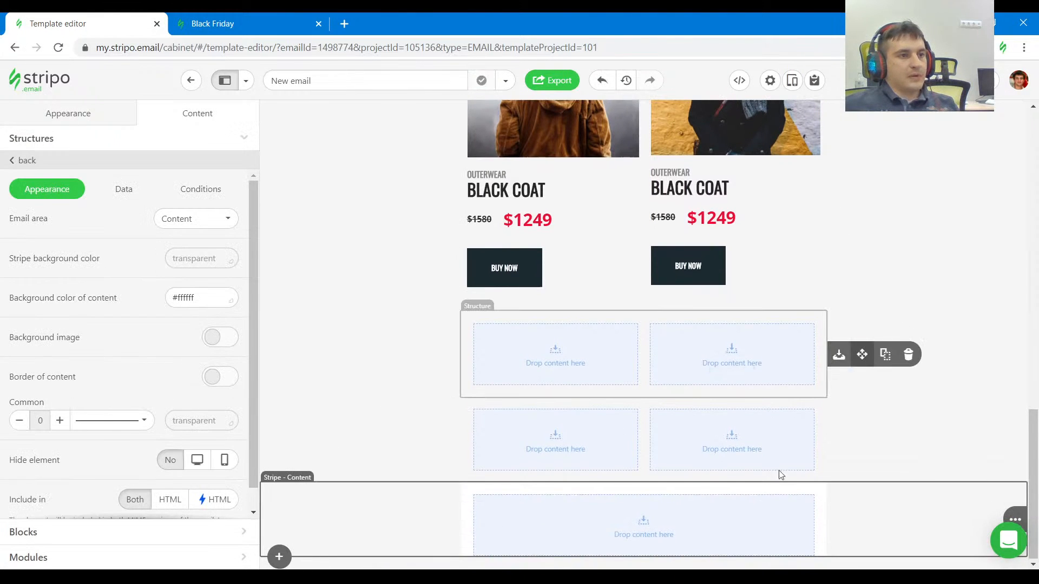
{"action": "left_click_drag", "start_coordinate": [779, 471], "coordinate": [771, 491]}
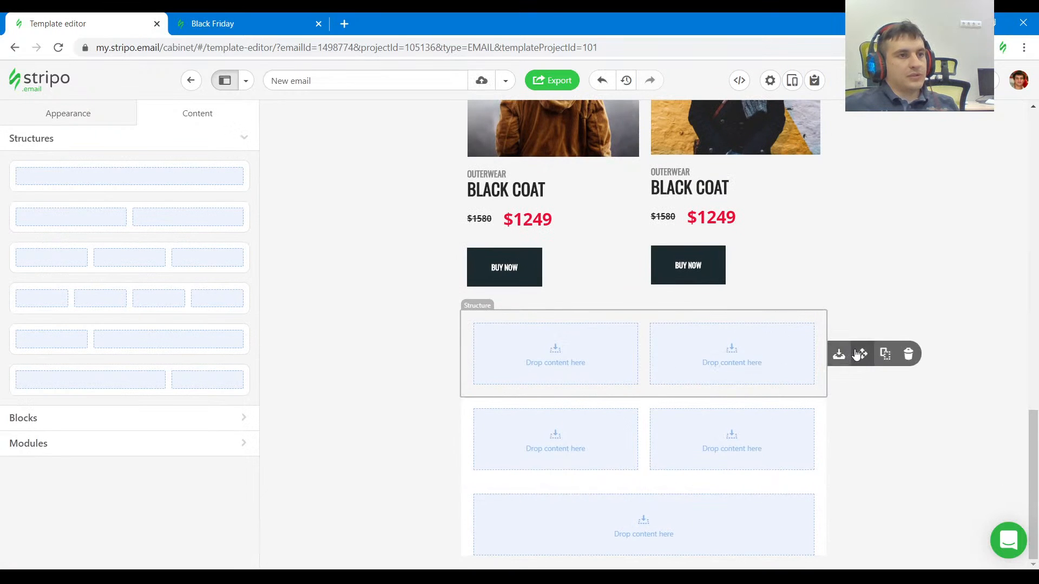
{"action": "left_click_drag", "start_coordinate": [861, 355], "coordinate": [704, 431]}
Inspect the red WHERE DOES IT COME FROM? section in the Black Friday reference and copy its background color code.
{"action": "left_click", "coordinate": [265, 27]}
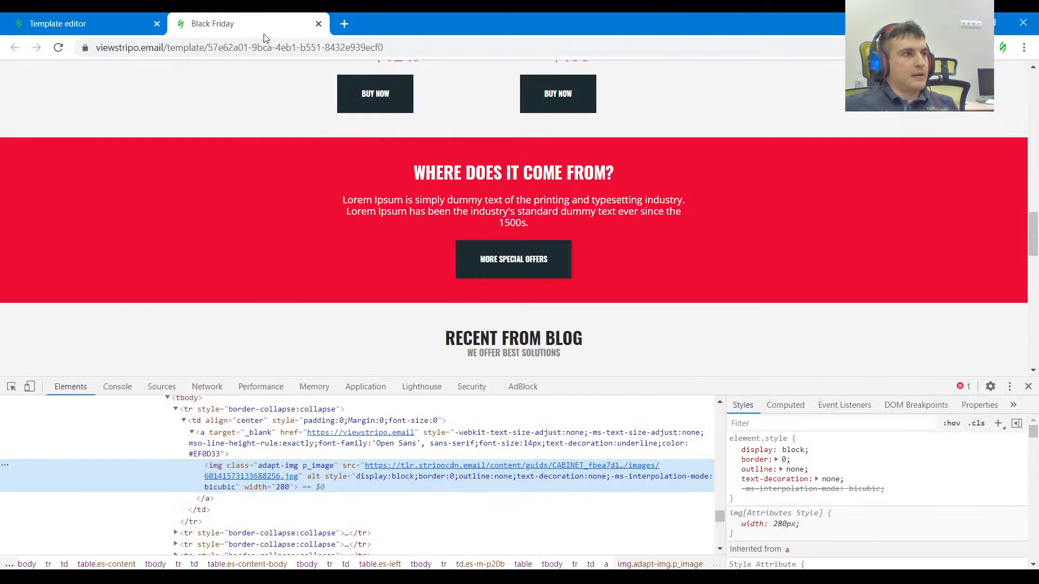
{"action": "left_click", "coordinate": [11, 386]}
{"action": "left_click", "coordinate": [99, 252]}
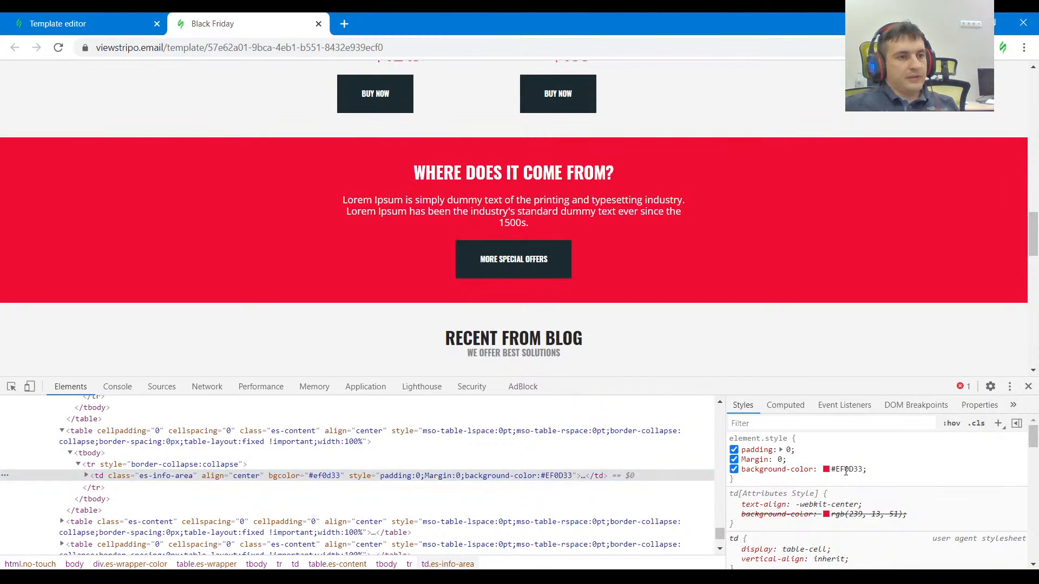
Back in the template editor, set the new stripe's background color to #ef0d33 and its content background to transparent.
{"action": "left_click", "coordinate": [88, 23]}
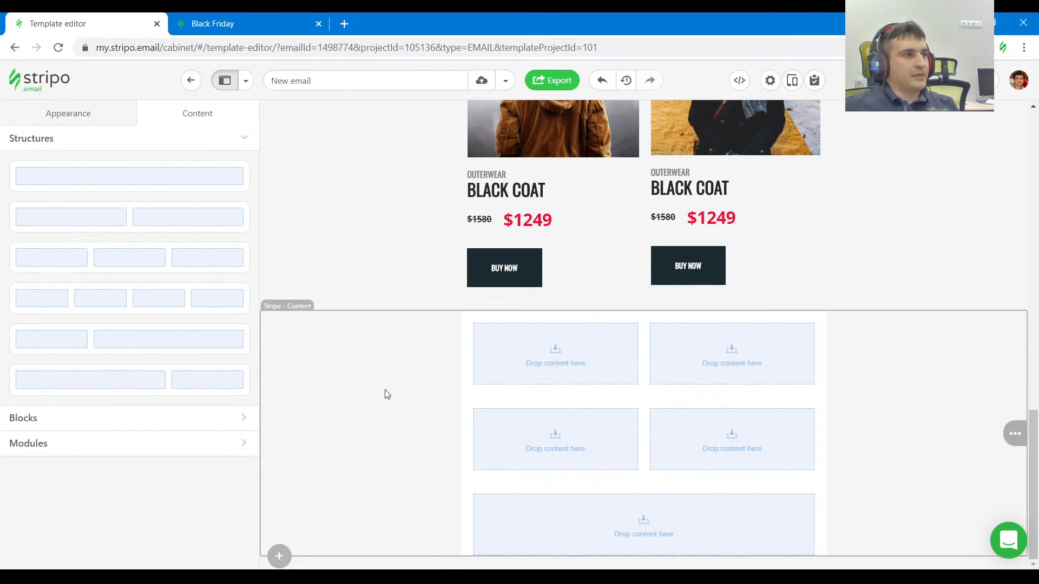
{"action": "left_click", "coordinate": [386, 394]}
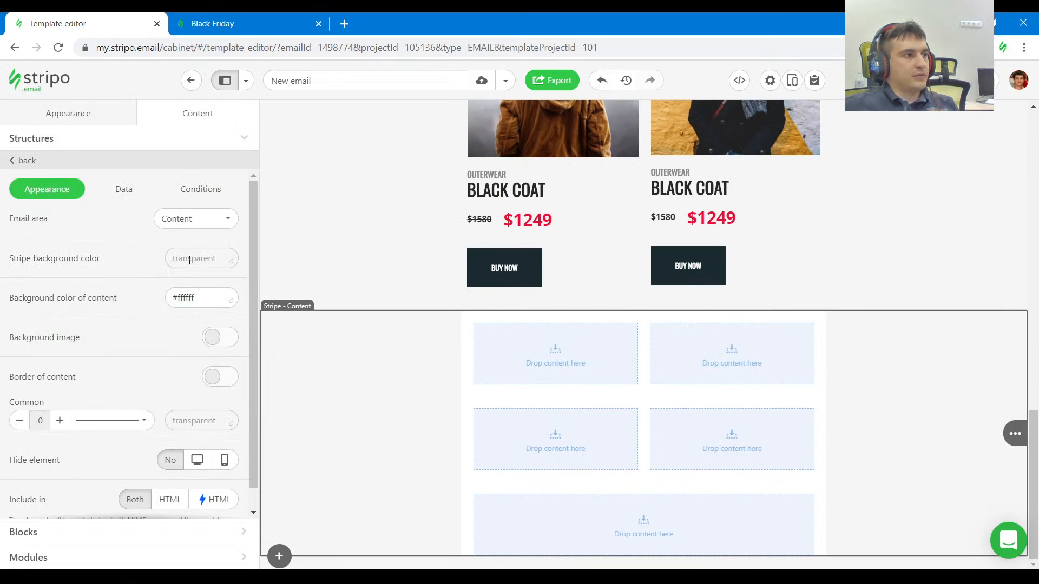
{"action": "left_click", "coordinate": [189, 260]}
{"action": "type", "text": "#ef0d33"}
{"action": "left_click", "coordinate": [130, 278]}
{"action": "left_click", "coordinate": [209, 305]}
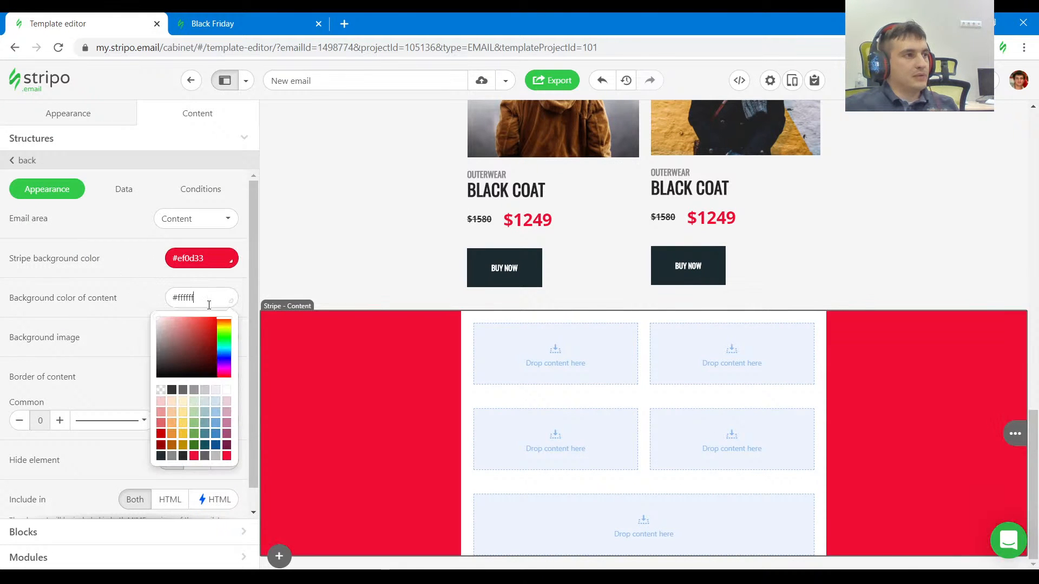
{"action": "left_click", "coordinate": [162, 392]}
Copy the WHERE DOES IT COME FROM? heading from the reference and check the red section's layout against the template.
{"action": "left_click", "coordinate": [232, 25]}
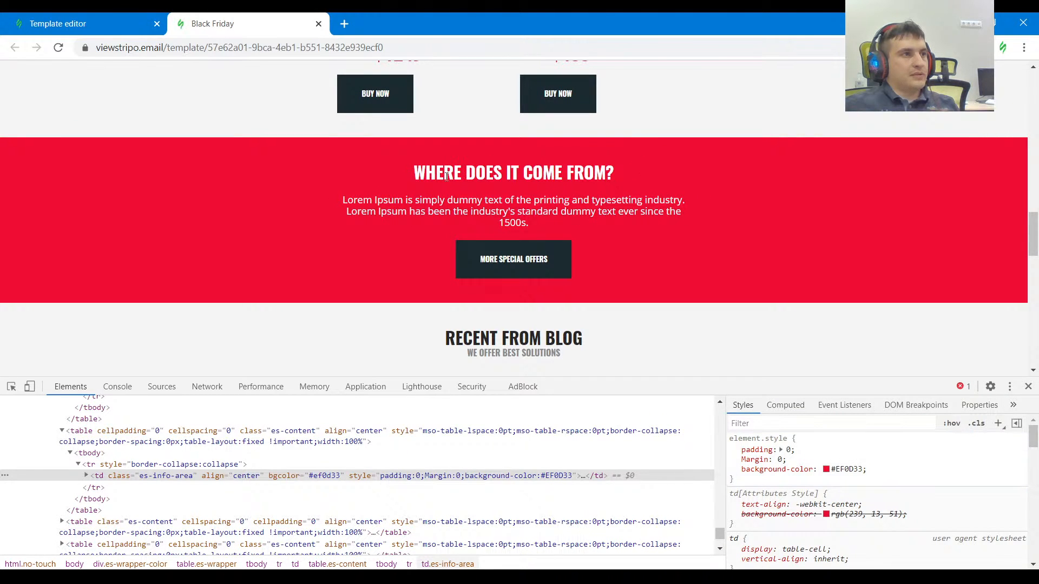
{"action": "left_click_drag", "start_coordinate": [415, 173], "coordinate": [617, 178]}
{"action": "key", "text": "ctrl+c"}
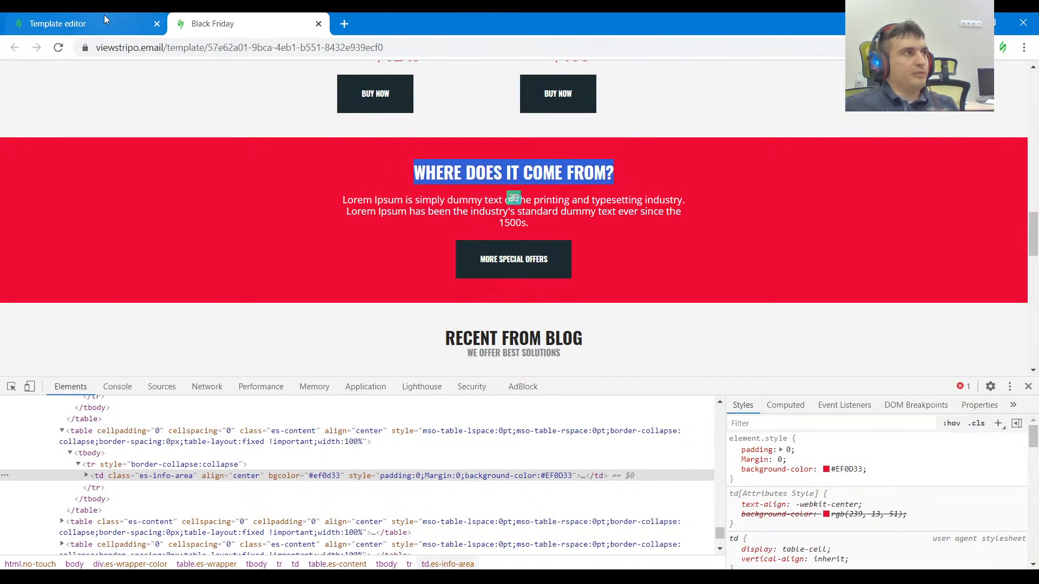
{"action": "left_click", "coordinate": [104, 15]}
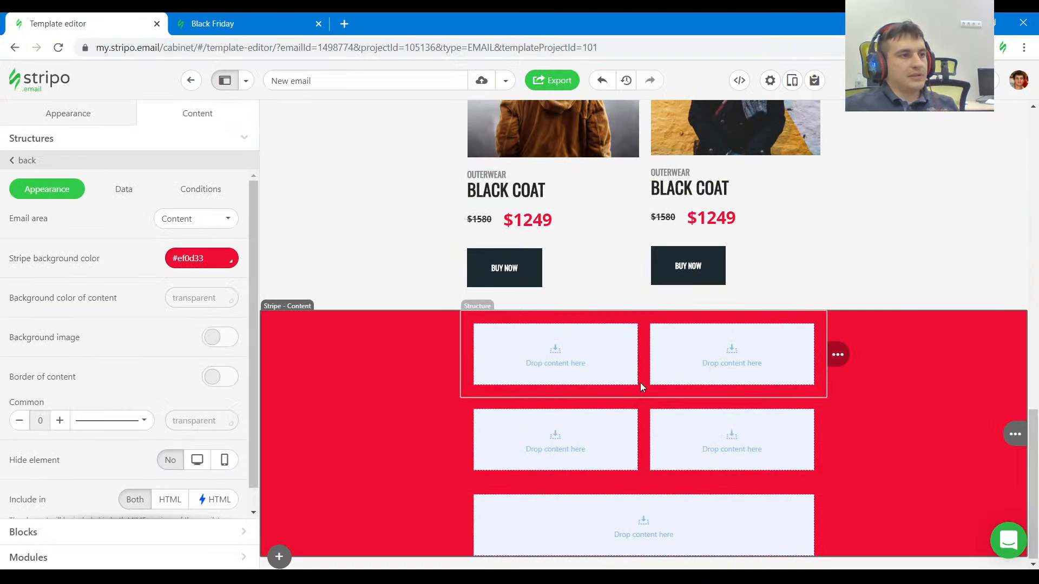
{"action": "left_click", "coordinate": [248, 17]}
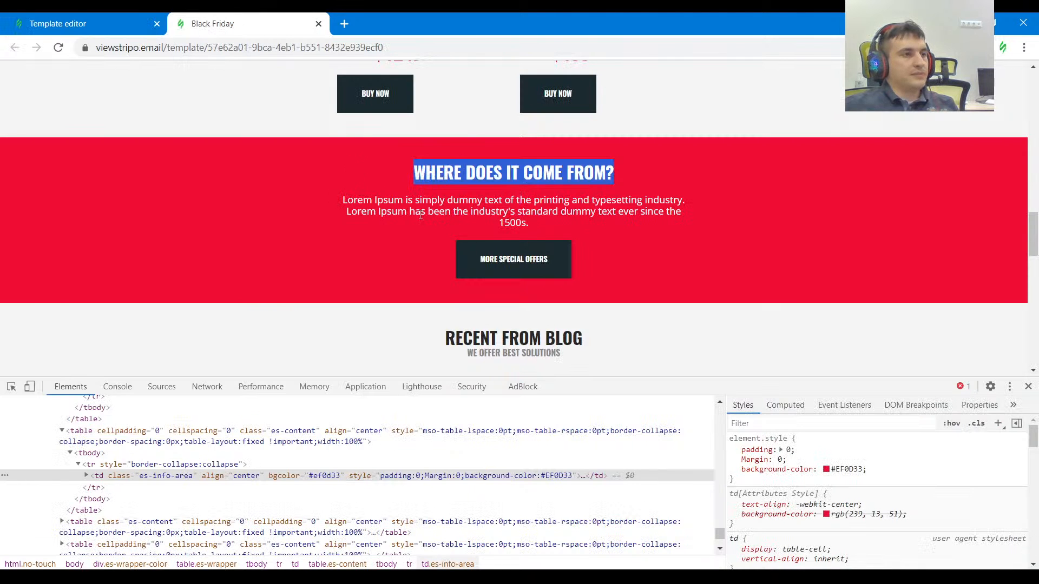
{"action": "left_click", "coordinate": [86, 21]}
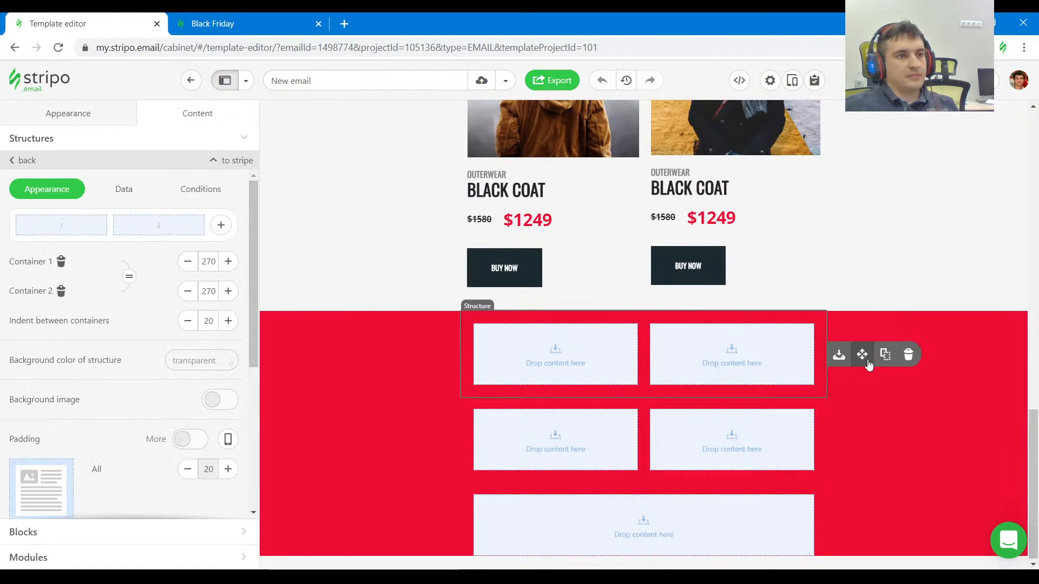
Delete the two empty two-column structures from the red stripe.
{"action": "left_click", "coordinate": [909, 355]}
{"action": "left_click", "coordinate": [820, 439]}
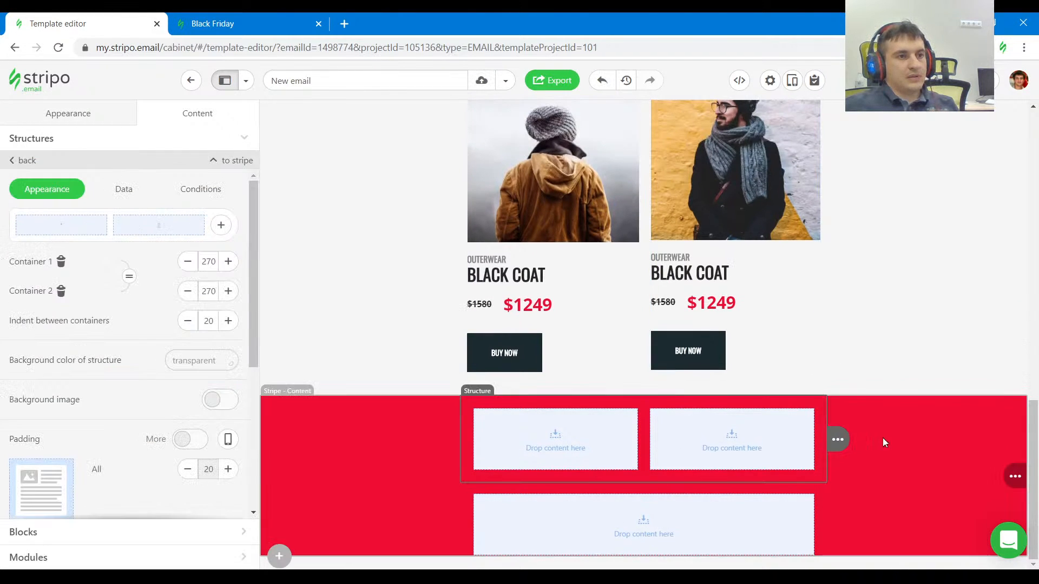
{"action": "left_click", "coordinate": [908, 440]}
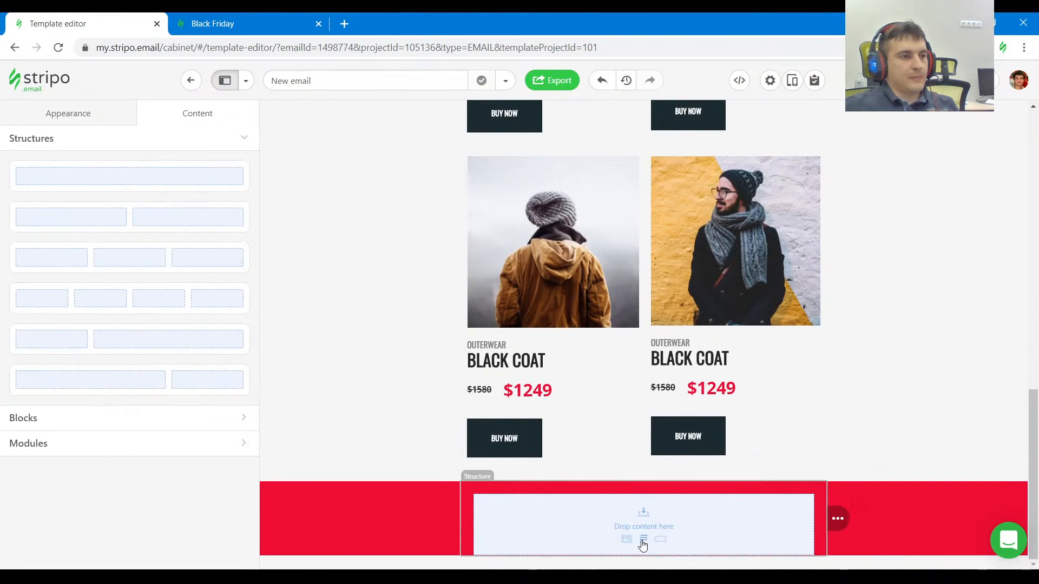
Insert a text block in the red stripe's container with the copied heading WHERE DOES IT COME FROM?
{"action": "left_click", "coordinate": [572, 529]}
{"action": "key", "text": "ctrl+a"}
{"action": "key", "text": "ctrl+v"}
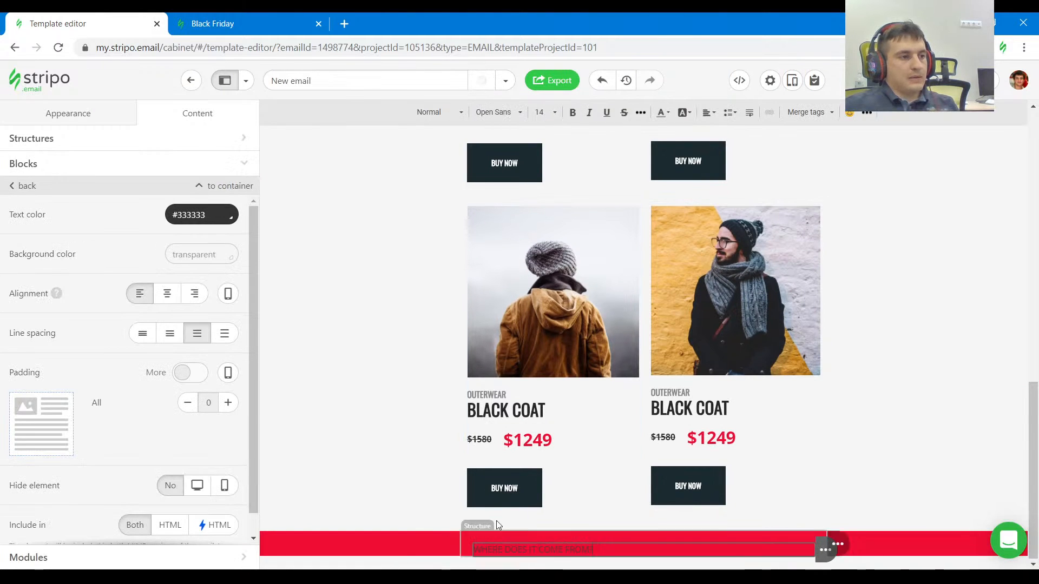
Add a one-column stripe below the red section and duplicate its empty structure twice.
{"action": "left_click", "coordinate": [279, 555]}
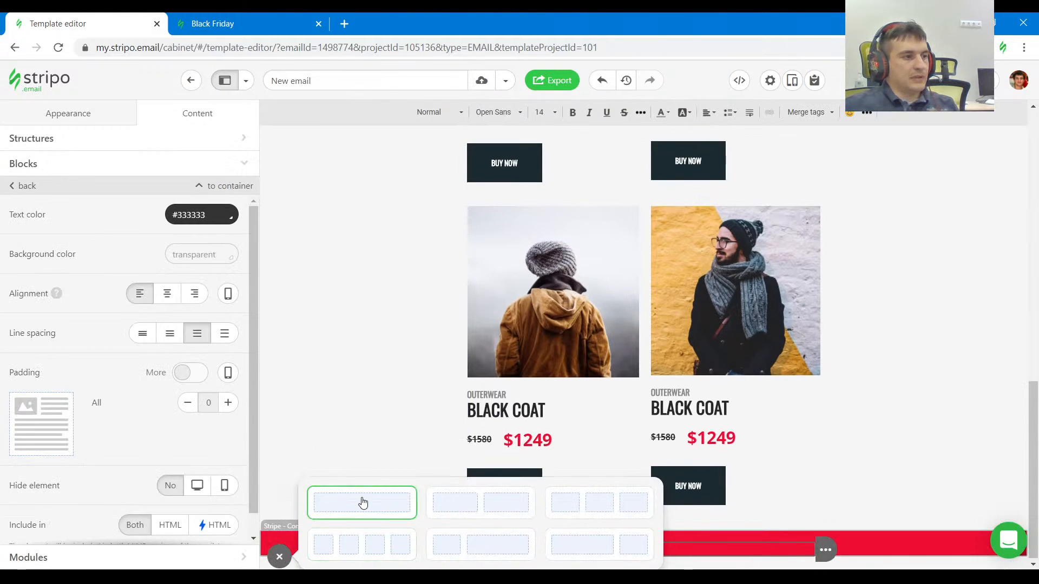
{"action": "left_click", "coordinate": [364, 501]}
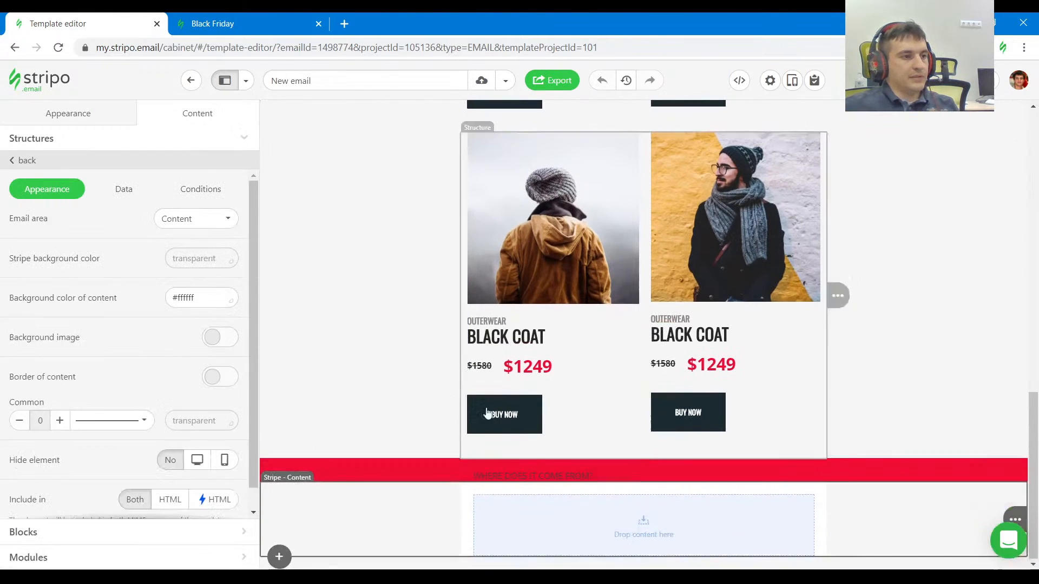
{"action": "left_click", "coordinate": [836, 519]}
{"action": "left_click_drag", "start_coordinate": [864, 519], "coordinate": [813, 471]}
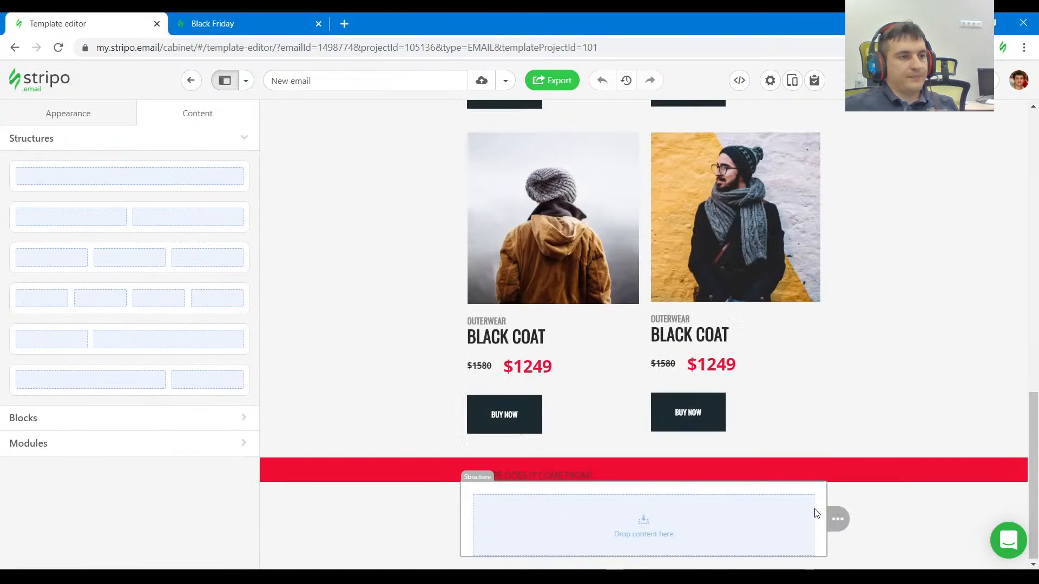
{"action": "mouse_move", "coordinate": [837, 520]}
{"action": "left_click_drag", "start_coordinate": [862, 521], "coordinate": [823, 504]}
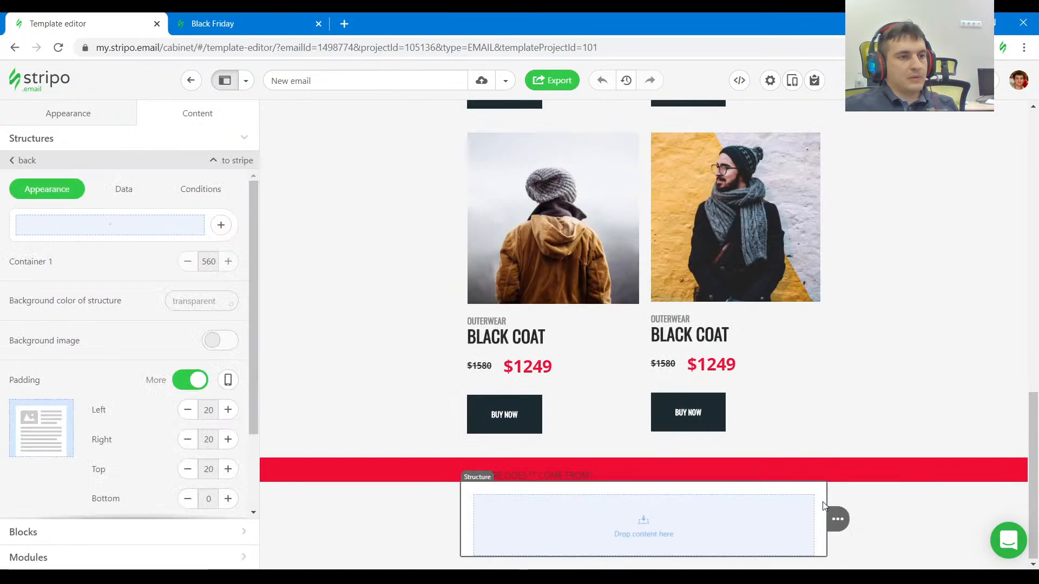
{"action": "left_click", "coordinate": [884, 521]}
{"action": "left_click", "coordinate": [822, 526]}
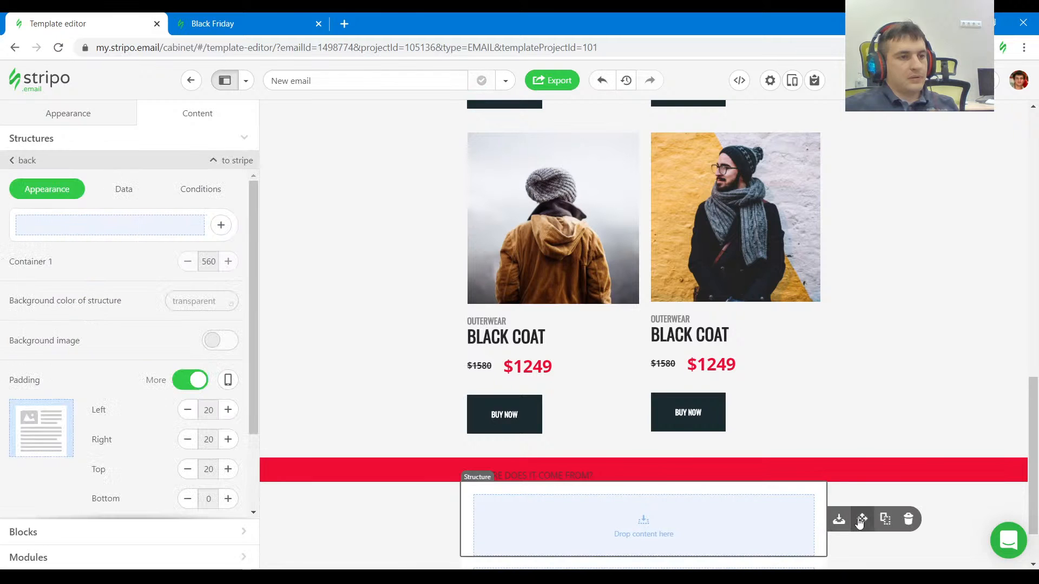
{"action": "left_click", "coordinate": [885, 519]}
{"action": "scroll", "coordinate": [748, 384], "scroll_direction": "down", "scroll_amount": 3}
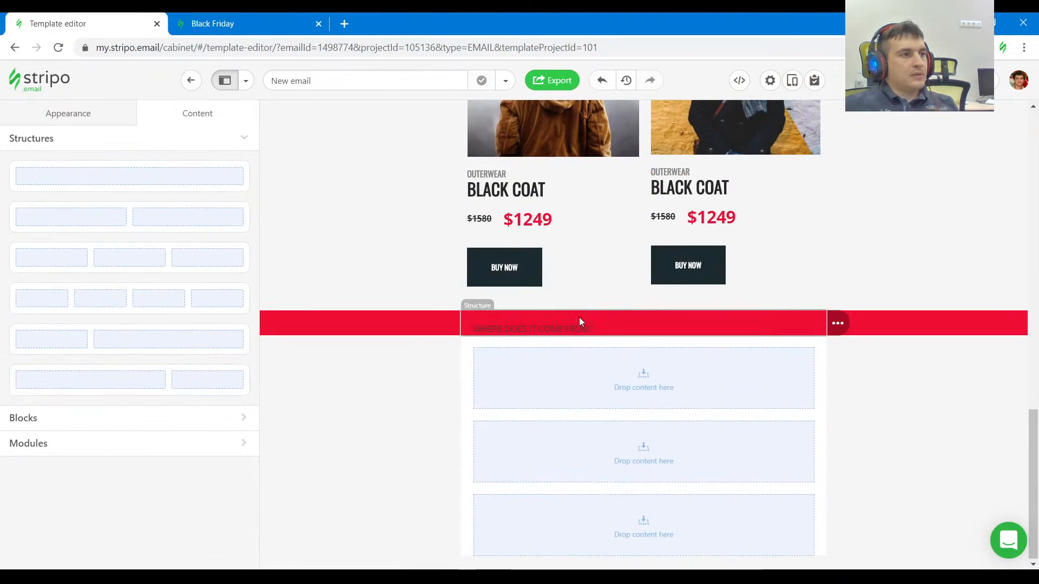
Center the WHERE DOES IT COME FROM? heading in the red stripe.
{"action": "left_click", "coordinate": [580, 325]}
{"action": "triple_click", "coordinate": [580, 327]}
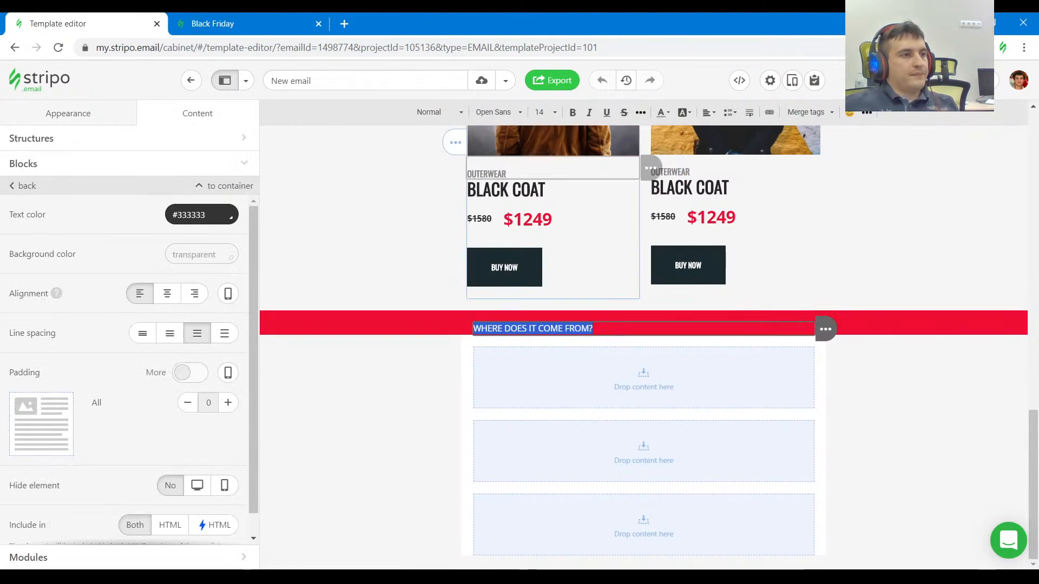
{"action": "left_click", "coordinate": [710, 112]}
{"action": "left_click", "coordinate": [724, 146]}
Copy the Lorem Ipsum paragraph under the heading in the reference's red section and return to the template editor.
{"action": "left_click", "coordinate": [196, 18]}
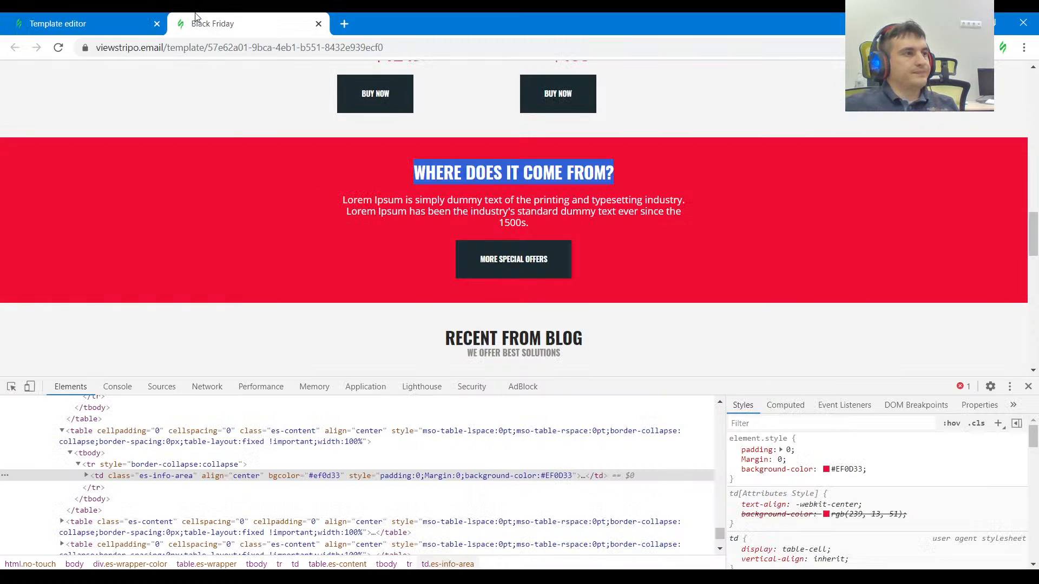
{"action": "left_click_drag", "start_coordinate": [557, 225], "coordinate": [356, 194]}
{"action": "left_click", "coordinate": [59, 22]}
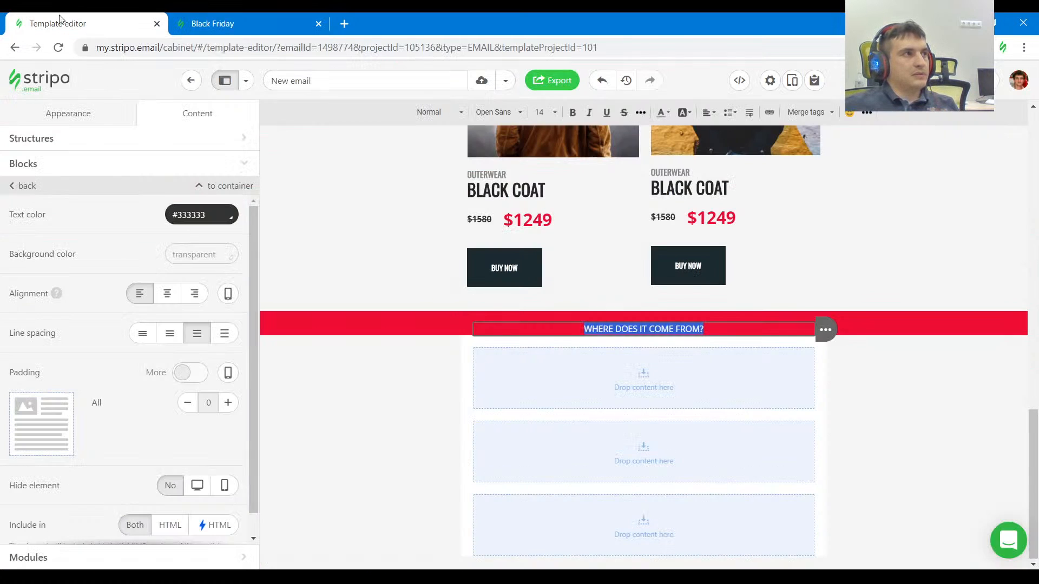
Duplicate the heading's text block and replace the copy's text with the Lorem Ipsum paragraph.
{"action": "left_click", "coordinate": [849, 330]}
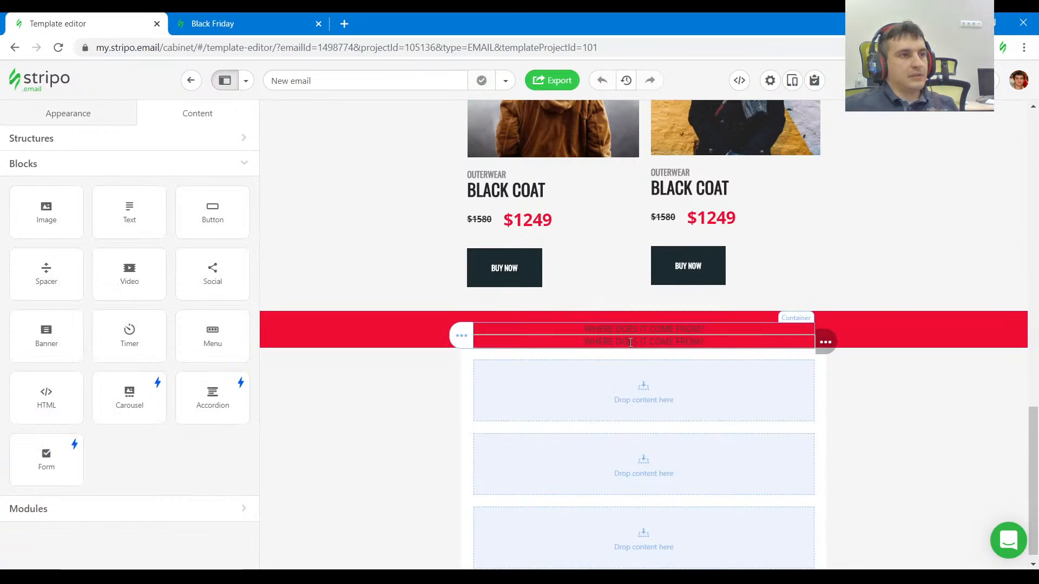
{"action": "left_click", "coordinate": [635, 346]}
{"action": "type", "text": "Lorem Ipsum is simply dummy text of the printing and typesetting industry. Lorem Ipsum has been the industry's standard dummy text ever since the 1500s."}
{"action": "key", "text": "ctrl+a"}
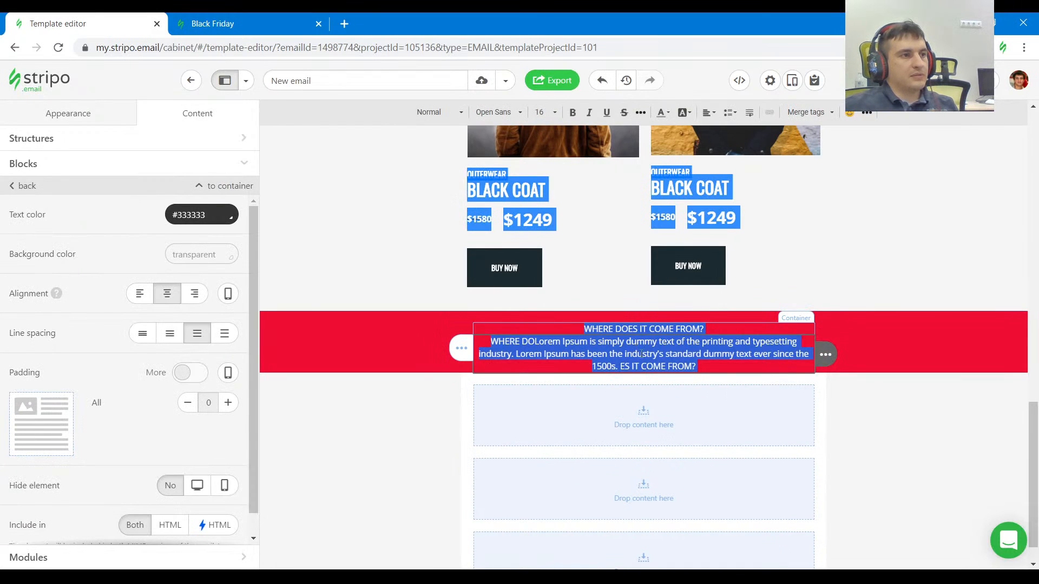
{"action": "left_click", "coordinate": [642, 354]}
{"action": "triple_click", "coordinate": [642, 354]}
{"action": "type", "text": "Lorem Ipsum is simply dummy text of the printing and typesetting industry. Lorem Ipsum has been the industry's standard dummy text ever since the 1500s."}
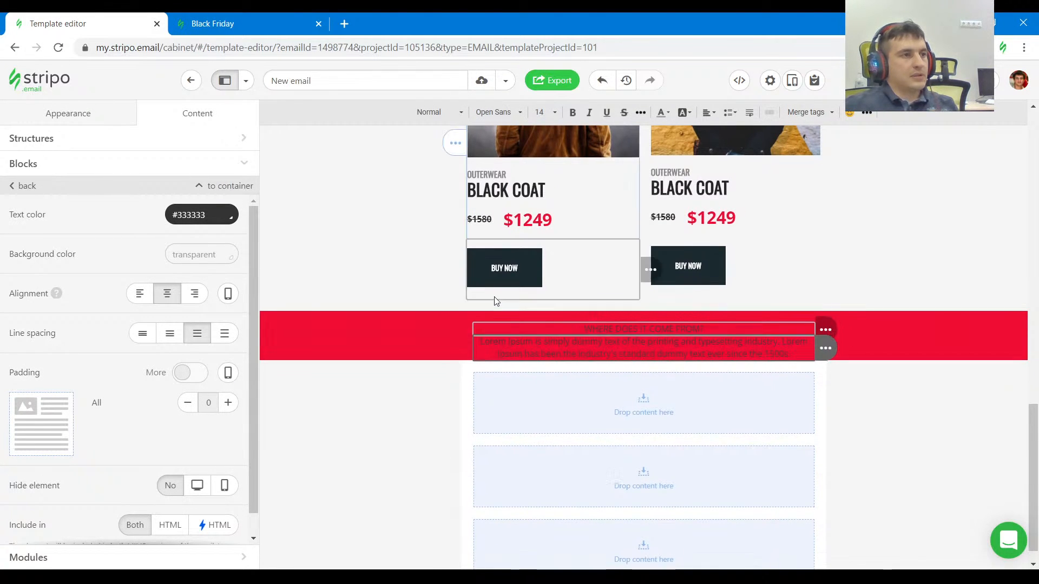
Place a copy of the product card's BUY NOW button below the red section's paragraph and center it.
{"action": "mouse_move", "coordinate": [830, 266]}
{"action": "left_click_drag", "start_coordinate": [834, 267], "coordinate": [703, 362]}
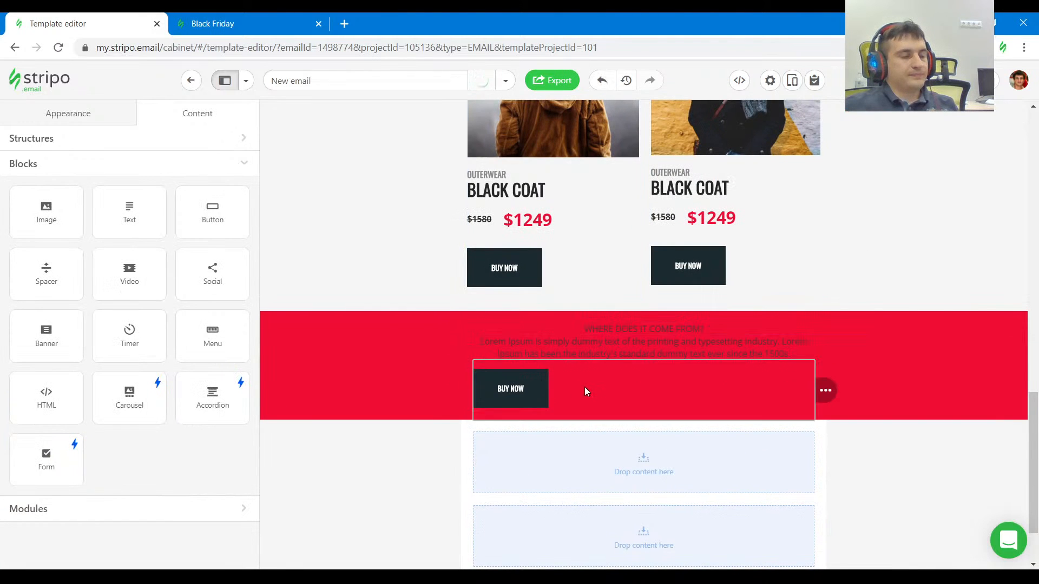
{"action": "left_click", "coordinate": [585, 391]}
{"action": "scroll", "coordinate": [142, 376], "scroll_direction": "down", "scroll_amount": 7}
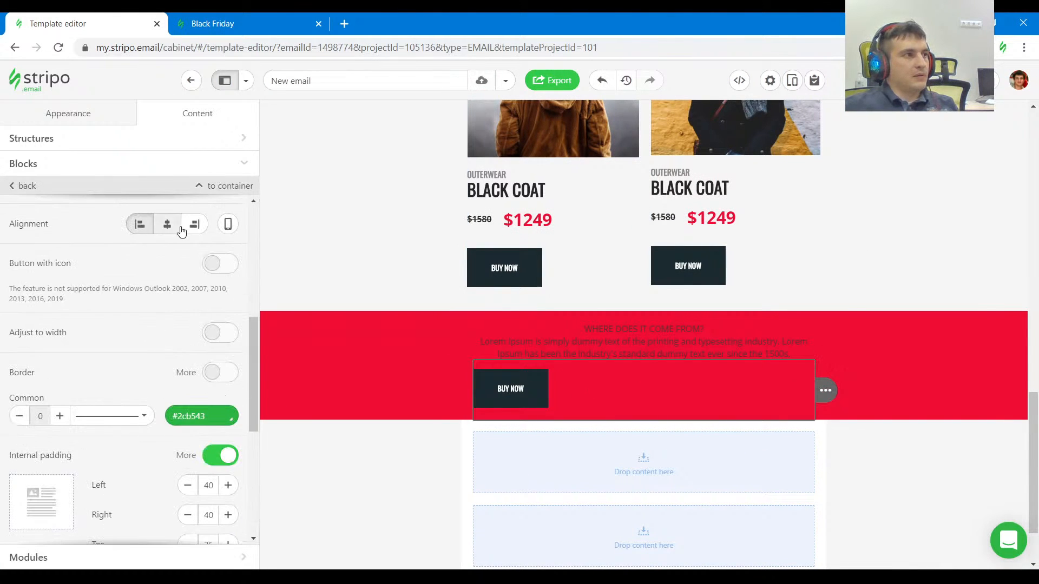
{"action": "left_click", "coordinate": [168, 225]}
{"action": "scroll", "coordinate": [770, 510], "scroll_direction": "up", "scroll_amount": 2}
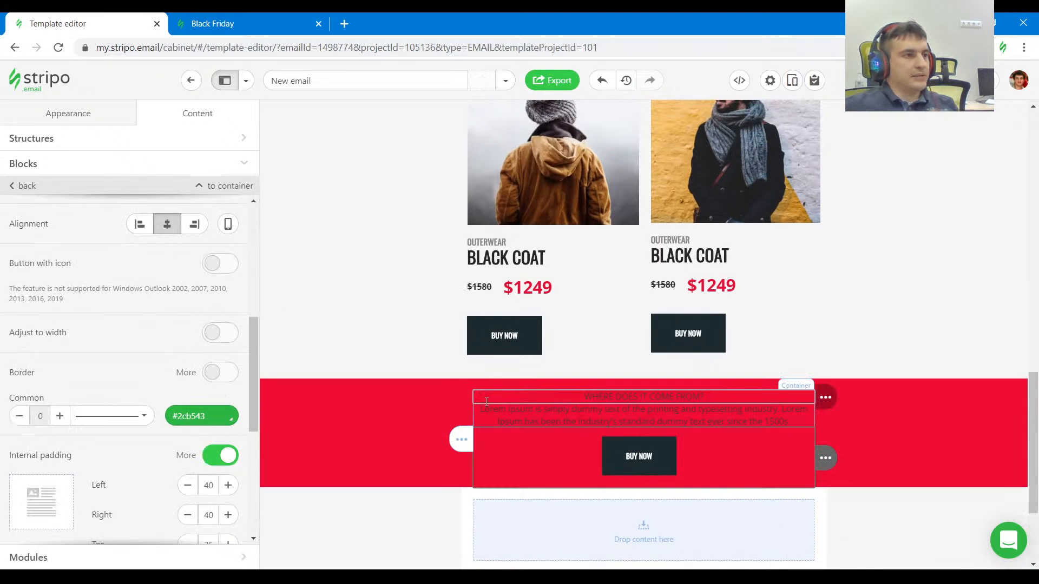
Check the red section's text styling in the reference and set the Lorem Ipsum paragraph's text color to white.
{"action": "left_click", "coordinate": [292, 17]}
{"action": "left_click", "coordinate": [552, 168]}
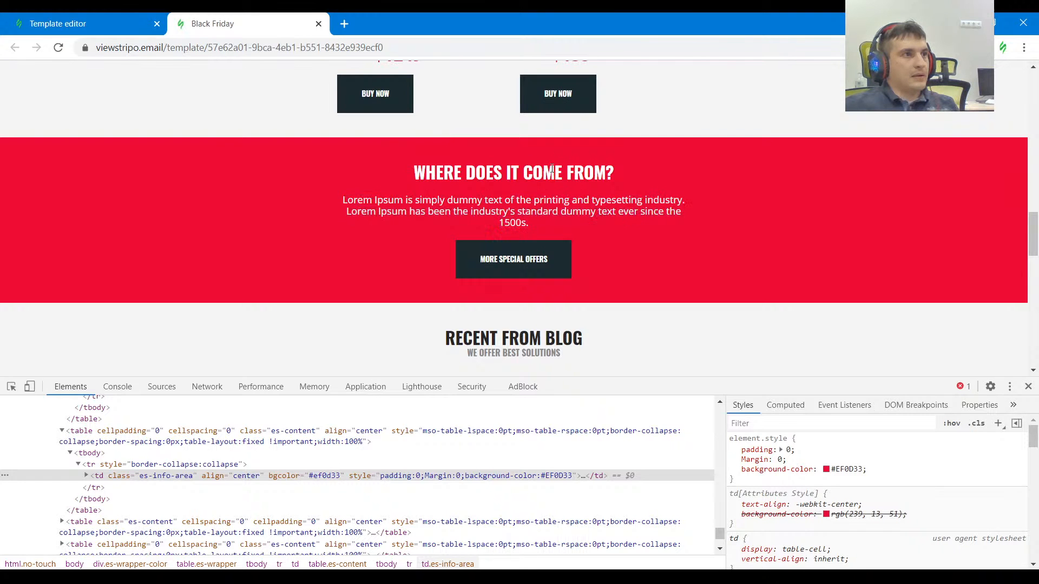
{"action": "left_click", "coordinate": [98, 17]}
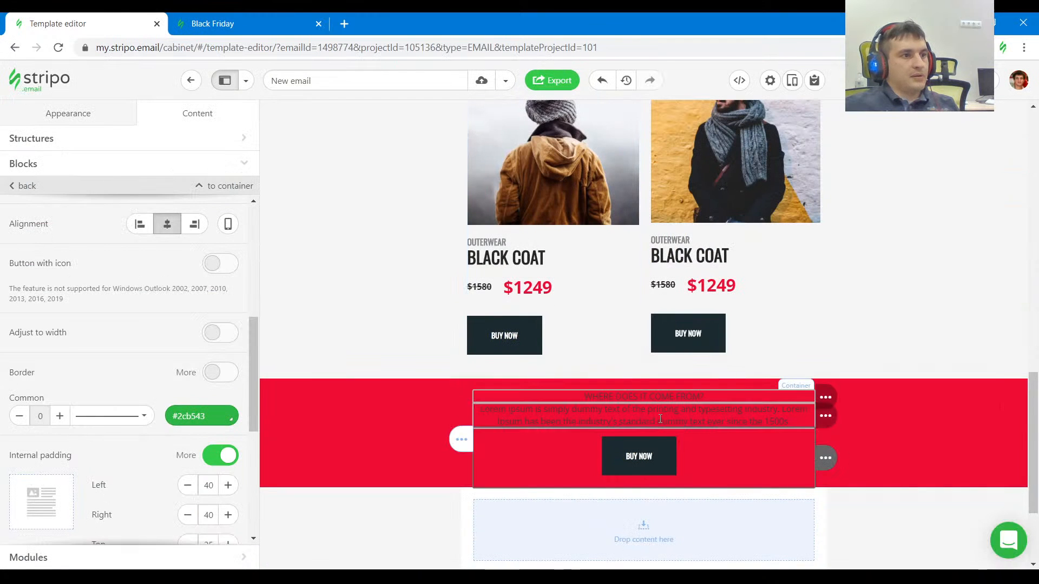
{"action": "left_click", "coordinate": [210, 211]}
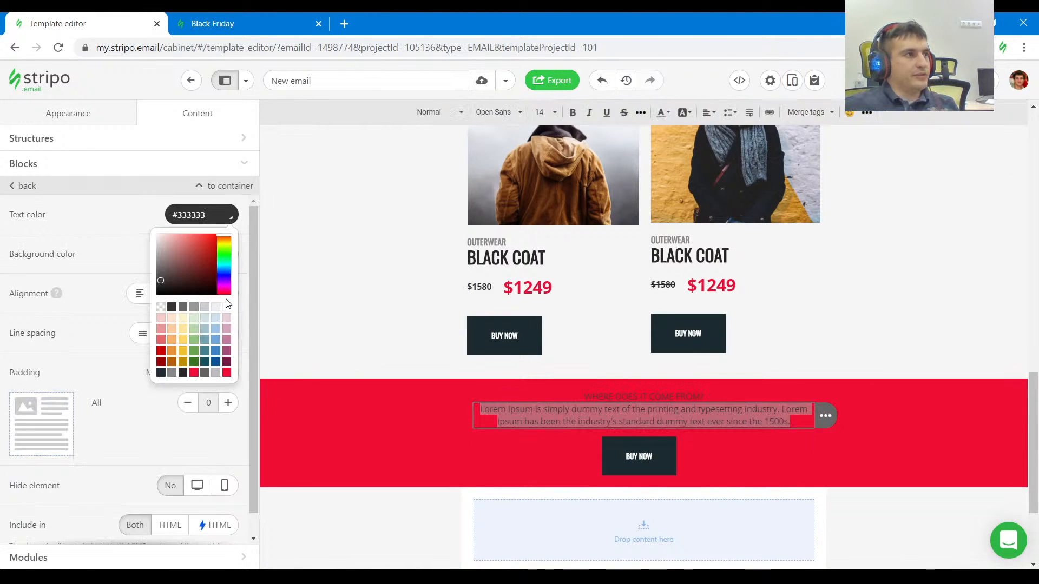
{"action": "left_click", "coordinate": [227, 309]}
Set the text color of the "WHERE DOES IT COME FROM?" heading in the red section to white.
{"action": "triple_click", "coordinate": [697, 397]}
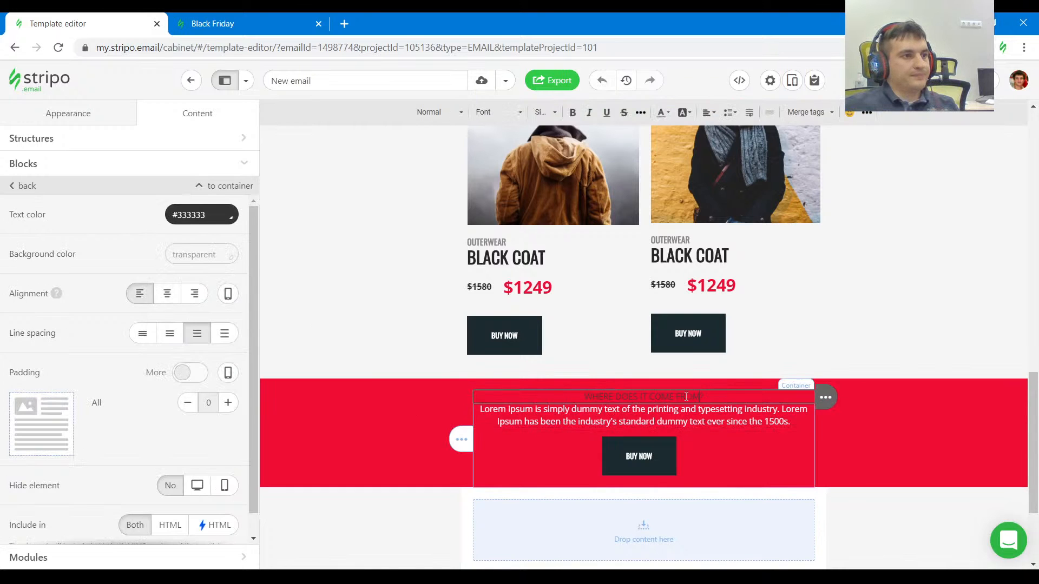
{"action": "left_click", "coordinate": [208, 214]}
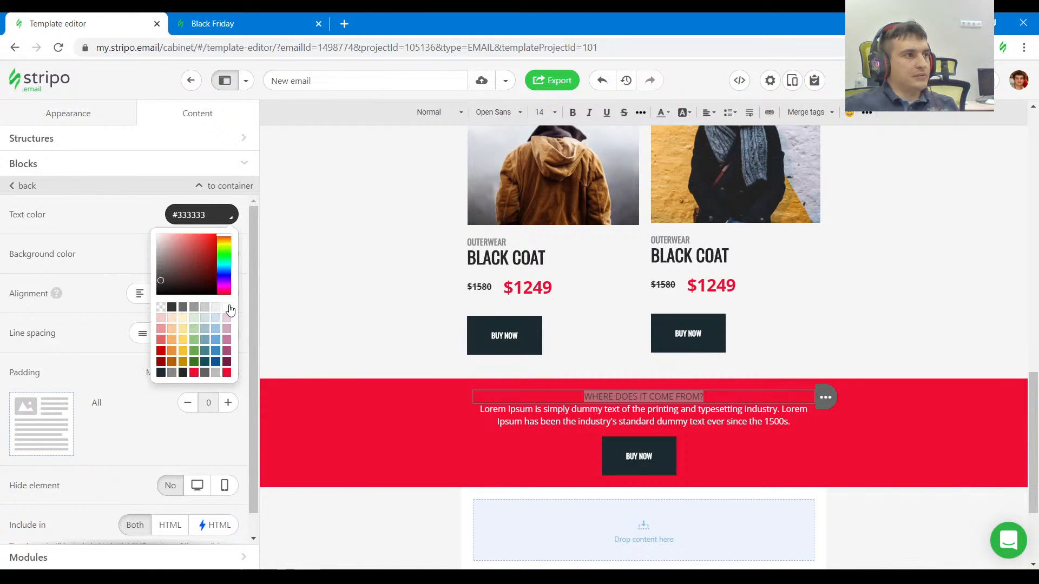
{"action": "left_click", "coordinate": [229, 308]}
Check the red section's button in the reference and relabel its copy in the template as MORE SPECIAL OFFERS.
{"action": "left_click", "coordinate": [208, 24]}
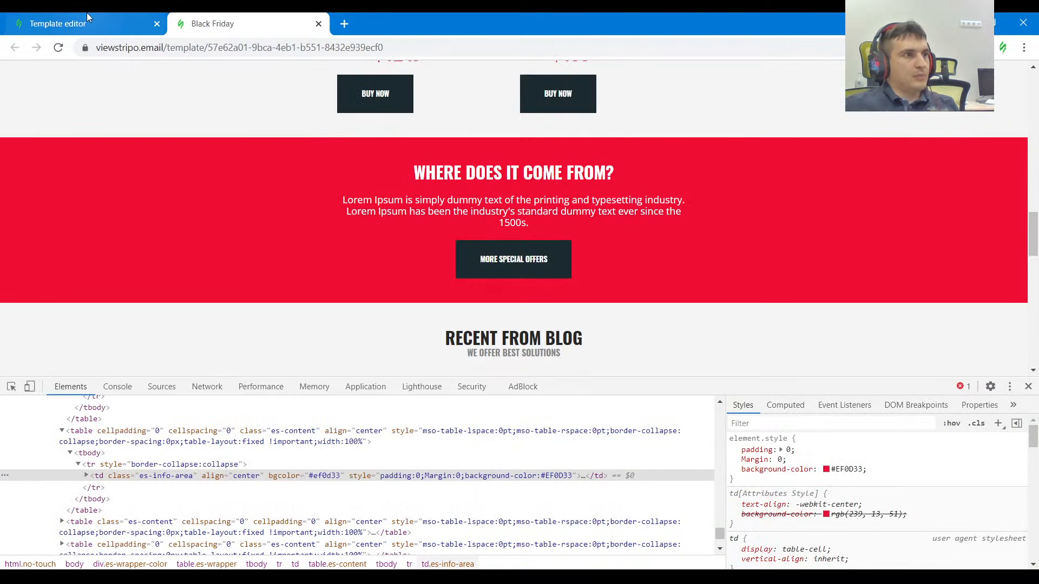
{"action": "left_click", "coordinate": [86, 20]}
{"action": "left_click", "coordinate": [690, 458]}
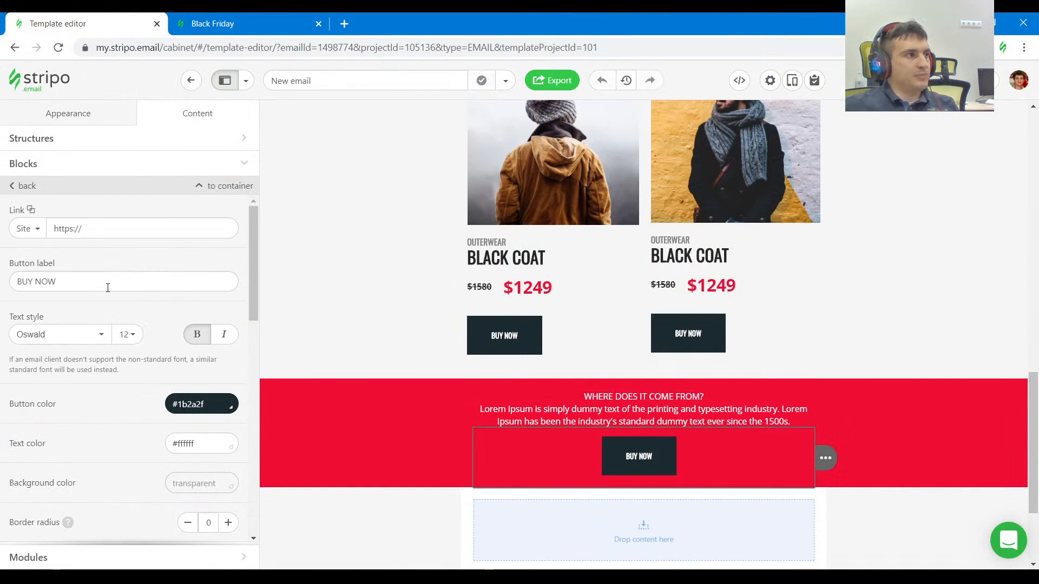
{"action": "left_click_drag", "start_coordinate": [105, 286], "coordinate": [3, 293]}
{"action": "type", "text": "more special"}
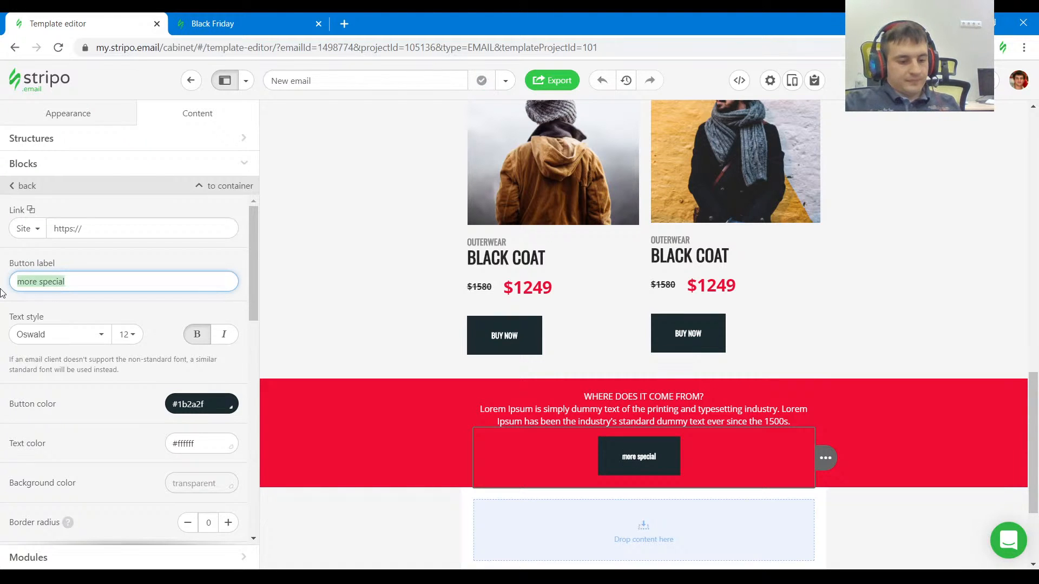
{"action": "type", "text": "MORE SPEC"}
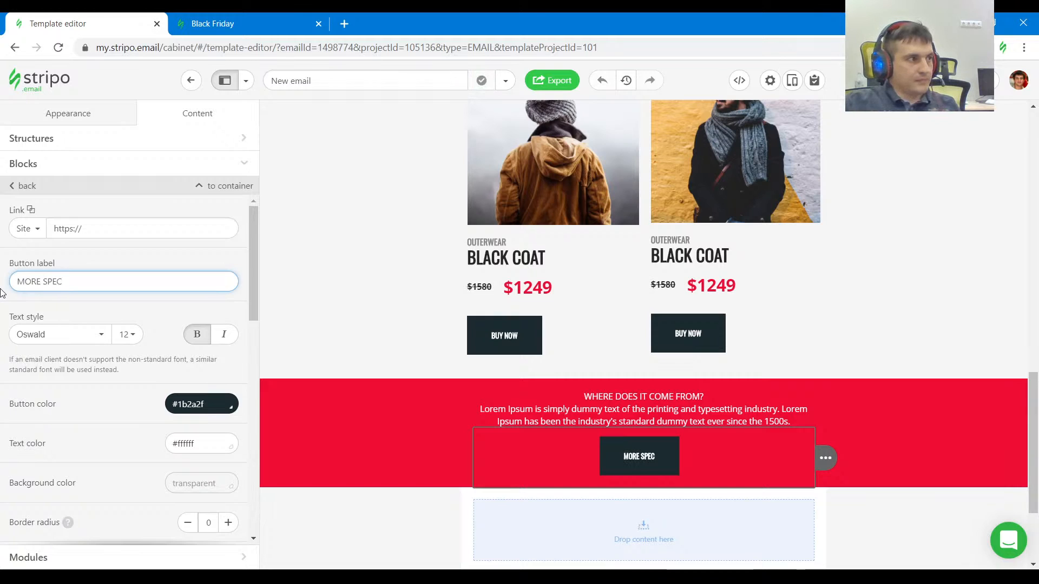
{"action": "key", "text": "ctrl+z"}
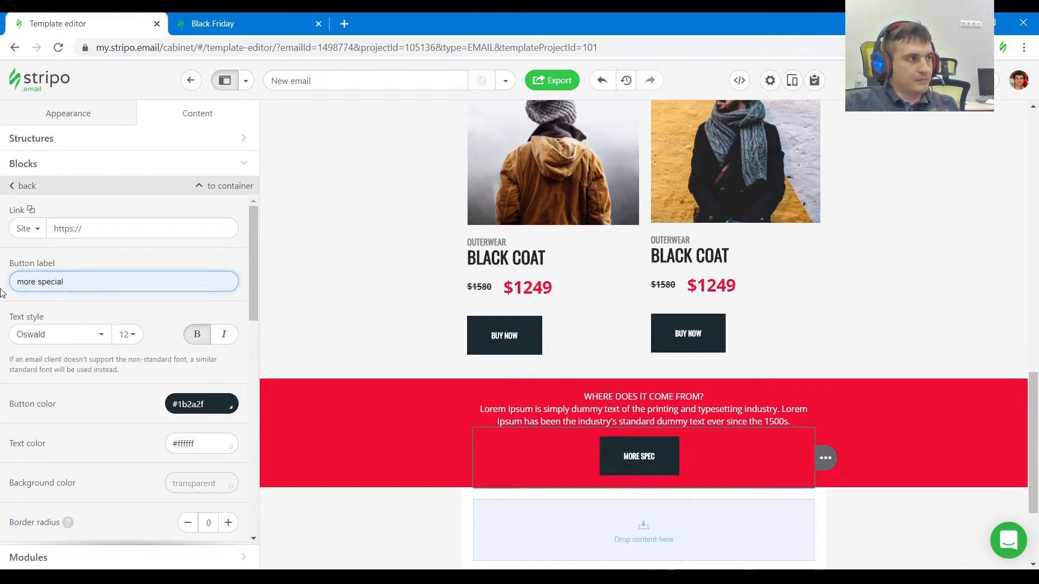
{"action": "key", "text": "ctrl+y"}
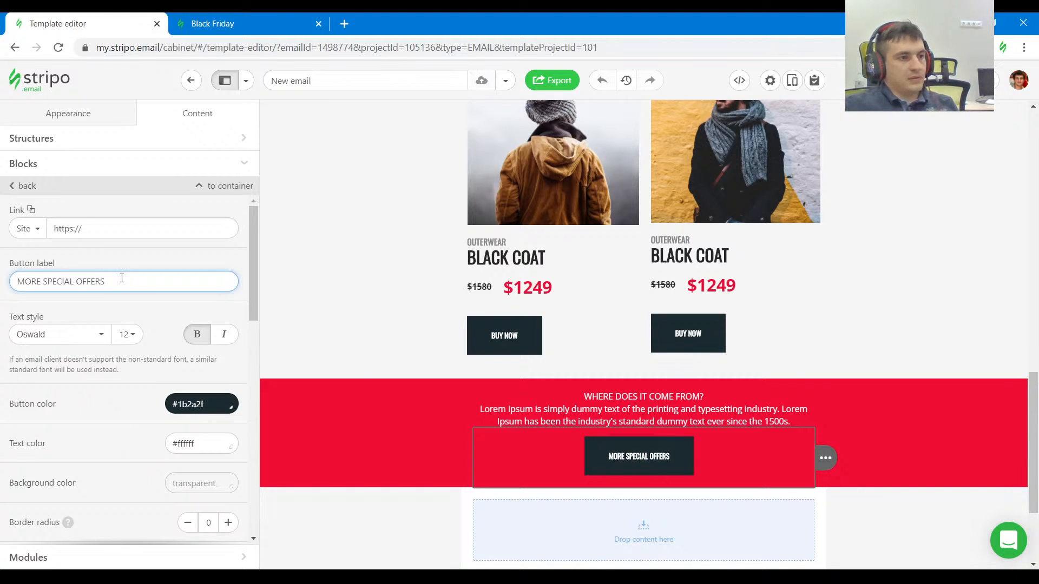
Inspect the red section in the reference and set the Lorem Ipsum paragraph's font size to 16.
{"action": "left_click", "coordinate": [296, 16]}
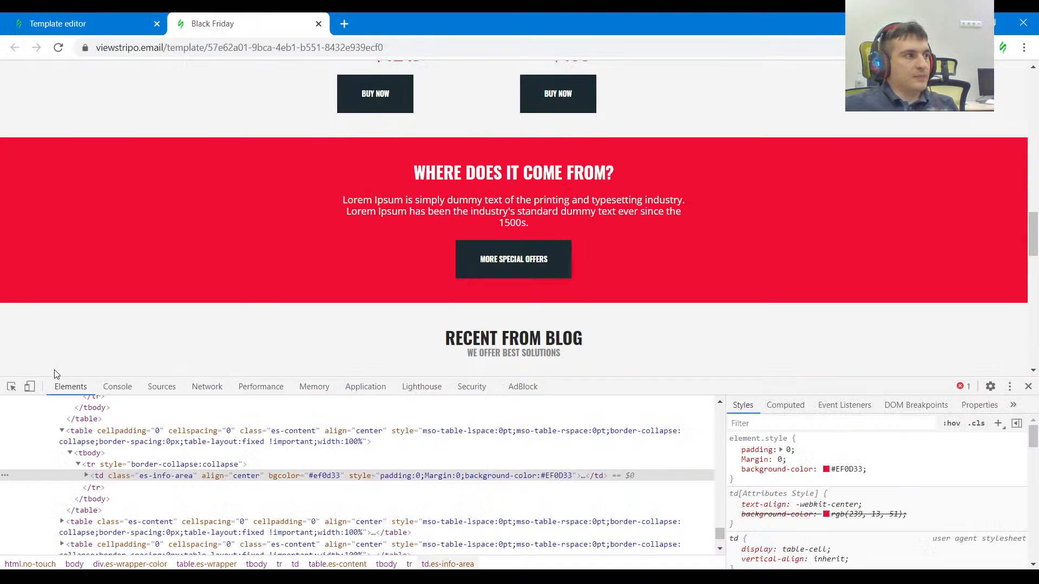
{"action": "left_click", "coordinate": [11, 386]}
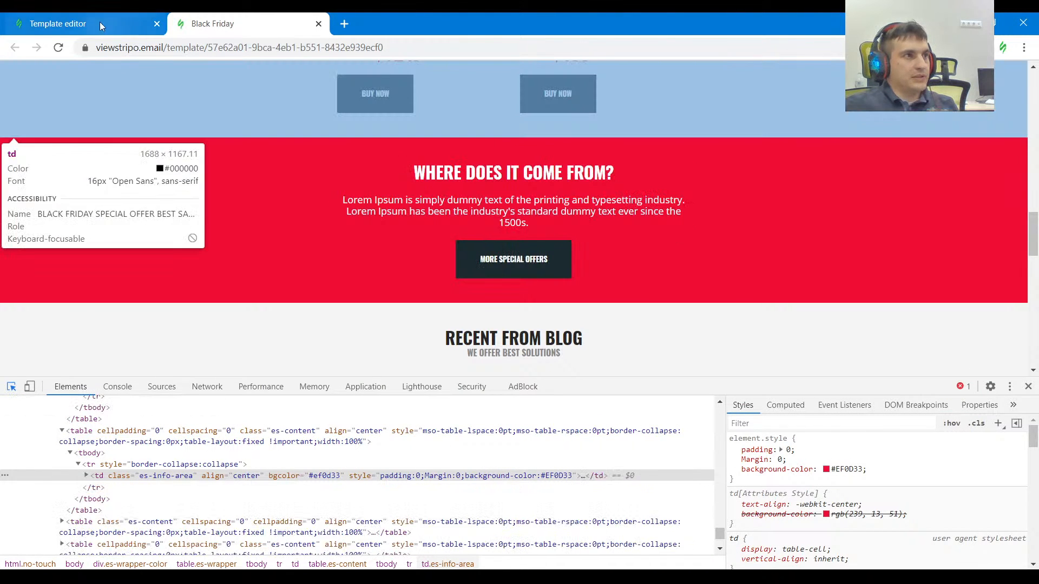
{"action": "left_click", "coordinate": [99, 21]}
{"action": "triple_click", "coordinate": [603, 411]}
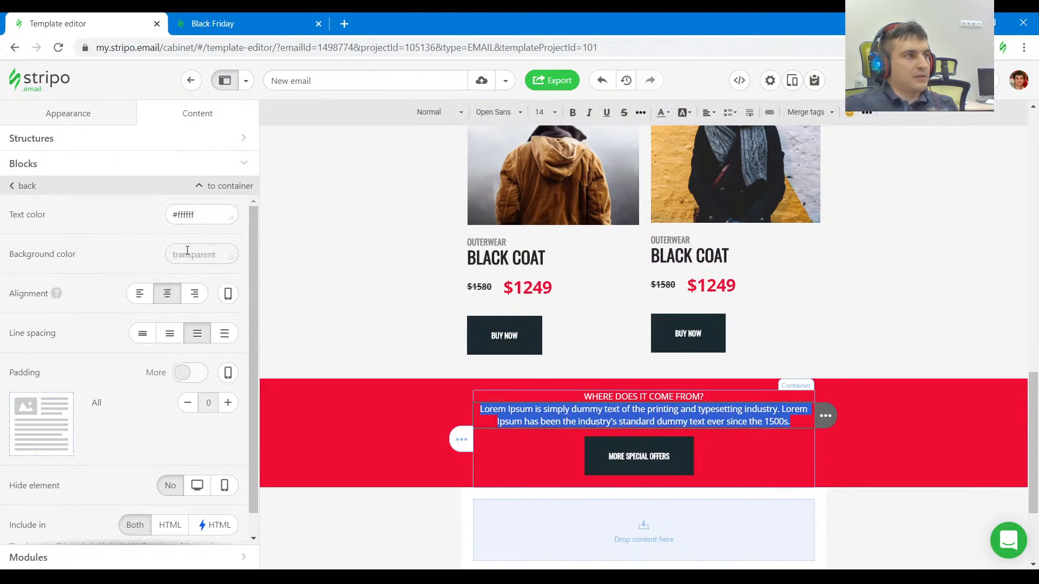
{"action": "left_click", "coordinate": [543, 114]}
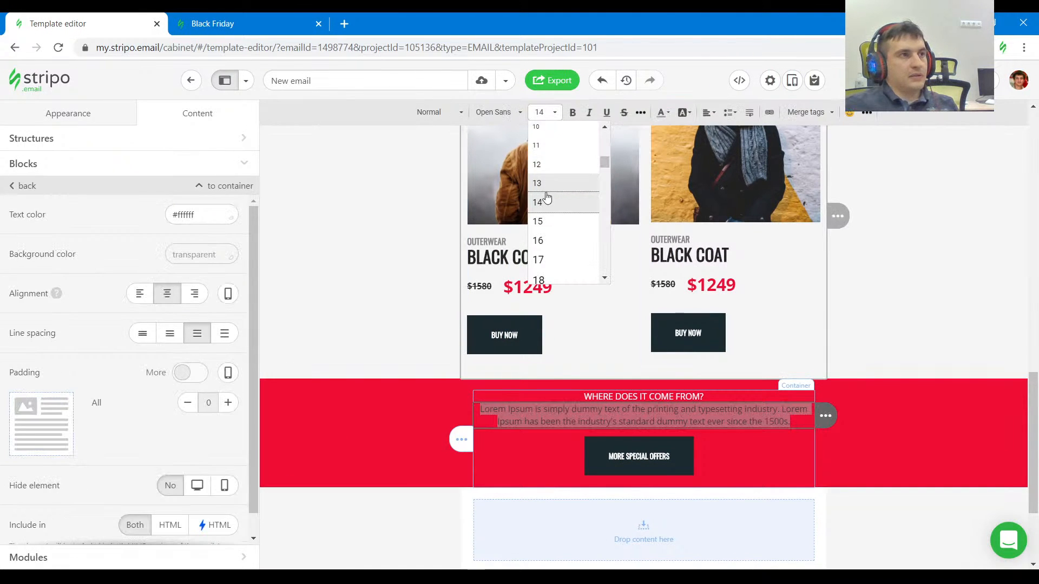
{"action": "left_click", "coordinate": [556, 236]}
Apply the Heading 1 style to the "WHERE DOES IT COME FROM?" text in the red section.
{"action": "triple_click", "coordinate": [665, 397]}
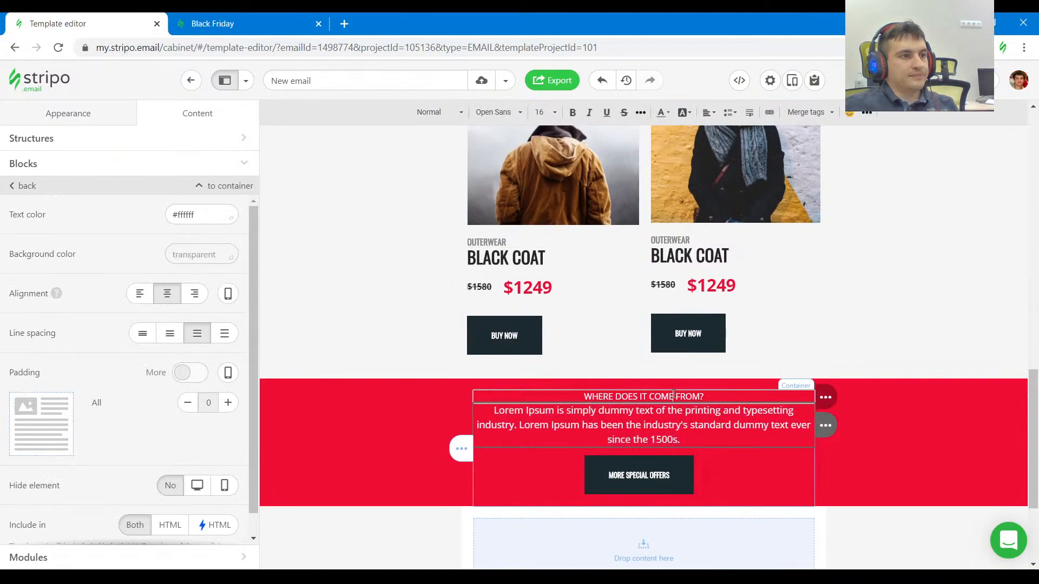
{"action": "left_click", "coordinate": [447, 115]}
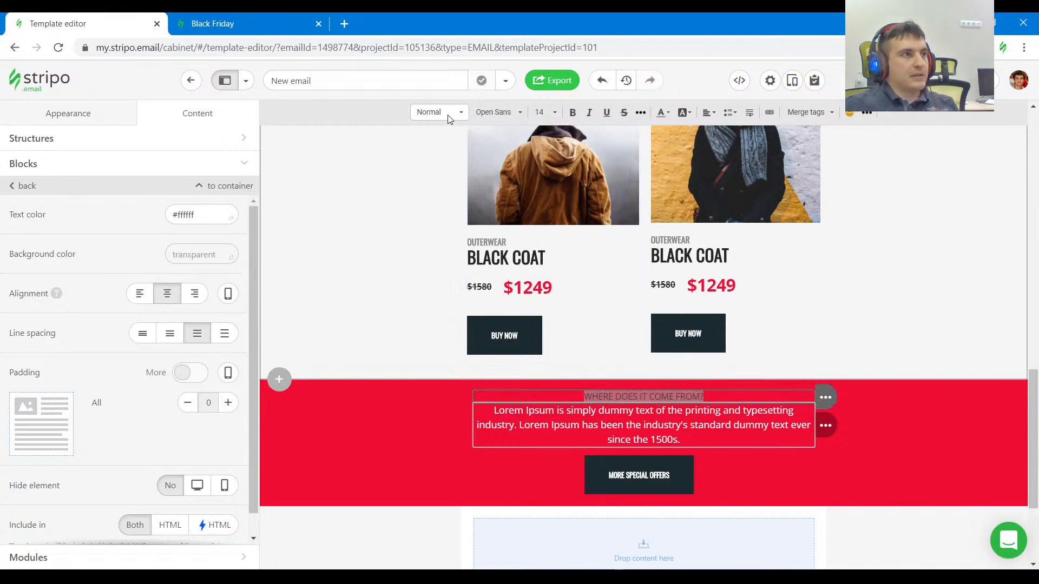
{"action": "left_click", "coordinate": [461, 182]}
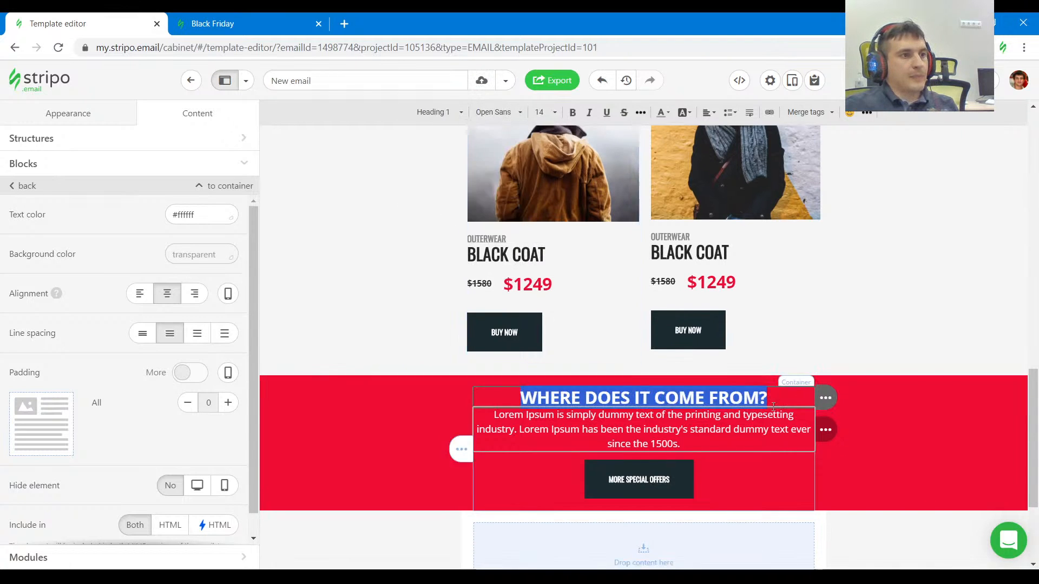
{"action": "scroll", "coordinate": [936, 431], "scroll_direction": "down", "scroll_amount": 3}
{"action": "scroll", "coordinate": [936, 431], "scroll_direction": "up", "scroll_amount": 2}
{"action": "left_click", "coordinate": [926, 467]}
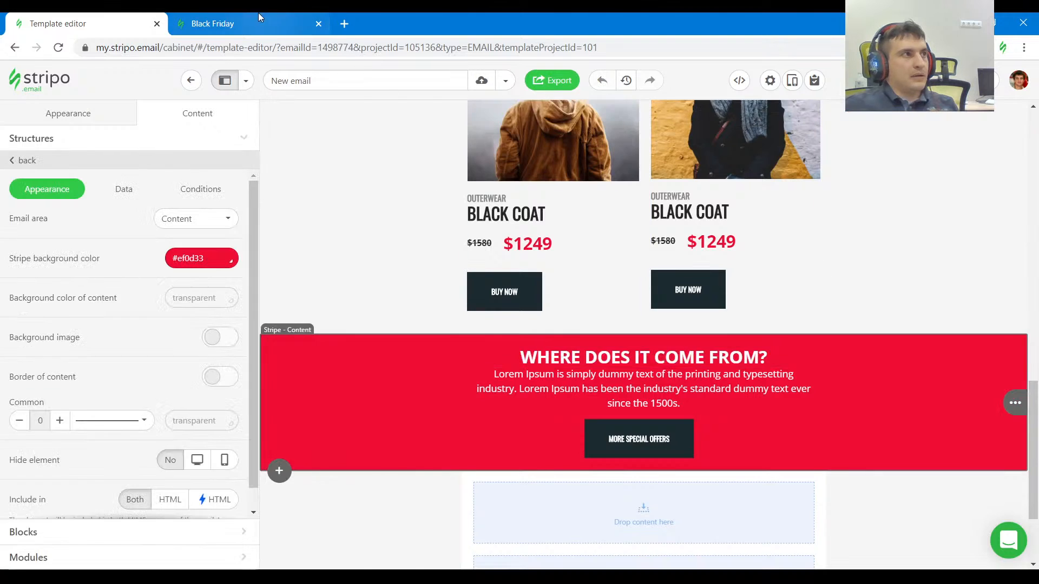
Inspect the red section's padding in the reference and set its structure's padding to 40 top and bottom, 10 left and right.
{"action": "left_click", "coordinate": [260, 21]}
{"action": "left_click", "coordinate": [10, 387]}
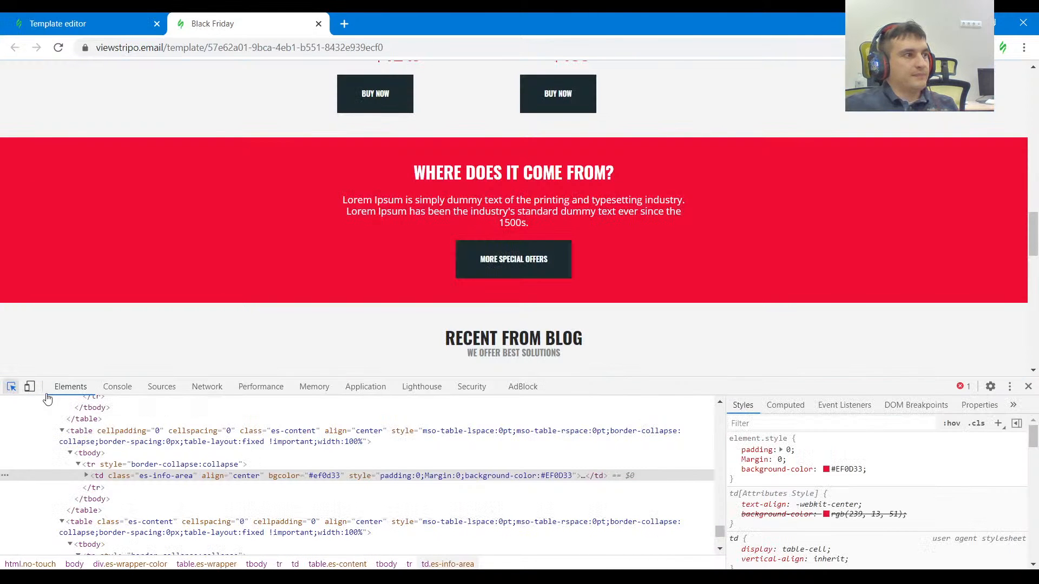
{"action": "scroll", "coordinate": [368, 239], "scroll_direction": "up", "scroll_amount": 1}
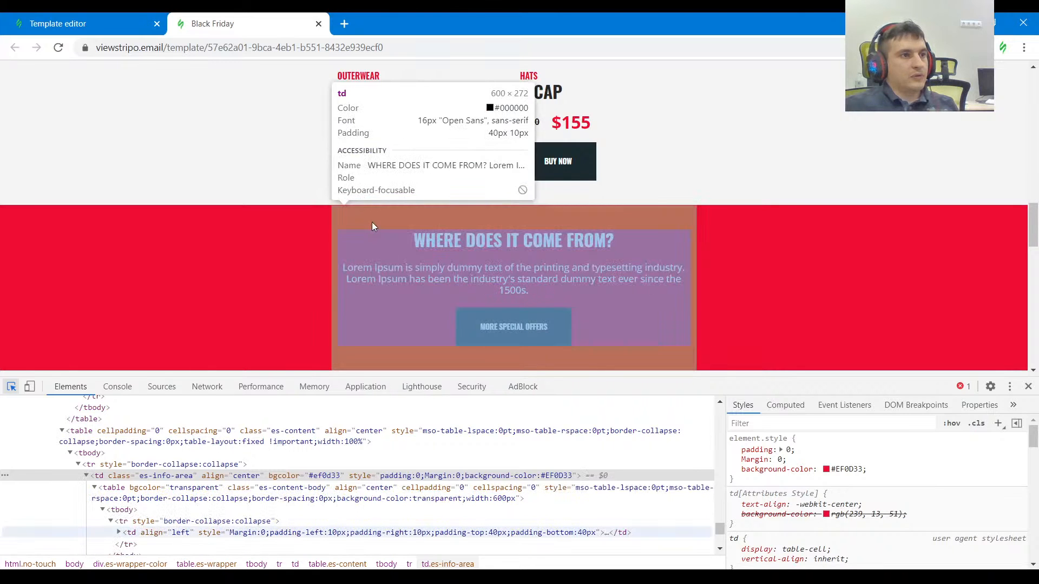
{"action": "key", "text": "ctrl+Tab"}
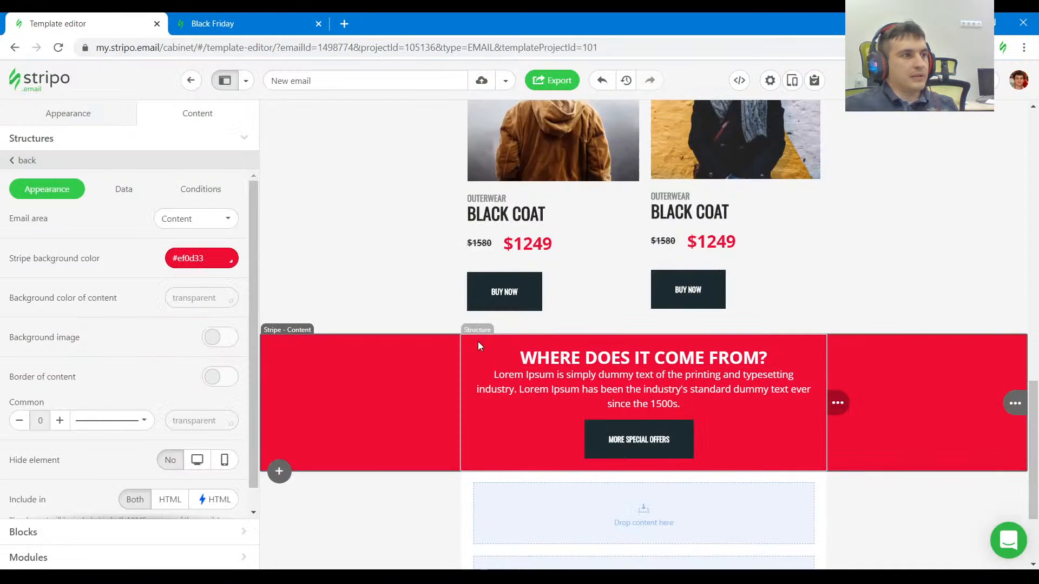
{"action": "scroll", "coordinate": [63, 508], "scroll_direction": "down", "scroll_amount": 2}
{"action": "left_click", "coordinate": [227, 398]}
{"action": "left_click", "coordinate": [227, 397]}
{"action": "left_click", "coordinate": [227, 398]}
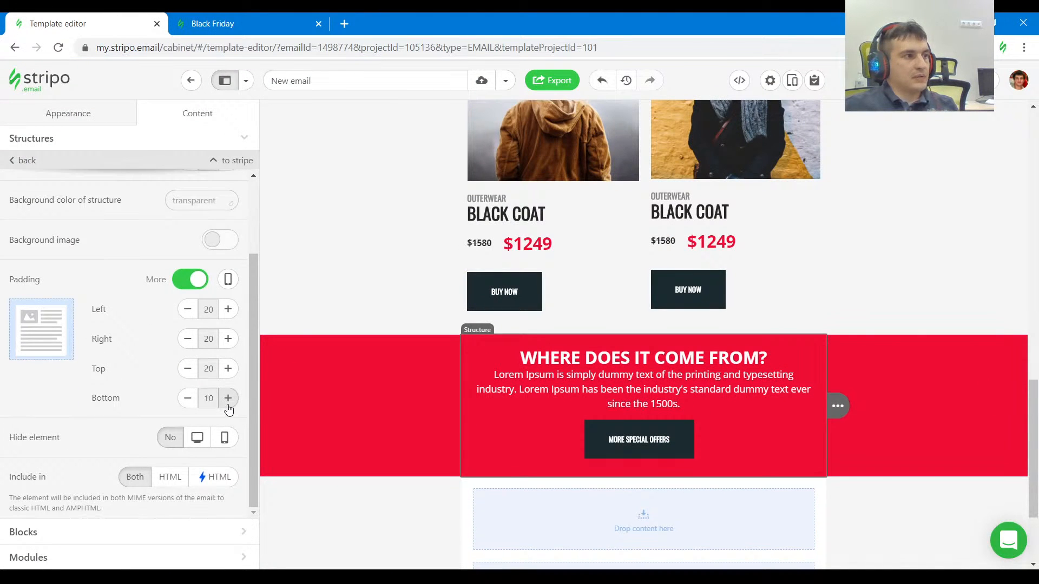
{"action": "left_click", "coordinate": [228, 397]}
{"action": "left_click", "coordinate": [228, 397]}
{"action": "left_click", "coordinate": [228, 397]}
{"action": "left_click", "coordinate": [227, 398]}
{"action": "left_click", "coordinate": [228, 398]}
{"action": "left_click", "coordinate": [228, 369]}
{"action": "left_click", "coordinate": [228, 368]}
{"action": "left_click", "coordinate": [228, 368]}
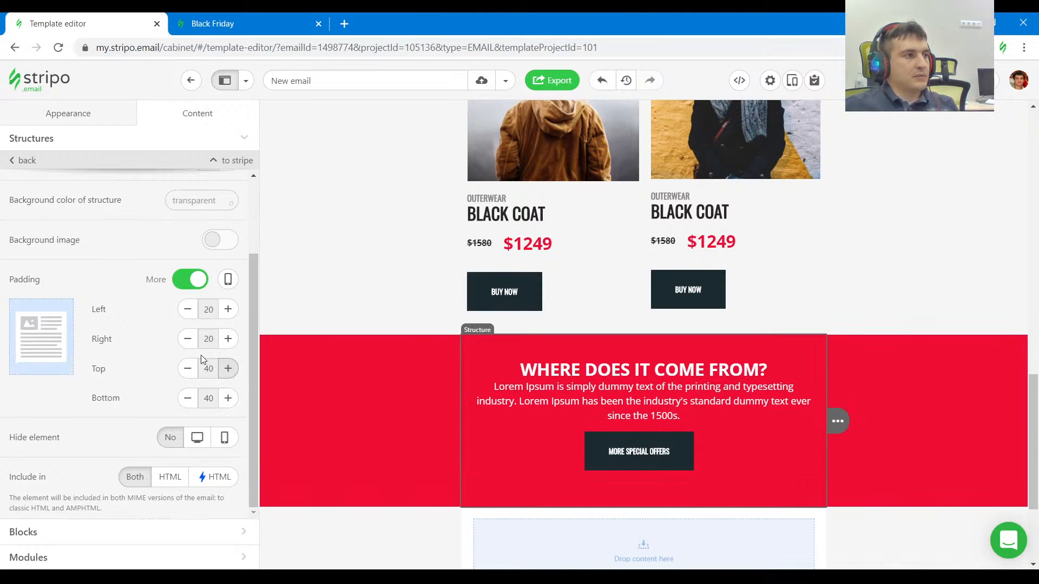
{"action": "left_click", "coordinate": [188, 339]}
{"action": "left_click", "coordinate": [188, 339]}
{"action": "left_click", "coordinate": [187, 309]}
{"action": "left_click", "coordinate": [187, 308]}
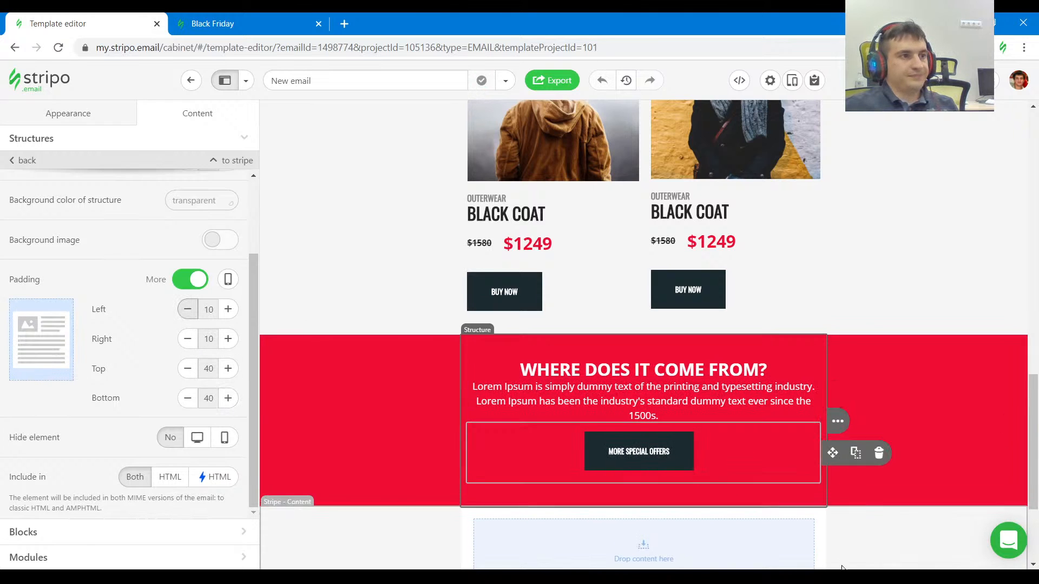
Compare the paragraph and MORE SPECIAL OFFERS button styling in the reference with the template button's internal and external padding.
{"action": "left_click", "coordinate": [275, 22]}
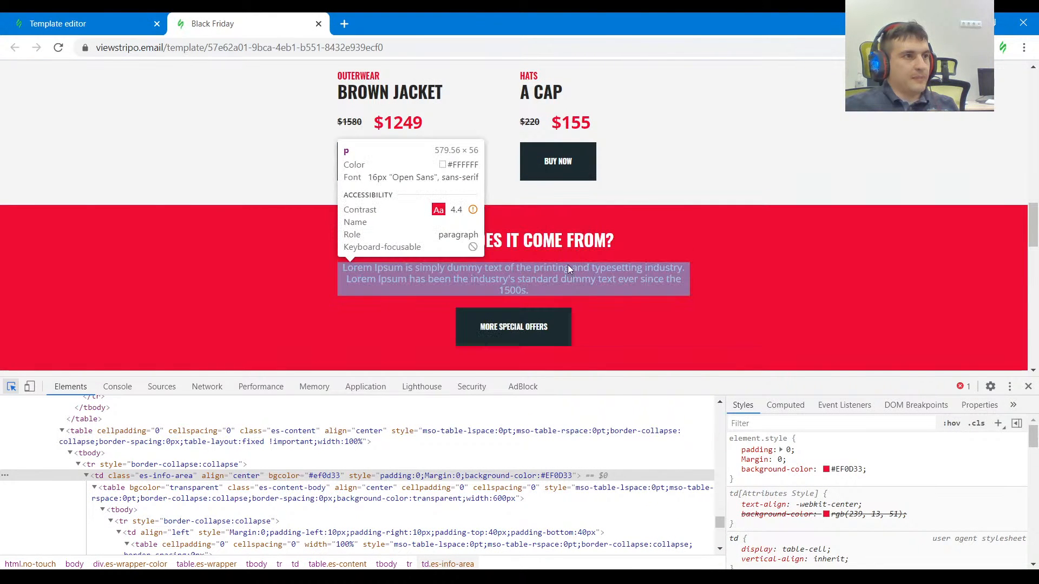
{"action": "left_click", "coordinate": [110, 25]}
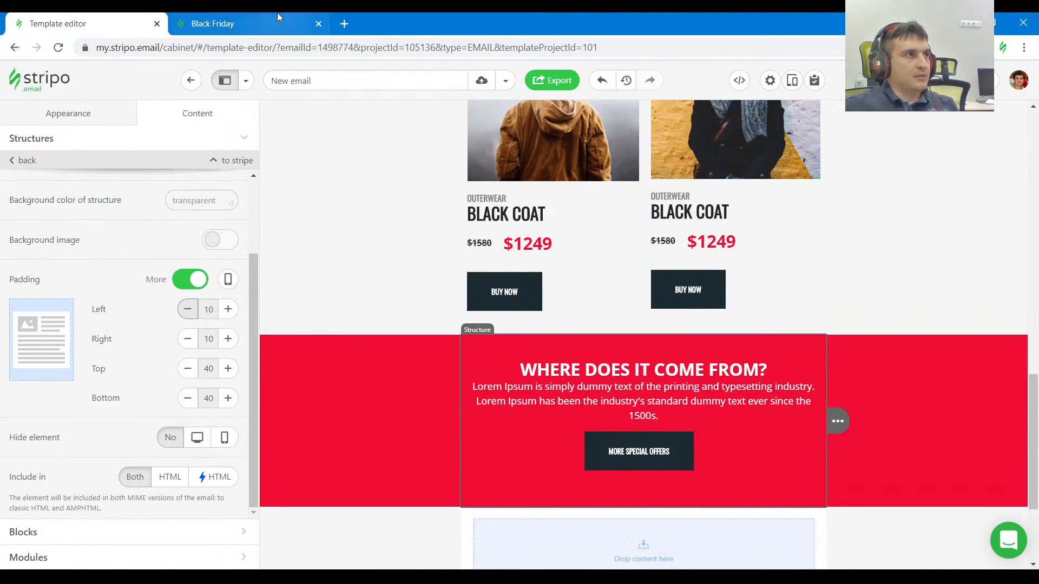
{"action": "left_click", "coordinate": [227, 23]}
{"action": "left_click", "coordinate": [469, 328]}
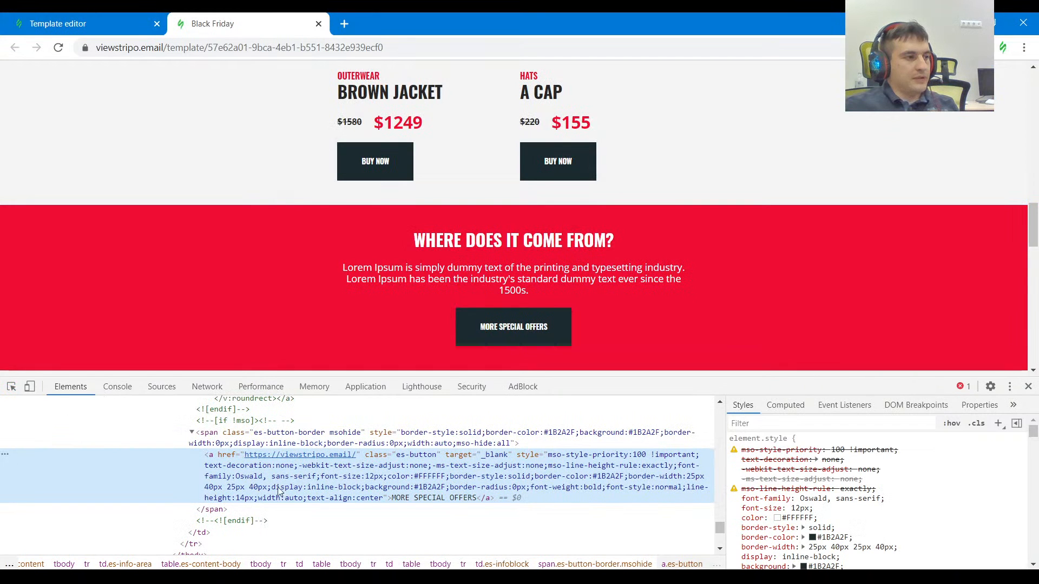
{"action": "left_click", "coordinate": [108, 23]}
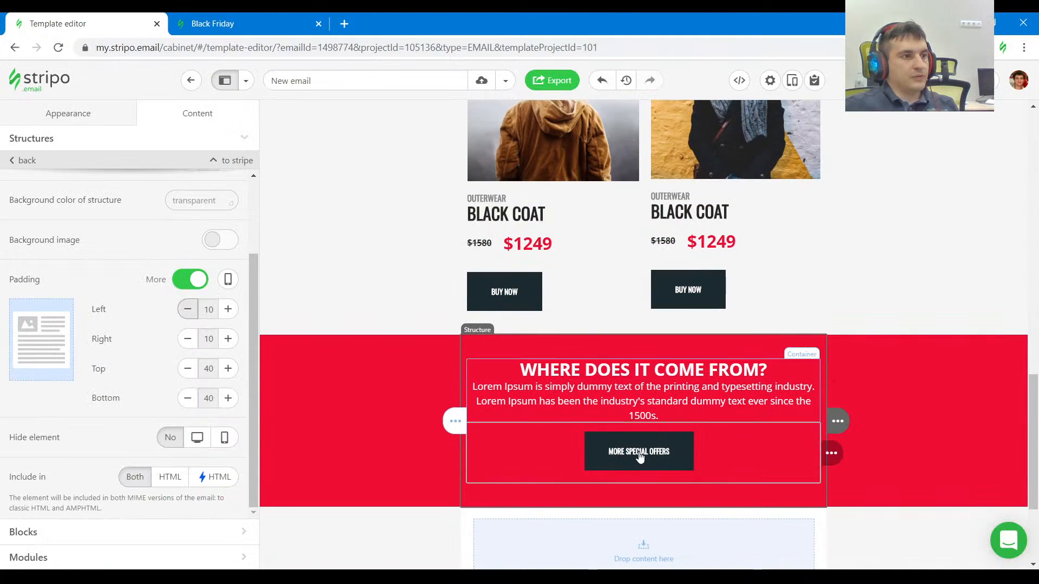
{"action": "scroll", "coordinate": [165, 359], "scroll_direction": "down", "scroll_amount": 7}
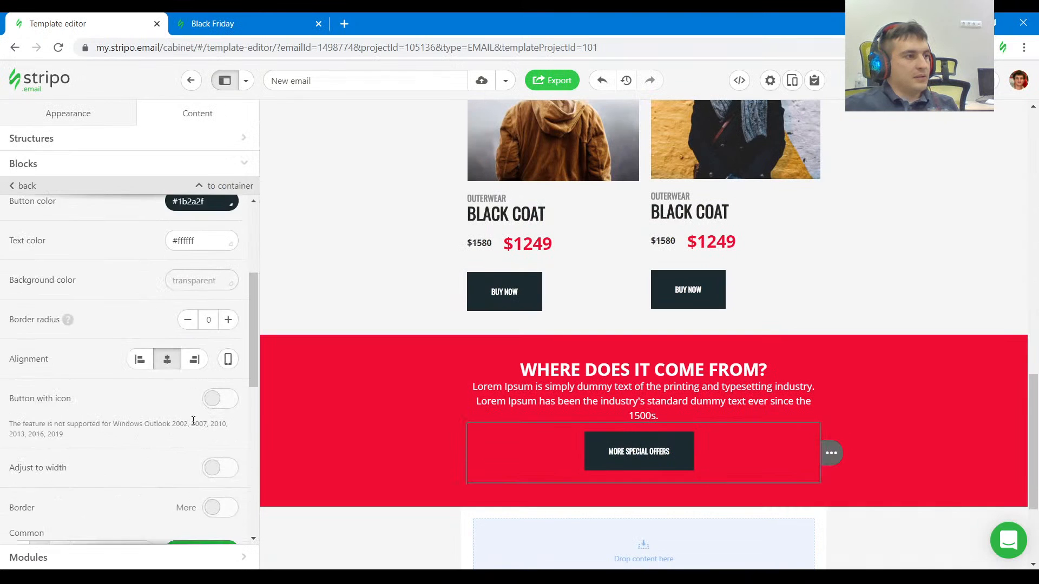
{"action": "scroll", "coordinate": [213, 452], "scroll_direction": "down", "scroll_amount": 3}
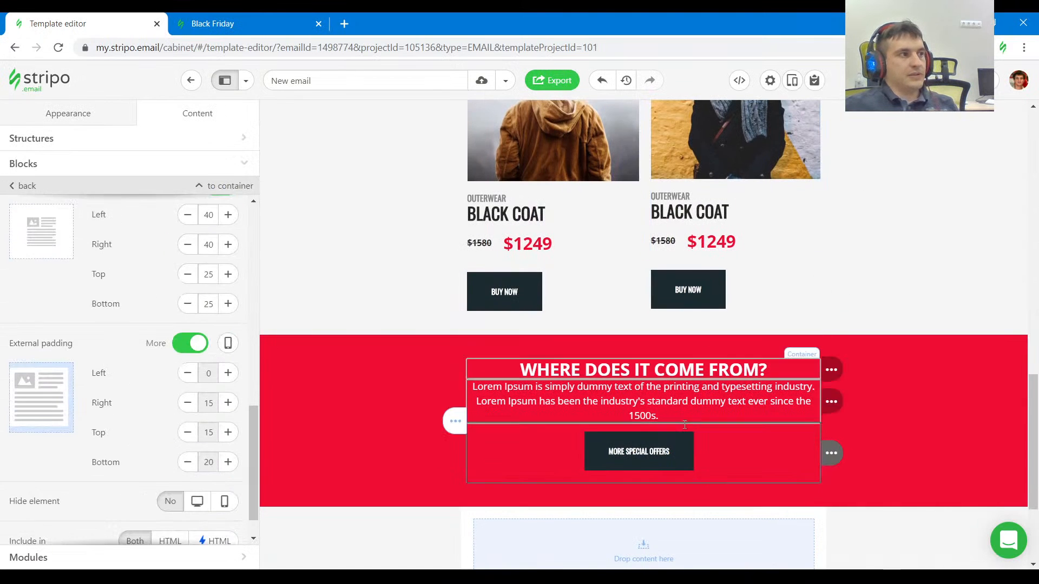
{"action": "scroll", "coordinate": [903, 442], "scroll_direction": "down", "scroll_amount": 1}
{"action": "scroll", "coordinate": [904, 447], "scroll_direction": "down", "scroll_amount": 2}
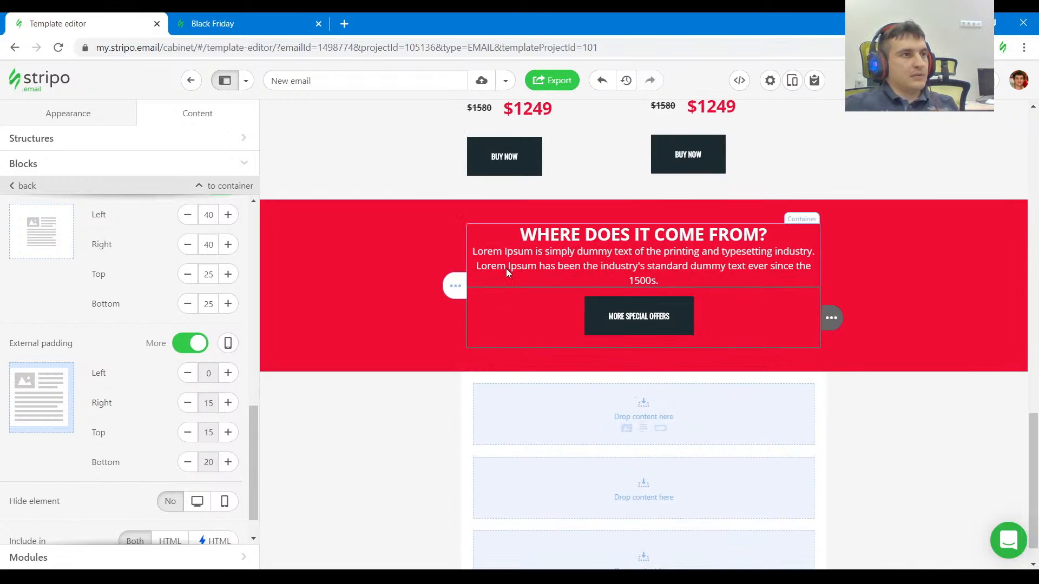
Inspect the Lorem Ipsum paragraph's spacing in the reference and set its text block's top and bottom padding to 20.
{"action": "left_click", "coordinate": [266, 17]}
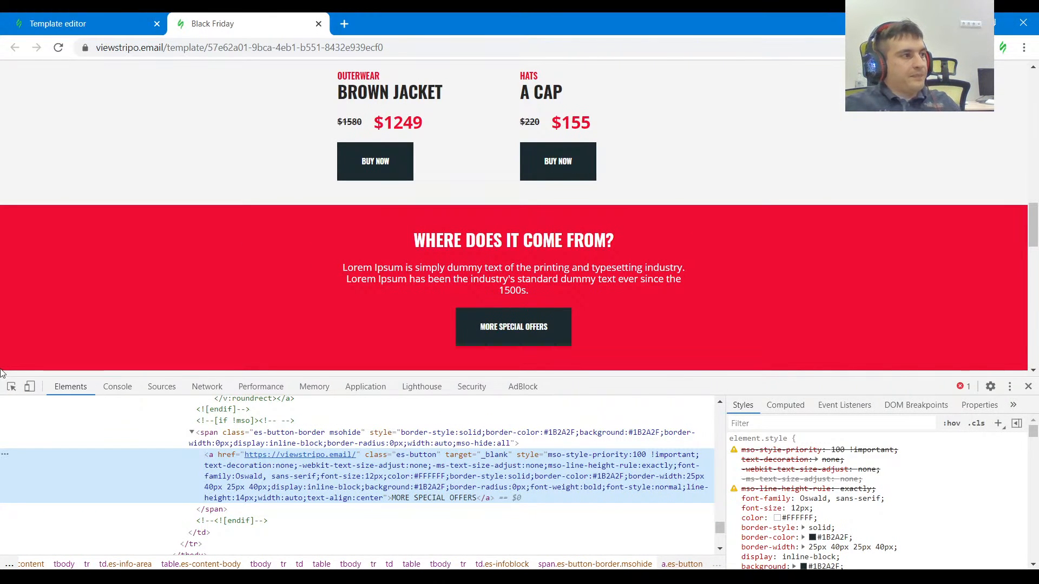
{"action": "left_click", "coordinate": [11, 386]}
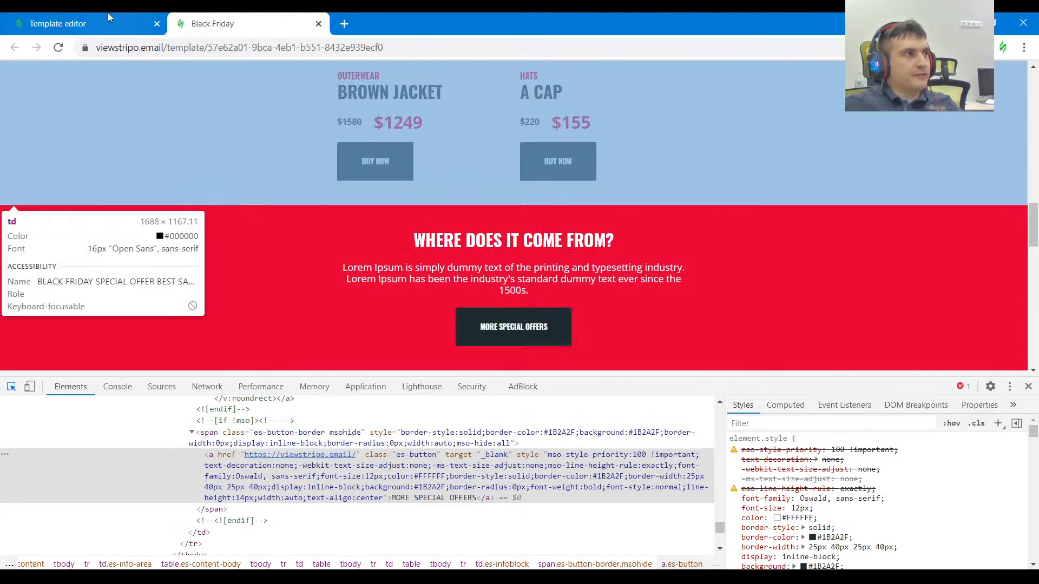
{"action": "left_click", "coordinate": [58, 23]}
{"action": "left_click", "coordinate": [553, 247]}
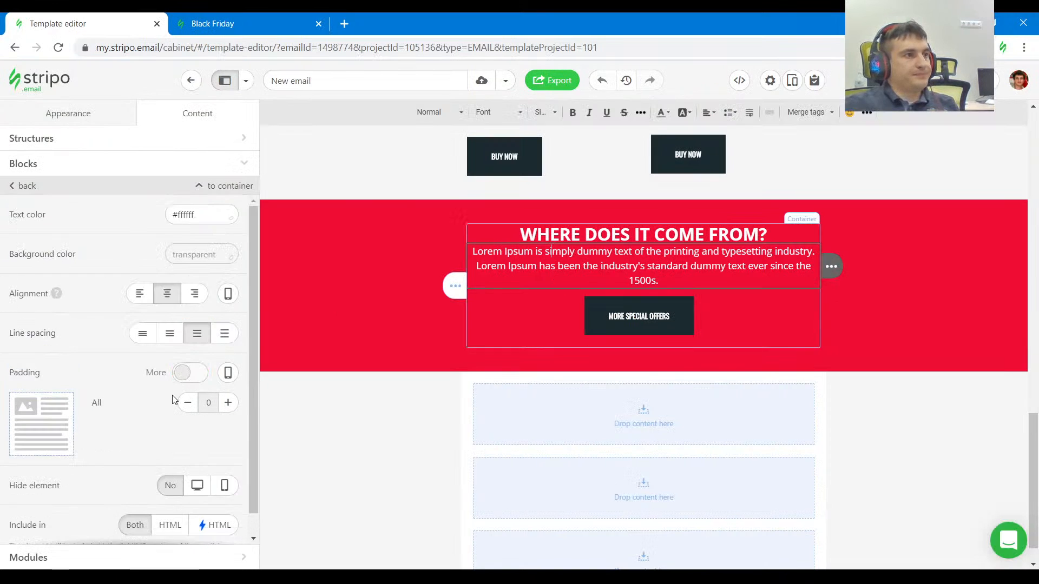
{"action": "left_click", "coordinate": [196, 345]}
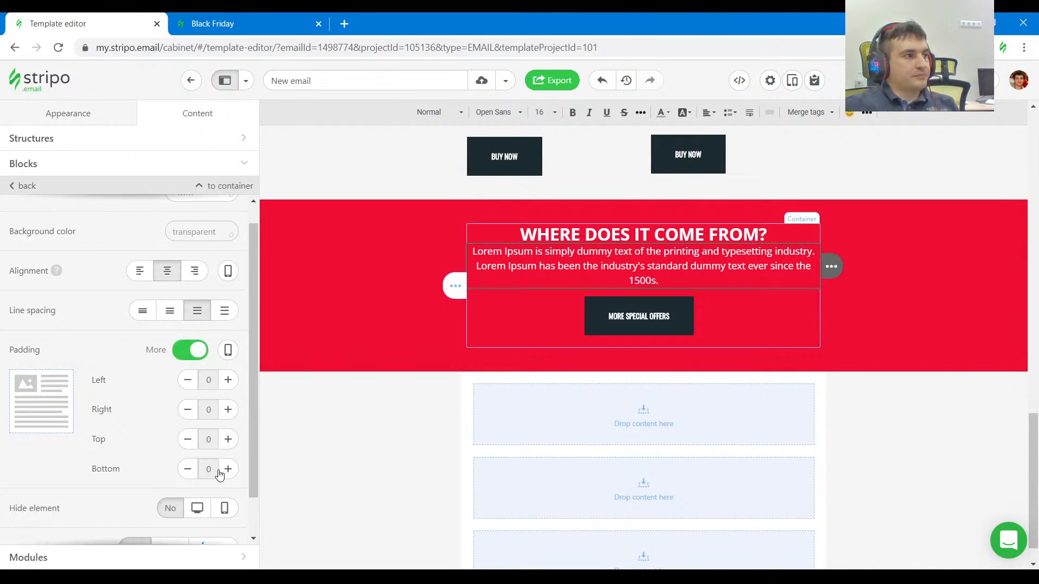
{"action": "left_click", "coordinate": [227, 439]}
{"action": "left_click", "coordinate": [228, 439]}
{"action": "left_click", "coordinate": [228, 469]}
{"action": "left_click", "coordinate": [228, 469]}
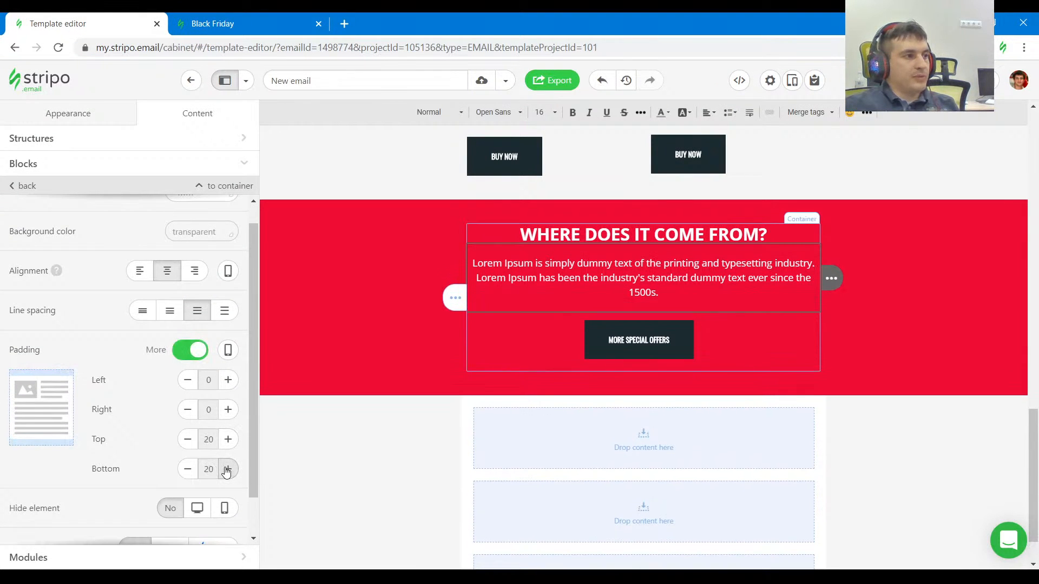
{"action": "left_click", "coordinate": [925, 431]}
{"action": "scroll", "coordinate": [923, 429], "scroll_direction": "down", "scroll_amount": 1}
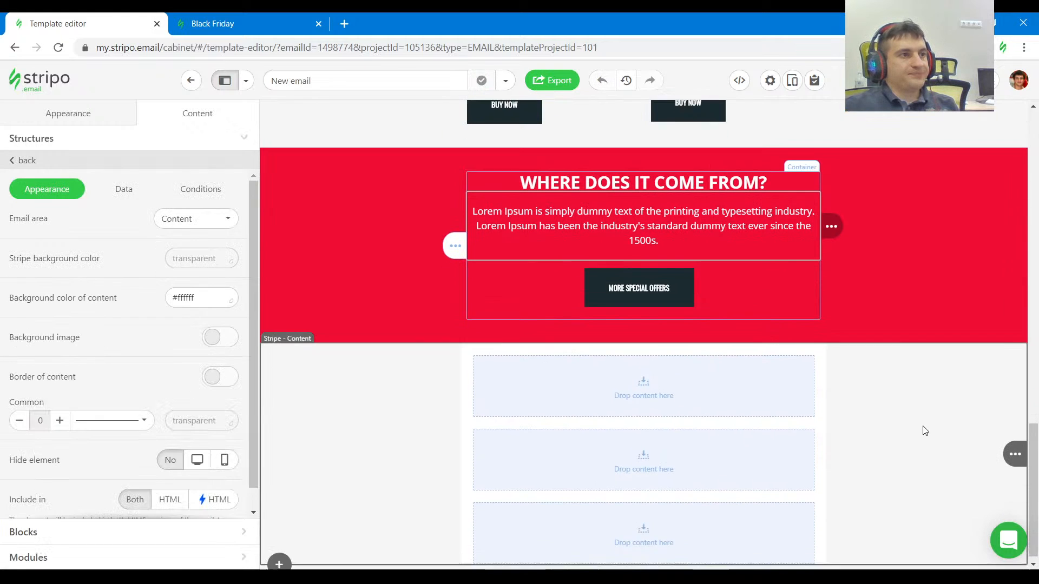
Check the blog heading in the reference, duplicate the SPECIAL OFFER heading structure and place the copy directly below the red section.
{"action": "left_click", "coordinate": [238, 23]}
{"action": "left_click_drag", "start_coordinate": [717, 383], "coordinate": [716, 521]}
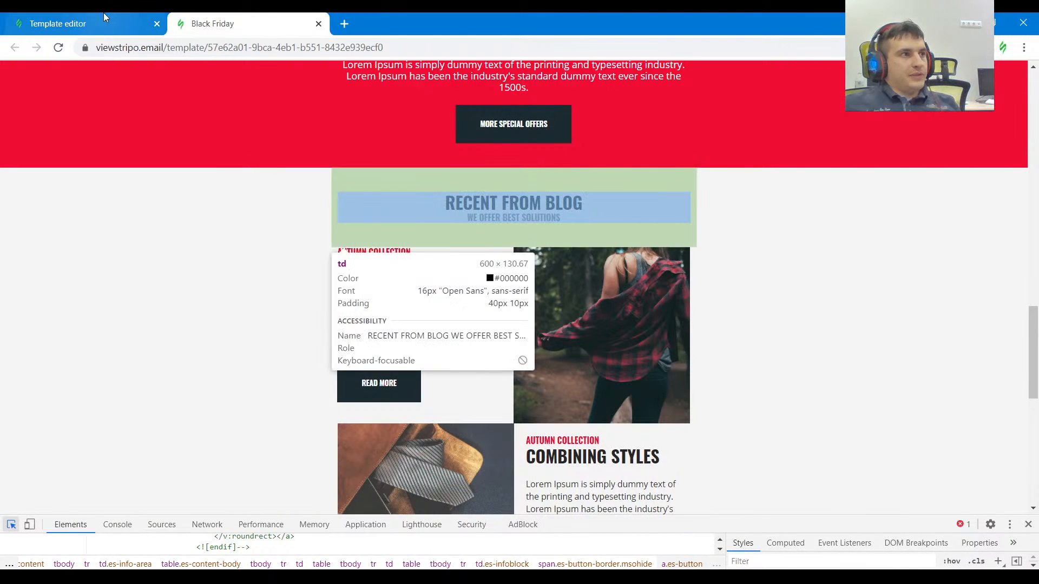
{"action": "left_click", "coordinate": [103, 14]}
{"action": "scroll", "coordinate": [385, 347], "scroll_direction": "up", "scroll_amount": 15}
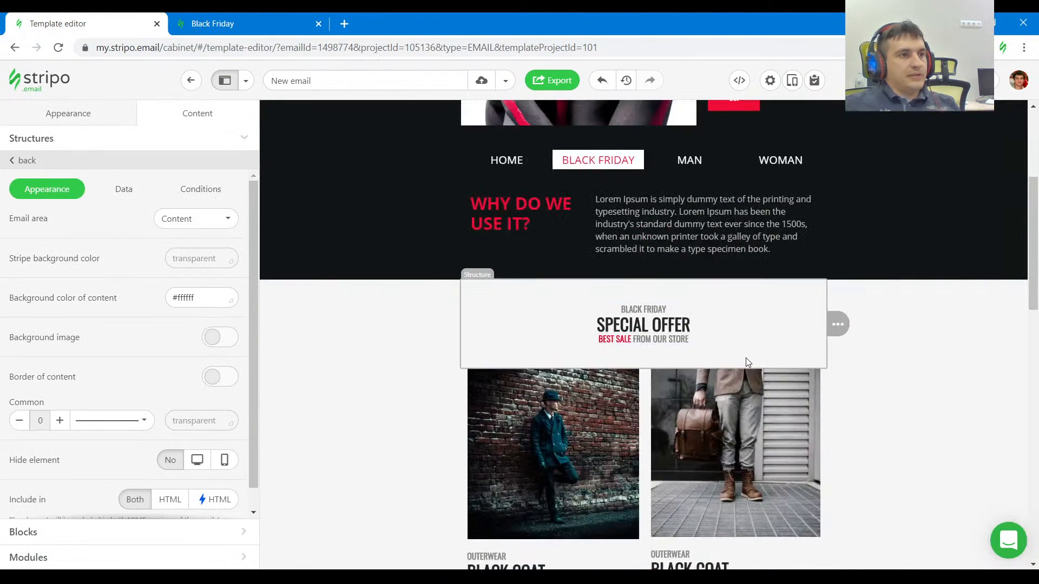
{"action": "left_click", "coordinate": [746, 362]}
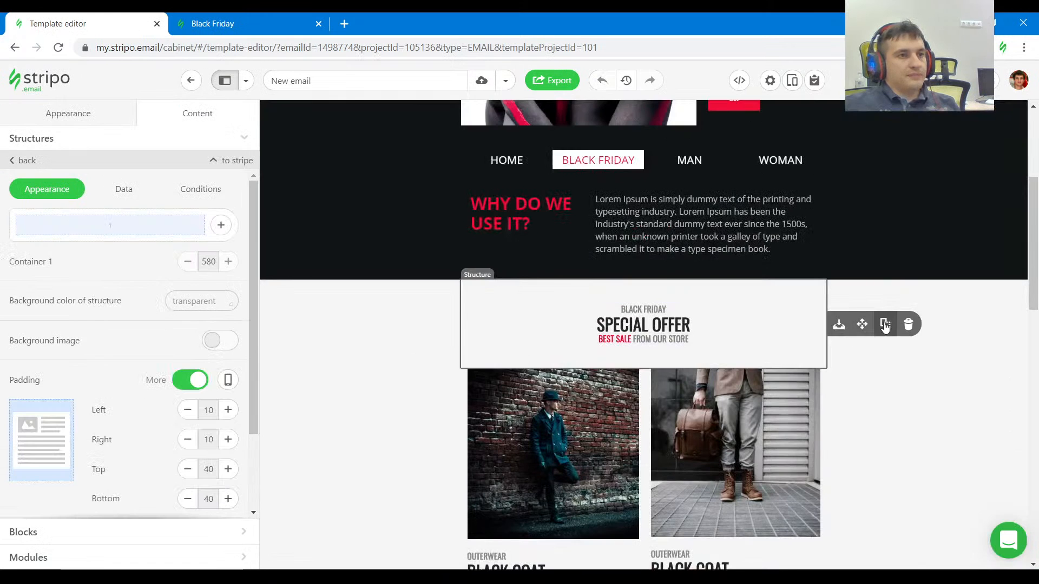
{"action": "left_click_drag", "start_coordinate": [885, 326], "coordinate": [656, 341]}
{"action": "scroll", "coordinate": [790, 434], "scroll_direction": "down", "scroll_amount": 8}
Set the content background color of the stripe below the red section to transparent.
{"action": "left_click", "coordinate": [373, 438]}
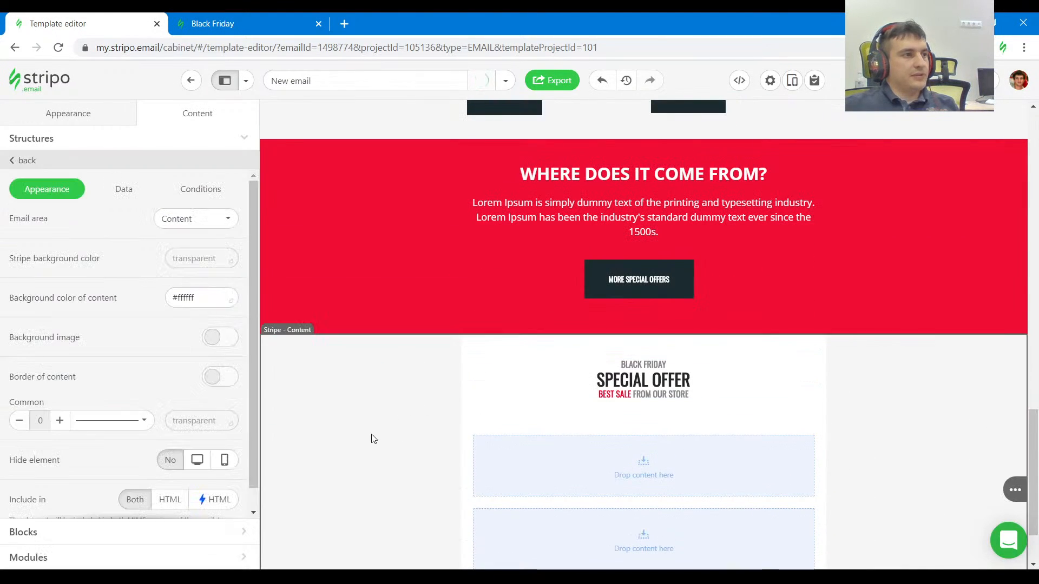
{"action": "left_click", "coordinate": [205, 303]}
{"action": "left_click", "coordinate": [165, 393]}
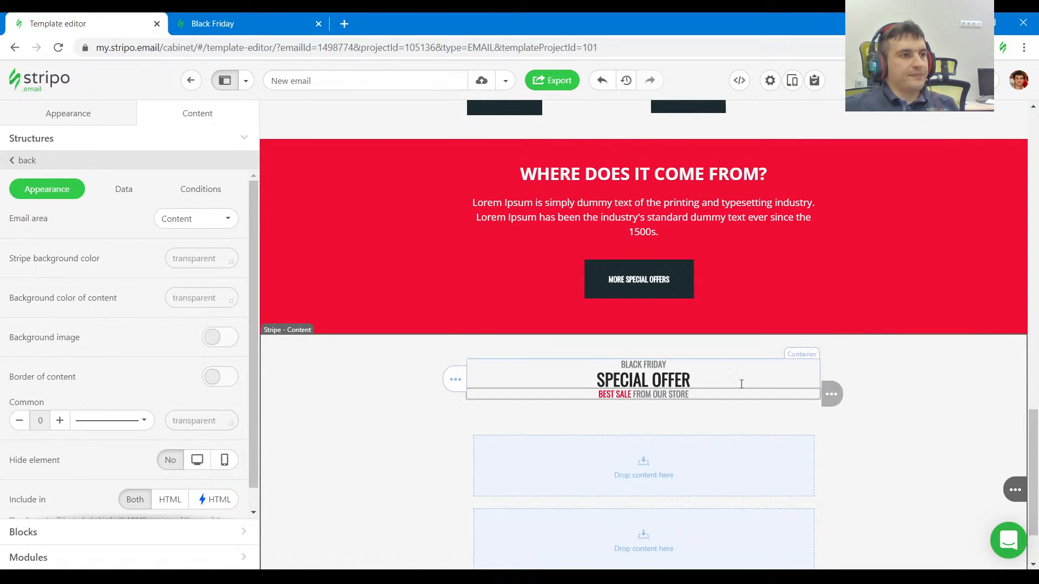
Compare the copied heading with the reference and delete its BLACK FRIDAY text line.
{"action": "left_click", "coordinate": [195, 17]}
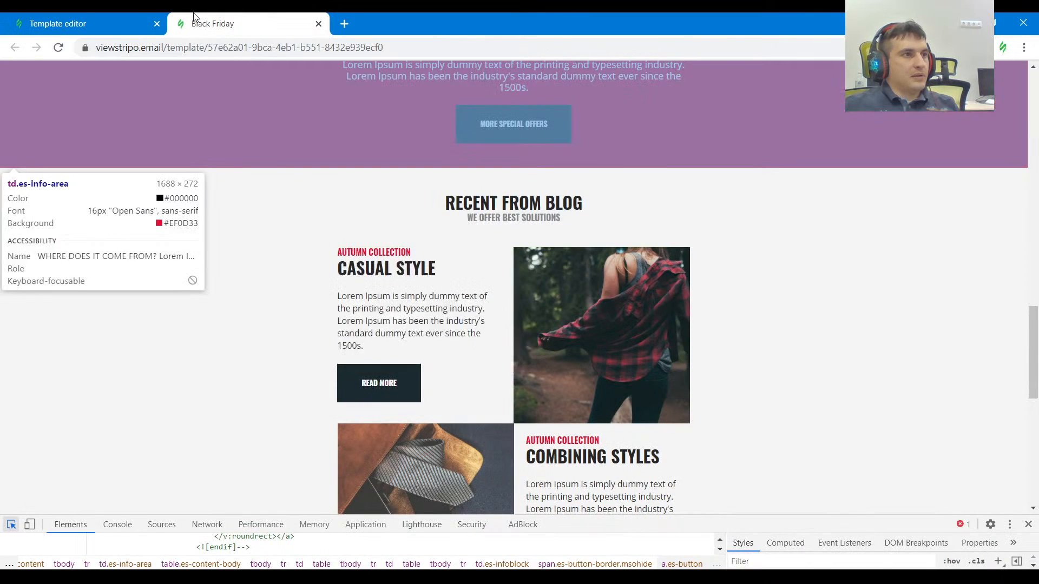
{"action": "left_click", "coordinate": [105, 20]}
{"action": "left_click", "coordinate": [879, 366]}
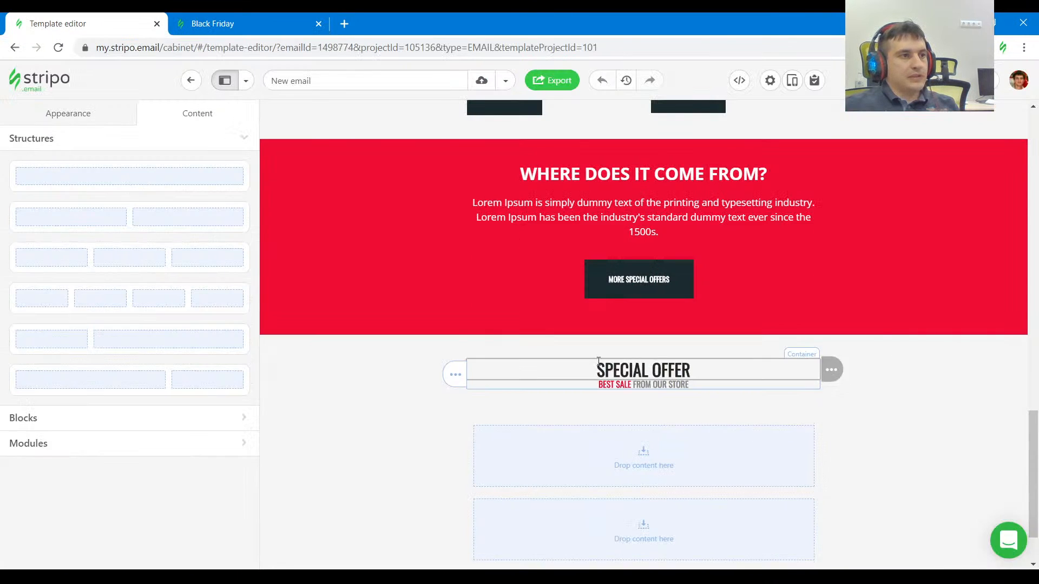
Copy RECENT FROM BLOG from the reference and replace the copied SPECIAL OFFER heading with it.
{"action": "left_click", "coordinate": [217, 23]}
{"action": "left_click", "coordinate": [560, 185]}
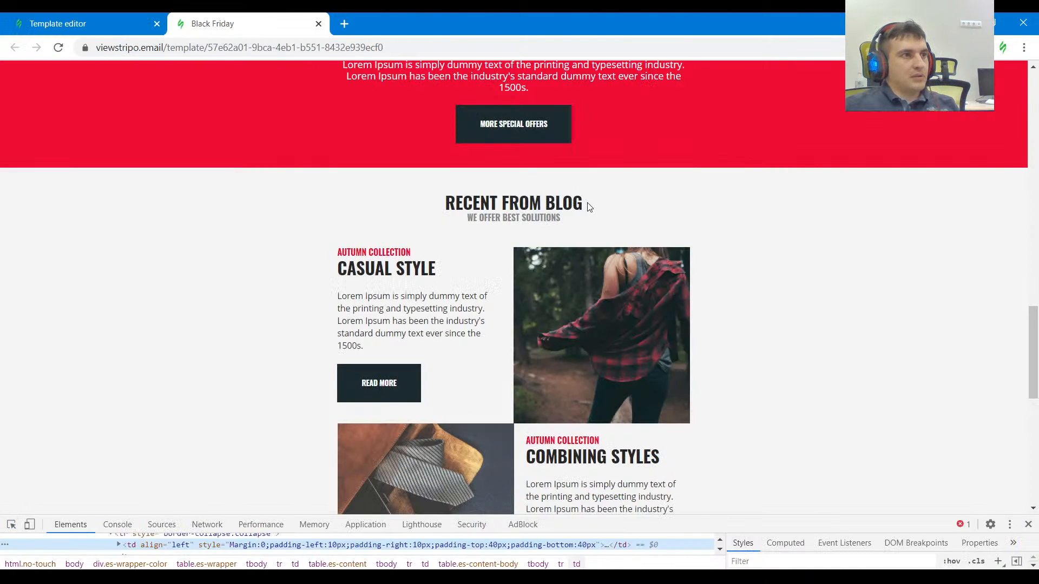
{"action": "left_click_drag", "start_coordinate": [590, 206], "coordinate": [444, 205]}
{"action": "key", "text": "ctrl+c"}
{"action": "left_click", "coordinate": [59, 20]}
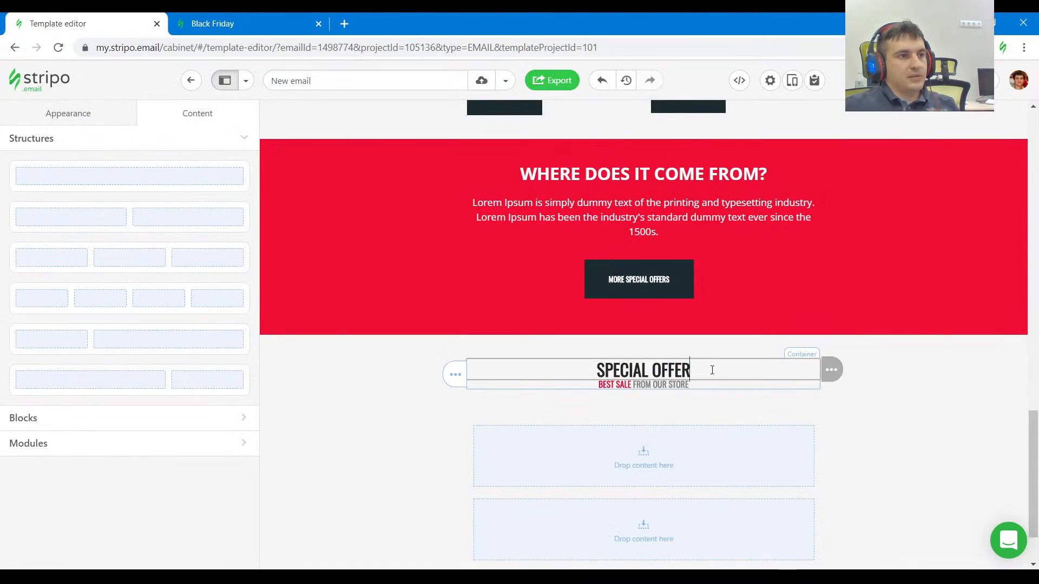
{"action": "triple_click", "coordinate": [643, 370]}
{"action": "key", "text": "ctrl+v"}
Copy WE OFFER BEST SOLUTIONS from the reference and replace the BEST SALE FROM OUR STORE subtitle with it in the block's HTML code.
{"action": "left_click", "coordinate": [233, 24]}
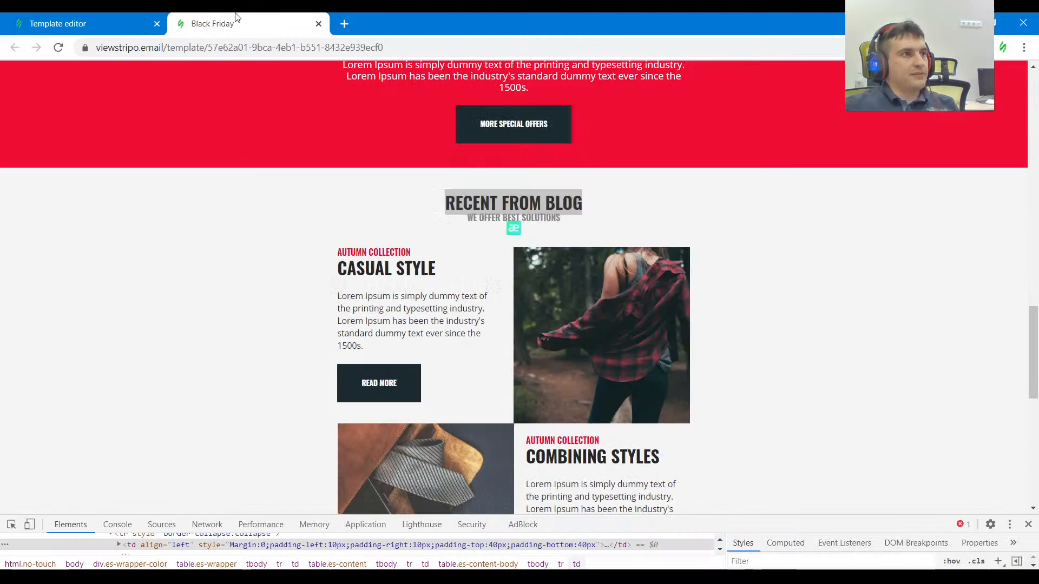
{"action": "left_click_drag", "start_coordinate": [575, 221], "coordinate": [447, 219]}
{"action": "key", "text": "ctrl+c"}
{"action": "left_click", "coordinate": [81, 24]}
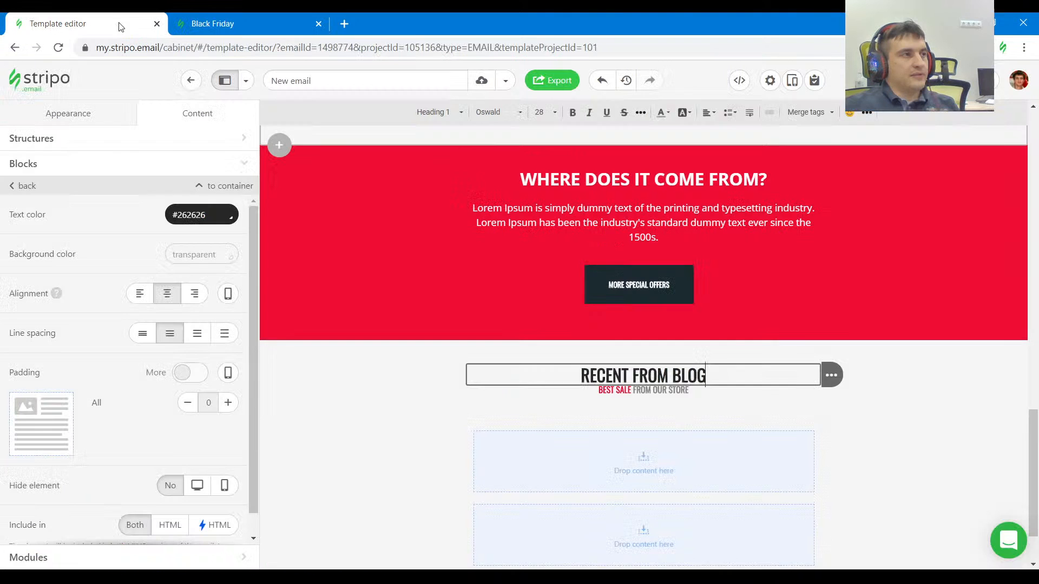
{"action": "left_click", "coordinate": [740, 82]}
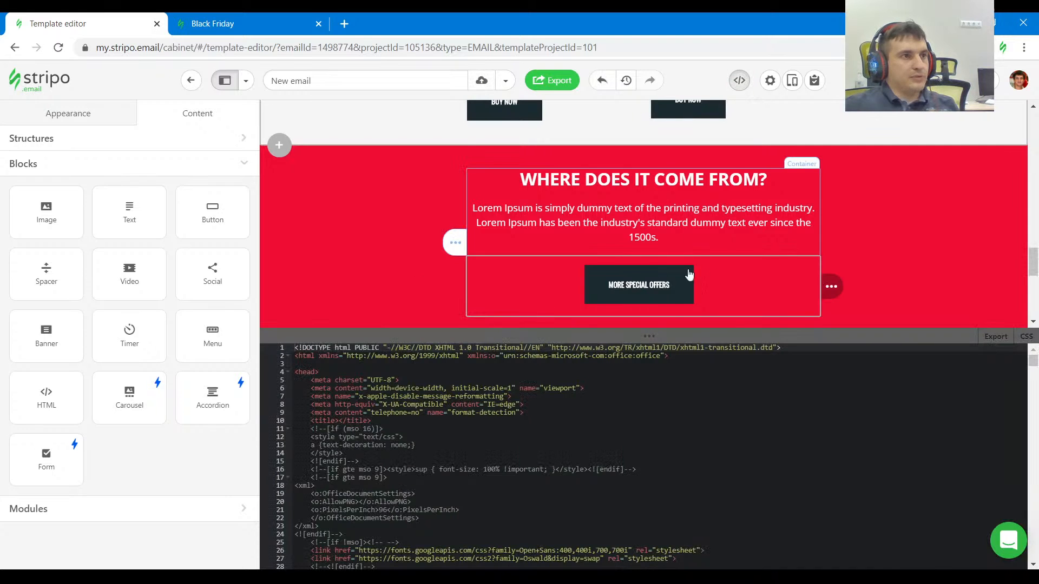
{"action": "scroll", "coordinate": [696, 267], "scroll_direction": "down", "scroll_amount": 5}
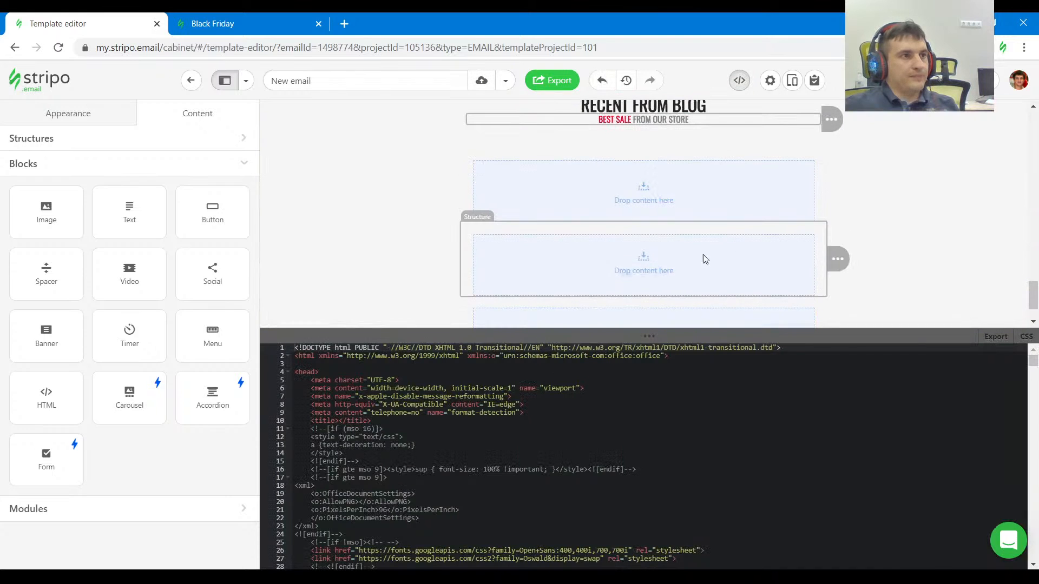
{"action": "left_click", "coordinate": [675, 120]}
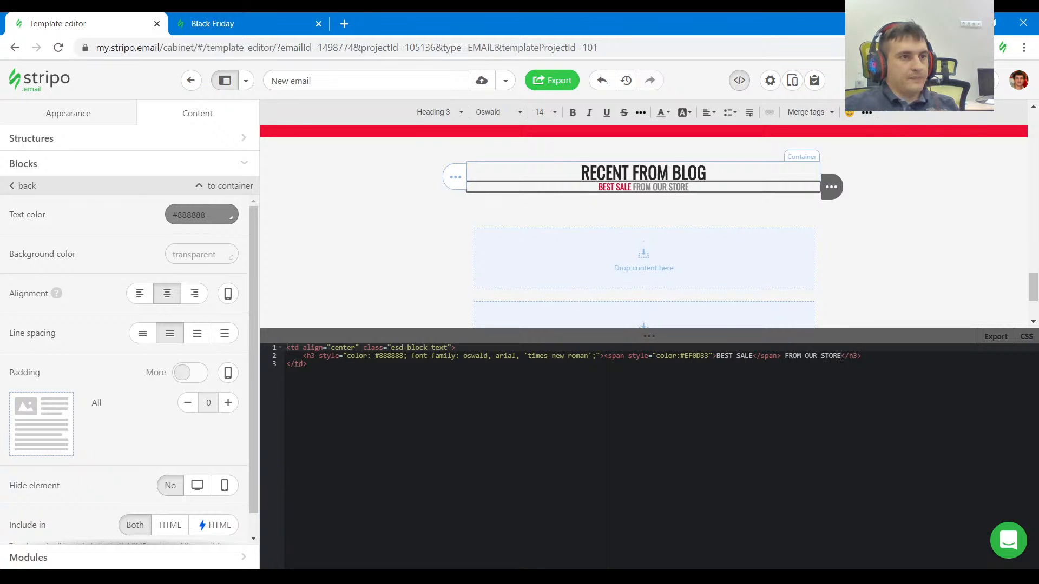
{"action": "left_click", "coordinate": [664, 356]}
{"action": "key", "text": "ctrl+v"}
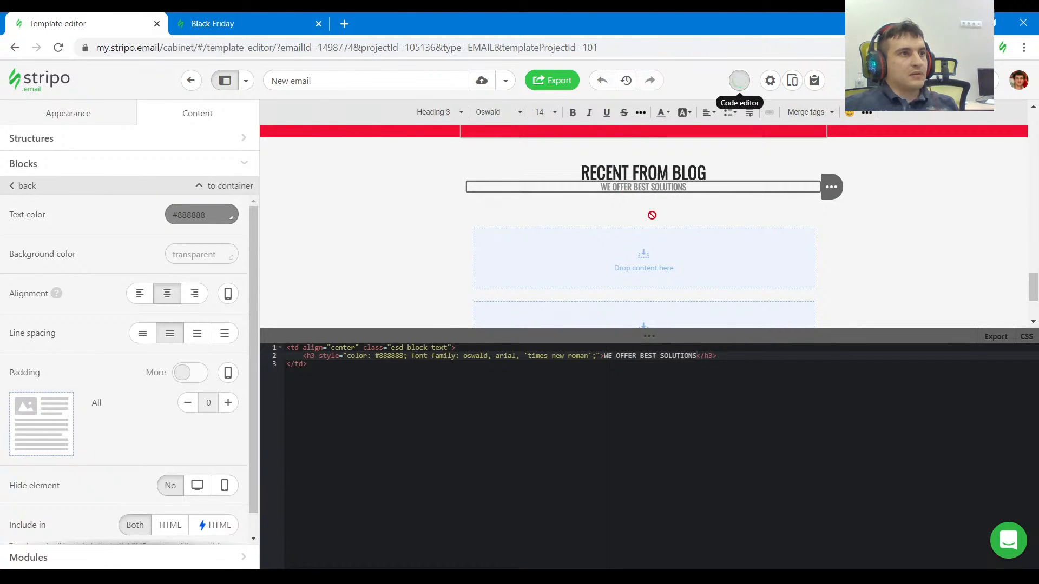
{"action": "left_click", "coordinate": [739, 81]}
Inspect the padding of the RECENT FROM BLOG section in the reference and compare it with the template structure's padding.
{"action": "left_click", "coordinate": [233, 23]}
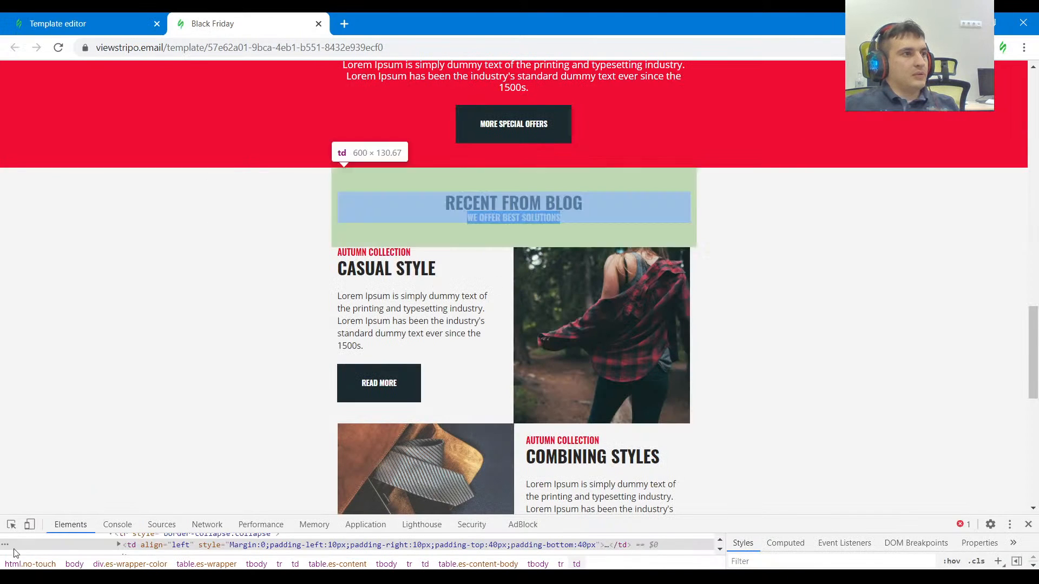
{"action": "left_click", "coordinate": [11, 525]}
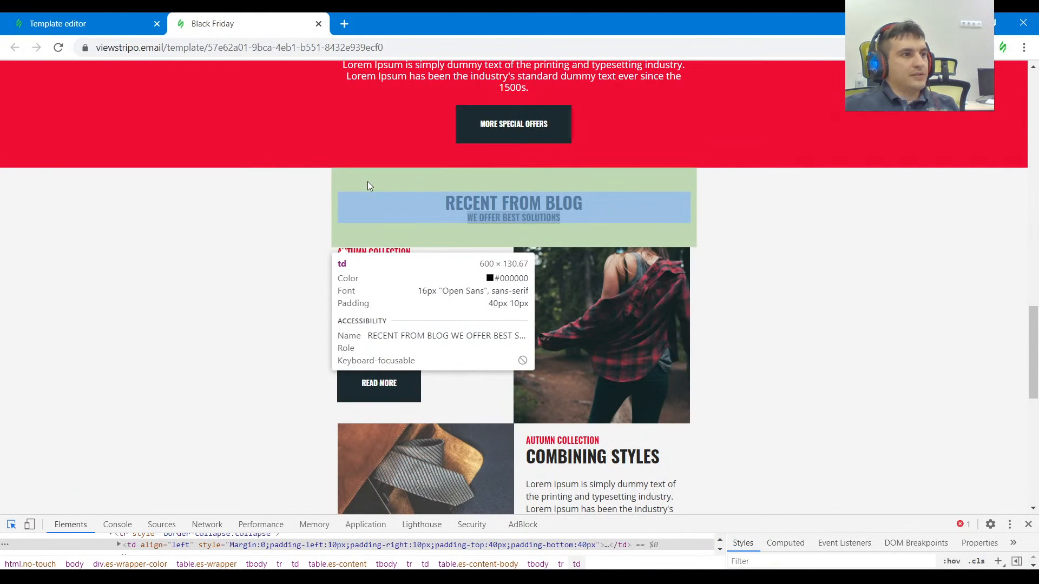
{"action": "left_click", "coordinate": [143, 23]}
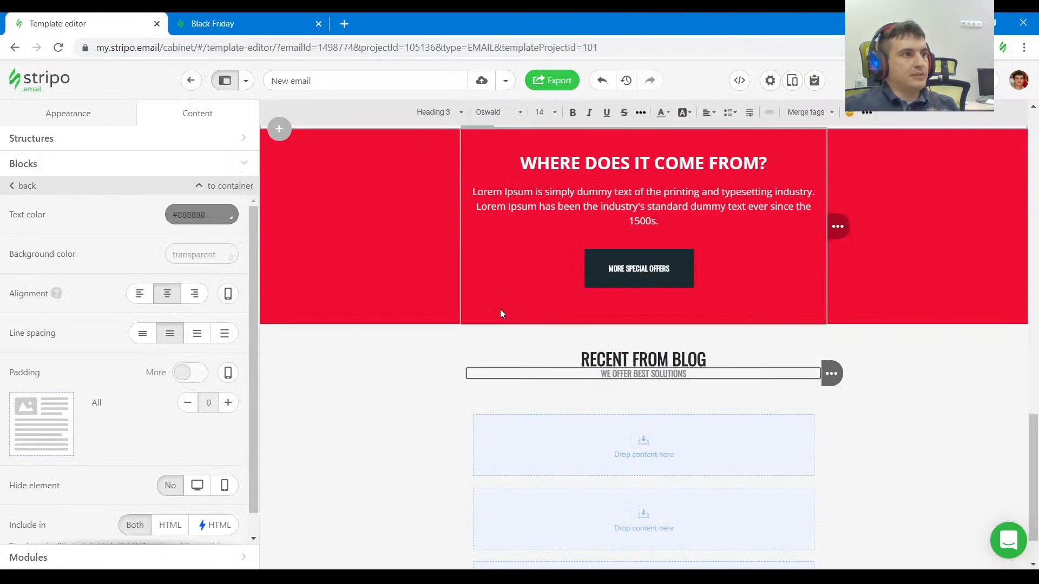
{"action": "left_click", "coordinate": [498, 343]}
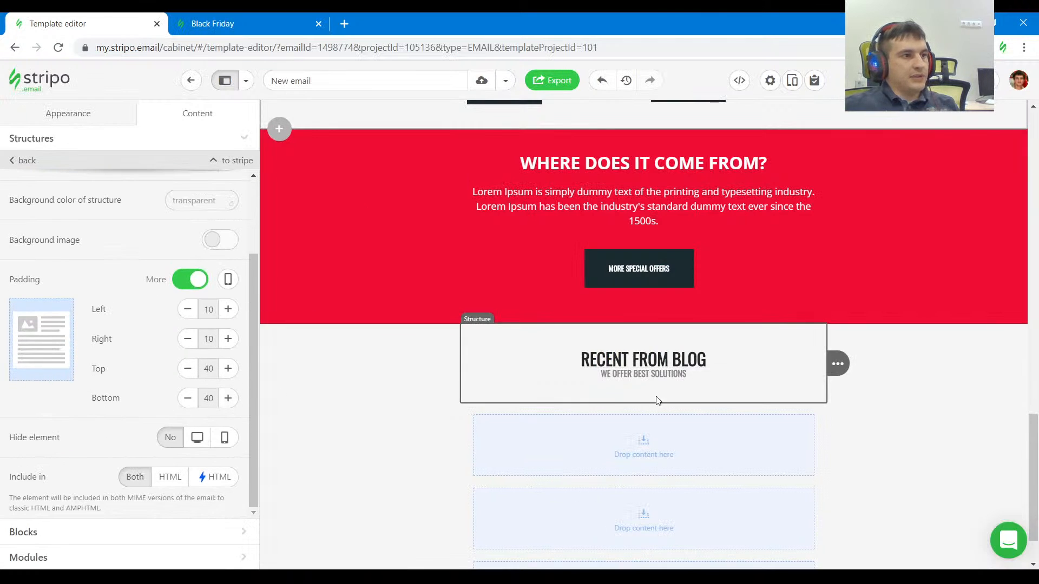
Inspect the CASUAL STYLE row's padding in the reference and duplicate the last two-product structure to below the RECENT FROM BLOG heading.
{"action": "left_click", "coordinate": [233, 24]}
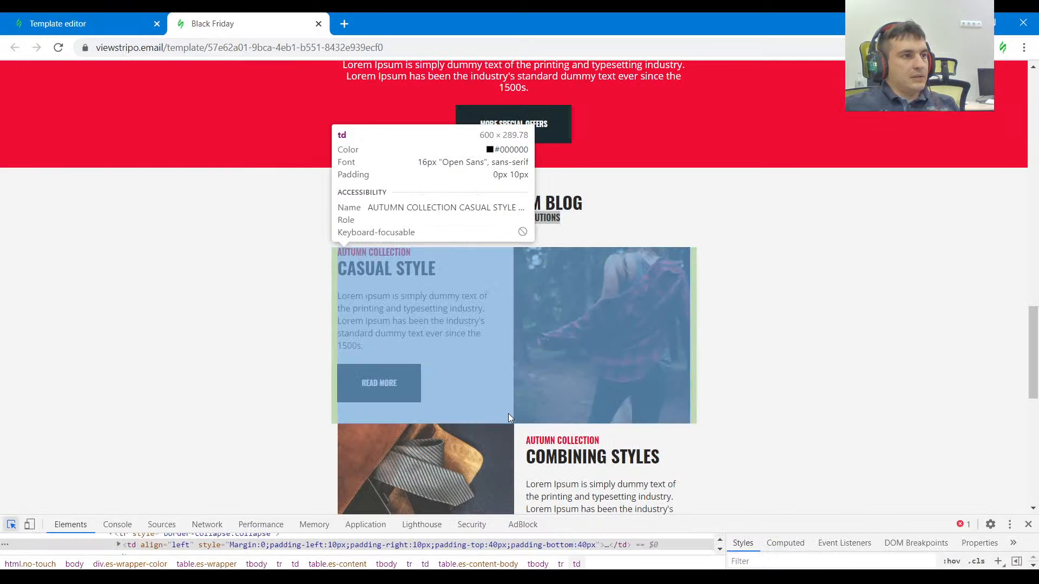
{"action": "left_click", "coordinate": [508, 414]}
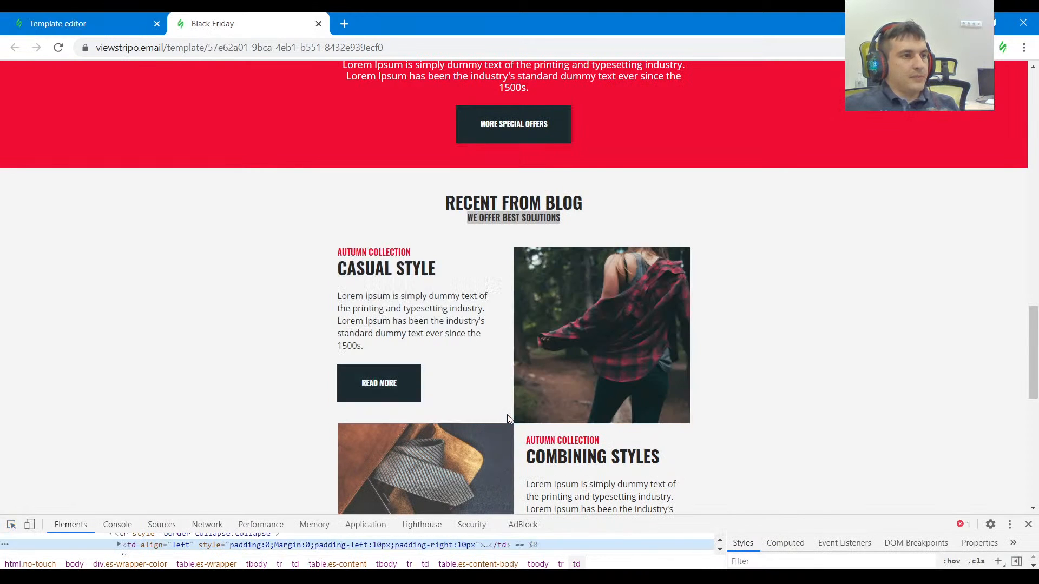
{"action": "left_click", "coordinate": [81, 23]}
{"action": "scroll", "coordinate": [769, 196], "scroll_direction": "up", "scroll_amount": 4}
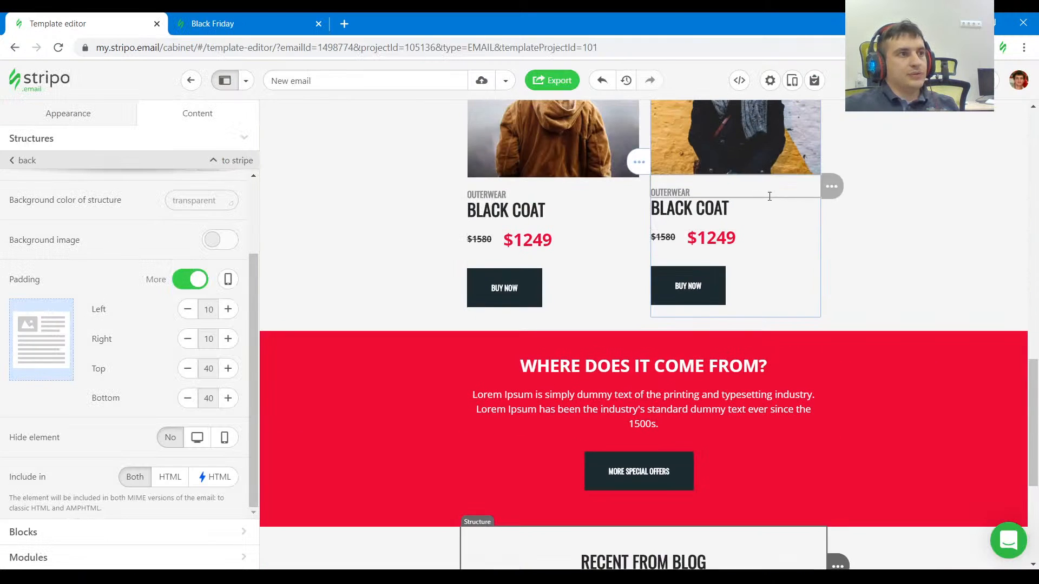
{"action": "left_click", "coordinate": [817, 321]}
{"action": "left_click_drag", "start_coordinate": [882, 170], "coordinate": [690, 359]}
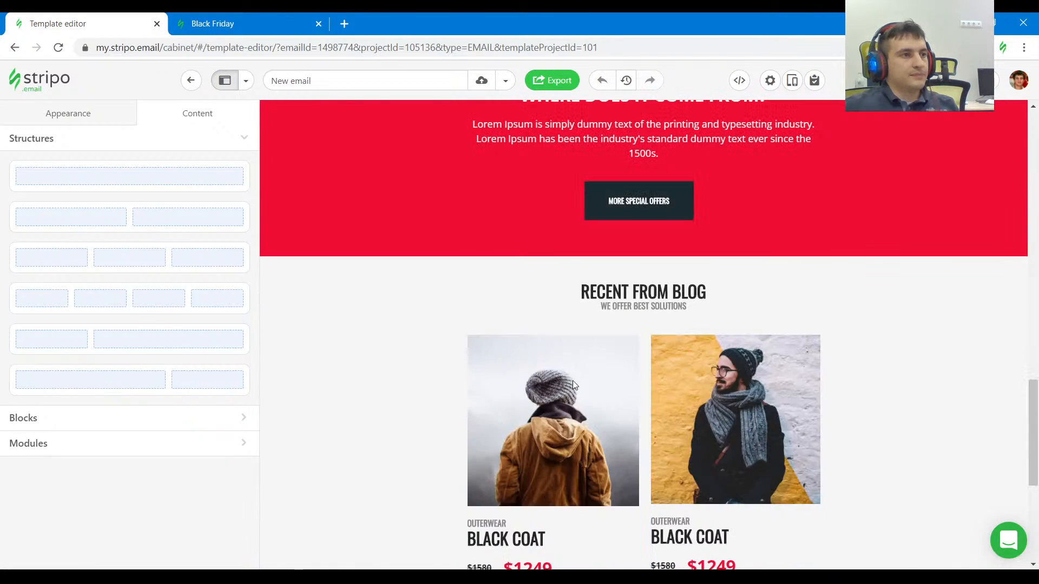
{"action": "scroll", "coordinate": [605, 398], "scroll_direction": "down", "scroll_amount": 3}
Inspect the plaid shirt photo beside CASUAL STYLE in the reference and copy its source URL.
{"action": "left_click", "coordinate": [301, 17]}
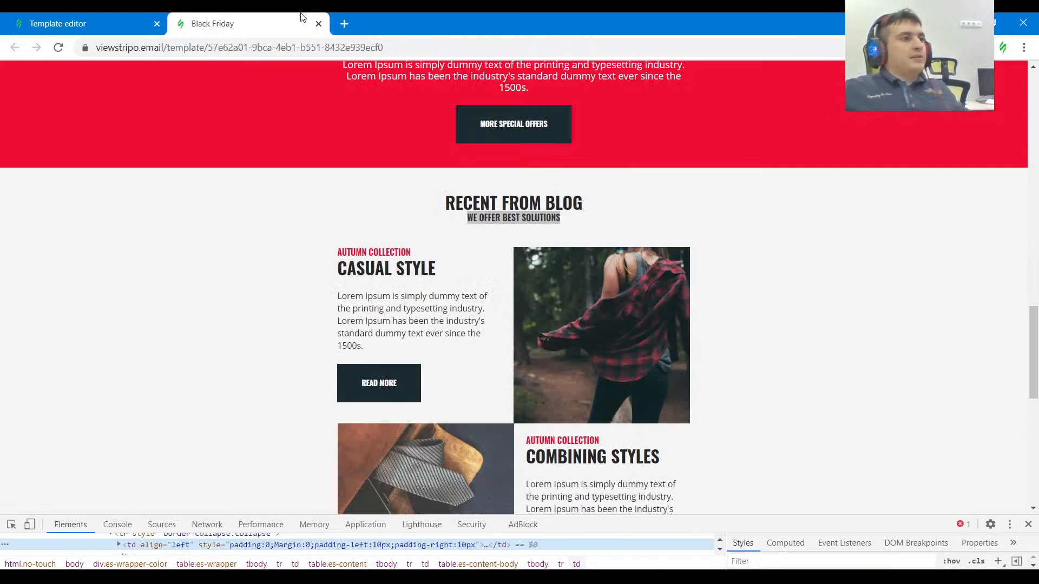
{"action": "key", "text": "alt+Tab"}
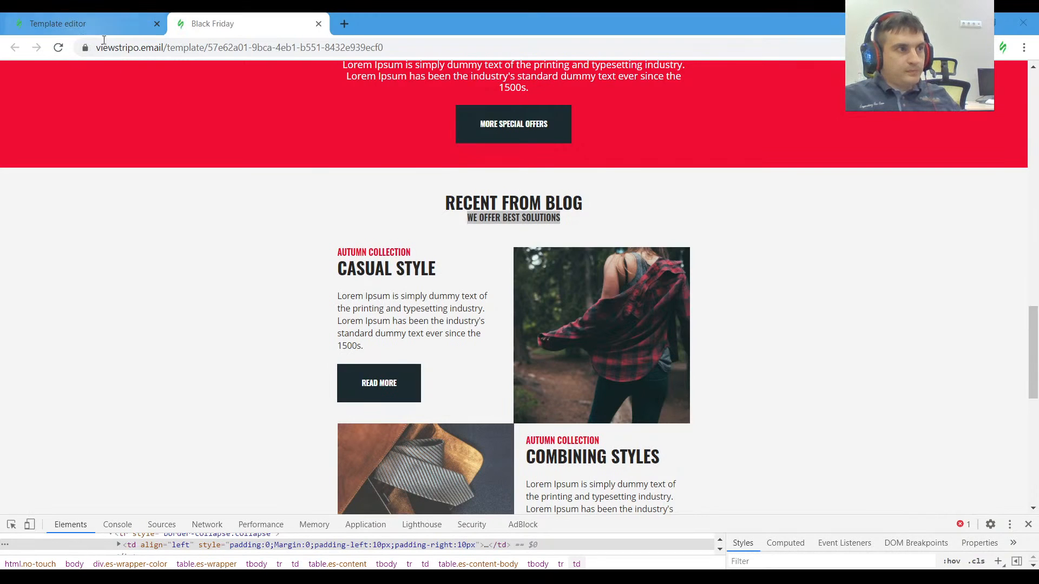
{"action": "left_click", "coordinate": [11, 524]}
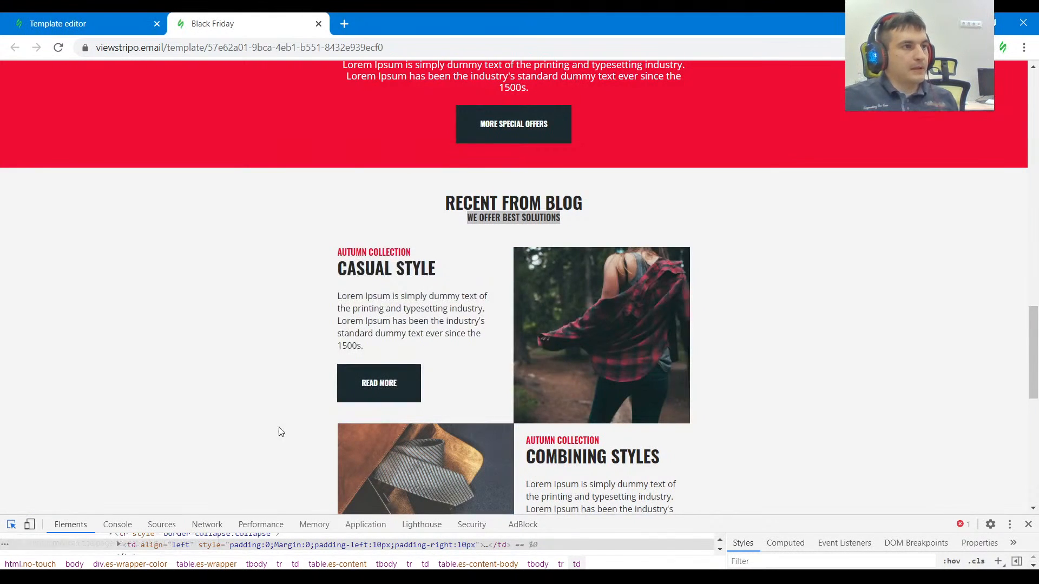
{"action": "left_click", "coordinate": [586, 304]}
{"action": "left_click_drag", "start_coordinate": [736, 515], "coordinate": [700, 404]}
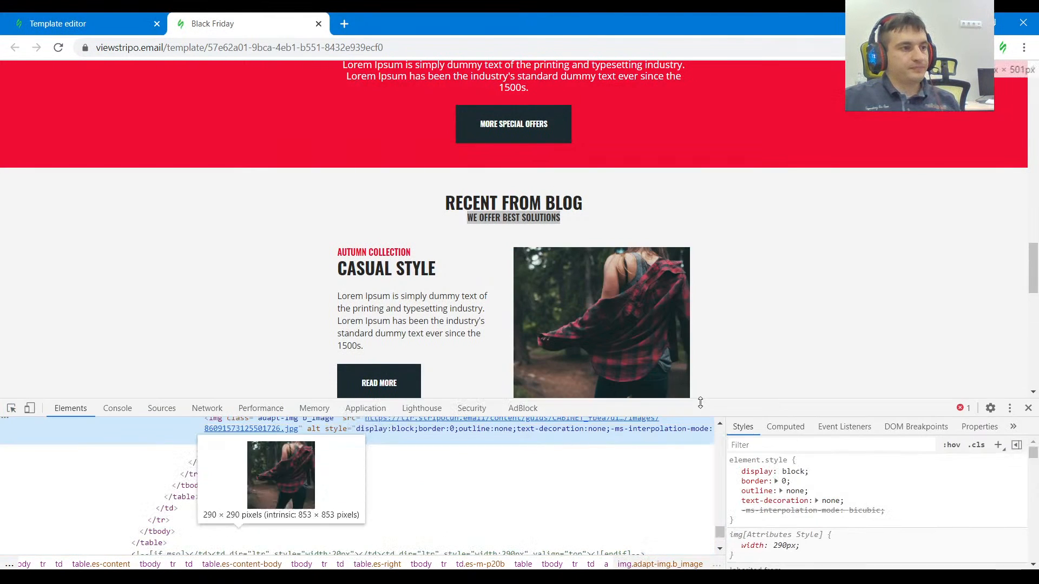
{"action": "double_click", "coordinate": [614, 420]}
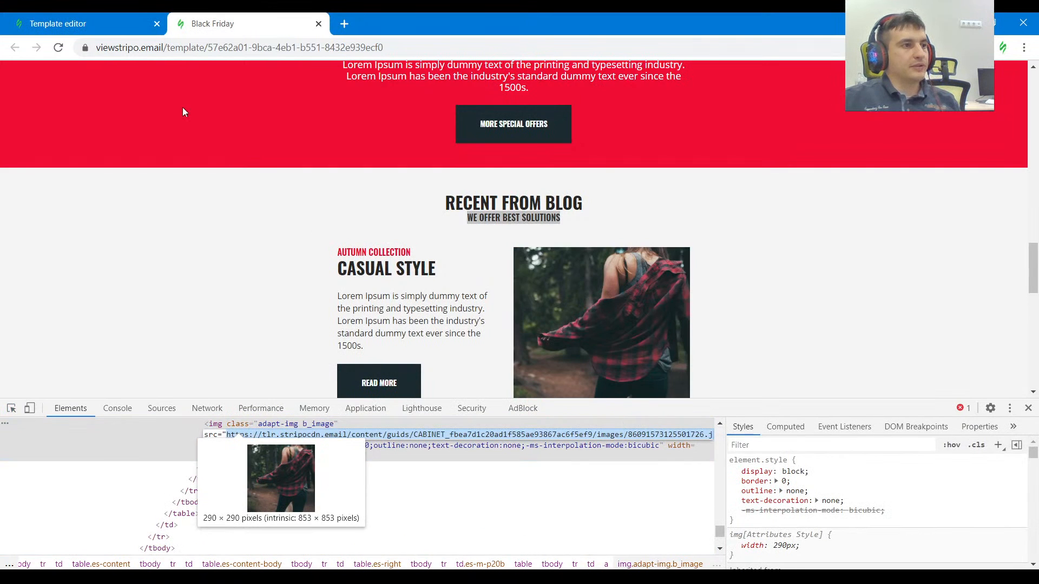
Replace the image of the man in the scarf under RECENT FROM BLOG with the copied plaid shirt image URL.
{"action": "left_click", "coordinate": [86, 19]}
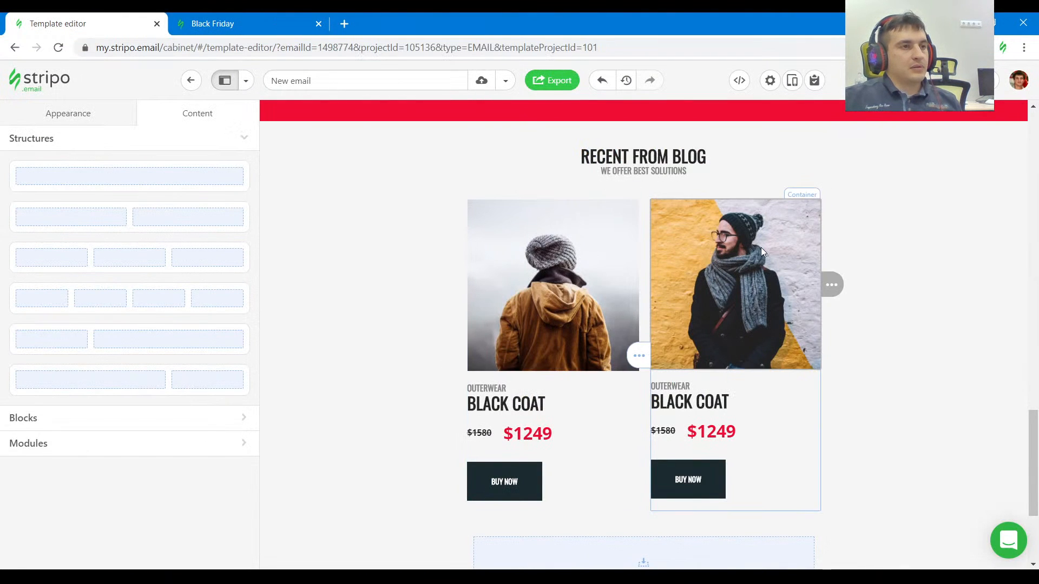
{"action": "left_click", "coordinate": [723, 248]}
{"action": "left_click", "coordinate": [222, 258]}
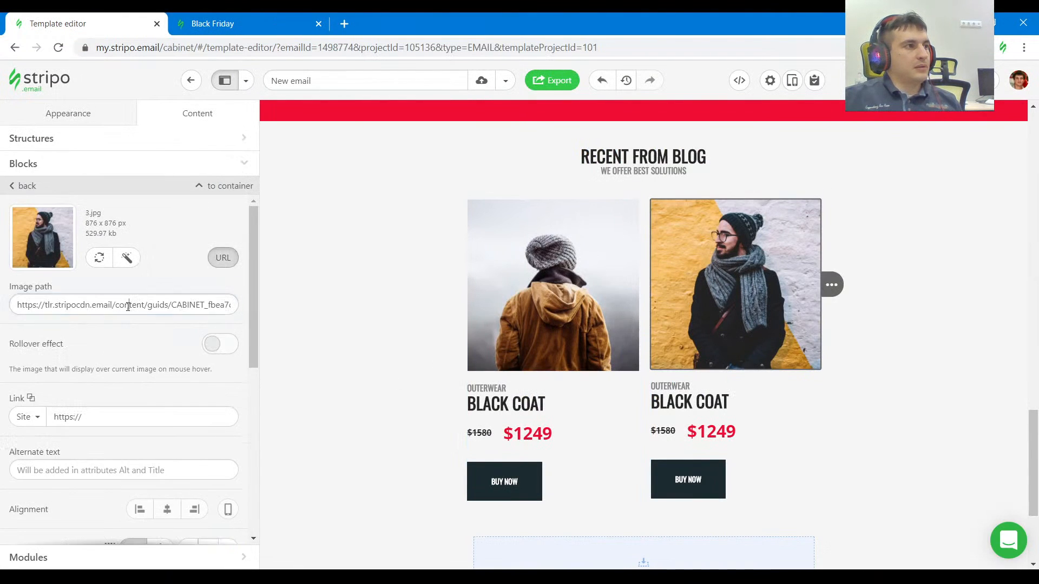
{"action": "triple_click", "coordinate": [128, 306]}
{"action": "key", "text": "ctrl+v"}
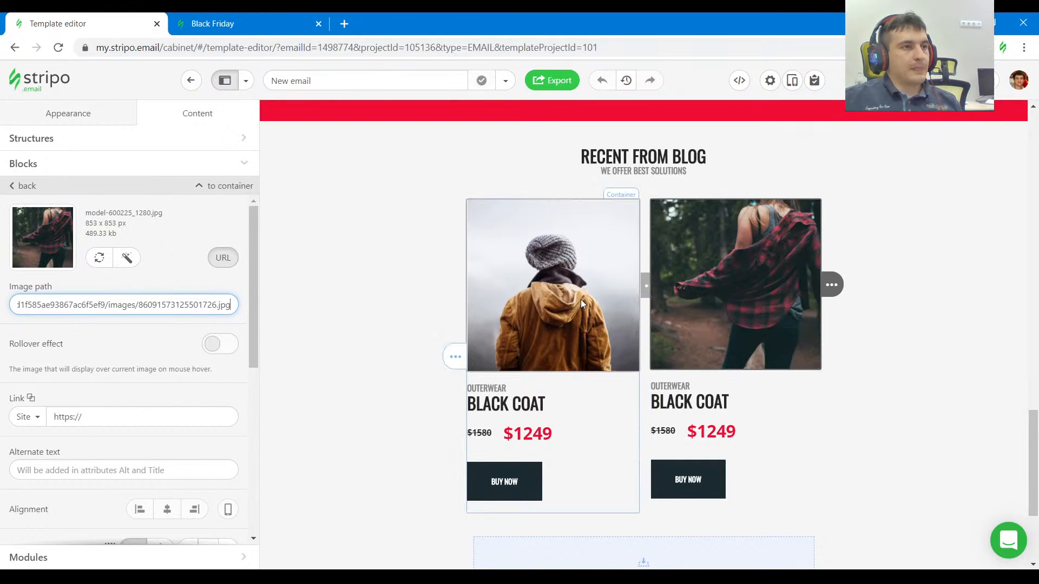
Delete the image of the person in the brown jacket from the first card under RECENT FROM BLOG.
{"action": "left_click", "coordinate": [628, 287]}
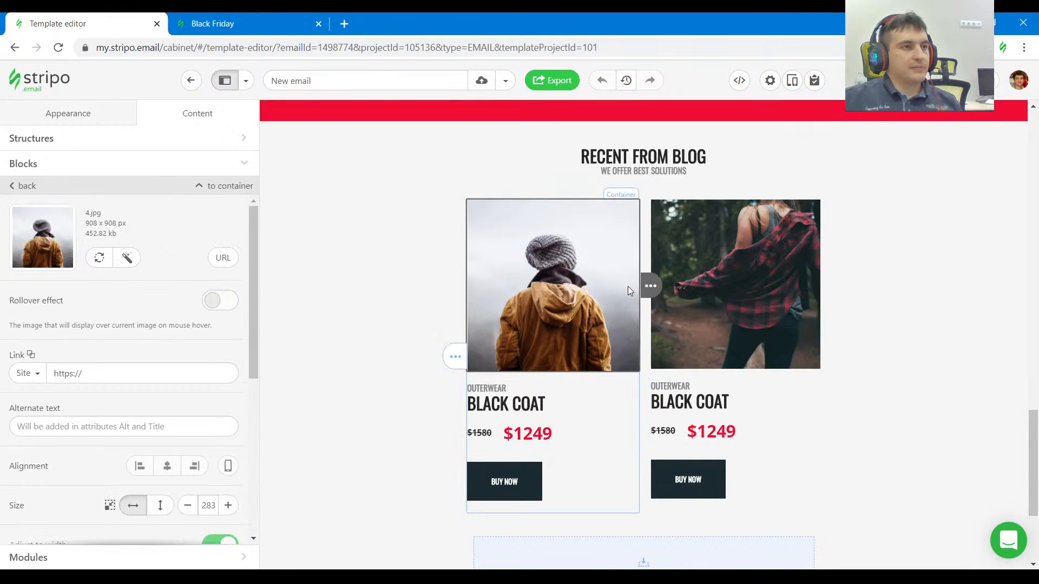
{"action": "mouse_move", "coordinate": [651, 286]}
{"action": "left_click", "coordinate": [698, 287]}
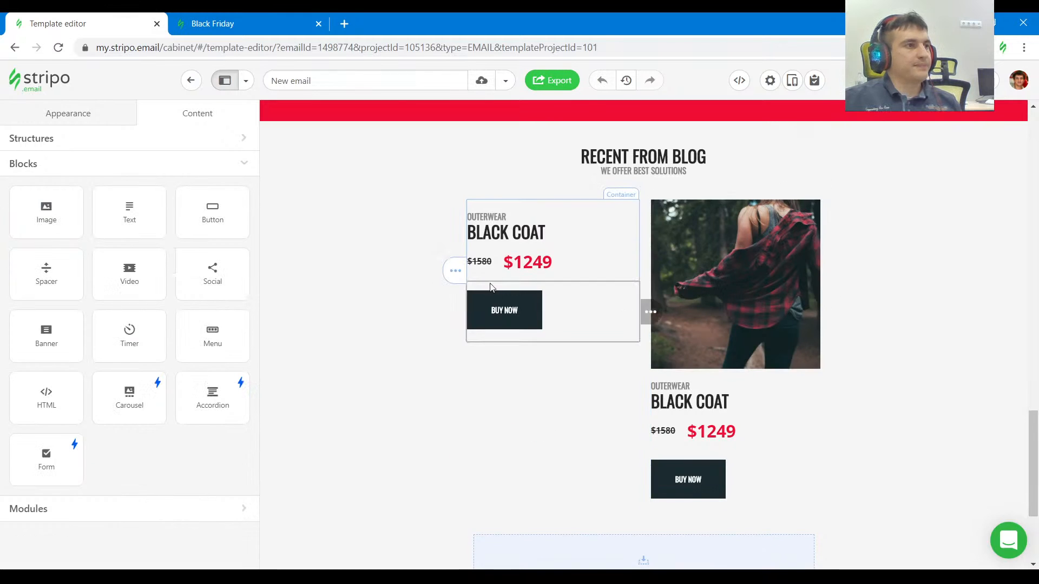
Copy the Lorem Ipsum paragraph under CASUAL STYLE from the Black Friday reference.
{"action": "left_click", "coordinate": [268, 22]}
{"action": "scroll", "coordinate": [334, 209], "scroll_direction": "down", "scroll_amount": 1}
{"action": "scroll", "coordinate": [334, 209], "scroll_direction": "down", "scroll_amount": 1}
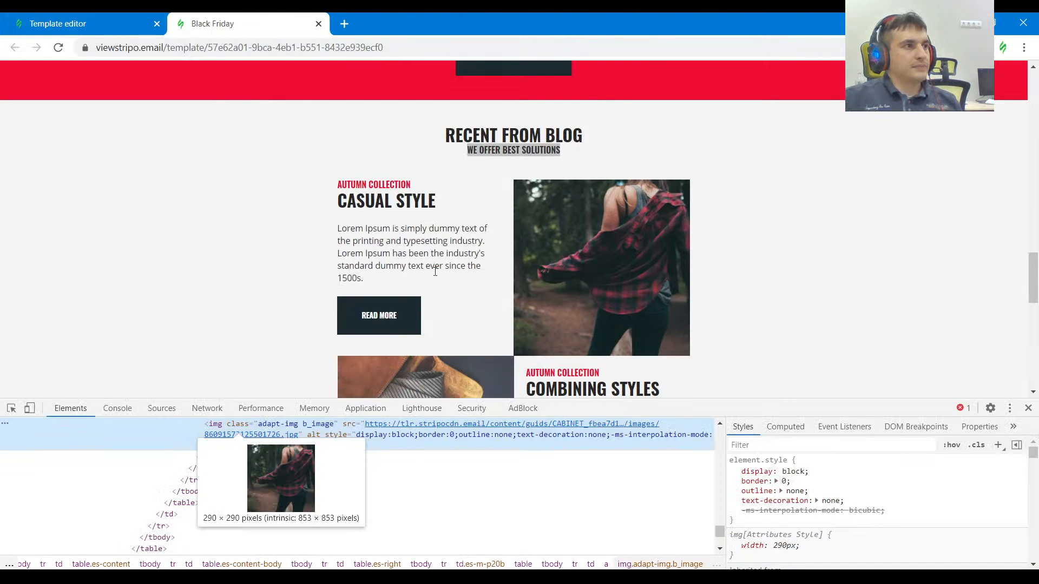
{"action": "left_click_drag", "start_coordinate": [431, 271], "coordinate": [332, 231]}
{"action": "key", "text": "ctrl+c"}
{"action": "left_click", "coordinate": [125, 26]}
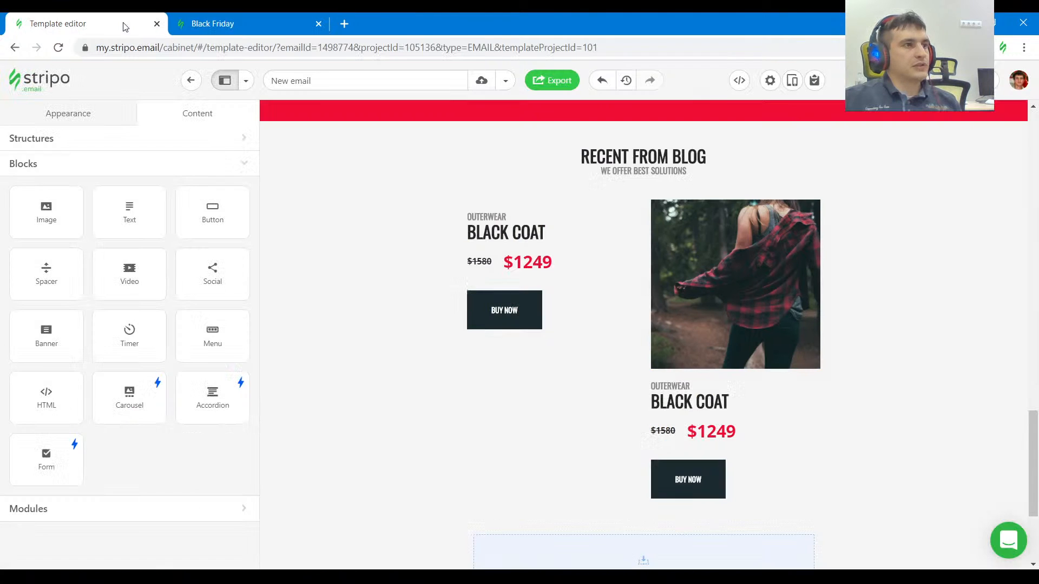
Delete the price line from the first card under RECENT FROM BLOG and duplicate its BLACK COAT heading block.
{"action": "left_click", "coordinate": [568, 261]}
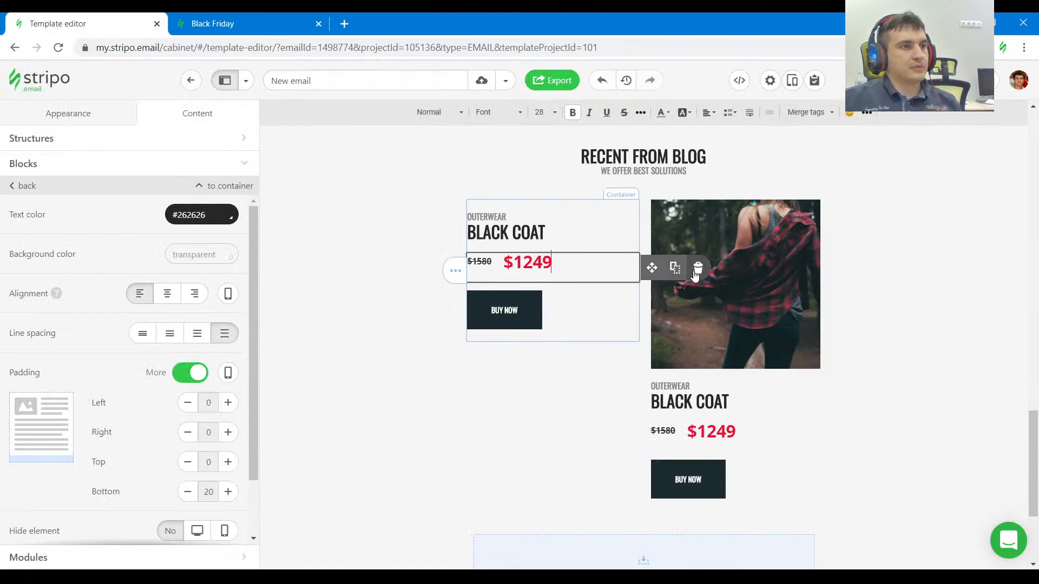
{"action": "left_click", "coordinate": [697, 268]}
{"action": "left_click", "coordinate": [668, 240]}
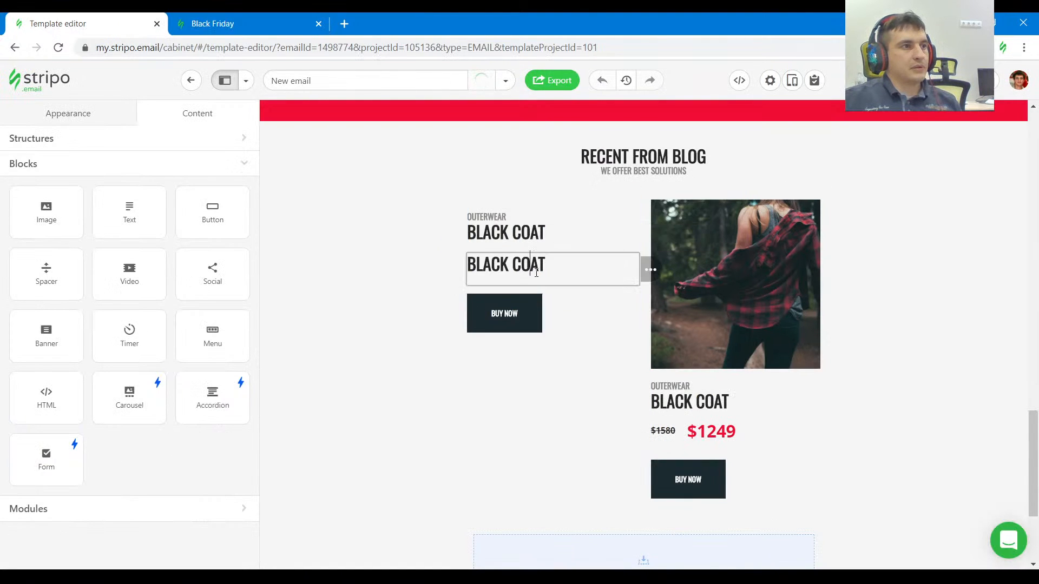
Replace the text of the duplicated BLACK COAT block with the copied Lorem Ipsum paragraph.
{"action": "left_click", "coordinate": [536, 265]}
{"action": "key", "text": "ctrl+v"}
{"action": "key", "text": "ctrl+a"}
{"action": "key", "text": "ctrl+v"}
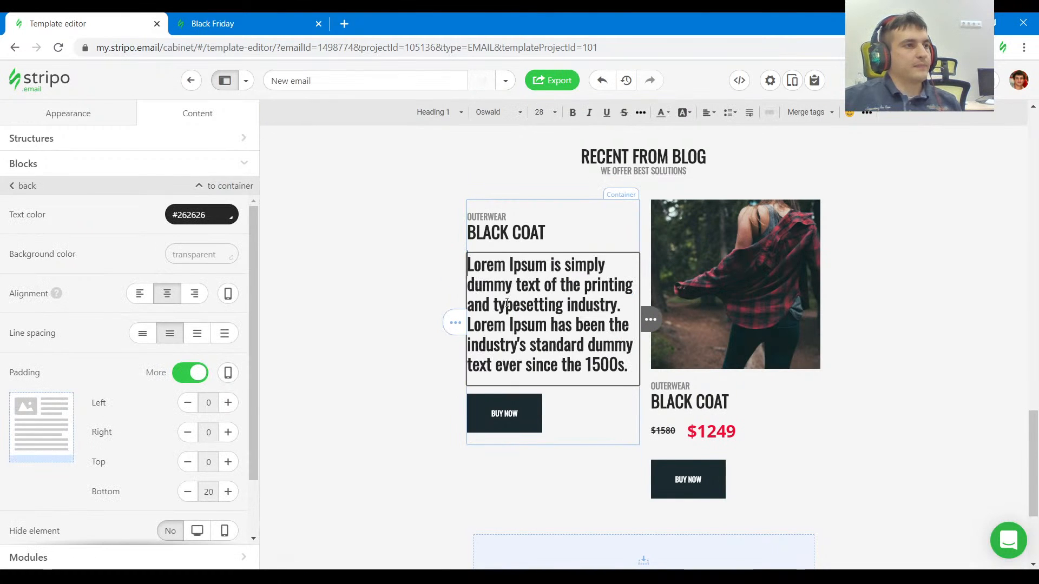
Change the button label in the first card under RECENT FROM BLOG to READ MORE.
{"action": "left_click", "coordinate": [245, 24]}
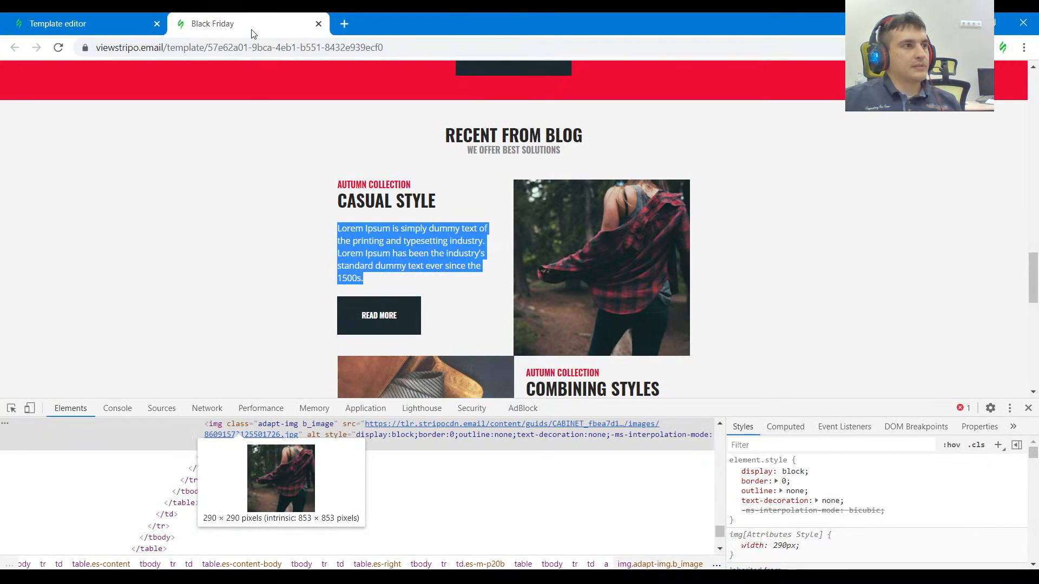
{"action": "left_click", "coordinate": [162, 22]}
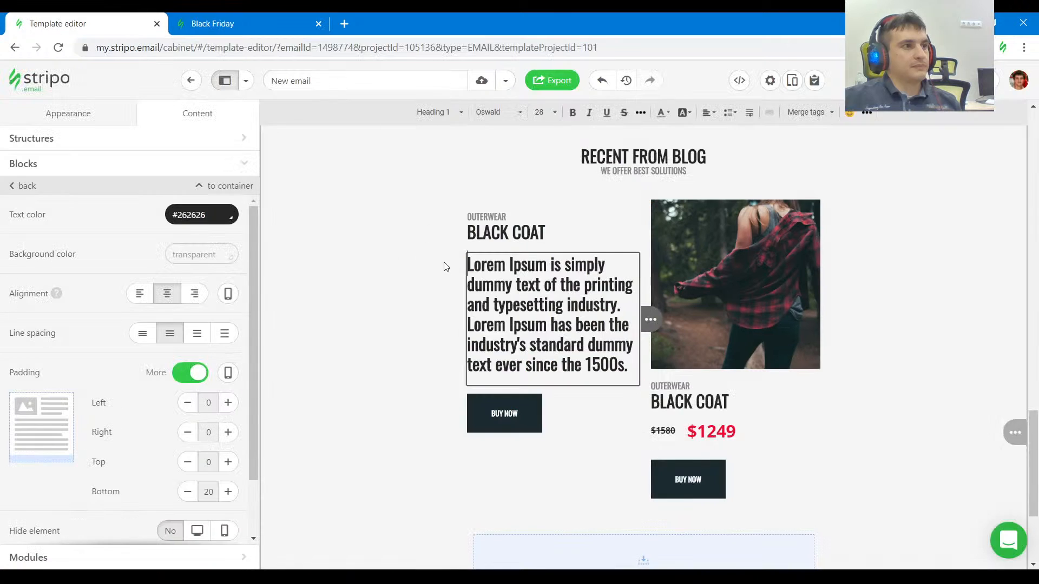
{"action": "left_click", "coordinate": [522, 420]}
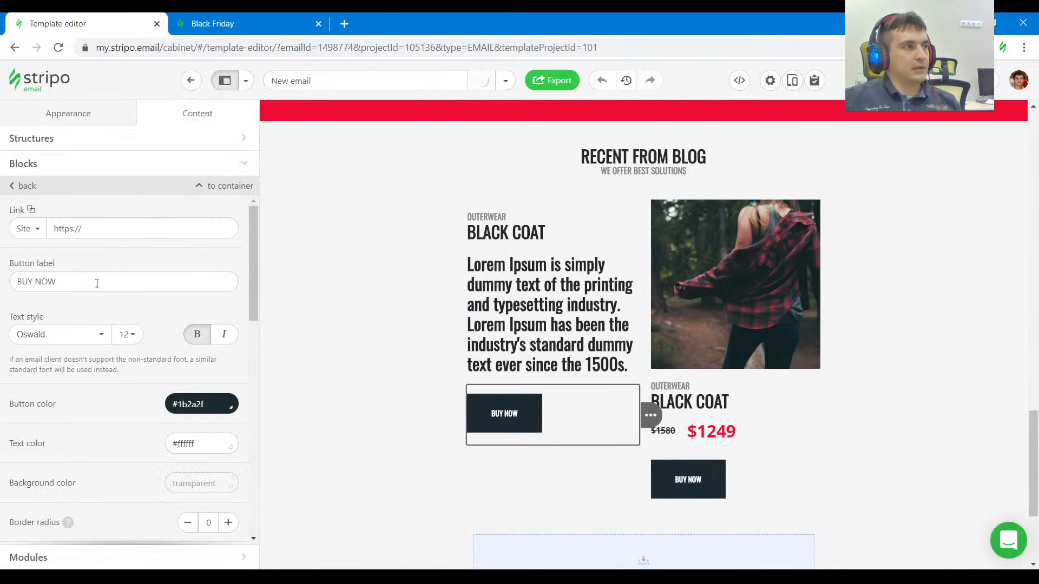
{"action": "left_click_drag", "start_coordinate": [97, 283], "coordinate": [2, 280]}
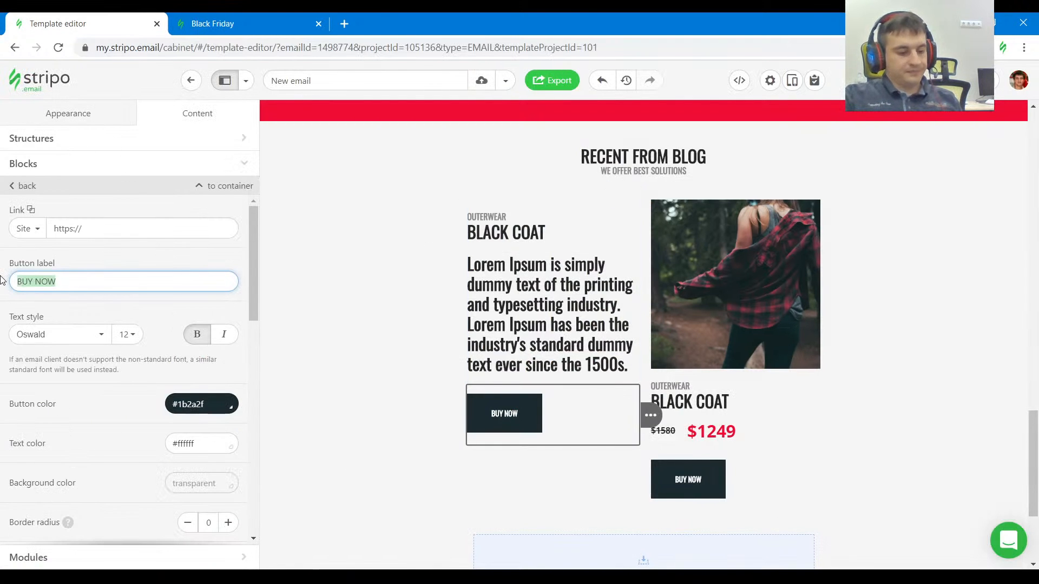
{"action": "type", "text": "READ MORE"}
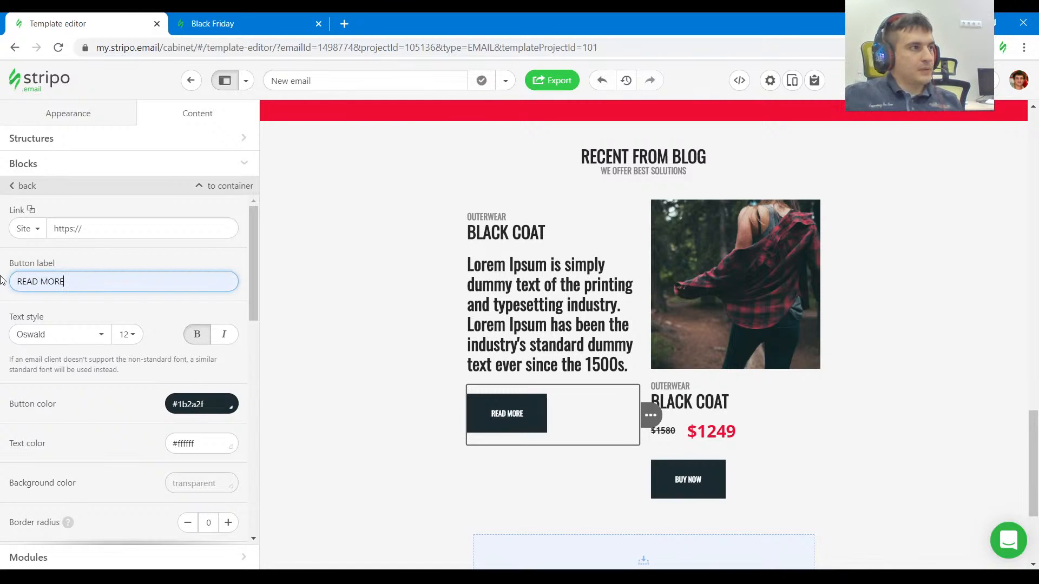
Inspect the CASUAL STYLE paragraph's text style in the reference and set the pasted Lorem Ipsum text to the Normal paragraph format.
{"action": "left_click", "coordinate": [227, 22]}
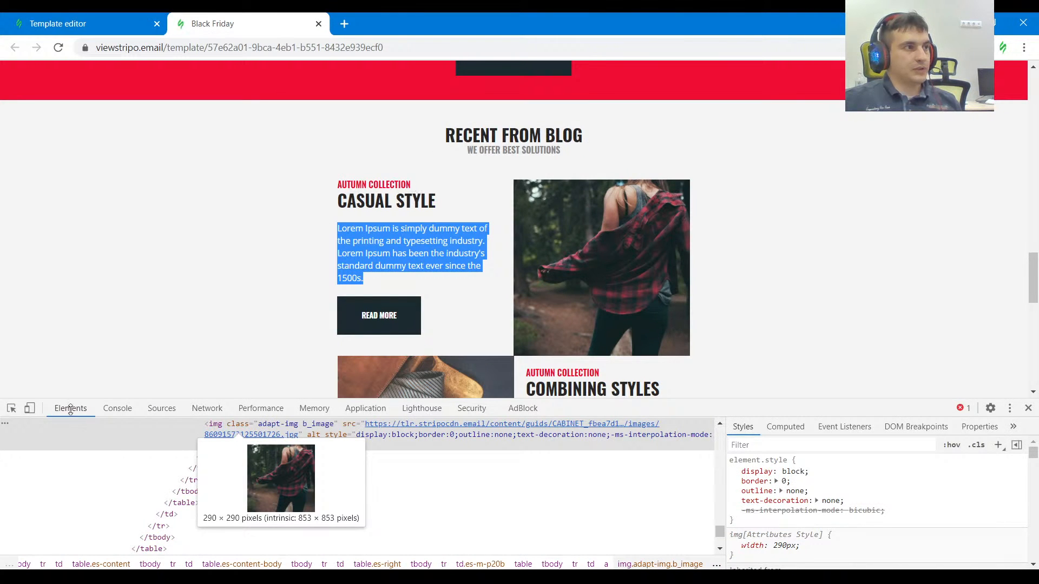
{"action": "left_click", "coordinate": [11, 408]}
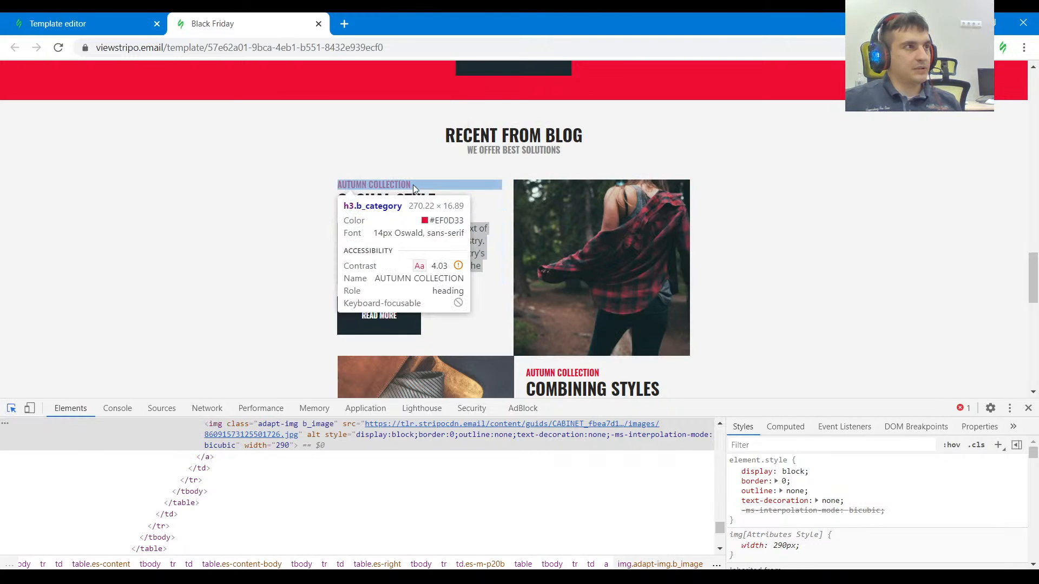
{"action": "left_click", "coordinate": [478, 233]}
{"action": "left_click", "coordinate": [103, 22]}
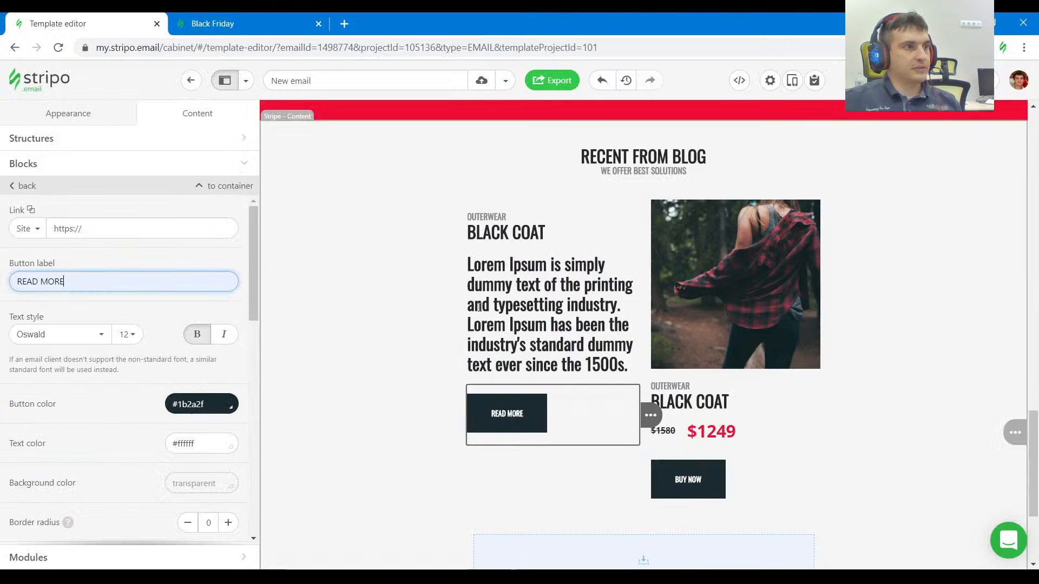
{"action": "left_click", "coordinate": [521, 314]}
{"action": "key", "text": "ctrl+a"}
{"action": "left_click", "coordinate": [439, 112]}
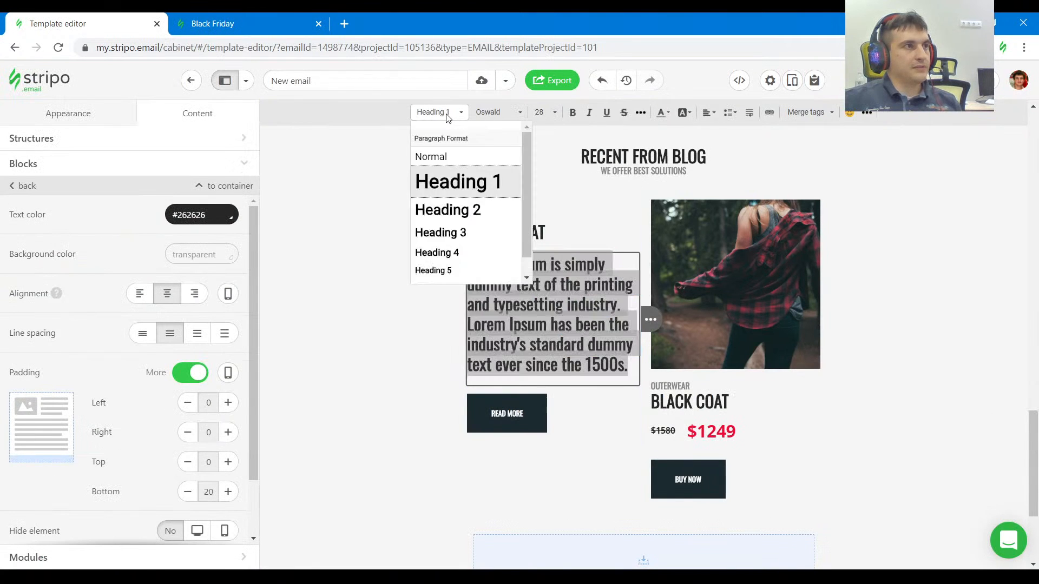
{"action": "left_click", "coordinate": [451, 157]}
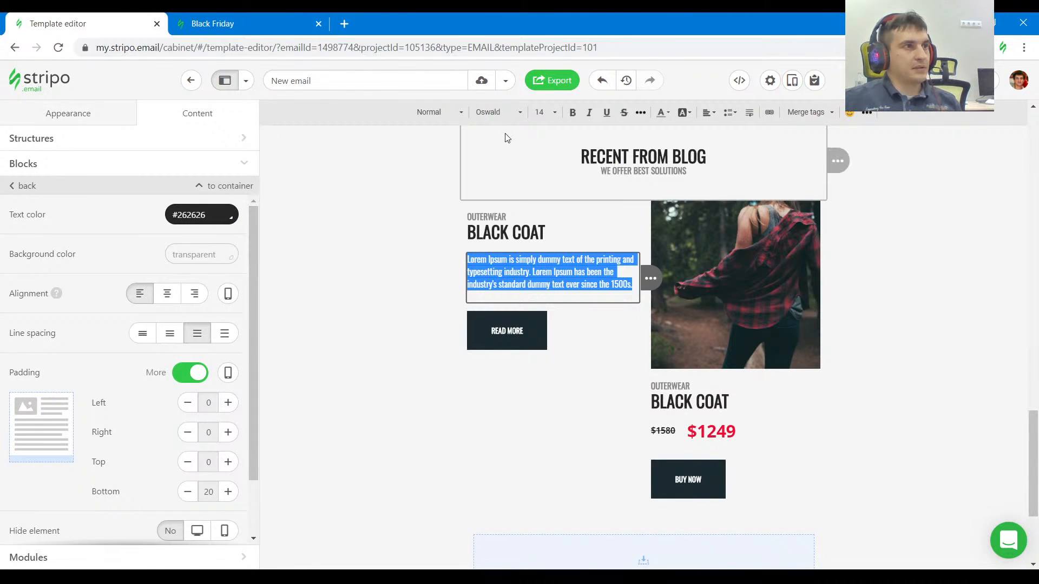
Check the paragraph's font in the reference and set the Lorem Ipsum text's font to Open Sans.
{"action": "left_click", "coordinate": [258, 26]}
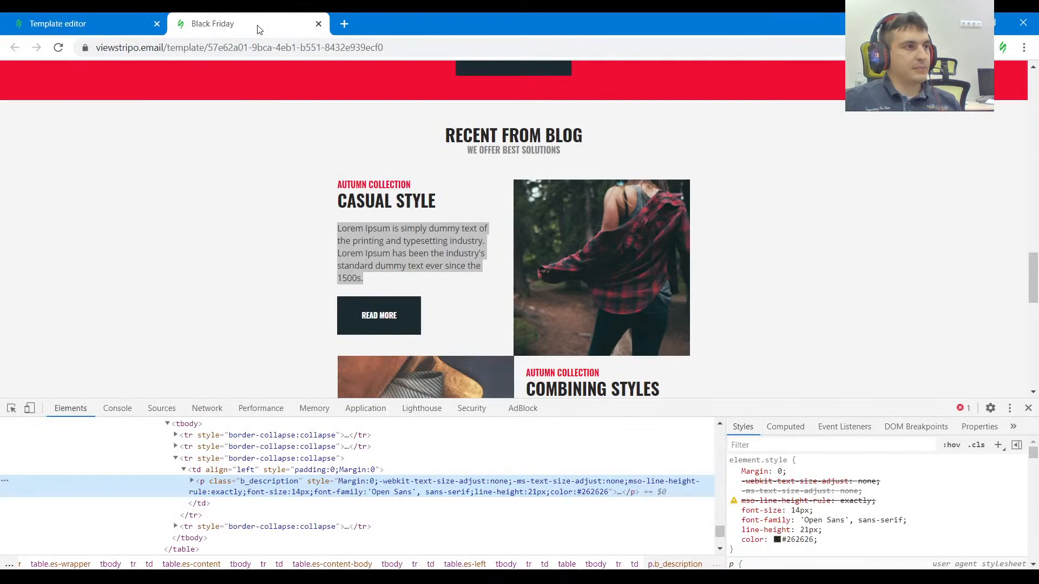
{"action": "left_click", "coordinate": [12, 408]}
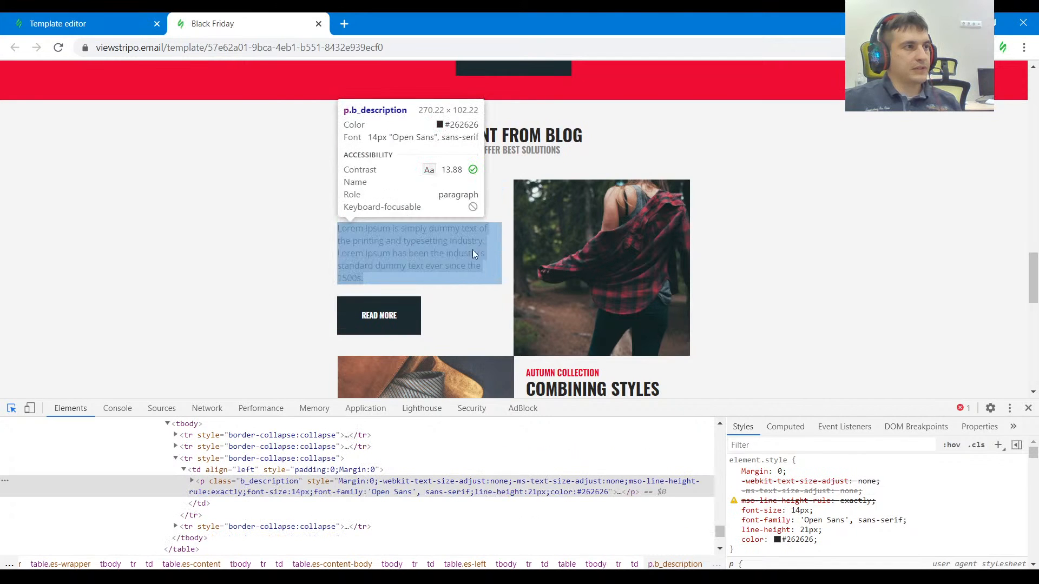
{"action": "left_click", "coordinate": [81, 23]}
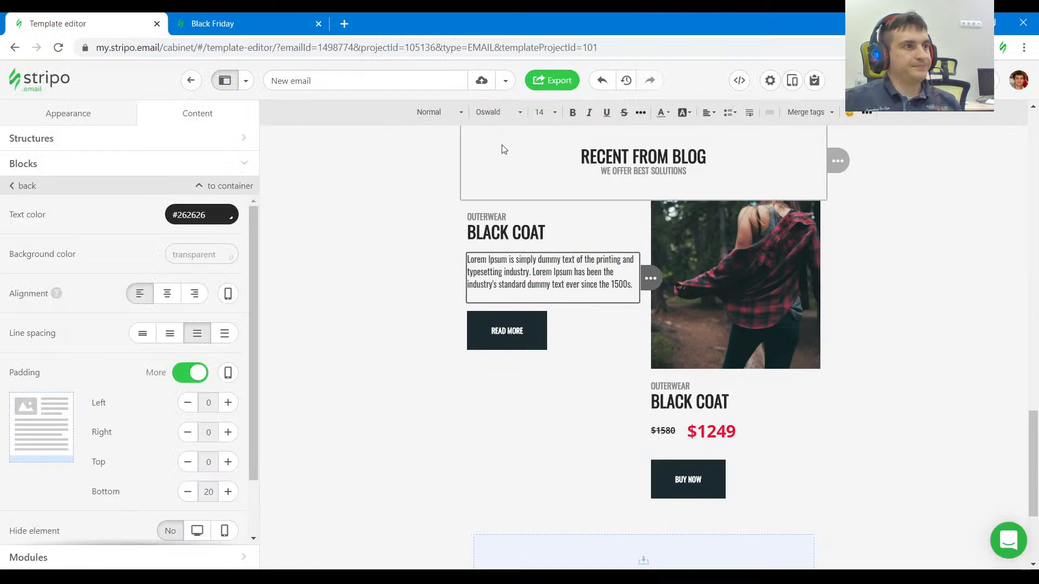
{"action": "key", "text": "ctrl+a"}
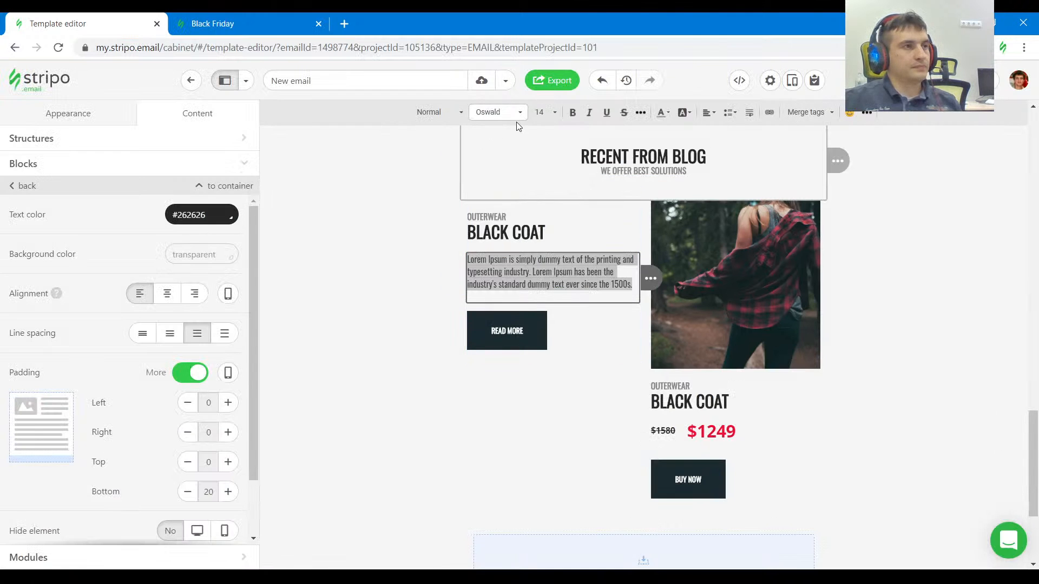
{"action": "left_click", "coordinate": [518, 116]}
{"action": "left_click_drag", "start_coordinate": [547, 146], "coordinate": [557, 248]}
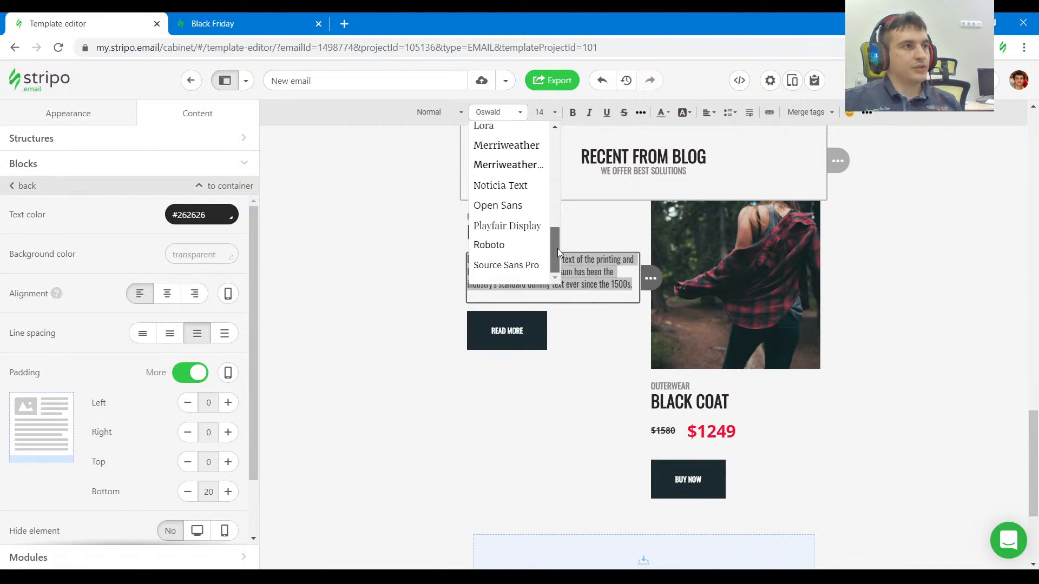
{"action": "left_click", "coordinate": [529, 205]}
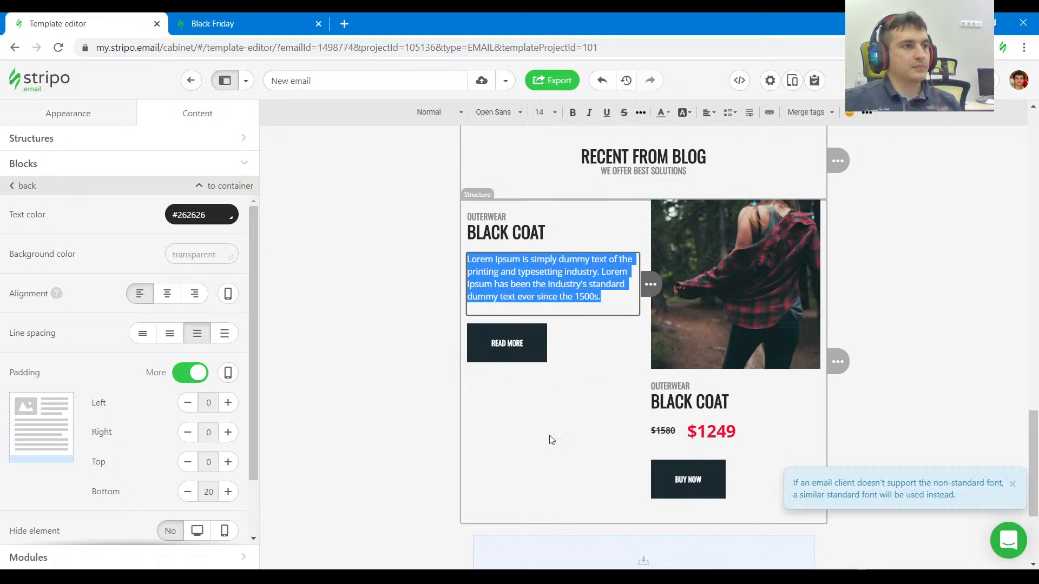
Delete the OUTERWEAR label, BLACK COAT heading, price line and BUY NOW button beneath the plaid shirt image.
{"action": "left_click", "coordinate": [612, 397]}
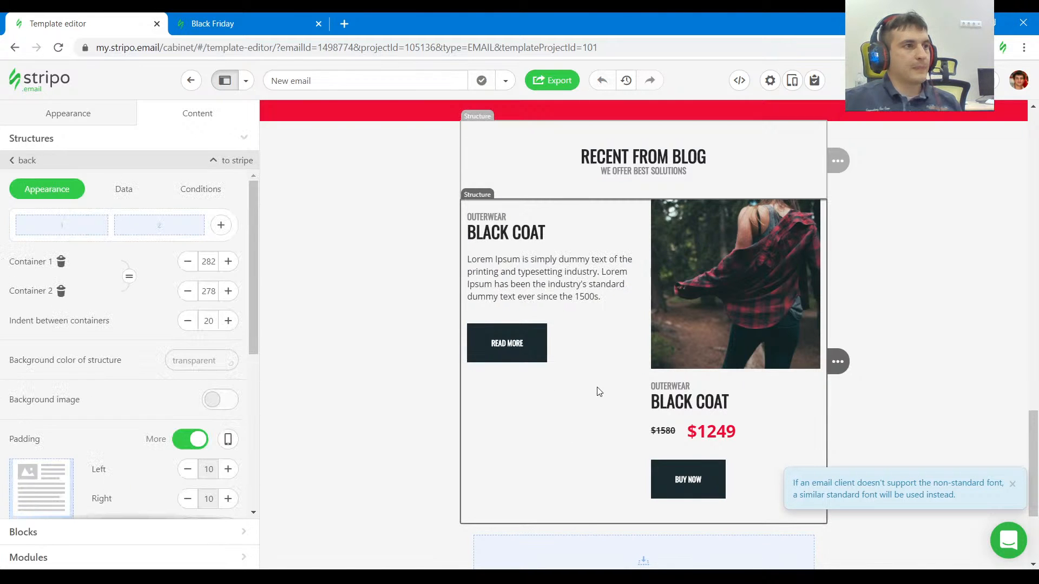
{"action": "left_click", "coordinate": [878, 385]}
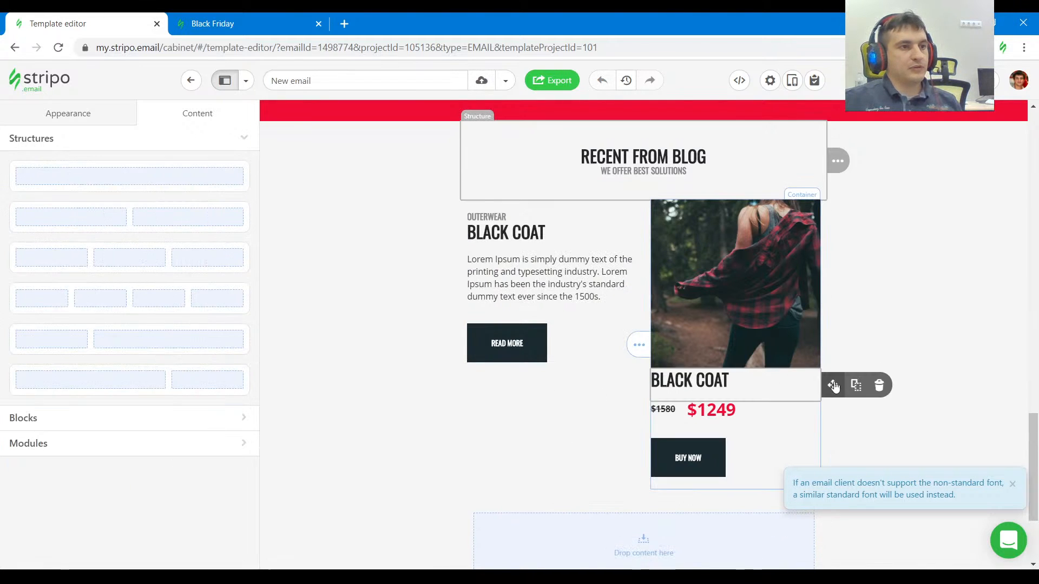
{"action": "left_click", "coordinate": [878, 385]}
{"action": "left_click", "coordinate": [878, 383]}
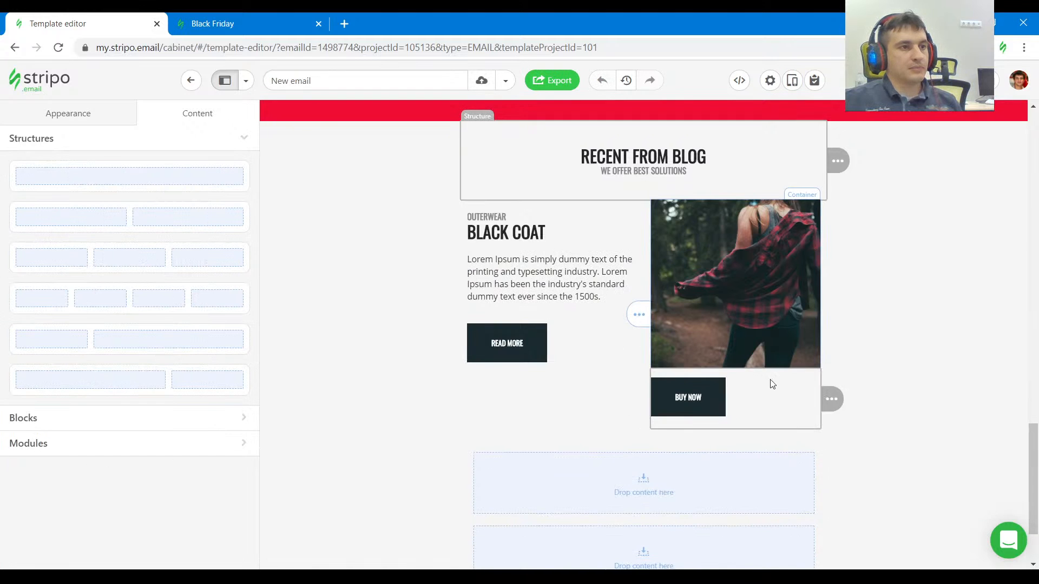
{"action": "left_click", "coordinate": [878, 399]}
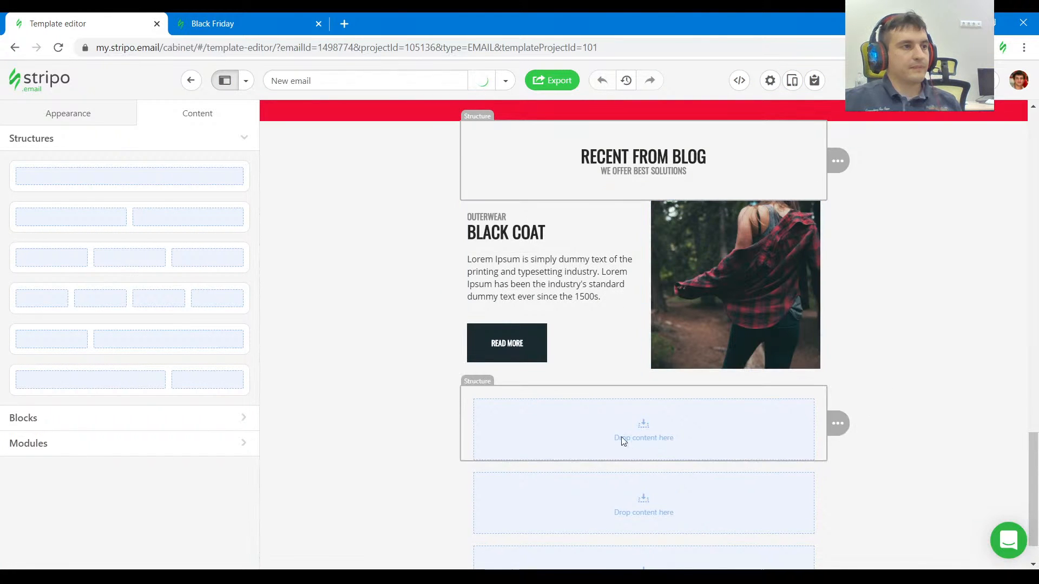
Inspect the padding around the READ MORE button in the reference's CASUAL STYLE block.
{"action": "left_click", "coordinate": [235, 23]}
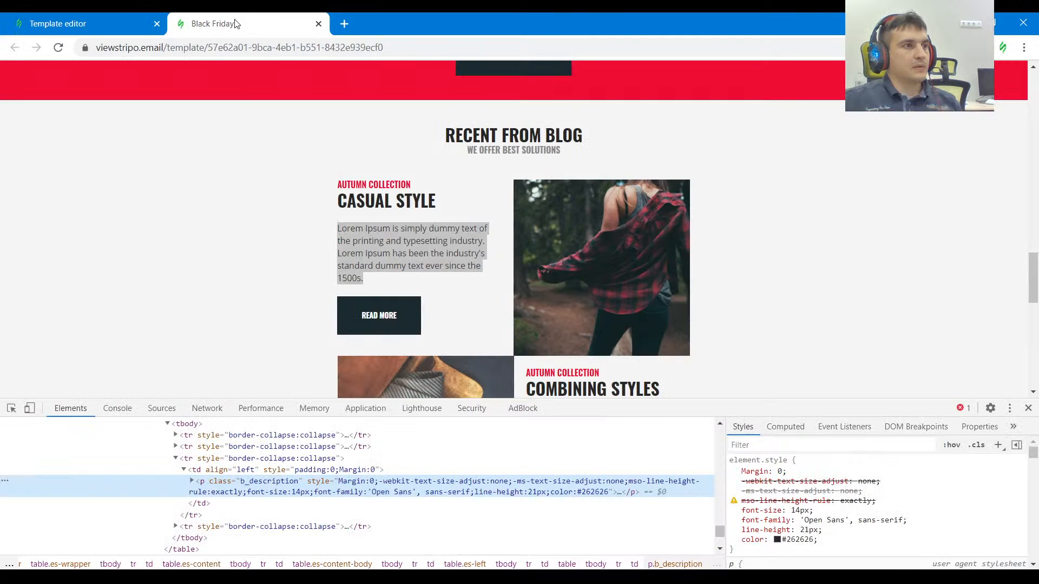
{"action": "left_click", "coordinate": [194, 249]}
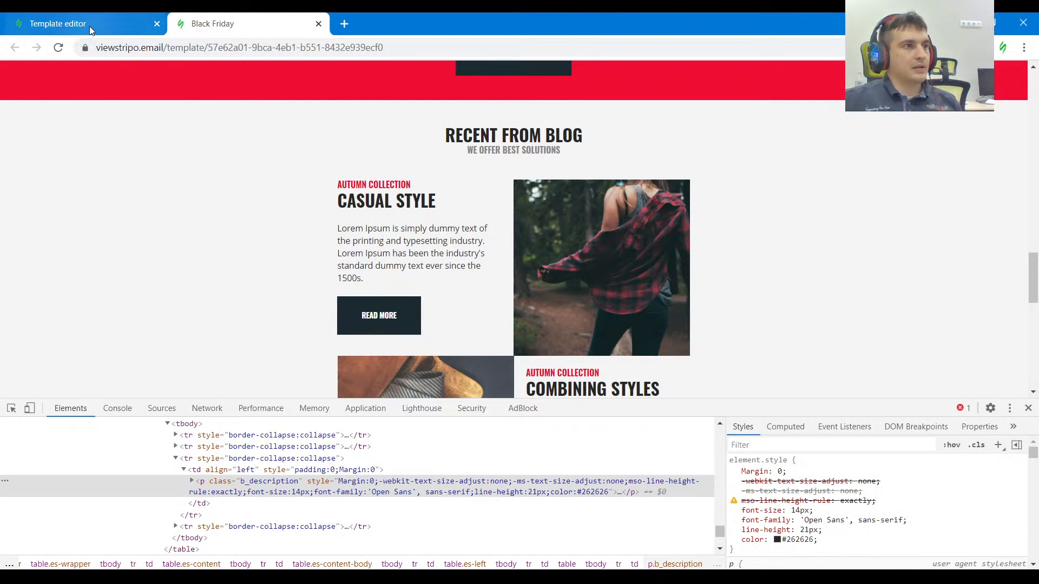
{"action": "left_click", "coordinate": [89, 26]}
{"action": "left_click", "coordinate": [213, 19]}
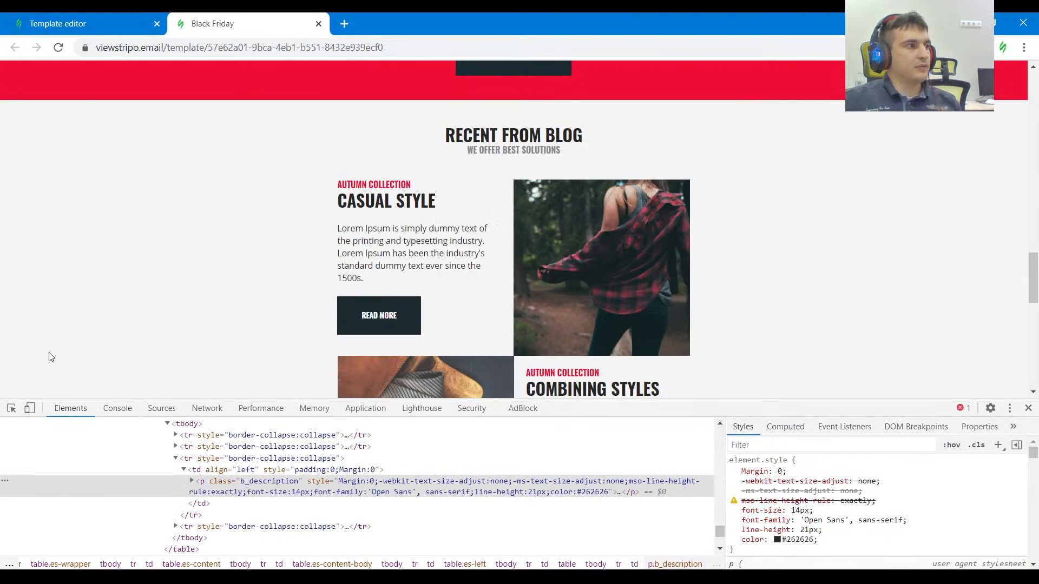
{"action": "left_click", "coordinate": [12, 410]}
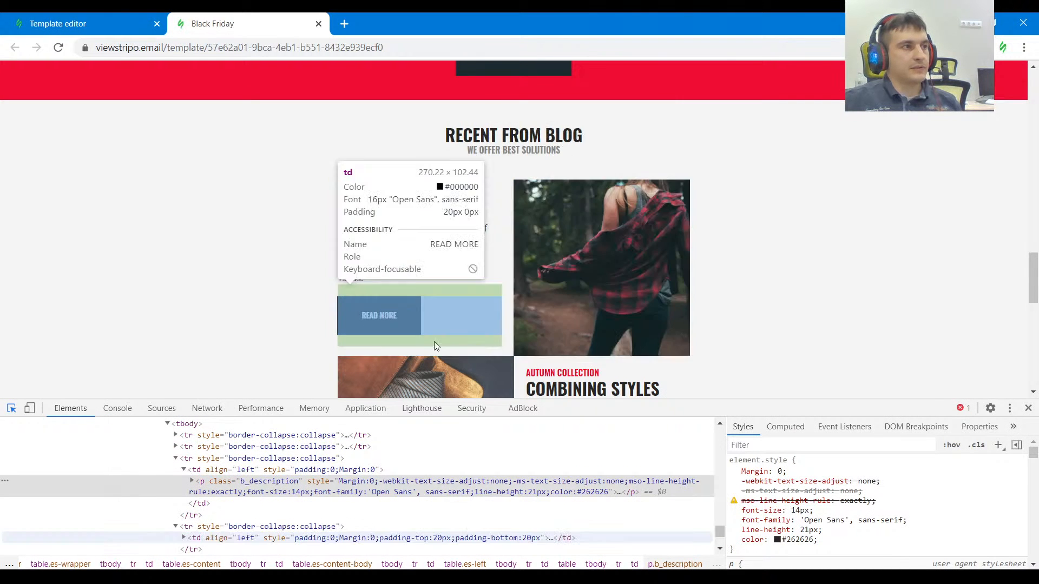
{"action": "scroll", "coordinate": [331, 343], "scroll_direction": "up", "scroll_amount": 1}
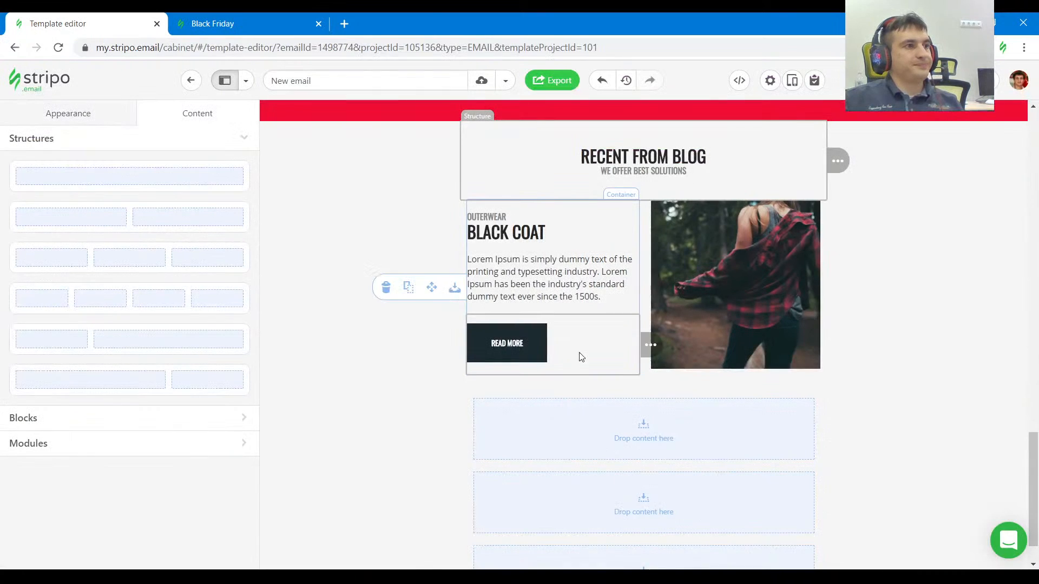
Set the bottom padding of the structure holding the plaid shirt image to 0.
{"action": "left_click", "coordinate": [650, 381]}
{"action": "scroll", "coordinate": [211, 355], "scroll_direction": "down", "scroll_amount": 2}
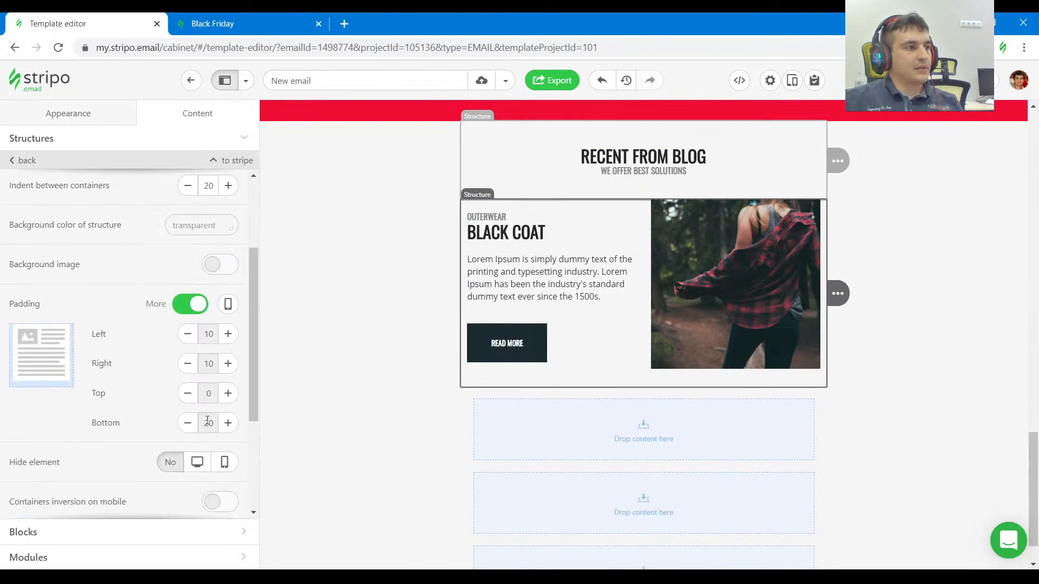
{"action": "left_click", "coordinate": [187, 423]}
{"action": "left_click", "coordinate": [188, 423]}
{"action": "left_click", "coordinate": [187, 423]}
{"action": "left_click", "coordinate": [188, 423]}
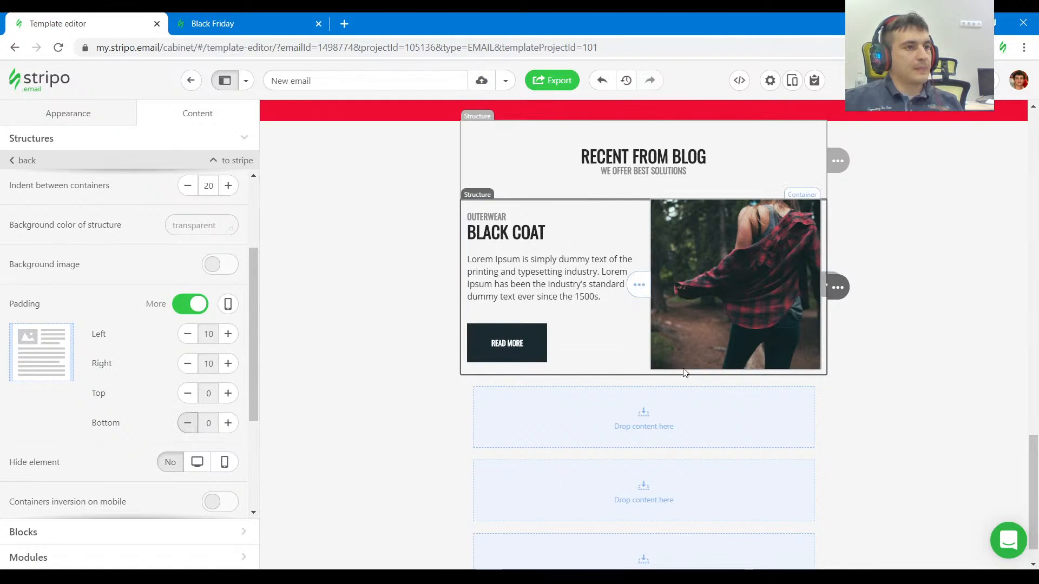
Resize the plaid shirt structure's containers to 270 for the text column and 290 for the image column.
{"action": "scroll", "coordinate": [115, 267], "scroll_direction": "up", "scroll_amount": 3}
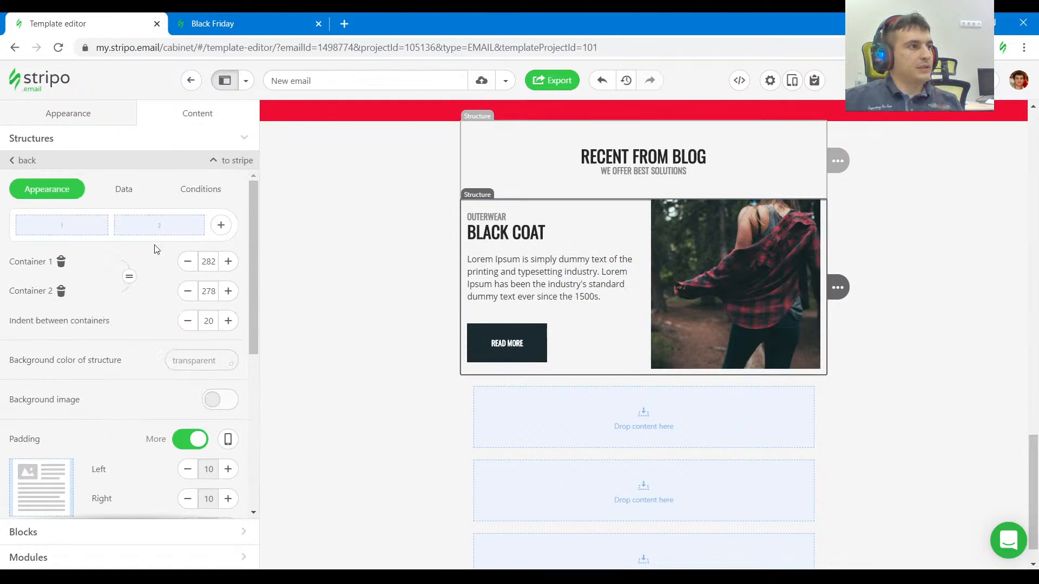
{"action": "left_click_drag", "start_coordinate": [112, 229], "coordinate": [112, 231]}
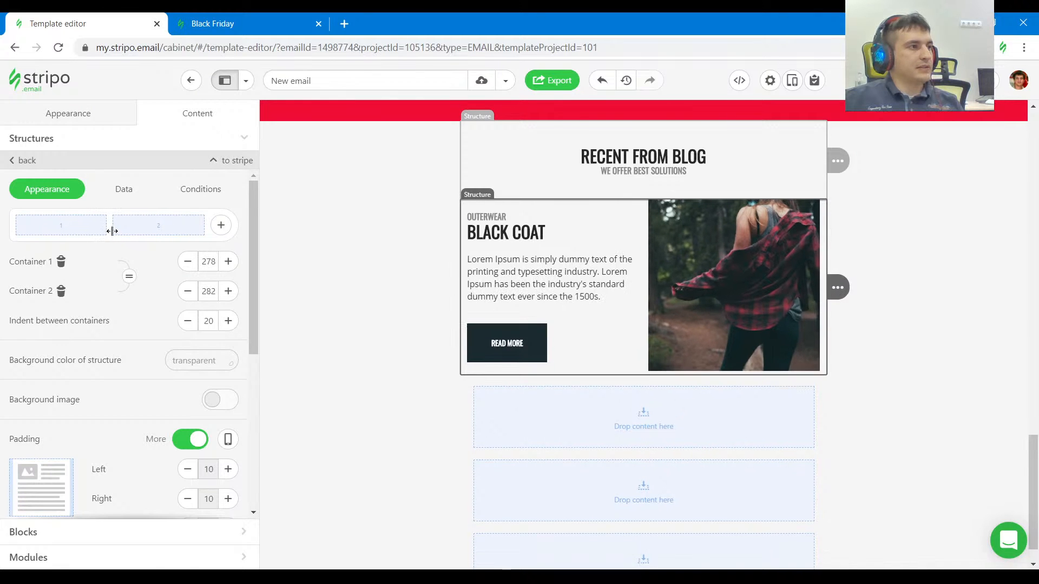
{"action": "left_click", "coordinate": [228, 292]}
{"action": "left_click", "coordinate": [229, 292]}
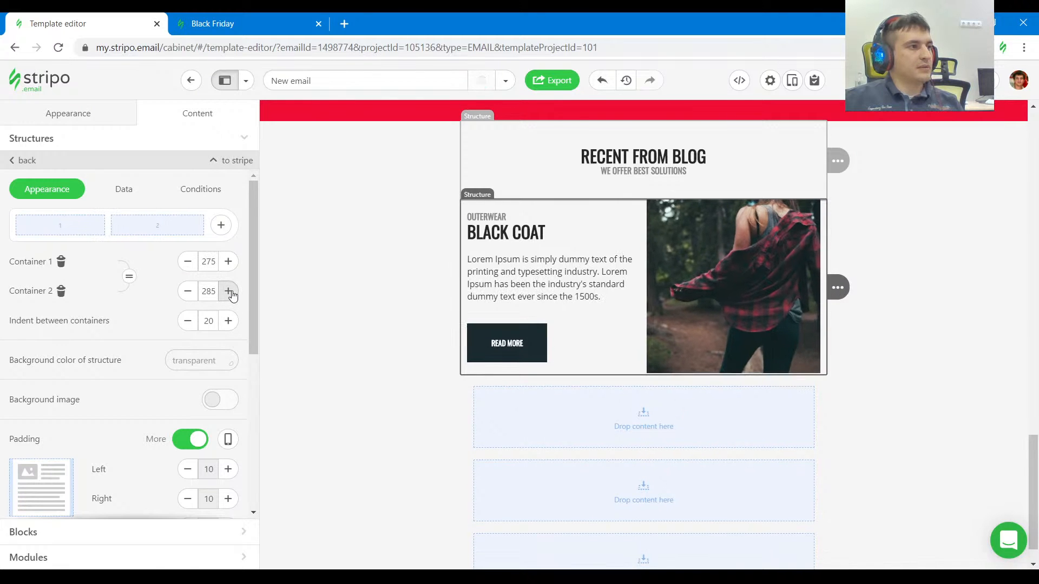
{"action": "left_click", "coordinate": [228, 292]}
{"action": "left_click", "coordinate": [229, 292]}
{"action": "left_click", "coordinate": [229, 291]}
{"action": "left_click", "coordinate": [229, 292]}
{"action": "left_click", "coordinate": [229, 292]}
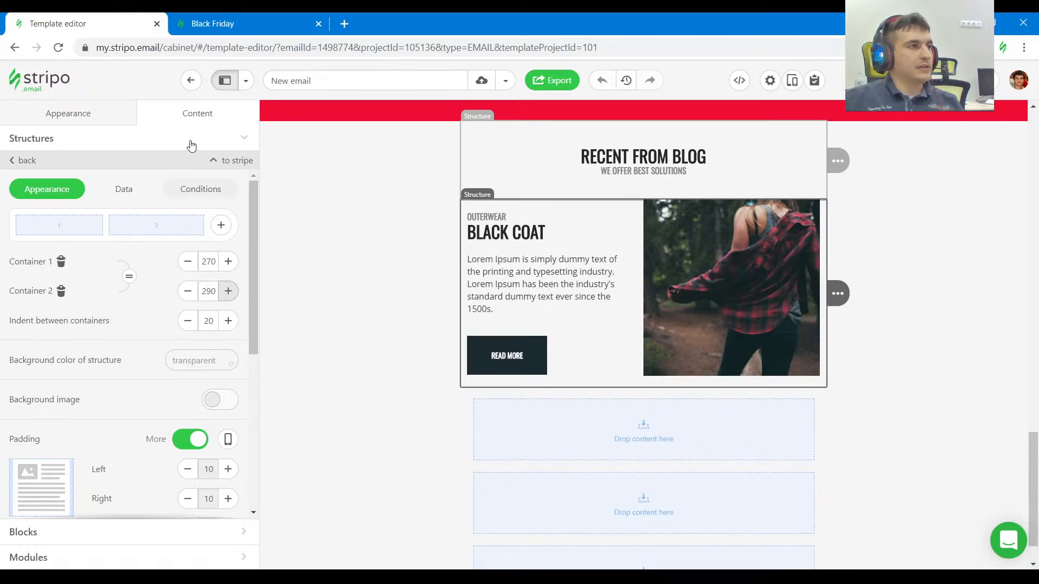
Check the READ MORE button's padding in the reference and set the button's top external padding to 20.
{"action": "left_click", "coordinate": [271, 21]}
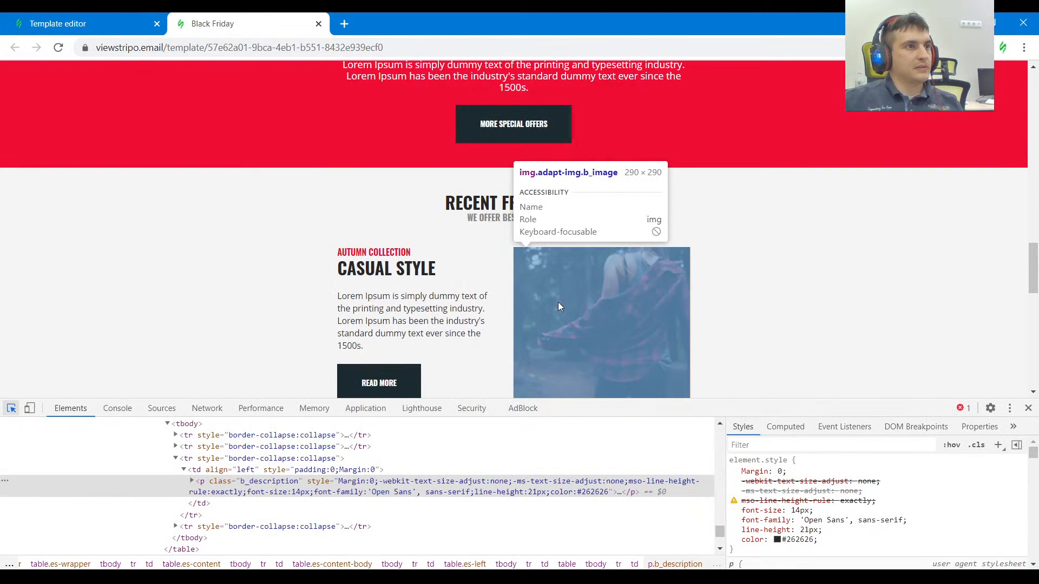
{"action": "scroll", "coordinate": [558, 306], "scroll_direction": "down", "scroll_amount": 1}
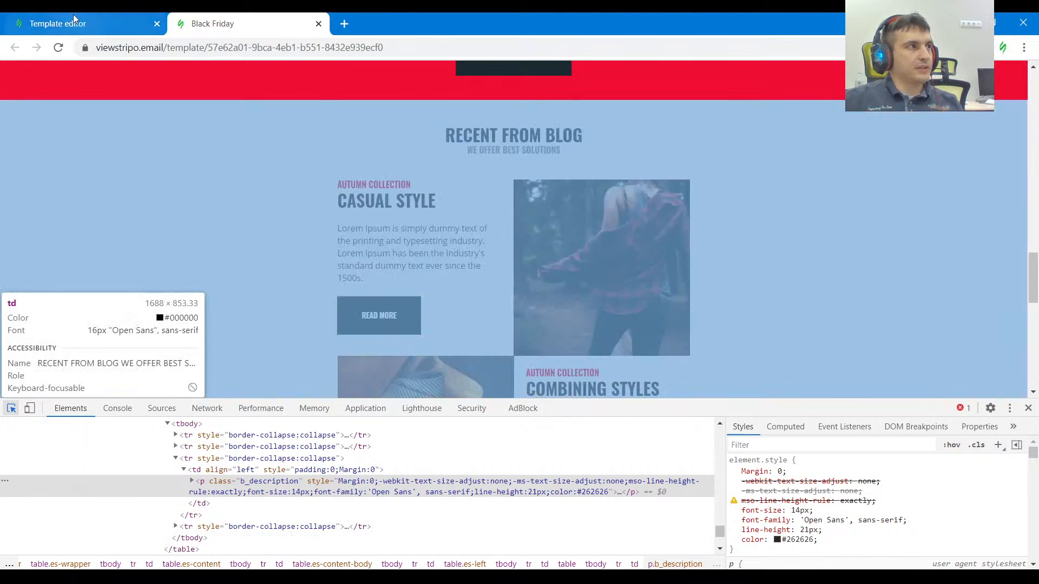
{"action": "left_click", "coordinate": [87, 23]}
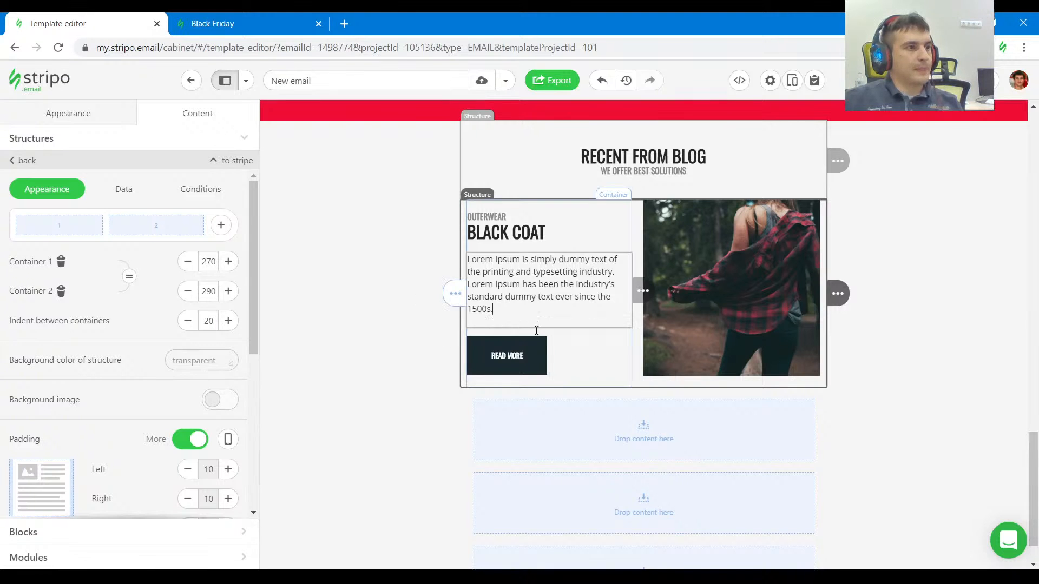
{"action": "left_click", "coordinate": [559, 339]}
{"action": "scroll", "coordinate": [186, 359], "scroll_direction": "down", "scroll_amount": 5}
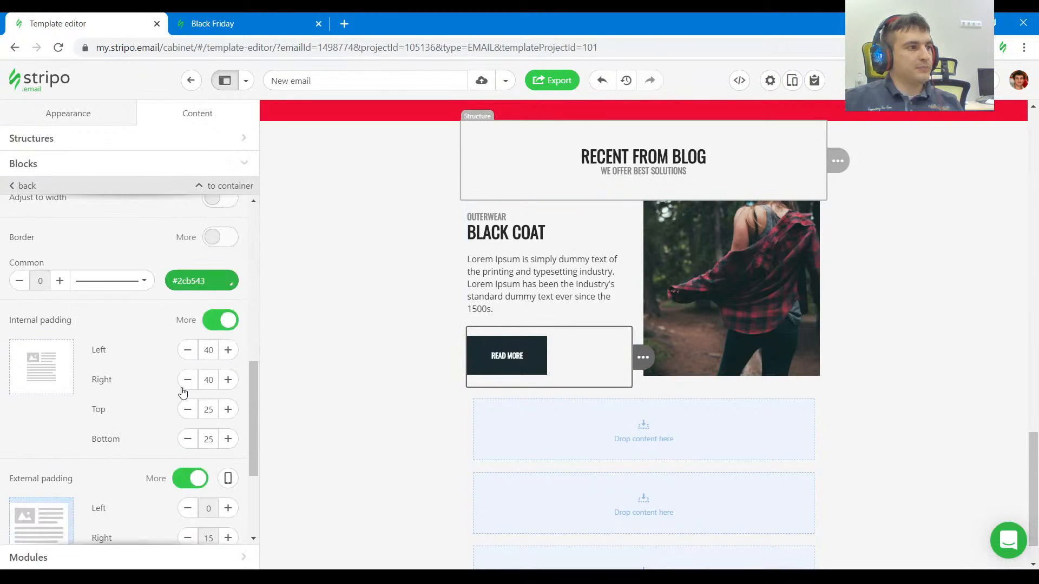
{"action": "scroll", "coordinate": [183, 393], "scroll_direction": "down", "scroll_amount": 3}
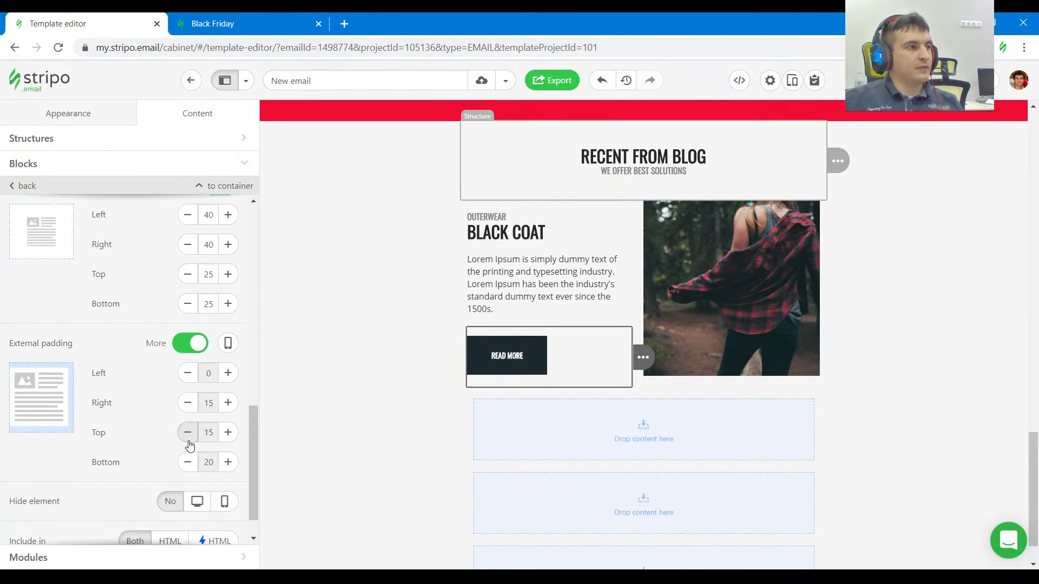
{"action": "left_click", "coordinate": [227, 433]}
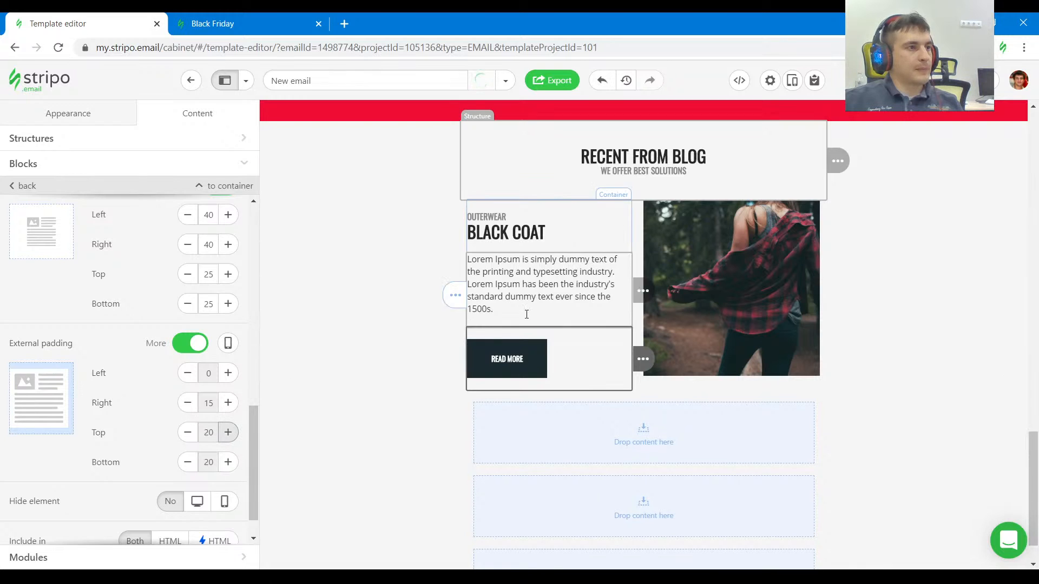
Compare the paragraph spacing with the reference and set the Lorem Ipsum text block's bottom padding to 0.
{"action": "left_click", "coordinate": [217, 23]}
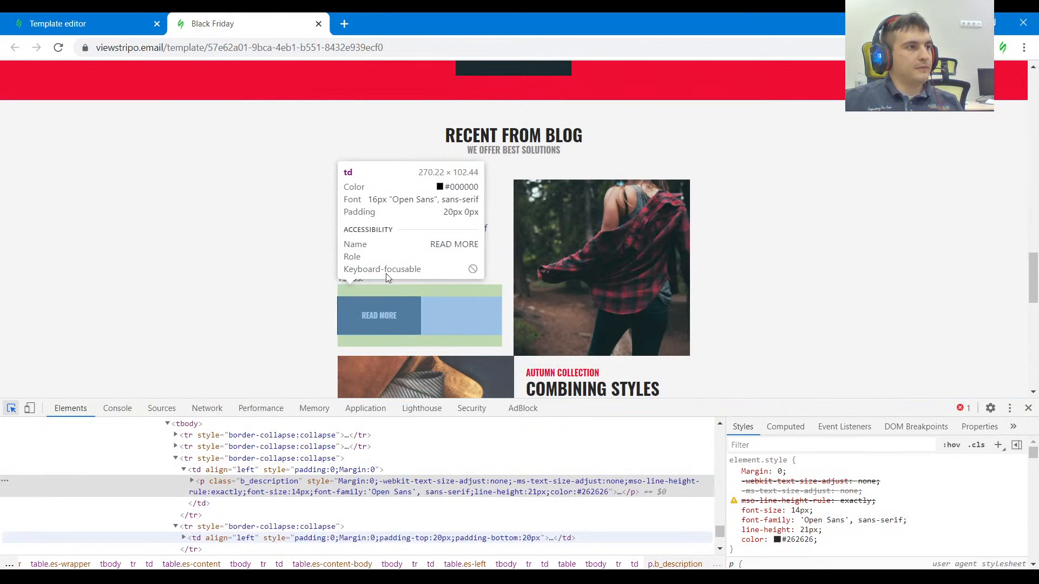
{"action": "left_click", "coordinate": [89, 27]}
{"action": "left_click", "coordinate": [514, 304]}
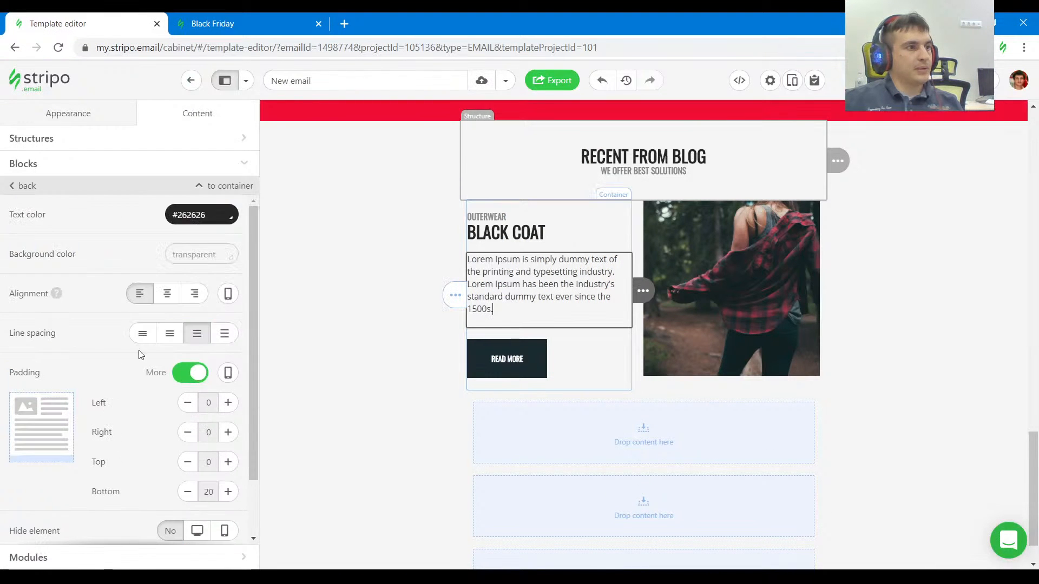
{"action": "scroll", "coordinate": [99, 355], "scroll_direction": "down", "scroll_amount": 1}
{"action": "left_click", "coordinate": [196, 420]}
{"action": "left_click", "coordinate": [195, 420]}
{"action": "left_click", "coordinate": [196, 420]}
{"action": "left_click", "coordinate": [196, 420]}
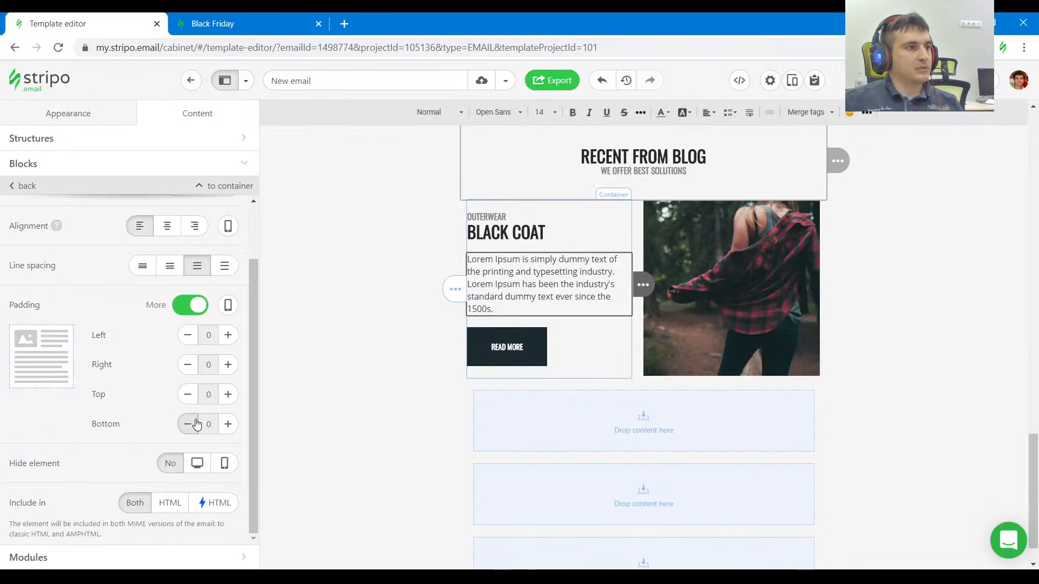
Check the heading's padding in the reference and replace the BLACK COAT heading with the copied text CASUAL STYLE.
{"action": "left_click", "coordinate": [233, 23]}
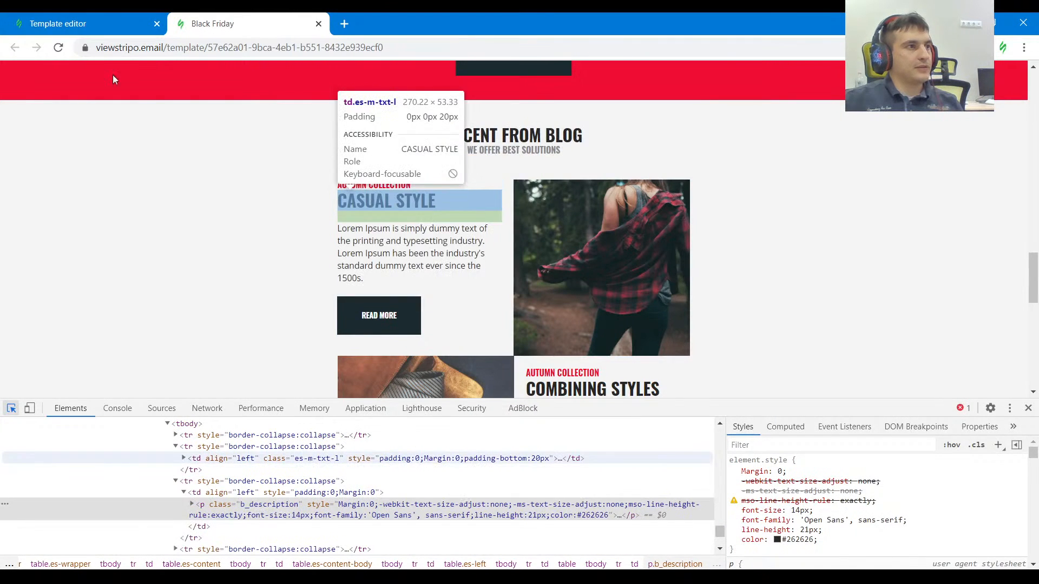
{"action": "left_click", "coordinate": [100, 25]}
{"action": "left_click", "coordinate": [522, 238]}
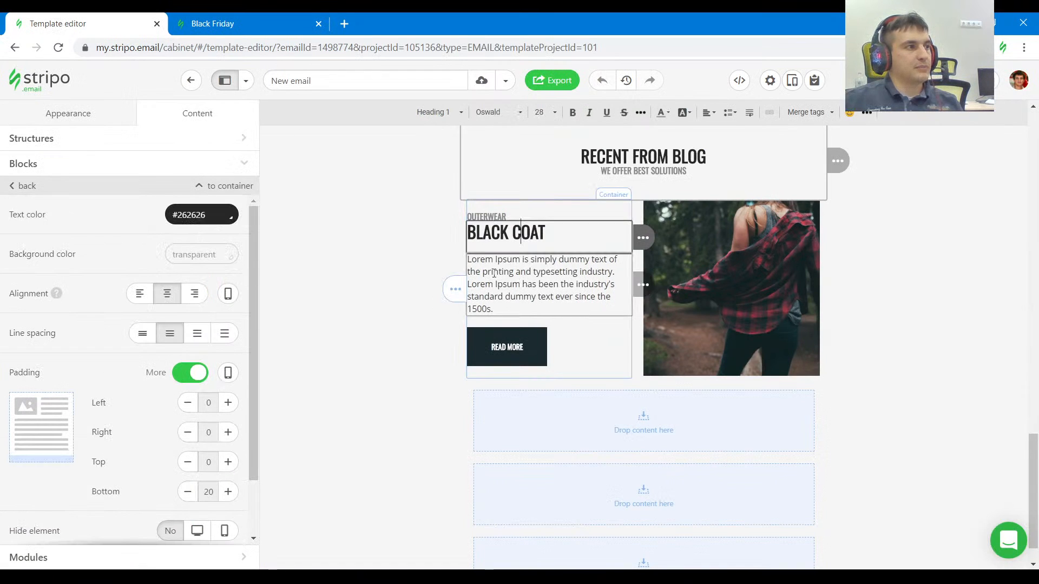
{"action": "left_click", "coordinate": [233, 23]}
{"action": "left_click", "coordinate": [458, 200]}
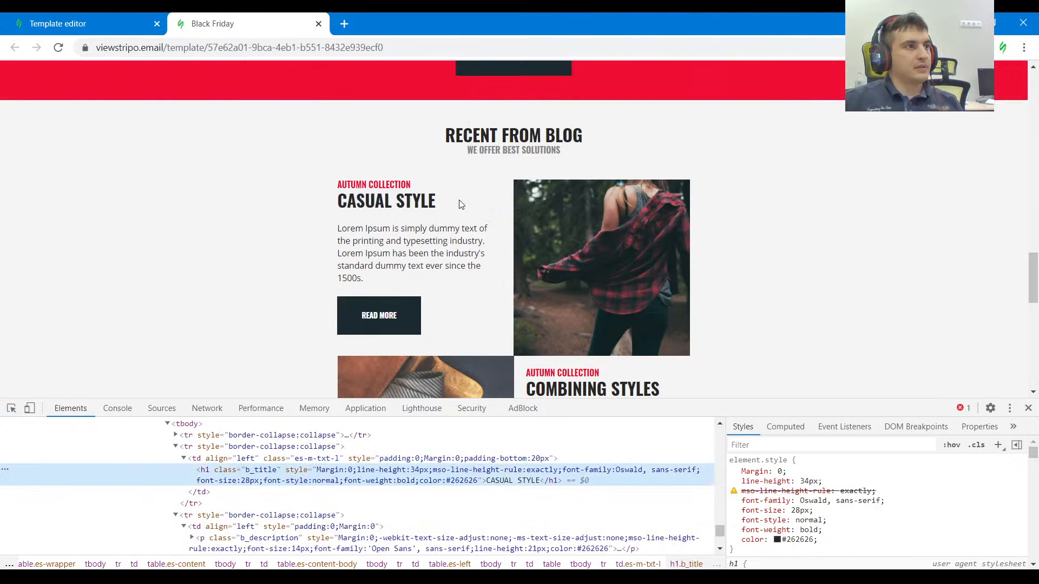
{"action": "left_click_drag", "start_coordinate": [459, 199], "coordinate": [336, 203]}
{"action": "left_click", "coordinate": [440, 200]}
{"action": "left_click_drag", "start_coordinate": [454, 203], "coordinate": [338, 203]}
{"action": "key", "text": "ctrl+c"}
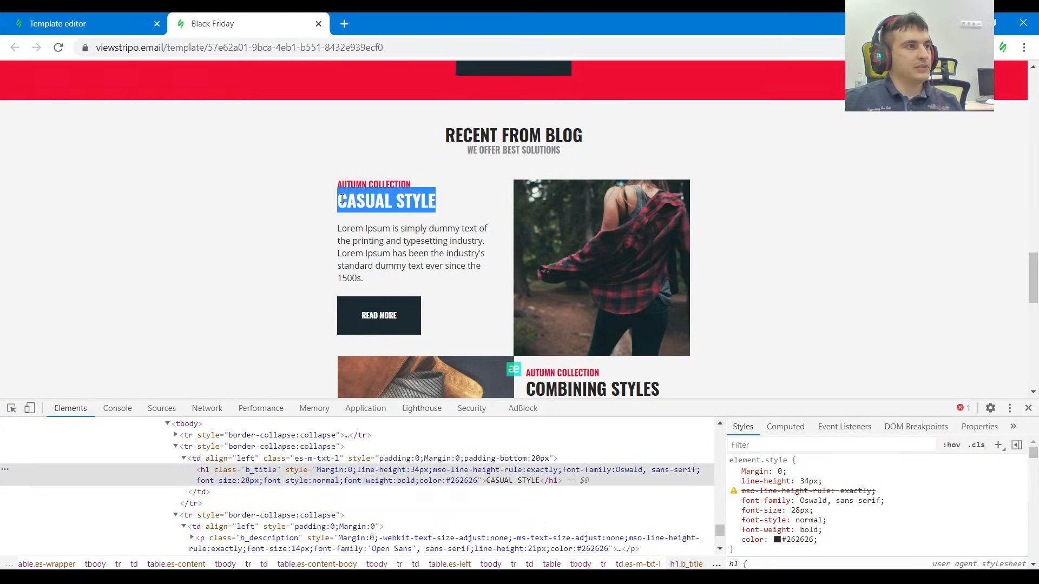
{"action": "left_click", "coordinate": [49, 20]}
{"action": "key", "text": "ctrl+a"}
{"action": "key", "text": "ctrl+v"}
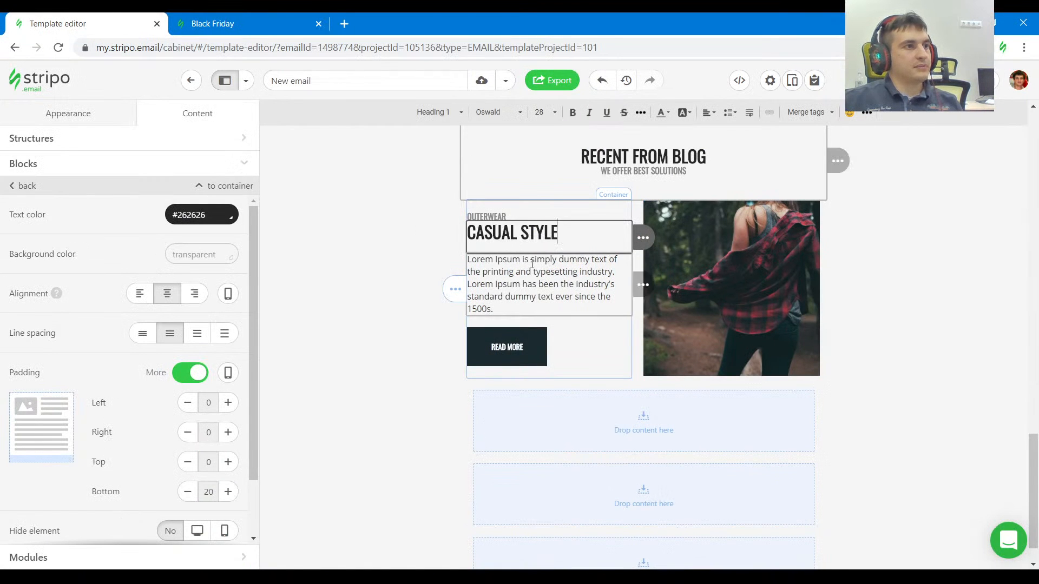
Copy AUTUMN COLLECTION from the reference and replace the OUTERWEAR label with it.
{"action": "key", "text": "ctrl+Tab"}
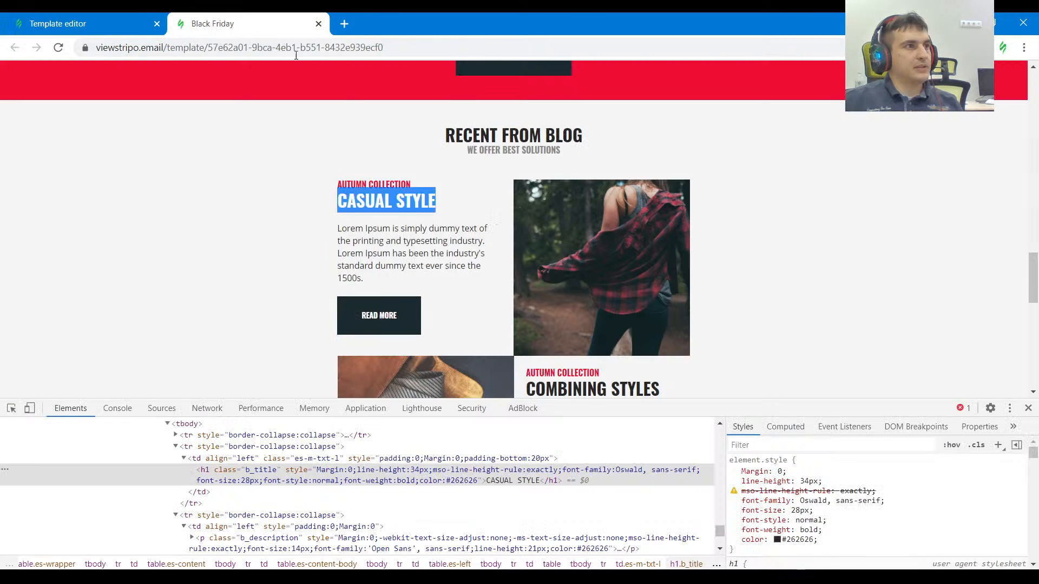
{"action": "left_click", "coordinate": [414, 183]}
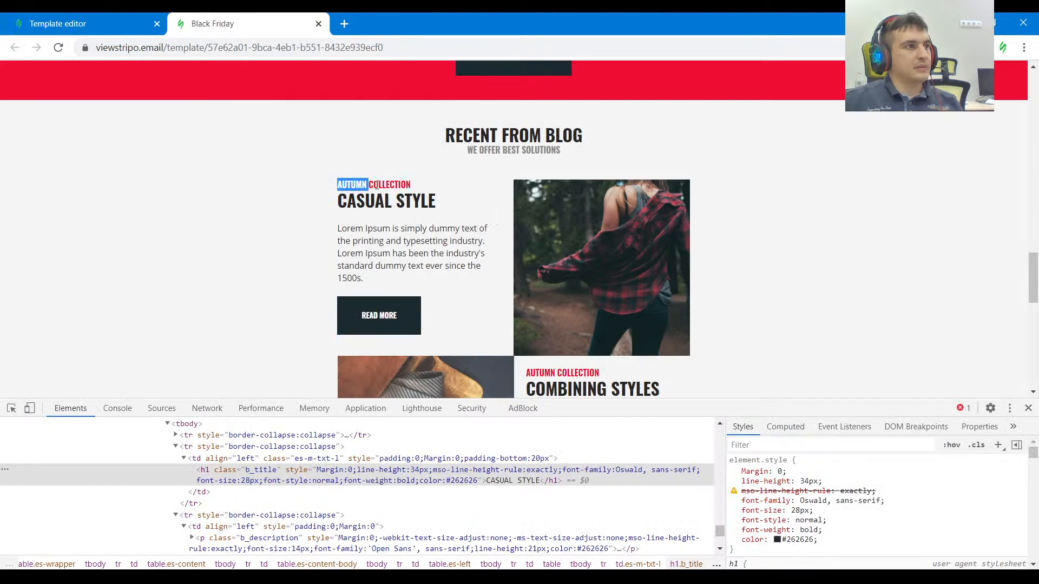
{"action": "left_click", "coordinate": [105, 29]}
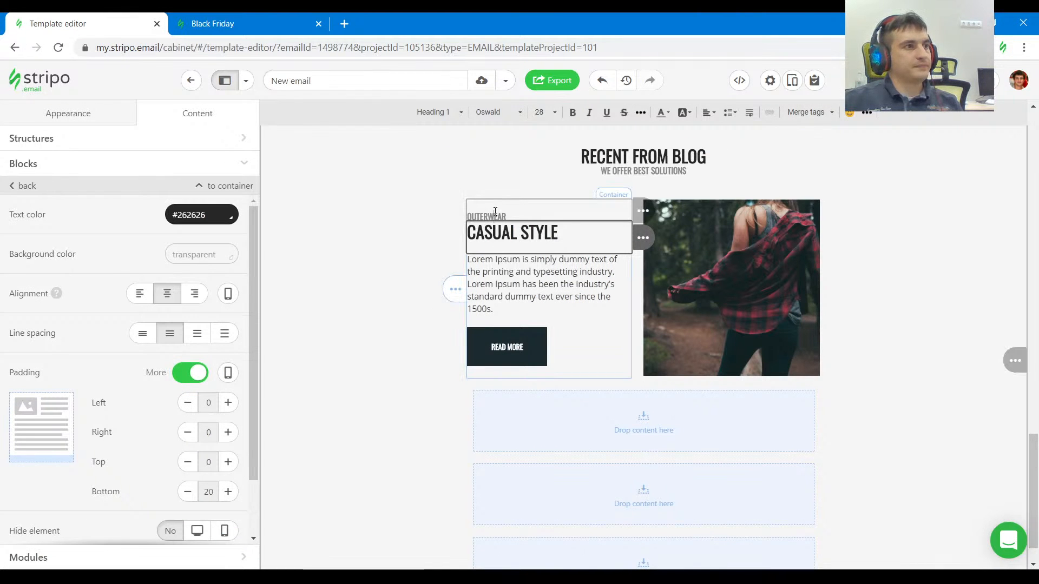
{"action": "left_click", "coordinate": [493, 218]}
{"action": "type", "text": "AUTUMN COLLECTION"}
{"action": "key", "text": "ctrl+a"}
{"action": "type", "text": "AUTUMN COLLECTION"}
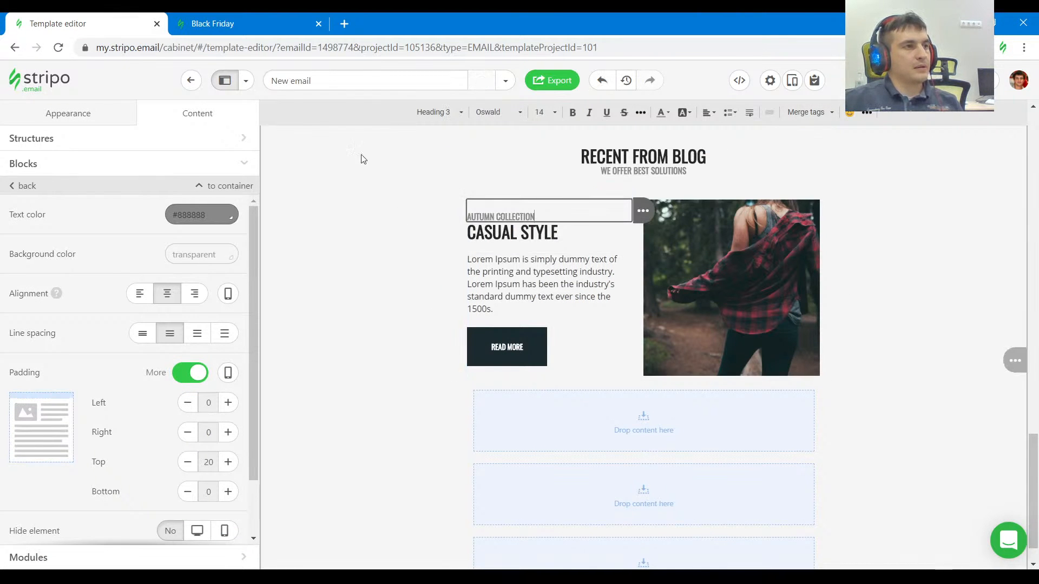
Set the AUTUMN COLLECTION label's top padding to 0 and its text color to #ef0d33.
{"action": "left_click", "coordinate": [290, 18]}
{"action": "left_click", "coordinate": [11, 408]}
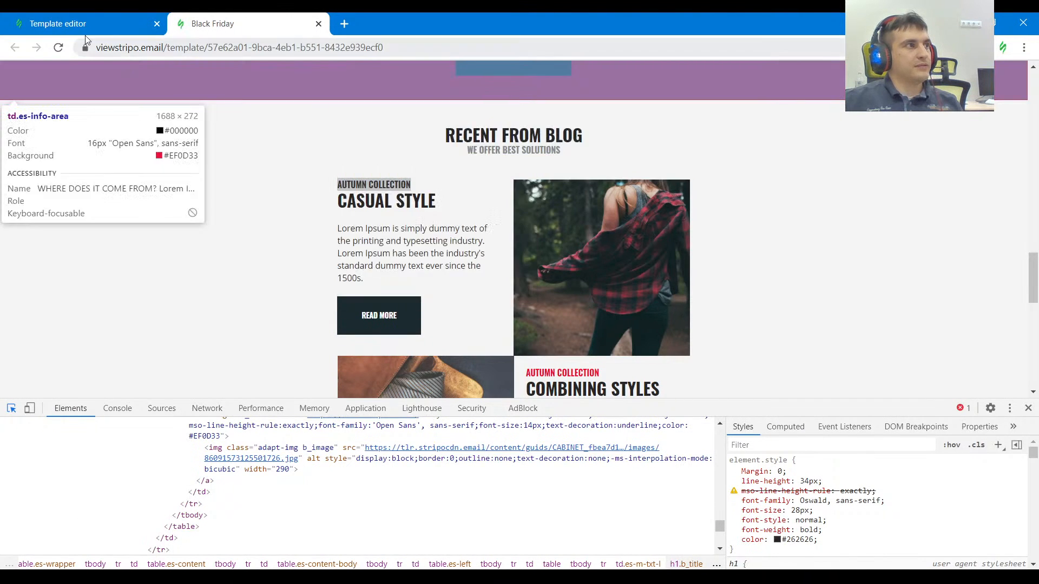
{"action": "left_click", "coordinate": [81, 23]}
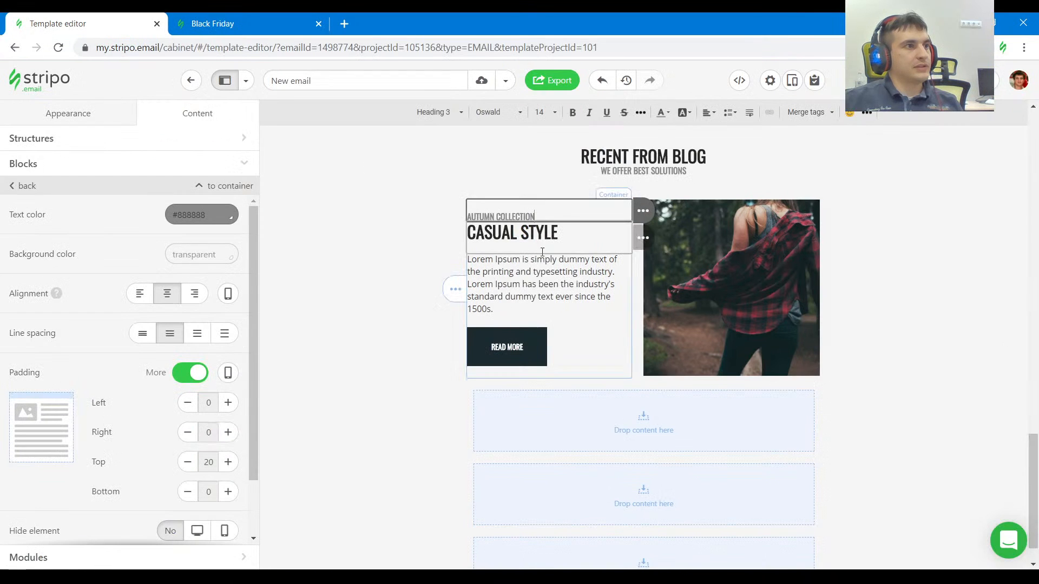
{"action": "left_click", "coordinate": [189, 471]}
{"action": "left_click", "coordinate": [189, 471]}
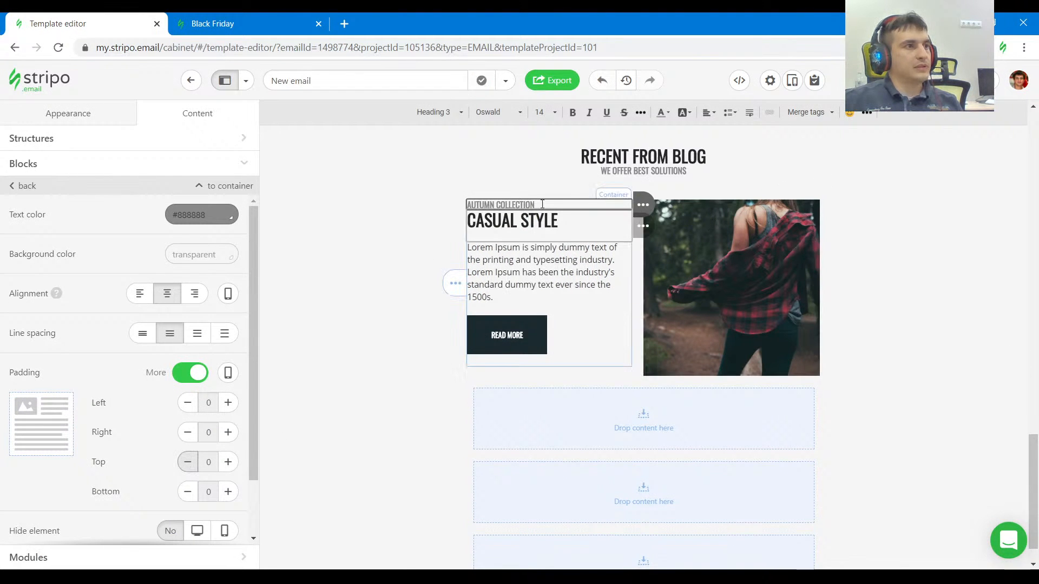
{"action": "scroll", "coordinate": [297, 169], "scroll_direction": "up", "scroll_amount": 3}
{"action": "left_click", "coordinate": [214, 216]}
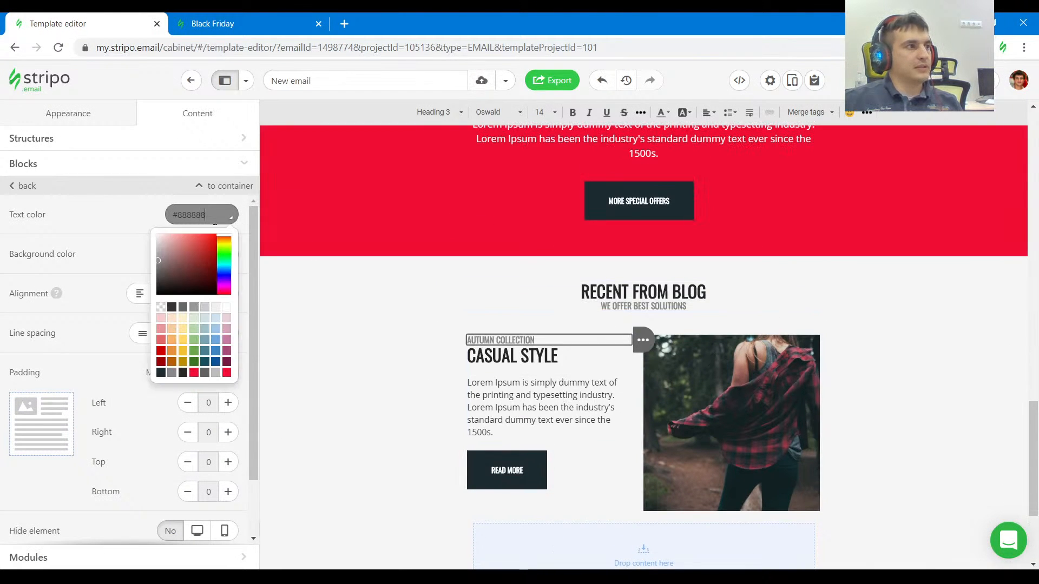
{"action": "left_click", "coordinate": [194, 372]}
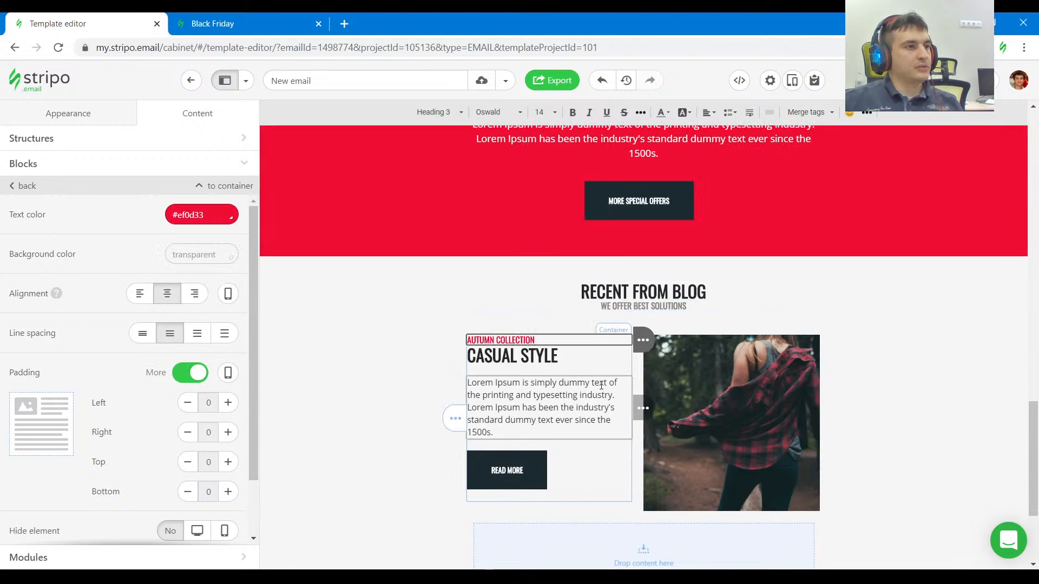
Check the next blog row in the reference and duplicate the CASUAL STYLE structure directly beneath the original.
{"action": "scroll", "coordinate": [924, 440], "scroll_direction": "down", "scroll_amount": 1}
{"action": "left_click", "coordinate": [728, 345]}
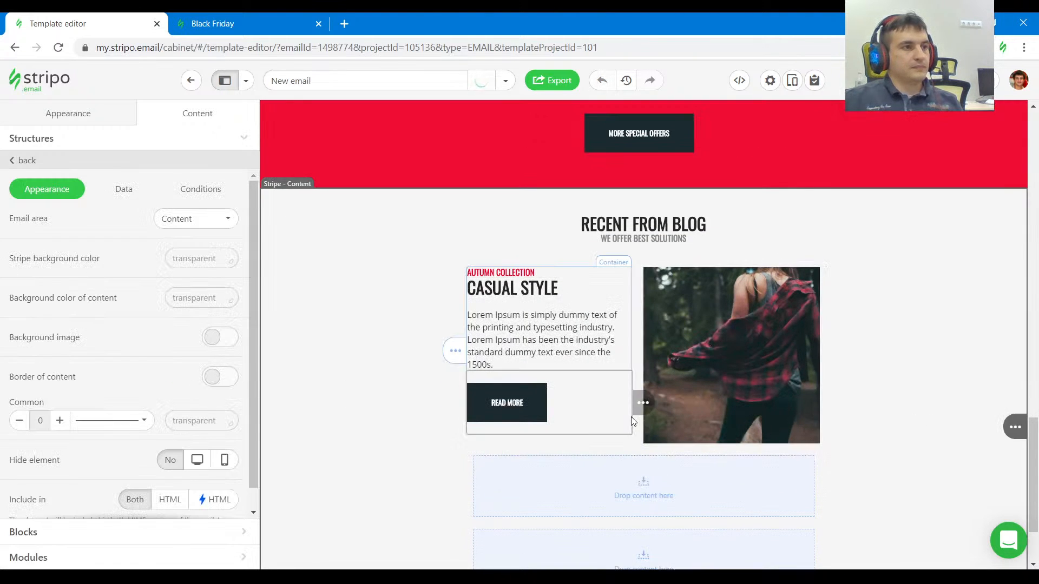
{"action": "left_click", "coordinate": [260, 23]}
{"action": "scroll", "coordinate": [502, 219], "scroll_direction": "down", "scroll_amount": 2}
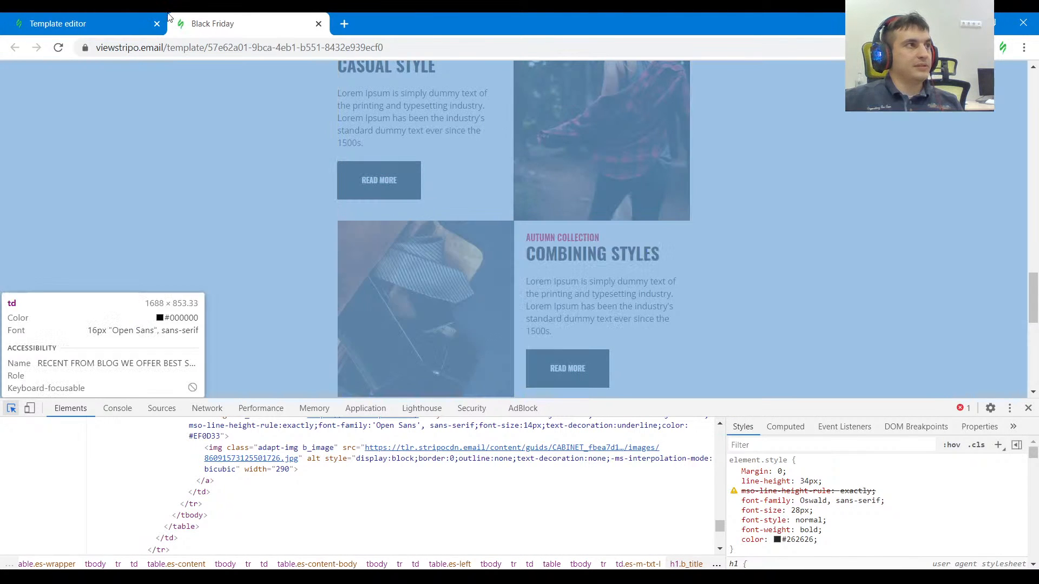
{"action": "key", "text": "ctrl+Tab"}
{"action": "left_click", "coordinate": [639, 433]}
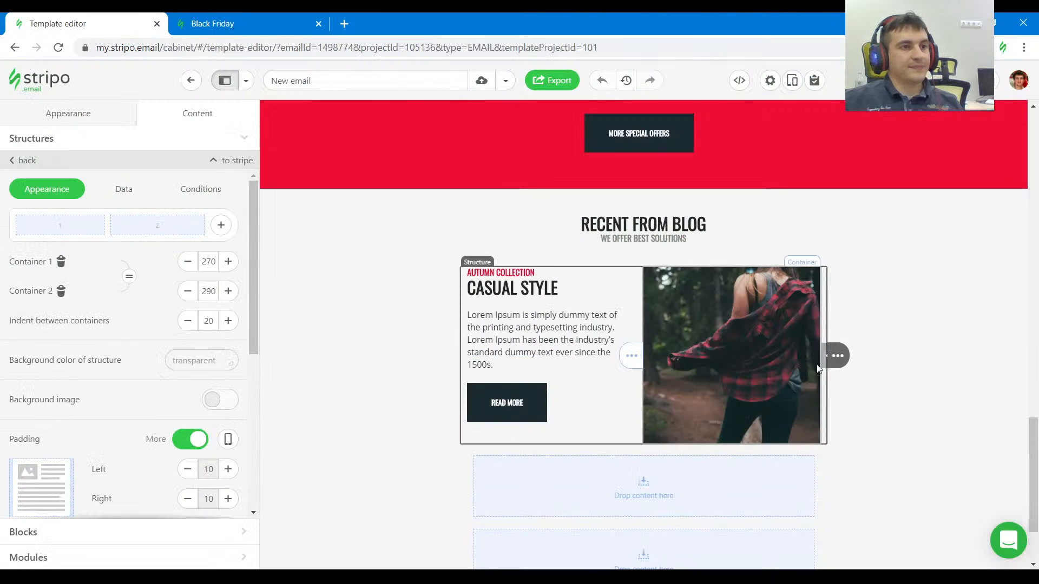
{"action": "left_click_drag", "start_coordinate": [887, 362], "coordinate": [904, 417]}
{"action": "scroll", "coordinate": [906, 418], "scroll_direction": "down", "scroll_amount": 2}
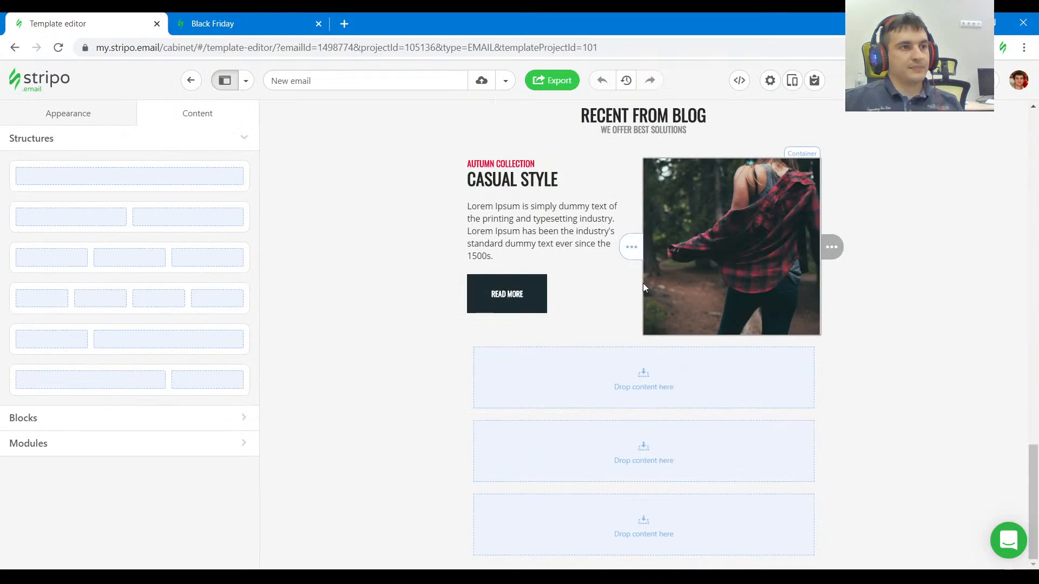
{"action": "left_click", "coordinate": [638, 309]}
{"action": "left_click", "coordinate": [884, 247]}
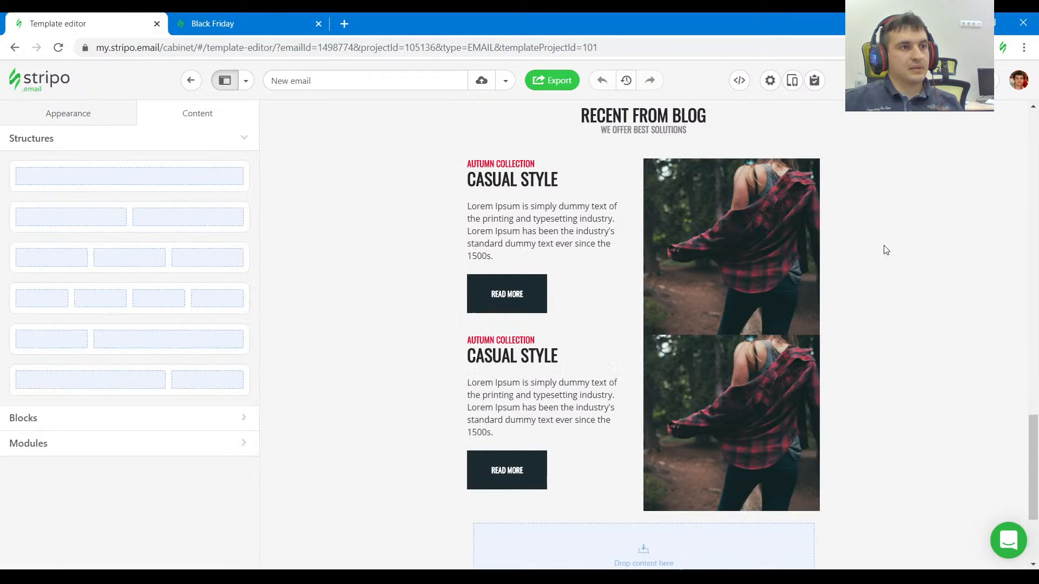
Add a third container to the duplicated CASUAL STYLE structure and place a copy of its text container there.
{"action": "left_click", "coordinate": [634, 476]}
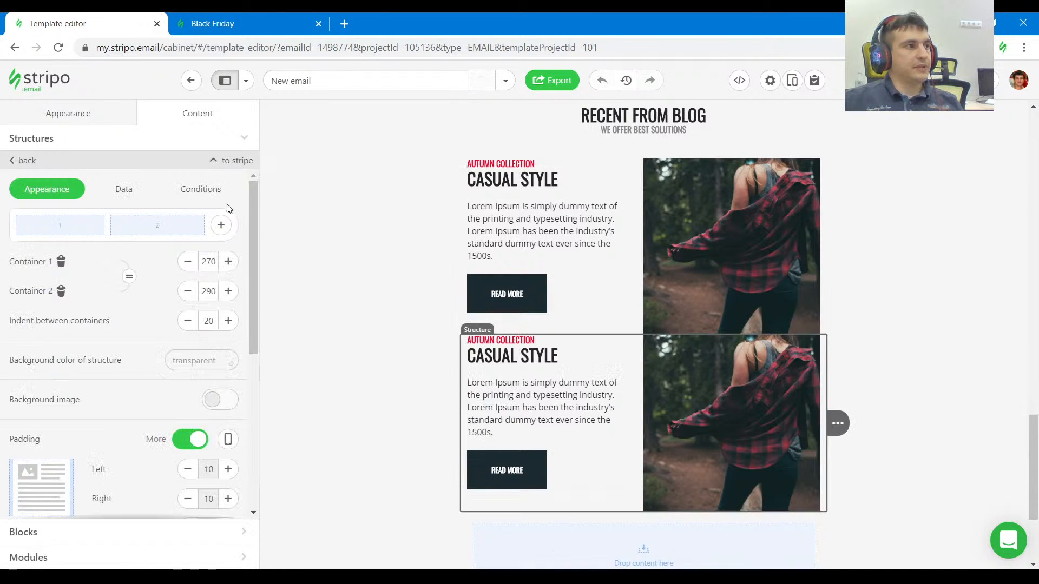
{"action": "left_click", "coordinate": [220, 226]}
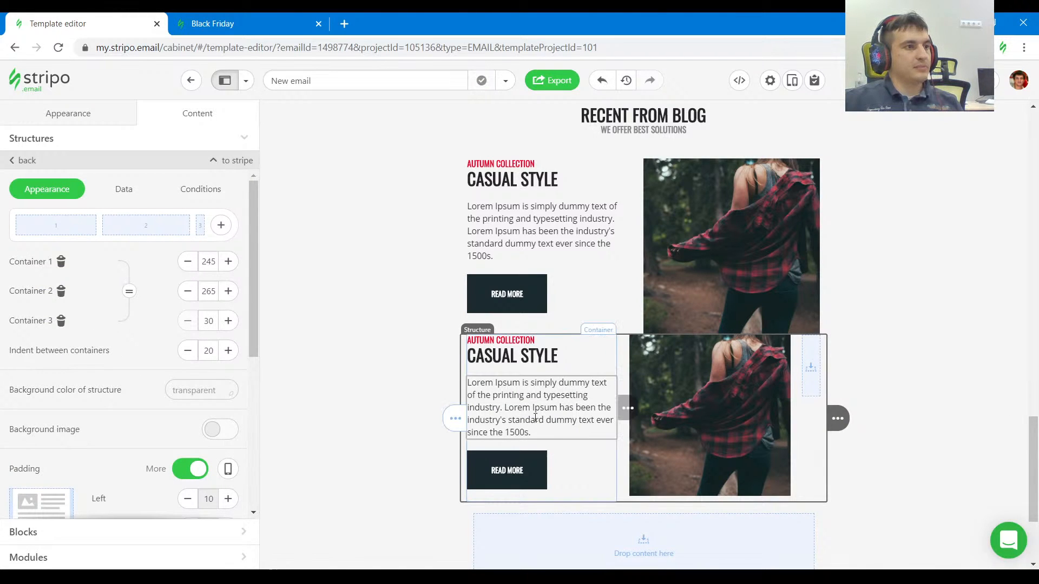
{"action": "mouse_move", "coordinate": [432, 418]}
{"action": "left_click_drag", "start_coordinate": [407, 420], "coordinate": [809, 375]}
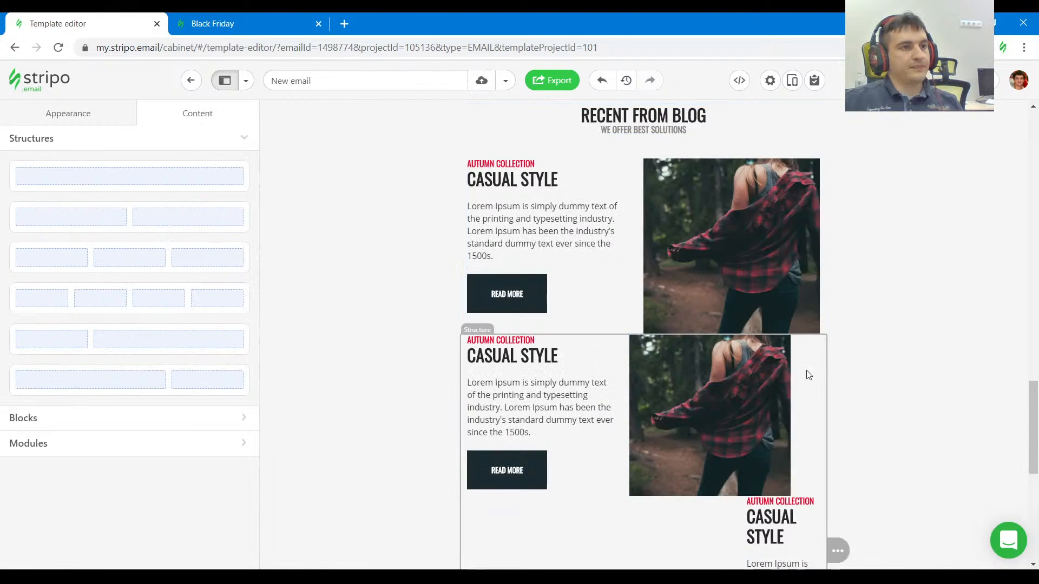
Remove the first container from the duplicated CASUAL STYLE structure and set the remaining image and text containers to 290 and 270 wide.
{"action": "left_click", "coordinate": [806, 461]}
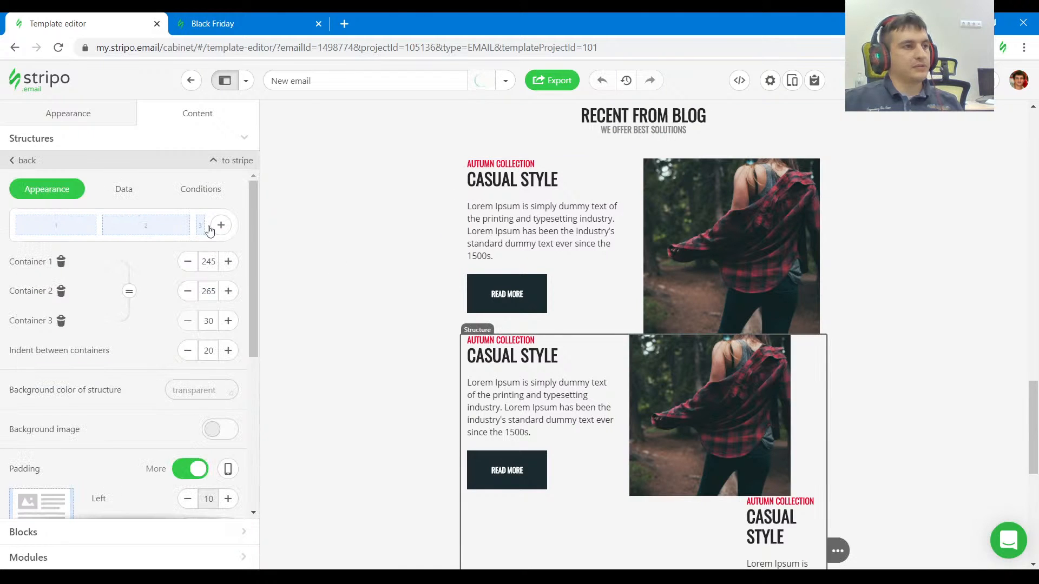
{"action": "left_click", "coordinate": [61, 263]}
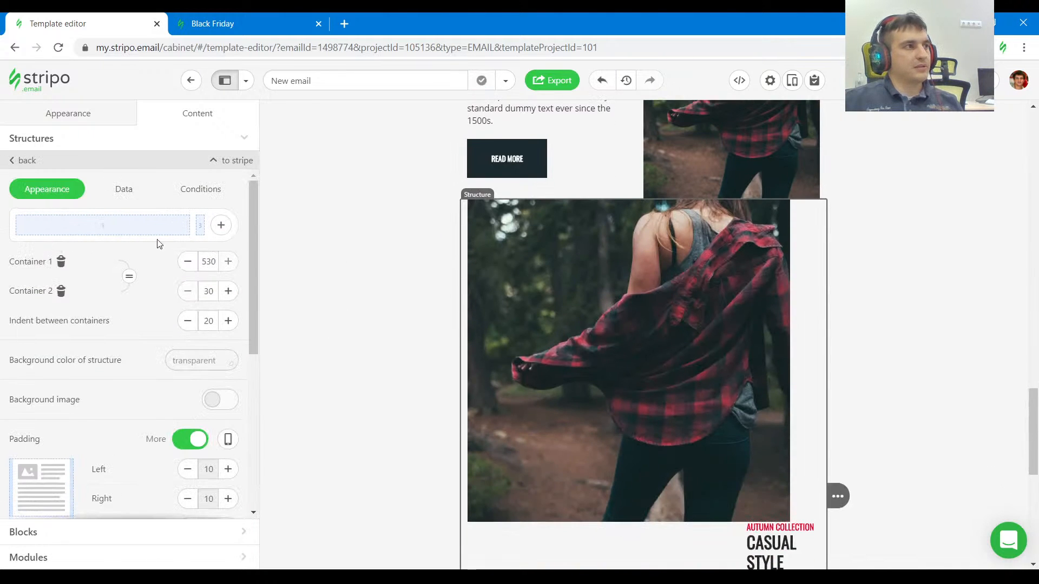
{"action": "left_click_drag", "start_coordinate": [194, 227], "coordinate": [116, 231]}
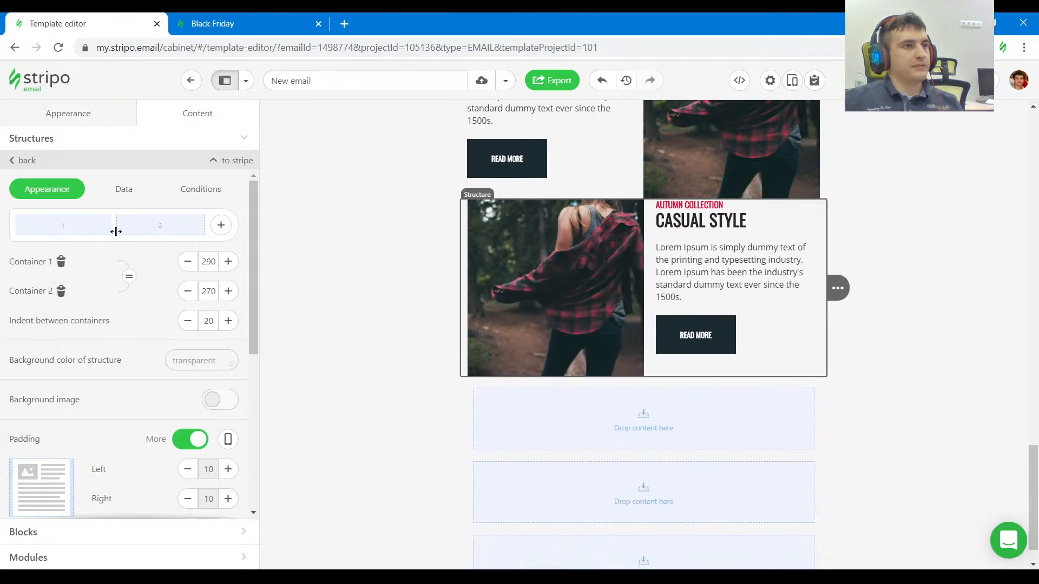
{"action": "left_click", "coordinate": [956, 410]}
{"action": "scroll", "coordinate": [951, 411], "scroll_direction": "up", "scroll_amount": 1}
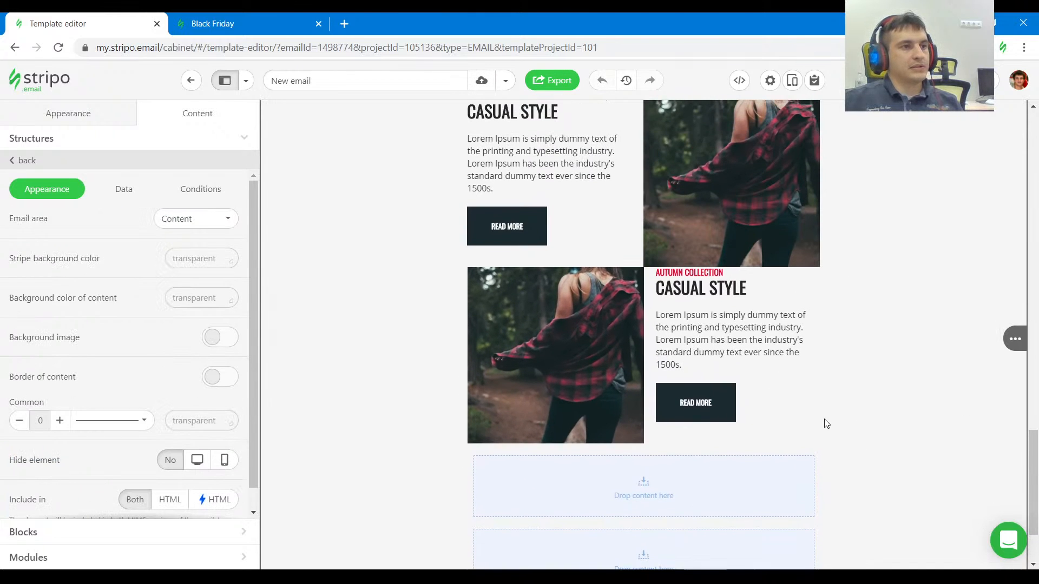
{"action": "scroll", "coordinate": [836, 439], "scroll_direction": "up", "scroll_amount": 1}
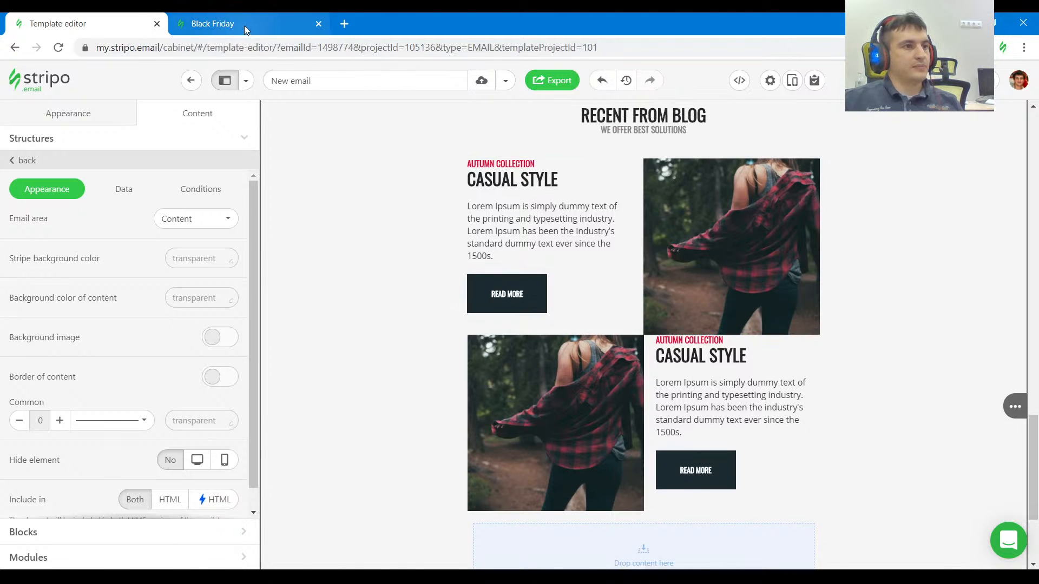
Copy the COMBINING STYLES image address from the reference and use 49051573127661623.jpg as the second blog row's image.
{"action": "left_click", "coordinate": [245, 25]}
{"action": "left_click", "coordinate": [541, 244]}
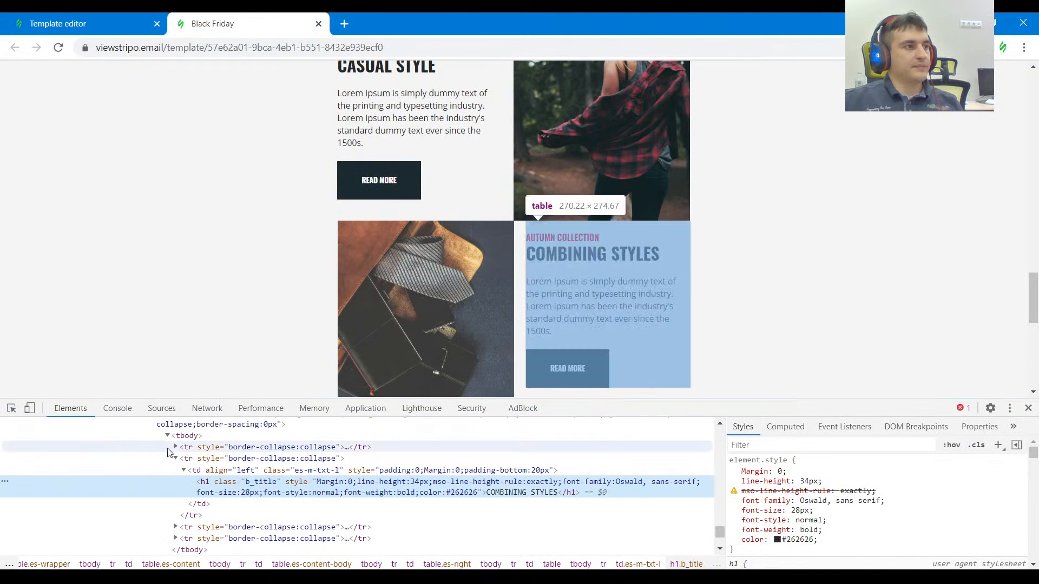
{"action": "left_click", "coordinate": [10, 408]}
{"action": "left_click", "coordinate": [462, 292]}
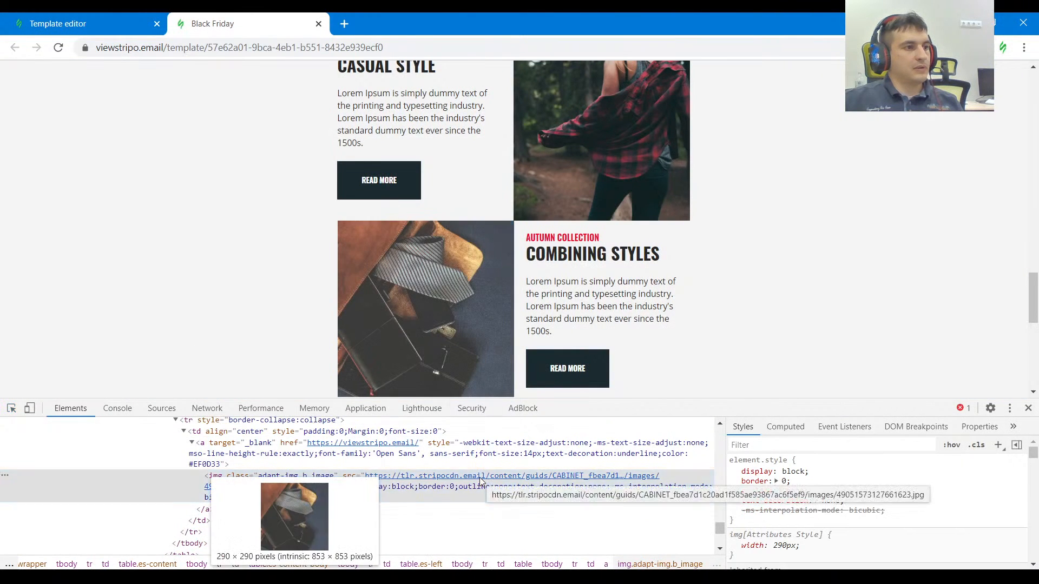
{"action": "left_click", "coordinate": [81, 24]}
{"action": "left_click", "coordinate": [543, 419]}
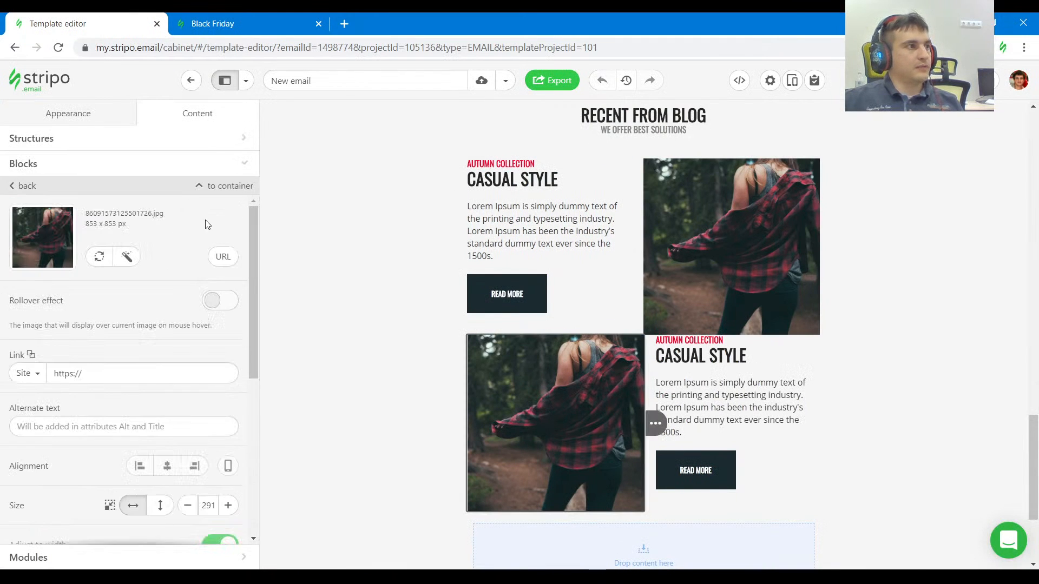
{"action": "left_click", "coordinate": [222, 256]}
{"action": "triple_click", "coordinate": [150, 306]}
{"action": "key", "text": "ctrl+v"}
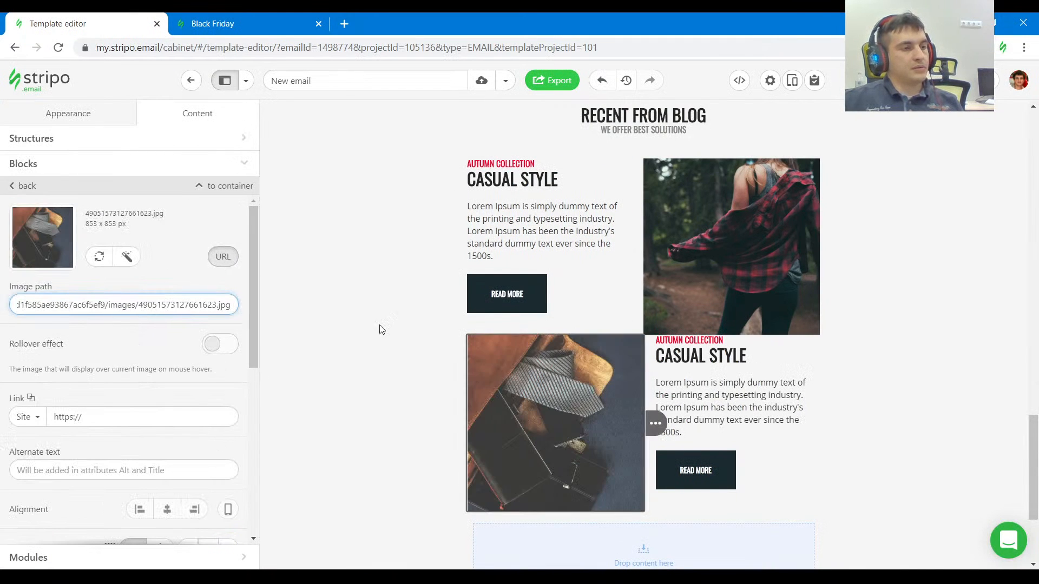
{"action": "scroll", "coordinate": [979, 329], "scroll_direction": "down", "scroll_amount": 2}
Compare the second blog row with the reference and set its AUTUMN COLLECTION label's top padding to 20.
{"action": "left_click", "coordinate": [300, 20]}
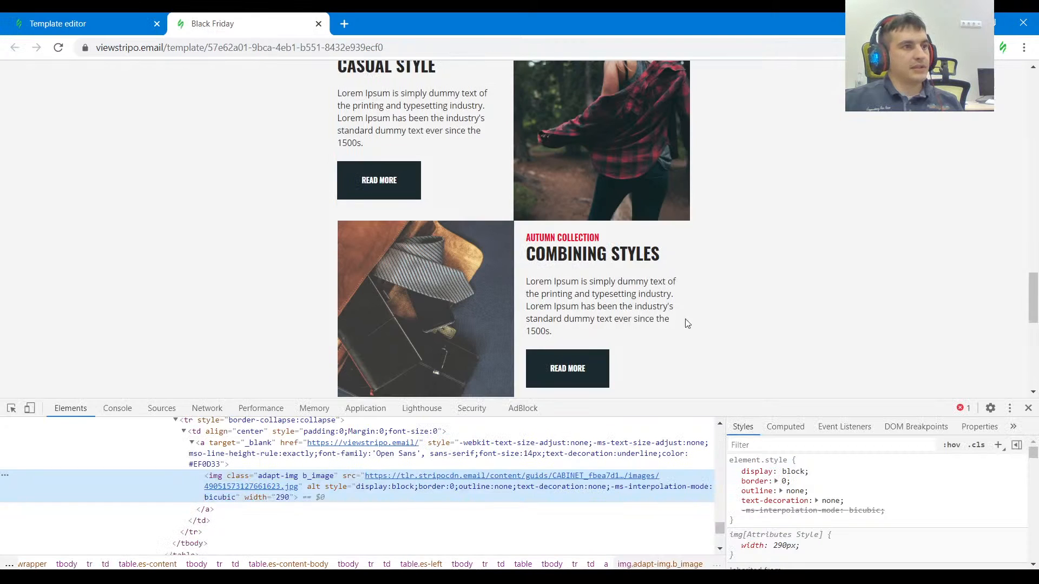
{"action": "scroll", "coordinate": [687, 321], "scroll_direction": "down", "scroll_amount": 3}
{"action": "scroll", "coordinate": [689, 320], "scroll_direction": "up", "scroll_amount": 2}
{"action": "left_click", "coordinate": [83, 26]}
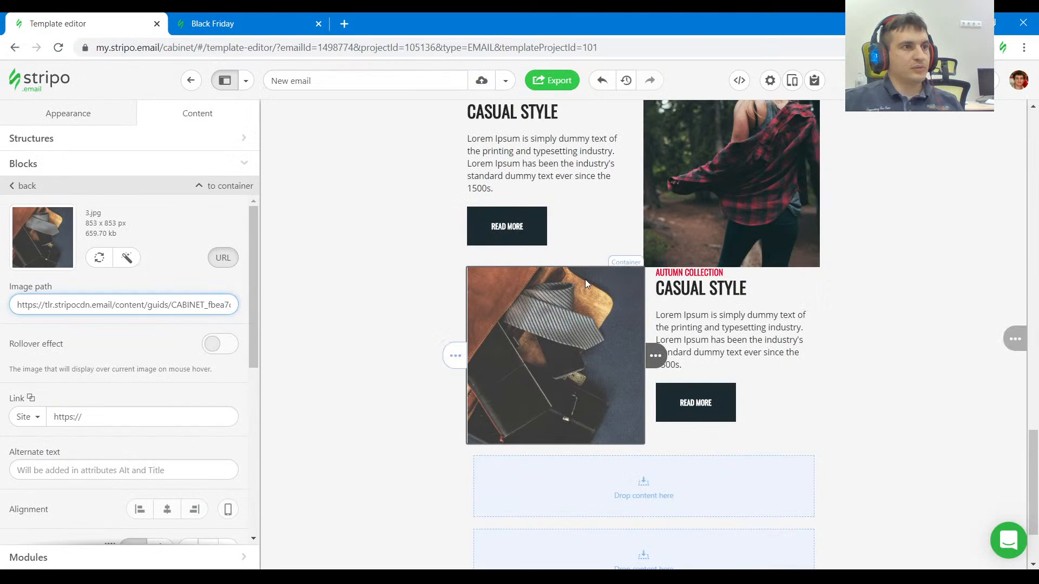
{"action": "left_click", "coordinate": [678, 272]}
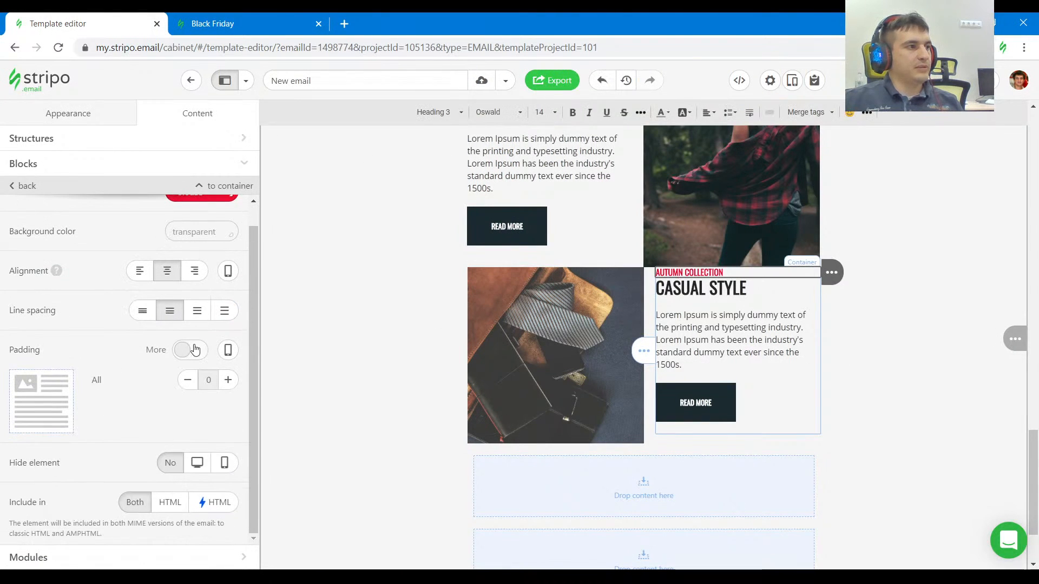
{"action": "left_click", "coordinate": [184, 351]}
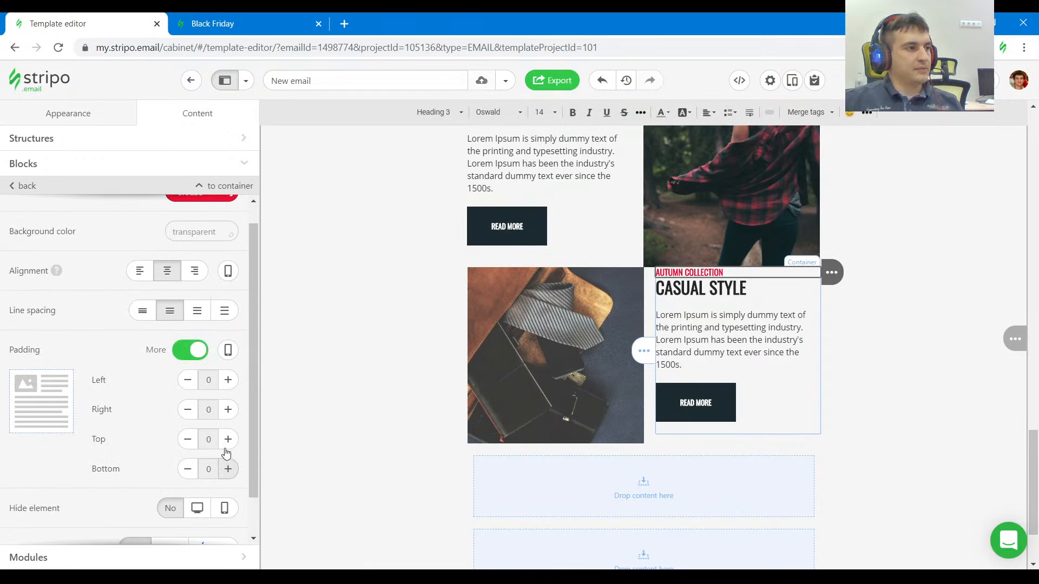
{"action": "left_click", "coordinate": [227, 440]}
{"action": "left_click", "coordinate": [228, 440]}
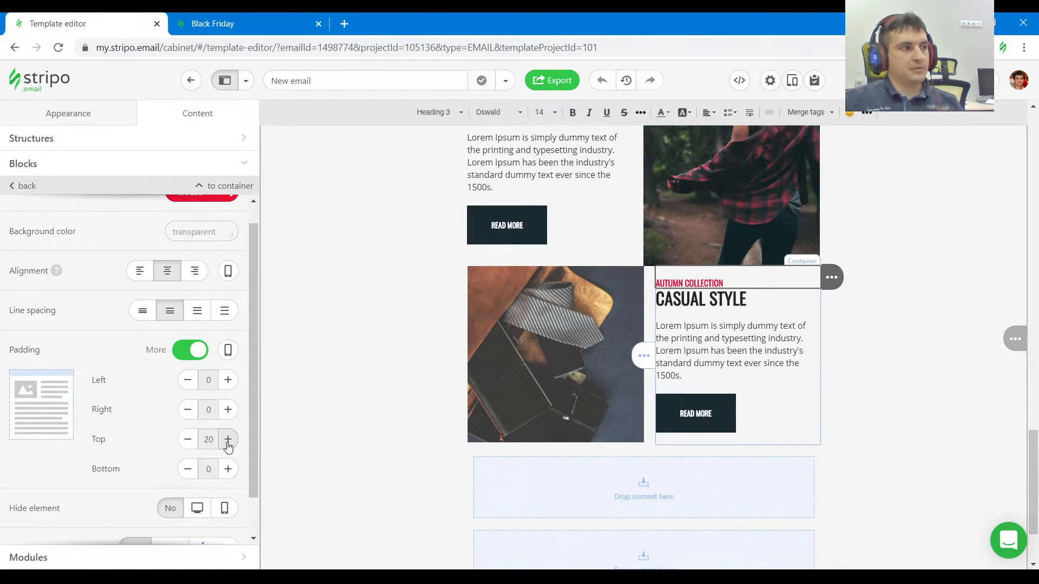
{"action": "left_click", "coordinate": [925, 378]}
{"action": "scroll", "coordinate": [941, 338], "scroll_direction": "up", "scroll_amount": 2}
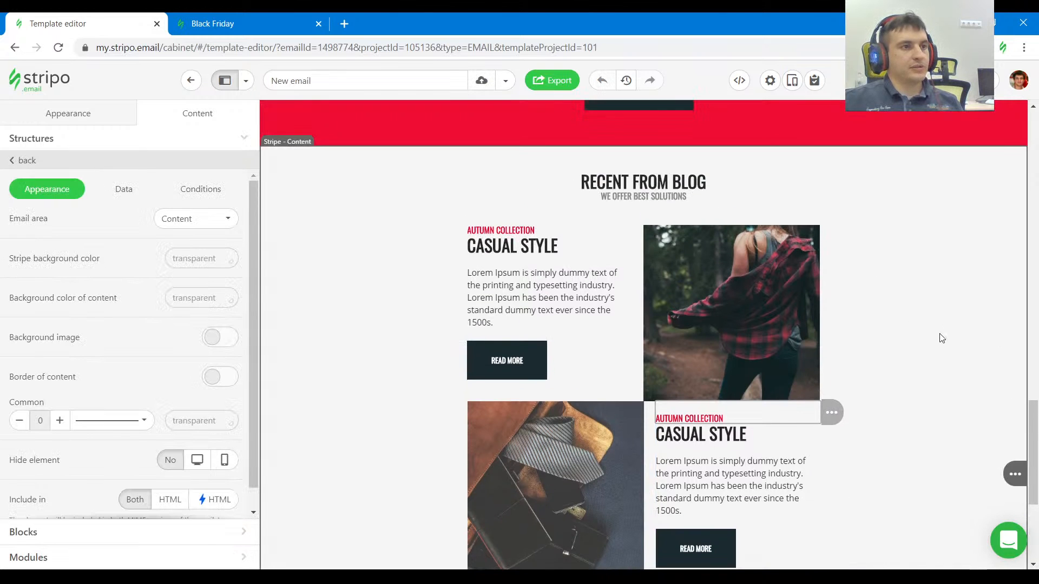
{"action": "scroll", "coordinate": [949, 357], "scroll_direction": "down", "scroll_amount": 3}
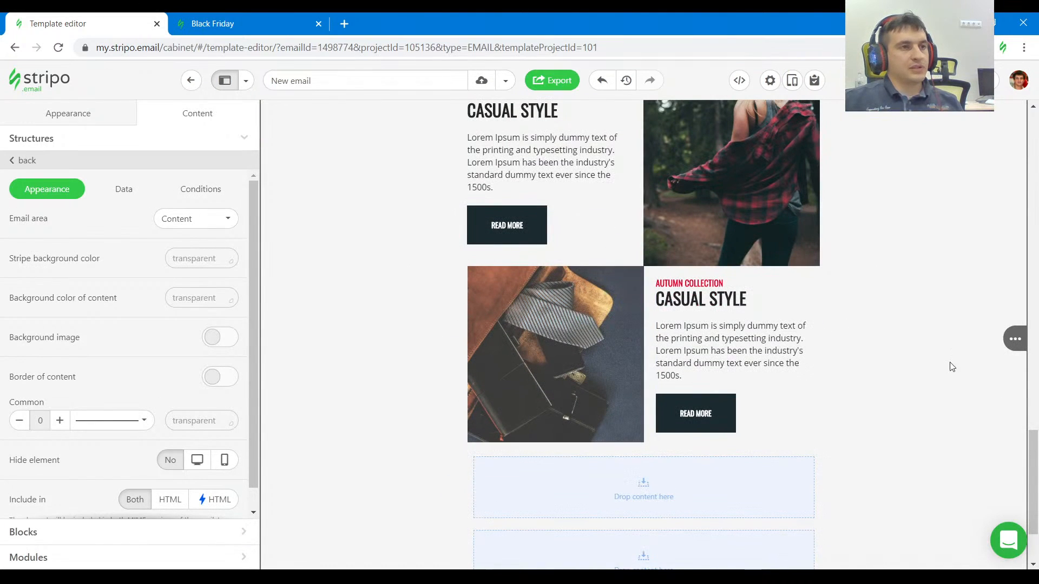
{"action": "scroll", "coordinate": [883, 344], "scroll_direction": "up", "scroll_amount": 1}
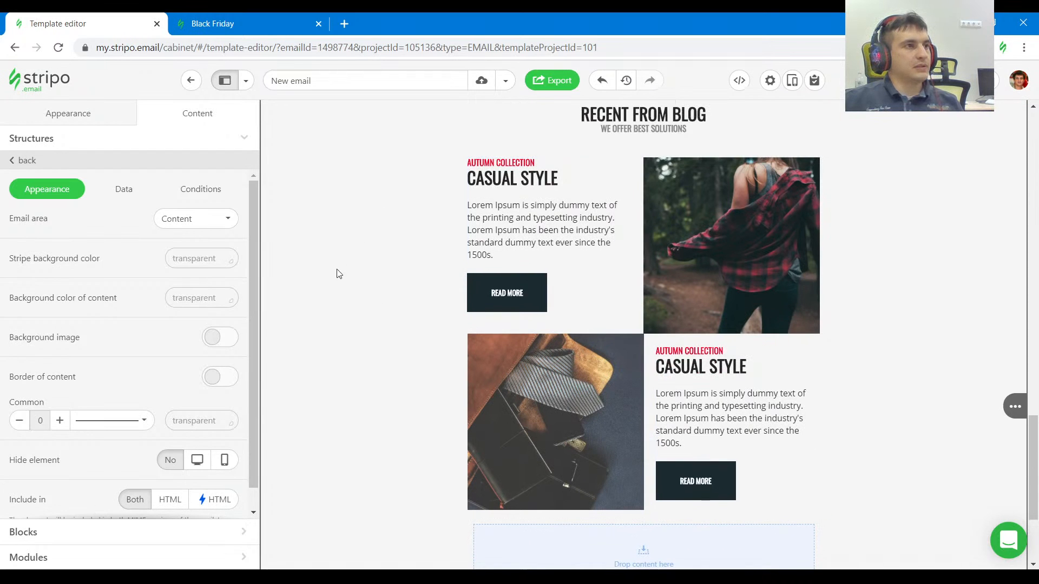
Inspect the padding of the structure around the SHOW MORE POST button in the reference email.
{"action": "left_click", "coordinate": [283, 24]}
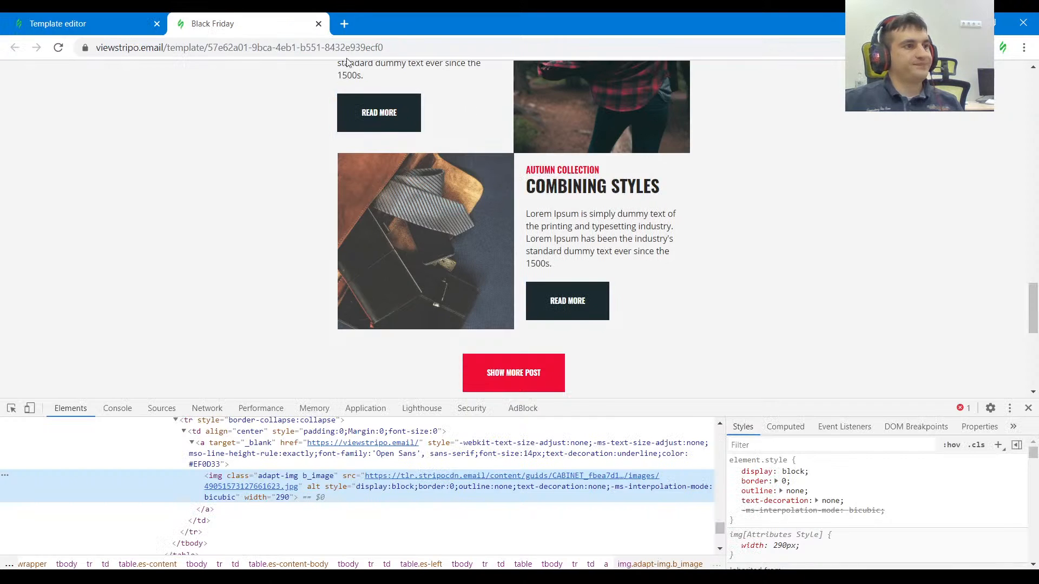
{"action": "scroll", "coordinate": [734, 209], "scroll_direction": "down", "scroll_amount": 1}
{"action": "scroll", "coordinate": [734, 208], "scroll_direction": "down", "scroll_amount": 1}
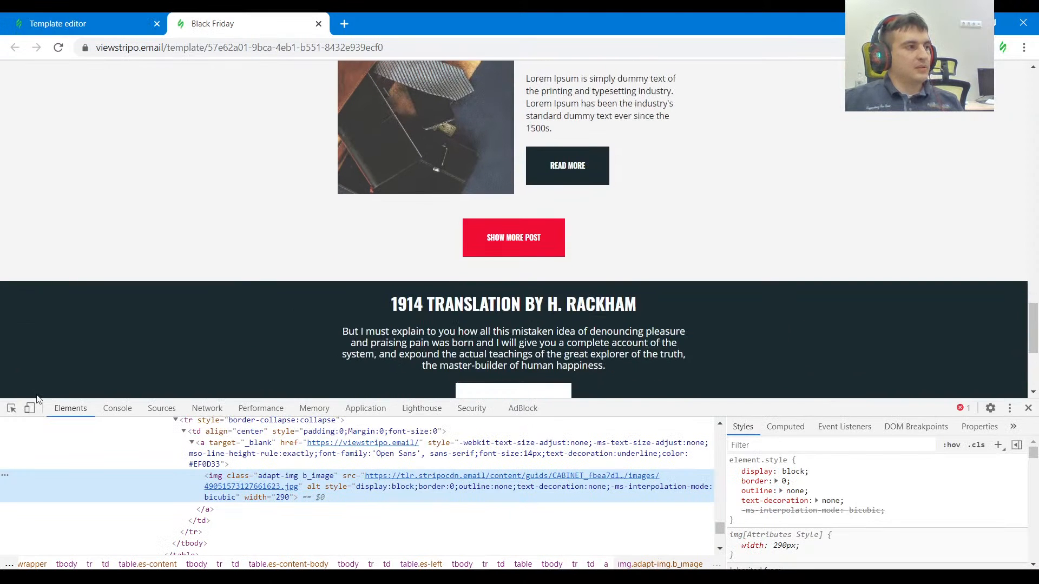
{"action": "left_click", "coordinate": [11, 407]}
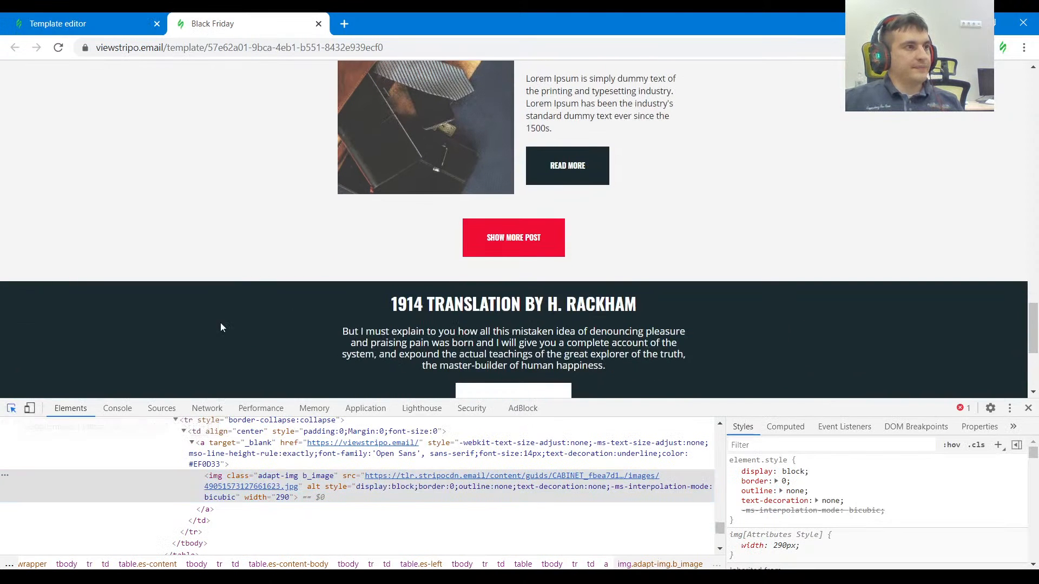
{"action": "left_click", "coordinate": [418, 214]}
{"action": "left_click", "coordinate": [100, 24]}
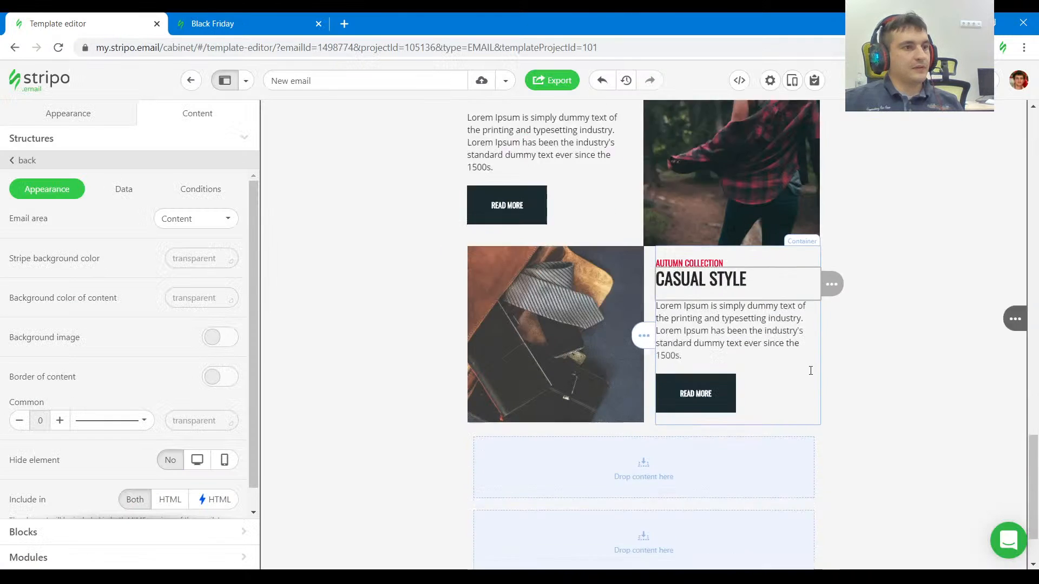
Set the empty structure below the blog rows to 40 top and bottom padding and 10 left and right padding.
{"action": "scroll", "coordinate": [810, 370], "scroll_direction": "down", "scroll_amount": 2}
{"action": "left_click", "coordinate": [675, 344]}
{"action": "scroll", "coordinate": [128, 420], "scroll_direction": "down", "scroll_amount": 2}
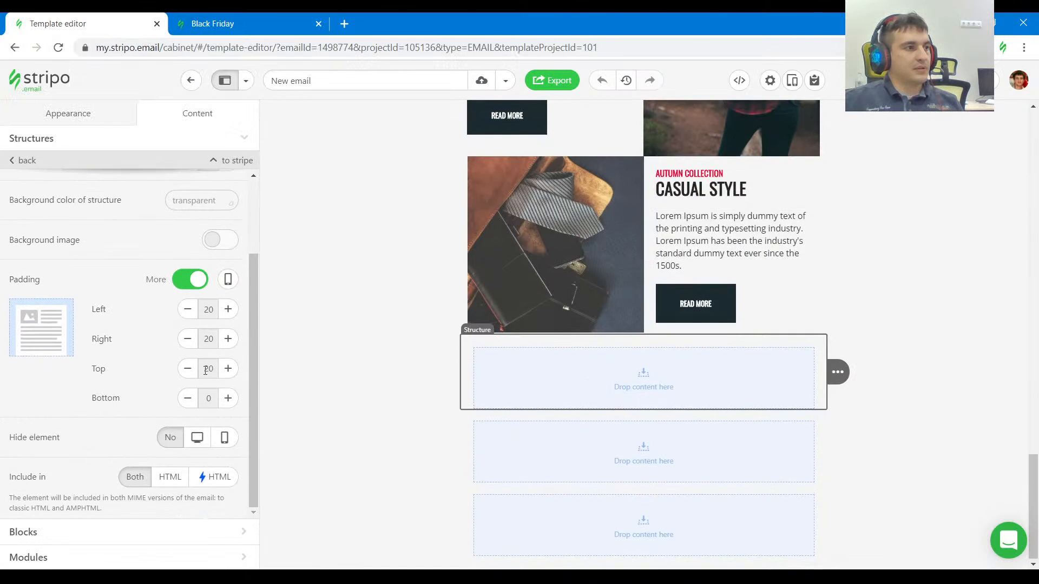
{"action": "left_click", "coordinate": [226, 368]}
{"action": "left_click", "coordinate": [226, 368]}
{"action": "left_click", "coordinate": [227, 368]}
{"action": "left_click", "coordinate": [227, 368]}
{"action": "left_click", "coordinate": [228, 399]}
{"action": "left_click", "coordinate": [228, 399]}
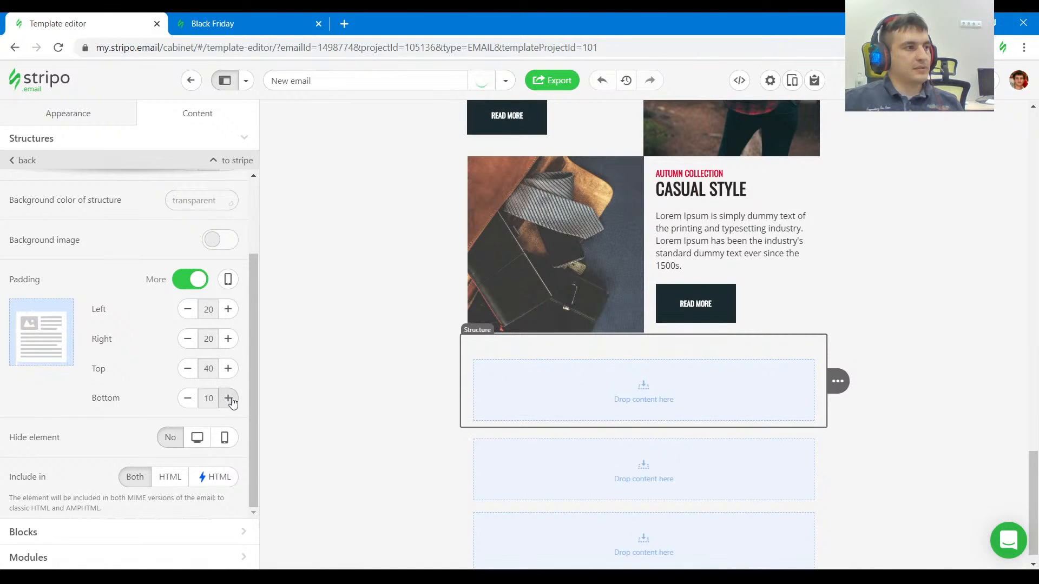
{"action": "left_click", "coordinate": [228, 398]}
{"action": "left_click", "coordinate": [228, 399]}
{"action": "left_click", "coordinate": [228, 399]}
{"action": "left_click", "coordinate": [228, 398]}
{"action": "left_click", "coordinate": [229, 399]}
{"action": "left_click", "coordinate": [228, 398]}
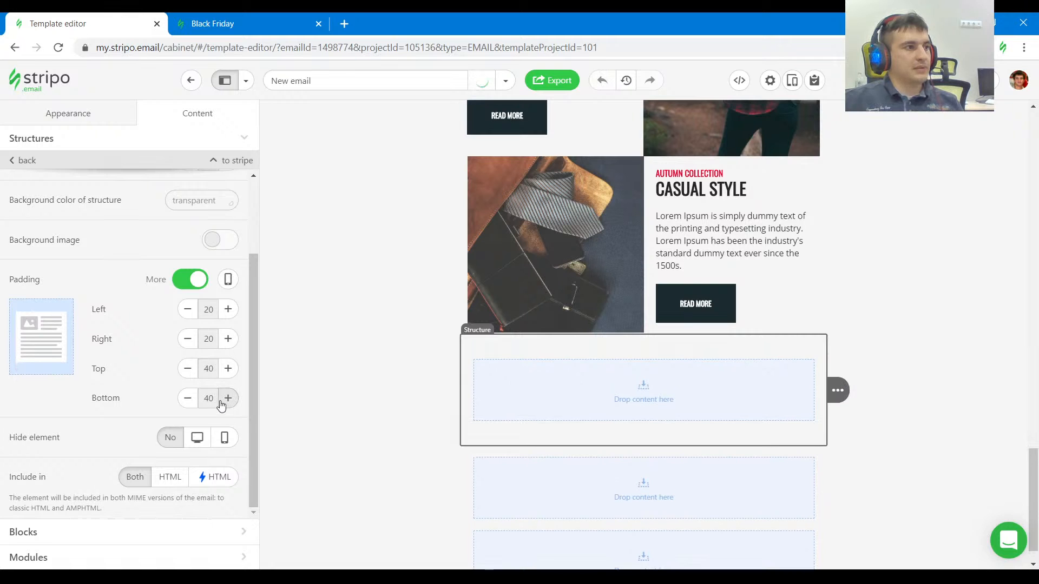
{"action": "left_click", "coordinate": [187, 339]}
{"action": "left_click", "coordinate": [187, 338]}
{"action": "left_click", "coordinate": [187, 309]}
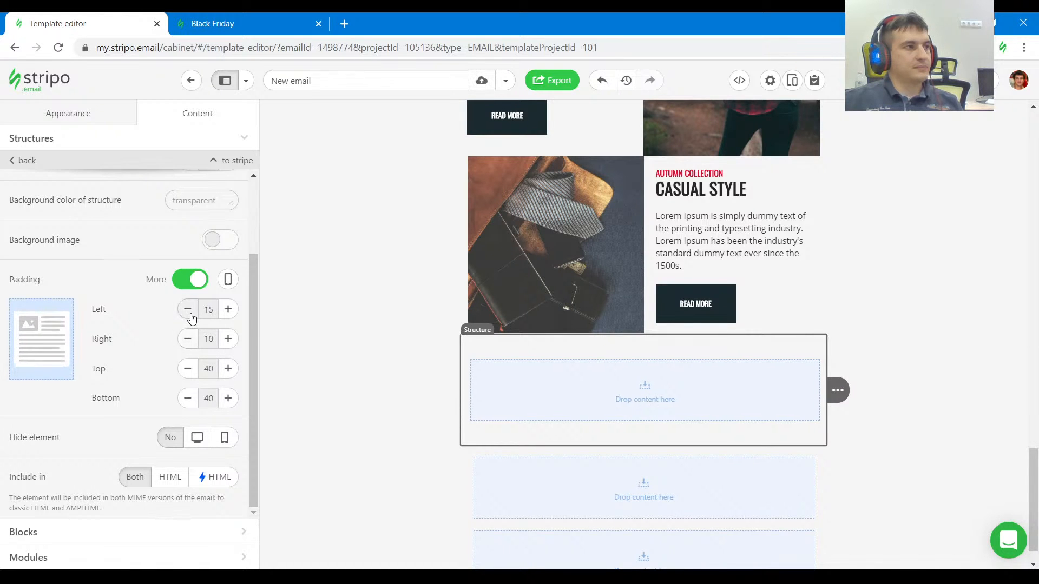
{"action": "left_click", "coordinate": [188, 309]}
Place a copy of the READ MORE button in the empty structure and inspect the reference's SHOW MORE POST button.
{"action": "left_click_drag", "start_coordinate": [856, 305], "coordinate": [735, 387]}
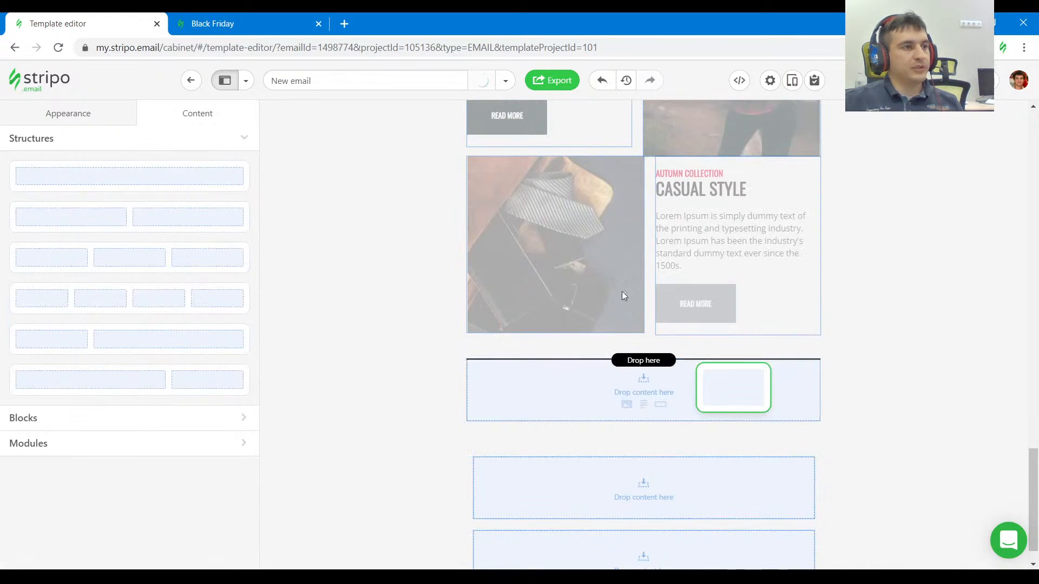
{"action": "left_click", "coordinate": [261, 19]}
{"action": "left_click", "coordinate": [10, 408]}
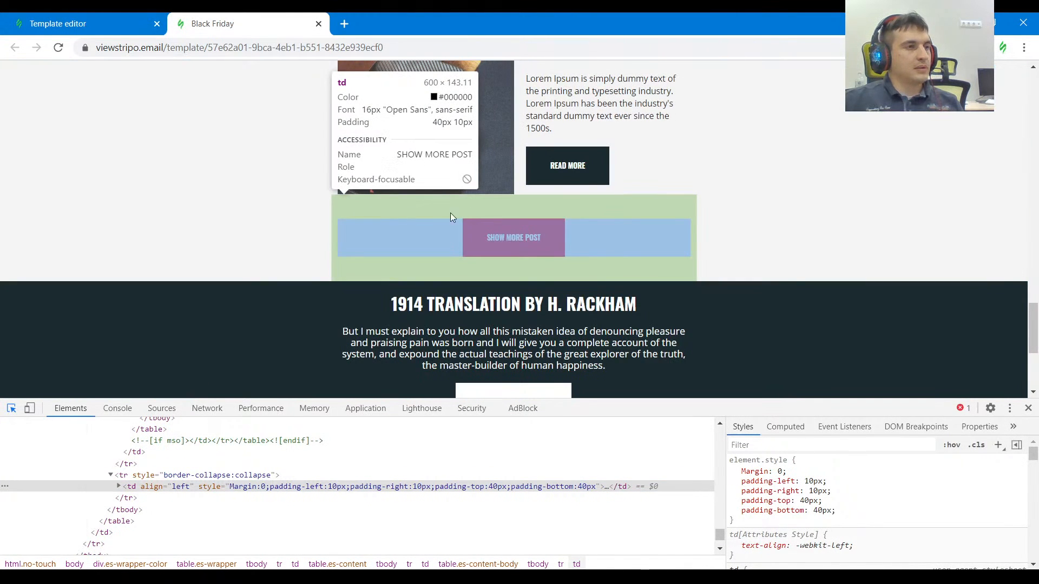
{"action": "left_click", "coordinate": [485, 229]}
{"action": "left_click", "coordinate": [107, 17]}
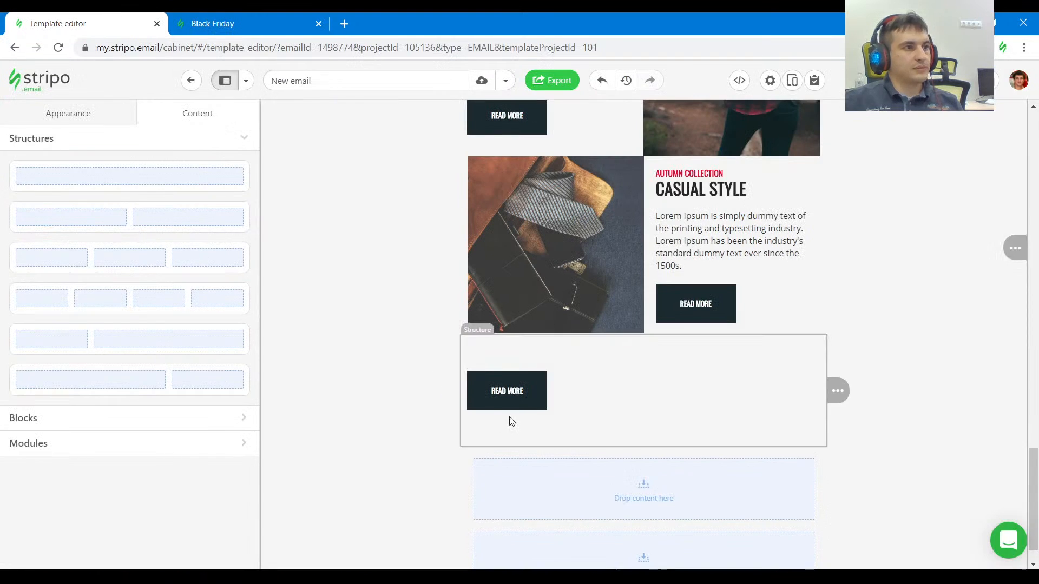
Set the button color of the copied READ MORE button below the blog rows to #ef0d33.
{"action": "left_click", "coordinate": [508, 398]}
{"action": "left_click", "coordinate": [206, 402]}
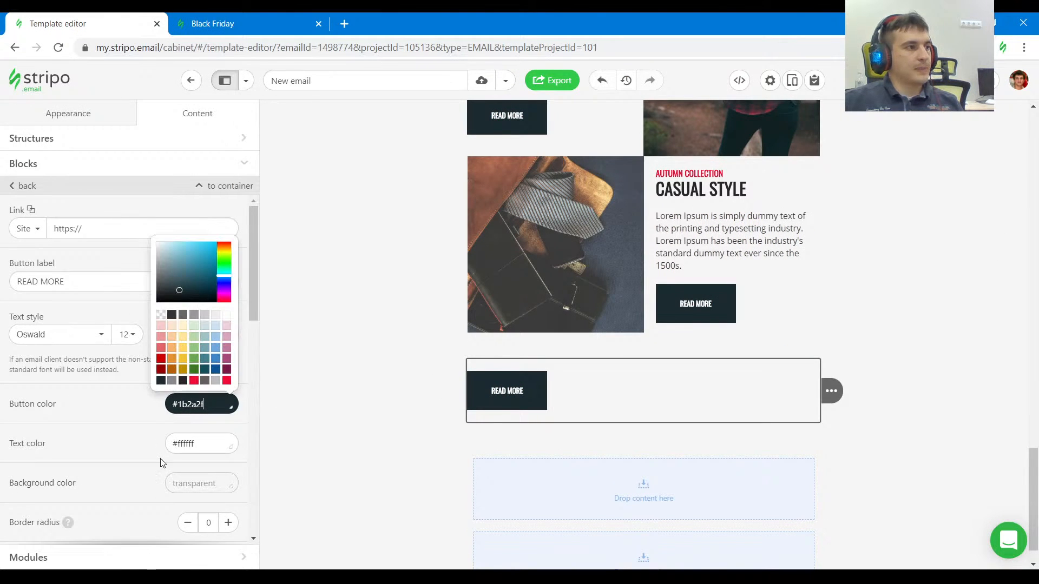
{"action": "left_click", "coordinate": [194, 381]}
{"action": "scroll", "coordinate": [173, 377], "scroll_direction": "down", "scroll_amount": 1}
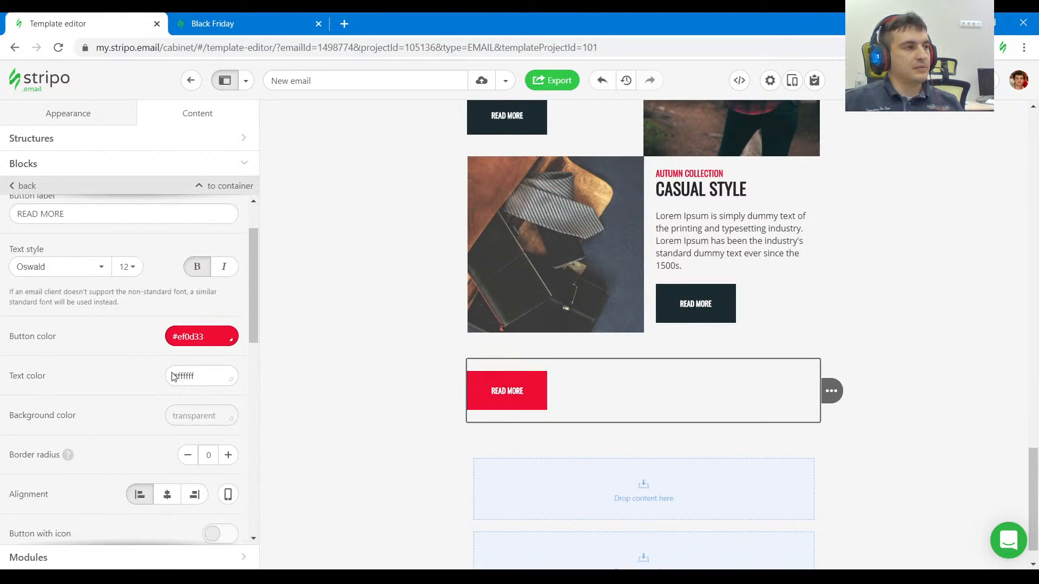
{"action": "scroll", "coordinate": [172, 373], "scroll_direction": "down", "scroll_amount": 1}
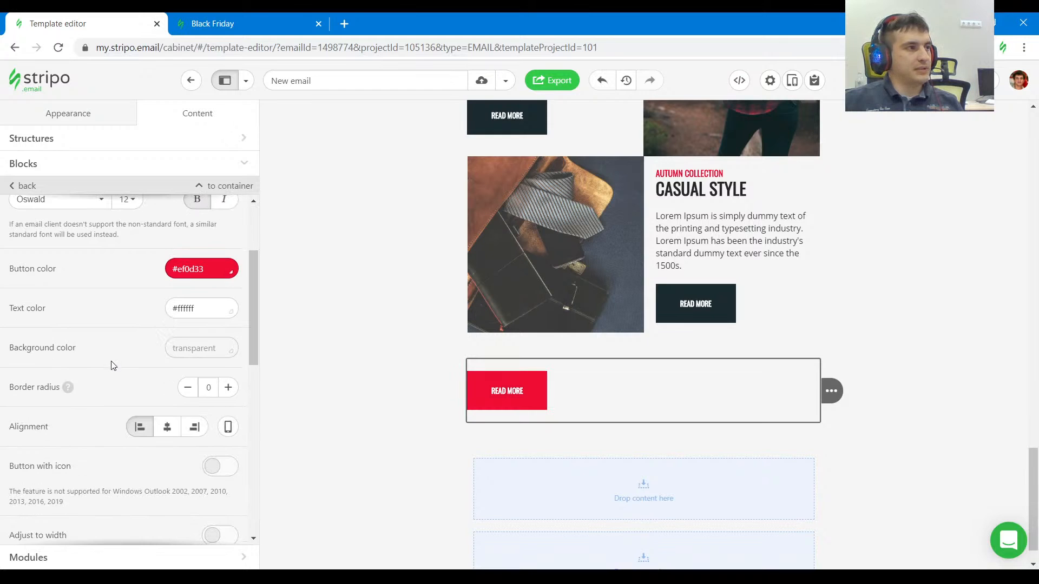
Change the label of the red button below the blog rows to SHOW MORE POST and center the button.
{"action": "scroll", "coordinate": [113, 366], "scroll_direction": "up", "scroll_amount": 2}
{"action": "left_click_drag", "start_coordinate": [97, 283], "coordinate": [2, 285]}
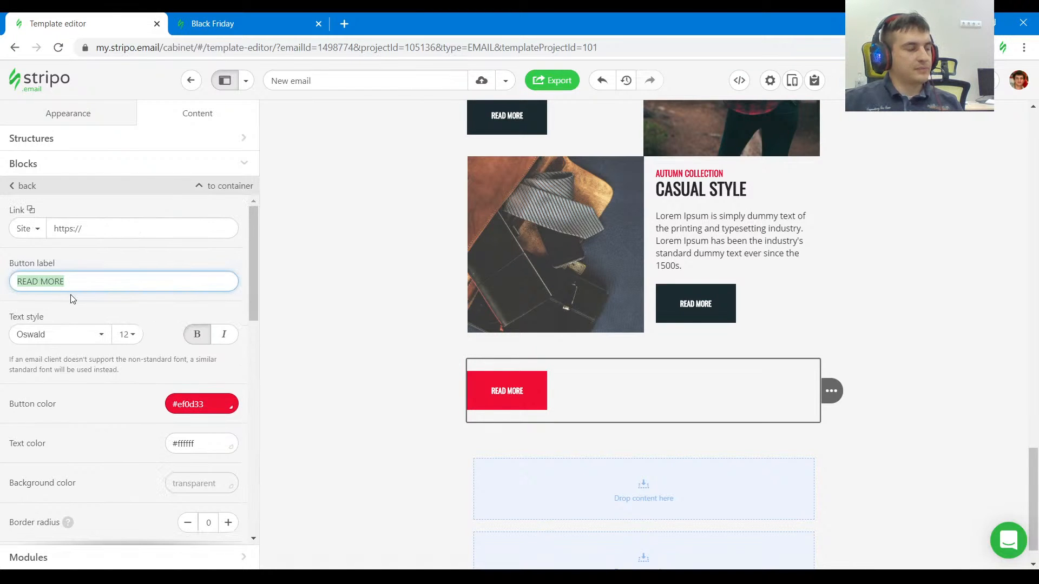
{"action": "left_click", "coordinate": [231, 26]}
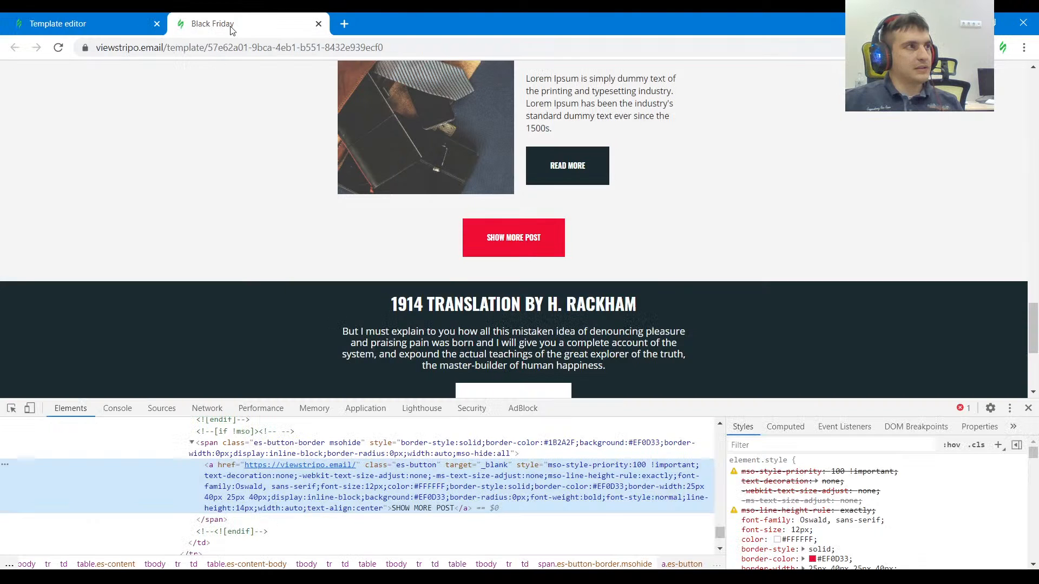
{"action": "left_click", "coordinate": [99, 24]}
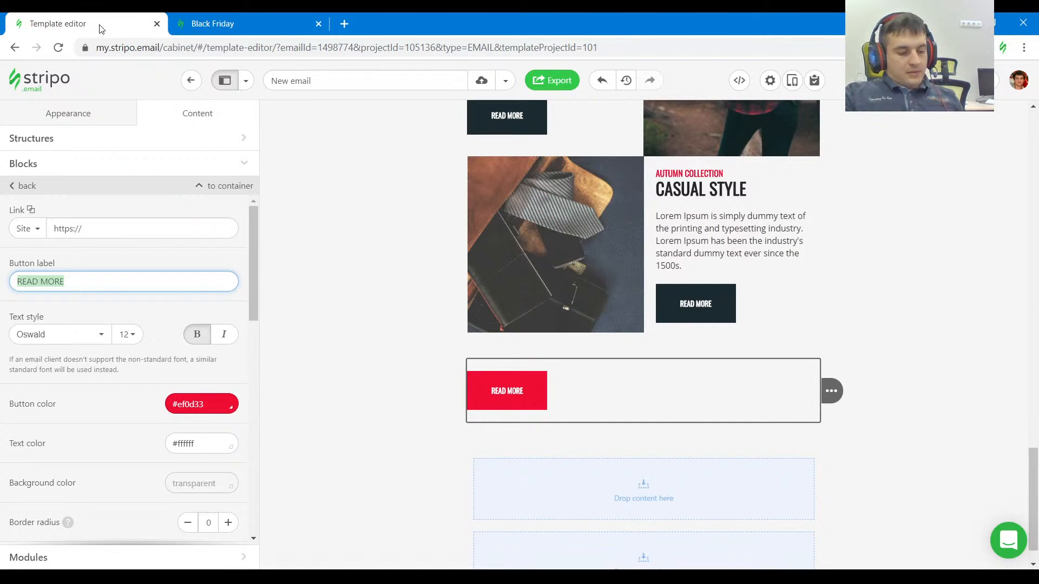
{"action": "type", "text": "SHOW"}
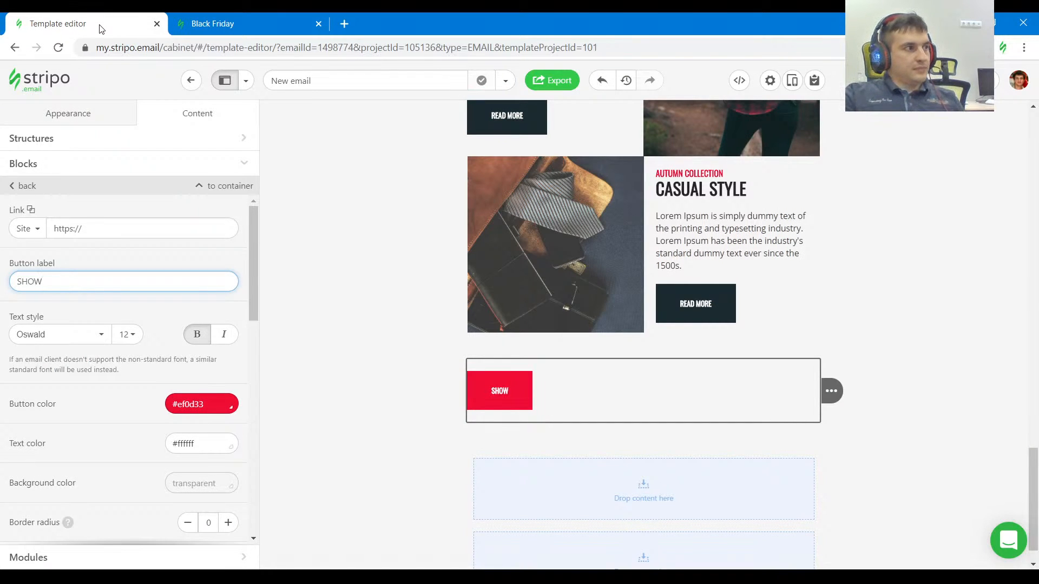
{"action": "type", "text": " MORE POST"}
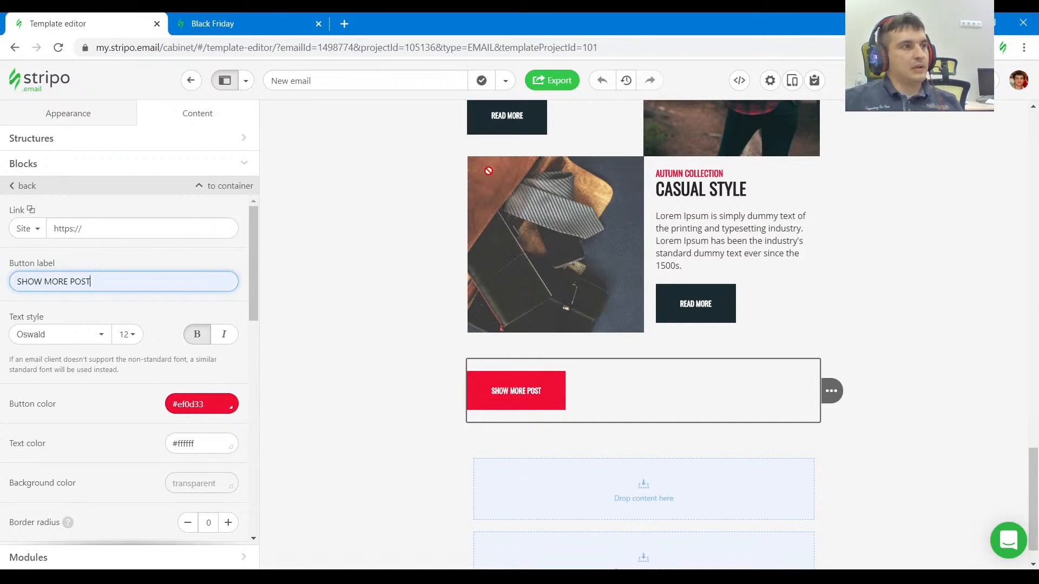
{"action": "scroll", "coordinate": [137, 413], "scroll_direction": "down", "scroll_amount": 3}
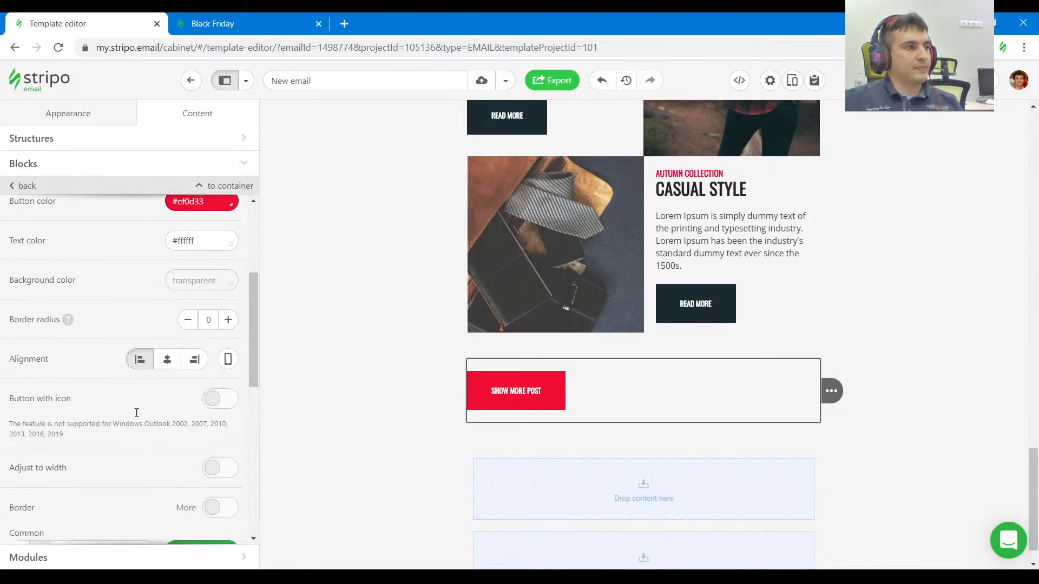
{"action": "left_click", "coordinate": [177, 361]}
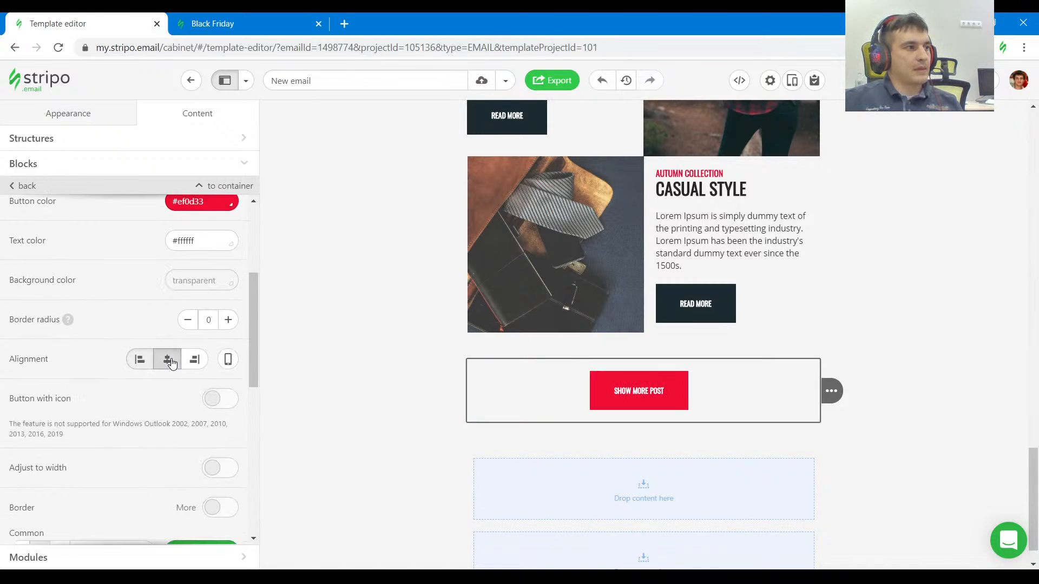
Check the section below SHOW MORE POST in the reference email and add a content stripe at the end of the template.
{"action": "left_click", "coordinate": [906, 445]}
{"action": "left_click", "coordinate": [234, 21]}
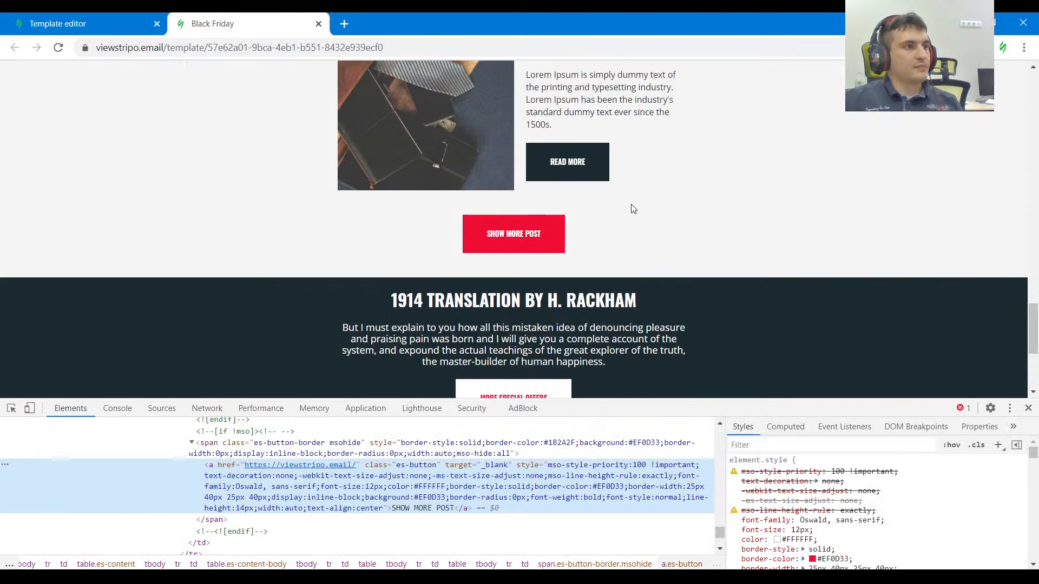
{"action": "scroll", "coordinate": [90, 349], "scroll_direction": "down", "scroll_amount": 1}
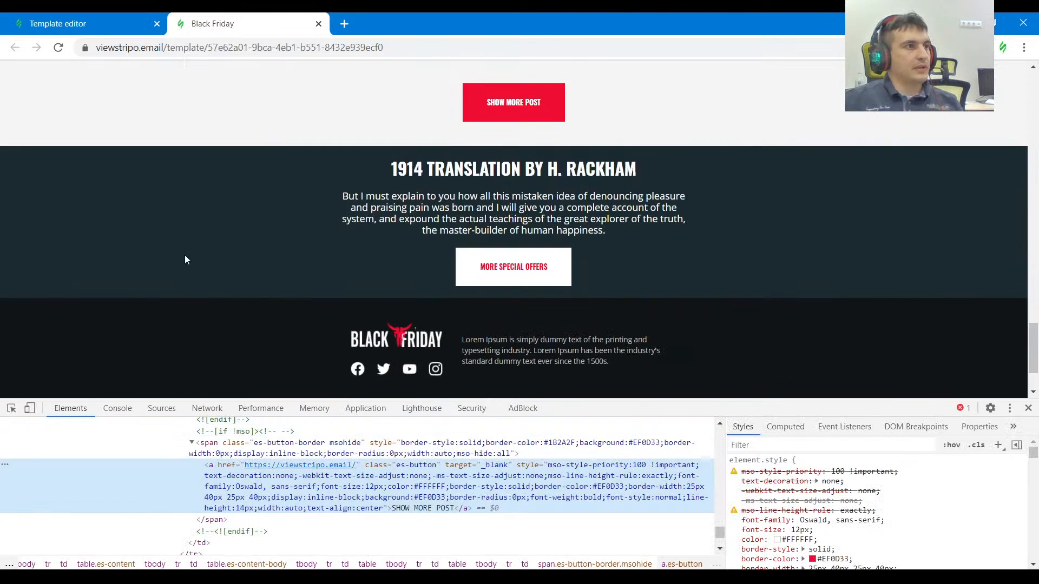
{"action": "left_click", "coordinate": [86, 24]}
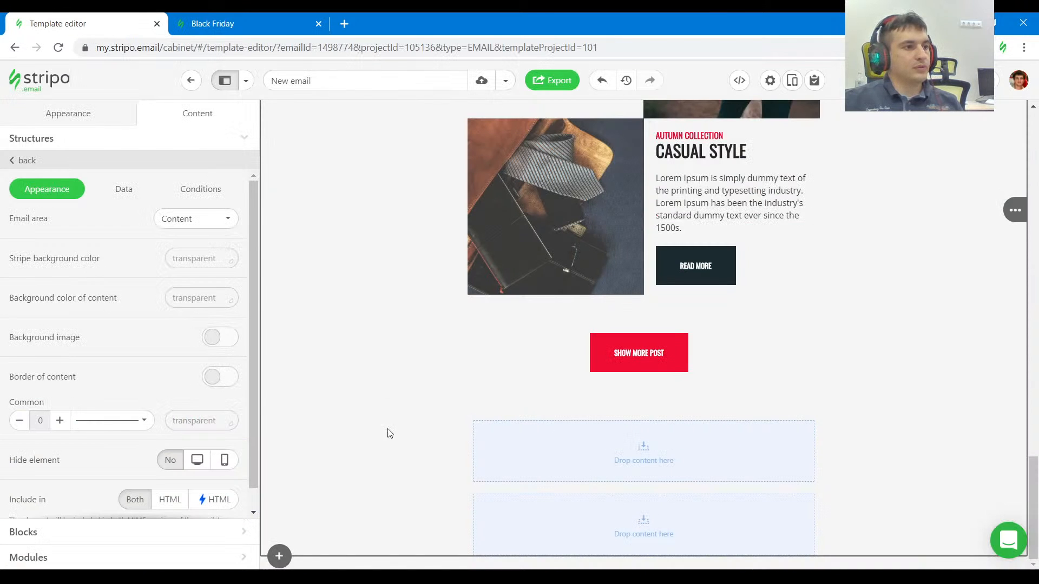
{"action": "left_click", "coordinate": [284, 562]}
{"action": "left_click", "coordinate": [394, 502]}
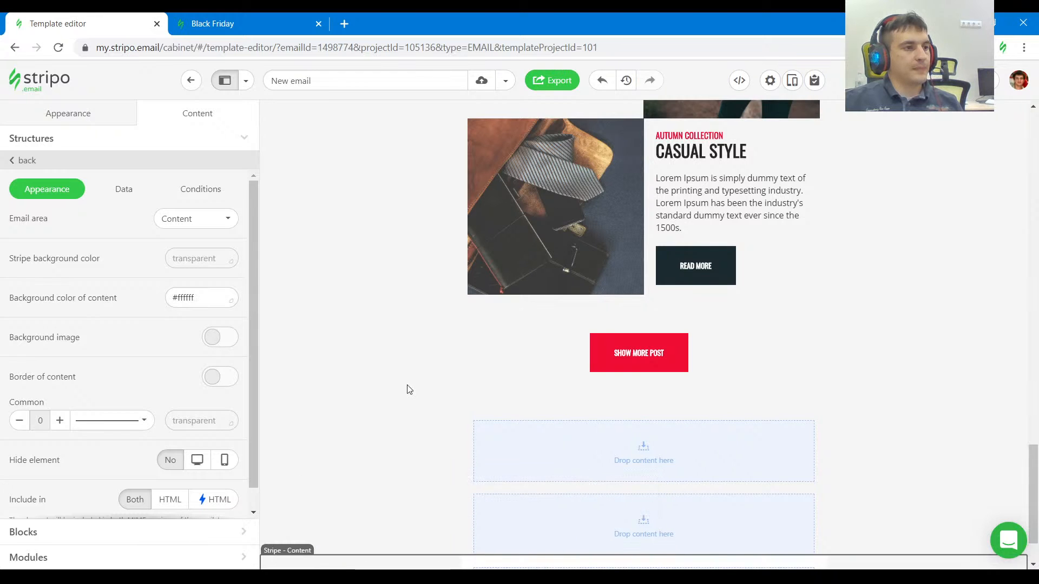
Review the reference's dark text section and footer, and add a second content stripe at the end of the template.
{"action": "left_click", "coordinate": [212, 24]}
{"action": "scroll", "coordinate": [217, 211], "scroll_direction": "down", "scroll_amount": 2}
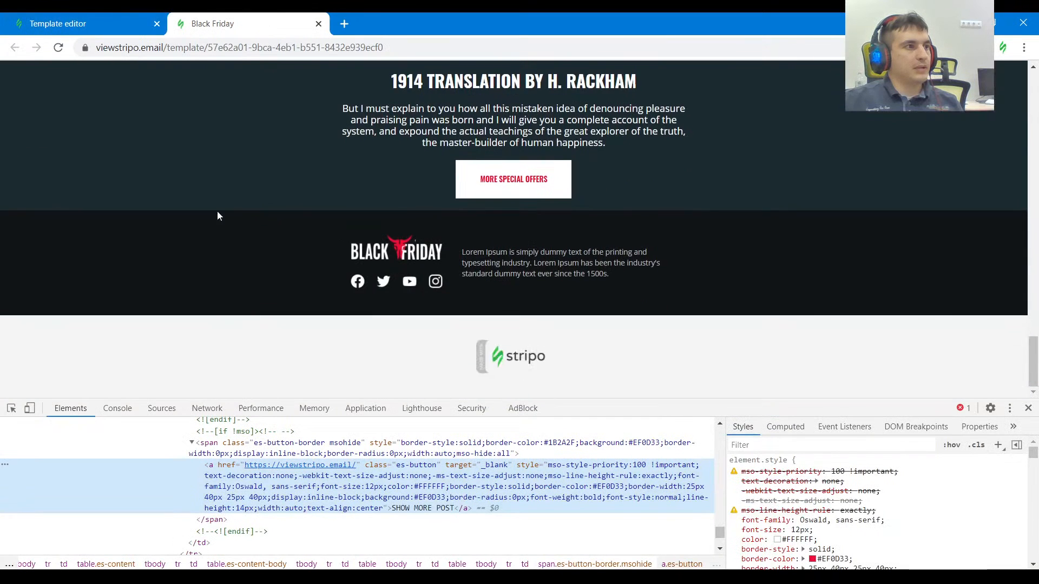
{"action": "scroll", "coordinate": [283, 248], "scroll_direction": "up", "scroll_amount": 2}
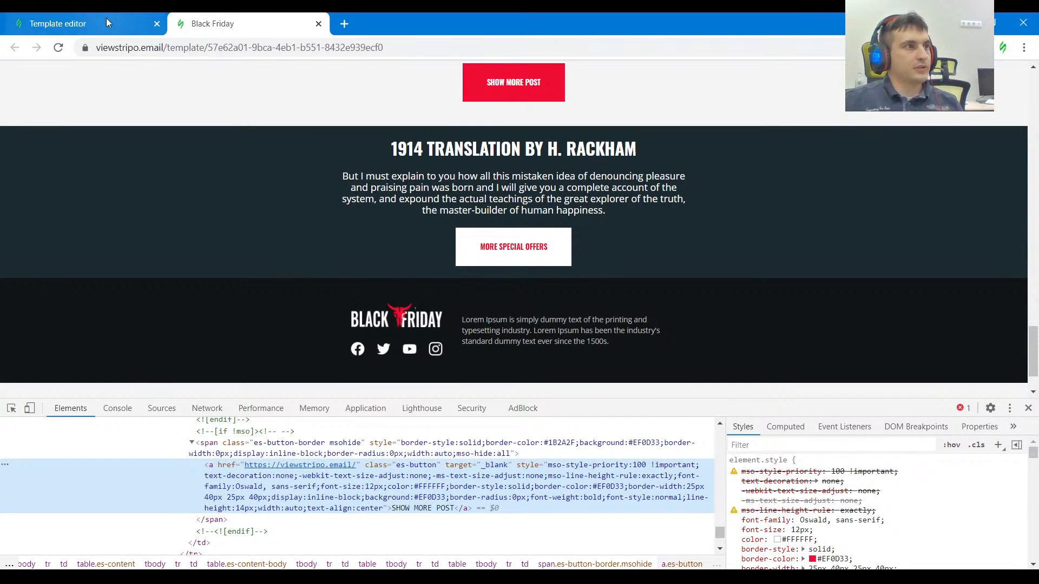
{"action": "scroll", "coordinate": [514, 281], "scroll_direction": "down", "scroll_amount": 2}
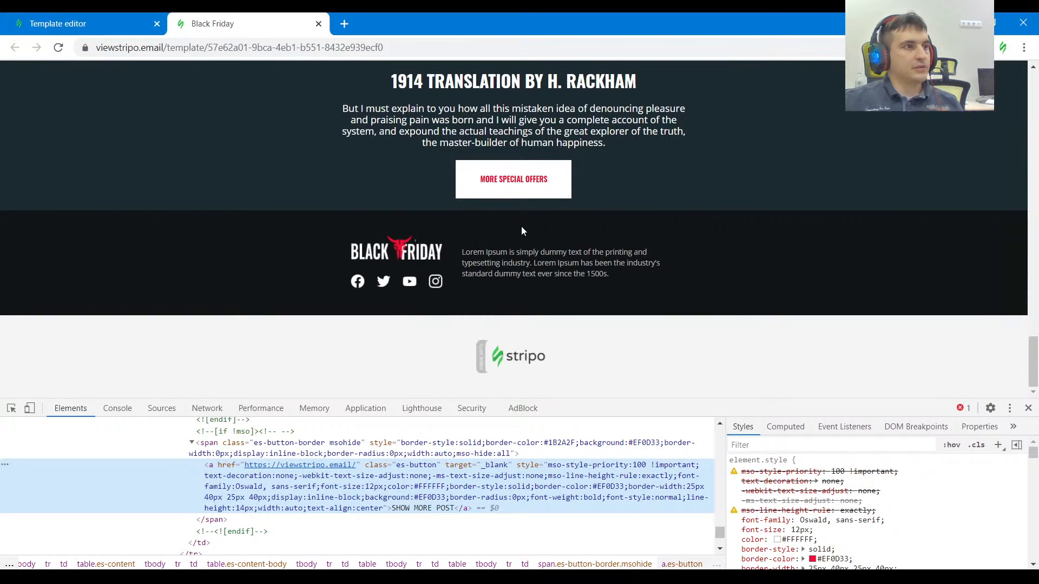
{"action": "left_click", "coordinate": [140, 29]}
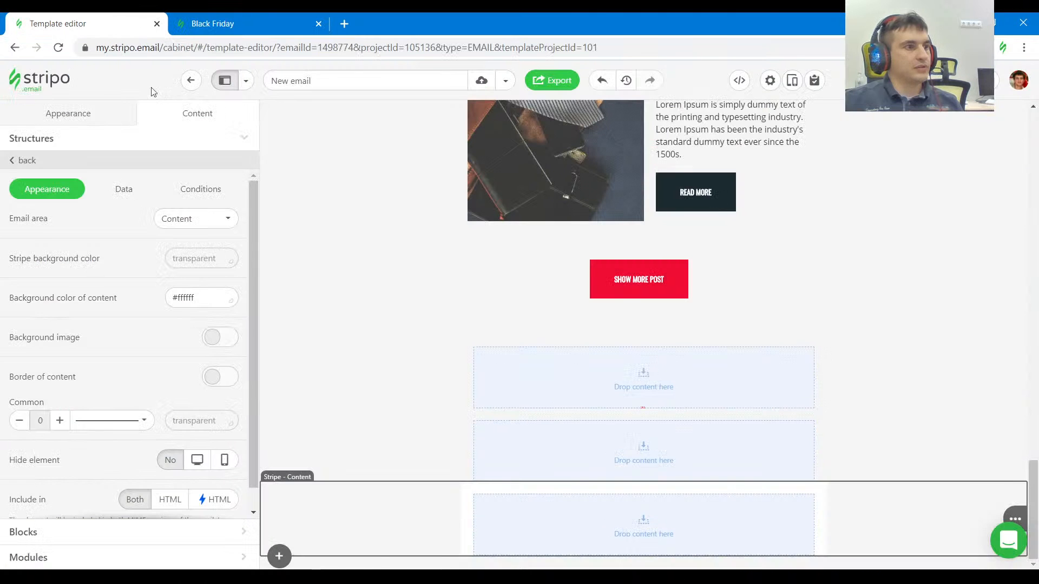
{"action": "left_click", "coordinate": [279, 556]}
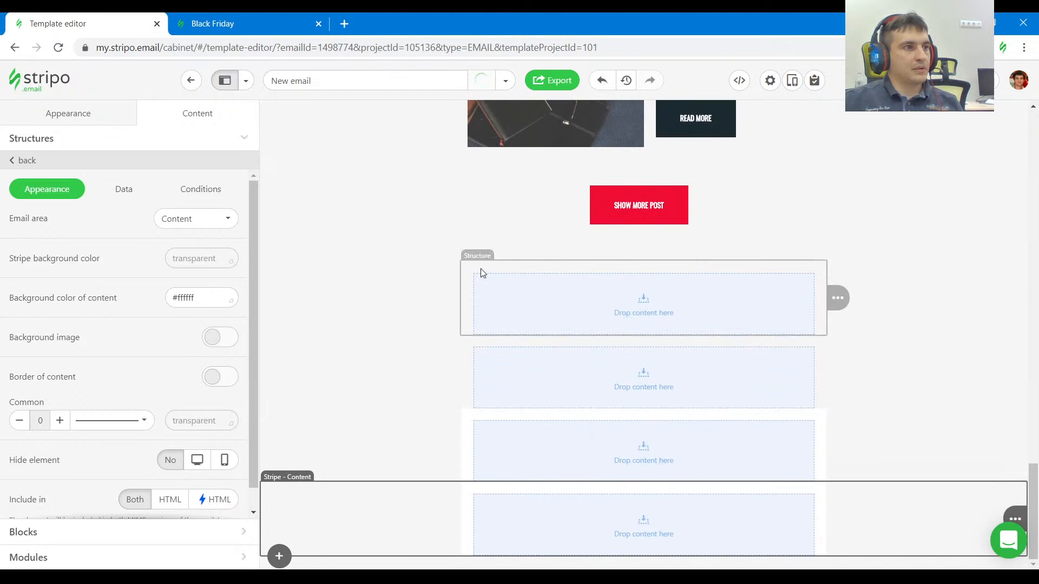
Delete the leftover empty structures directly below the SHOW MORE POST button, keeping the two new stripes.
{"action": "left_click", "coordinate": [480, 269]}
{"action": "mouse_move", "coordinate": [838, 298]}
{"action": "left_click", "coordinate": [887, 300]}
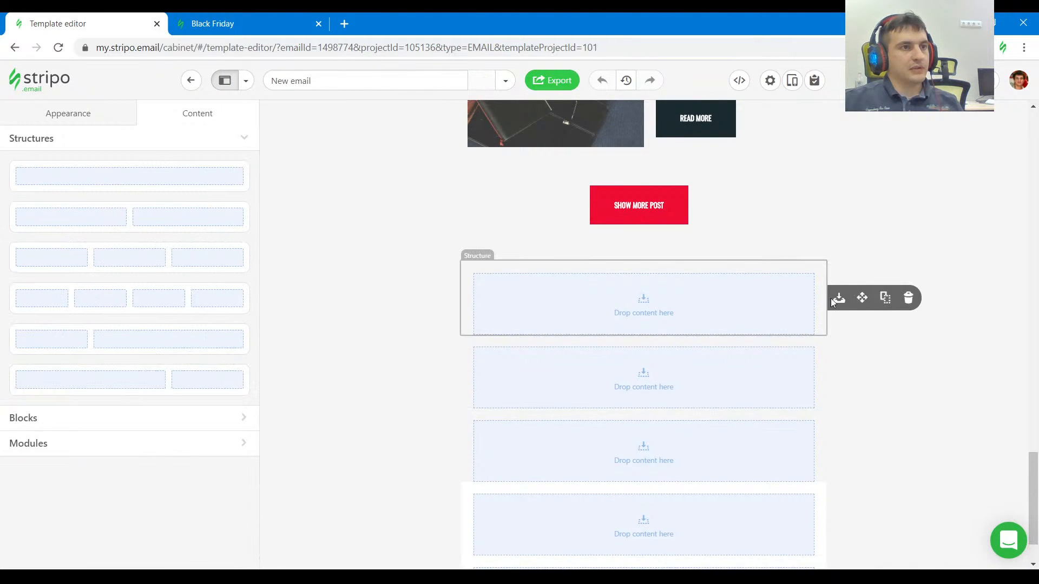
{"action": "left_click", "coordinate": [907, 301]}
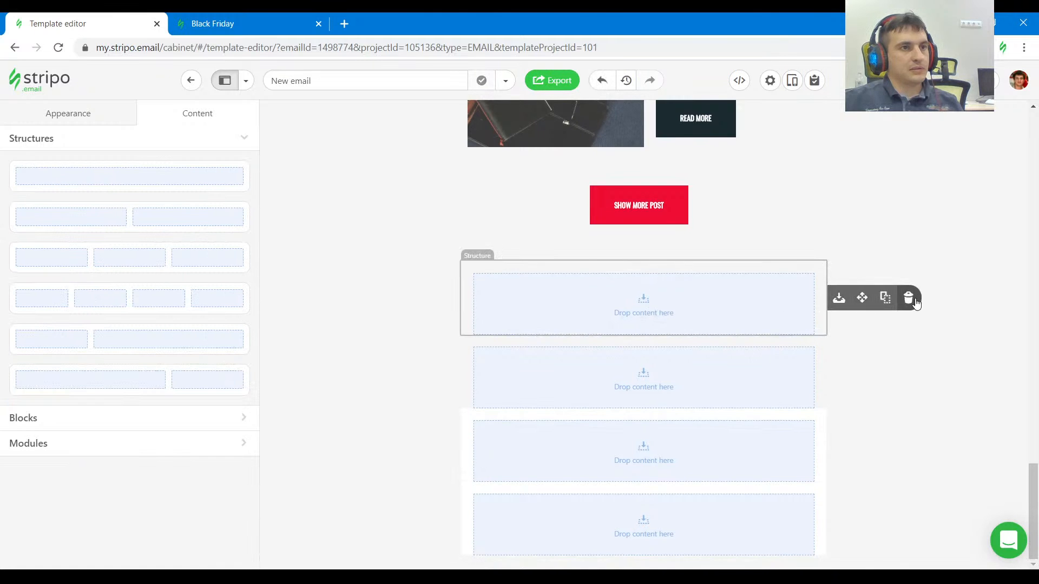
{"action": "left_click", "coordinate": [911, 300]}
{"action": "mouse_move", "coordinate": [838, 371]}
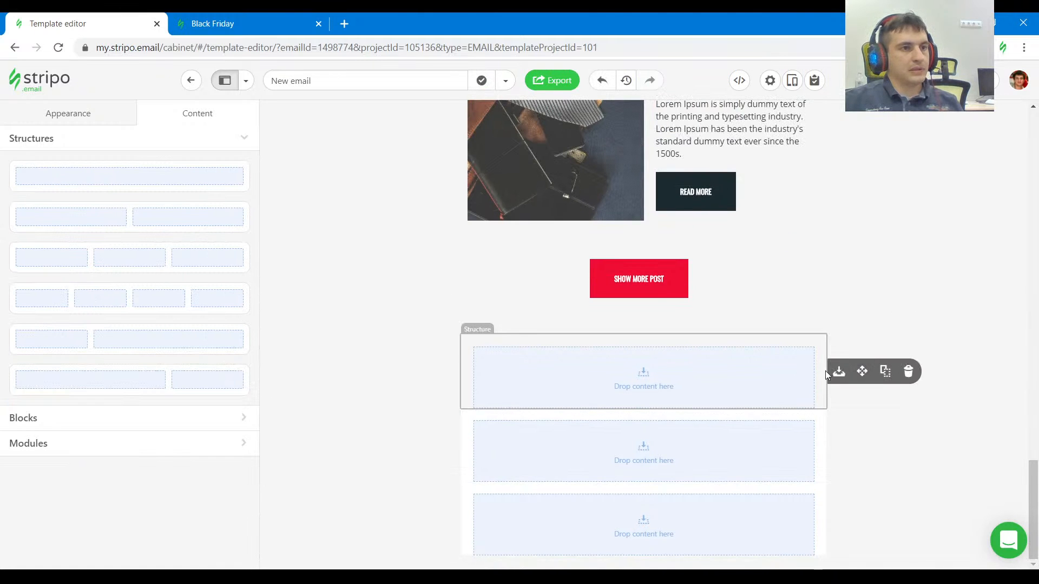
{"action": "left_click", "coordinate": [910, 371]}
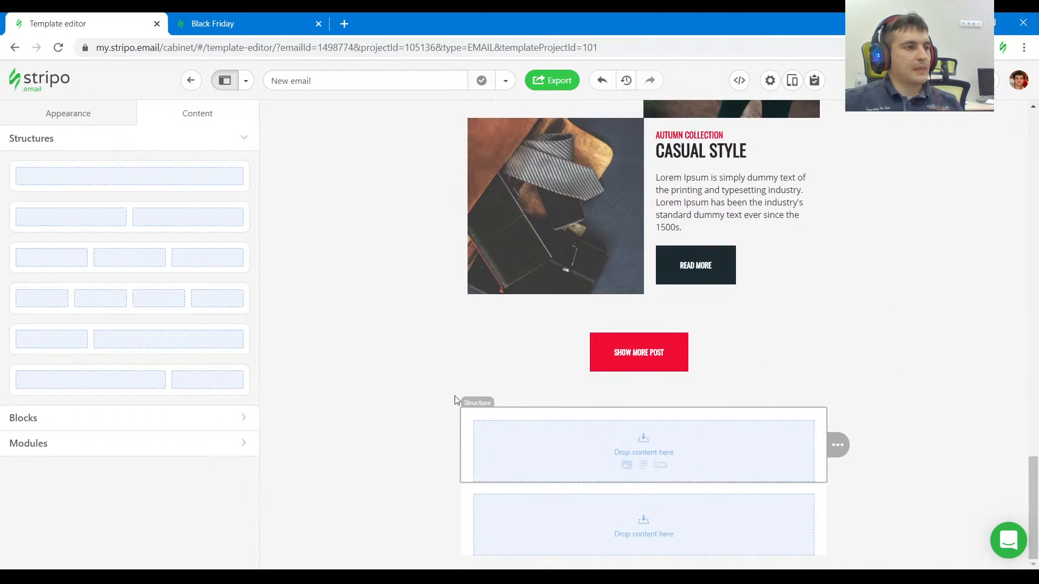
Inspect the footer section of the reference email and copy its background color #111517.
{"action": "left_click", "coordinate": [283, 424]}
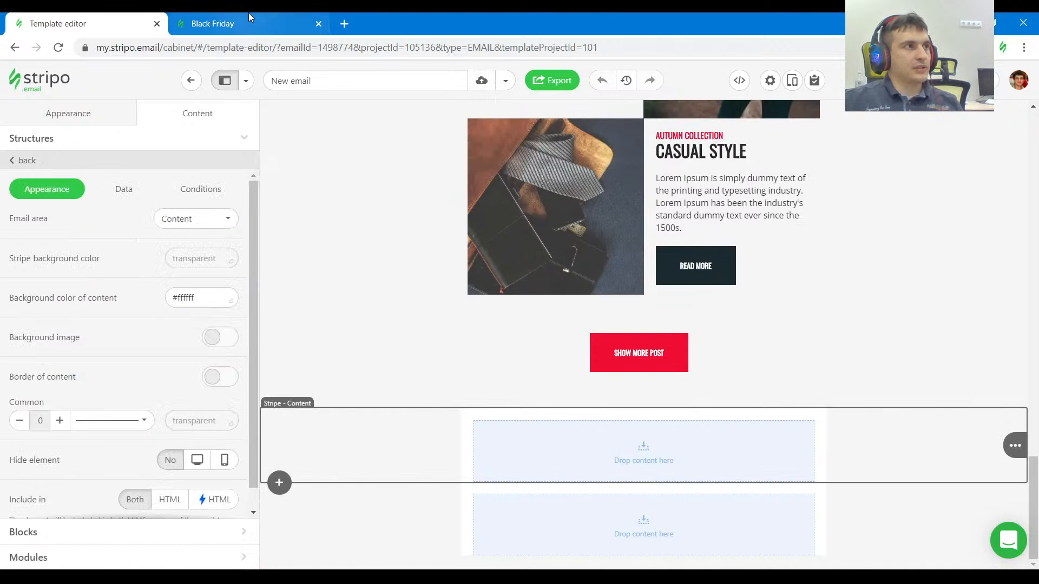
{"action": "left_click", "coordinate": [248, 22]}
{"action": "left_click", "coordinate": [123, 251]}
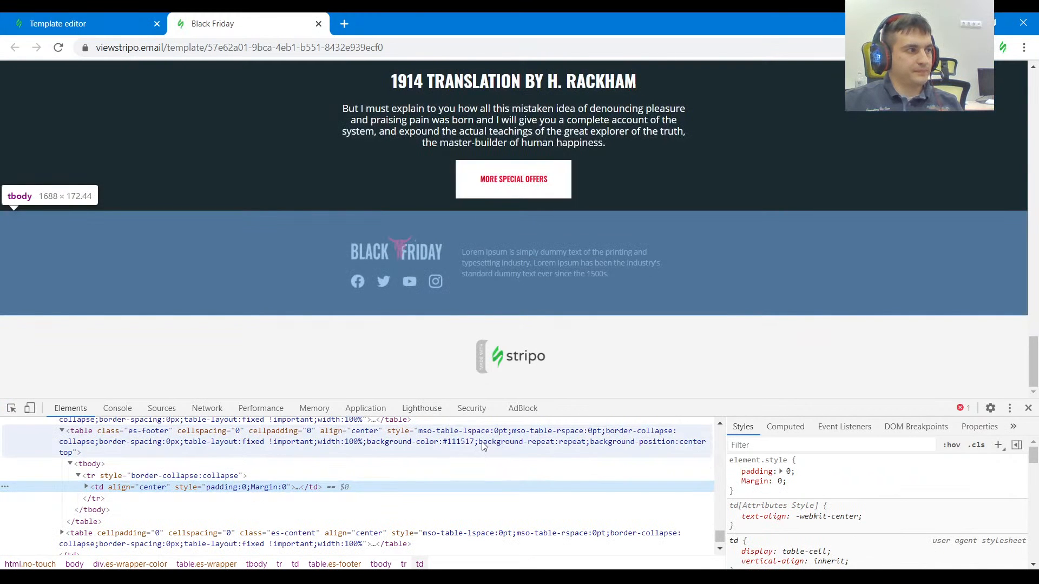
{"action": "left_click", "coordinate": [465, 441]}
{"action": "double_click", "coordinate": [462, 442]}
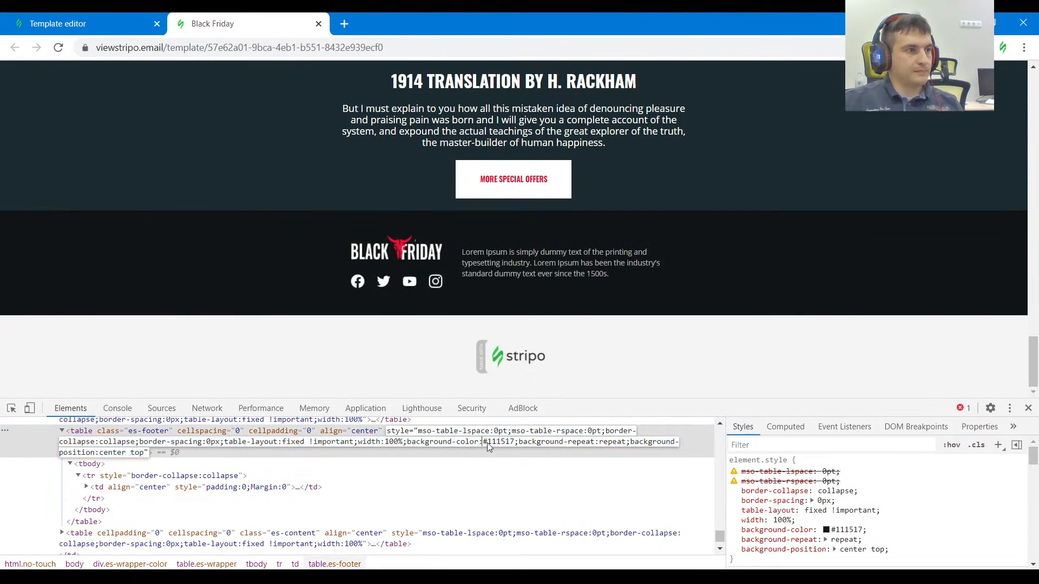
{"action": "left_click", "coordinate": [848, 529]}
{"action": "key", "text": "ctrl+c"}
Set the last stripe's background color to #111517 and make its content background transparent.
{"action": "left_click", "coordinate": [128, 23]}
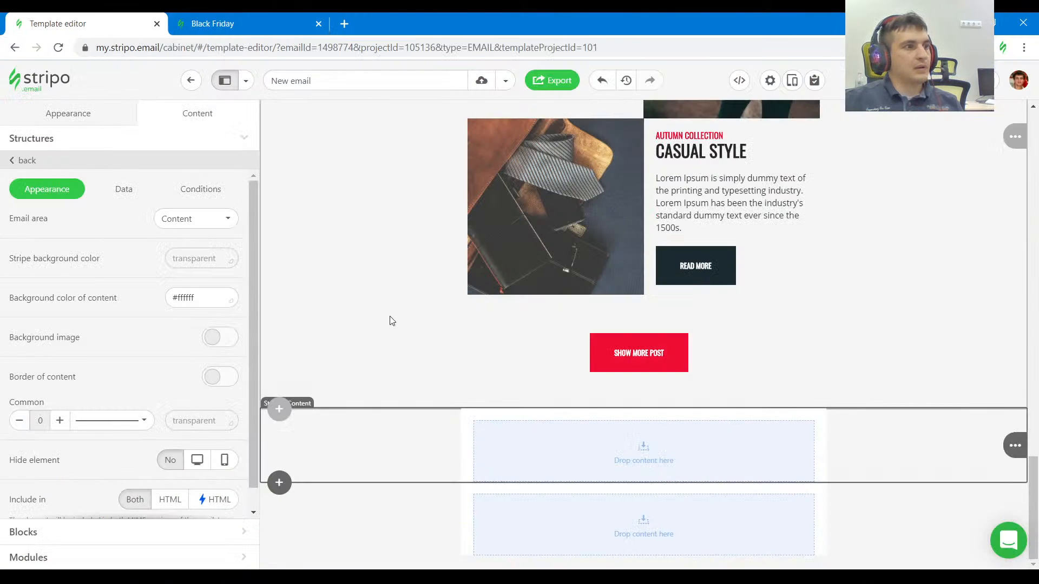
{"action": "left_click", "coordinate": [347, 500]}
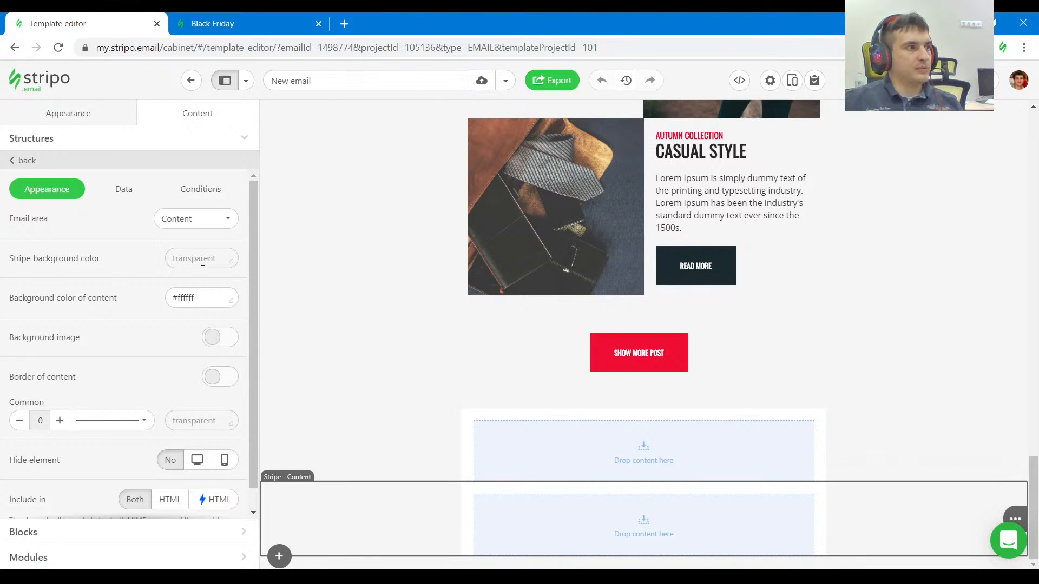
{"action": "left_click", "coordinate": [203, 260]}
{"action": "key", "text": "ctrl+v"}
{"action": "left_click", "coordinate": [124, 284]}
{"action": "left_click", "coordinate": [197, 298]}
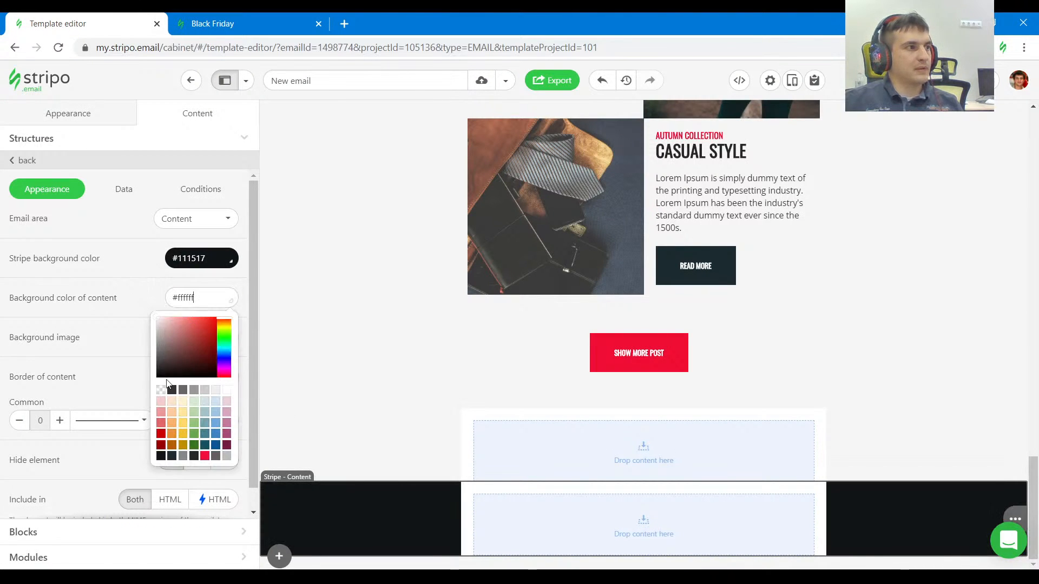
{"action": "left_click", "coordinate": [161, 390]}
Inspect the dark section above the footer in the reference email and copy its background color #1b2a2f.
{"action": "left_click", "coordinate": [212, 23]}
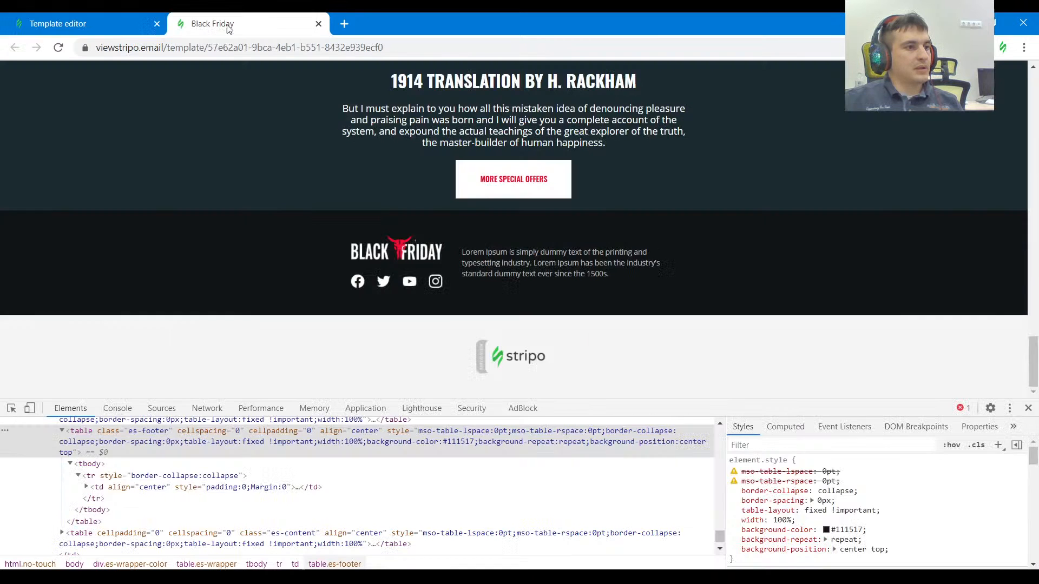
{"action": "scroll", "coordinate": [56, 368], "scroll_direction": "up", "scroll_amount": 3}
{"action": "left_click", "coordinate": [11, 409]}
{"action": "left_click", "coordinate": [195, 323]}
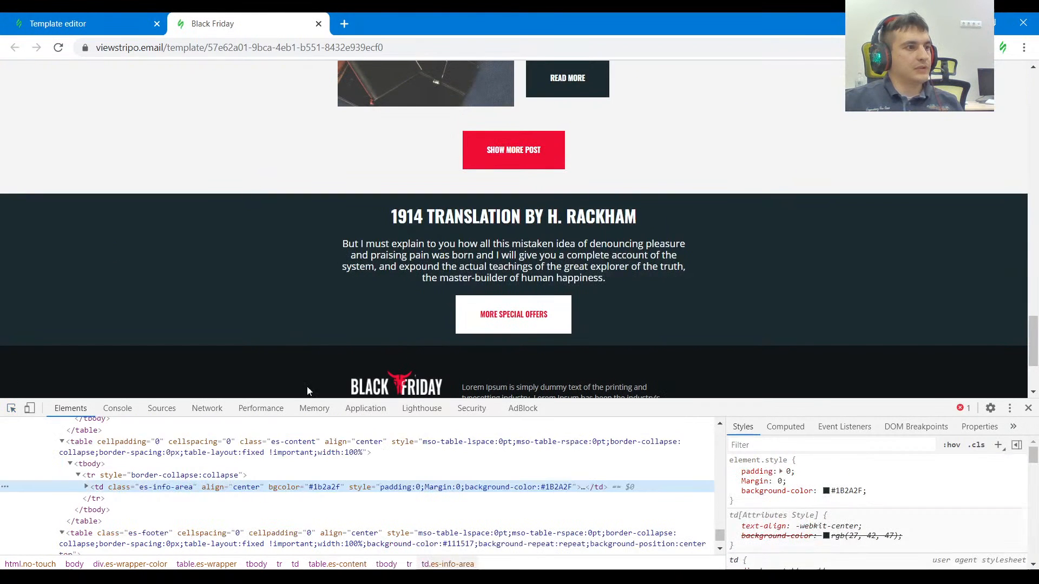
{"action": "double_click", "coordinate": [331, 489]}
{"action": "key", "text": "ctrl+c"}
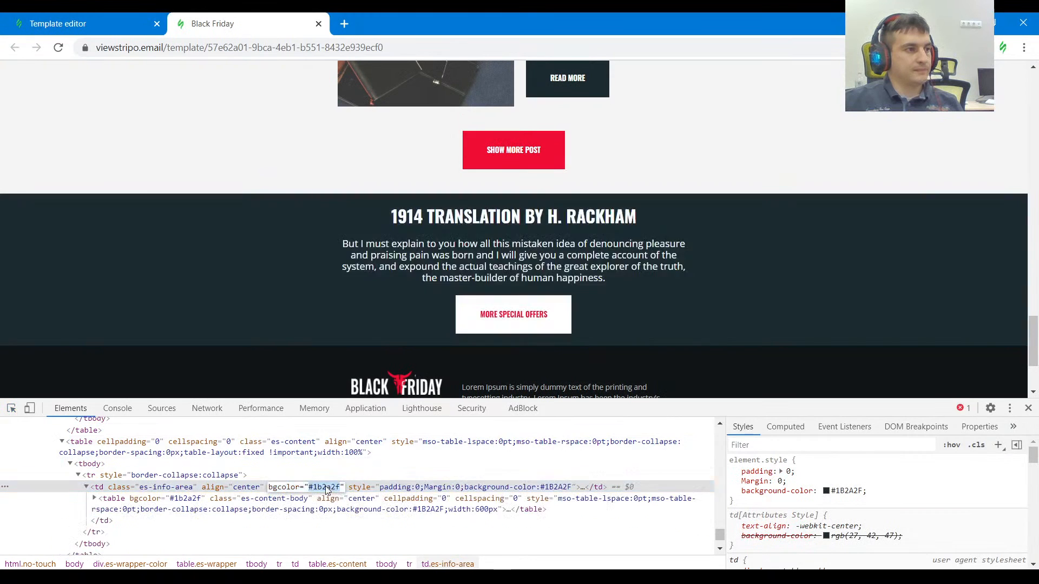
Set the background color of the stripe above the footer stripe to #1b2a2f and make its content background transparent.
{"action": "left_click", "coordinate": [50, 20]}
{"action": "left_click", "coordinate": [355, 435]}
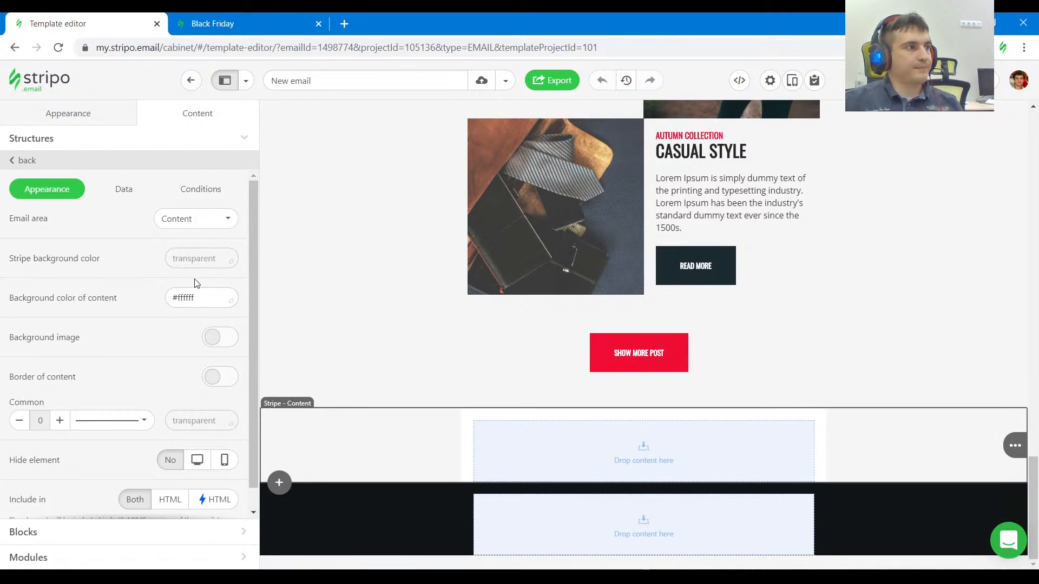
{"action": "left_click", "coordinate": [197, 259]}
{"action": "key", "text": "ctrl+v"}
{"action": "left_click", "coordinate": [198, 300]}
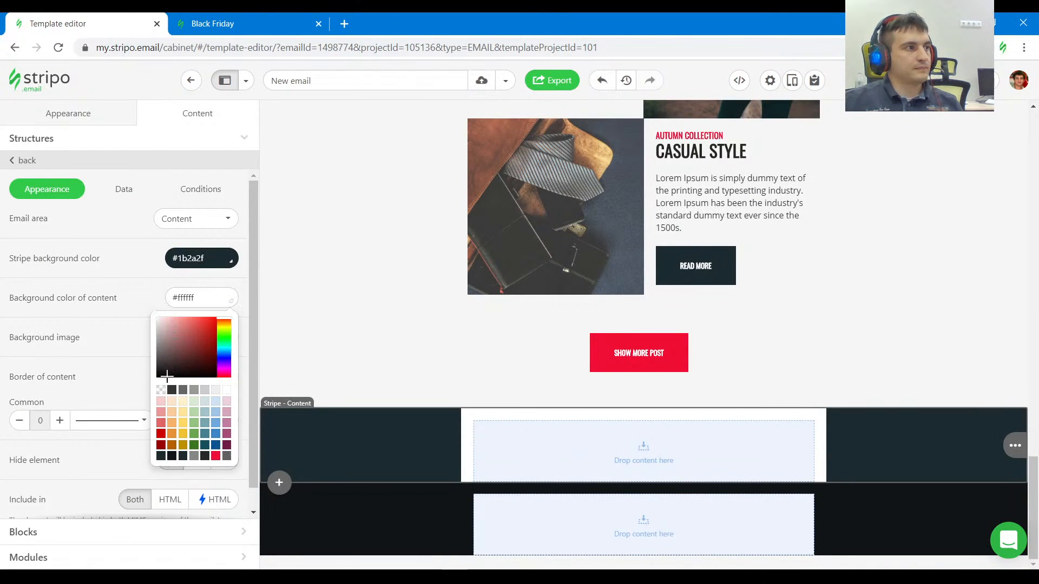
{"action": "left_click", "coordinate": [161, 390]}
Copy the heading text "1914 TRANSLATION BY H. RACKHAM" from the dark section of the reference email.
{"action": "left_click", "coordinate": [241, 19]}
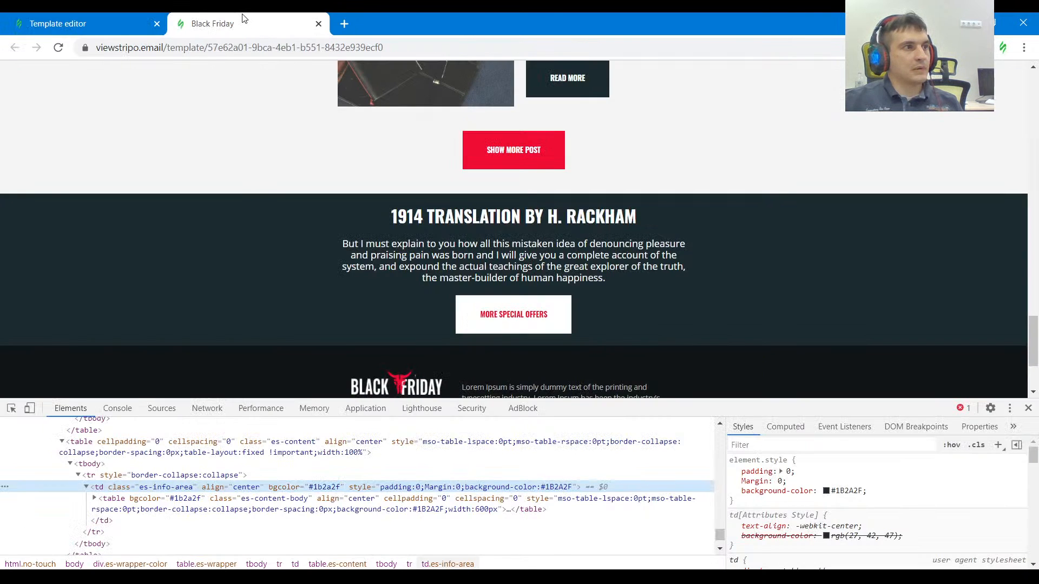
{"action": "left_click_drag", "start_coordinate": [658, 222], "coordinate": [377, 216]}
{"action": "left_click", "coordinate": [108, 24]}
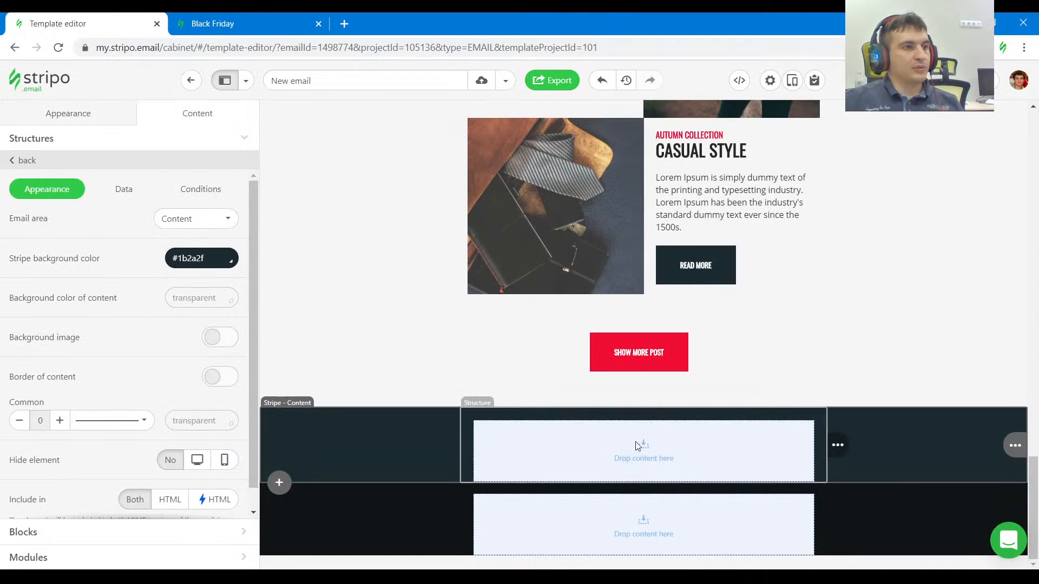
{"action": "left_click", "coordinate": [646, 465]}
{"action": "left_click", "coordinate": [241, 23]}
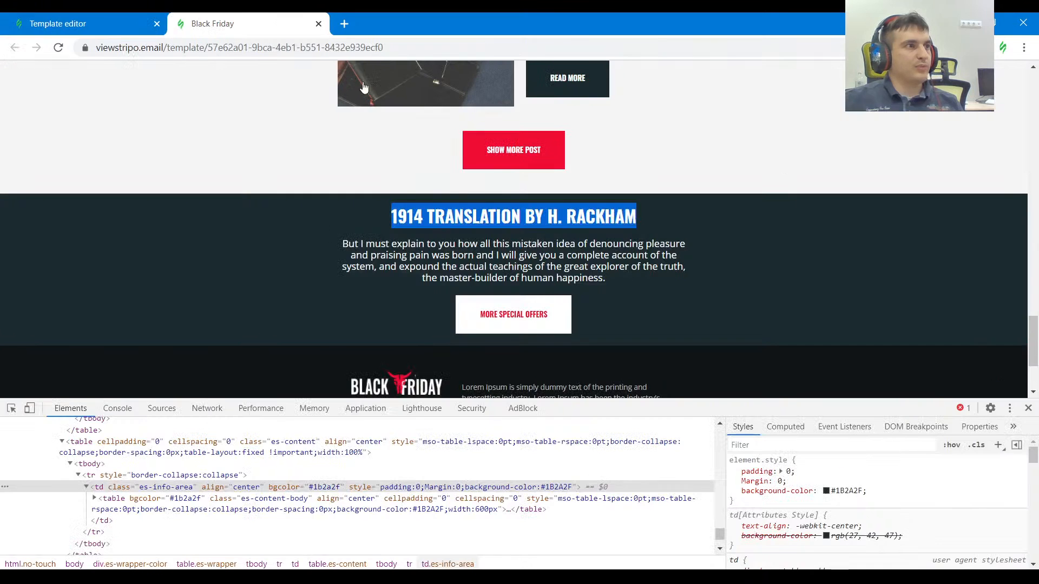
{"action": "left_click", "coordinate": [108, 24]}
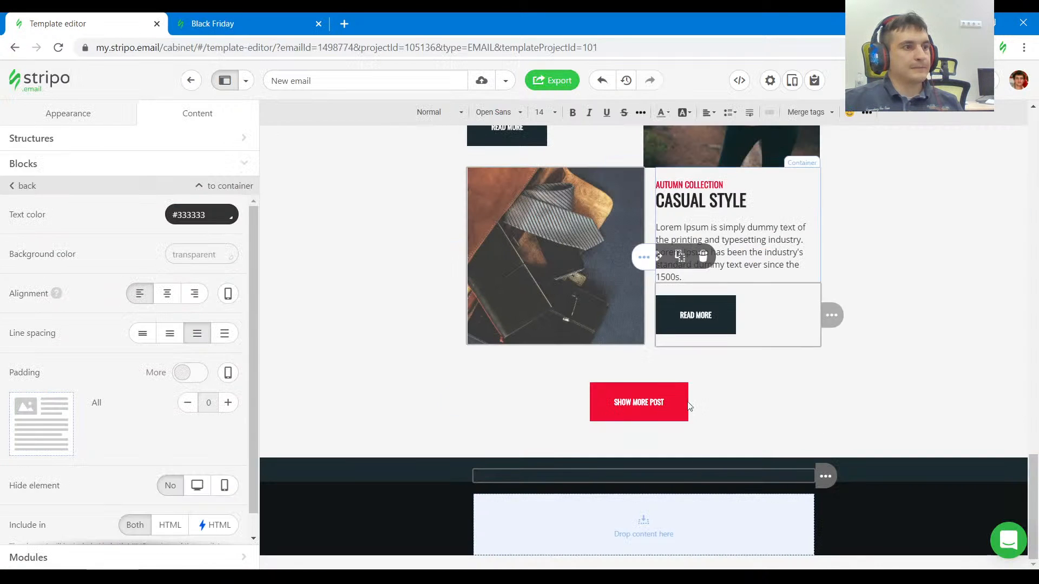
{"action": "left_click", "coordinate": [873, 476]}
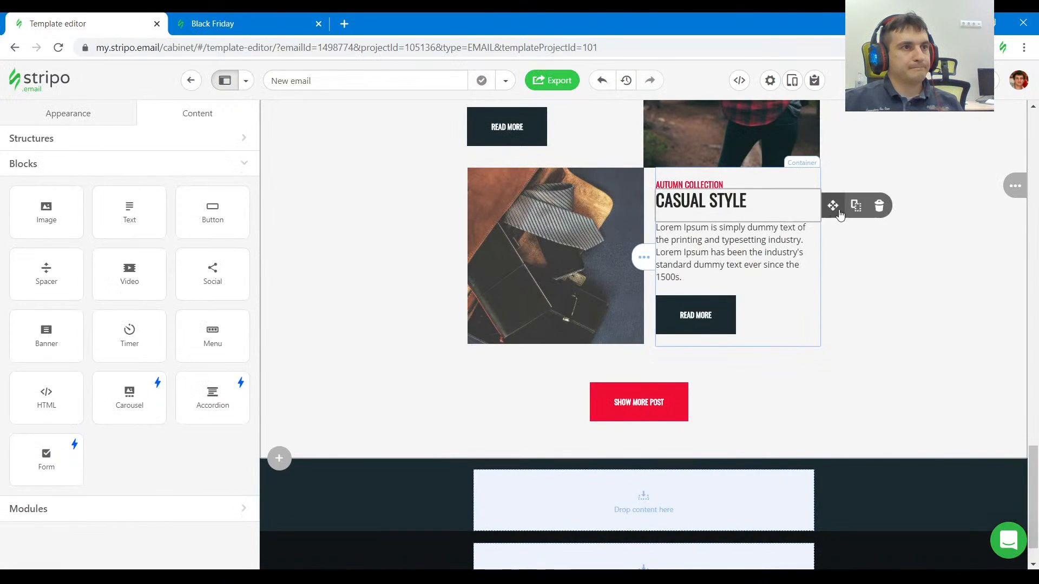
Duplicate the Casual Style heading block into the #1b2a2f stripe, with the text "1914 TRANSLATION BY H. RACKHAM" colored #ffffff.
{"action": "left_click_drag", "start_coordinate": [752, 385], "coordinate": [680, 483]}
{"action": "scroll", "coordinate": [780, 440], "scroll_direction": "down", "scroll_amount": 1}
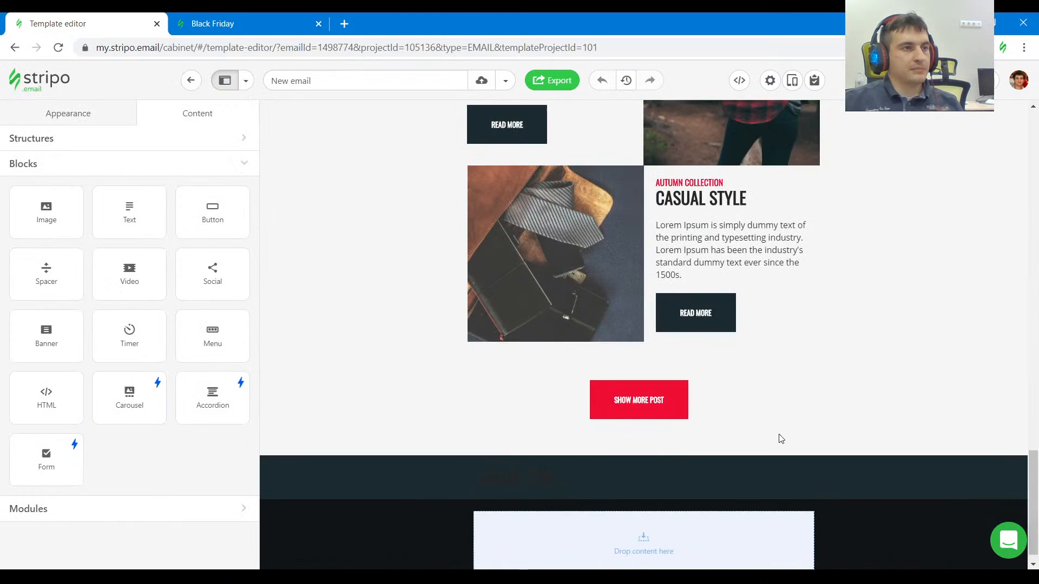
{"action": "triple_click", "coordinate": [573, 466]}
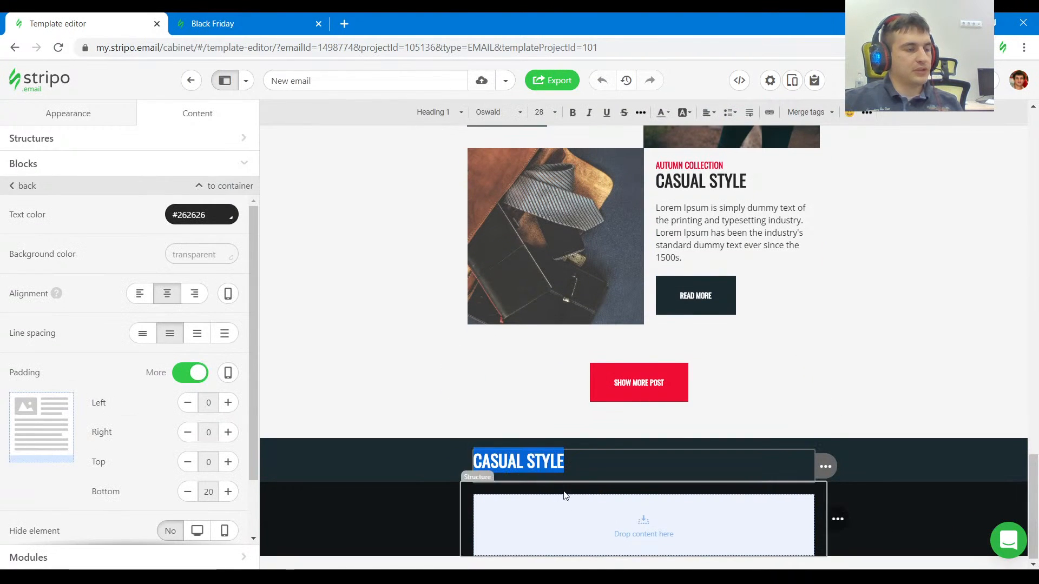
{"action": "key", "text": "ctrl+v"}
{"action": "triple_click", "coordinate": [619, 481]}
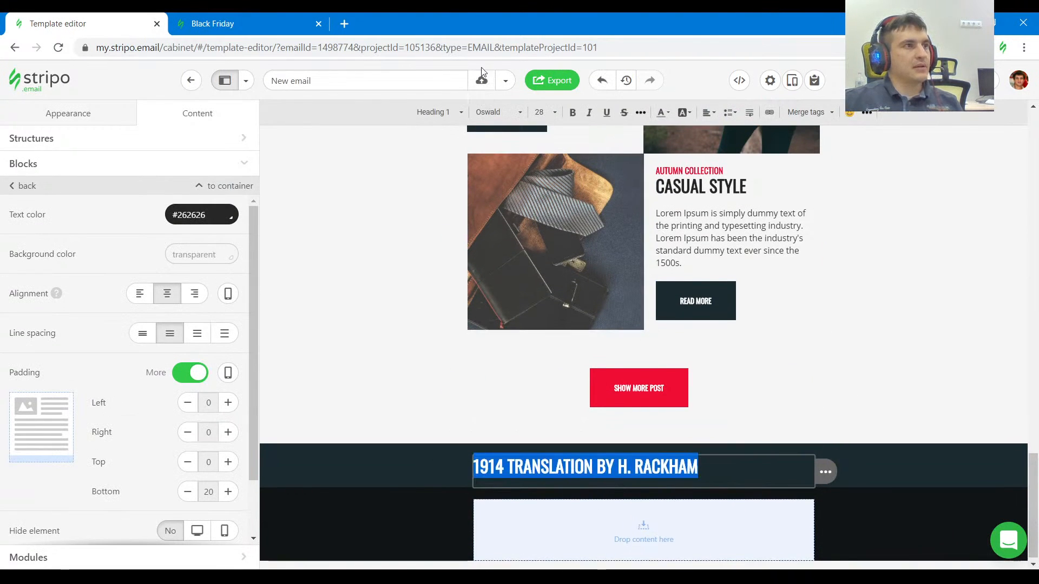
{"action": "left_click", "coordinate": [214, 218]}
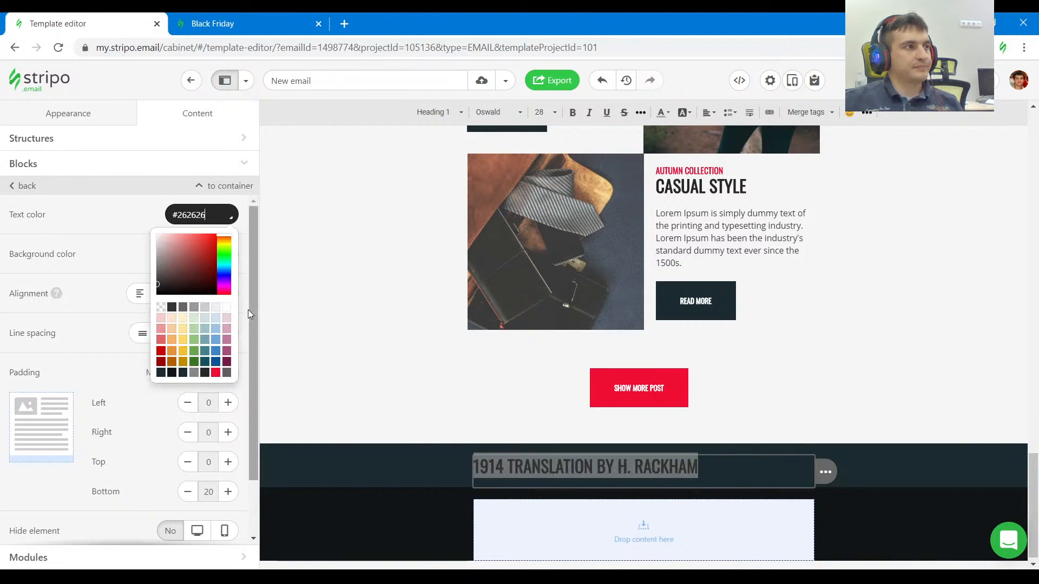
Copy the paragraph beginning "But I must explain to you how all this mistaken idea" from the reference email's dark section.
{"action": "left_click", "coordinate": [230, 19]}
{"action": "left_click", "coordinate": [318, 201]}
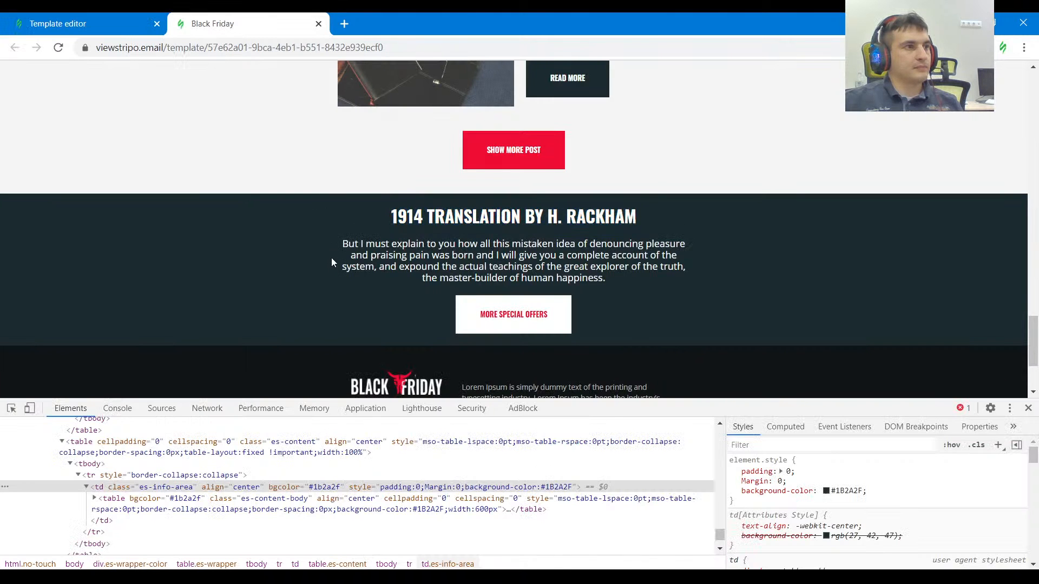
{"action": "left_click_drag", "start_coordinate": [333, 242], "coordinate": [514, 296]}
{"action": "key", "text": "ctrl+Page_Up"}
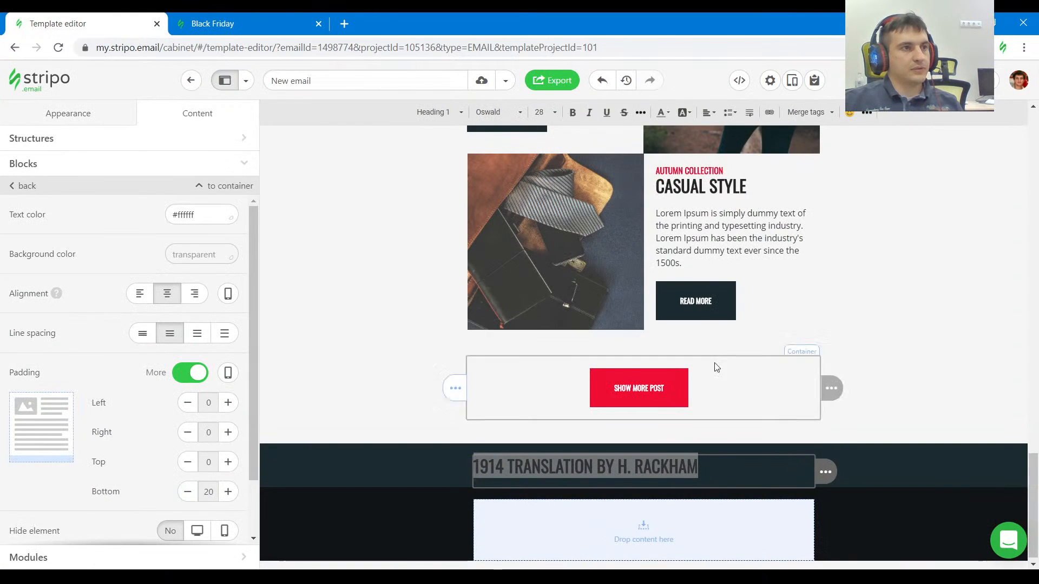
Duplicate the Casual Style description block below the 1914 Translation heading and replace its text with the copied reference text.
{"action": "left_click_drag", "start_coordinate": [832, 237], "coordinate": [731, 484]}
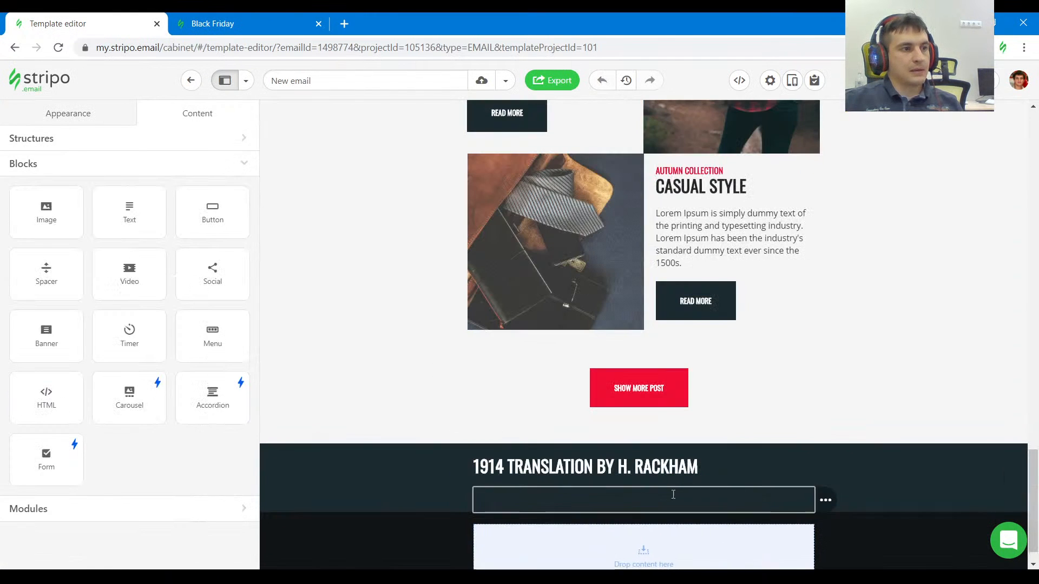
{"action": "left_click", "coordinate": [661, 498]}
{"action": "key", "text": "ctrl+v"}
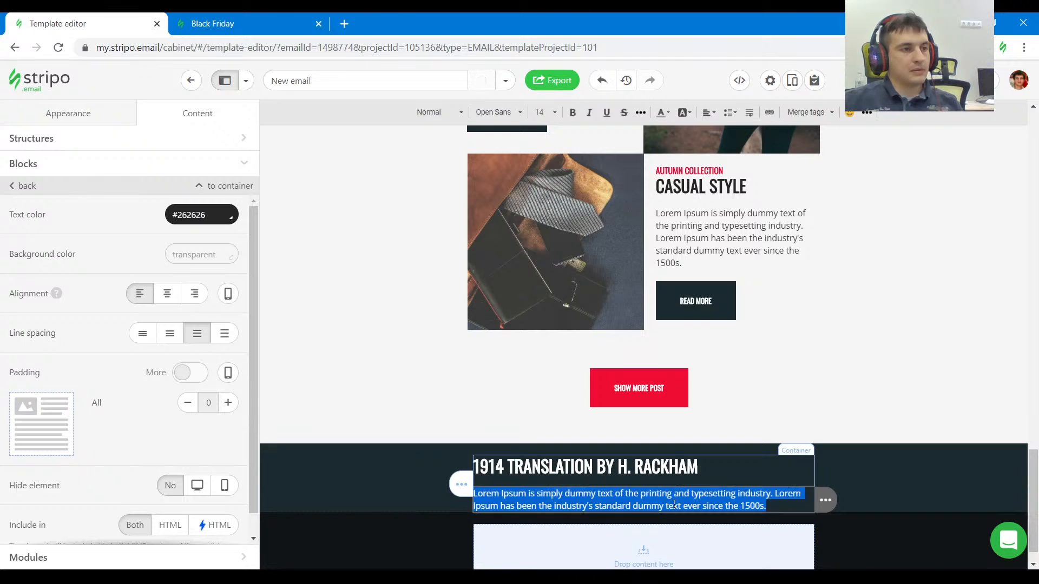
{"action": "key", "text": "ctrl+a"}
{"action": "left_click", "coordinate": [651, 514]}
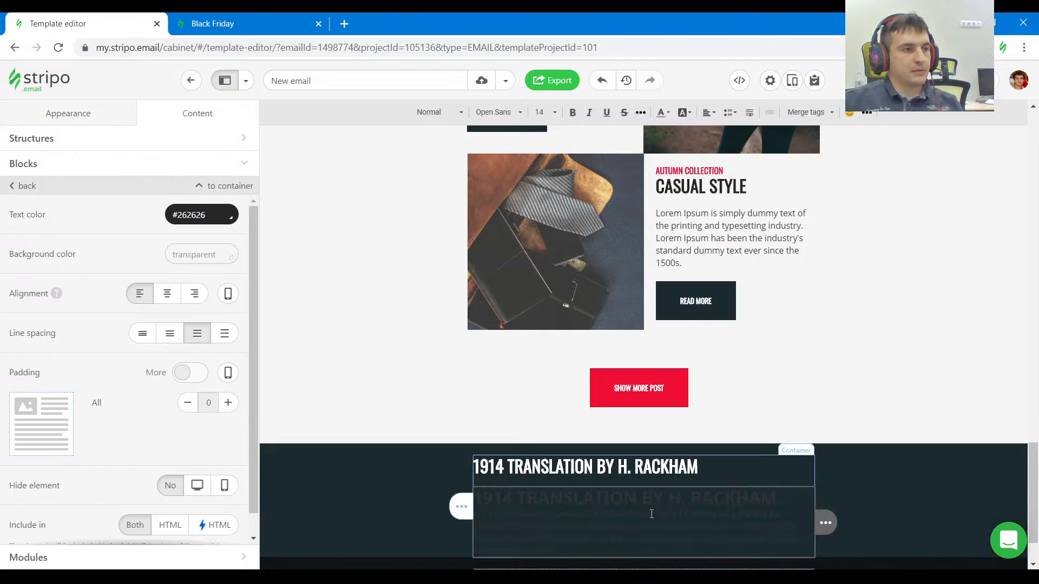
Delete the extra "1914 TRANSLATION BY H. RACKHAM" line pasted above the paragraph in the description block.
{"action": "left_click", "coordinate": [712, 492]}
{"action": "left_click_drag", "start_coordinate": [779, 498], "coordinate": [472, 497]}
{"action": "key", "text": "BackSpace"}
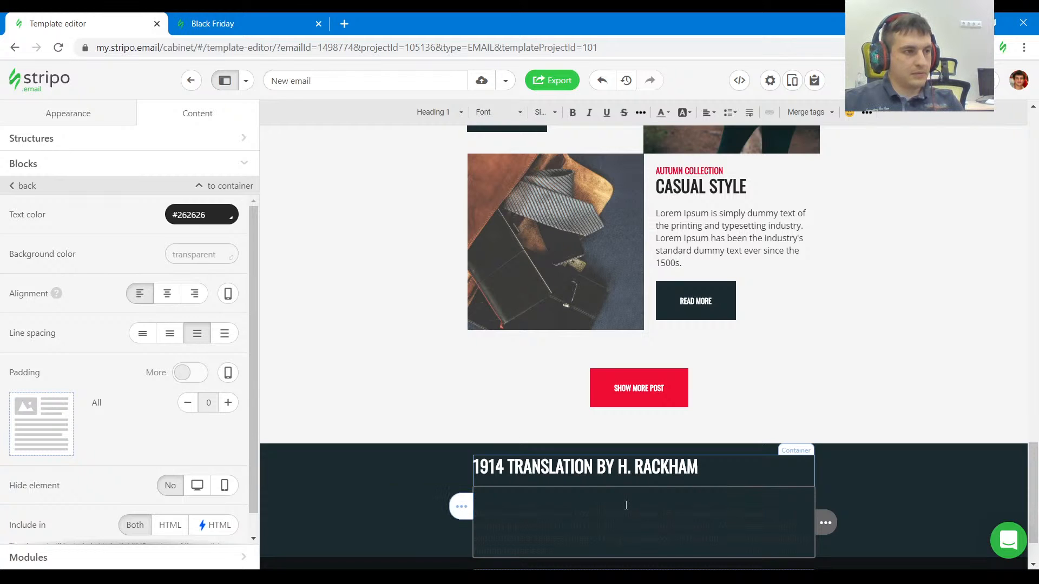
Set the pasted paragraph's text color to #ffffff and center-align it.
{"action": "scroll", "coordinate": [628, 503], "scroll_direction": "down", "scroll_amount": 3}
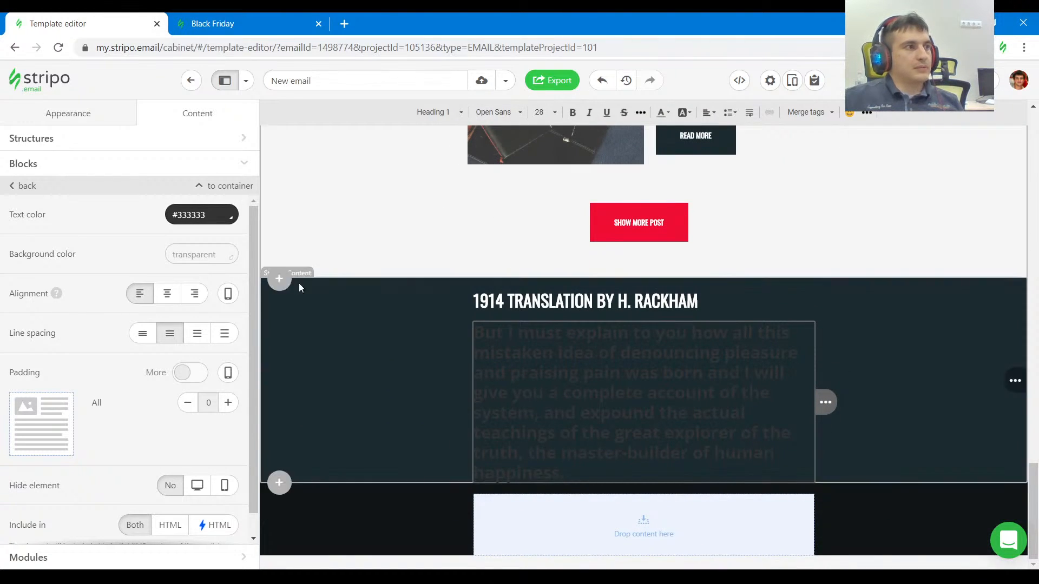
{"action": "left_click", "coordinate": [201, 215]}
{"action": "left_click", "coordinate": [228, 307]}
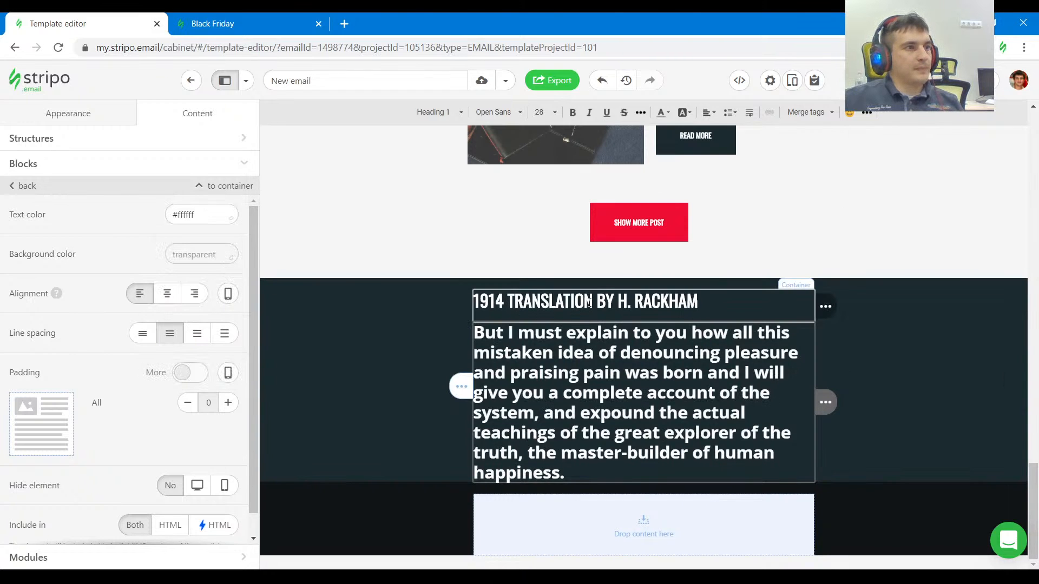
{"action": "left_click", "coordinate": [715, 113]}
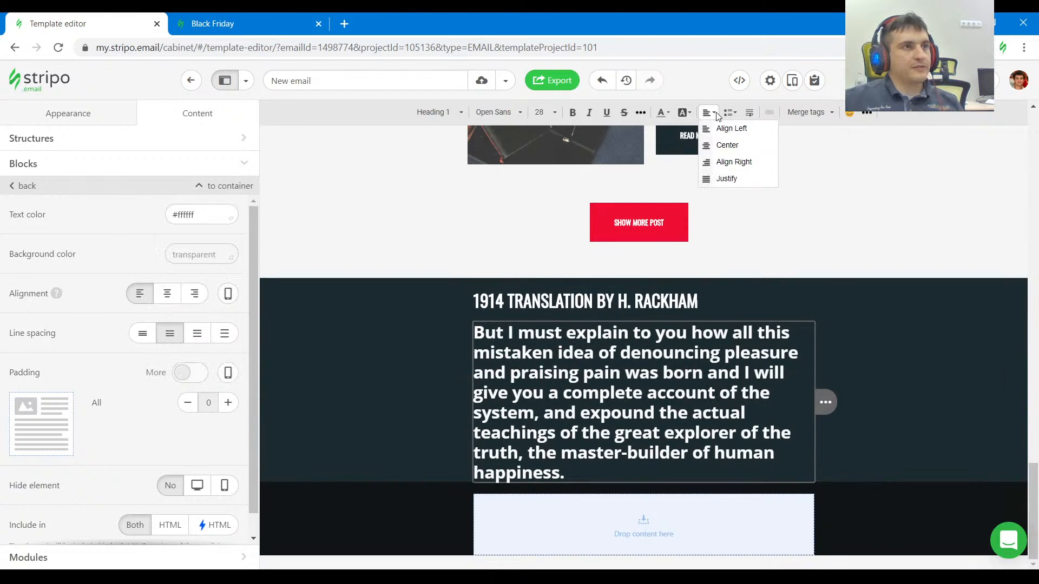
{"action": "left_click", "coordinate": [725, 147]}
Center-align the "1914 TRANSLATION BY H. RACKHAM" heading.
{"action": "left_click", "coordinate": [628, 304]}
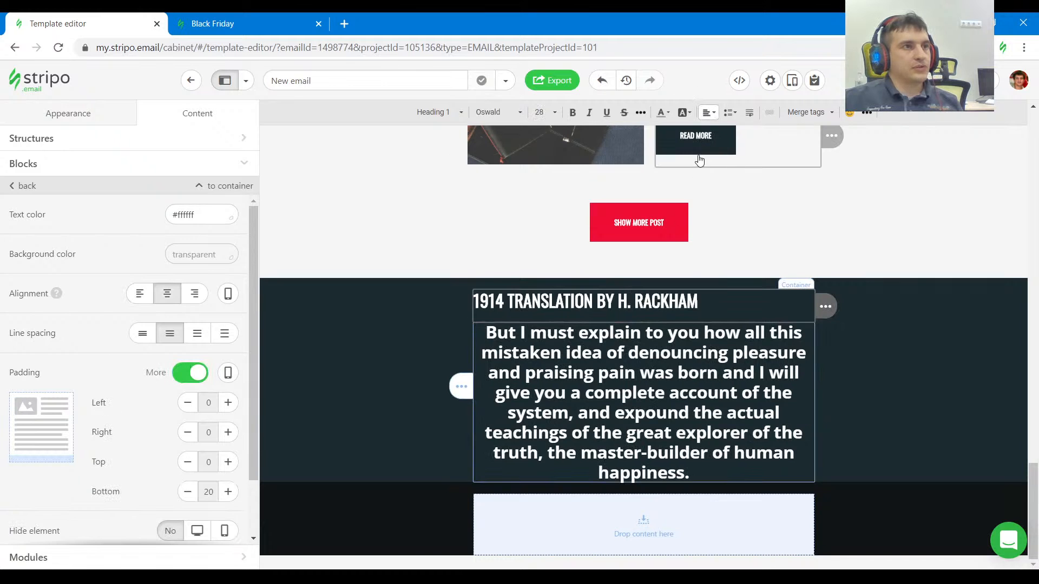
{"action": "left_click", "coordinate": [710, 113]}
{"action": "left_click", "coordinate": [725, 145]}
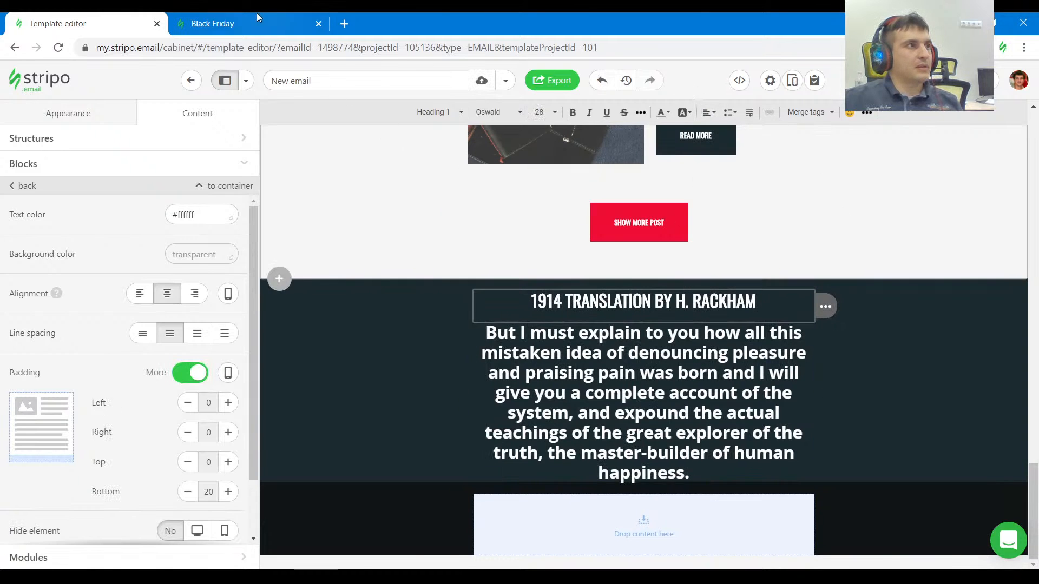
Inspect the font styling of the texts in the dark section of the reference email.
{"action": "key", "text": "ctrl+Tab"}
{"action": "left_click", "coordinate": [11, 409]}
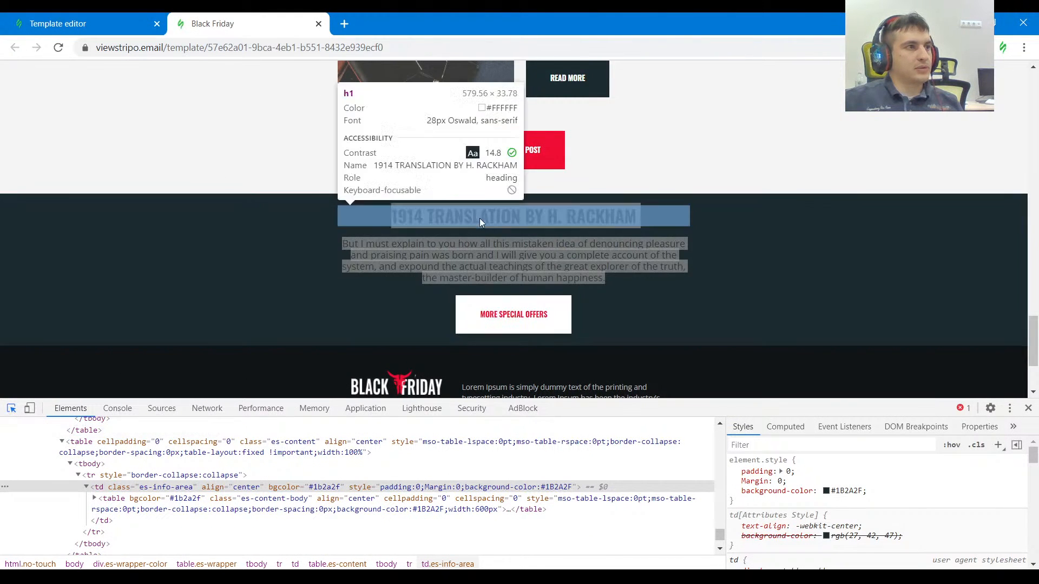
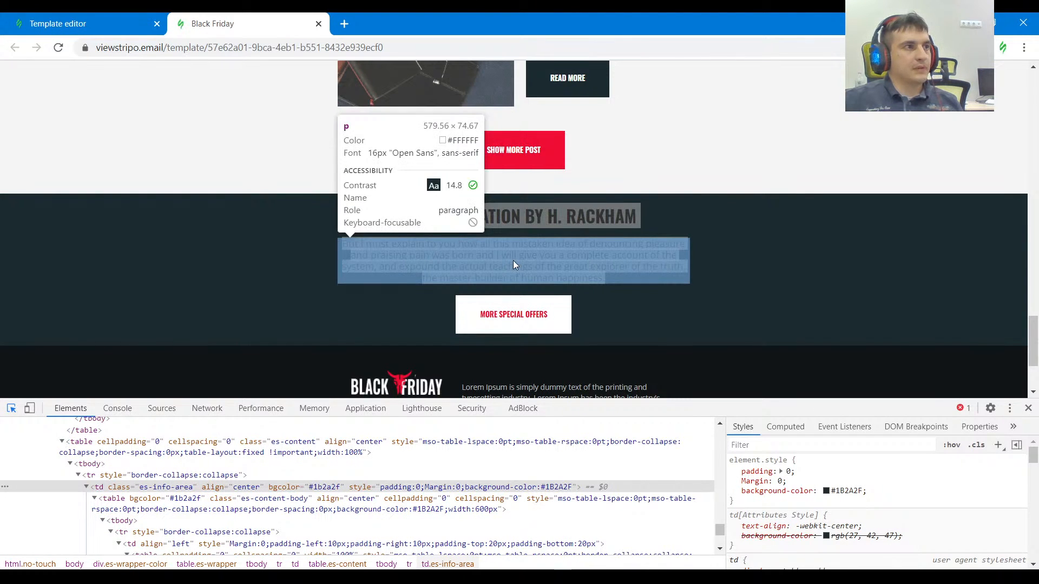
Set the white paragraph below the 1914 TRANSLATION heading to 16 px Open Sans.
{"action": "left_click", "coordinate": [65, 23]}
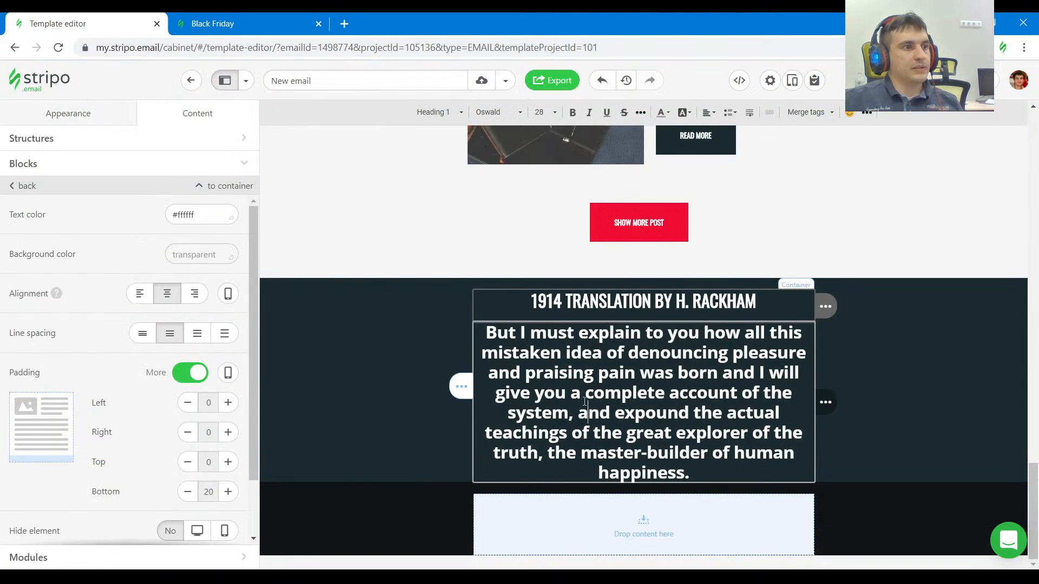
{"action": "left_click", "coordinate": [546, 116]}
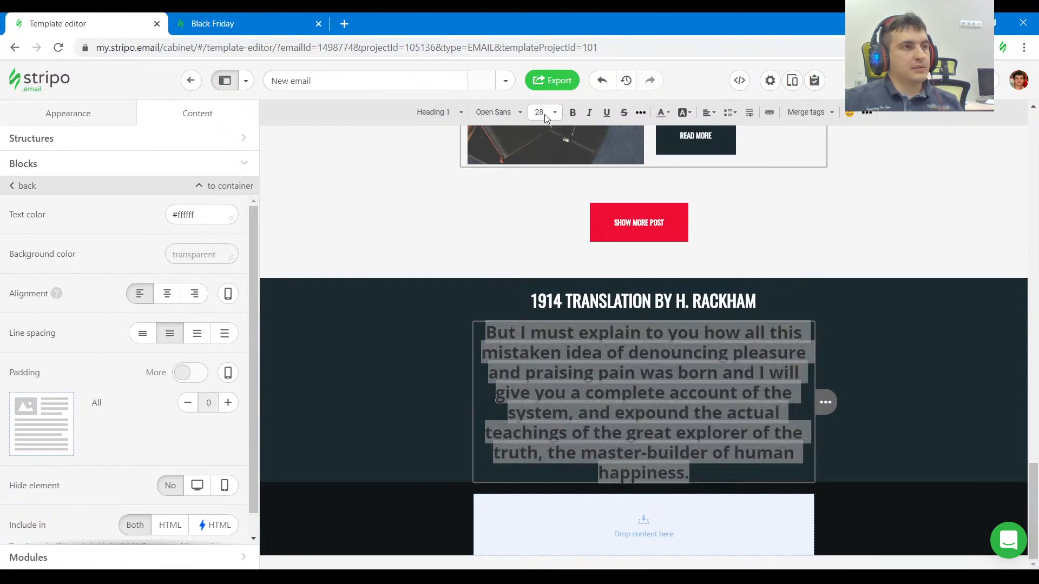
{"action": "scroll", "coordinate": [571, 193], "scroll_direction": "down", "scroll_amount": 5}
{"action": "scroll", "coordinate": [563, 205], "scroll_direction": "up", "scroll_amount": 5}
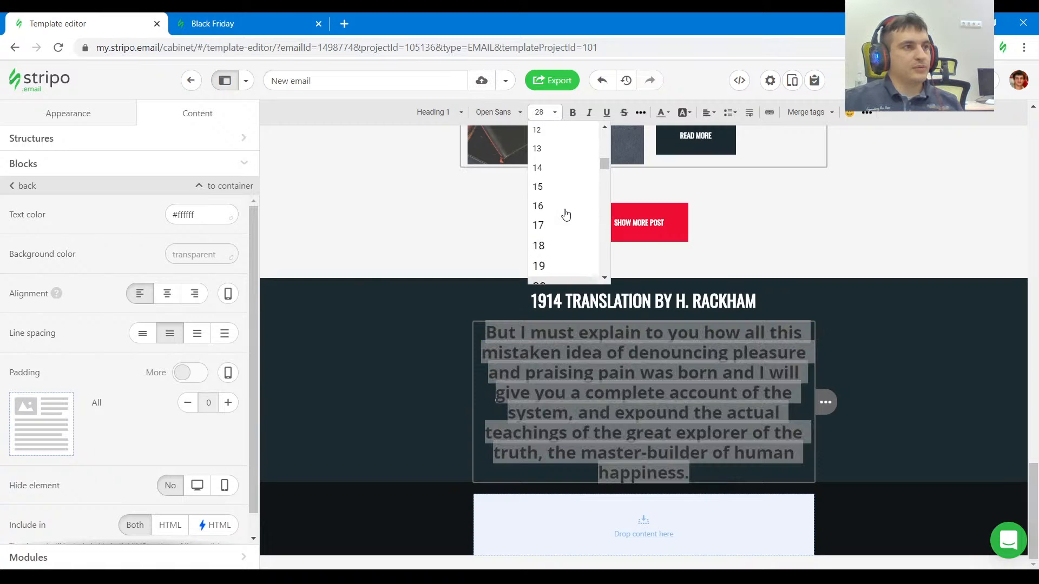
{"action": "left_click", "coordinate": [557, 209]}
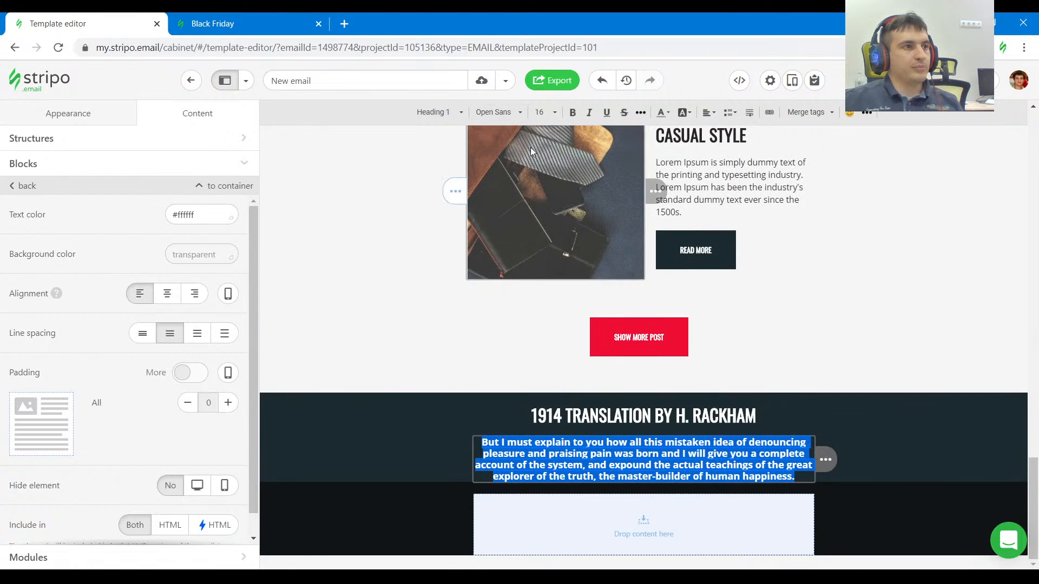
{"action": "left_click", "coordinate": [507, 110]}
{"action": "left_click", "coordinate": [492, 111]}
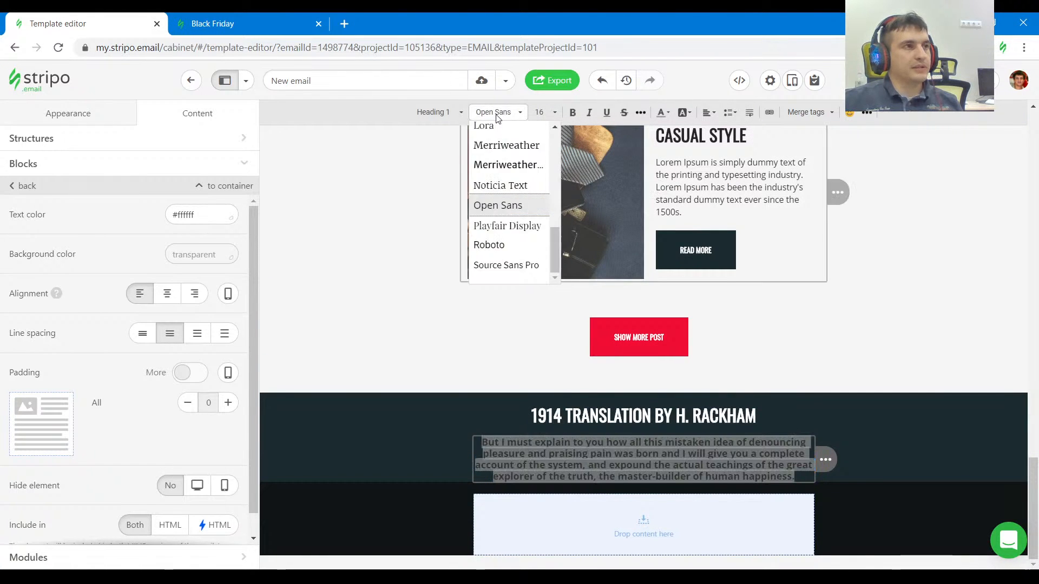
{"action": "left_click", "coordinate": [508, 210]}
{"action": "left_click", "coordinate": [608, 429]}
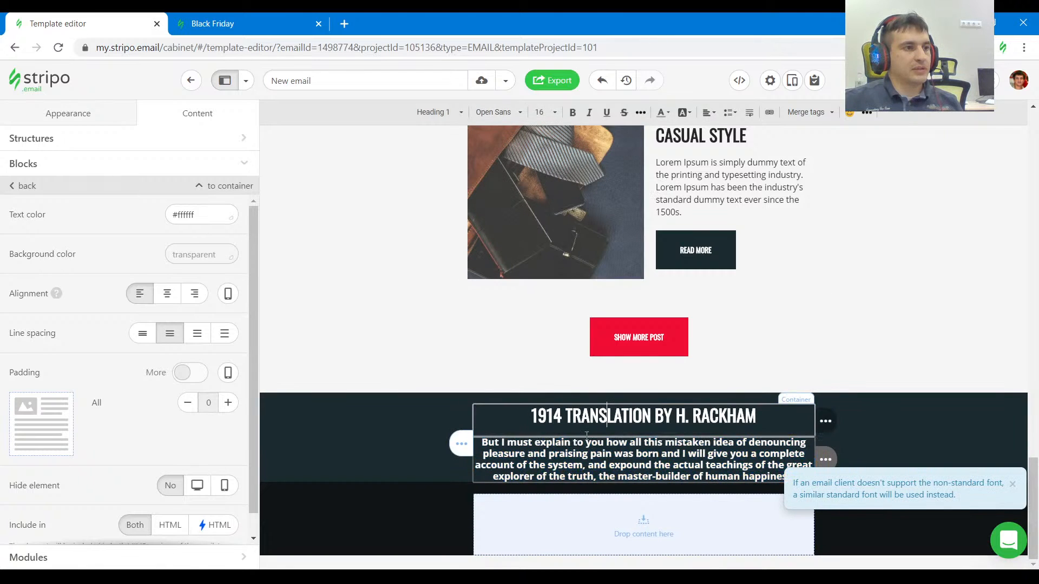
Inspect the reference's MORE SPECIAL OFFERS button and place a copy of the red SHOW MORE POST button under the dark section's paragraph.
{"action": "left_click", "coordinate": [257, 20]}
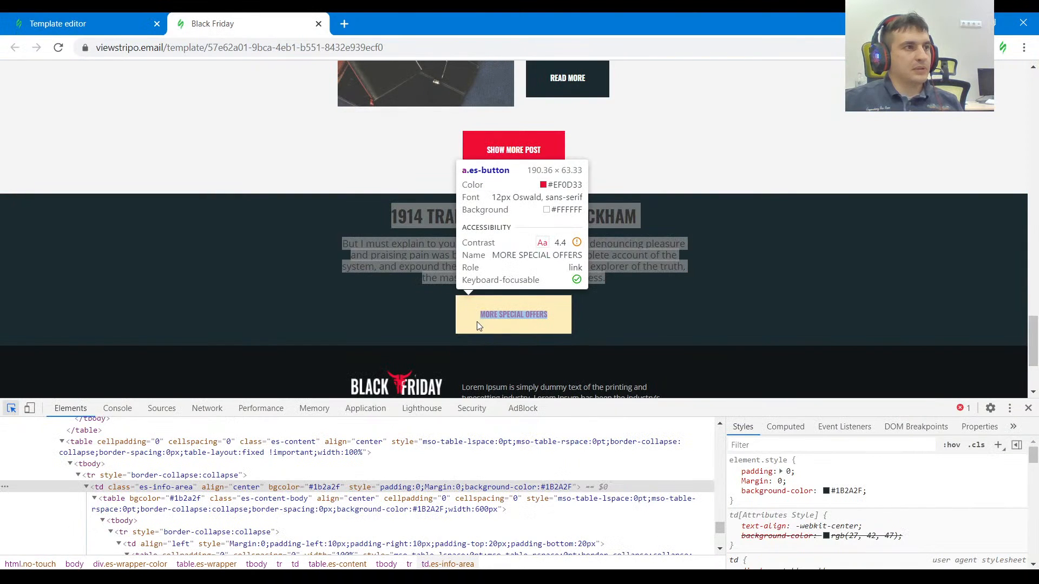
{"action": "left_click", "coordinate": [460, 320]}
{"action": "key", "text": "ctrl+Page_Up"}
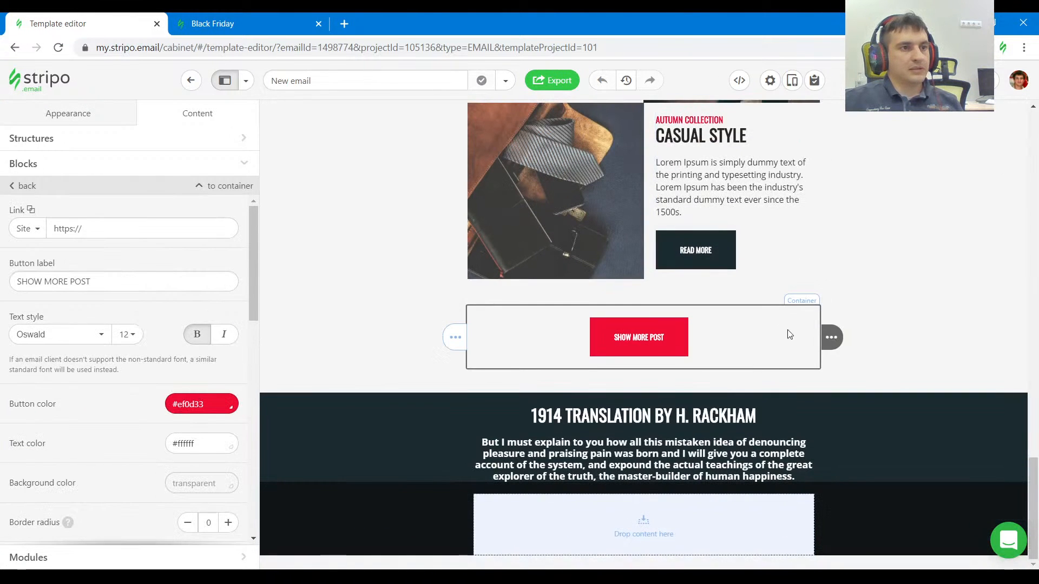
{"action": "left_click_drag", "start_coordinate": [835, 337], "coordinate": [731, 473]}
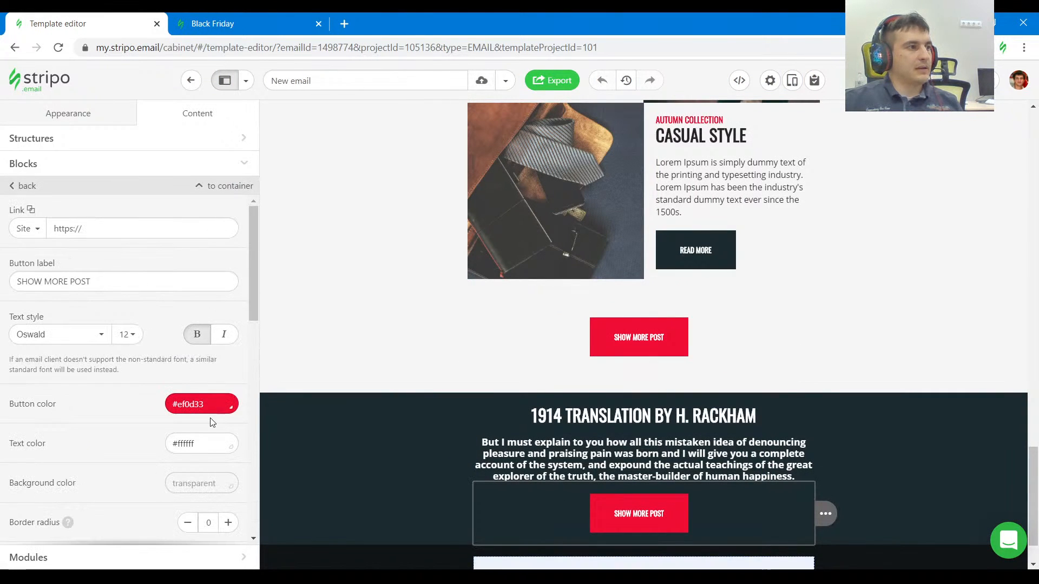
Give the copied button a #ffffff button color and a #ef0d33 text color.
{"action": "left_click", "coordinate": [208, 407]}
{"action": "left_click", "coordinate": [214, 318]}
{"action": "left_click", "coordinate": [210, 441]}
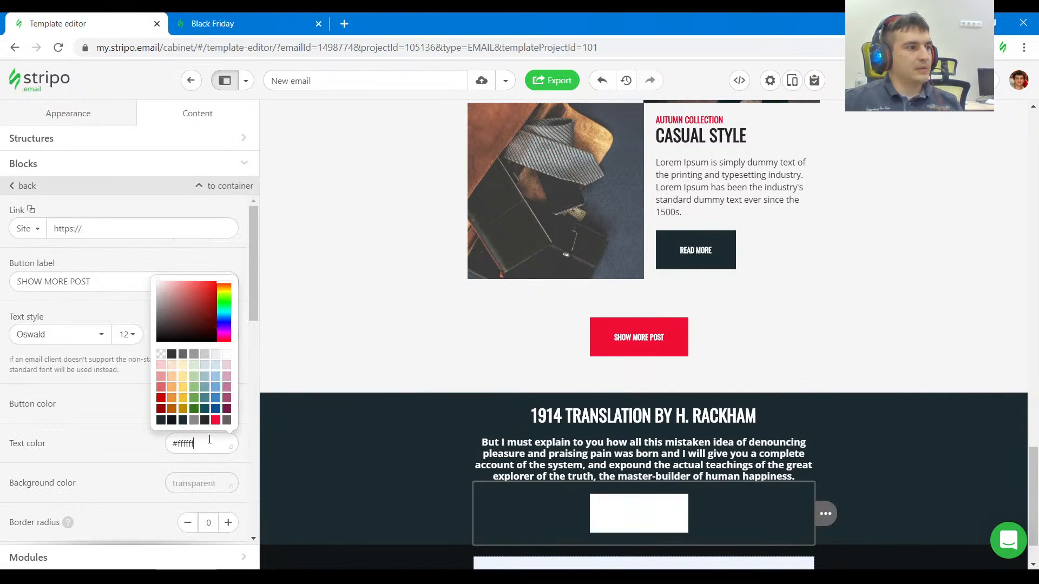
{"action": "left_click", "coordinate": [216, 420]}
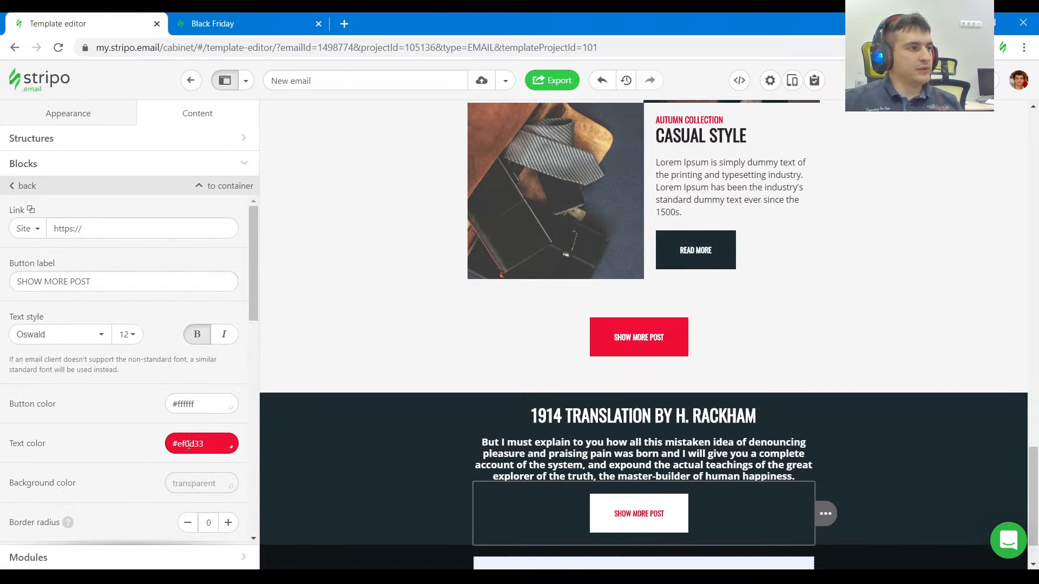
{"action": "scroll", "coordinate": [368, 235], "scroll_direction": "down", "scroll_amount": 1}
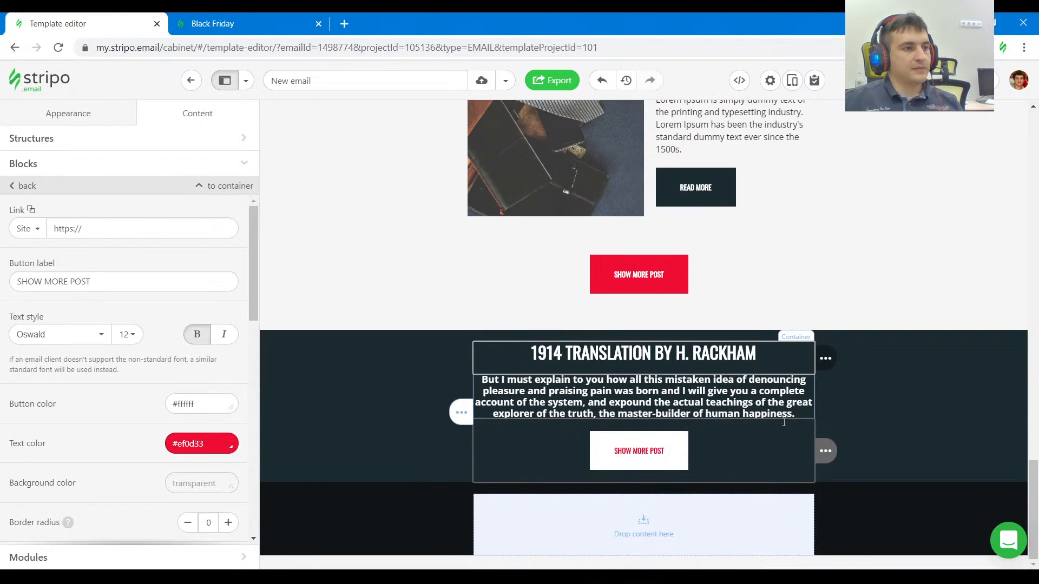
Match the dark section's structure padding to the reference: 10 left and right, 20 top and bottom.
{"action": "left_click", "coordinate": [247, 25]}
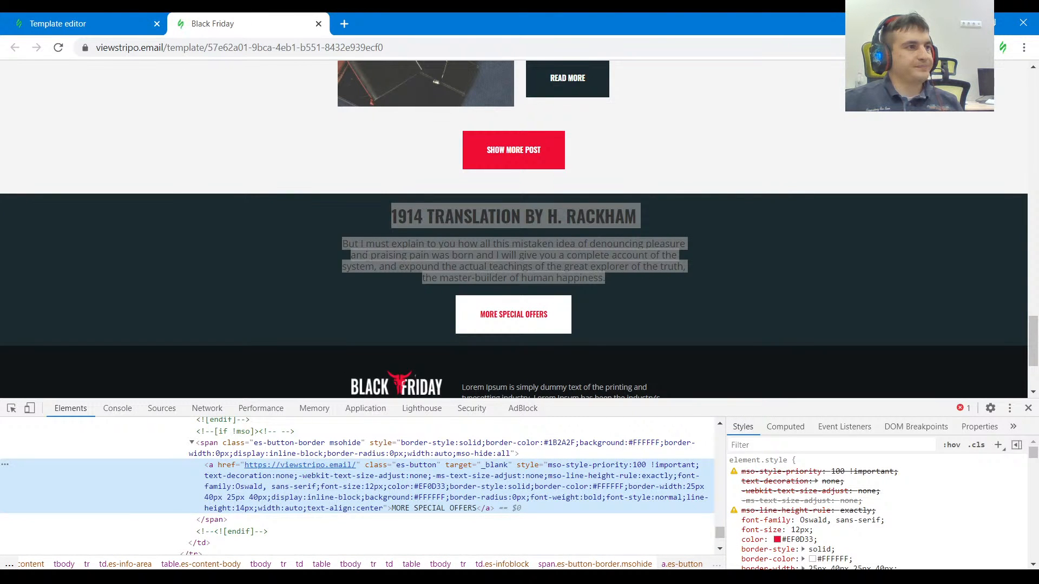
{"action": "left_click", "coordinate": [10, 408]}
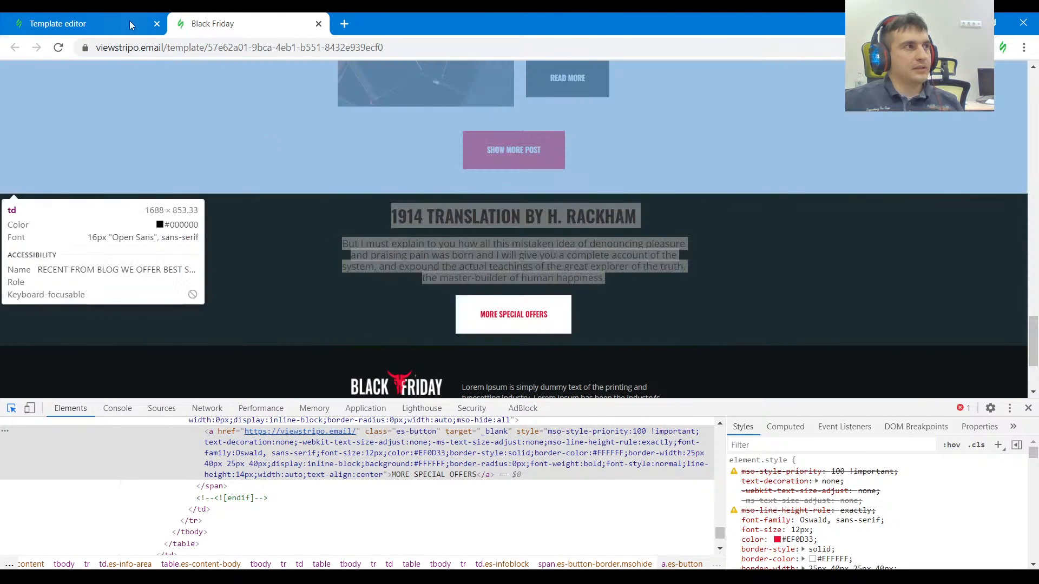
{"action": "left_click", "coordinate": [129, 21]}
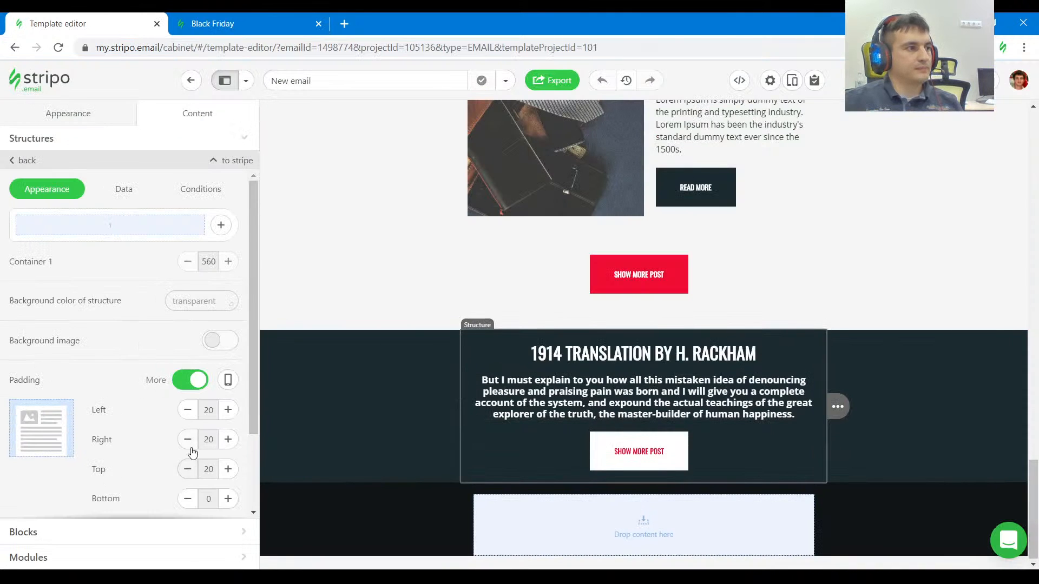
{"action": "scroll", "coordinate": [192, 452], "scroll_direction": "down", "scroll_amount": 2}
{"action": "left_click", "coordinate": [227, 398]}
{"action": "left_click", "coordinate": [228, 398]}
{"action": "left_click", "coordinate": [228, 398]}
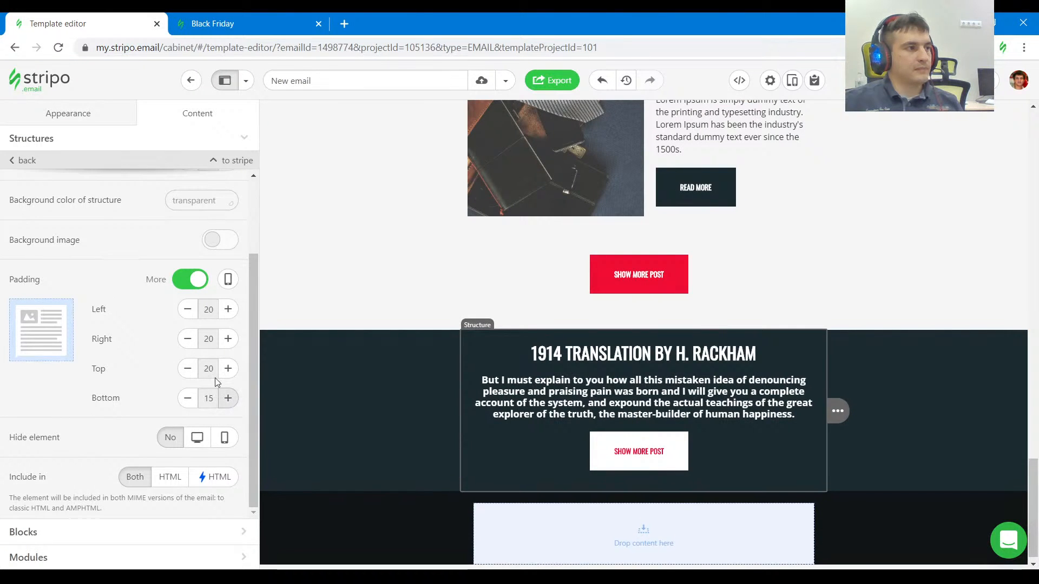
{"action": "left_click", "coordinate": [228, 398]}
{"action": "left_click", "coordinate": [188, 339]}
{"action": "left_click", "coordinate": [188, 338]}
{"action": "left_click", "coordinate": [187, 309]}
{"action": "left_click", "coordinate": [187, 309]}
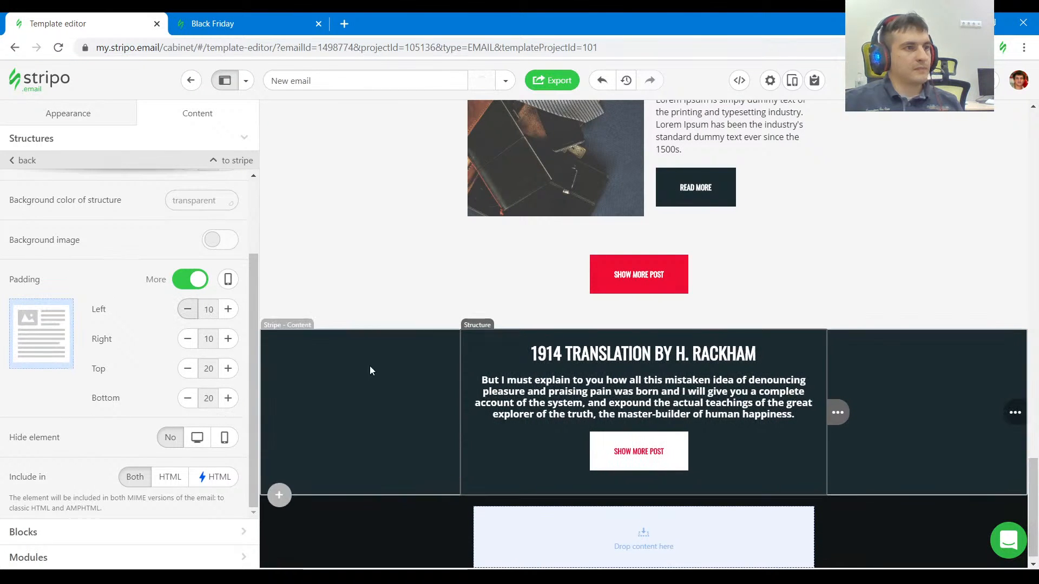
Check the heading's spacing against the reference and set the white button's bottom external padding to 0.
{"action": "left_click", "coordinate": [233, 23]}
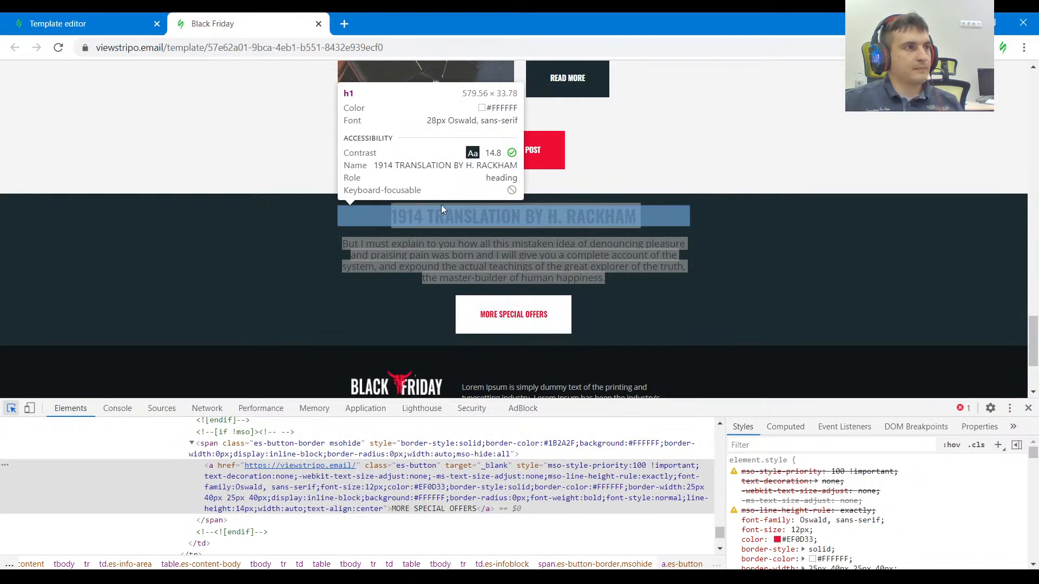
{"action": "key", "text": "ctrl+Page_Up"}
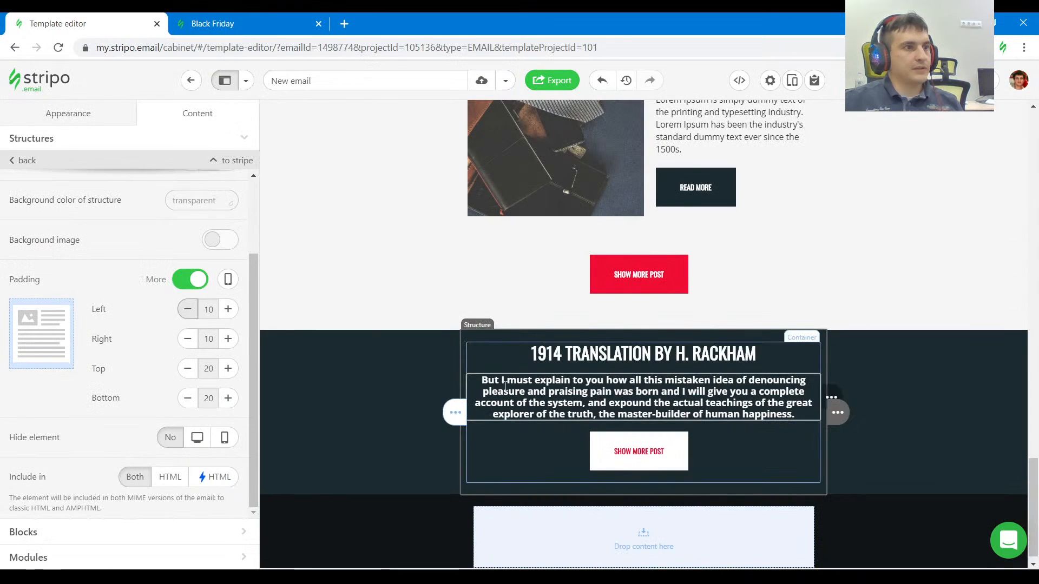
{"action": "left_click", "coordinate": [537, 353]}
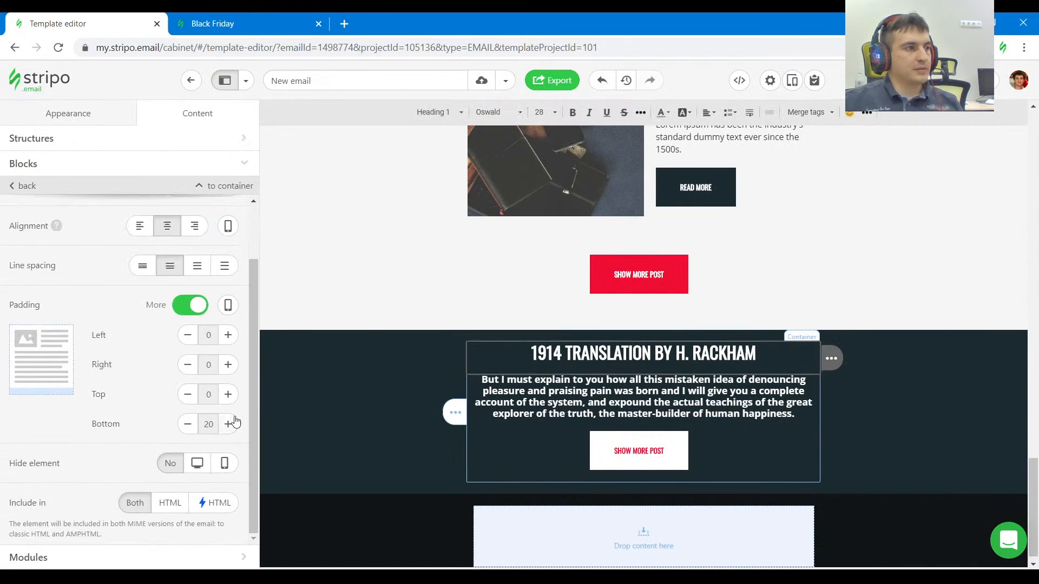
{"action": "left_click", "coordinate": [553, 422]}
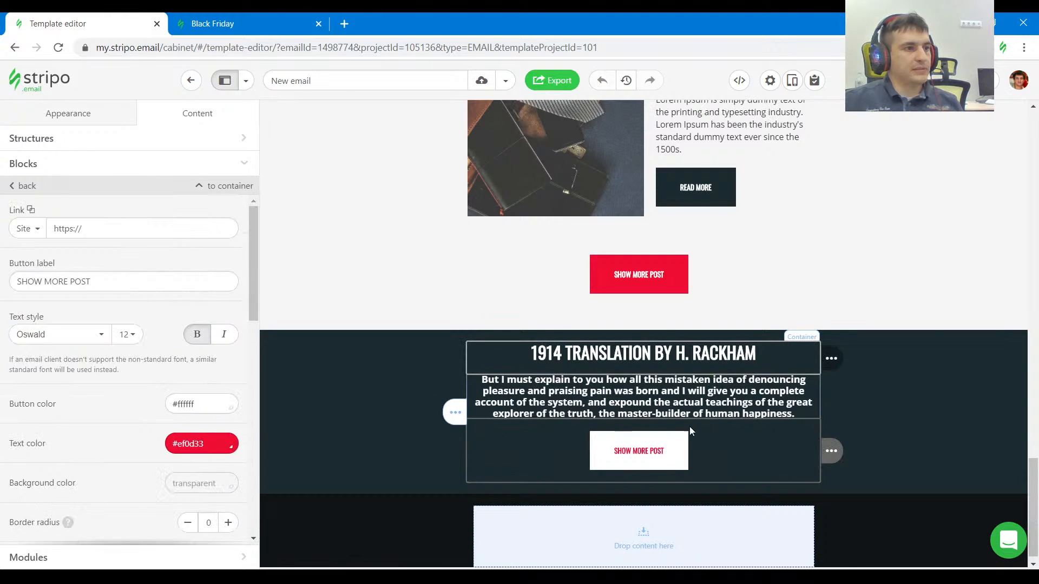
{"action": "scroll", "coordinate": [186, 424], "scroll_direction": "down", "scroll_amount": 8}
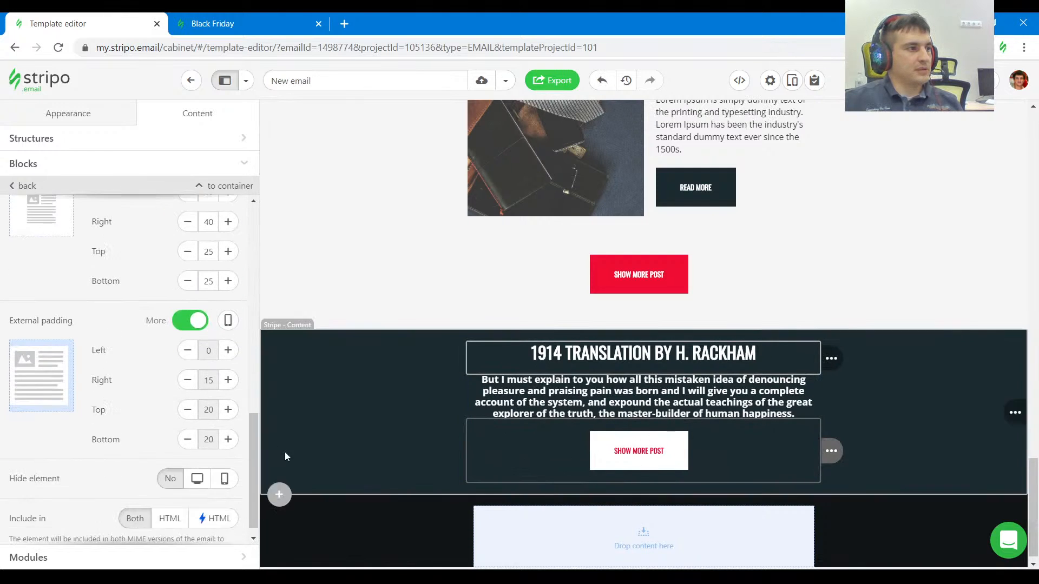
{"action": "left_click", "coordinate": [187, 423]}
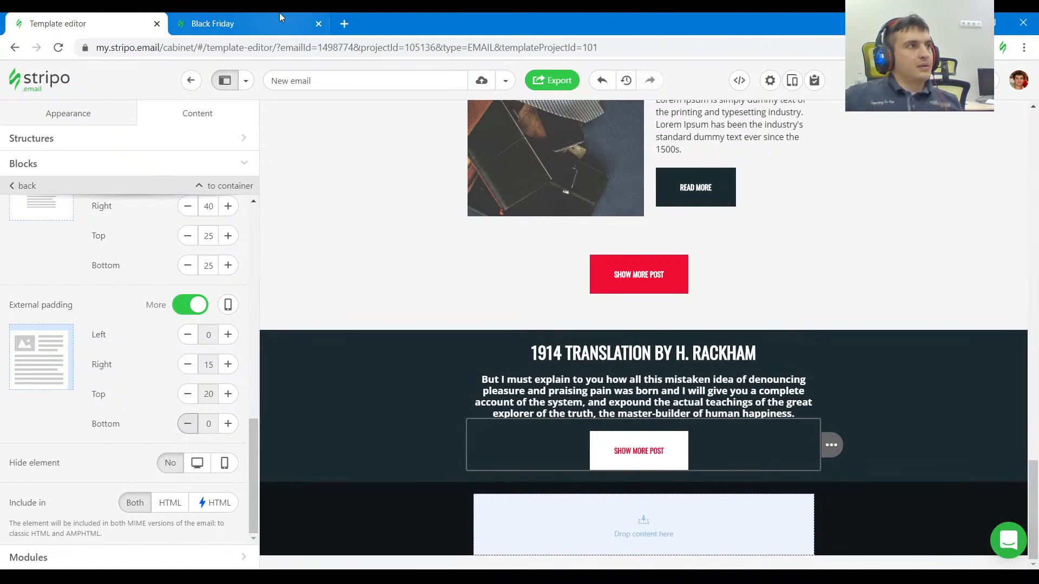
Inspect the footer structure's padding in the reference email and copy its Lorem Ipsum paragraph.
{"action": "left_click", "coordinate": [244, 23]}
{"action": "left_click", "coordinate": [380, 221]}
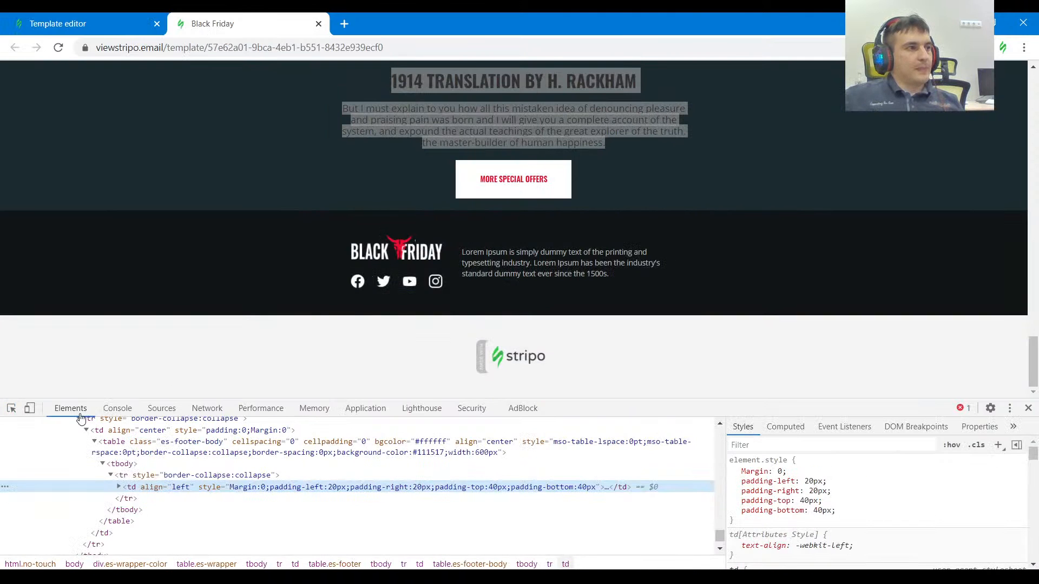
{"action": "left_click_drag", "start_coordinate": [610, 274], "coordinate": [464, 250]}
Split the empty footer structure of the template into two containers of equal width.
{"action": "key", "text": "ctrl+shift+Tab"}
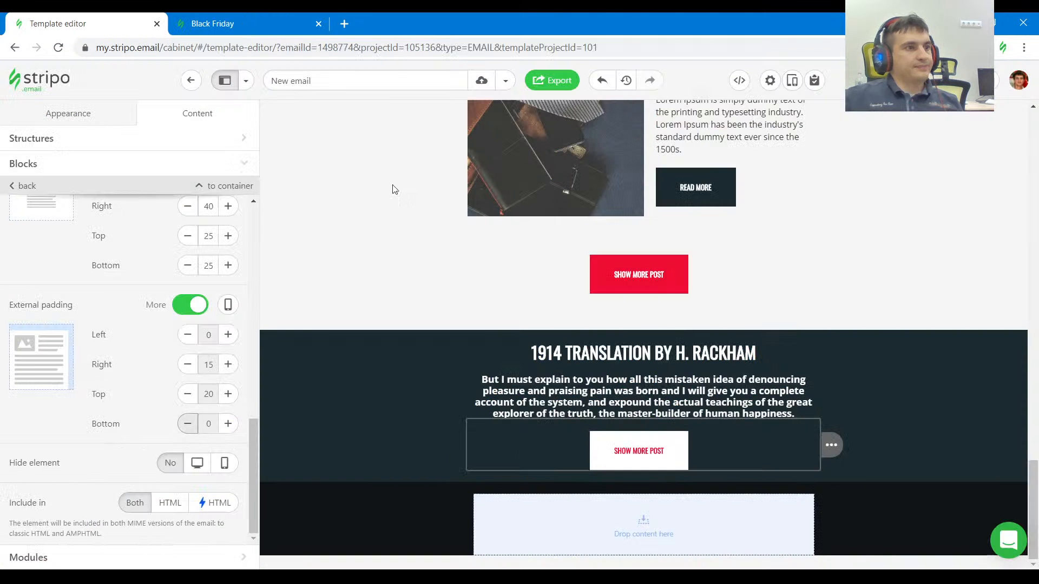
{"action": "left_click", "coordinate": [670, 488]}
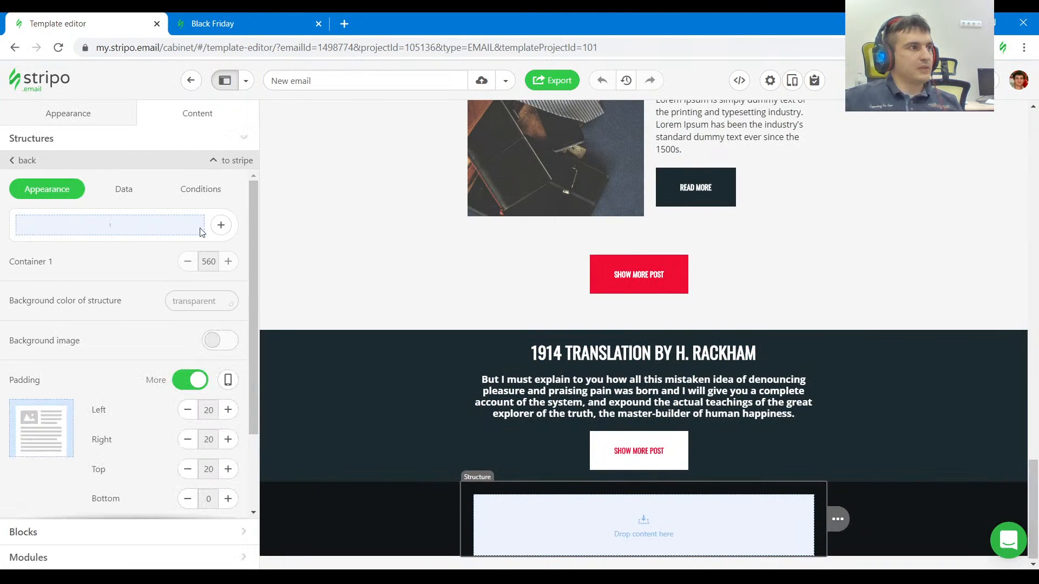
{"action": "left_click", "coordinate": [220, 225]}
{"action": "left_click", "coordinate": [129, 277]}
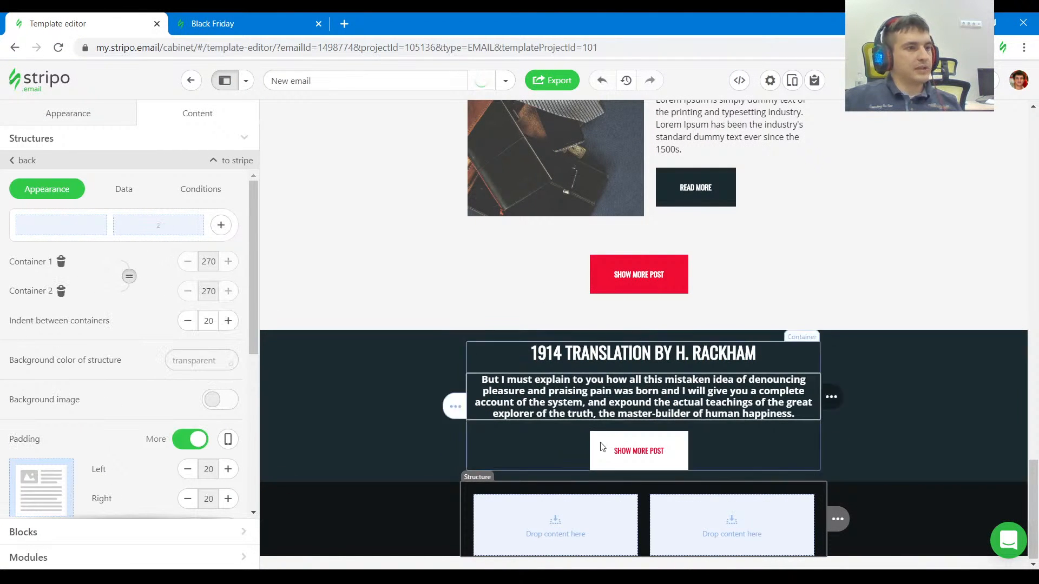
Add a text block to the second footer container, paste the copied Lorem Ipsum paragraph, and compare it with the reference footer.
{"action": "left_click", "coordinate": [732, 539]}
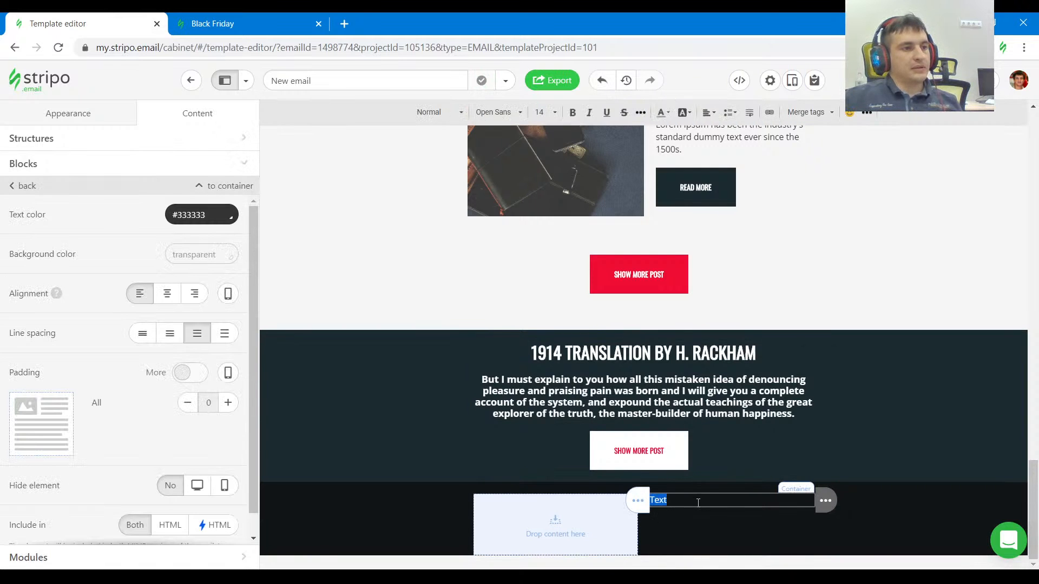
{"action": "left_click", "coordinate": [240, 26]}
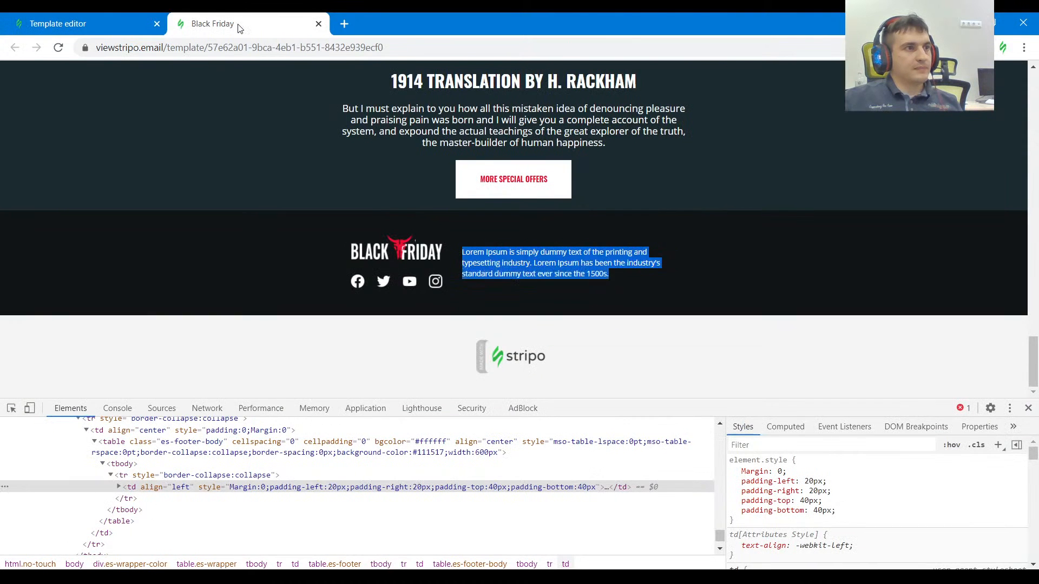
{"action": "left_click", "coordinate": [726, 286]}
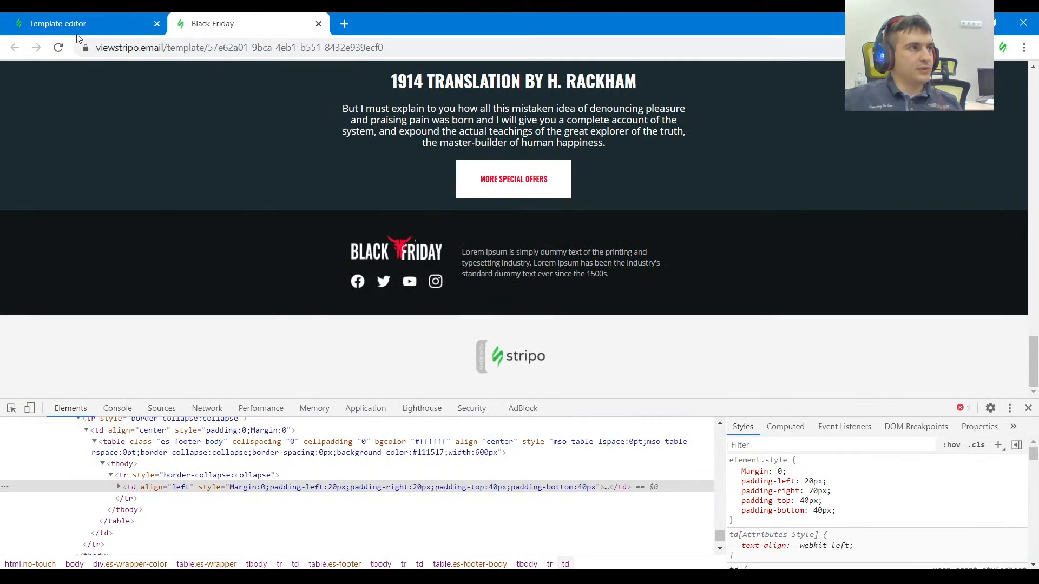
Look up the footer paragraph's color in the reference and apply #bcbdbd as the footer text color.
{"action": "left_click", "coordinate": [77, 28]}
{"action": "left_click", "coordinate": [198, 215]}
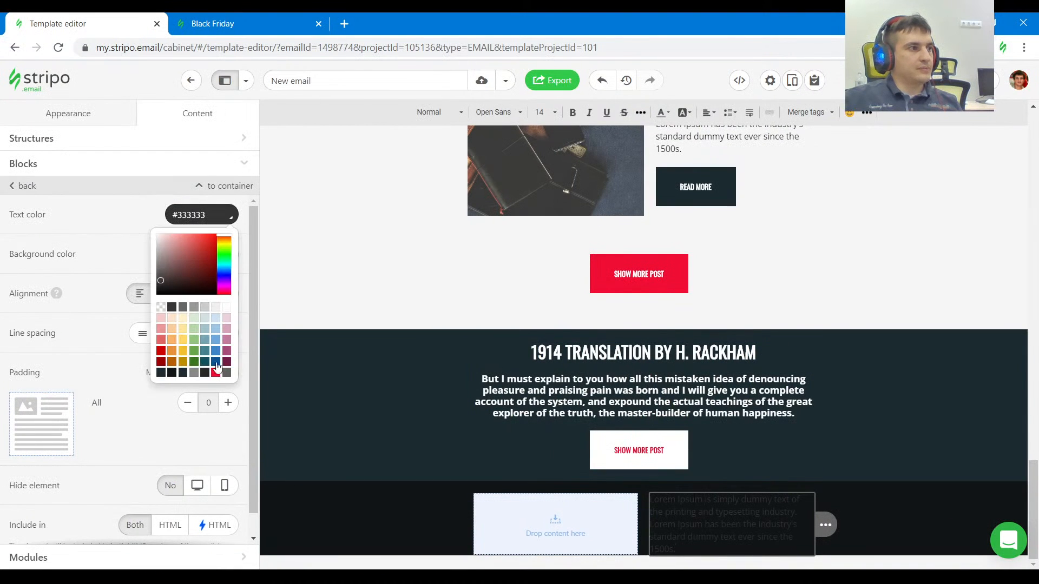
{"action": "left_click", "coordinate": [193, 373]}
{"action": "left_click", "coordinate": [200, 17]}
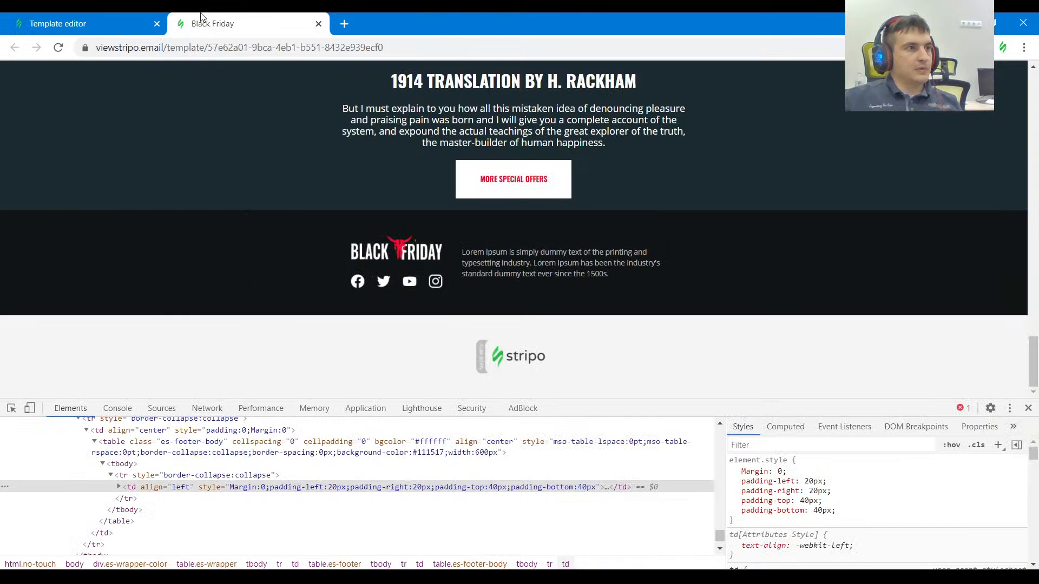
{"action": "key", "text": "ctrl+shift+c"}
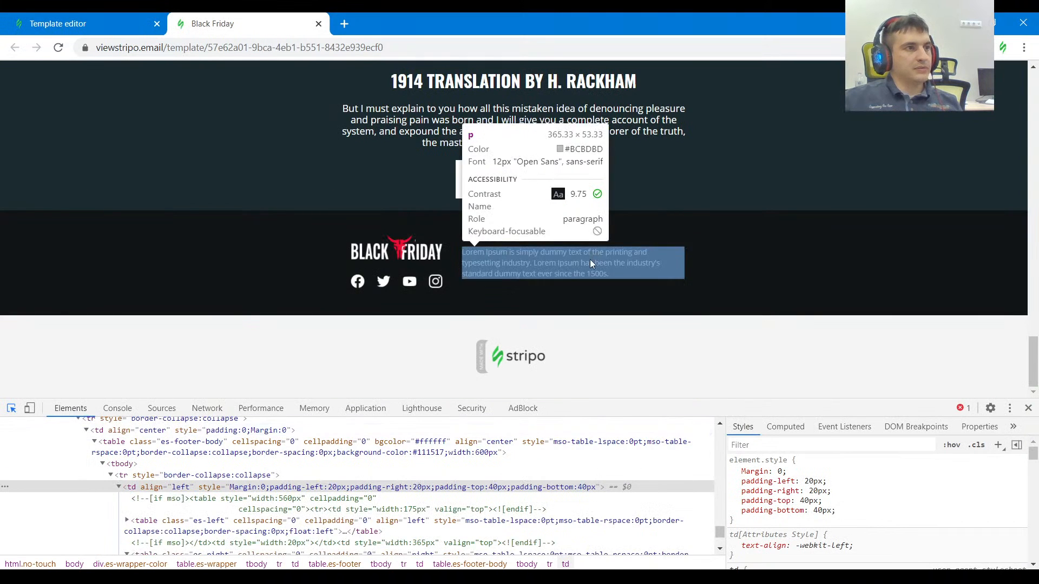
{"action": "left_click", "coordinate": [589, 259]}
{"action": "double_click", "coordinate": [499, 493]}
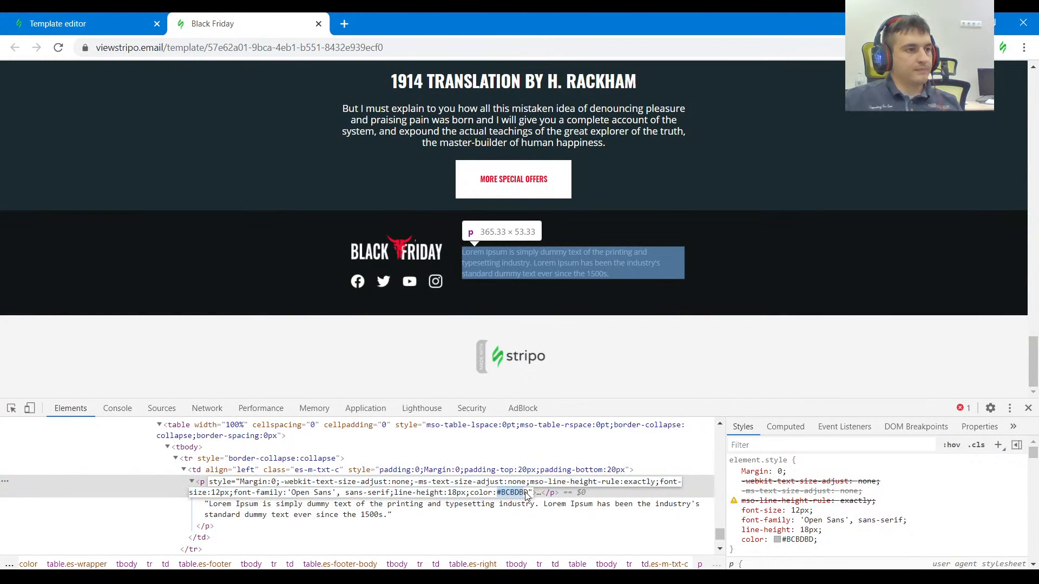
{"action": "left_click", "coordinate": [81, 24]}
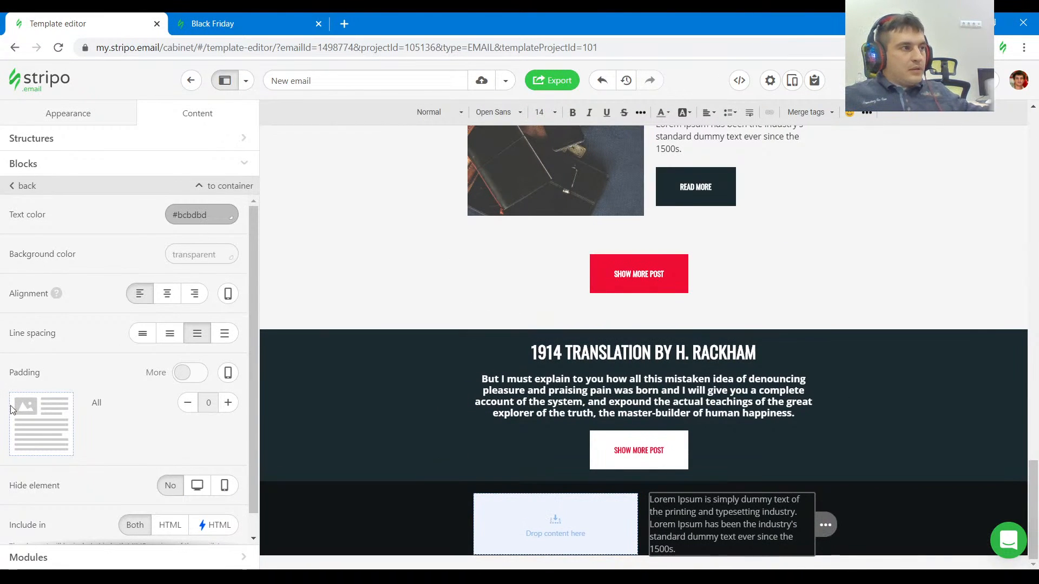
Add an image block with a social icons block beneath it to the empty first footer container.
{"action": "left_click", "coordinate": [31, 168]}
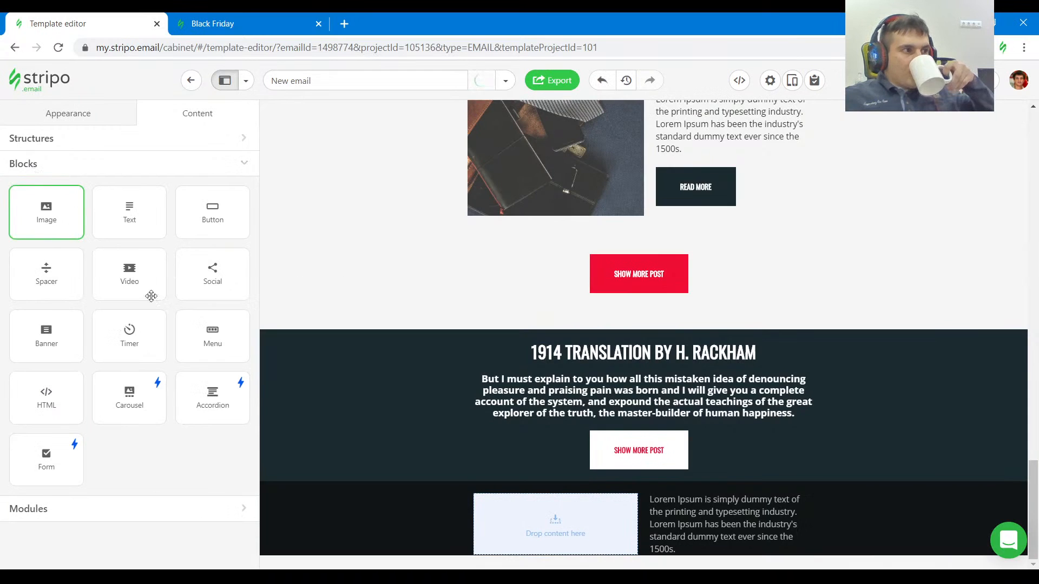
{"action": "left_click_drag", "start_coordinate": [151, 296], "coordinate": [551, 499]}
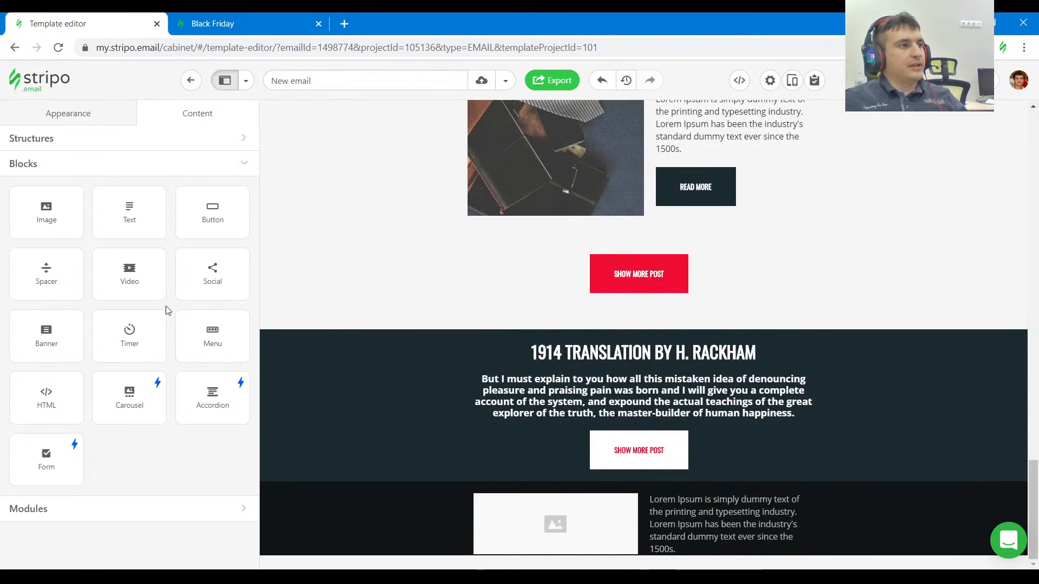
{"action": "left_click_drag", "start_coordinate": [208, 275], "coordinate": [500, 549]}
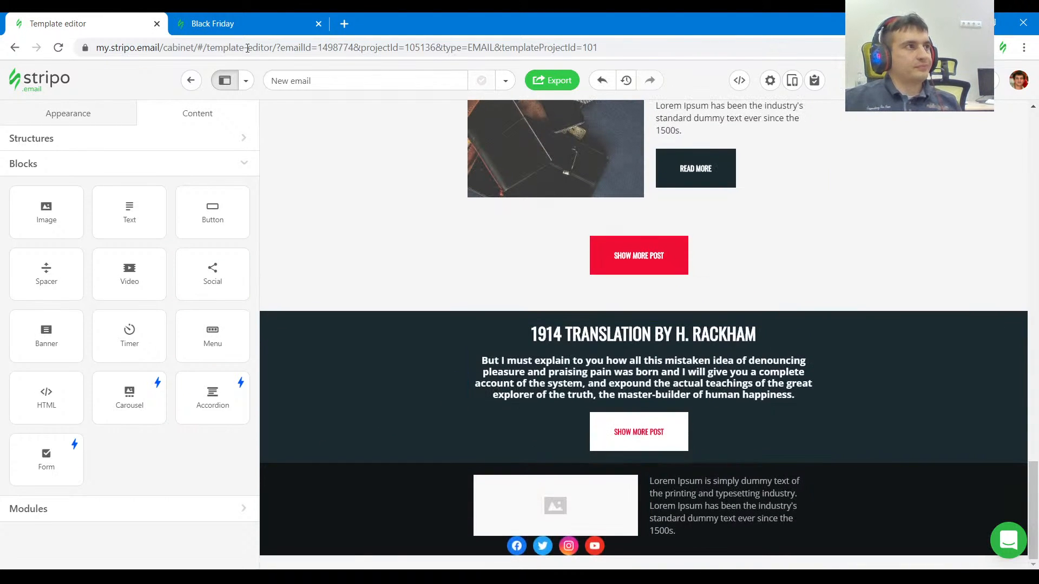
Copy the Black Friday logo's image URL from the reference footer and insert it into the footer image block as an external link.
{"action": "left_click", "coordinate": [235, 24]}
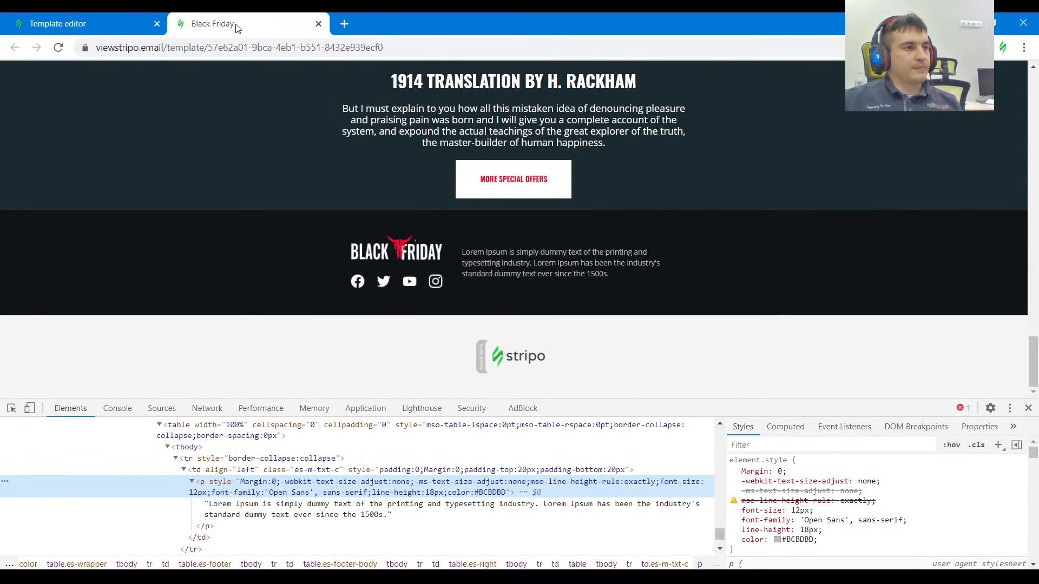
{"action": "left_click", "coordinate": [11, 408]}
{"action": "left_click", "coordinate": [366, 249]}
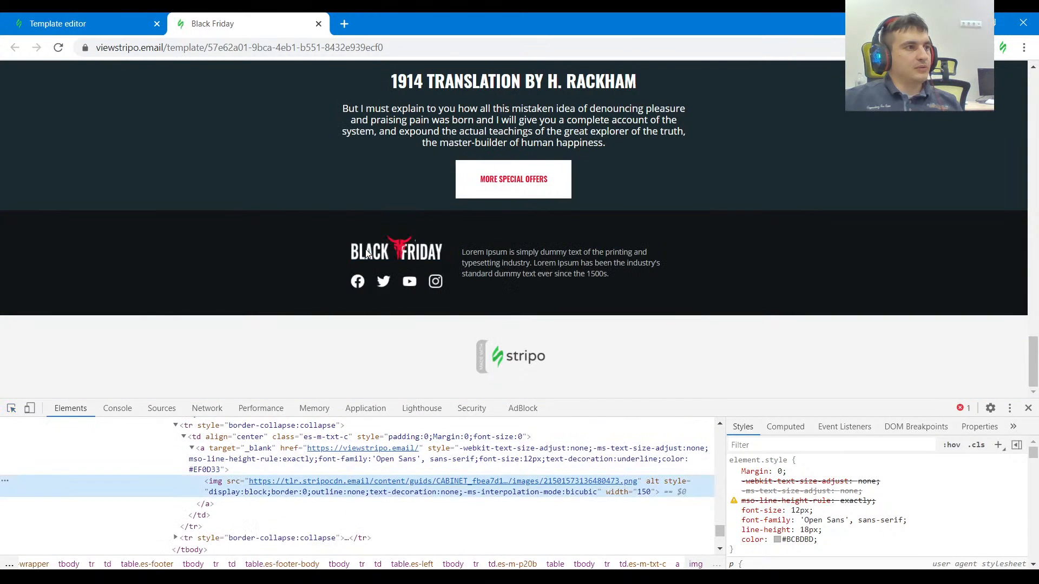
{"action": "double_click", "coordinate": [380, 481]}
{"action": "left_click", "coordinate": [55, 24]}
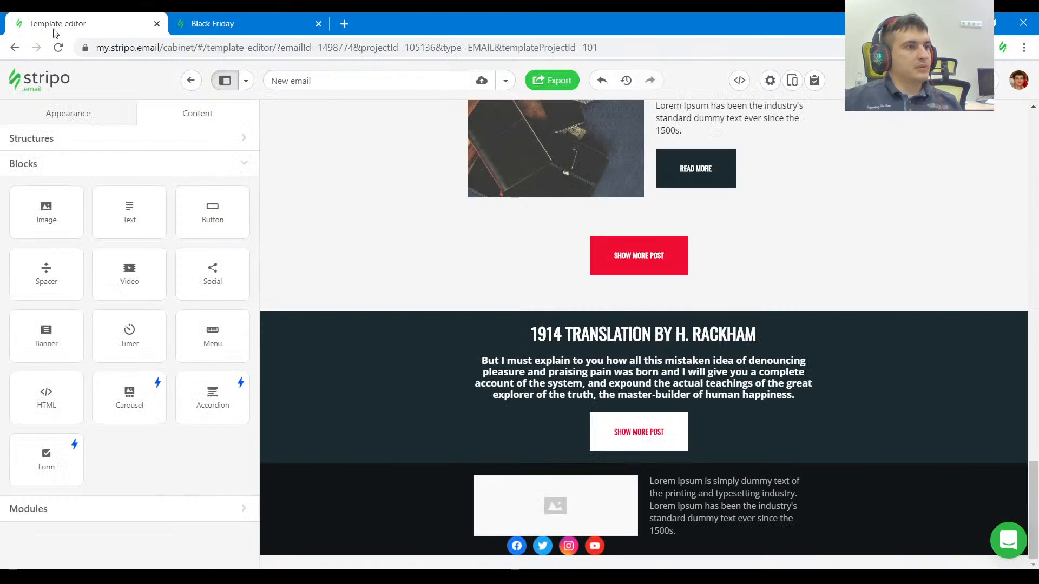
{"action": "left_click", "coordinate": [568, 522]}
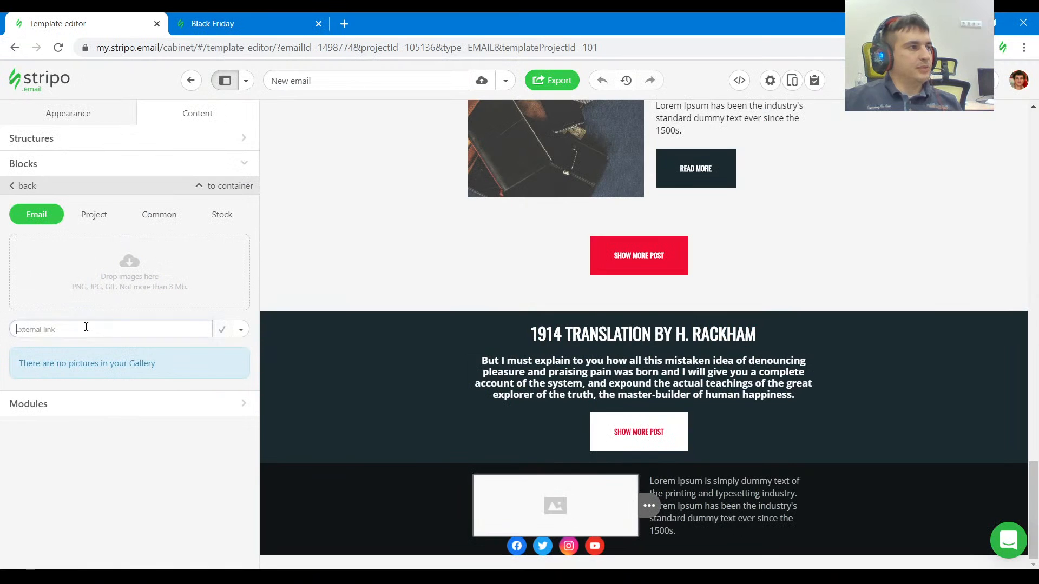
{"action": "key", "text": "ctrl+v"}
{"action": "left_click", "coordinate": [241, 329]}
{"action": "left_click", "coordinate": [181, 372]}
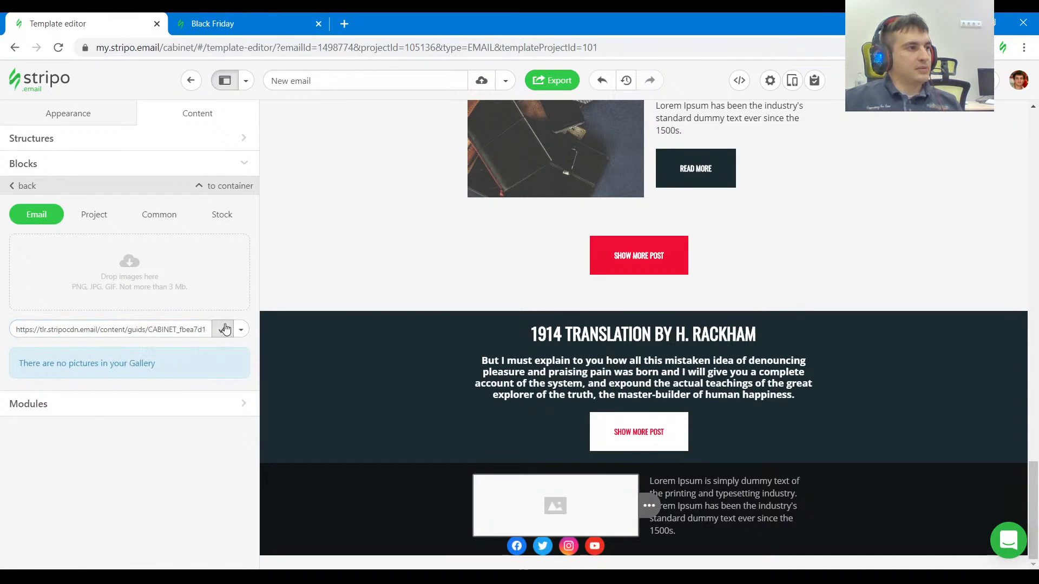
{"action": "left_click", "coordinate": [226, 329]}
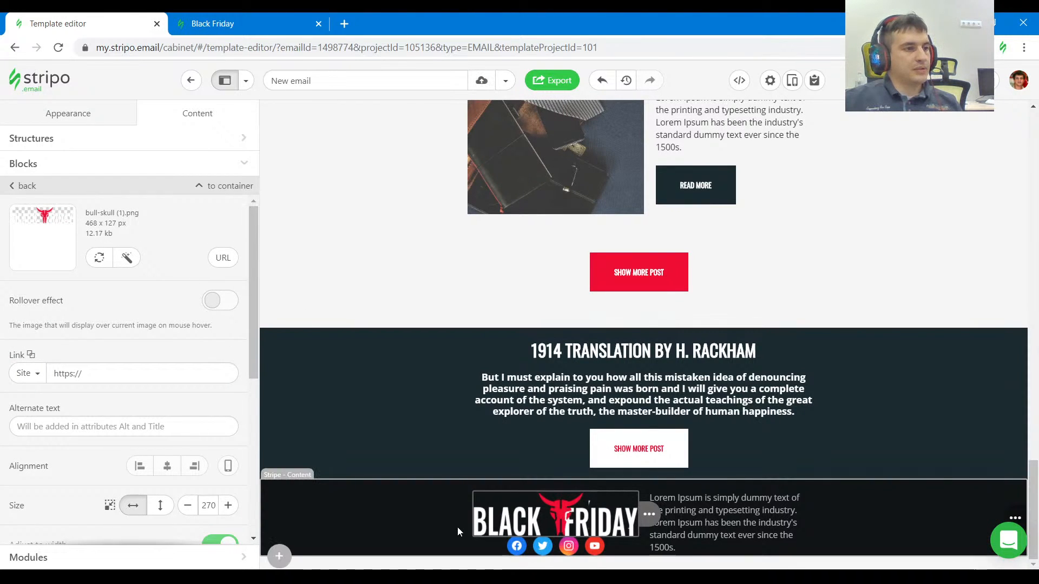
Match the reference's social icon order by removing Instagram and adding it again after YouTube.
{"action": "left_click", "coordinate": [262, 24]}
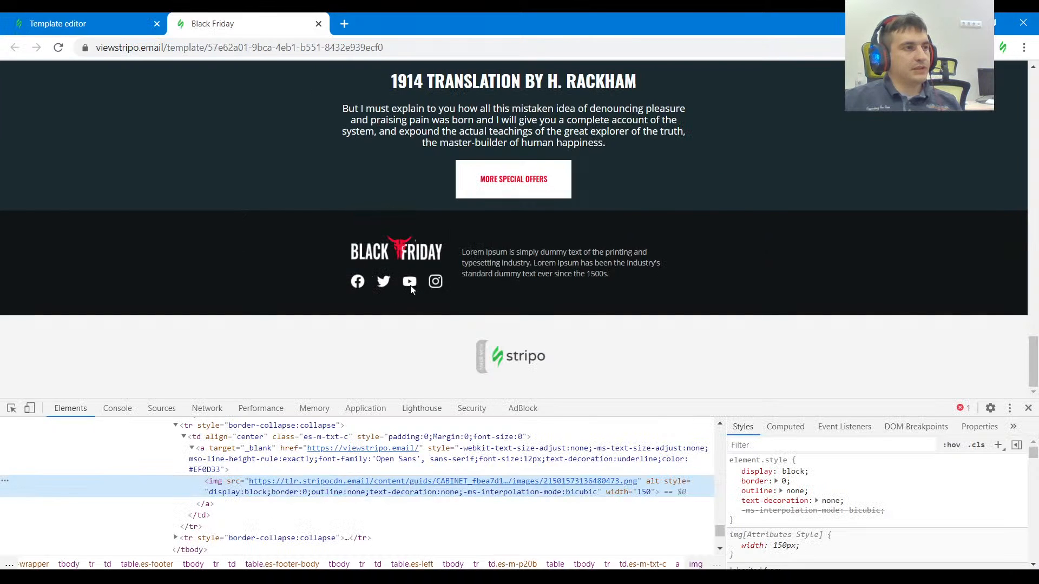
{"action": "left_click", "coordinate": [73, 18]}
{"action": "left_click", "coordinate": [500, 549]}
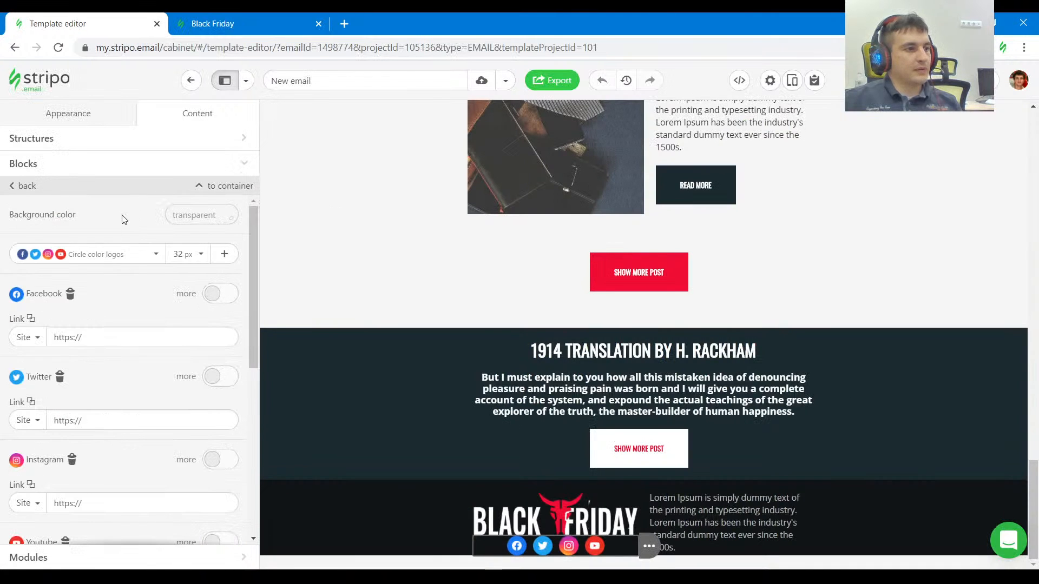
{"action": "scroll", "coordinate": [73, 442], "scroll_direction": "down", "scroll_amount": 1}
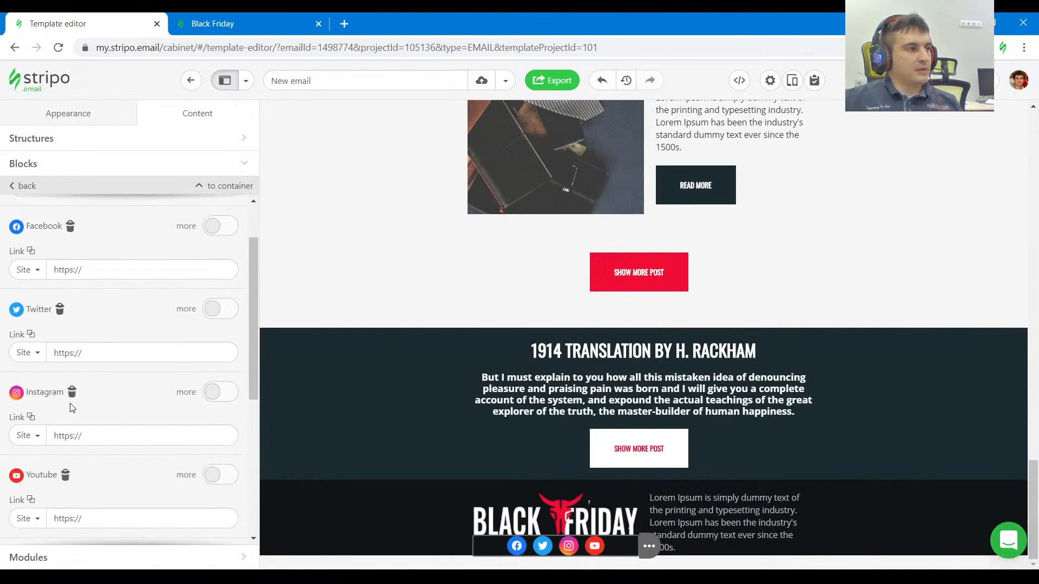
{"action": "left_click", "coordinate": [72, 391]}
{"action": "scroll", "coordinate": [115, 405], "scroll_direction": "up", "scroll_amount": 1}
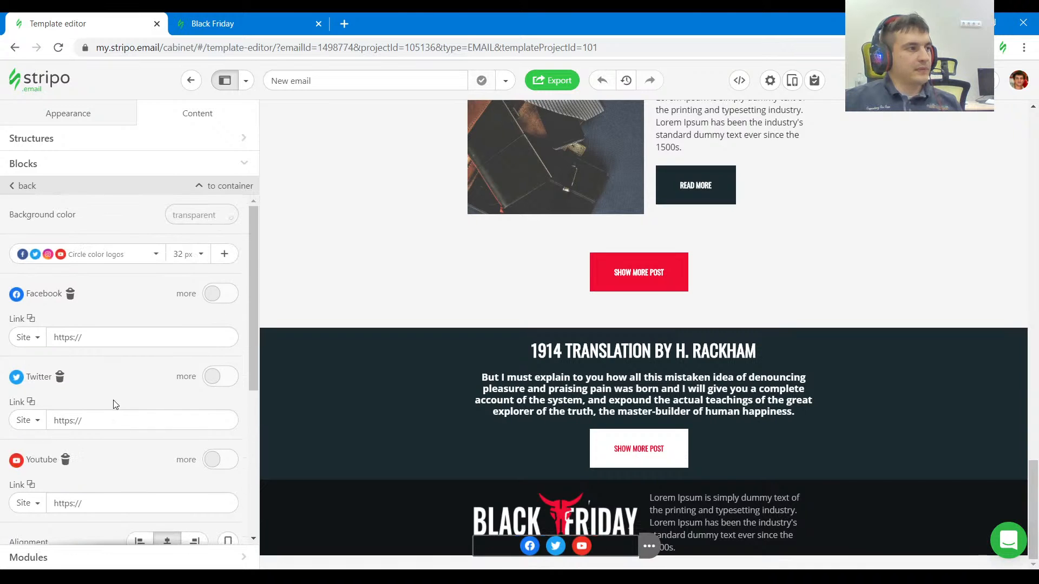
{"action": "left_click", "coordinate": [225, 254]}
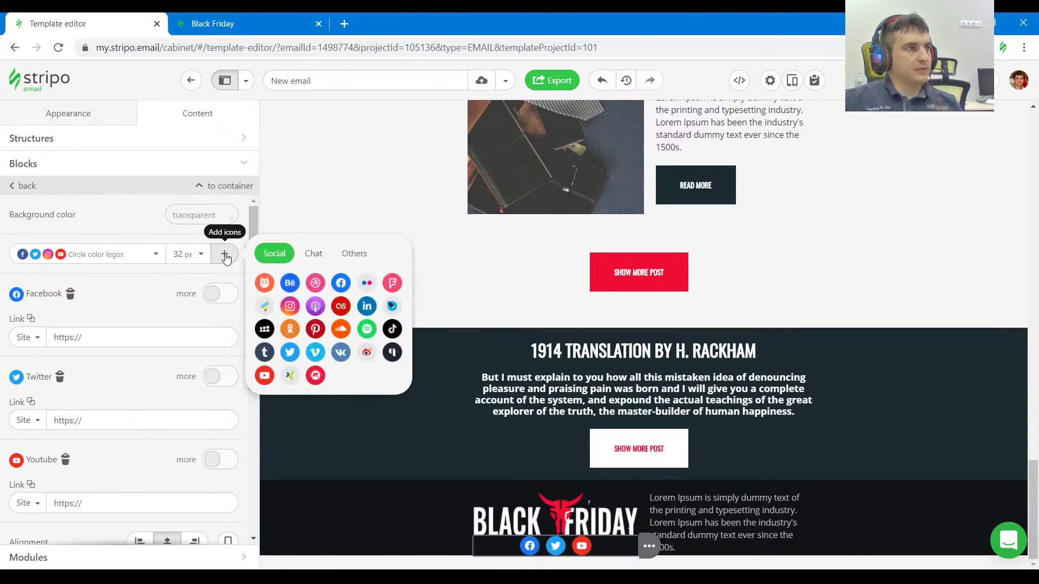
{"action": "left_click", "coordinate": [289, 306]}
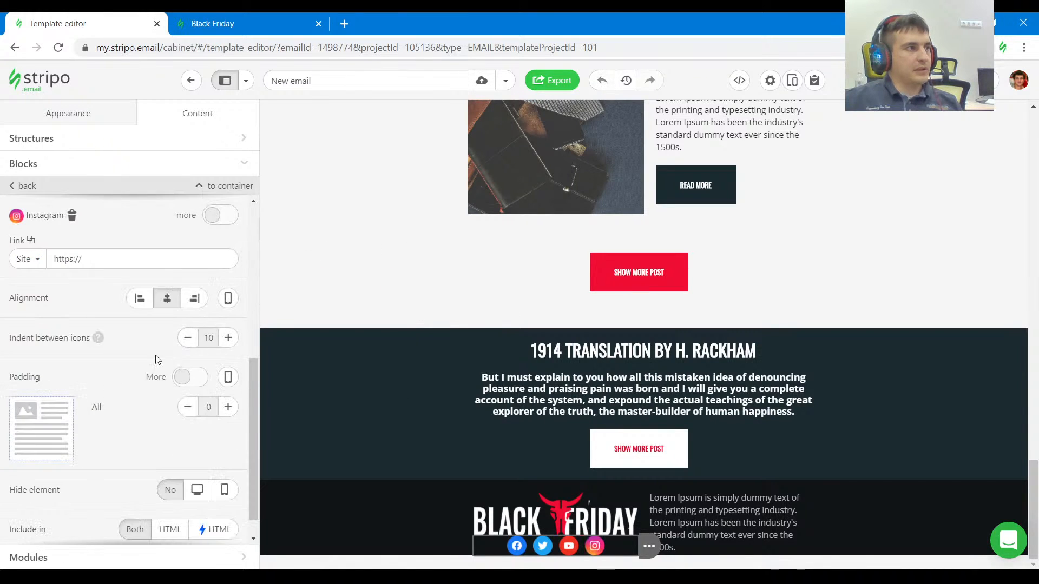
{"action": "scroll", "coordinate": [154, 357], "scroll_direction": "up", "scroll_amount": 5}
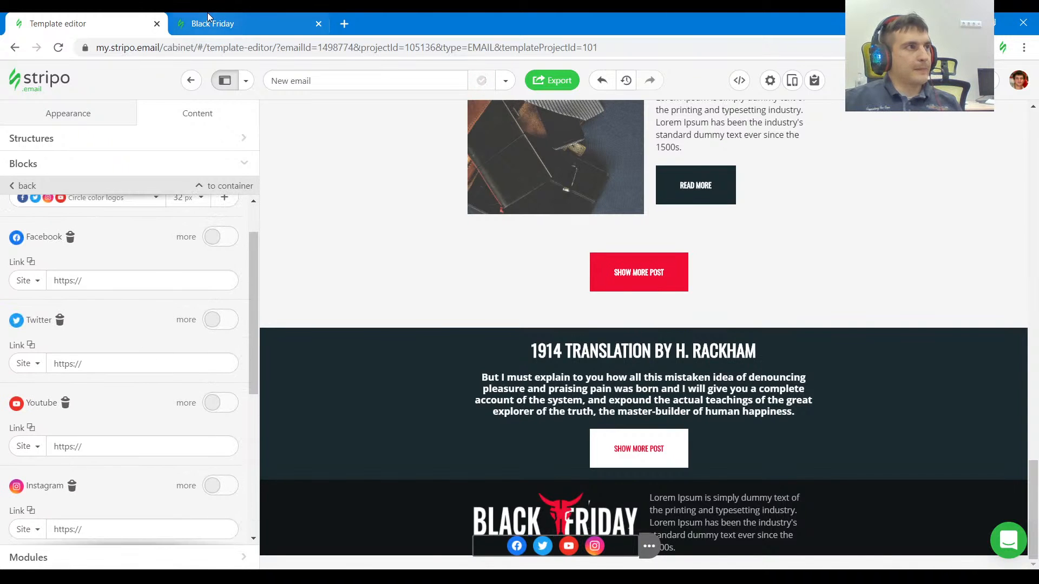
Try the Gray logos style on the footer's social icons.
{"action": "left_click", "coordinate": [209, 22]}
{"action": "left_click", "coordinate": [90, 18]}
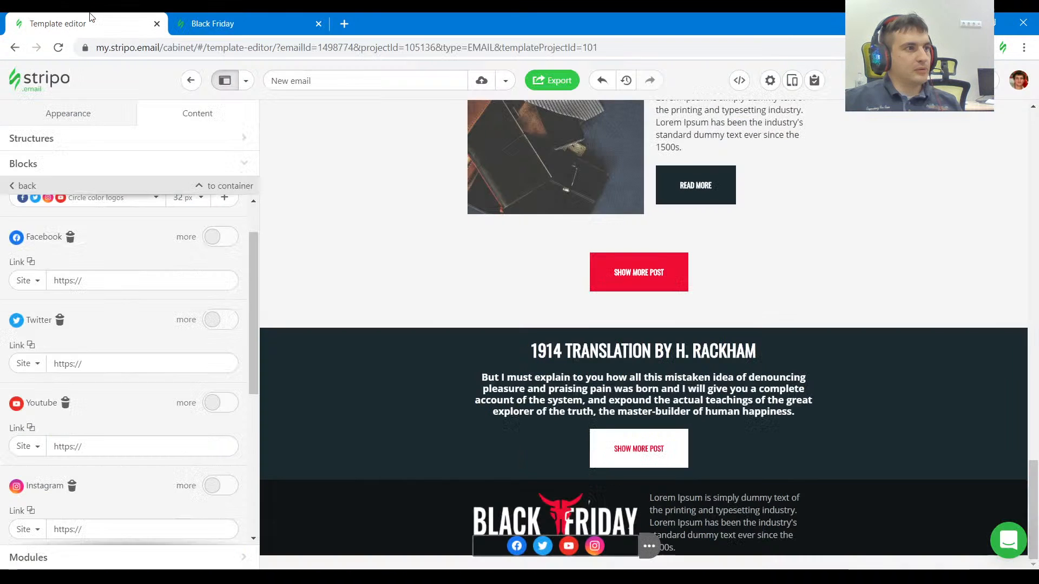
{"action": "left_click", "coordinate": [111, 254]}
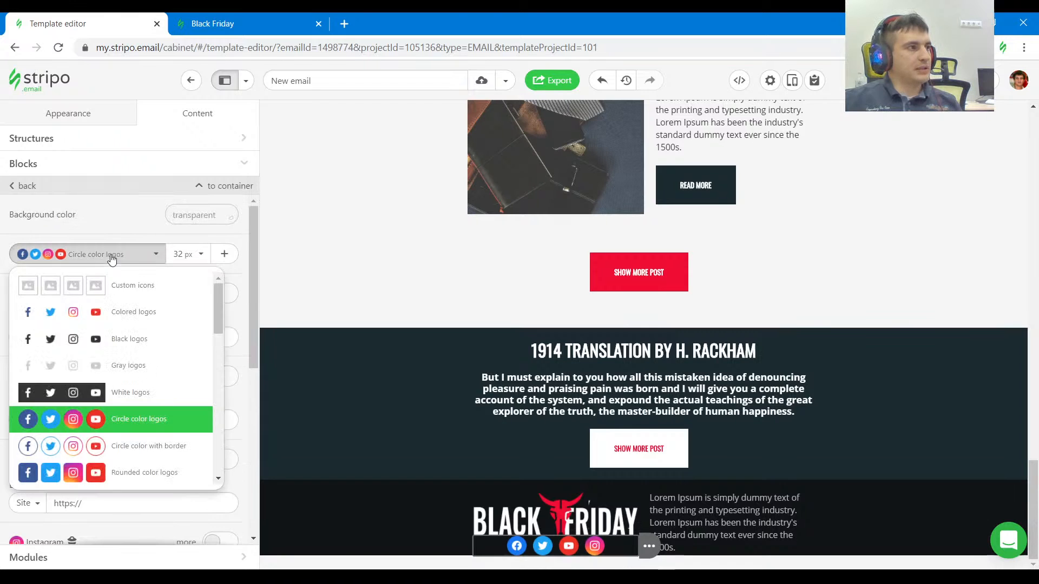
{"action": "left_click", "coordinate": [152, 372]}
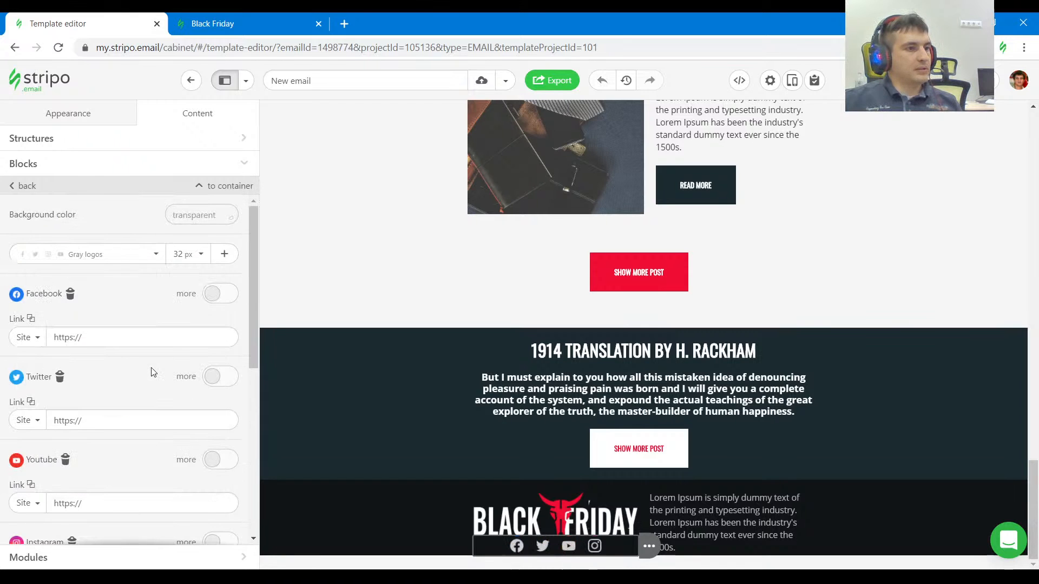
Compare the social icons with the reference footer and set their style to White logos.
{"action": "left_click", "coordinate": [211, 23]}
{"action": "left_click", "coordinate": [86, 23]}
{"action": "left_click", "coordinate": [111, 254]}
{"action": "left_click", "coordinate": [134, 394]}
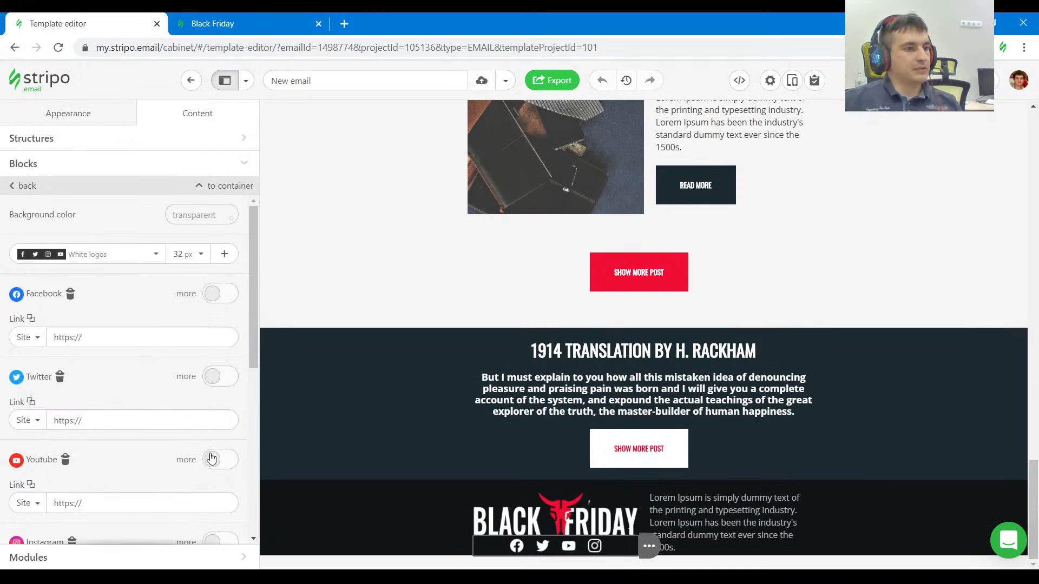
Look up the footer structure's padding in the reference and set the template footer structure's top and bottom padding to 40.
{"action": "left_click", "coordinate": [251, 24]}
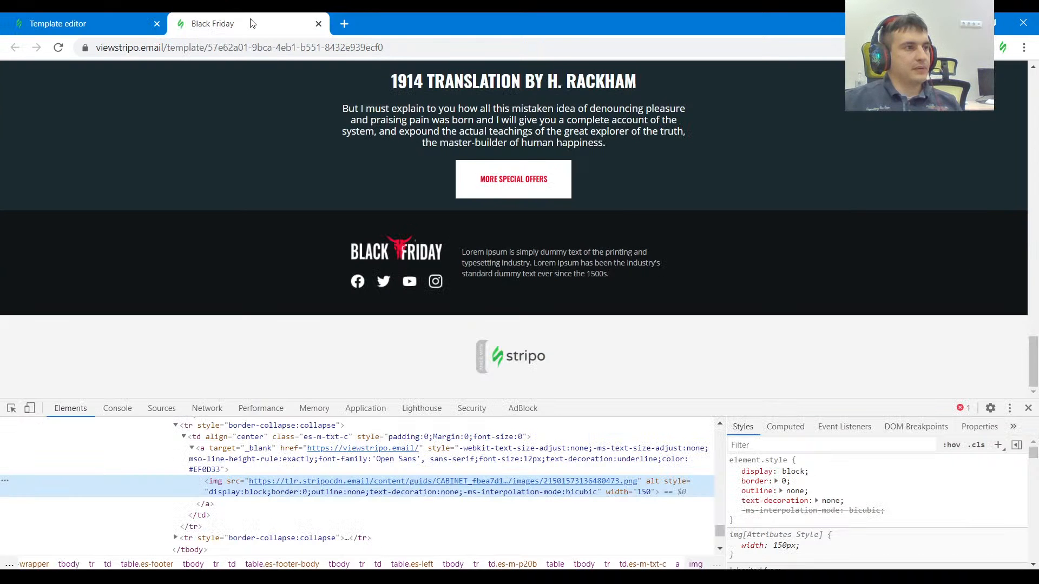
{"action": "left_click", "coordinate": [11, 408]}
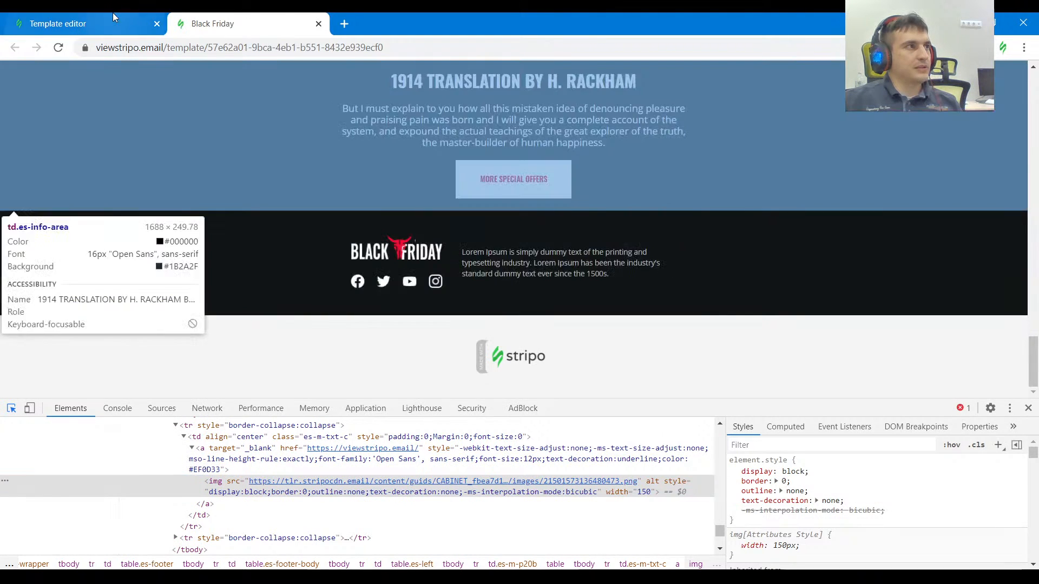
{"action": "left_click", "coordinate": [86, 23]}
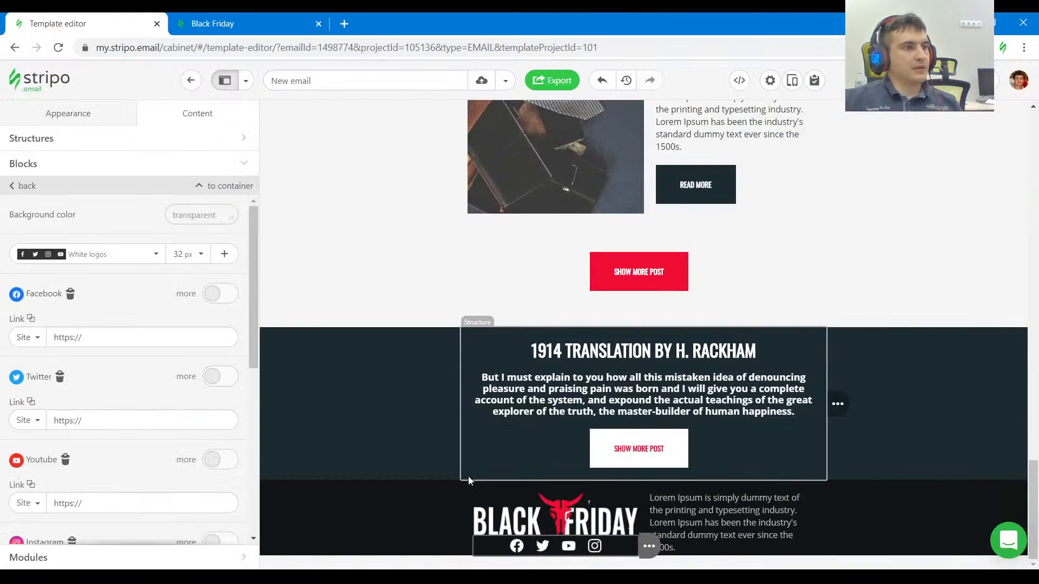
{"action": "left_click", "coordinate": [481, 486]}
{"action": "scroll", "coordinate": [162, 440], "scroll_direction": "down", "scroll_amount": 5}
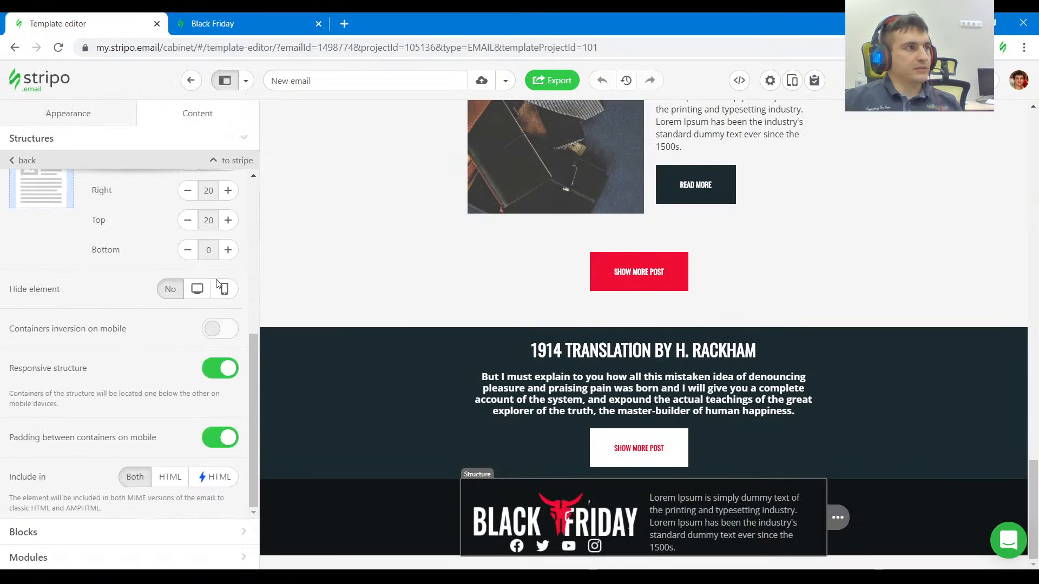
{"action": "left_click", "coordinate": [228, 317]}
{"action": "left_click", "coordinate": [227, 317]}
{"action": "left_click", "coordinate": [228, 318]}
{"action": "left_click", "coordinate": [228, 318]}
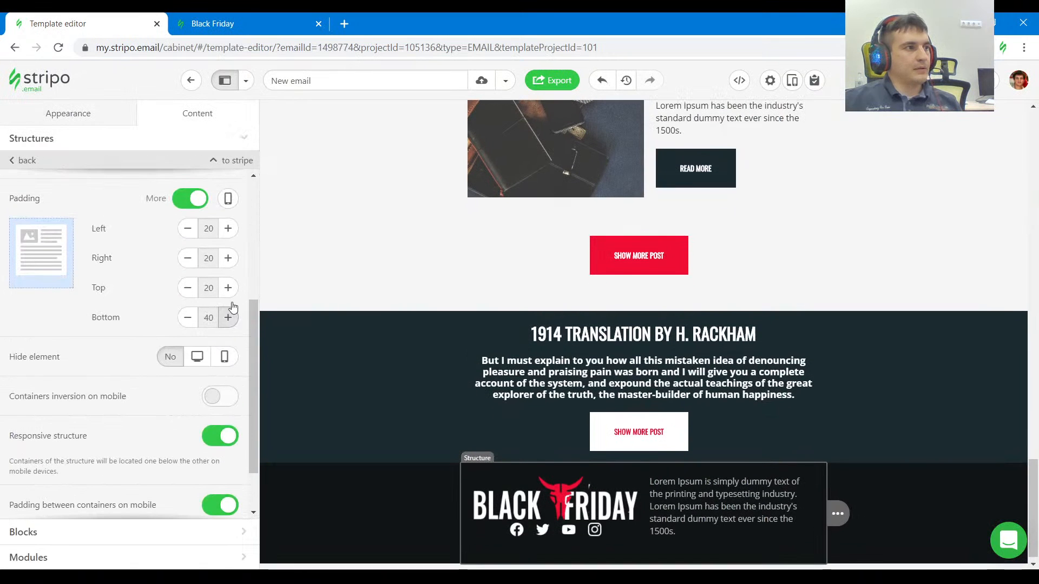
{"action": "left_click", "coordinate": [228, 287]}
{"action": "left_click", "coordinate": [228, 288]}
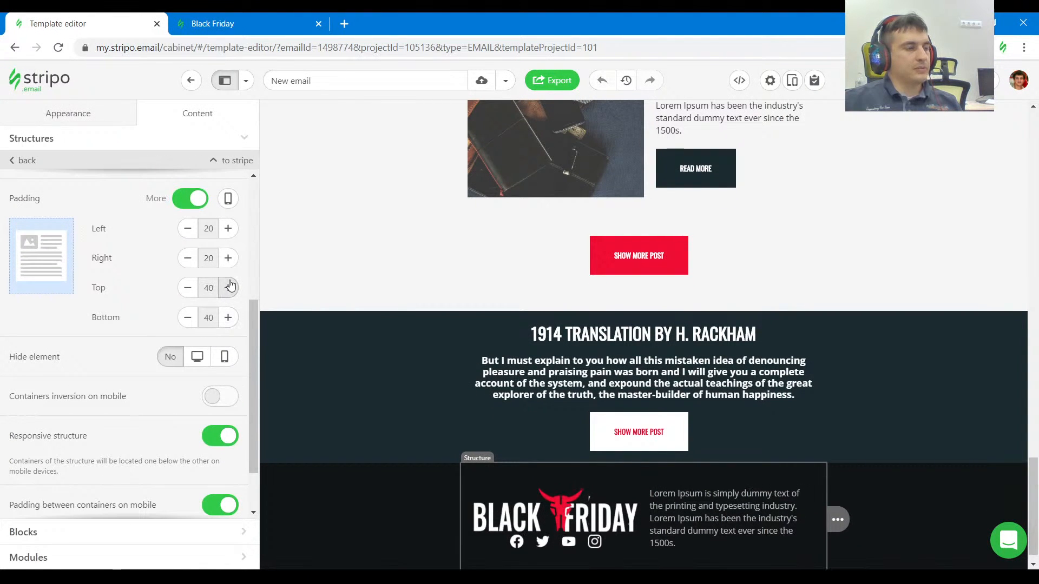
Check the spacing between logo and social icons in the reference and give the footer logo image a bottom padding of 20.
{"action": "left_click", "coordinate": [230, 87]}
{"action": "left_click", "coordinate": [597, 474]}
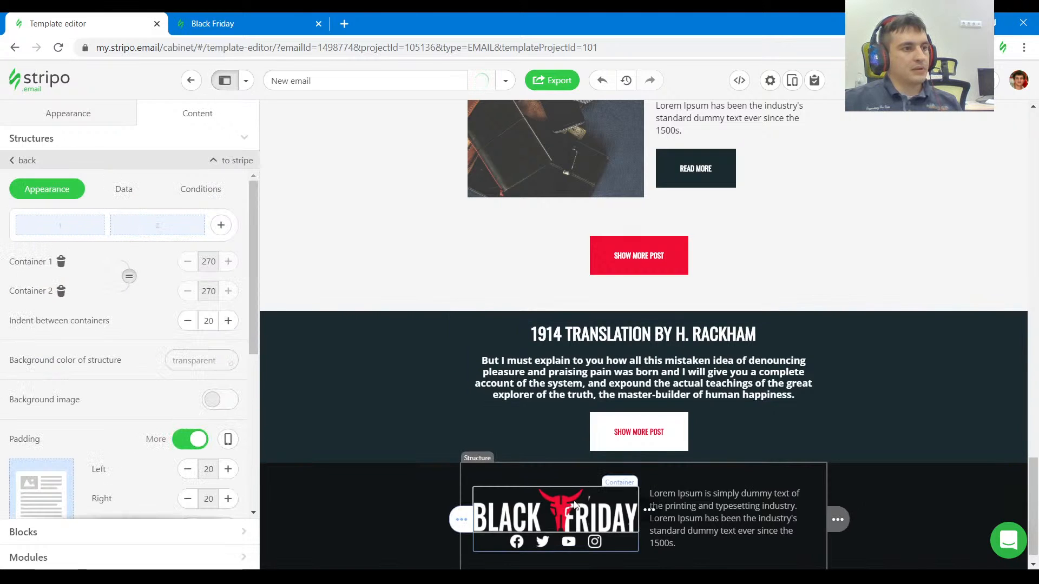
{"action": "left_click", "coordinate": [227, 24]}
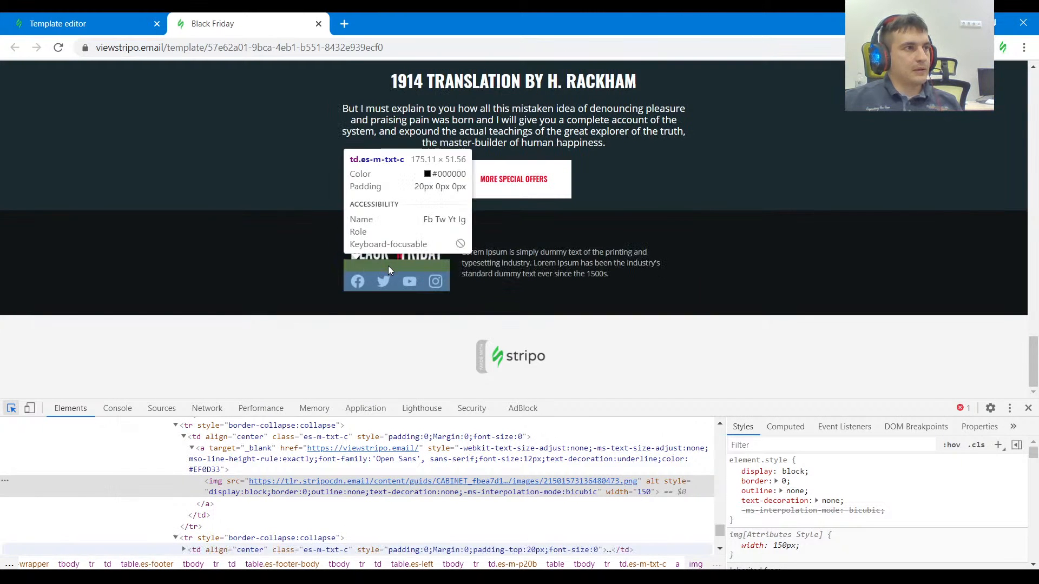
{"action": "left_click", "coordinate": [75, 22]}
{"action": "scroll", "coordinate": [142, 379], "scroll_direction": "down", "scroll_amount": 6}
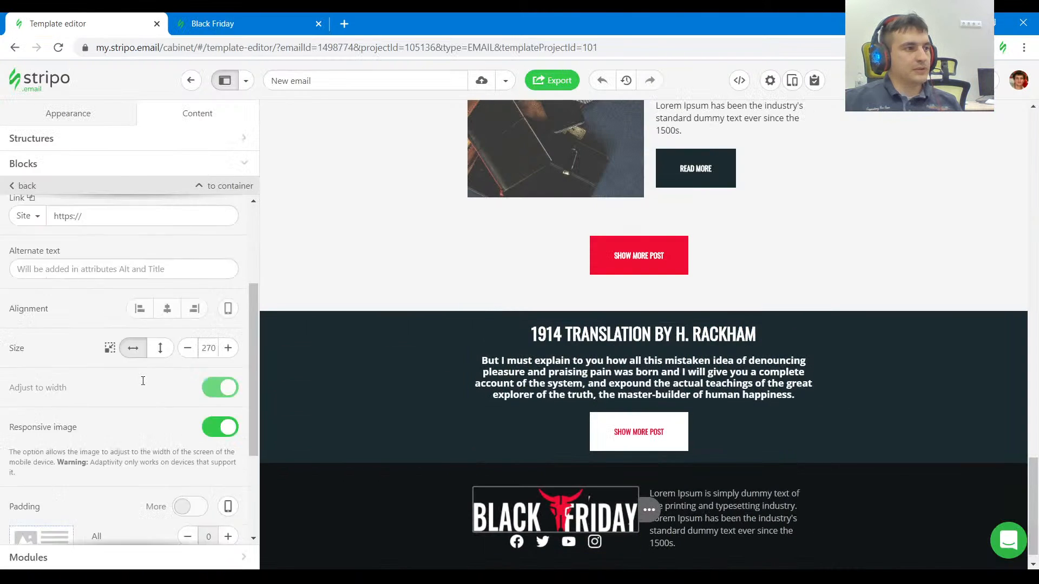
{"action": "left_click", "coordinate": [190, 351]}
{"action": "left_click", "coordinate": [228, 469]}
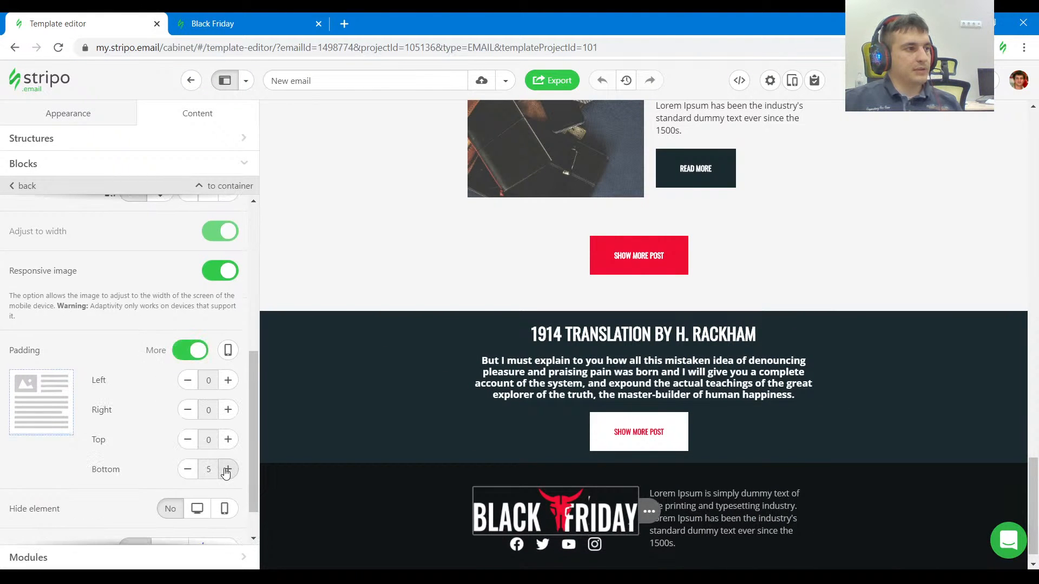
{"action": "left_click", "coordinate": [228, 469]}
{"action": "left_click", "coordinate": [227, 469]}
{"action": "left_click", "coordinate": [228, 469]}
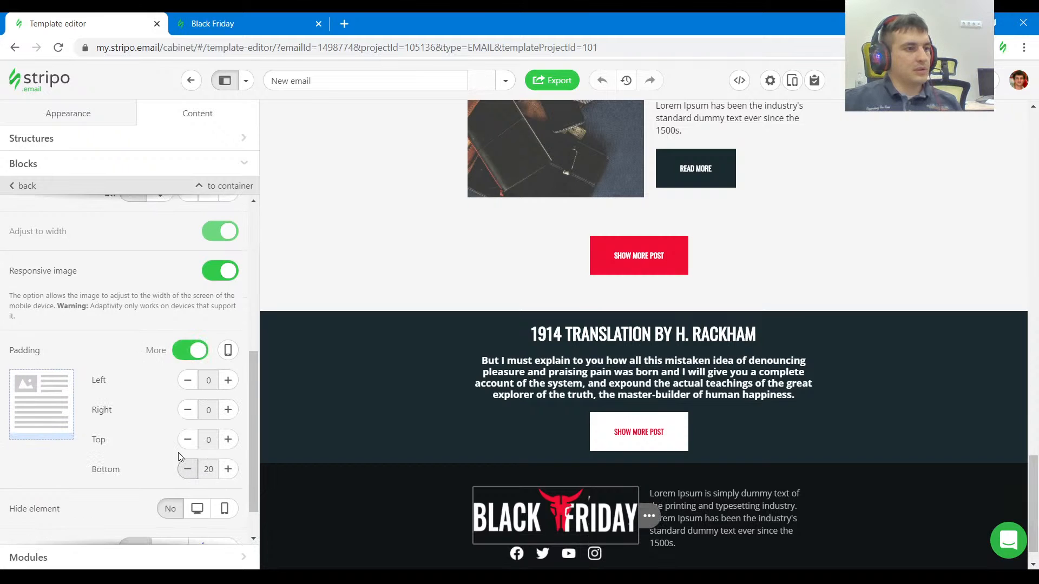
{"action": "scroll", "coordinate": [487, 476], "scroll_direction": "down", "scroll_amount": 1}
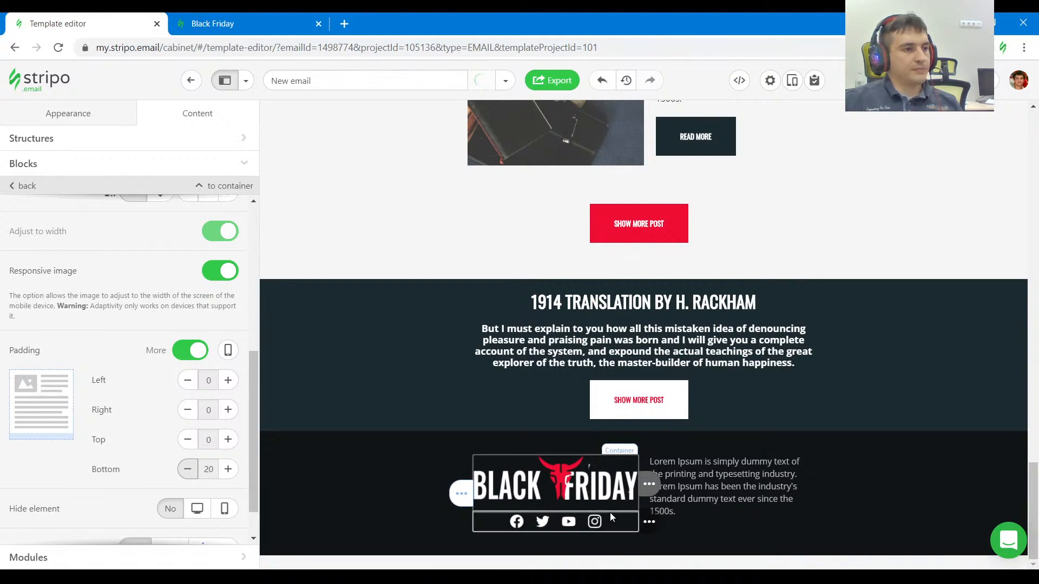
Look up the footer text's padding in the reference and set the template footer text block's top and bottom padding to 20.
{"action": "left_click", "coordinate": [244, 16]}
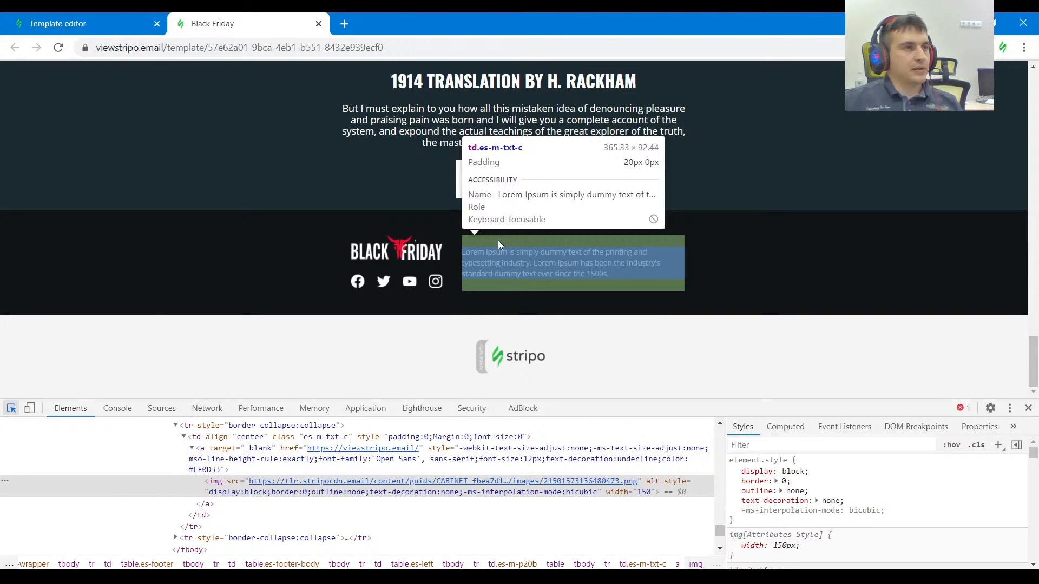
{"action": "left_click", "coordinate": [130, 23]}
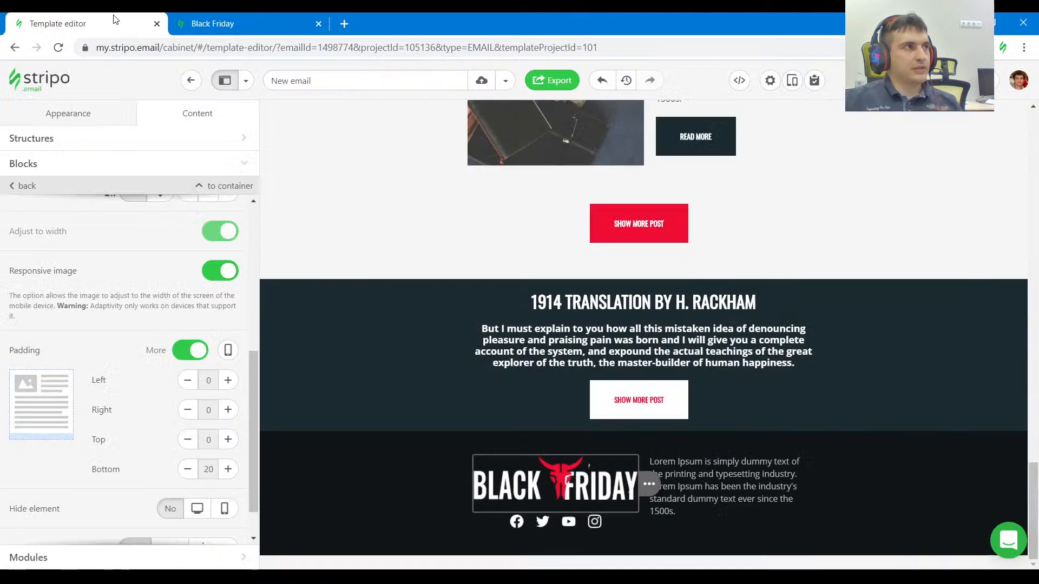
{"action": "left_click", "coordinate": [700, 479]}
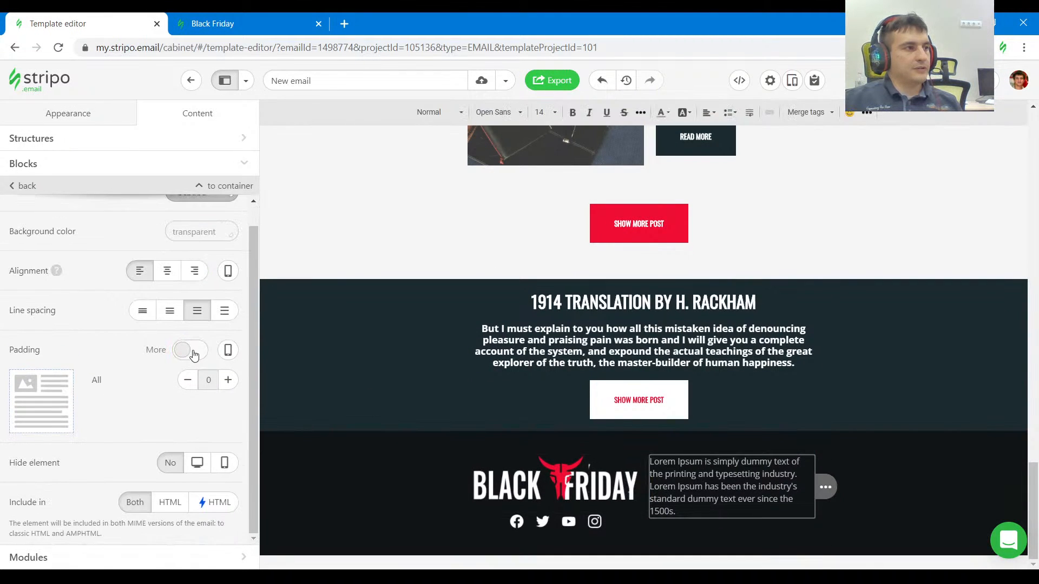
{"action": "left_click", "coordinate": [189, 350]}
{"action": "left_click", "coordinate": [228, 439]}
{"action": "left_click", "coordinate": [227, 439]}
{"action": "left_click", "coordinate": [227, 440]}
{"action": "left_click", "coordinate": [228, 439]}
{"action": "left_click", "coordinate": [228, 469]}
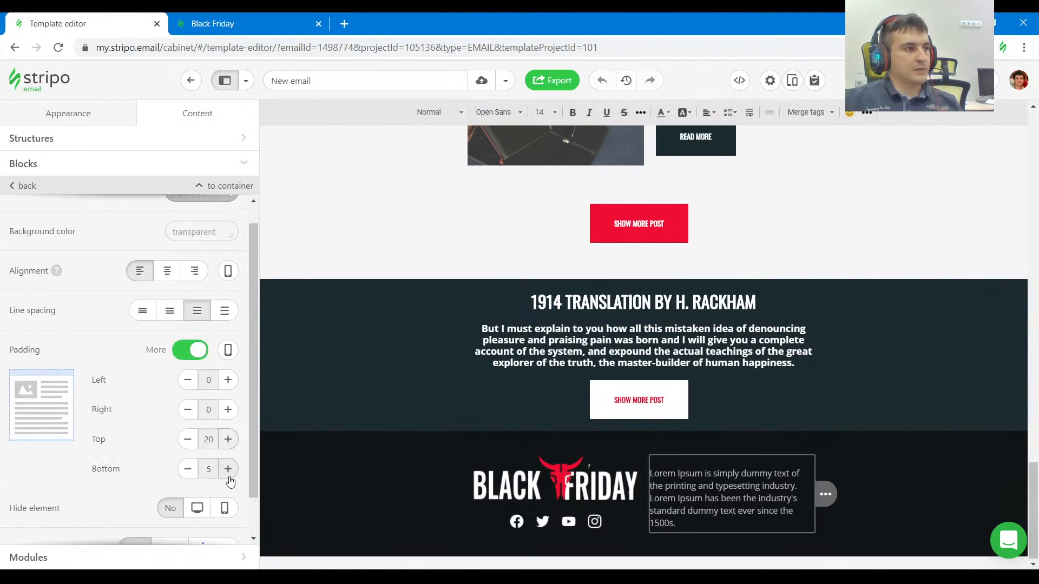
{"action": "left_click", "coordinate": [228, 469]}
{"action": "left_click", "coordinate": [228, 469]}
{"action": "left_click", "coordinate": [228, 469]}
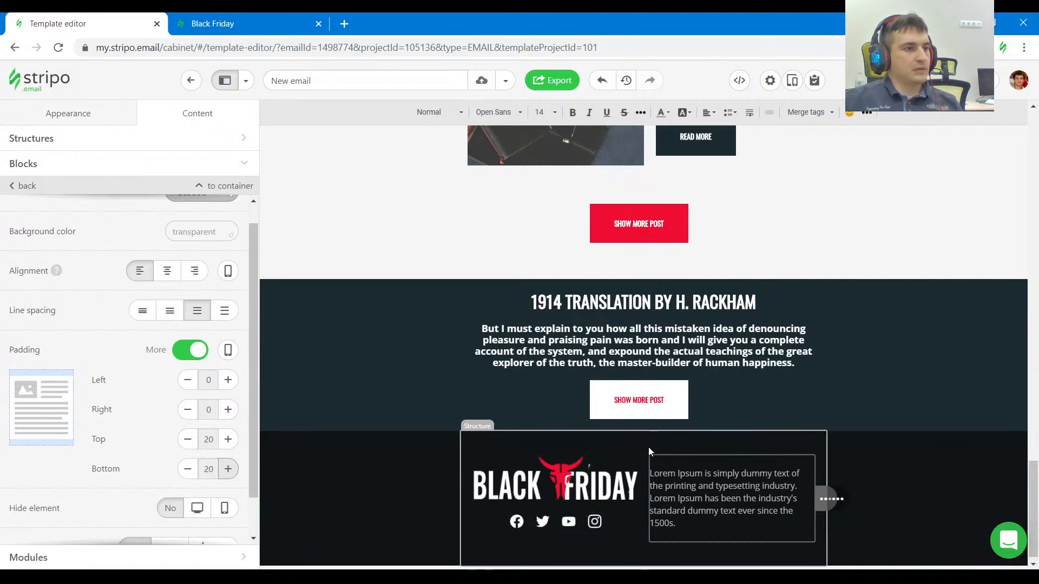
Narrow the footer structure's logo container and set the width of its text container to 365.
{"action": "left_click", "coordinate": [632, 444]}
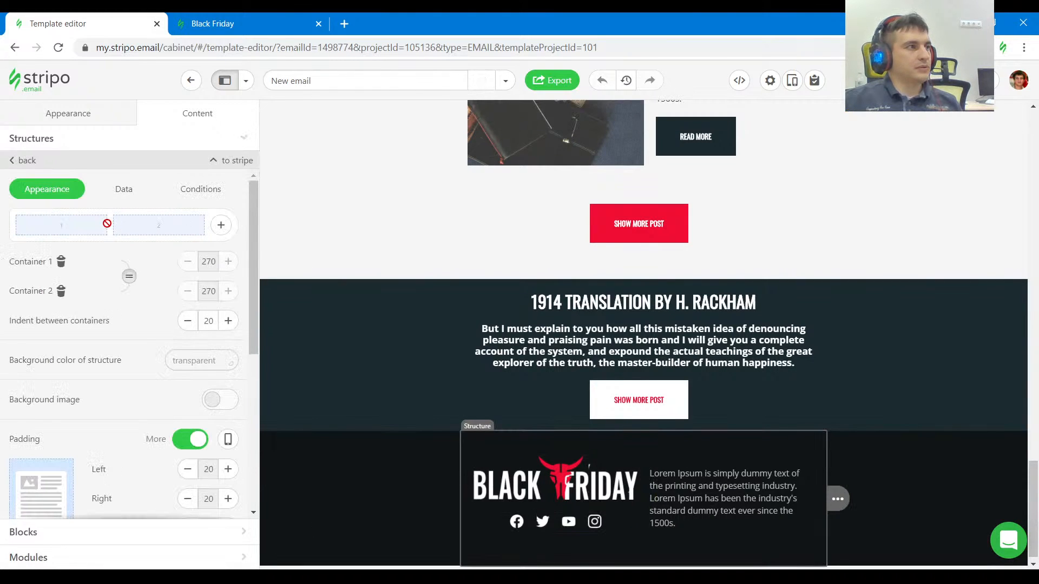
{"action": "left_click_drag", "start_coordinate": [109, 225], "coordinate": [93, 229]}
{"action": "double_click", "coordinate": [205, 290]}
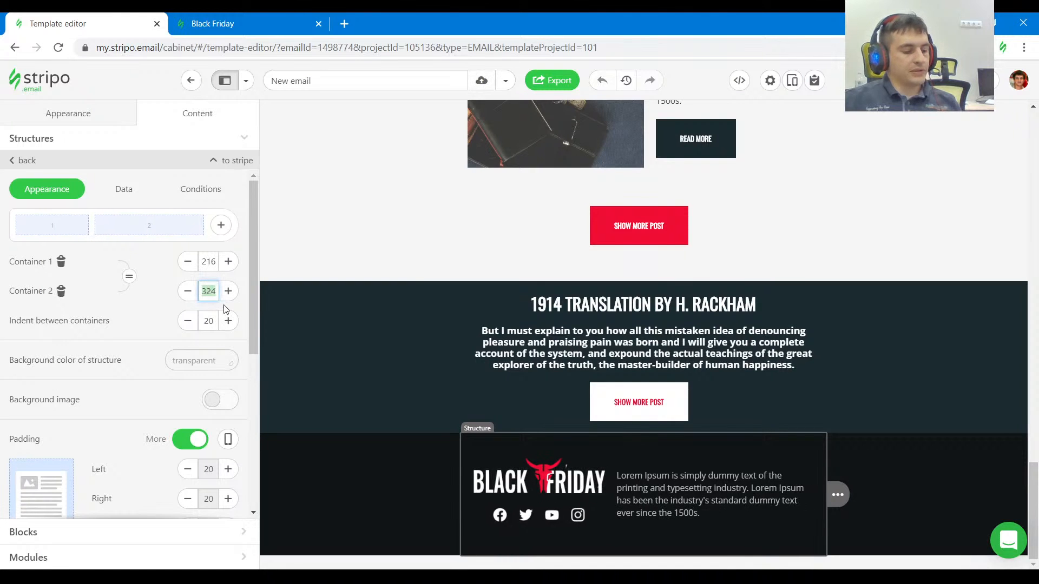
{"action": "type", "text": "365"}
{"action": "key", "text": "Return"}
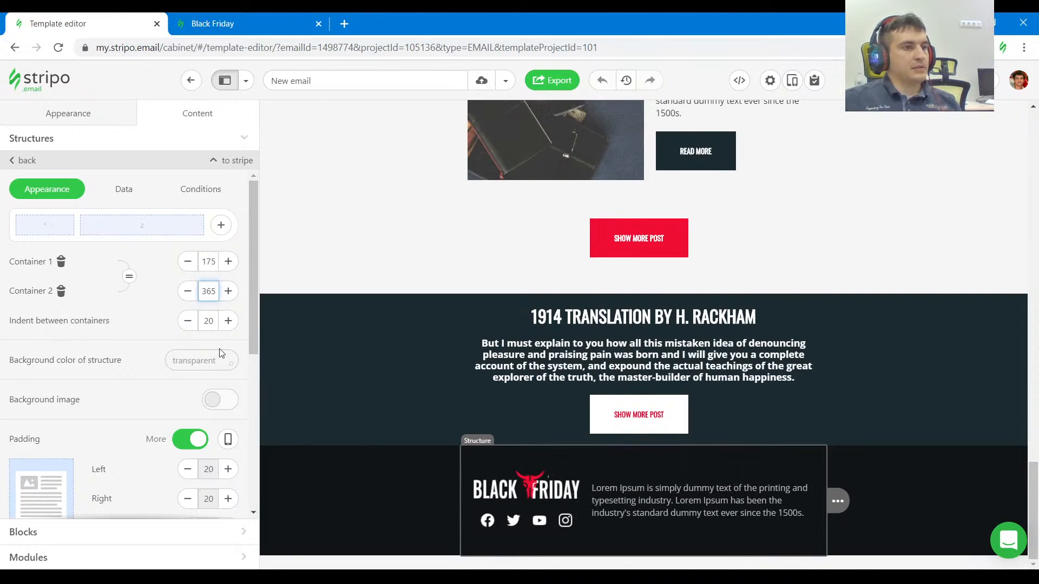
Inspect the footer structure's layout in the reference and set the template footer's indent between containers to 40.
{"action": "left_click", "coordinate": [240, 17]}
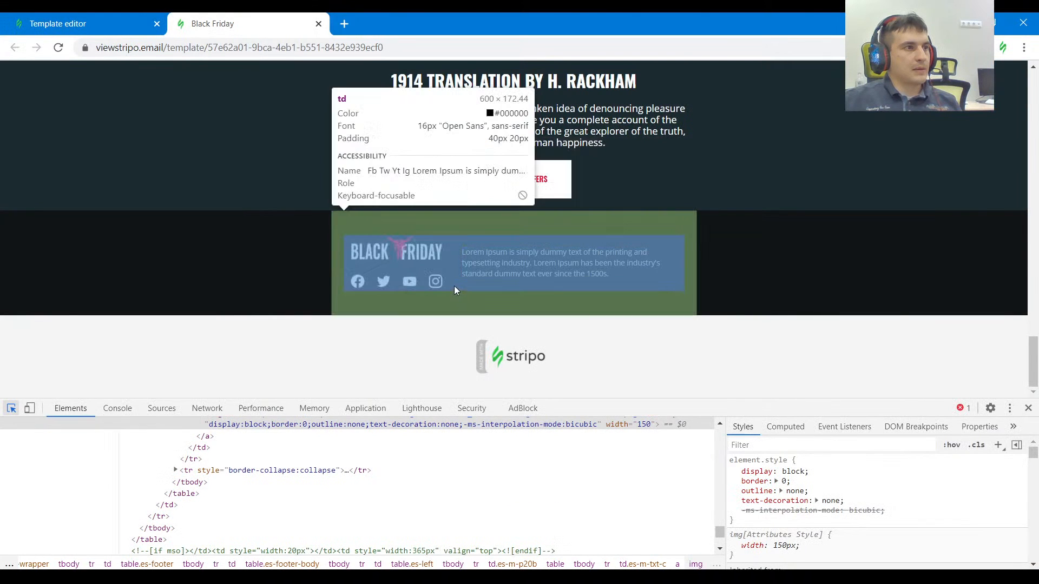
{"action": "left_click", "coordinate": [465, 298]}
{"action": "left_click", "coordinate": [81, 23]}
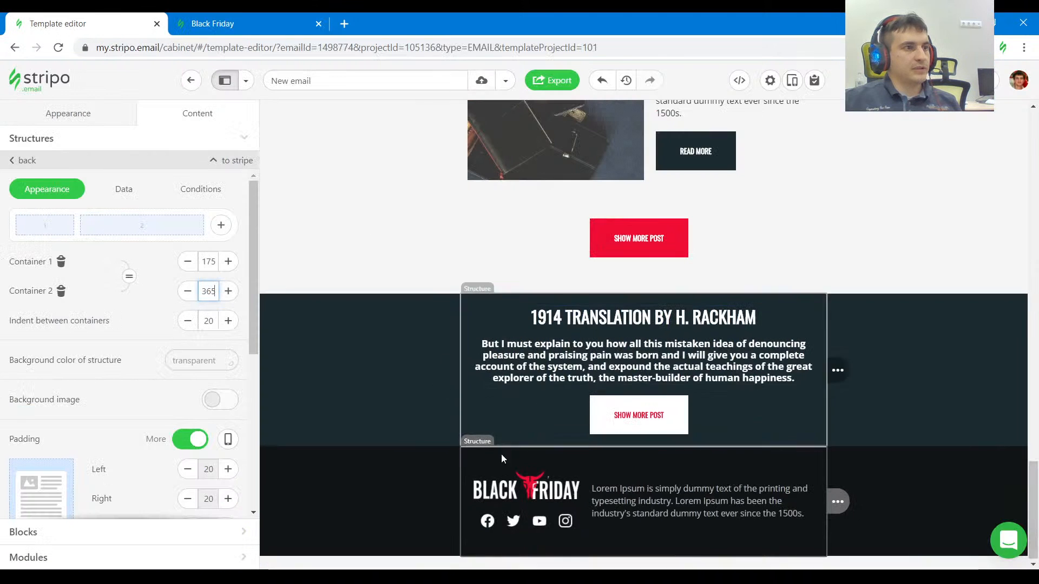
{"action": "left_click", "coordinate": [228, 320]}
{"action": "left_click", "coordinate": [227, 320]}
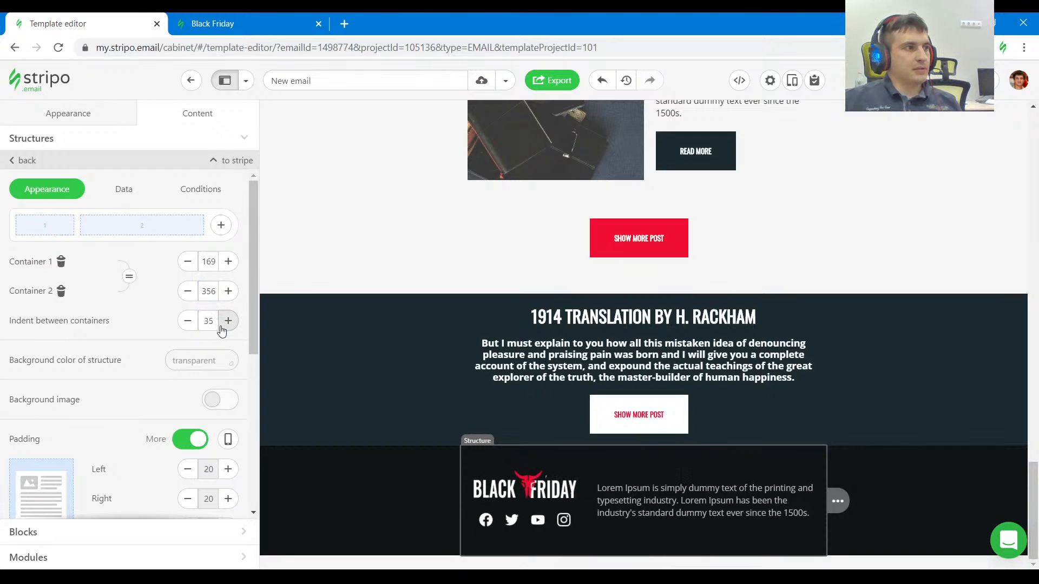
{"action": "left_click", "coordinate": [228, 321]}
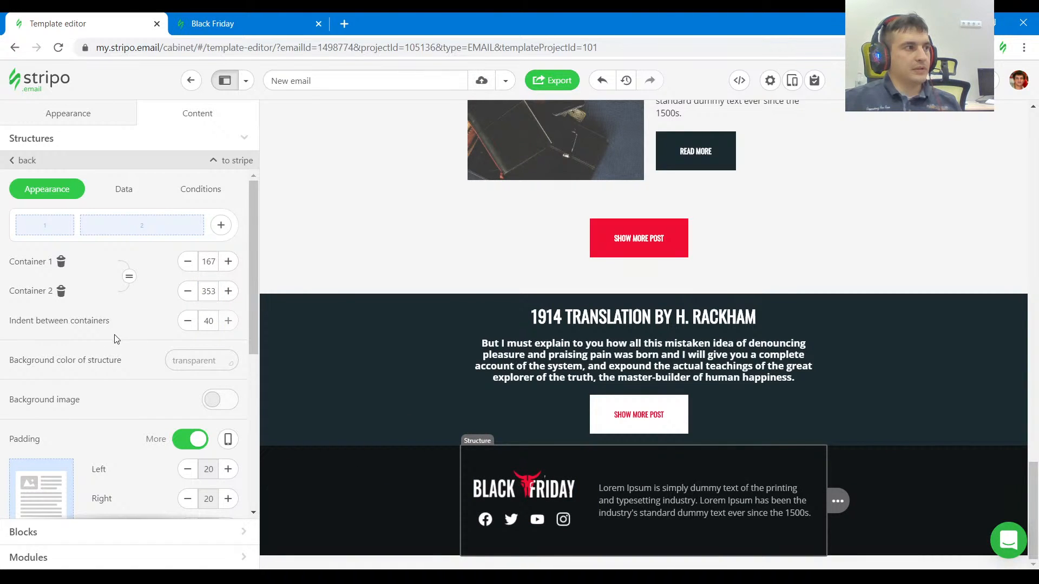
Compare both footers, inspect the reference footer text's font size and set the template's whole footer text to size 12.
{"action": "left_click", "coordinate": [213, 23]}
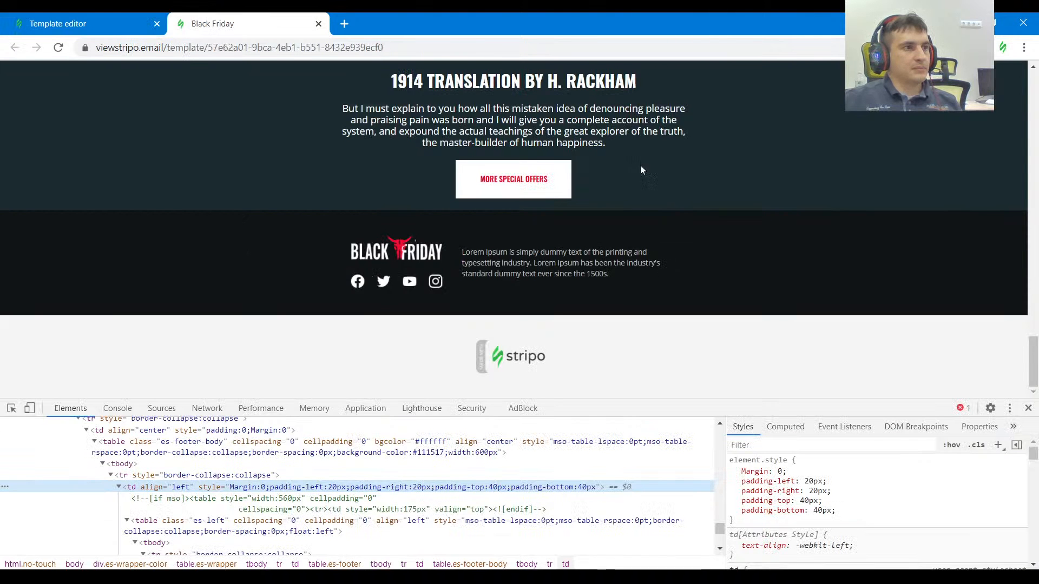
{"action": "left_click", "coordinate": [76, 20]}
{"action": "left_click", "coordinate": [192, 22]}
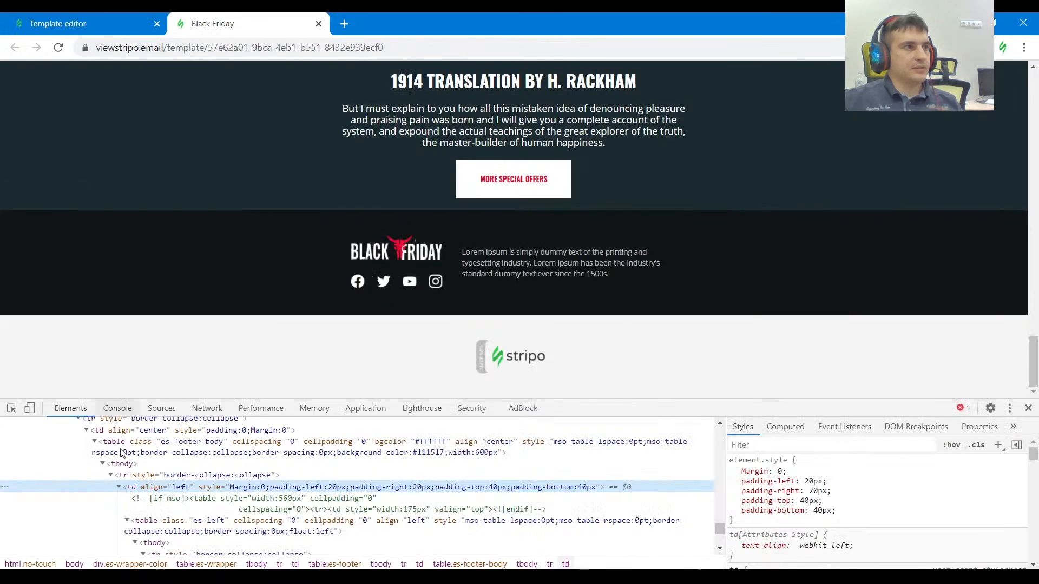
{"action": "left_click", "coordinate": [12, 414]}
{"action": "left_click", "coordinate": [523, 254]}
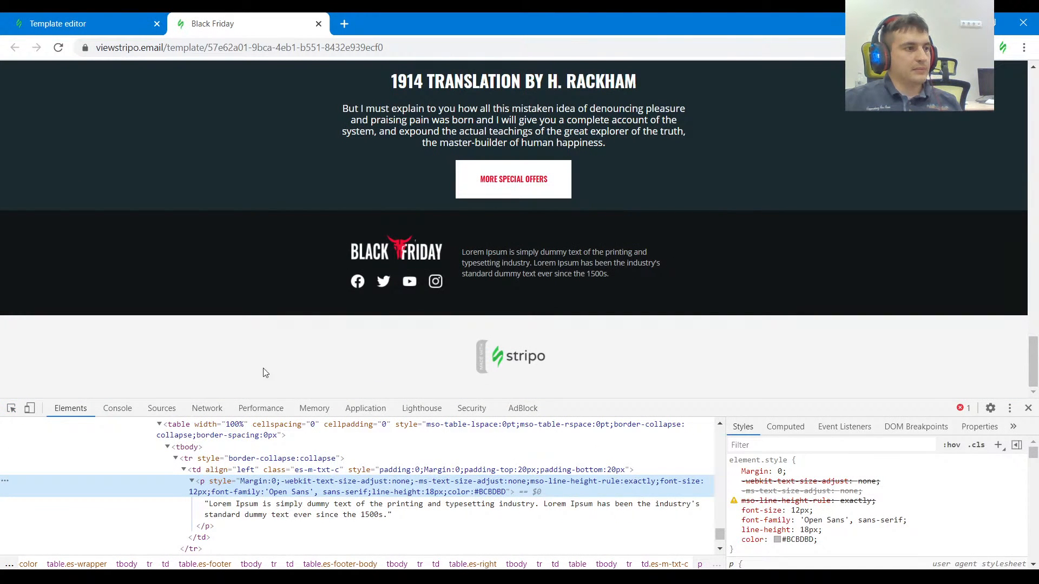
{"action": "left_click", "coordinate": [12, 408]}
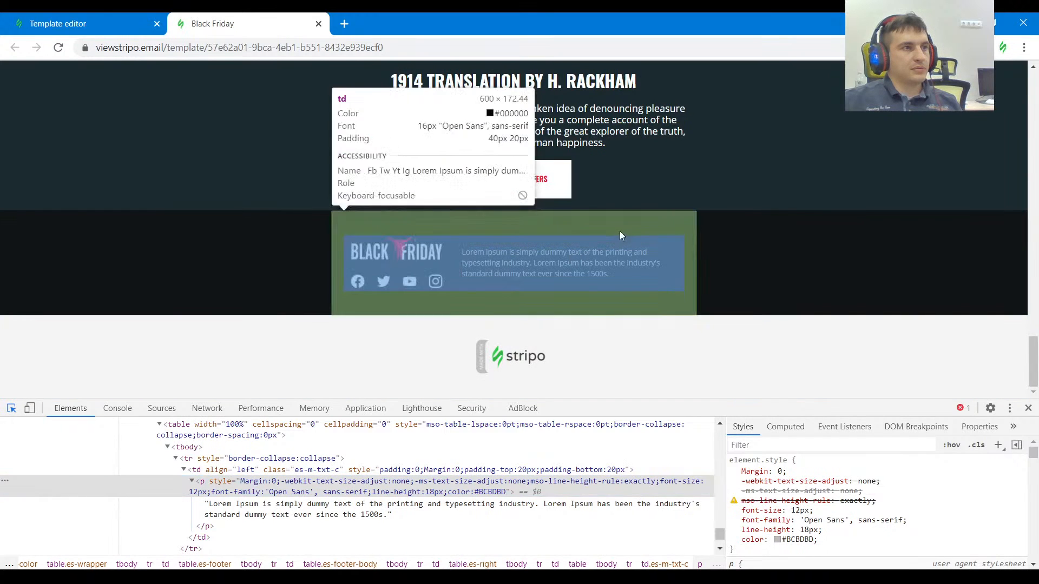
{"action": "left_click", "coordinate": [108, 25]}
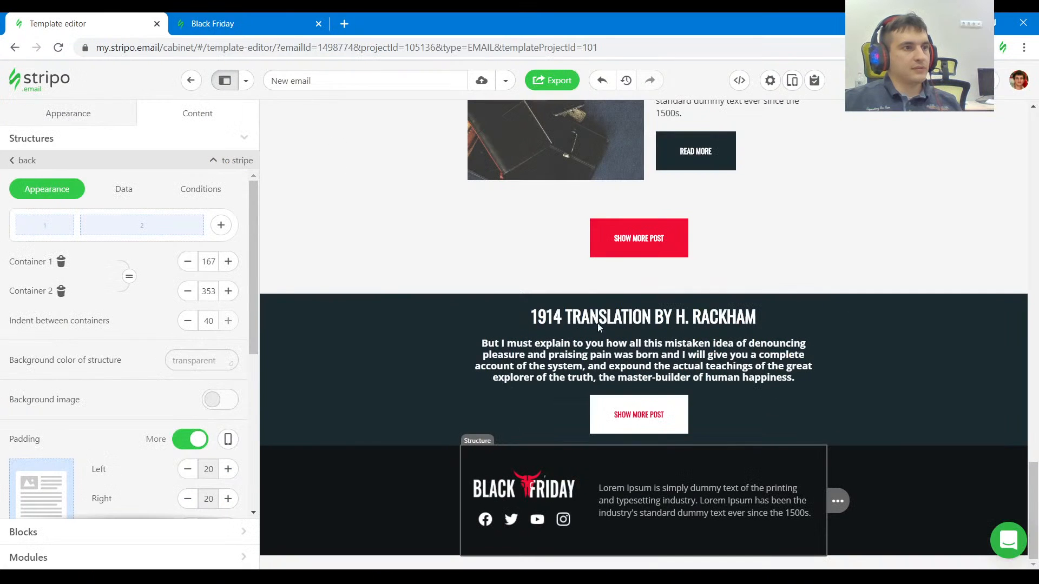
{"action": "left_click", "coordinate": [669, 488]}
{"action": "key", "text": "ctrl+a"}
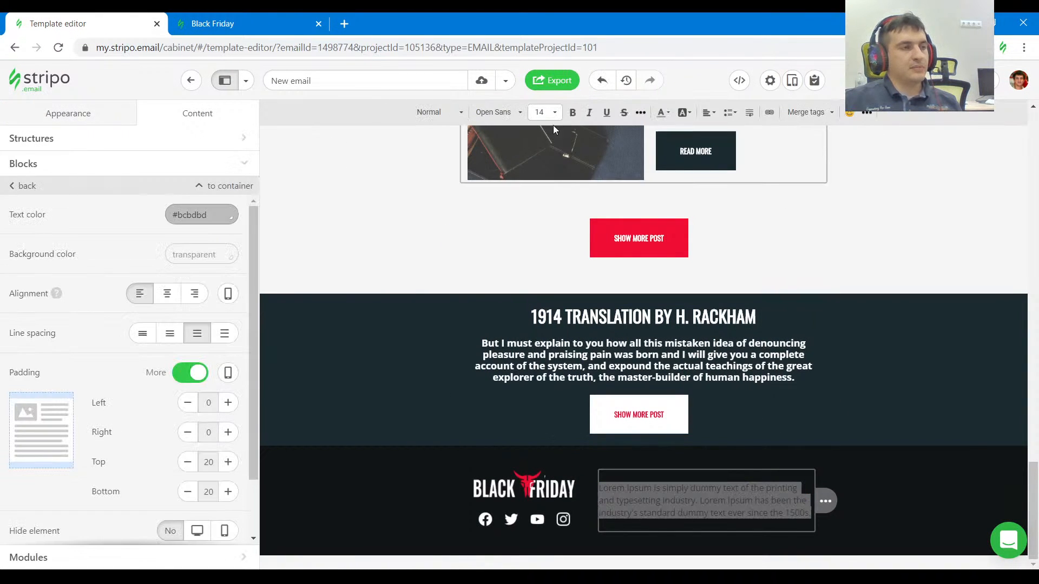
{"action": "left_click", "coordinate": [554, 112]}
{"action": "left_click", "coordinate": [556, 165]}
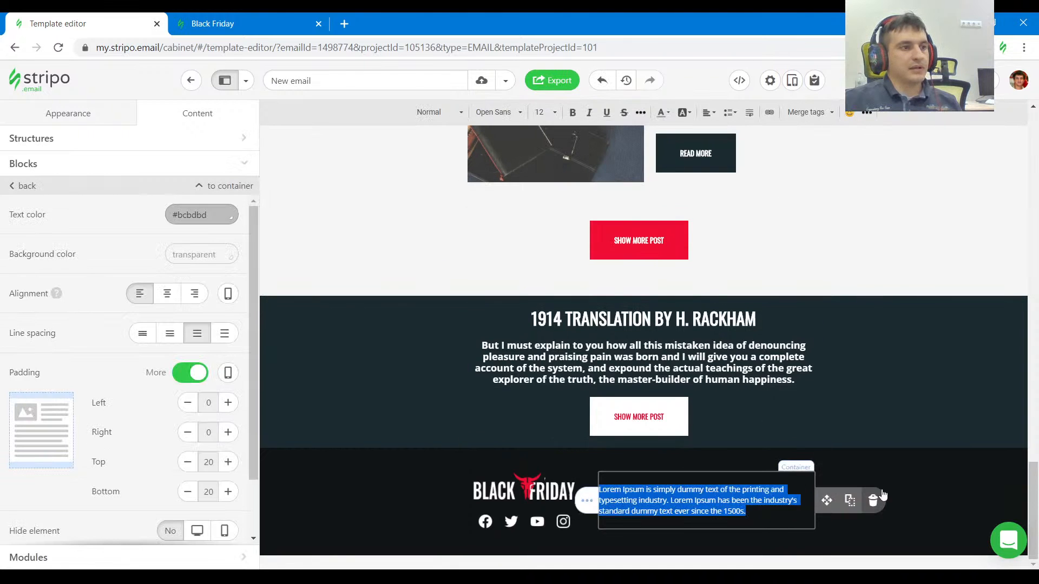
{"action": "left_click", "coordinate": [919, 490]}
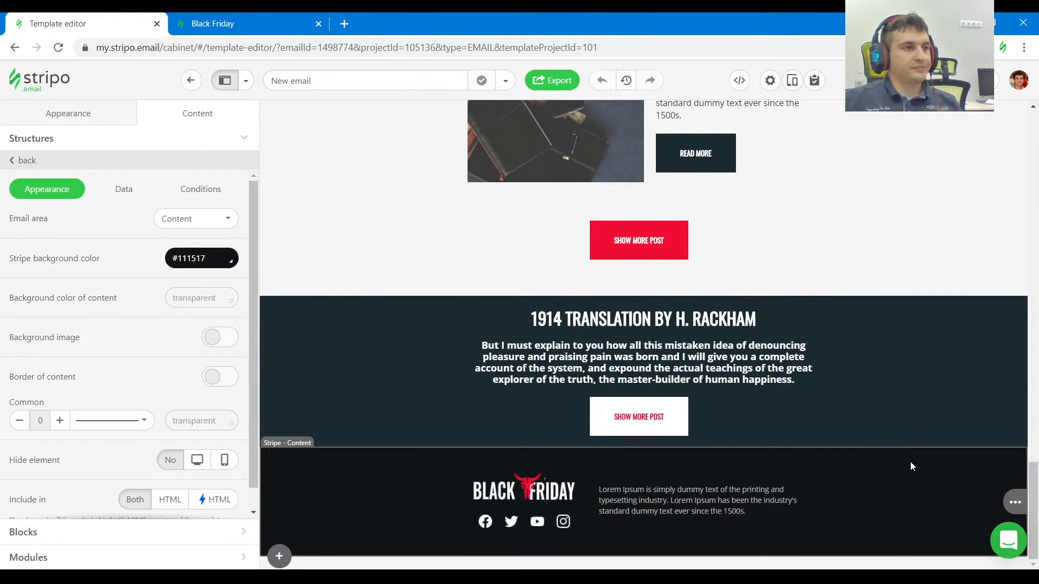
Review the email from header to footer, checking the white Show more post button and the image beside the Casual Style blog post.
{"action": "scroll", "coordinate": [910, 464], "scroll_direction": "up", "scroll_amount": 20}
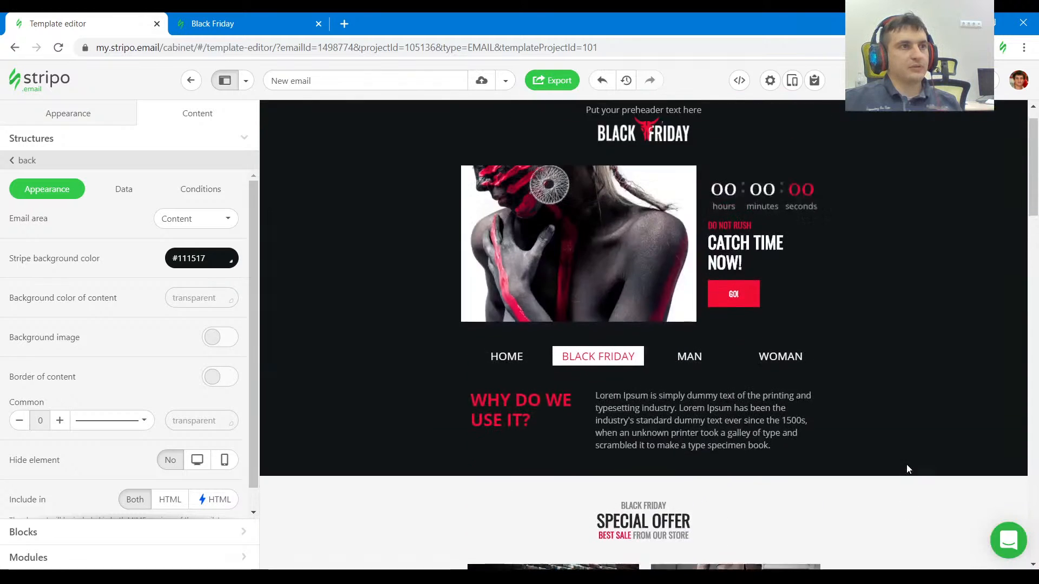
{"action": "scroll", "coordinate": [907, 464], "scroll_direction": "down", "scroll_amount": 10}
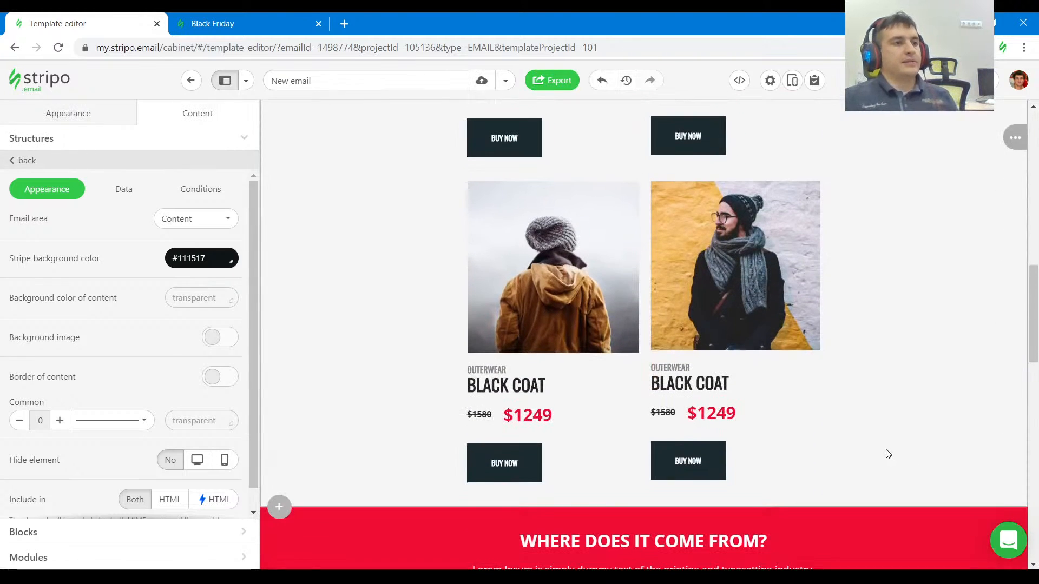
{"action": "scroll", "coordinate": [887, 454], "scroll_direction": "down", "scroll_amount": 10}
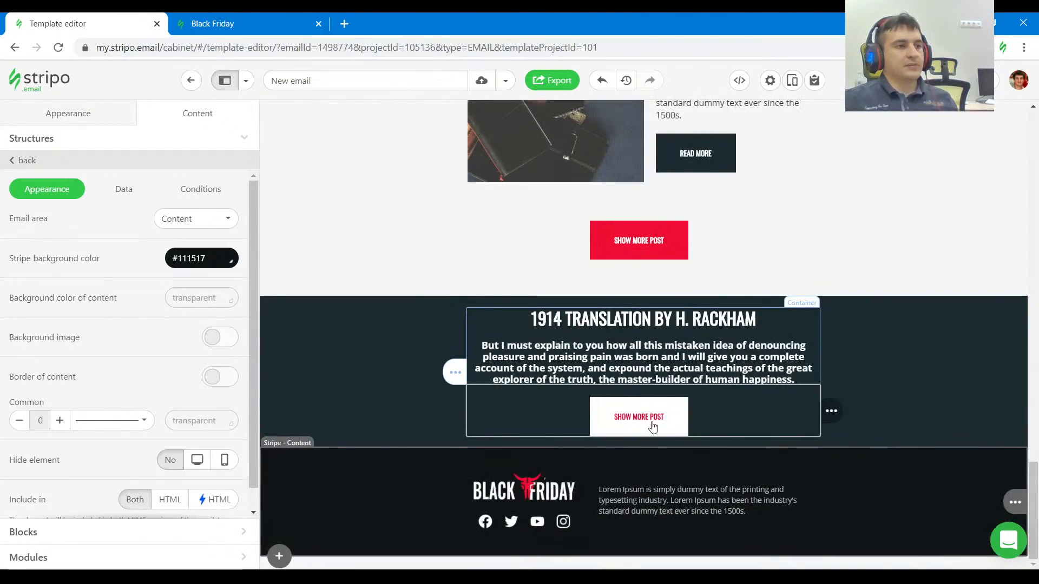
{"action": "left_click", "coordinate": [714, 408]}
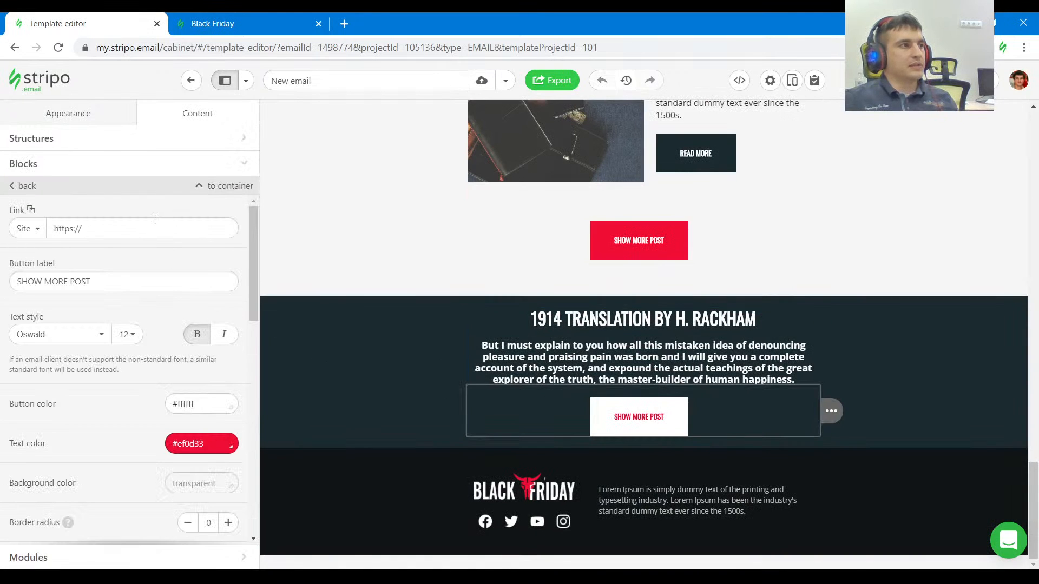
{"action": "scroll", "coordinate": [571, 302], "scroll_direction": "up", "scroll_amount": 3}
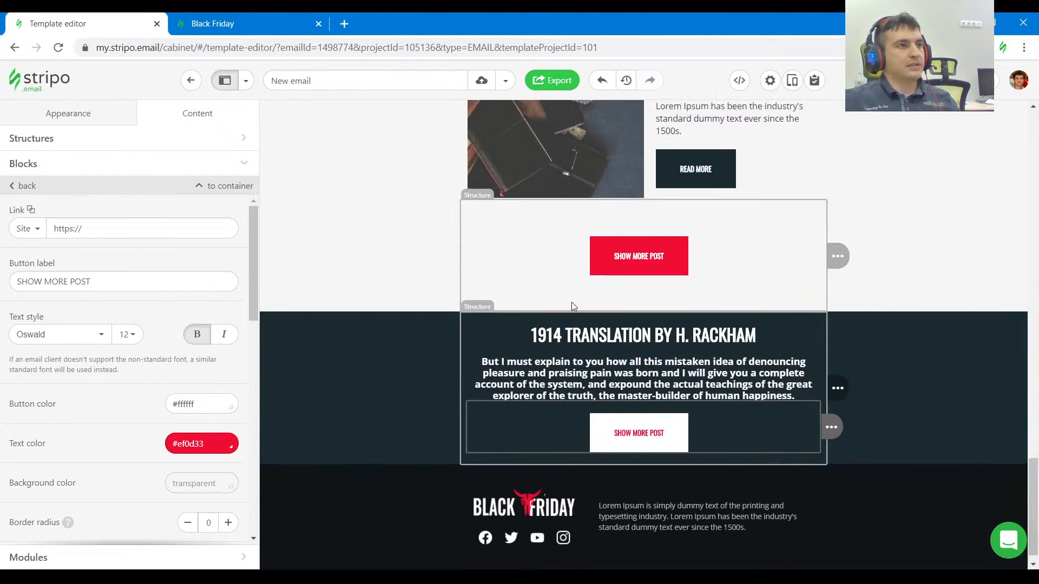
{"action": "left_click", "coordinate": [557, 269]}
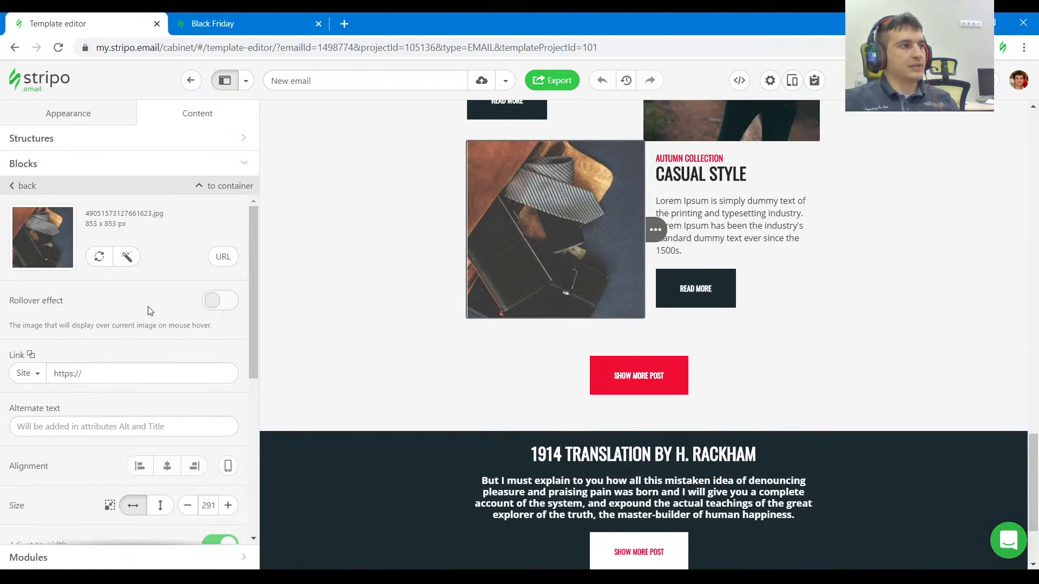
{"action": "scroll", "coordinate": [823, 427], "scroll_direction": "down", "scroll_amount": 3}
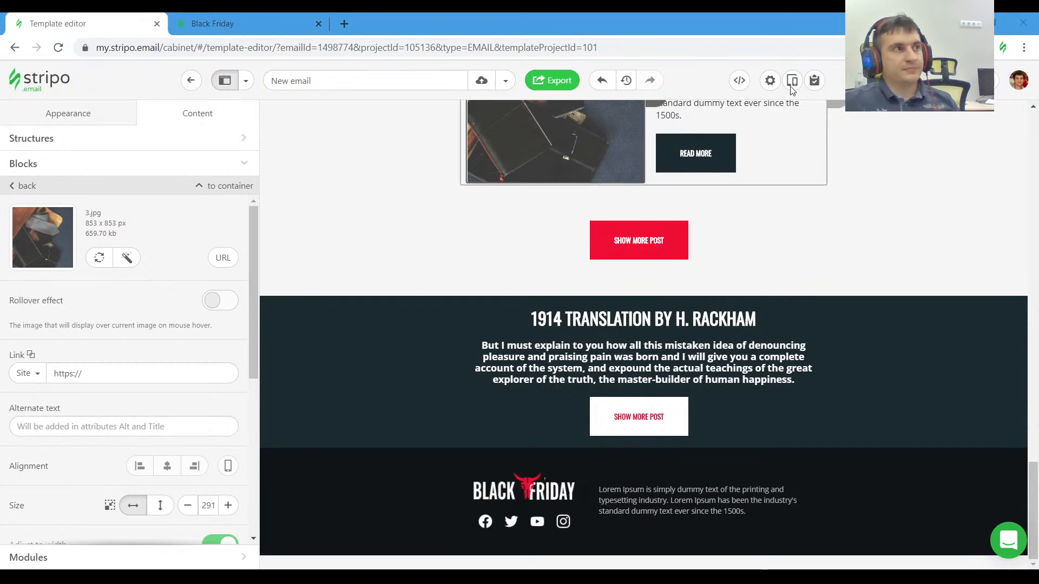
{"action": "left_click", "coordinate": [258, 26]}
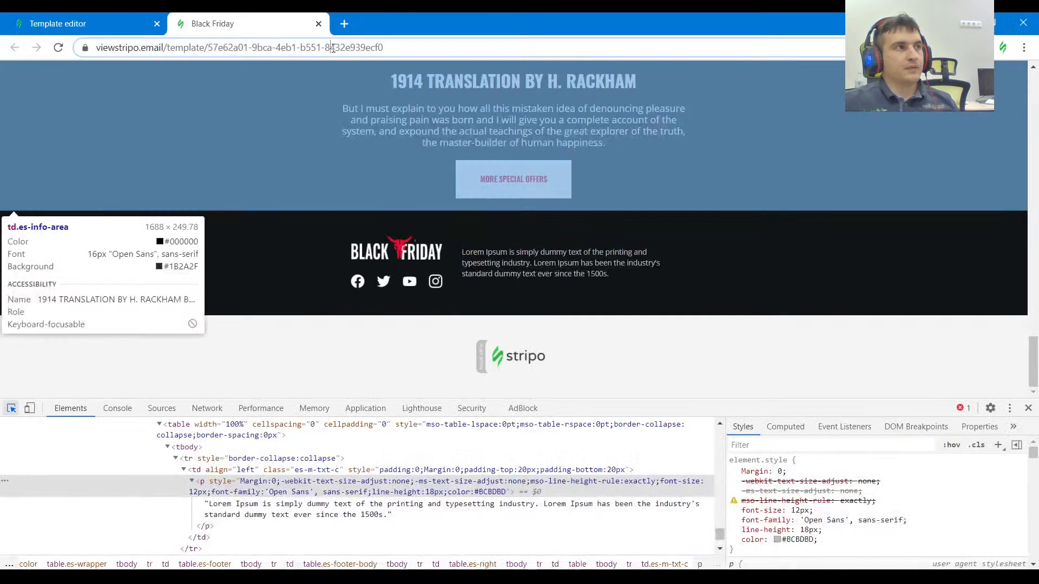
{"action": "key", "text": "alt+Tab"}
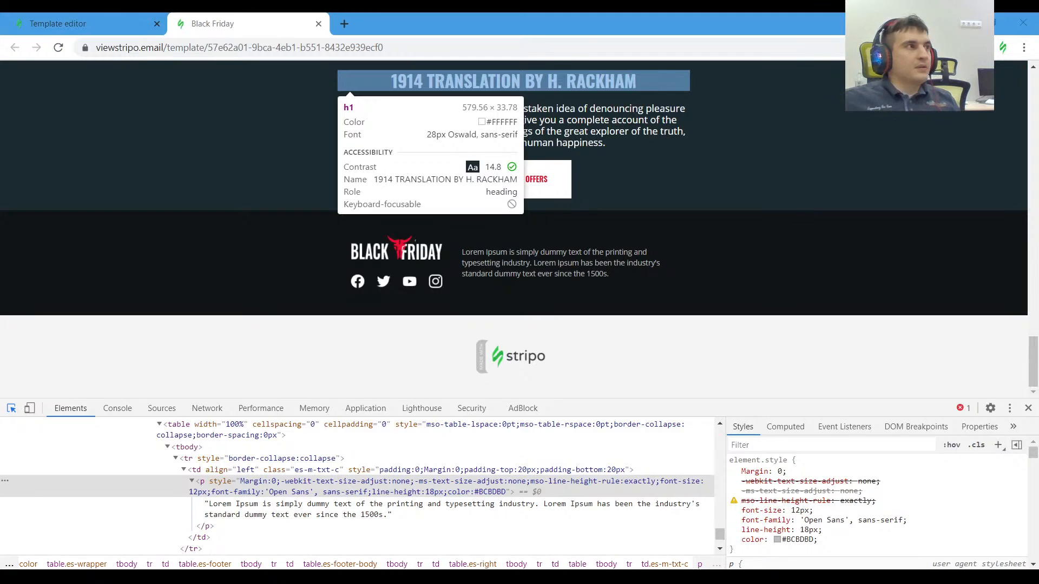
{"action": "left_click", "coordinate": [151, 23]}
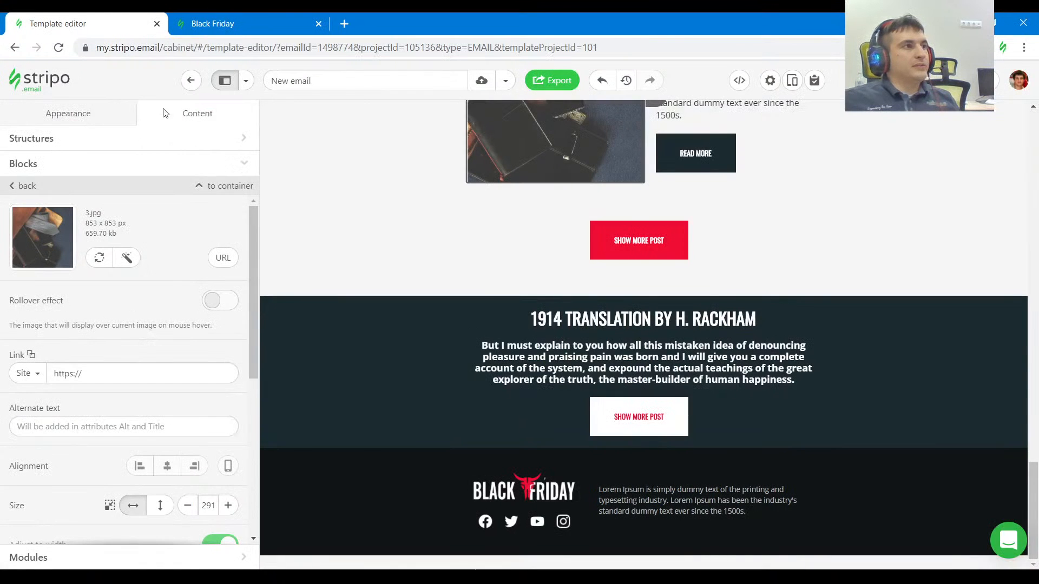
Leave the template editor and open the collection of prepared templates.
{"action": "left_click", "coordinate": [190, 82]}
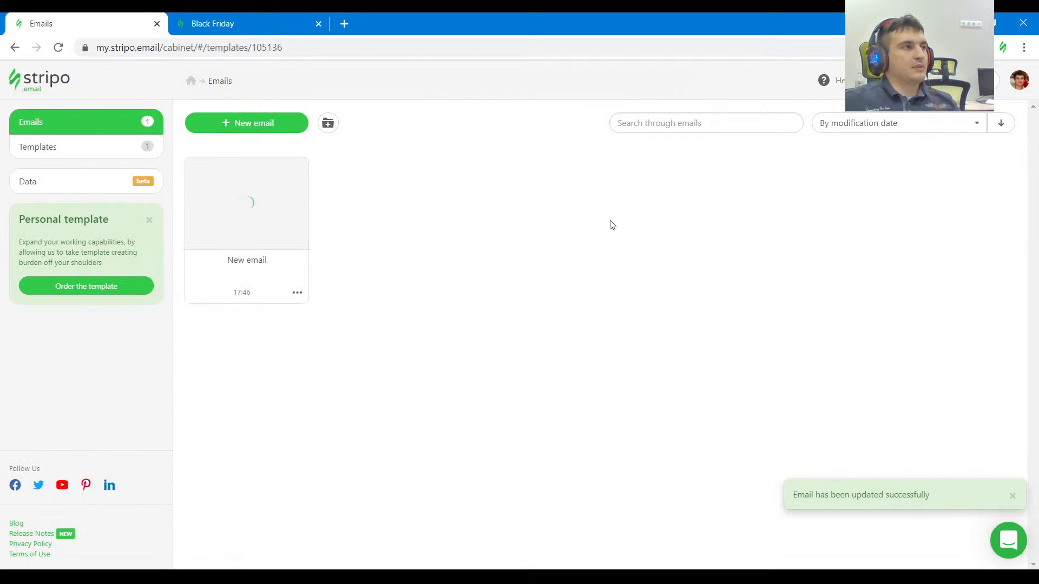
{"action": "left_click", "coordinate": [121, 146]}
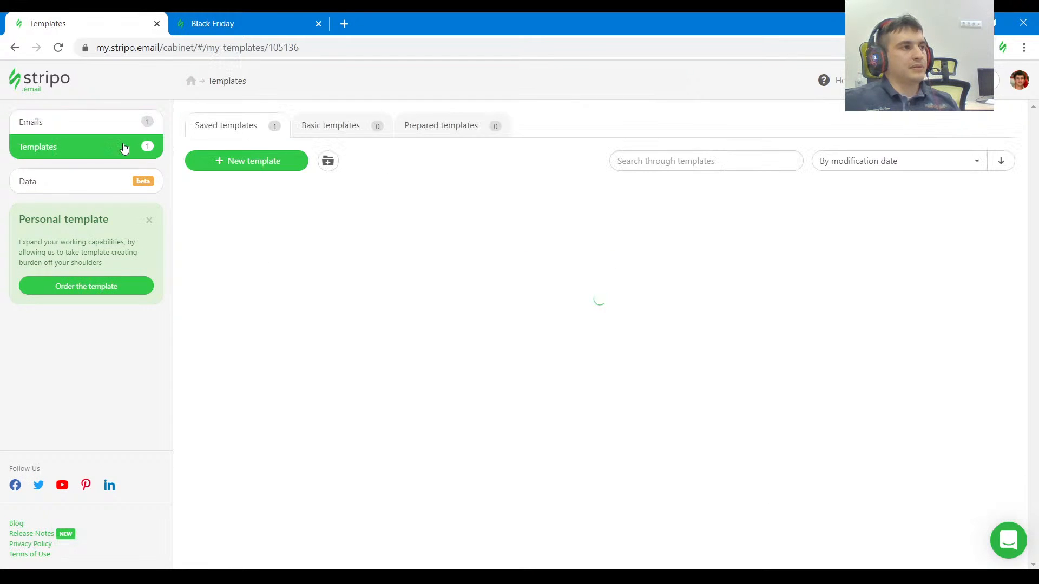
{"action": "left_click", "coordinate": [465, 133]}
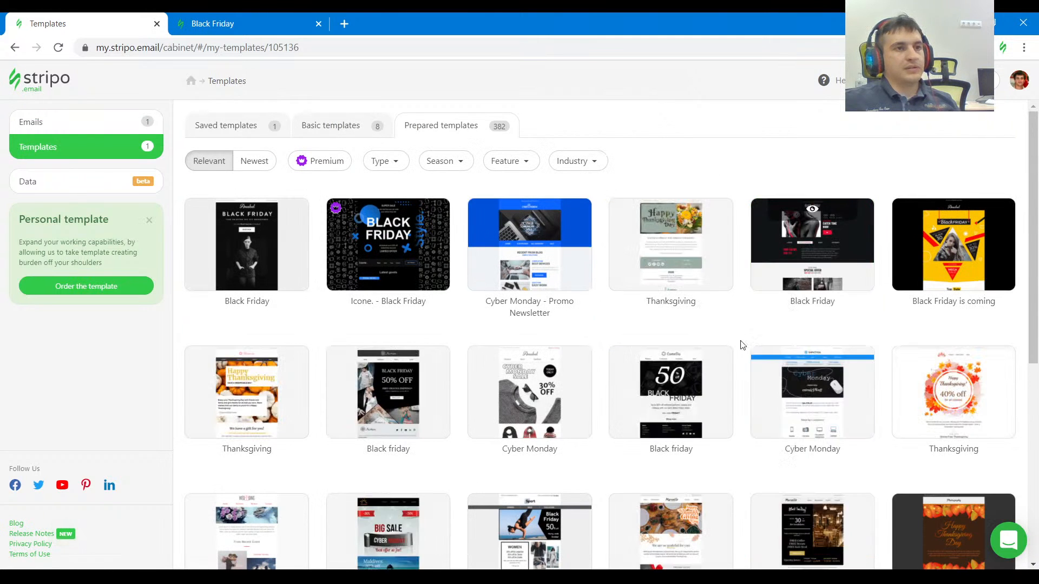
Look through the Type filter's categories for the prepared templates and close it without choosing one.
{"action": "left_click", "coordinate": [397, 162]}
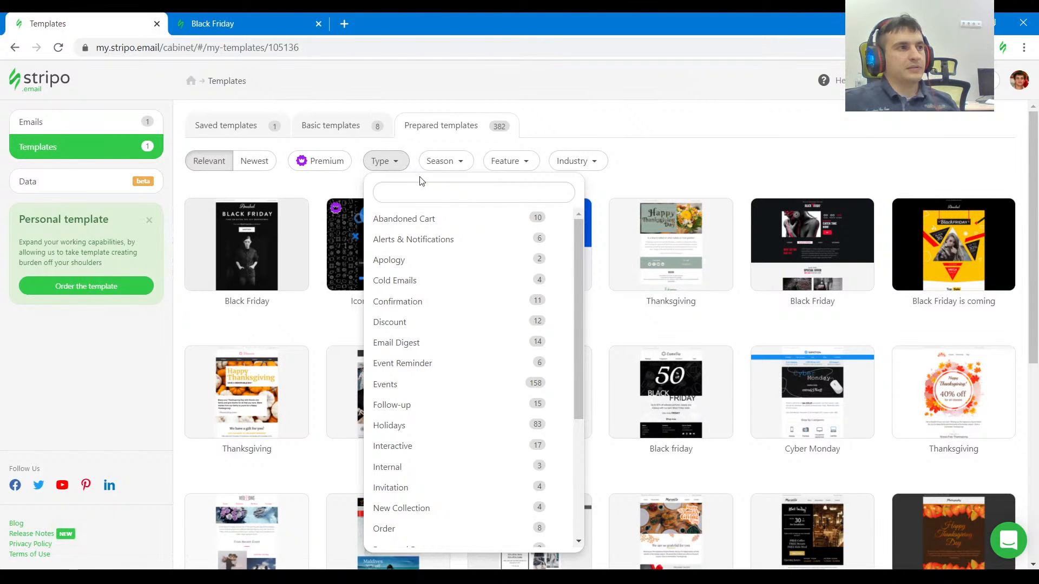
{"action": "scroll", "coordinate": [481, 378], "scroll_direction": "down", "scroll_amount": 3}
{"action": "scroll", "coordinate": [481, 378], "scroll_direction": "up", "scroll_amount": 4}
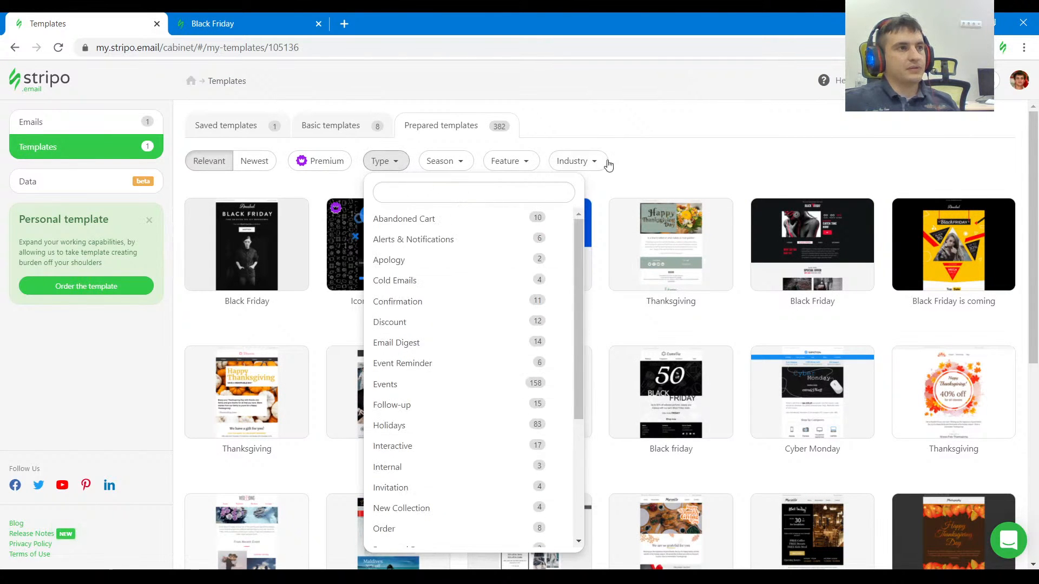
{"action": "left_click", "coordinate": [649, 169]}
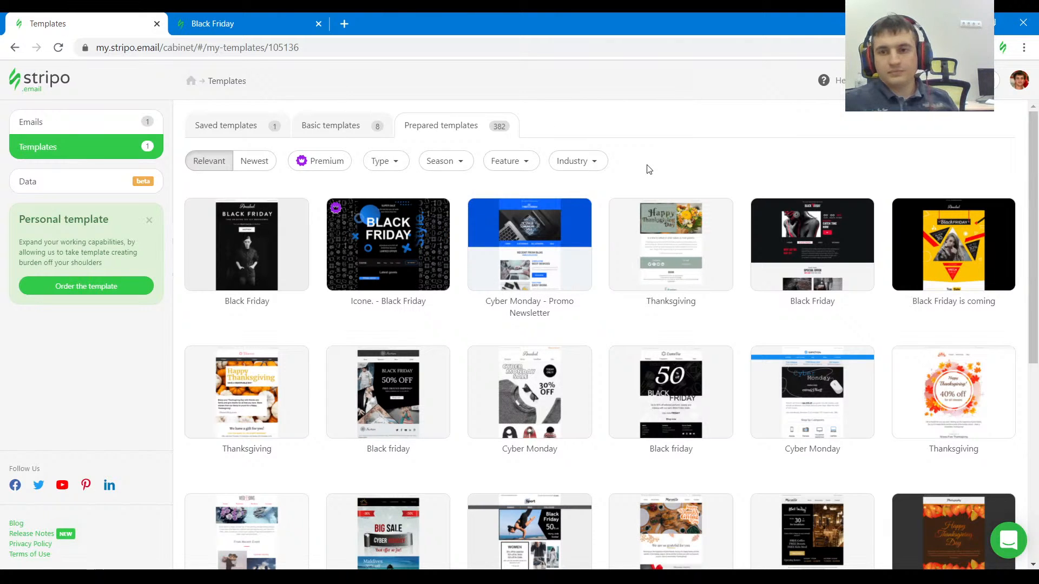